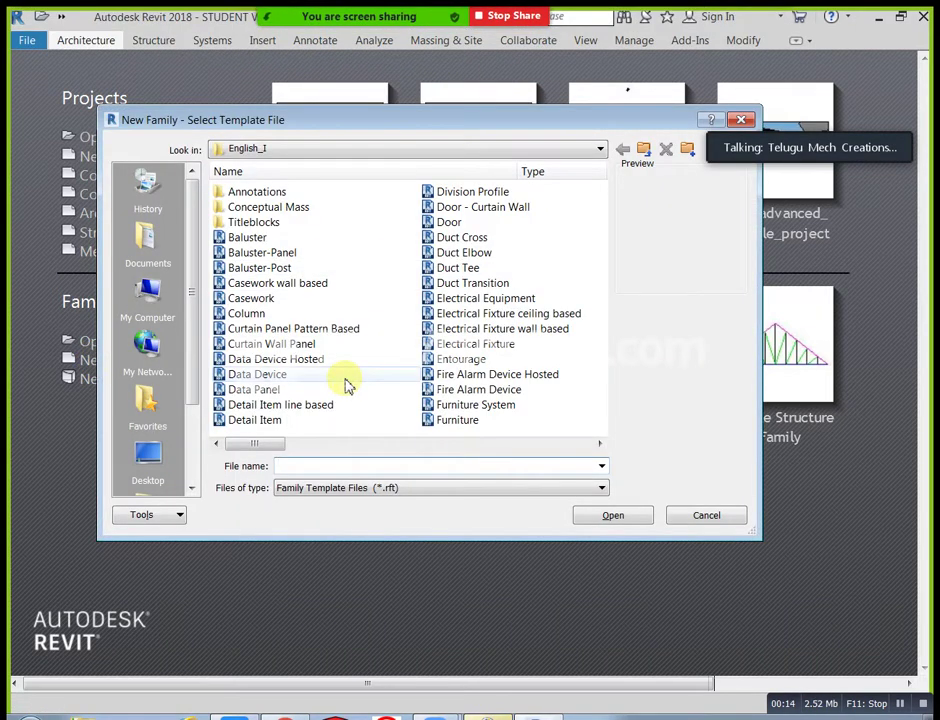
- Create a new family from the Metric Generic Model template in the English family templates folder
left_click(643, 152)
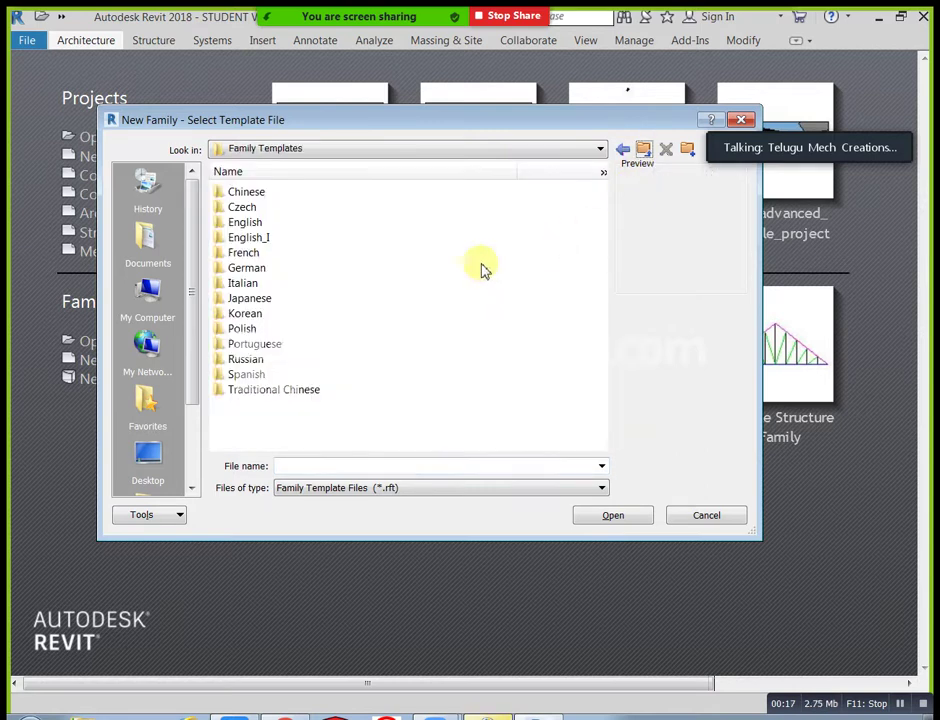
double_click(283, 225)
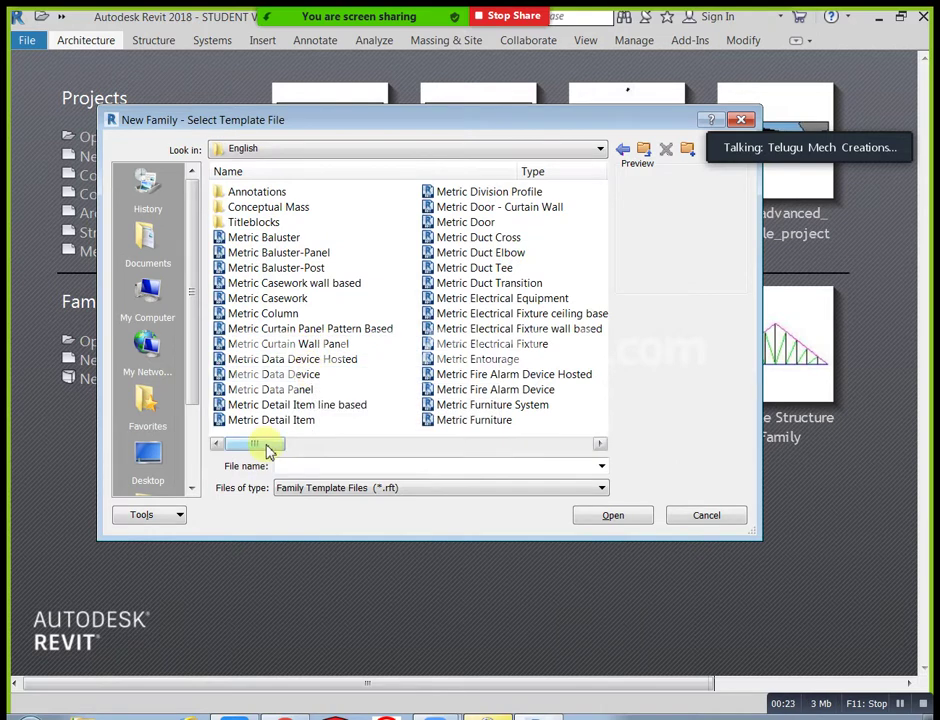
left_click_drag(262, 443, 342, 459)
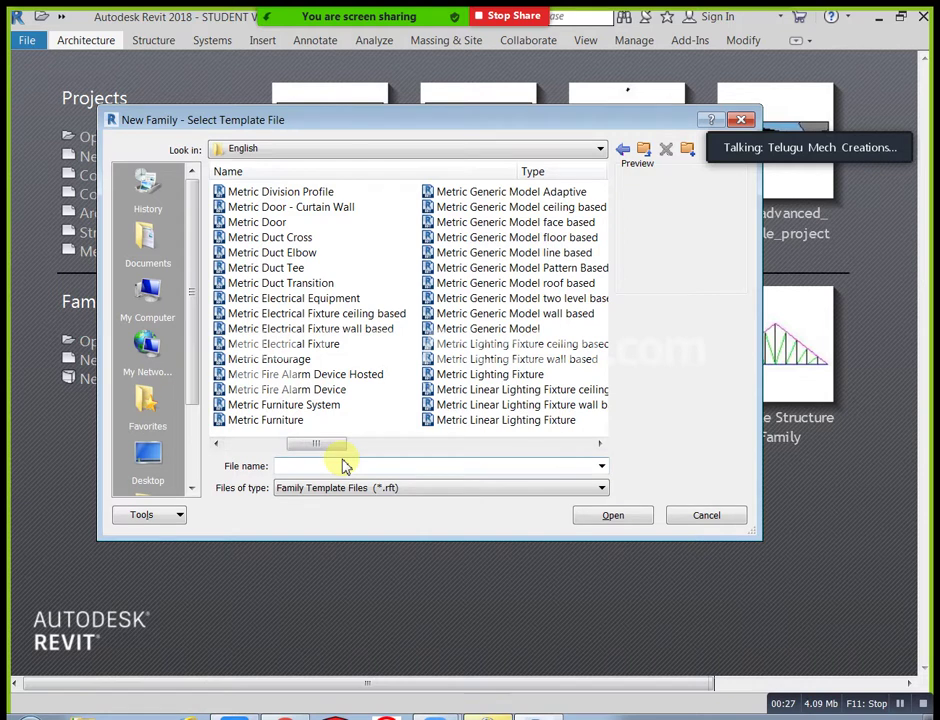
left_click(485, 333)
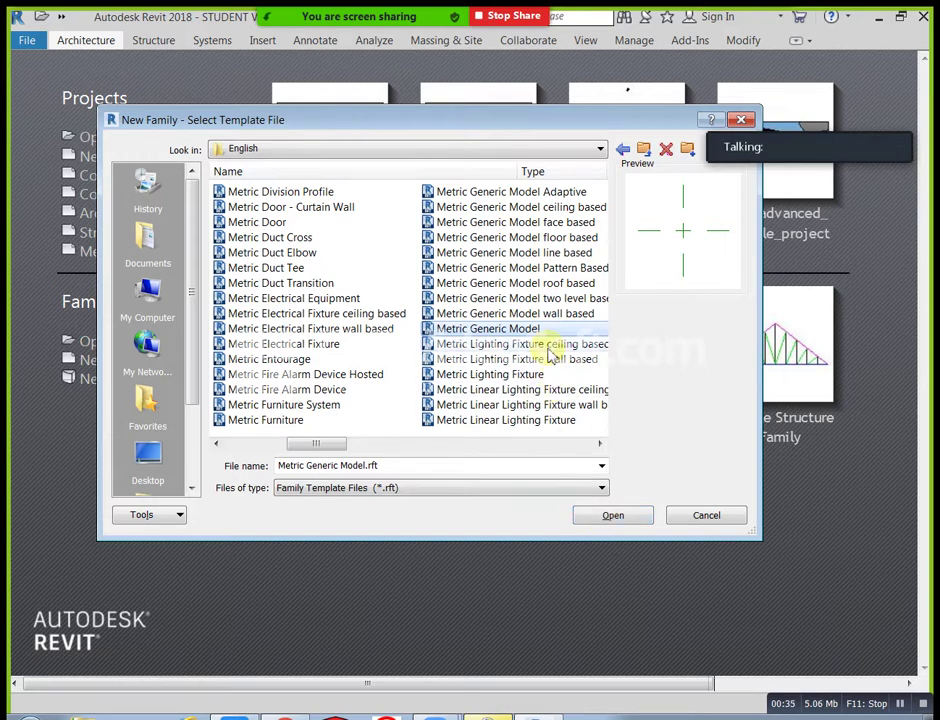
left_click(602, 515)
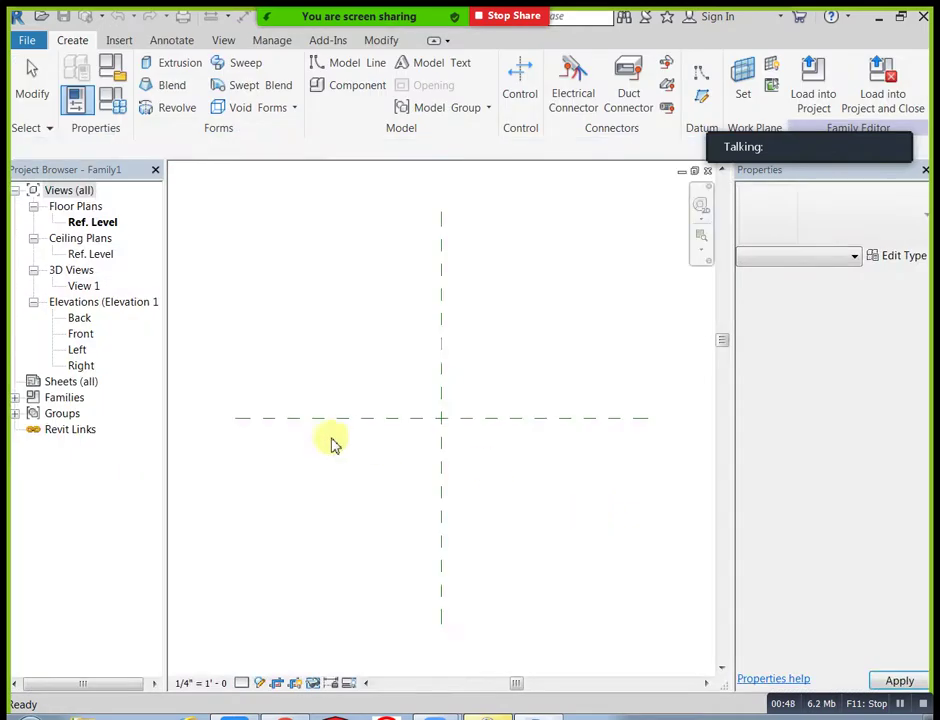
- Set the Ref. Level plan view's detail level to Fine and choose a visual style for it
left_click(241, 683)
left_click(256, 663)
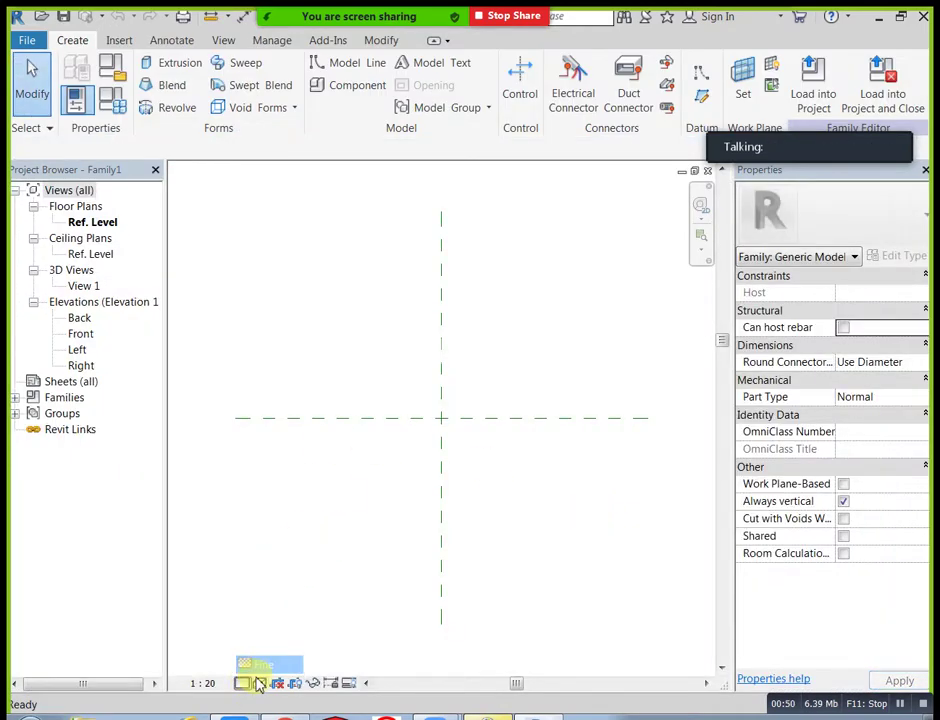
left_click(259, 684)
left_click(306, 572)
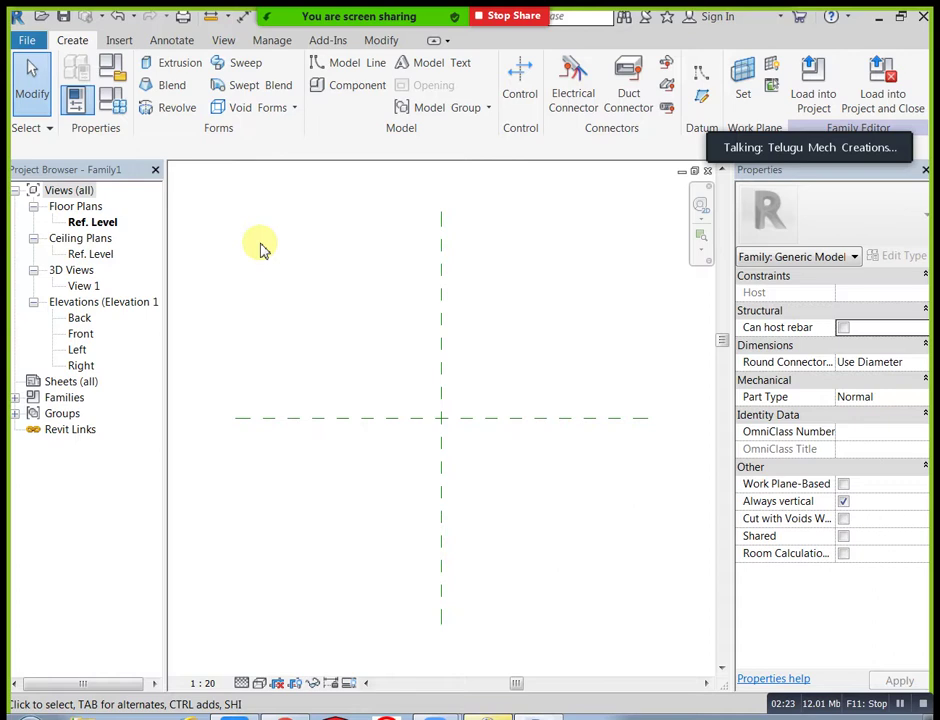
- Sketch a three-segment stepped sweep path: about 2000 mm down, about 1600 mm across, and down again across the reference planes
left_click(240, 63)
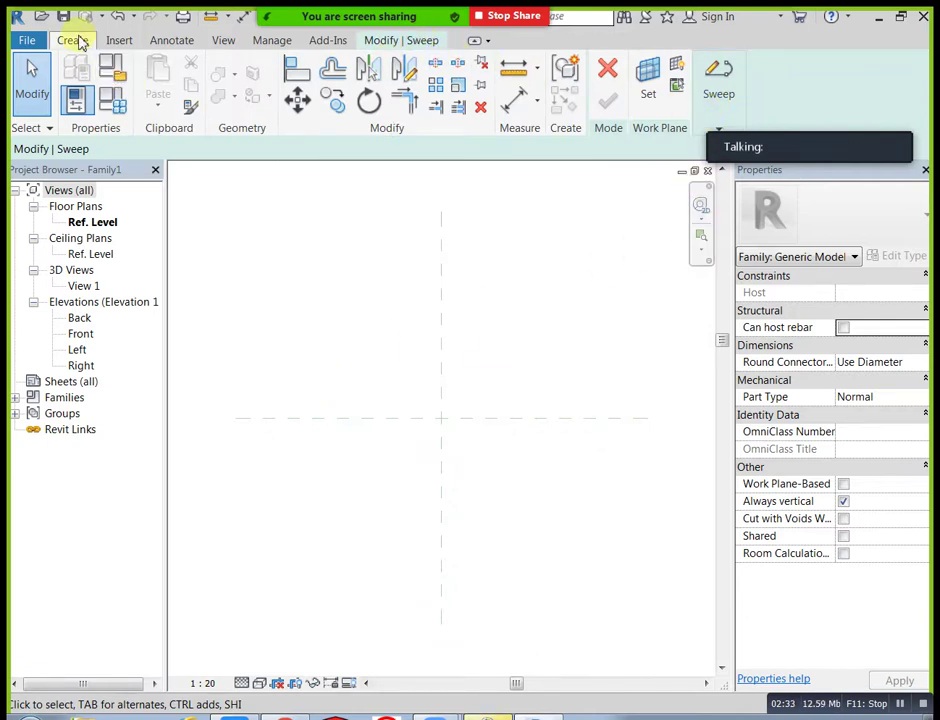
left_click(72, 40)
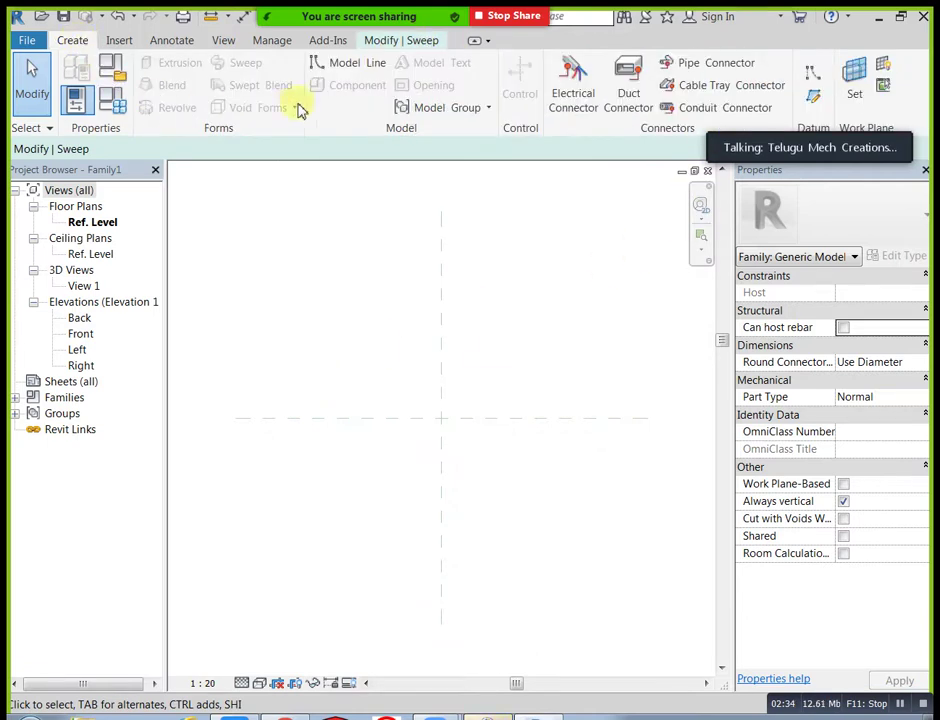
left_click(384, 41)
left_click(730, 118)
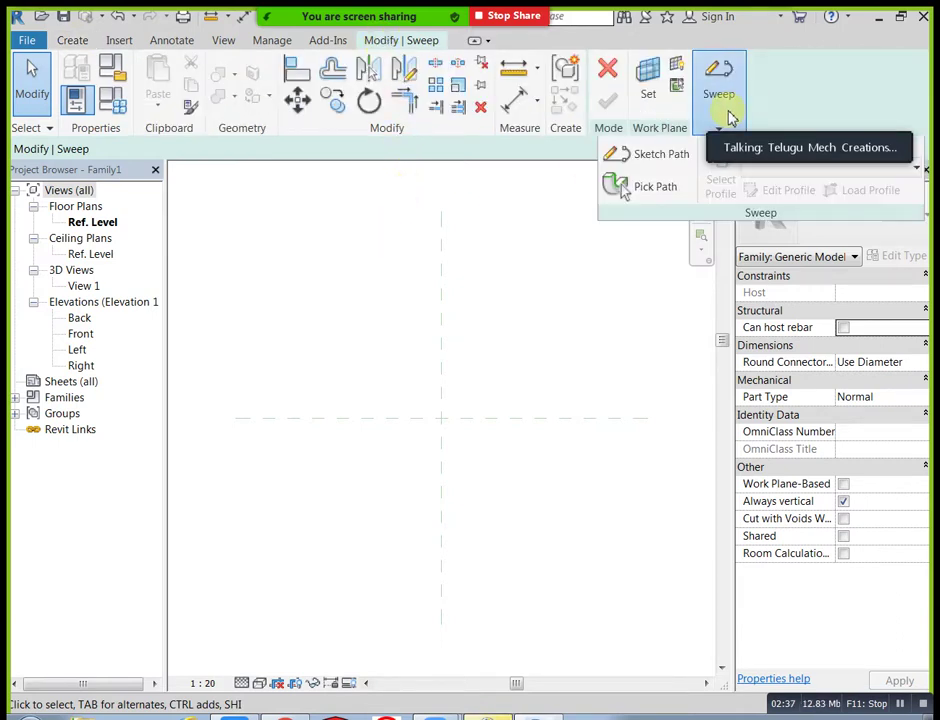
left_click_drag(835, 126, 917, 92)
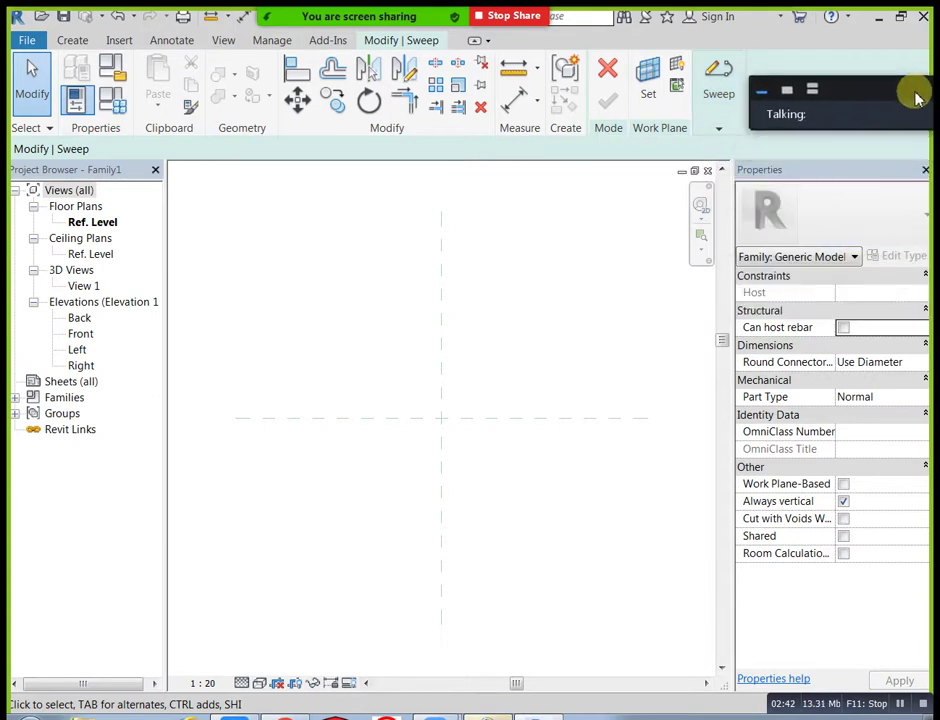
left_click(728, 130)
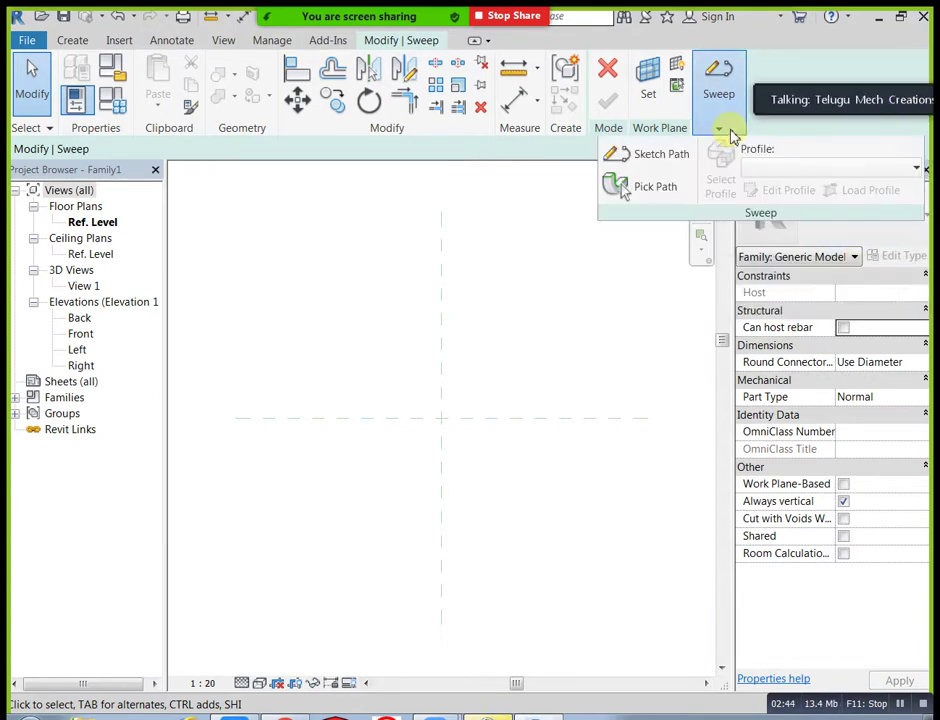
left_click(658, 163)
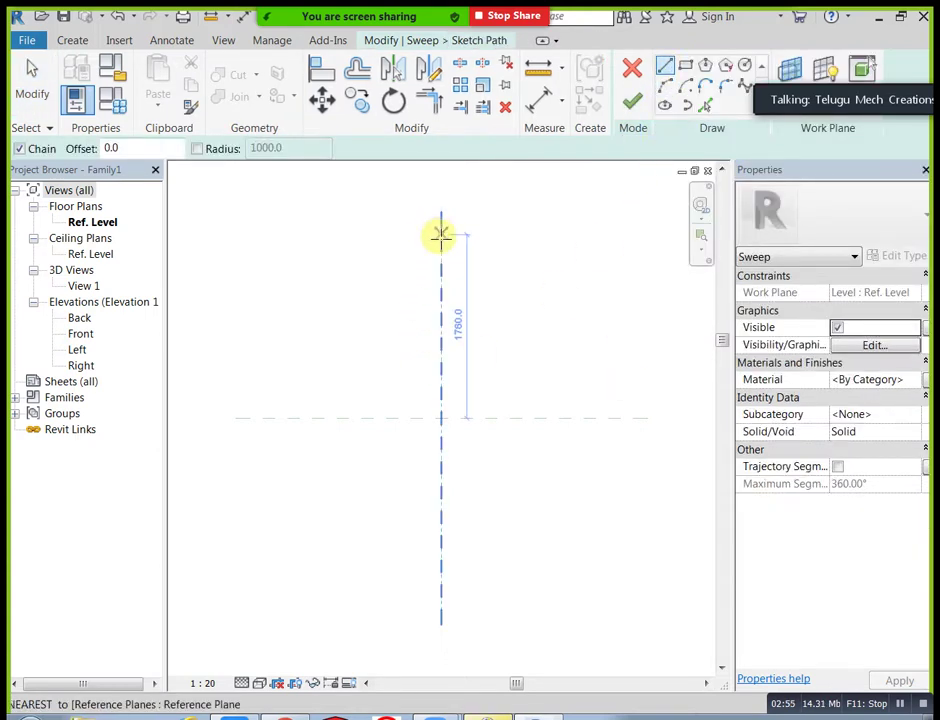
left_click(383, 227)
left_click(381, 452)
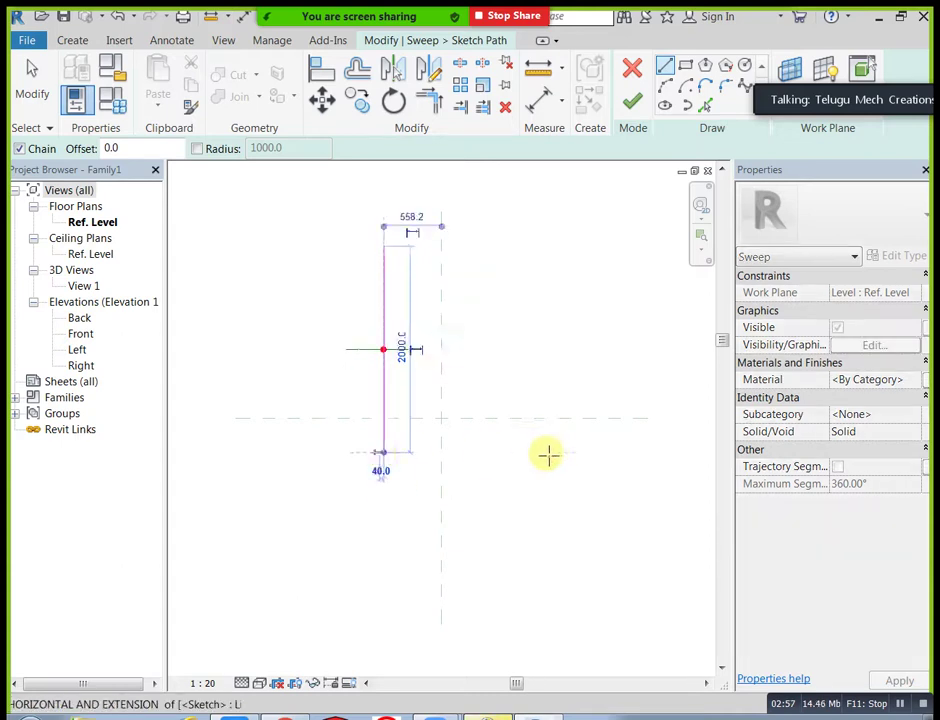
left_click(548, 452)
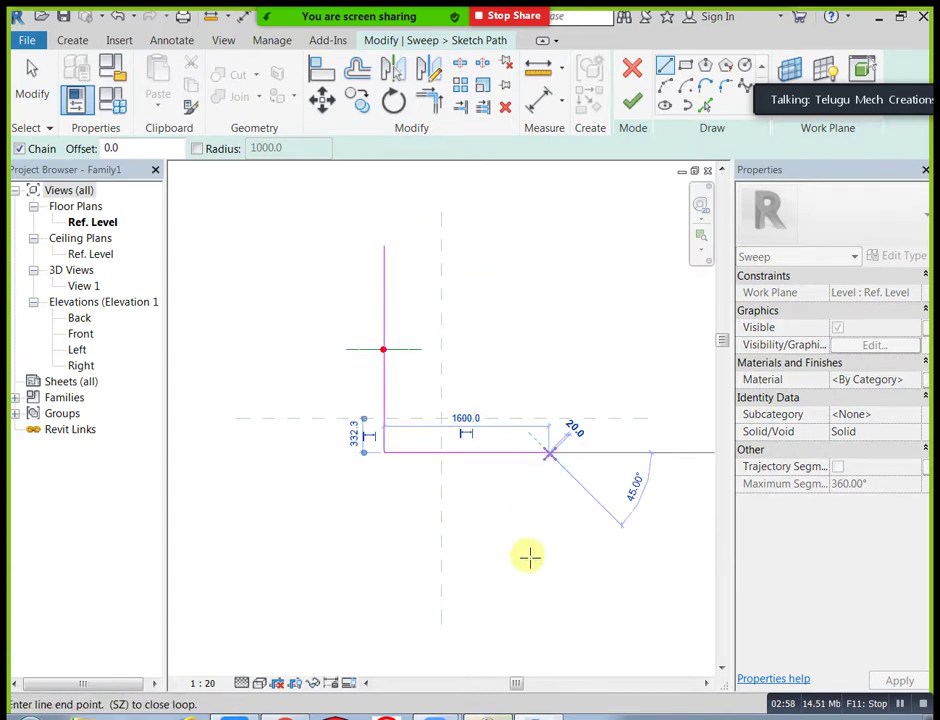
left_click(548, 624)
right_click(602, 375)
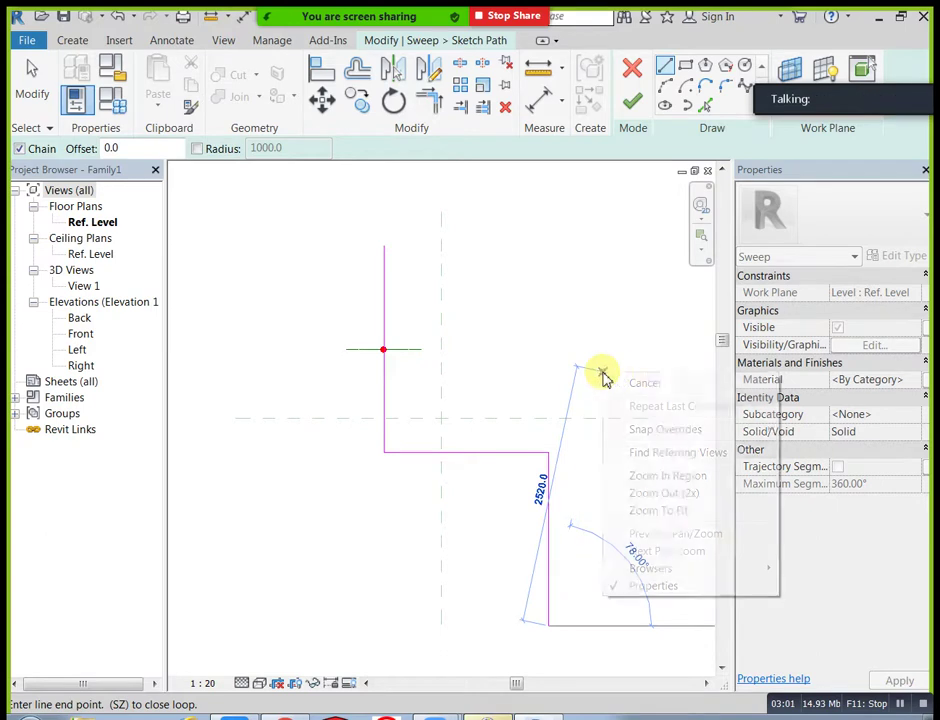
left_click(650, 383)
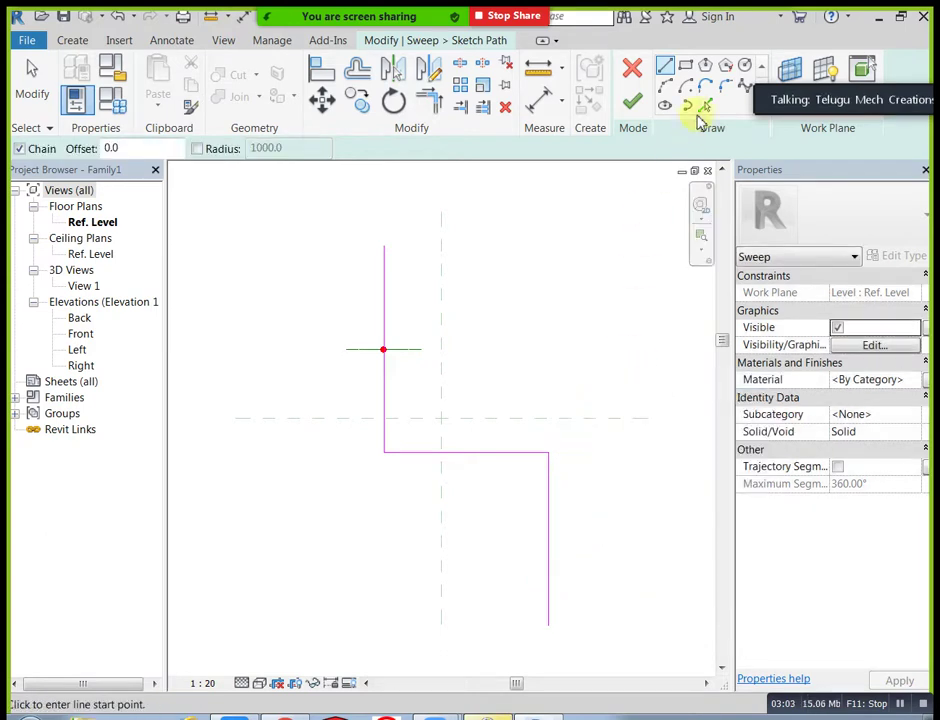
- Round the path's two corners with fillet arcs of about 500 mm and 360 mm radius, and finish the path
left_click(724, 87)
left_click(409, 458)
left_click(385, 437)
left_click(425, 458)
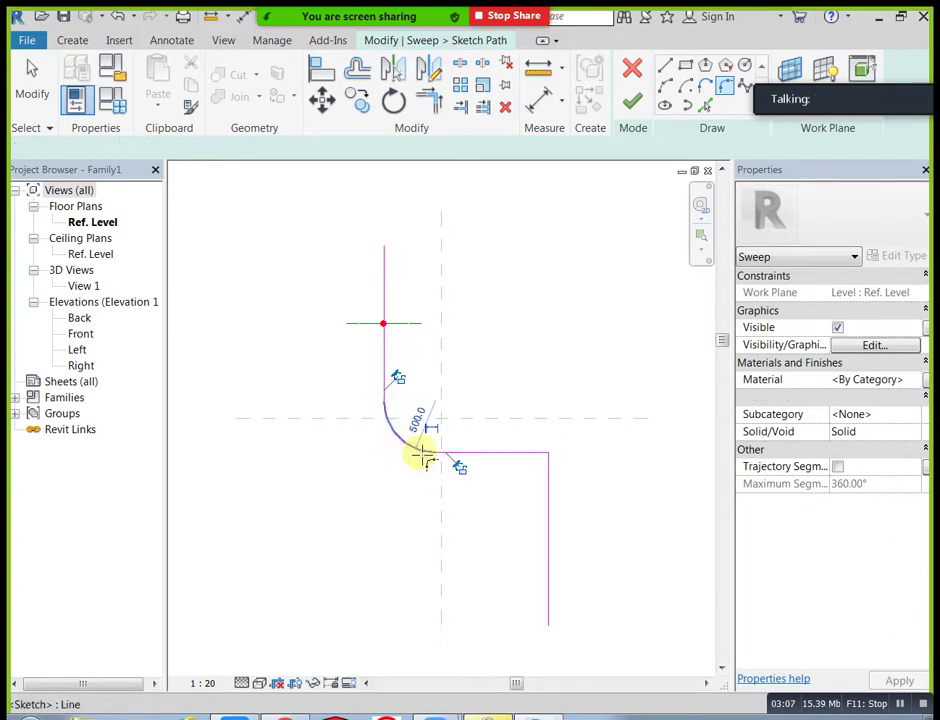
left_click(539, 455)
left_click(549, 470)
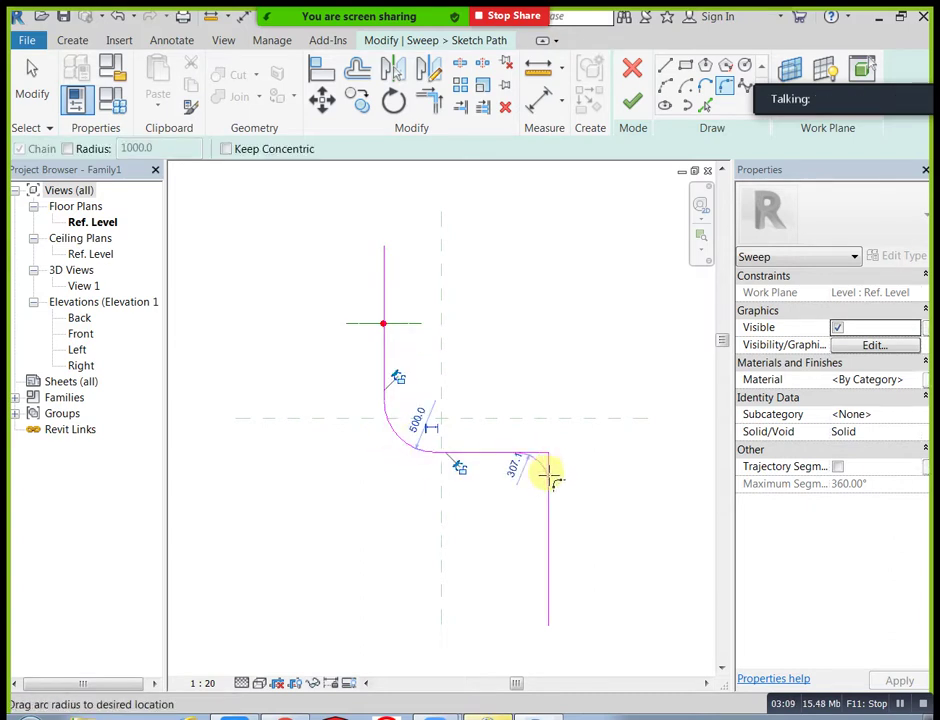
left_click(548, 474)
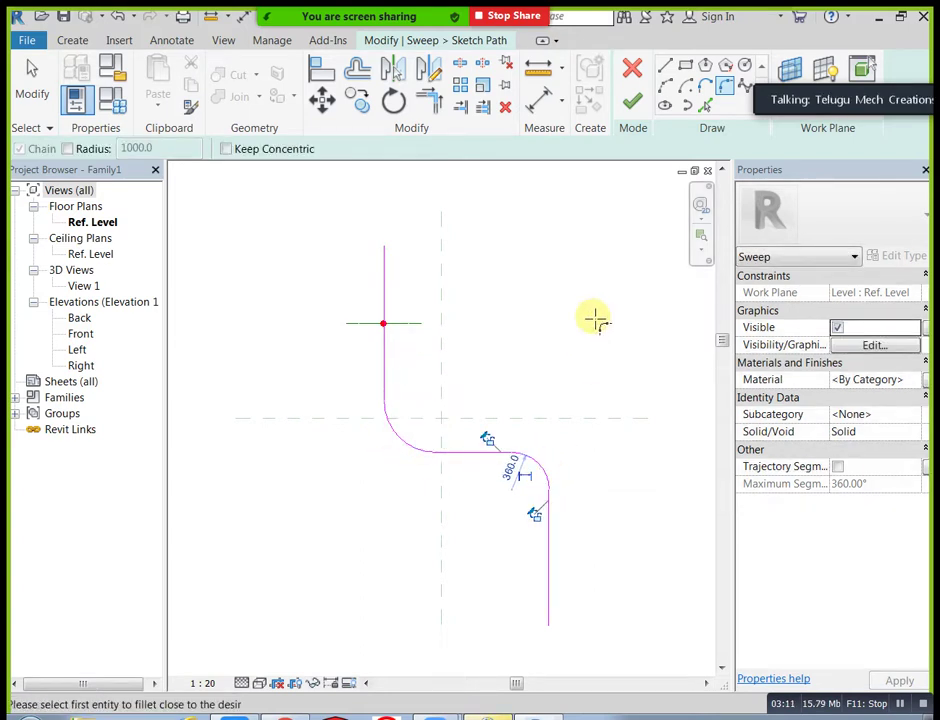
left_click(634, 104)
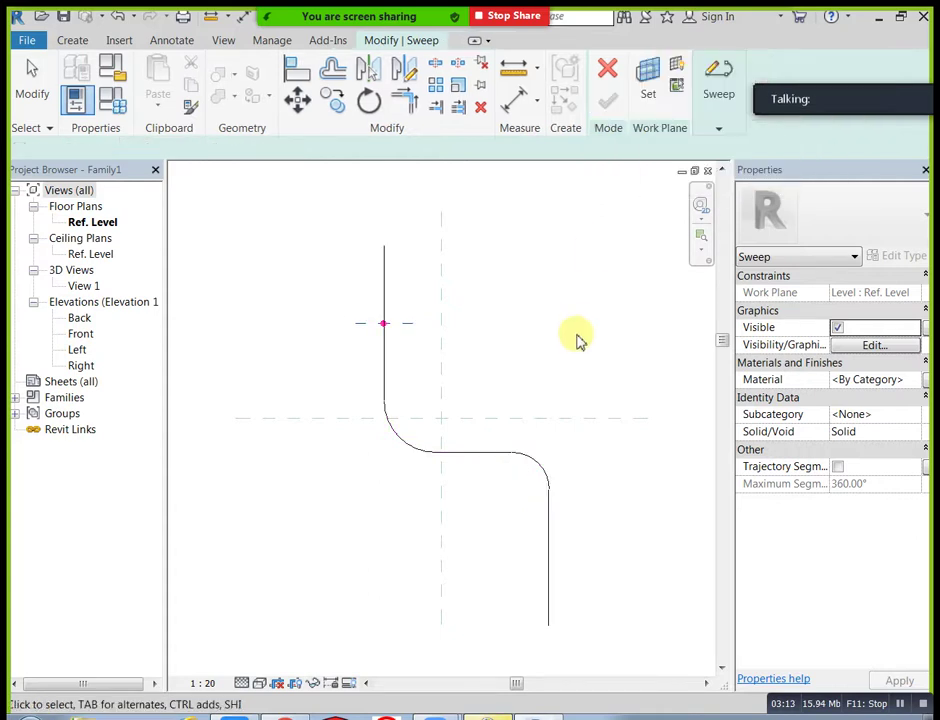
- Sketch a small circular profile centred on the path in the Back elevation and finish the sweep
left_click(717, 125)
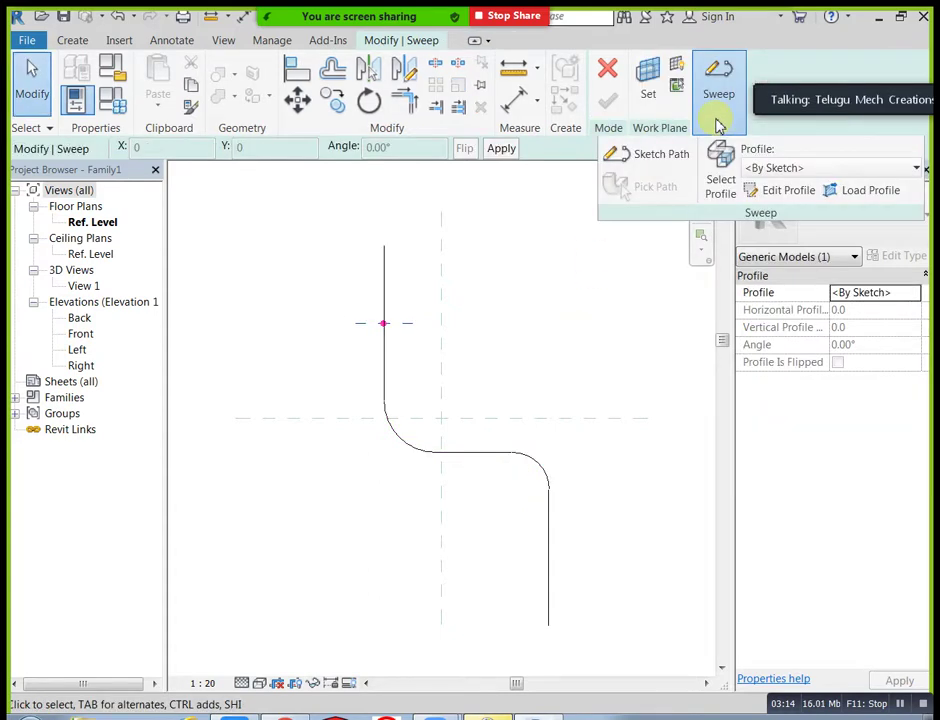
left_click(757, 191)
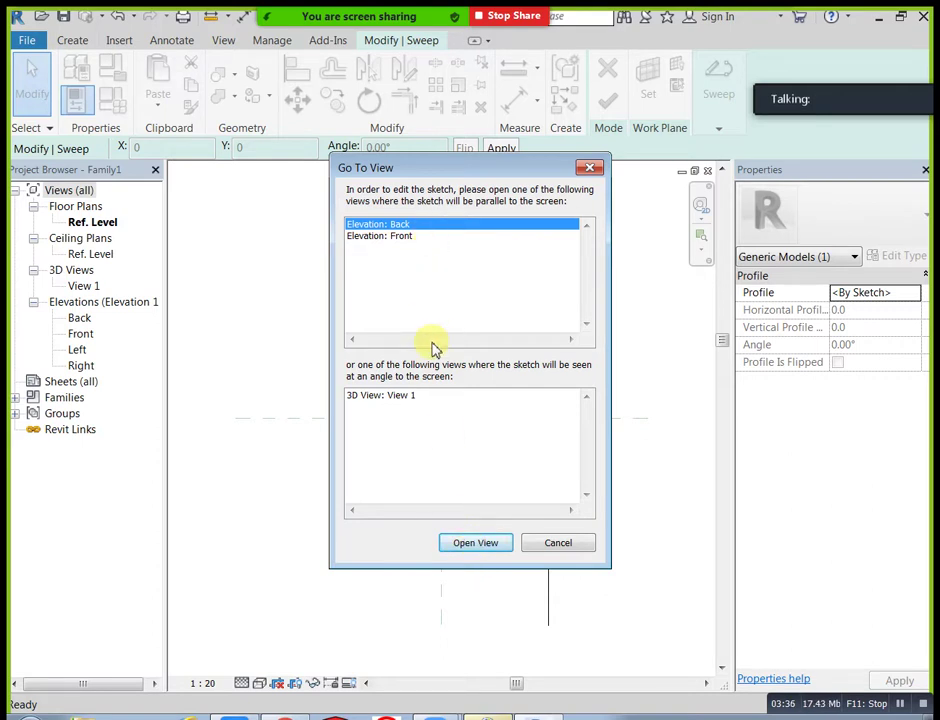
left_click(466, 543)
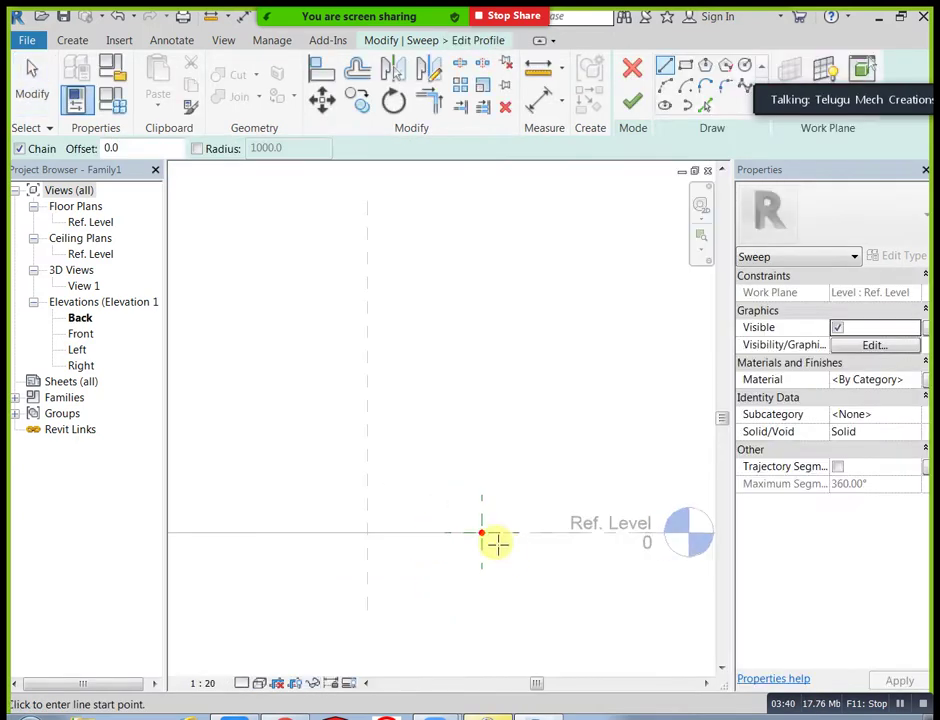
left_click(745, 65)
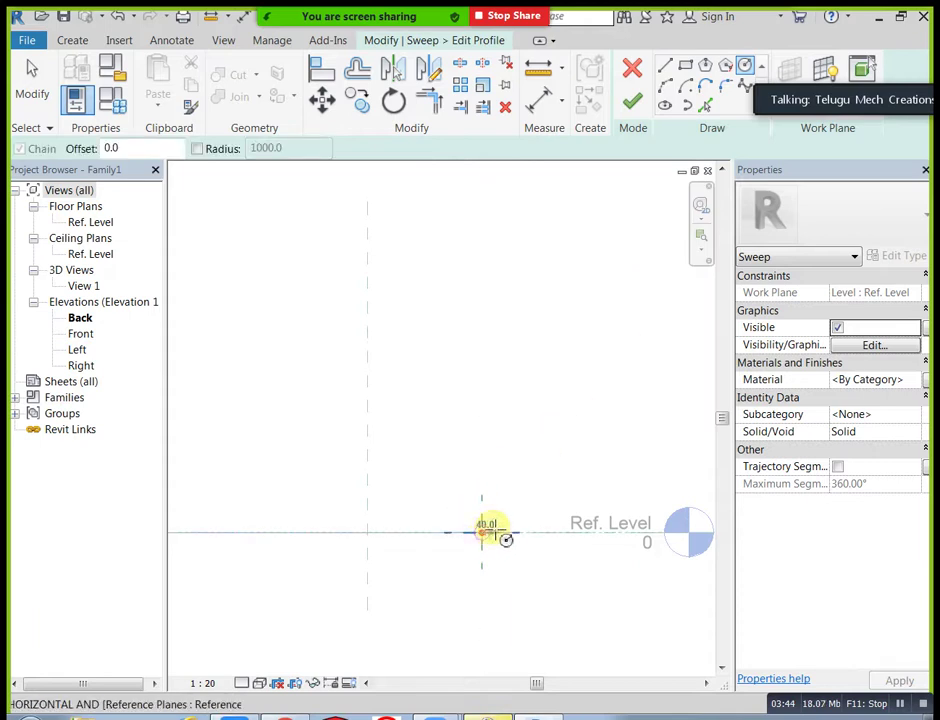
left_click(484, 531)
left_click(494, 523)
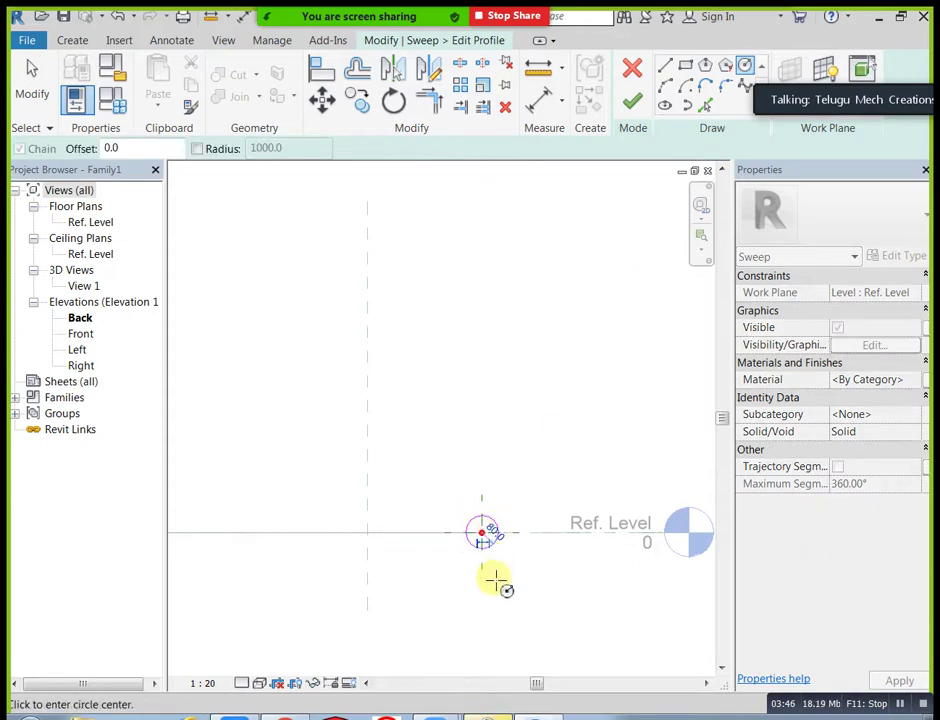
left_click(634, 107)
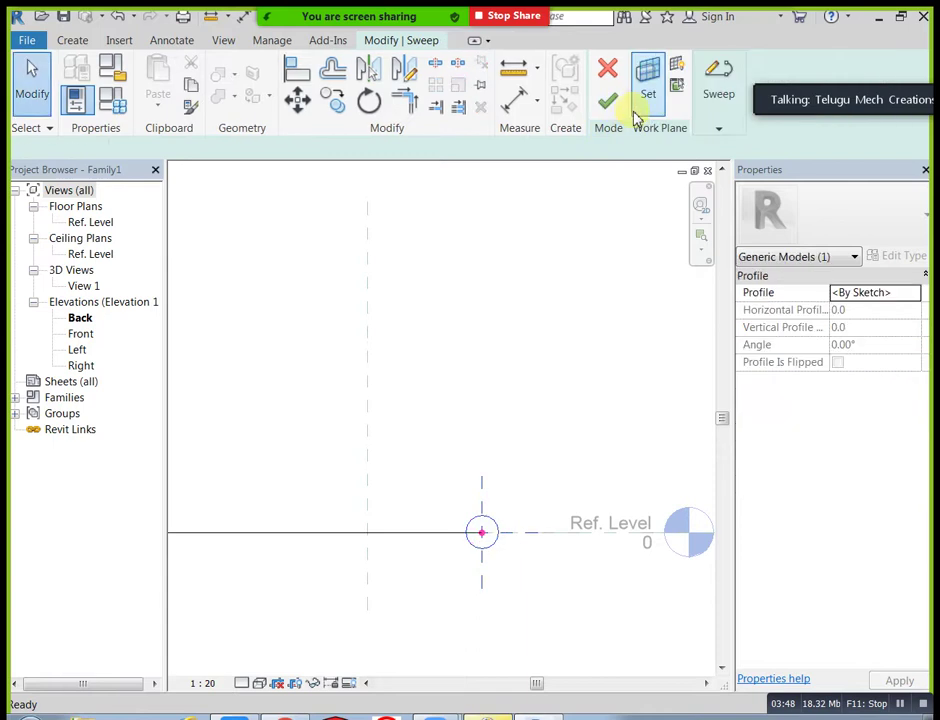
left_click(611, 106)
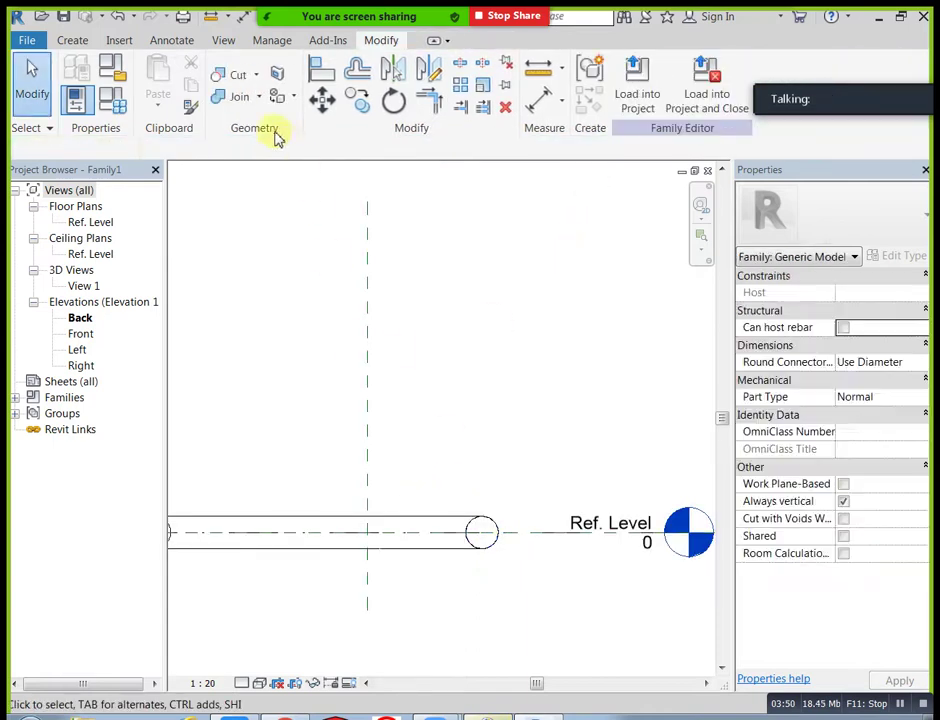
- Show the model in the default 3D view with the Realistic visual style and examine the swept pipe from below
left_click(223, 40)
left_click(171, 80)
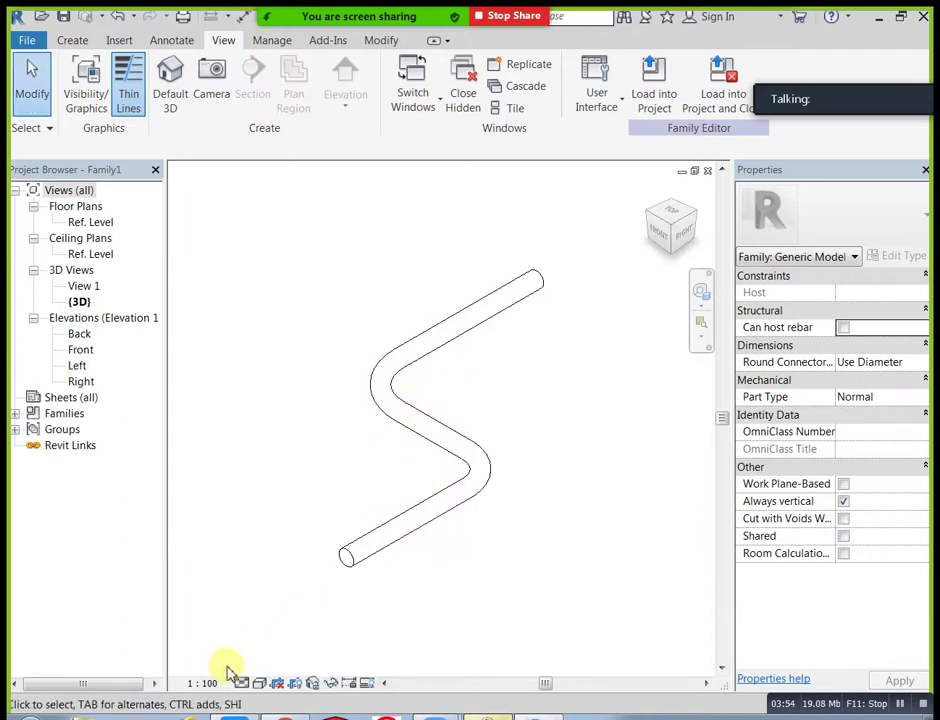
left_click(259, 683)
left_click(265, 663)
left_click(259, 683)
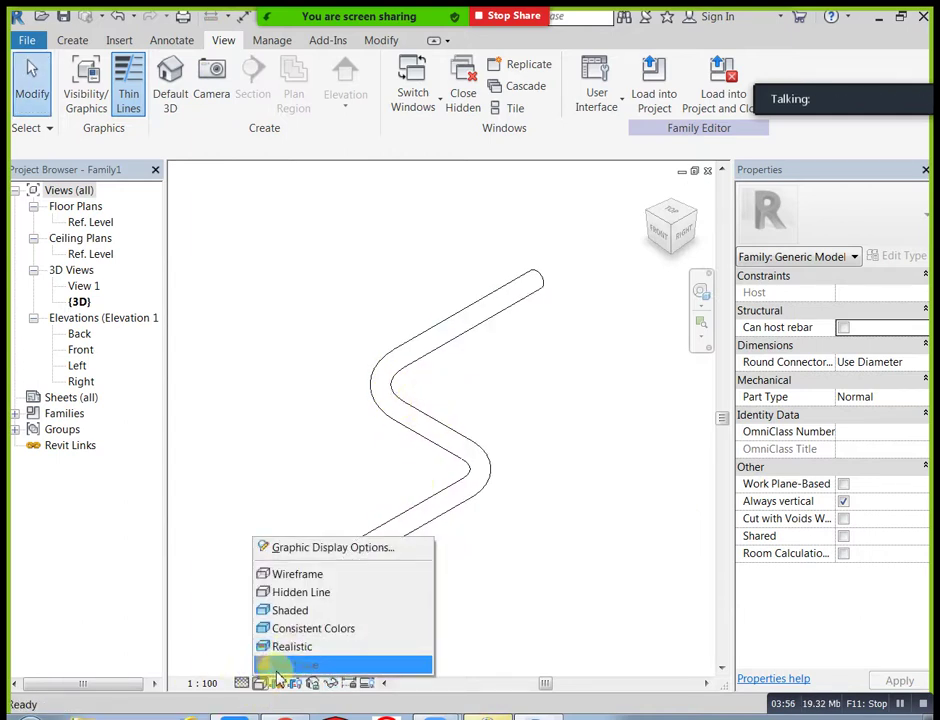
left_click(285, 648)
middle_click_drag(390, 571, 444, 402, "shift")
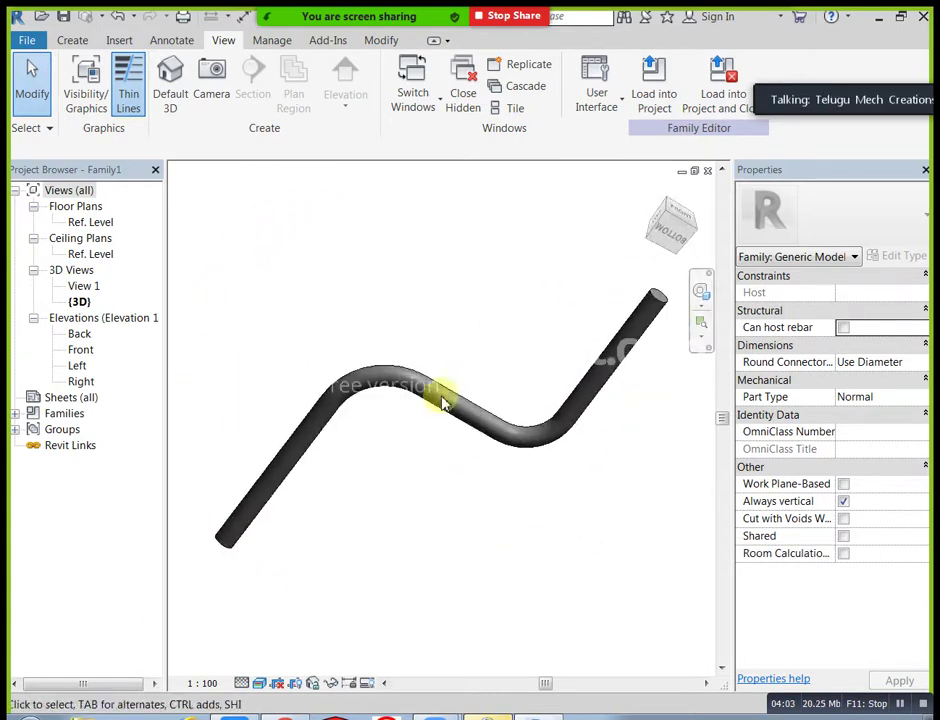
- Delete the swept pipe from the family
left_click(660, 302)
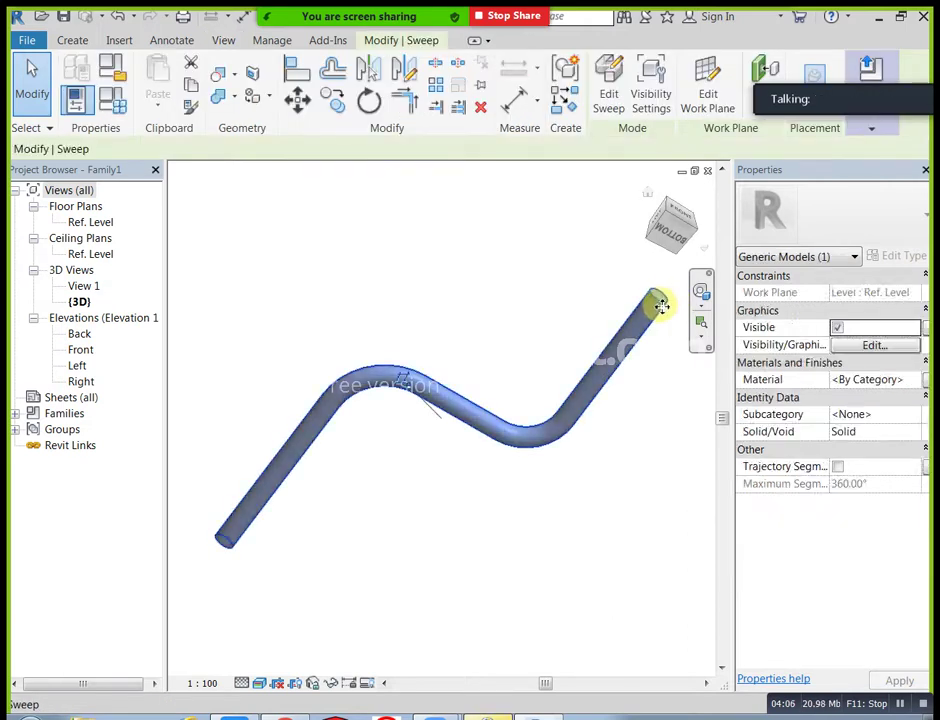
key("Delete")
- Start an extrusion in the Ref. Level floor plan and sketch a rectangle about 1220 by 2720 mm around the reference plane intersection
double_click(92, 222)
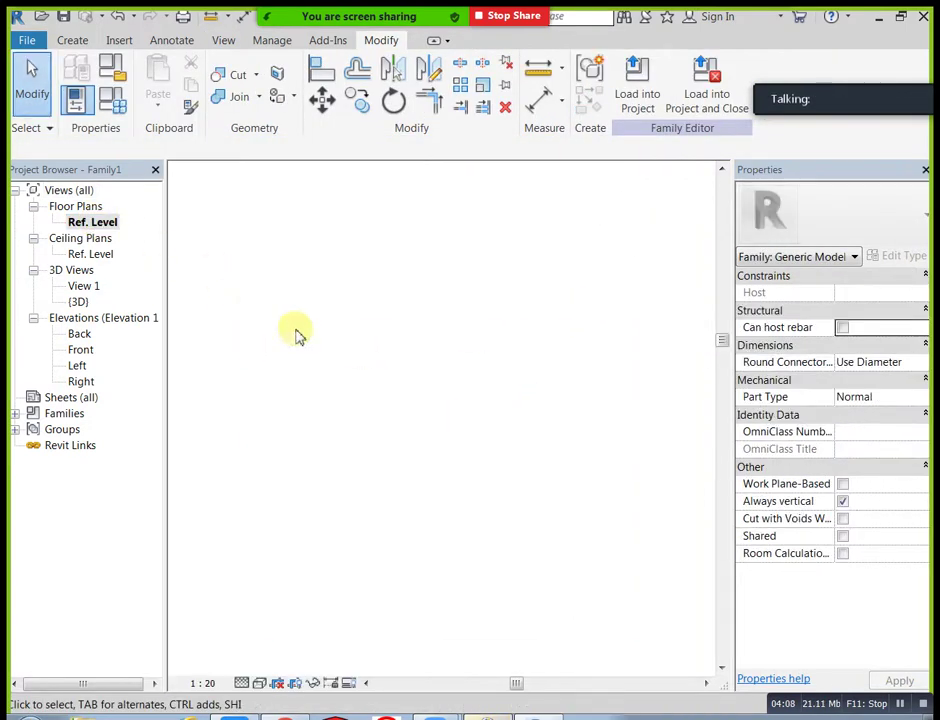
left_click(72, 40)
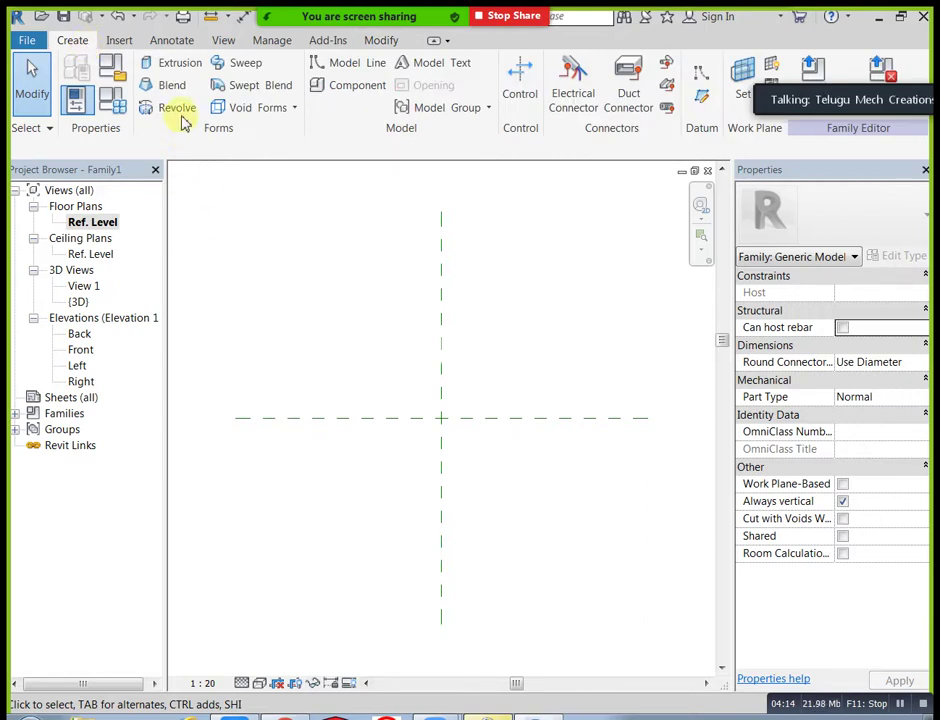
left_click(182, 62)
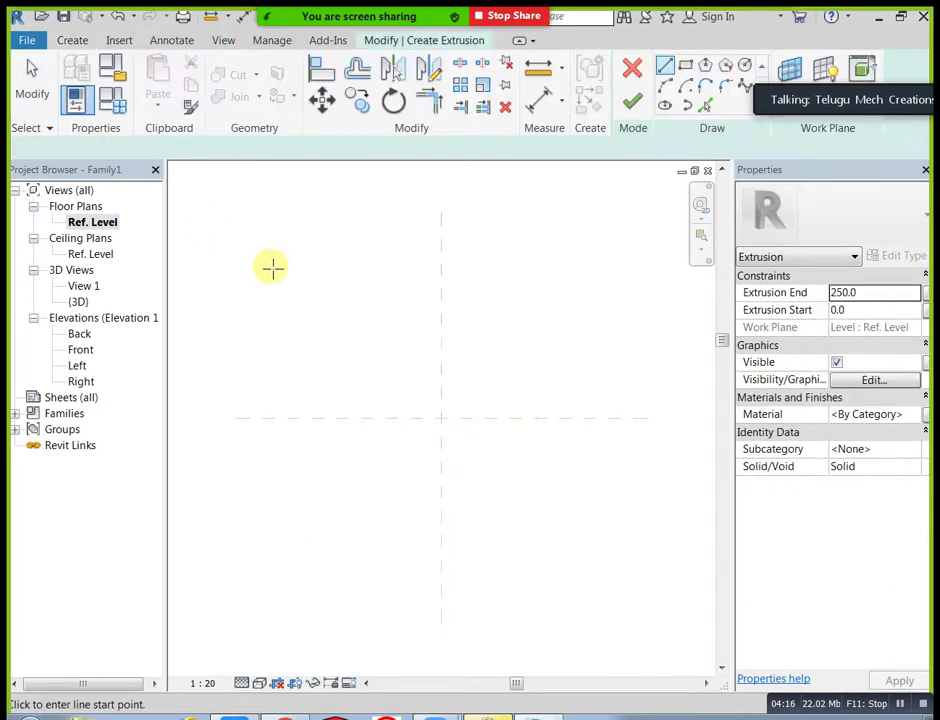
left_click(685, 66)
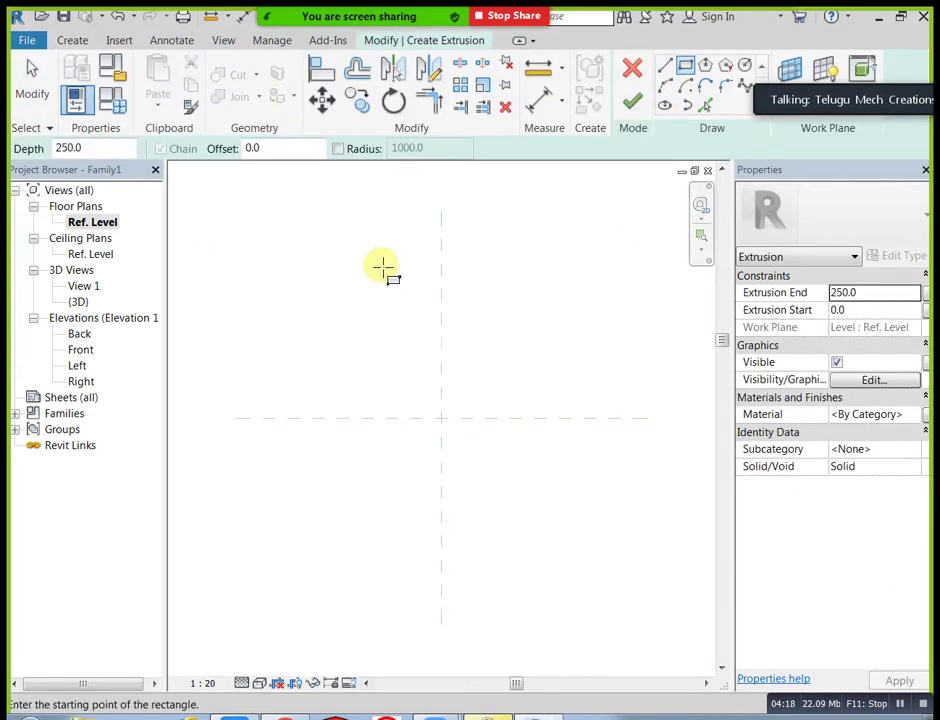
left_click(375, 265)
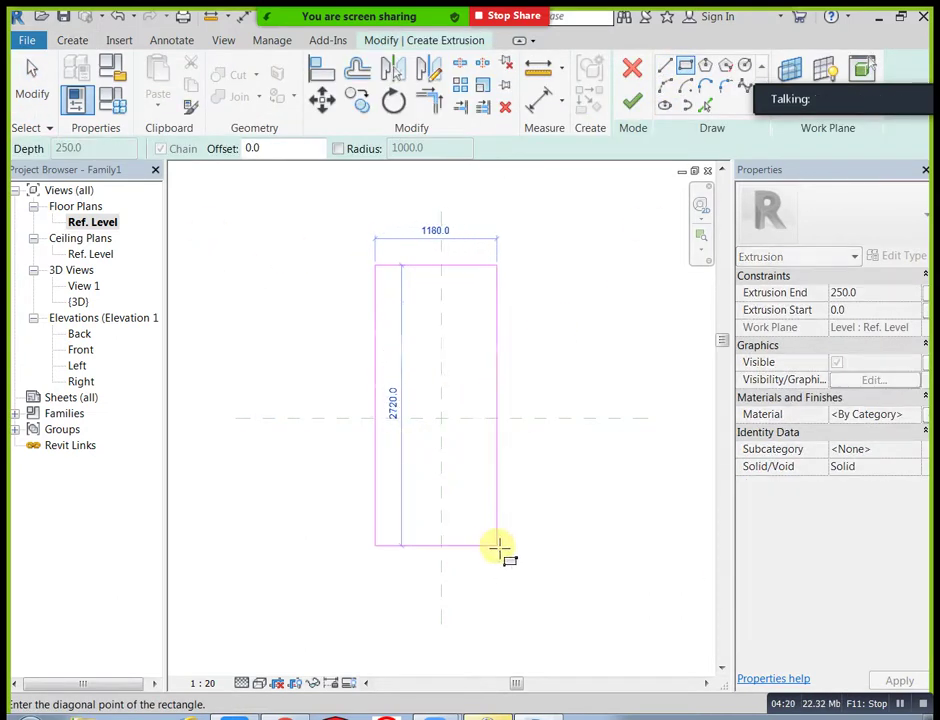
left_click(501, 546)
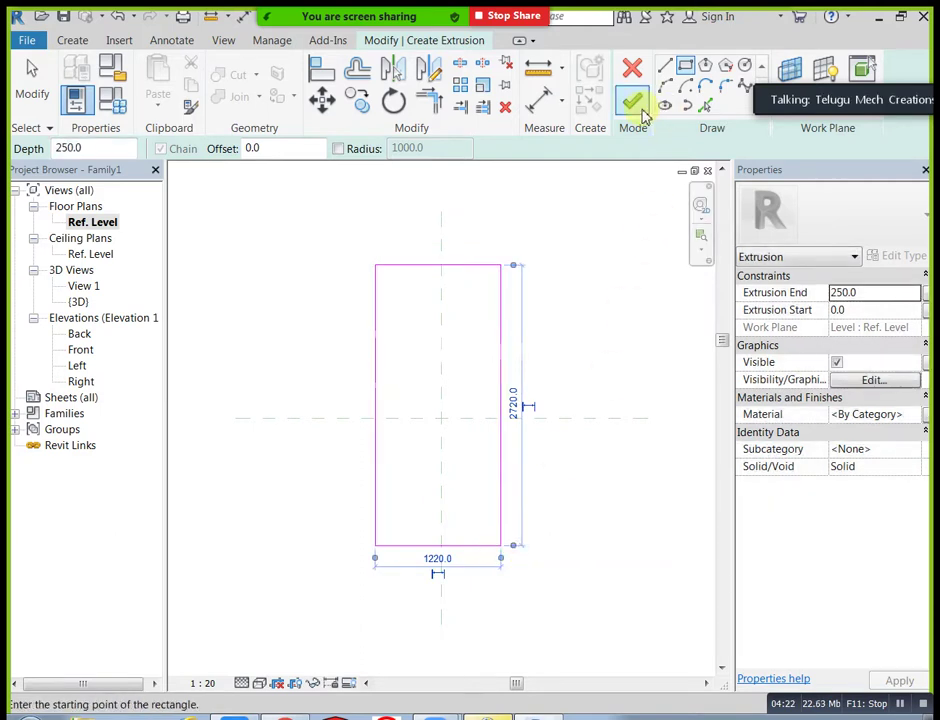
- Set the extrusion end to 50 mm and finish the rectangular extrusion
left_click(868, 292)
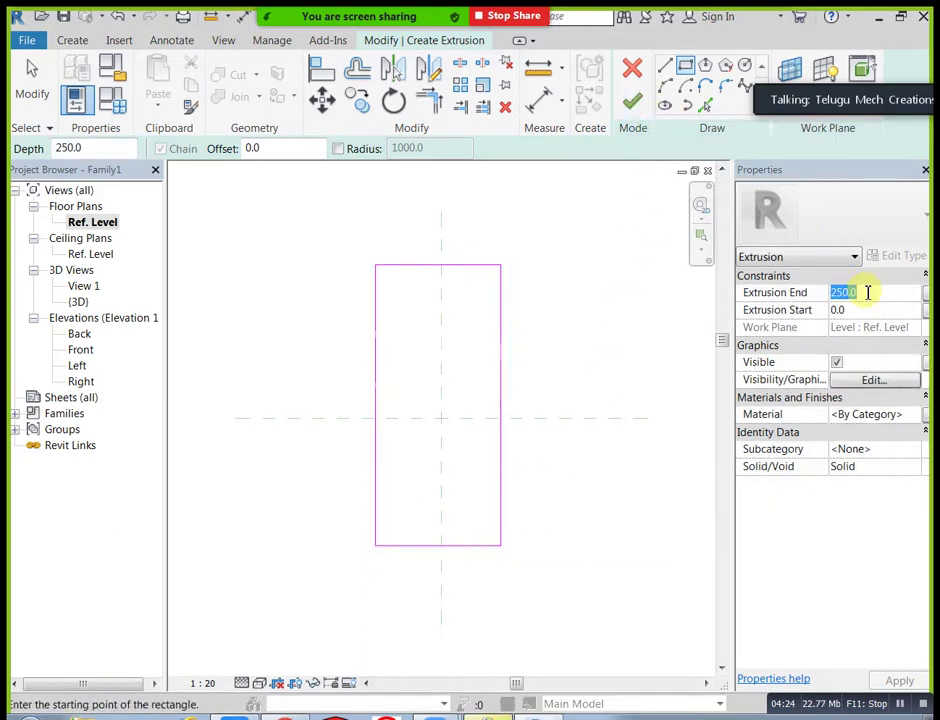
left_click(631, 100)
left_click(618, 250)
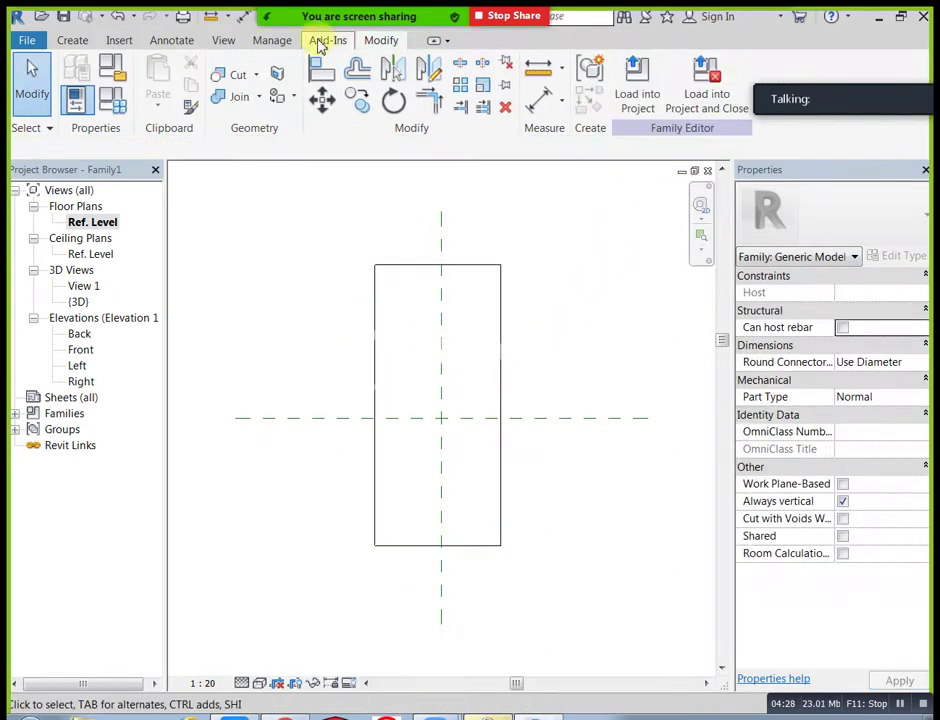
- Show the extruded panel in the default 3D view and examine it from above
left_click(226, 42)
left_click(170, 78)
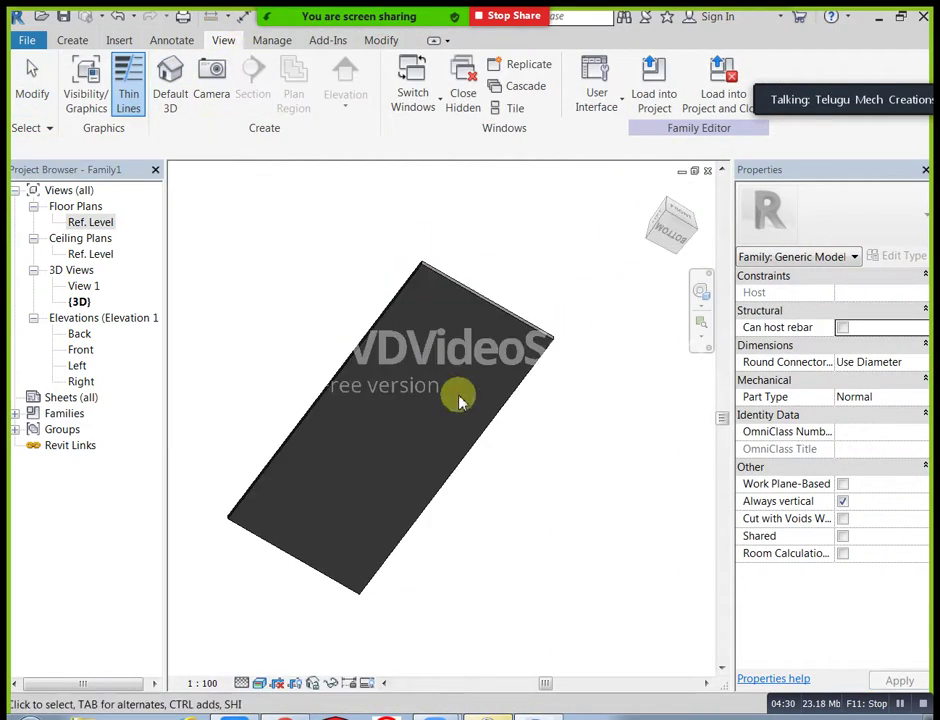
middle_click_drag(435, 458, 543, 365, "shift")
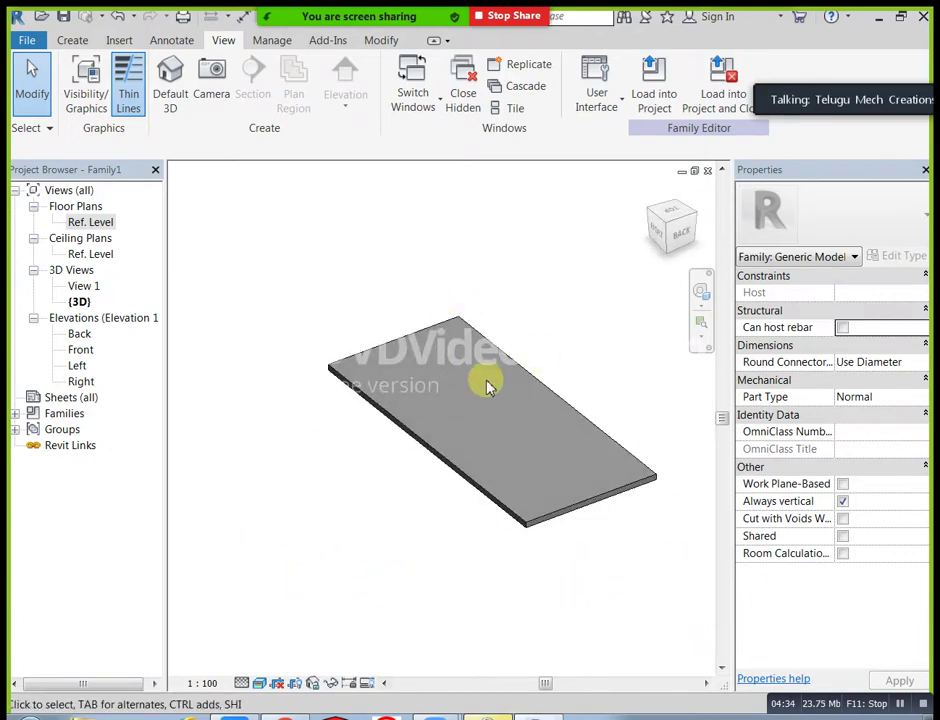
- Start a sweep in the Ref. Level plan and sketch a rectangular path about 720 by 1160 mm inside the panel's upper half
double_click(107, 222)
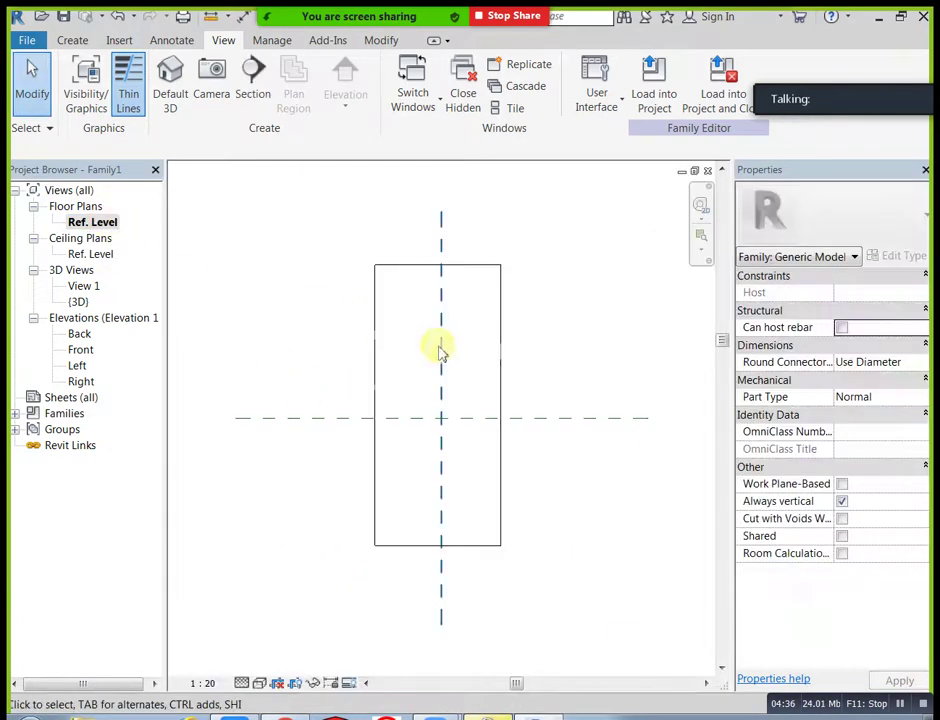
left_click(86, 41)
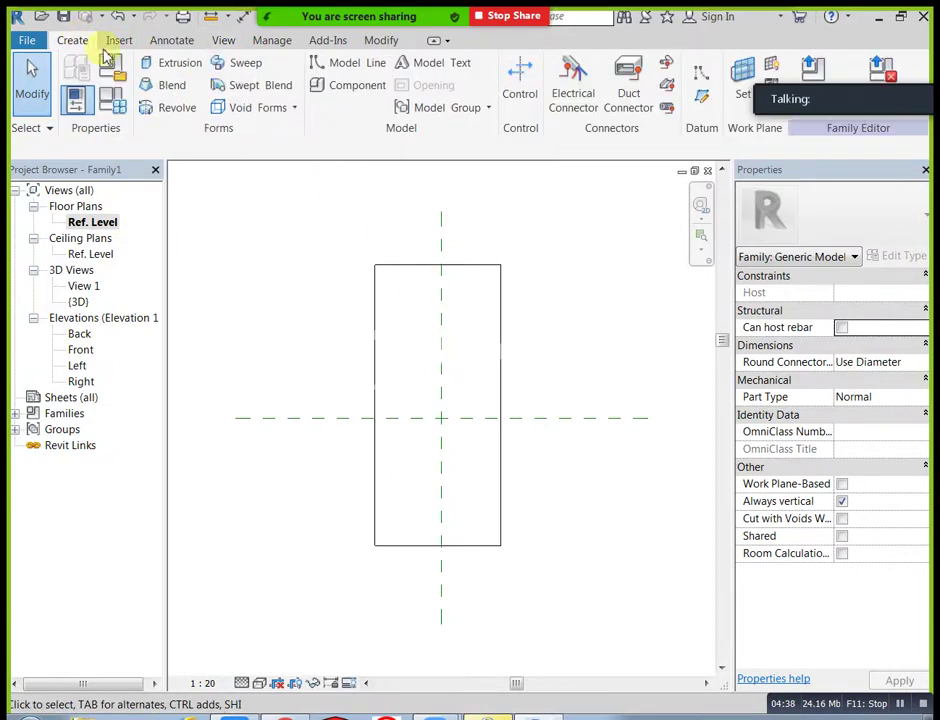
left_click(247, 66)
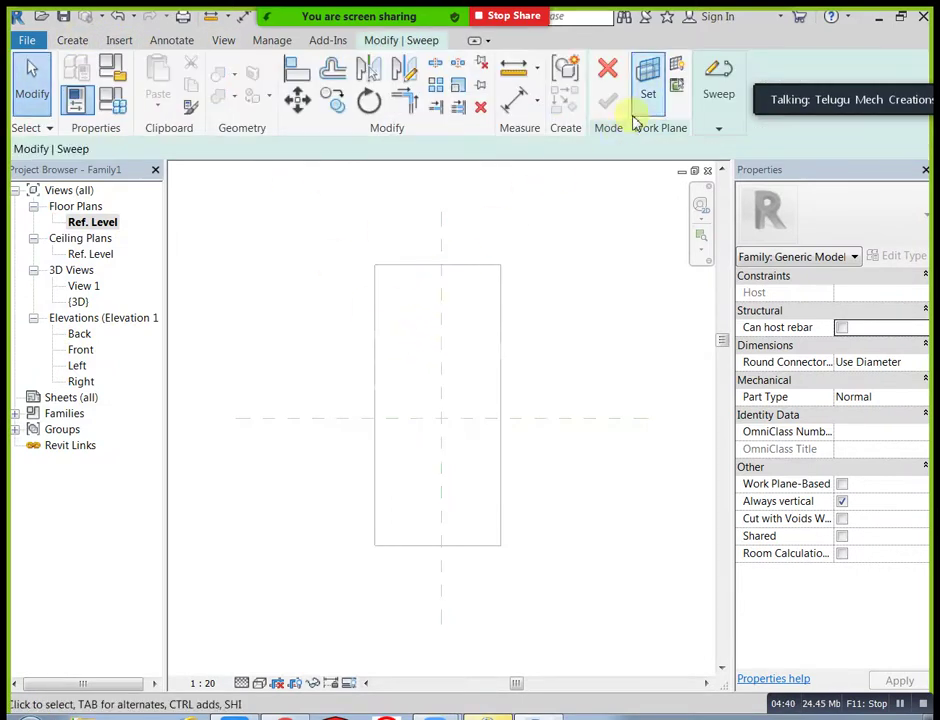
left_click(722, 108)
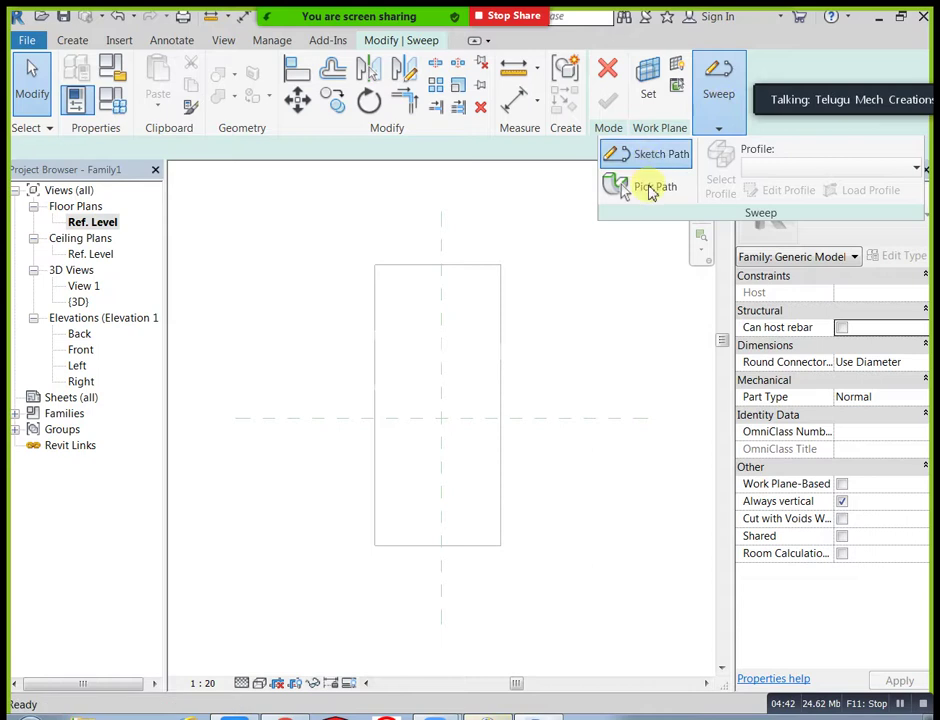
left_click(648, 153)
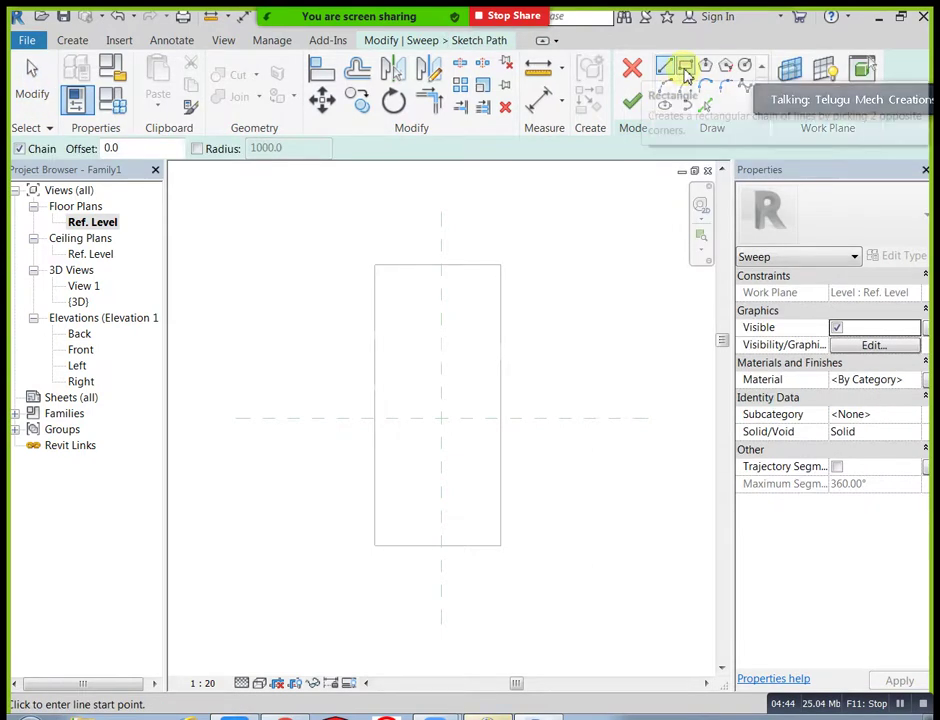
left_click(685, 67)
scroll(411, 336, "up", 2)
left_click(399, 297)
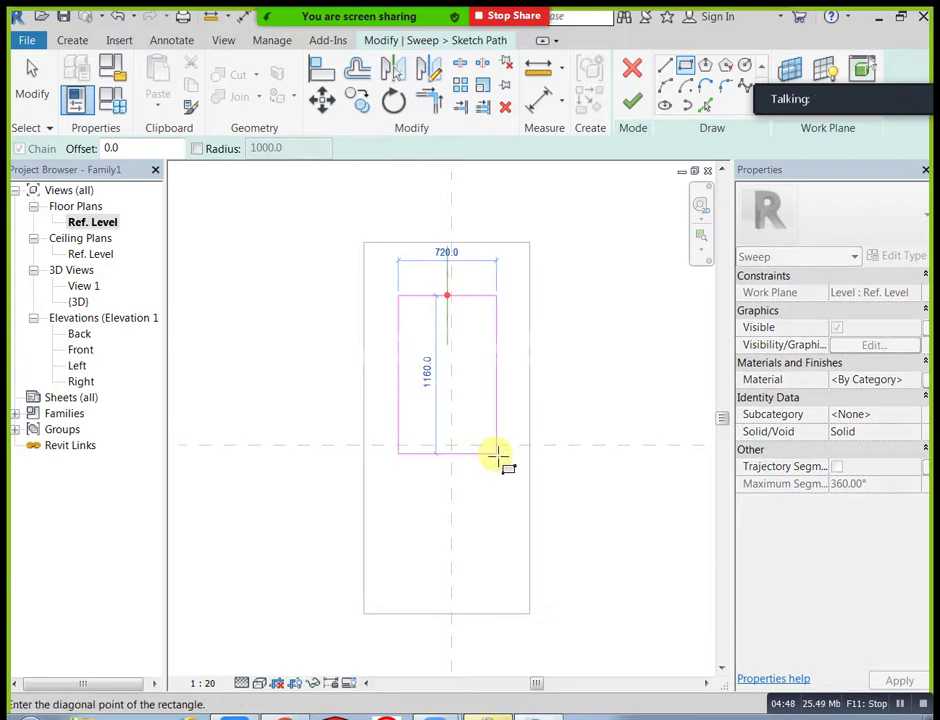
left_click(497, 454)
- Replace the path's straight upper edge with an outward arc of about 527 mm radius, and finish the path
left_click(664, 88)
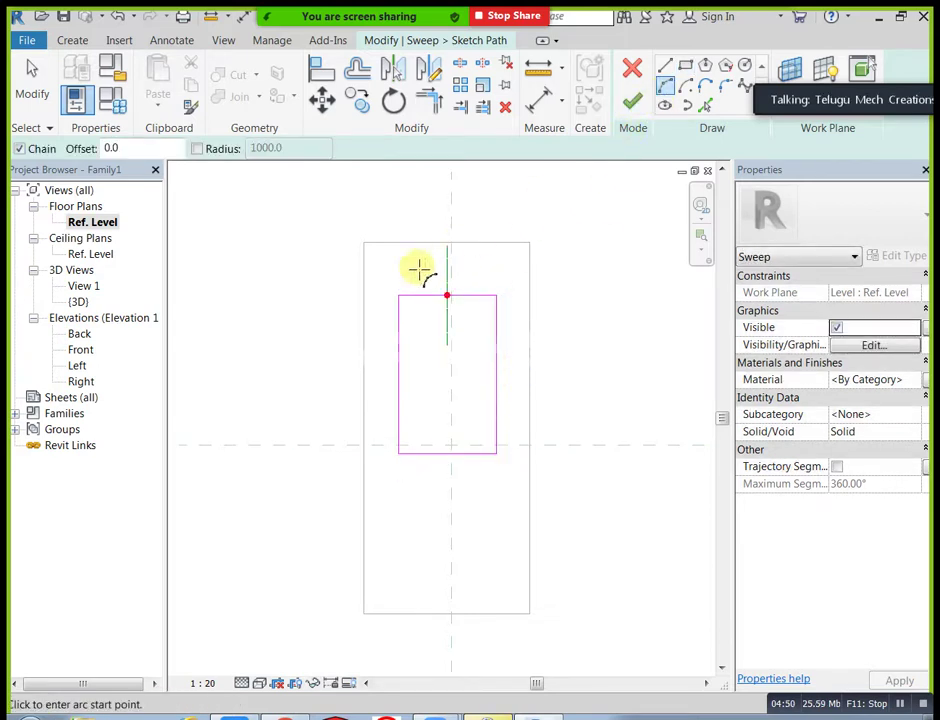
left_click(399, 295)
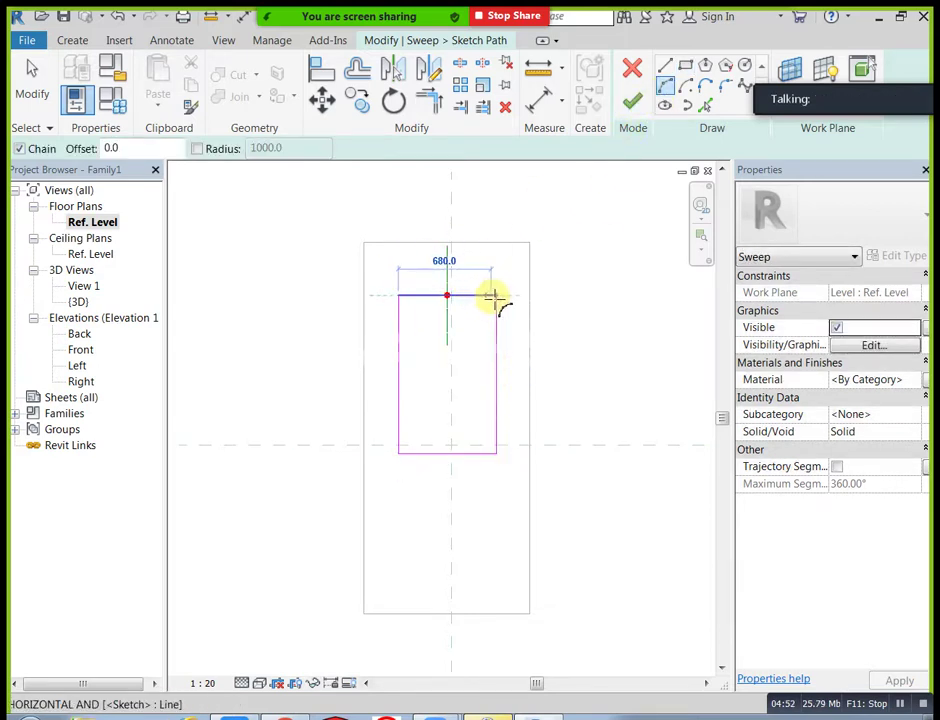
left_click(496, 296)
left_click(465, 281)
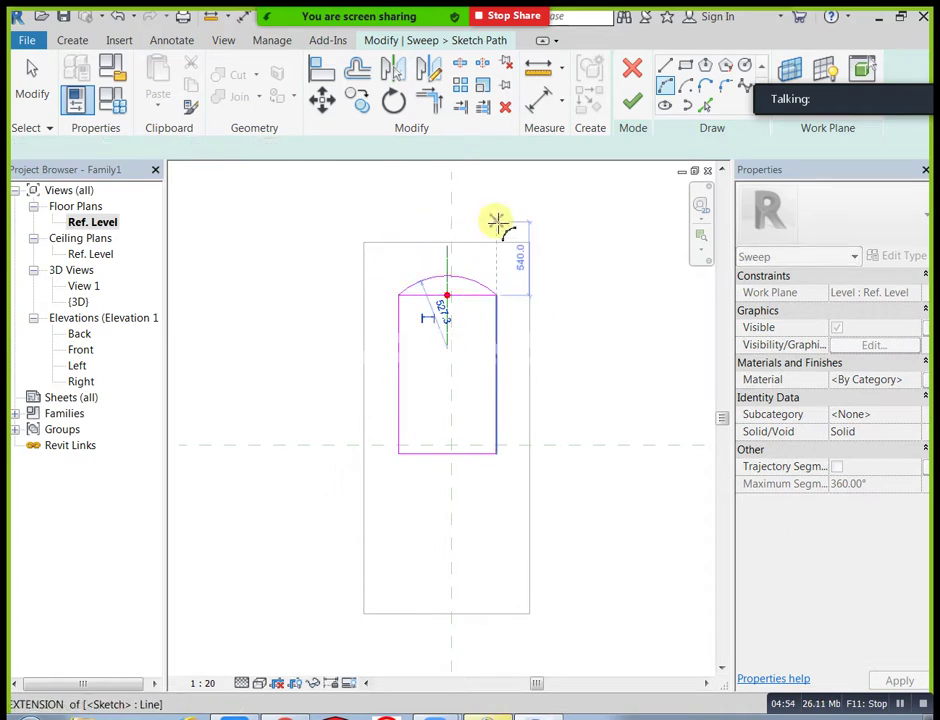
key("Escape")
key("Escape")
left_click(475, 298)
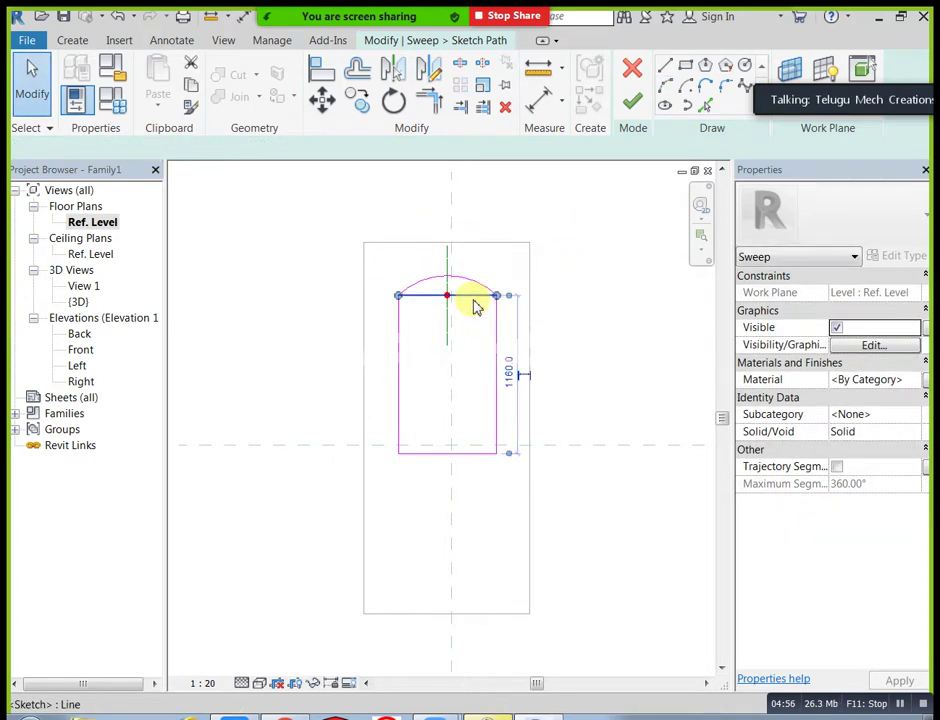
key("Delete")
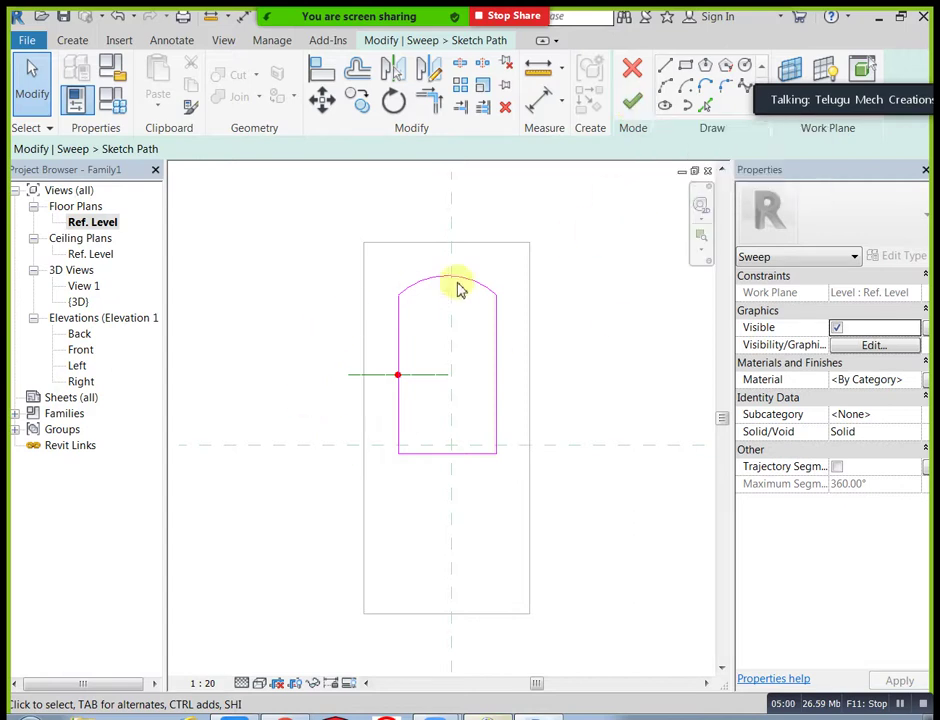
left_click(632, 105)
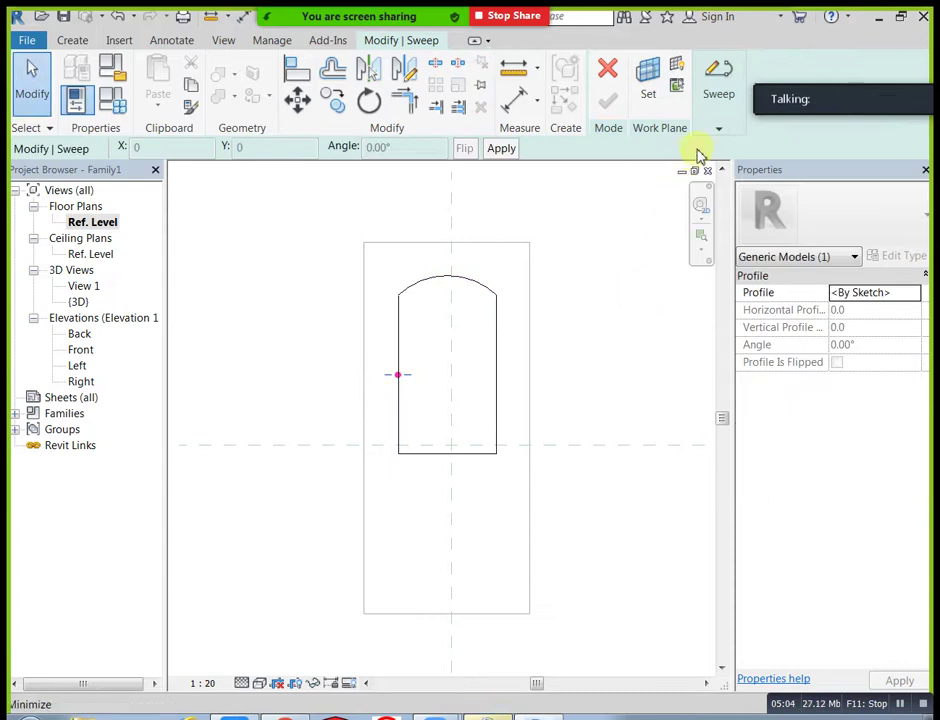
- Edit the sweep profile in the Back elevation and draw a horizontal base line about 45 mm long across the path point
left_click(722, 130)
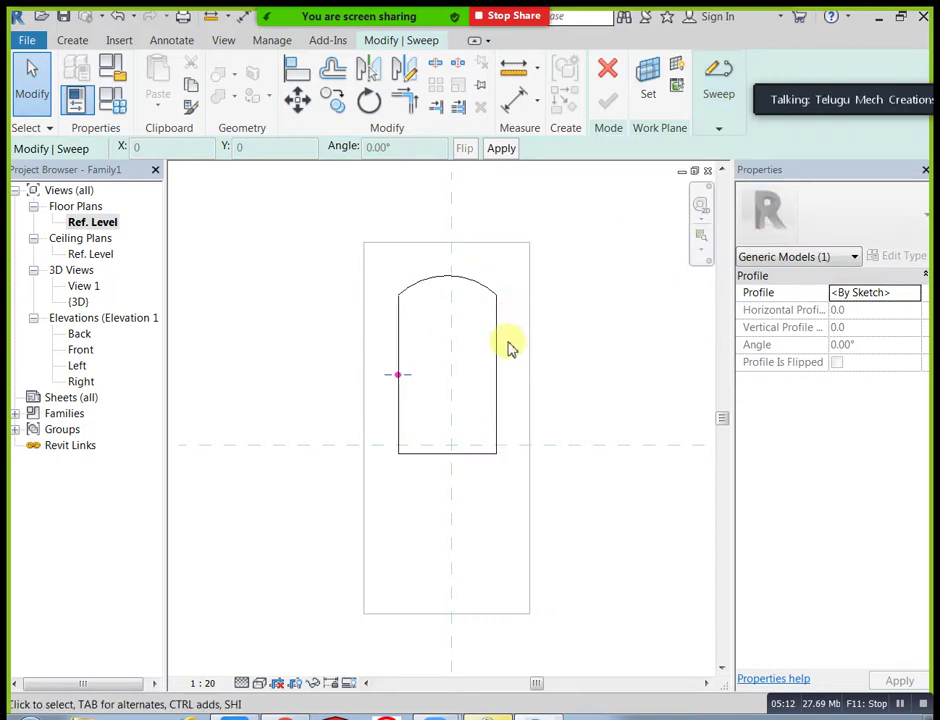
left_click(718, 130)
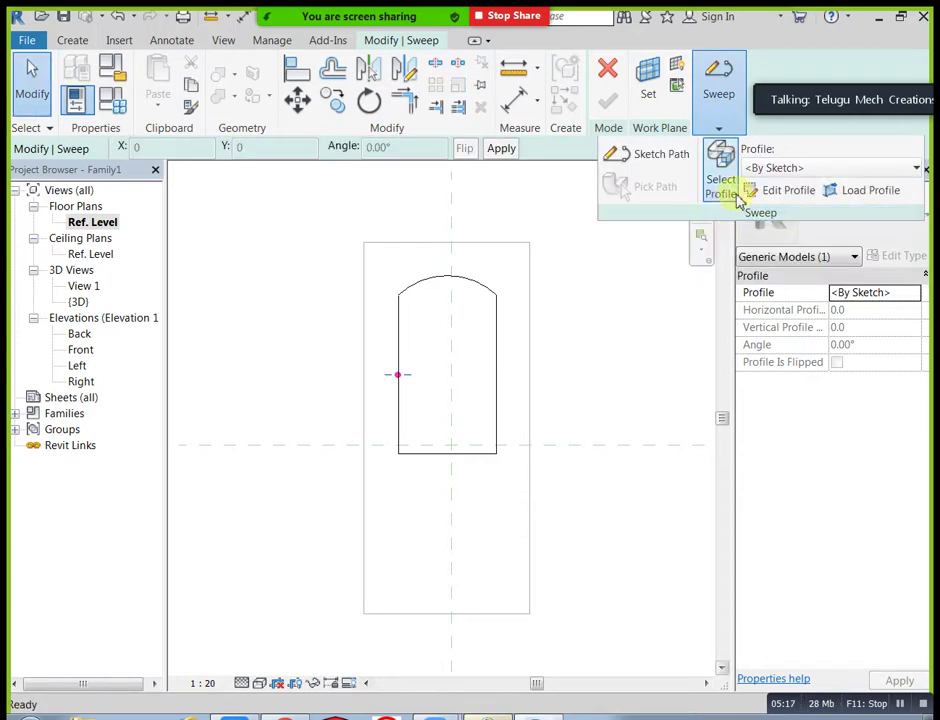
left_click(772, 192)
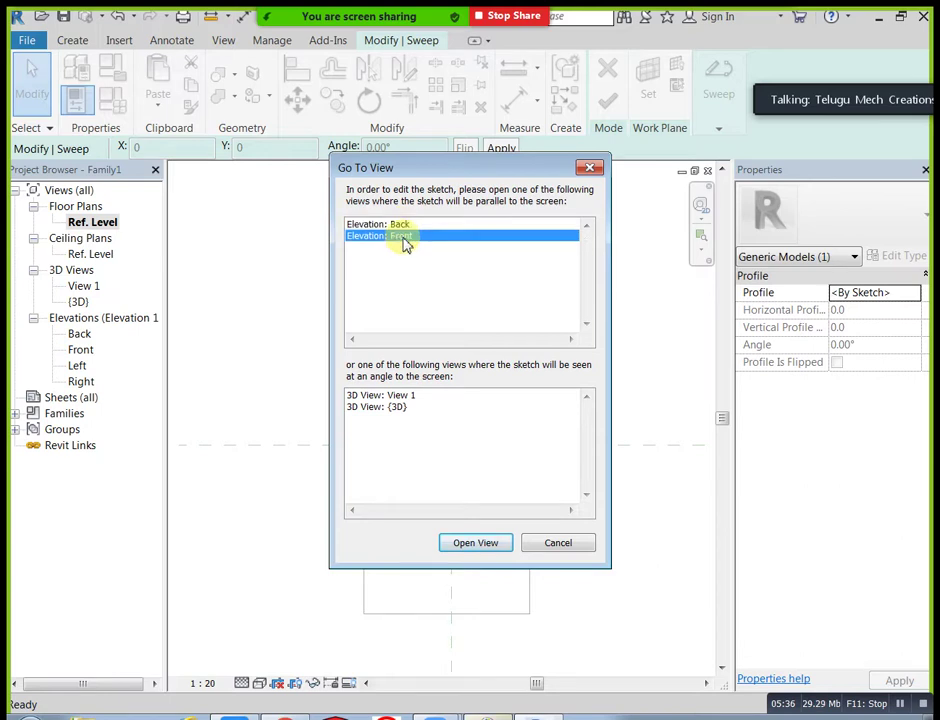
left_click(498, 546)
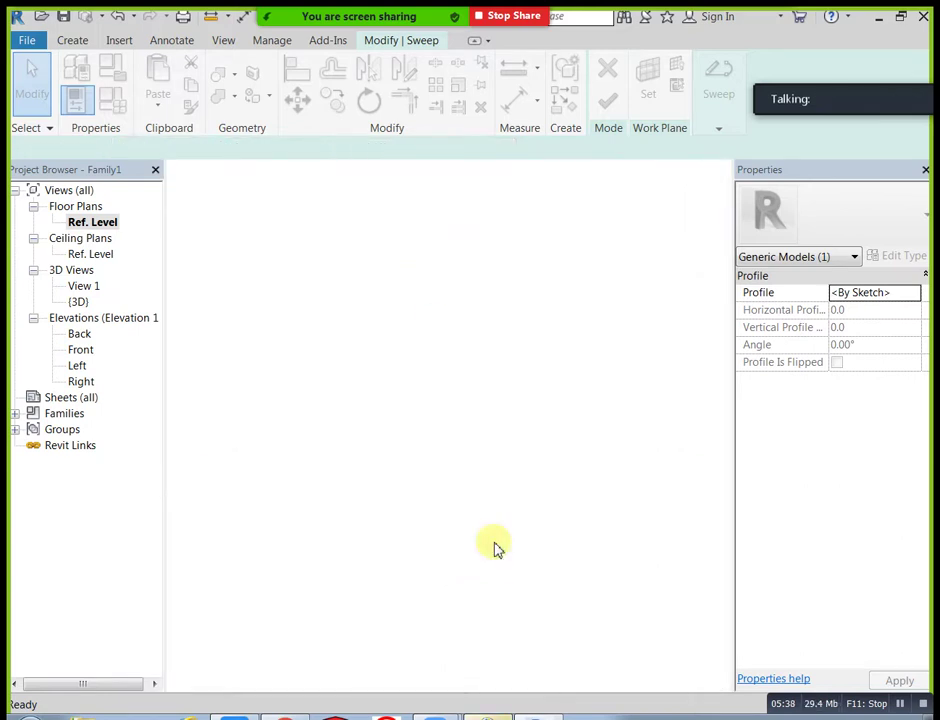
scroll(451, 546, "up", 3)
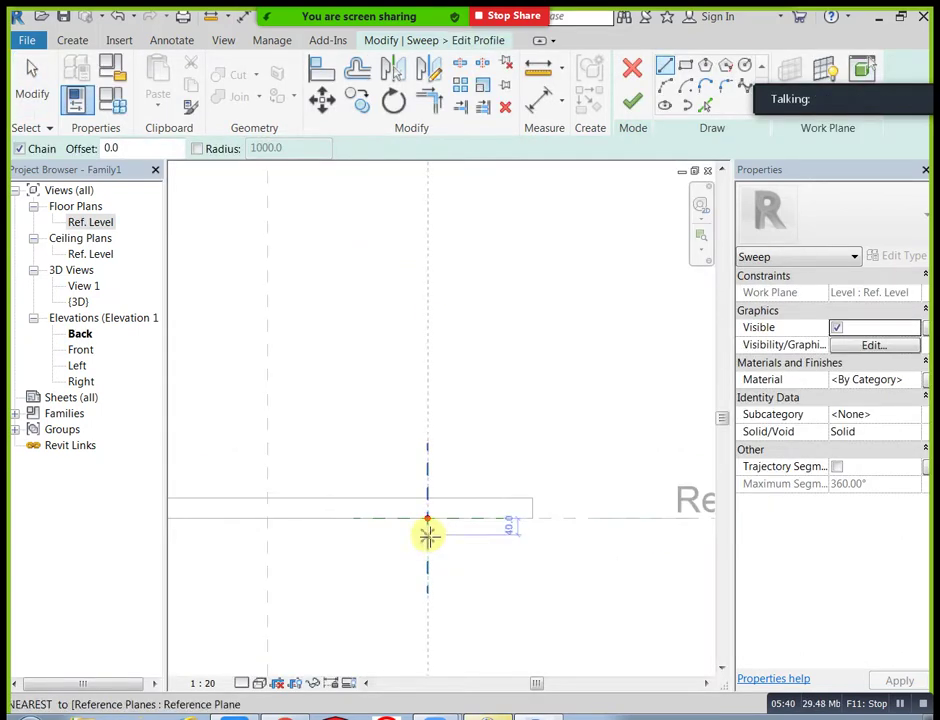
left_click(666, 67)
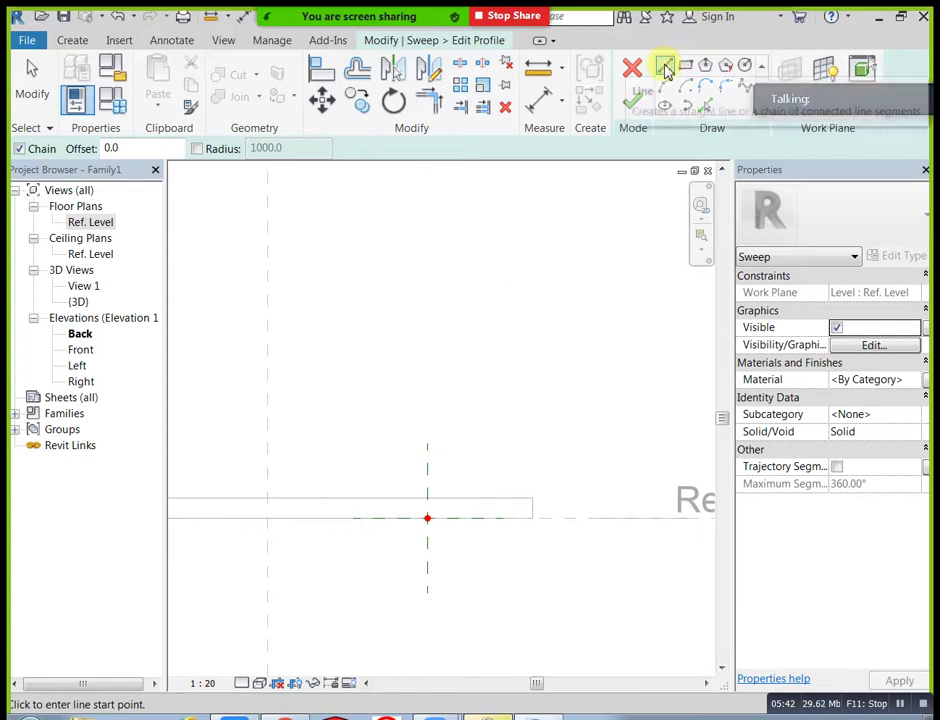
scroll(426, 514, "up", 3)
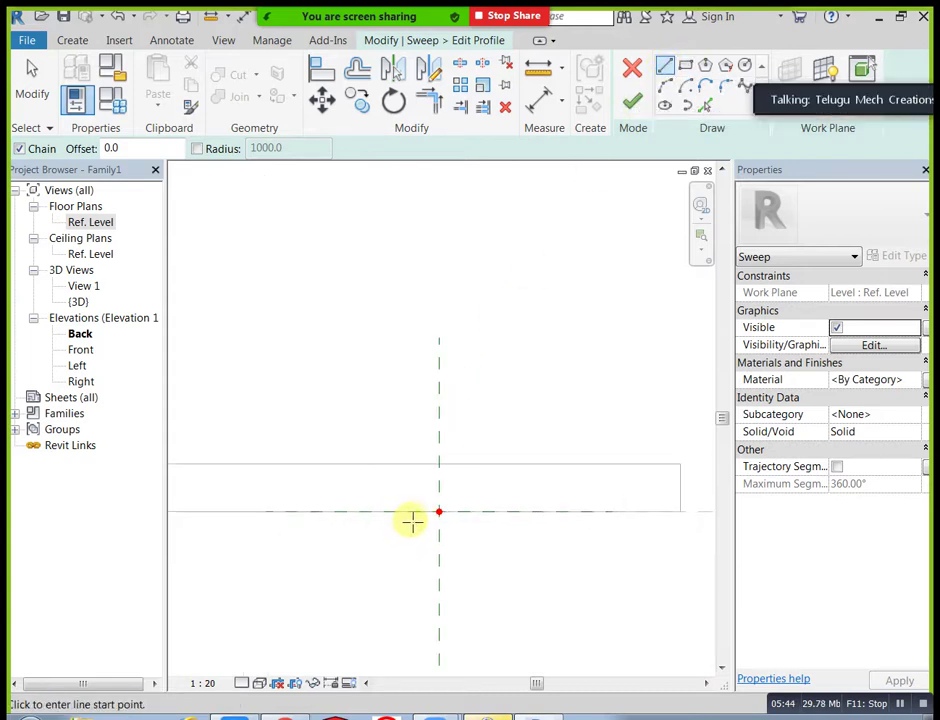
left_click(428, 512)
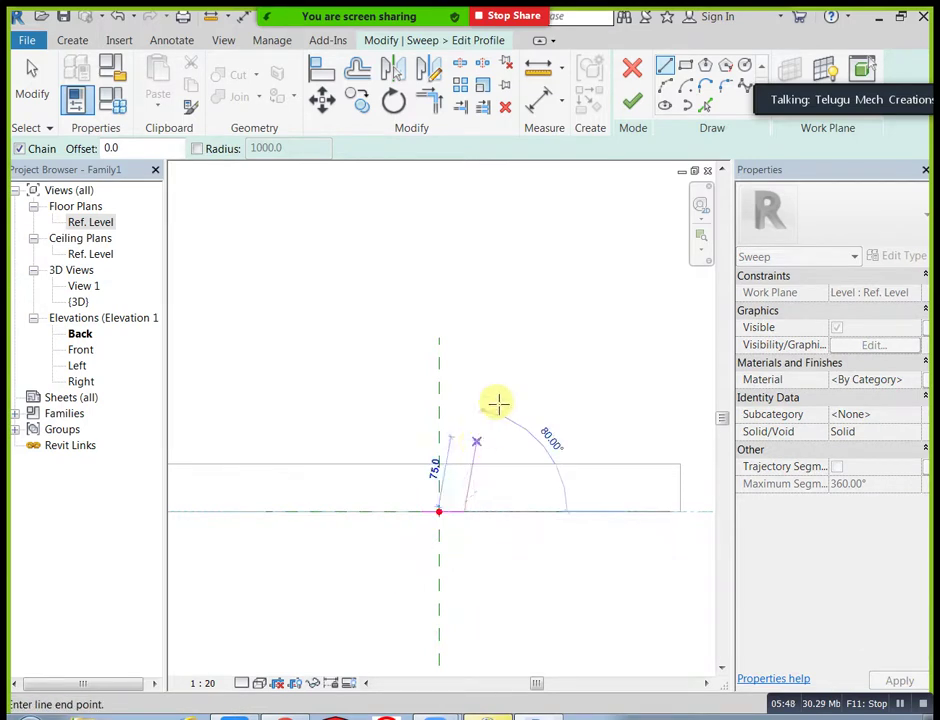
left_click(667, 88)
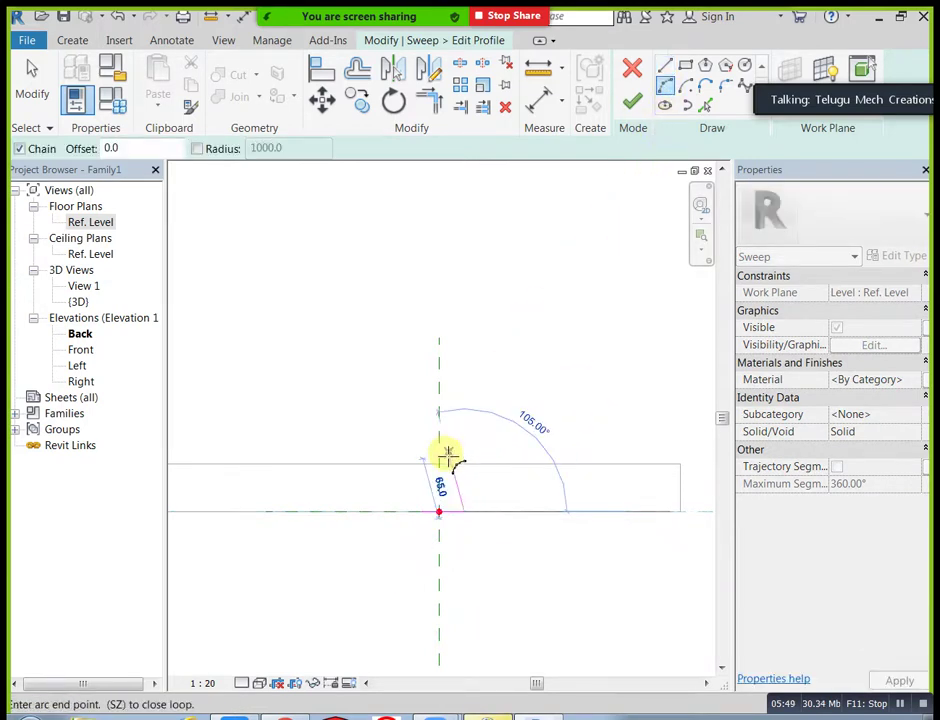
key("Escape")
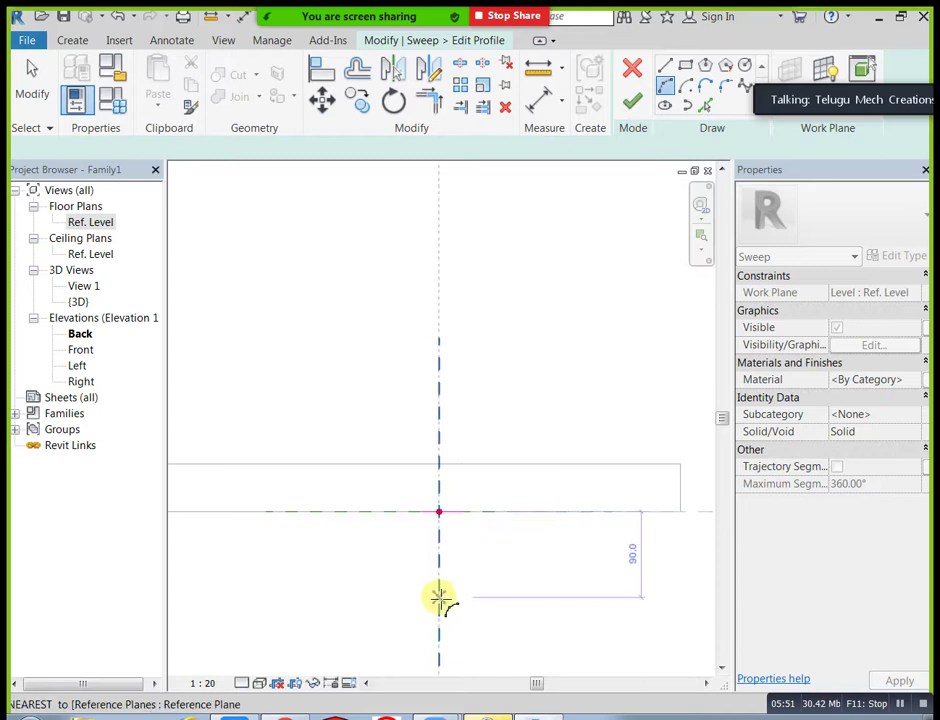
- Close the profile with an arc of about 22.5 mm radius above the base line, and finish the profile and the sweep
left_click(422, 512)
left_click(463, 510)
left_click(450, 497)
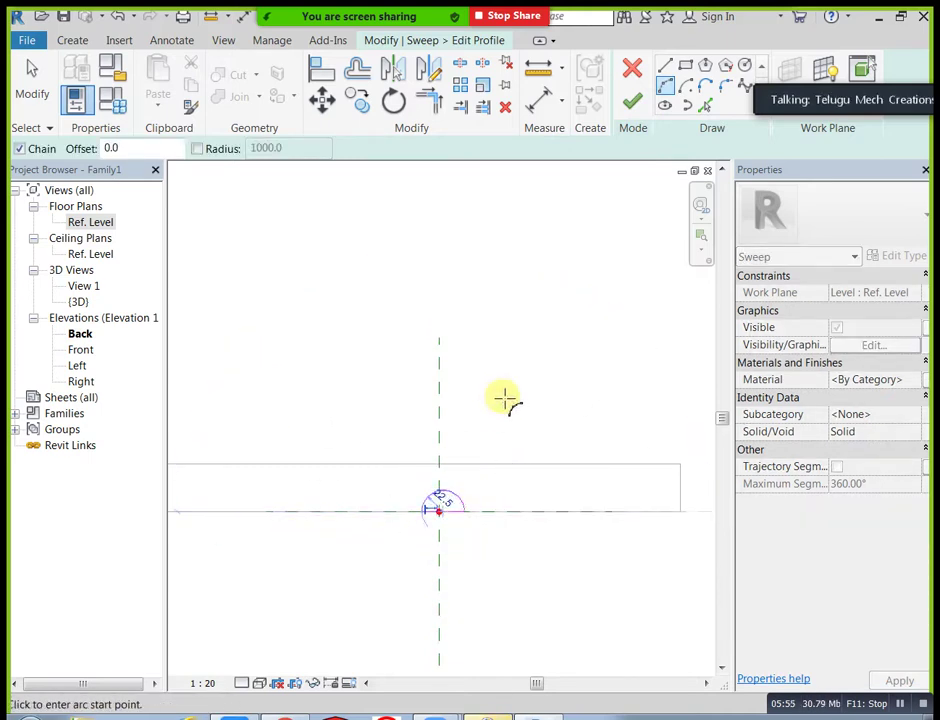
left_click(624, 112)
left_click(614, 110)
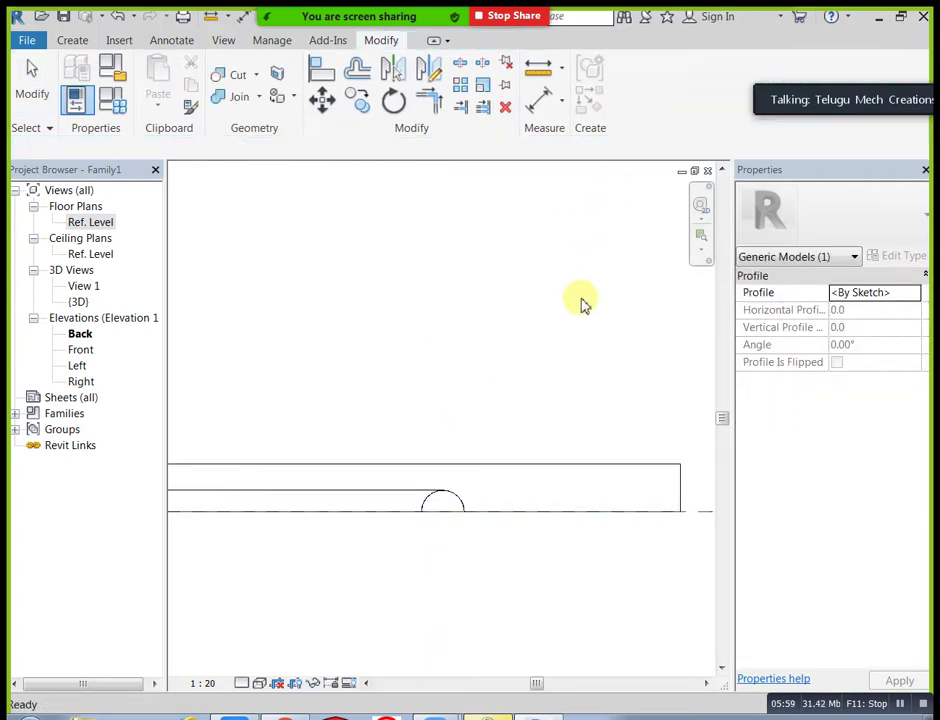
- Set the panel extrusion's end to -50 and check the panel and moulding in the default 3D view
left_click(678, 447)
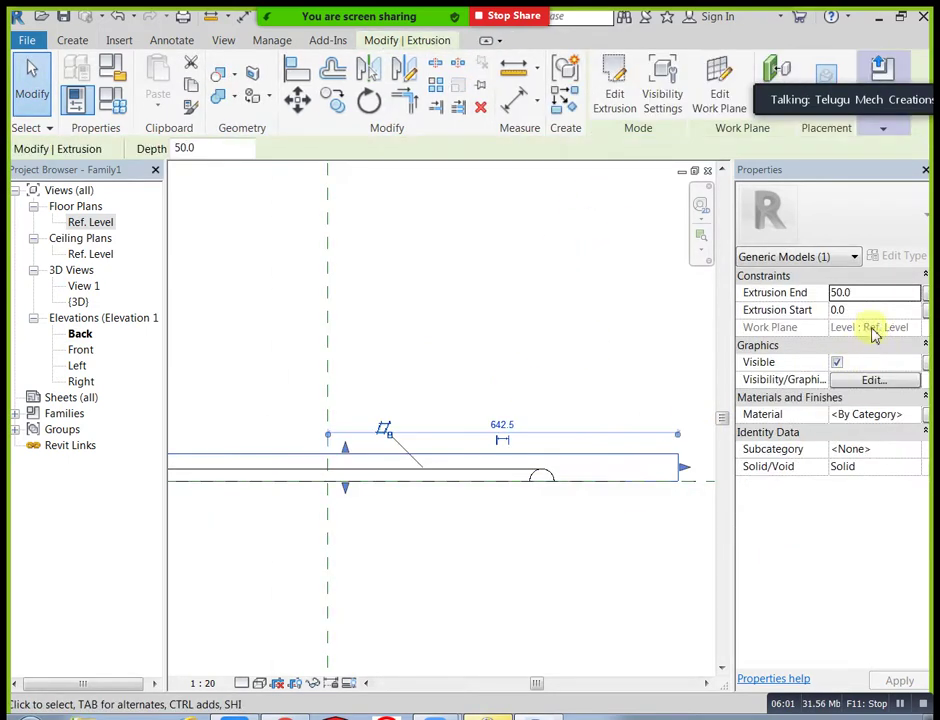
left_click(880, 293)
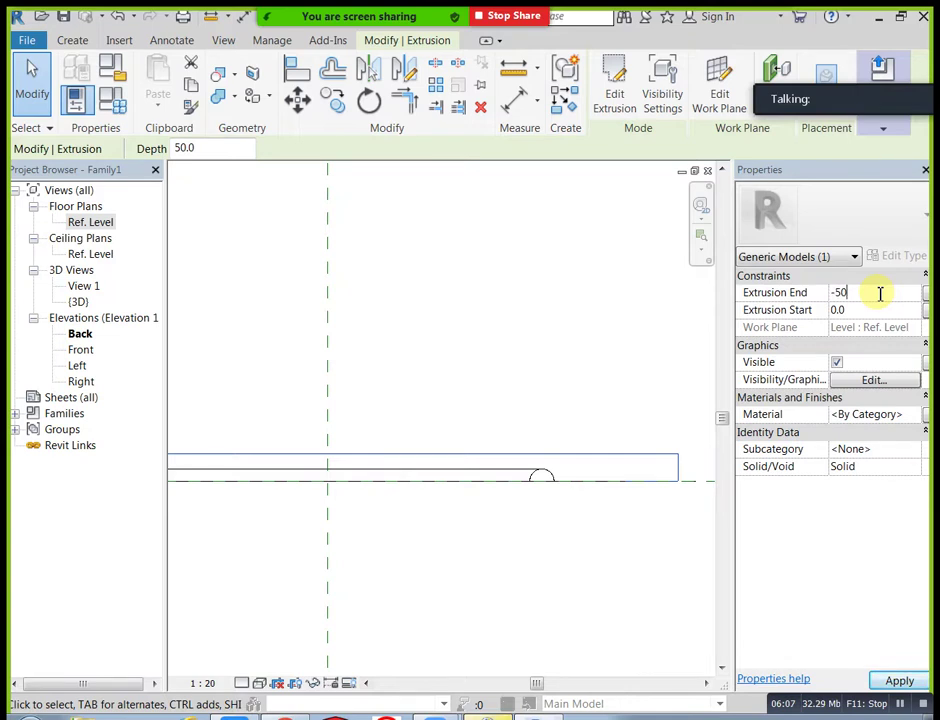
left_click(506, 373)
left_click(228, 40)
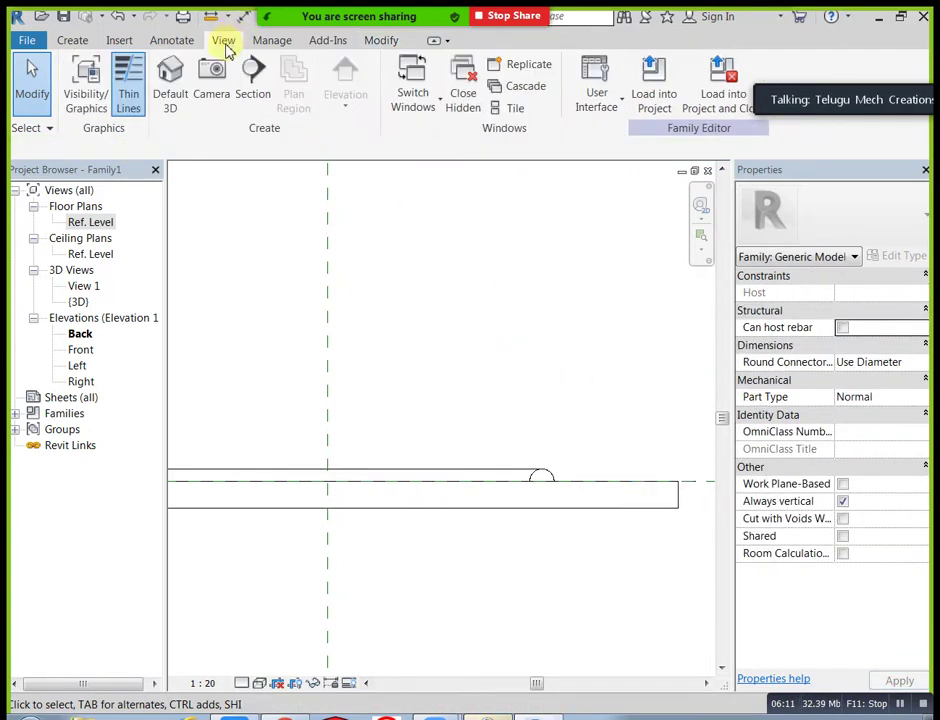
left_click(170, 75)
middle_click_drag(455, 529, 608, 567, "shift")
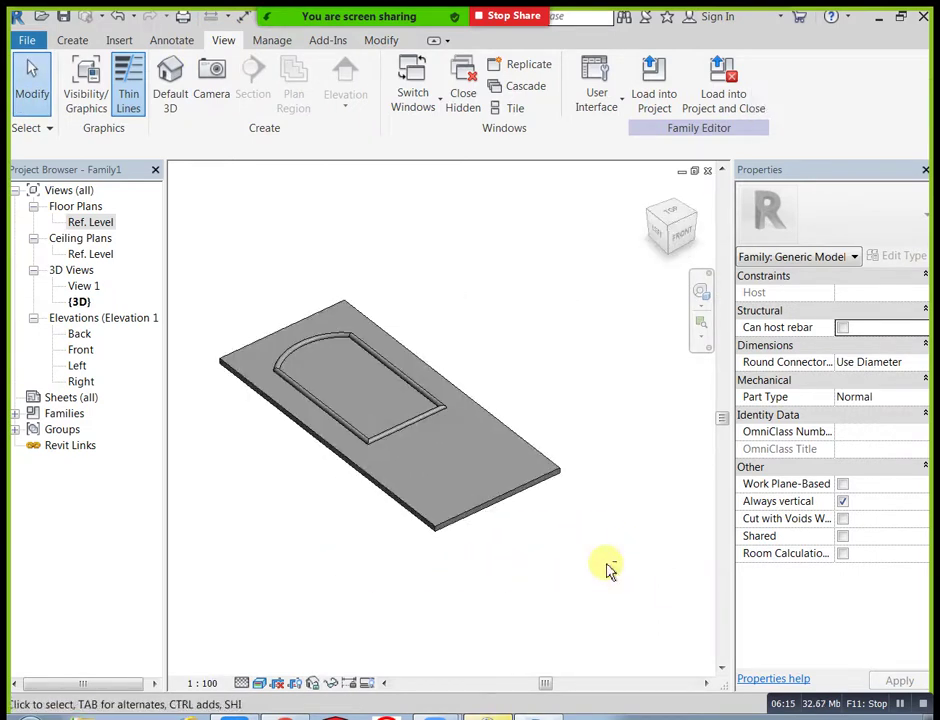
scroll(329, 384, "up", 2)
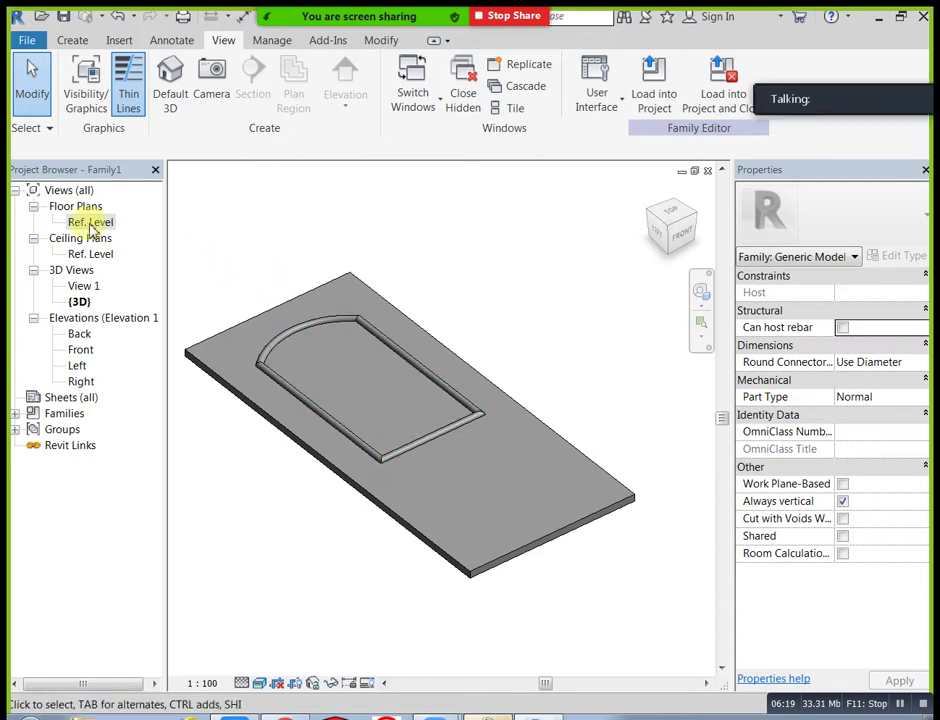
- Start a sweep in the Ref. Level plan and sketch a rectangular path about 340 by 940 mm in the panel's lower left part
double_click(90, 224)
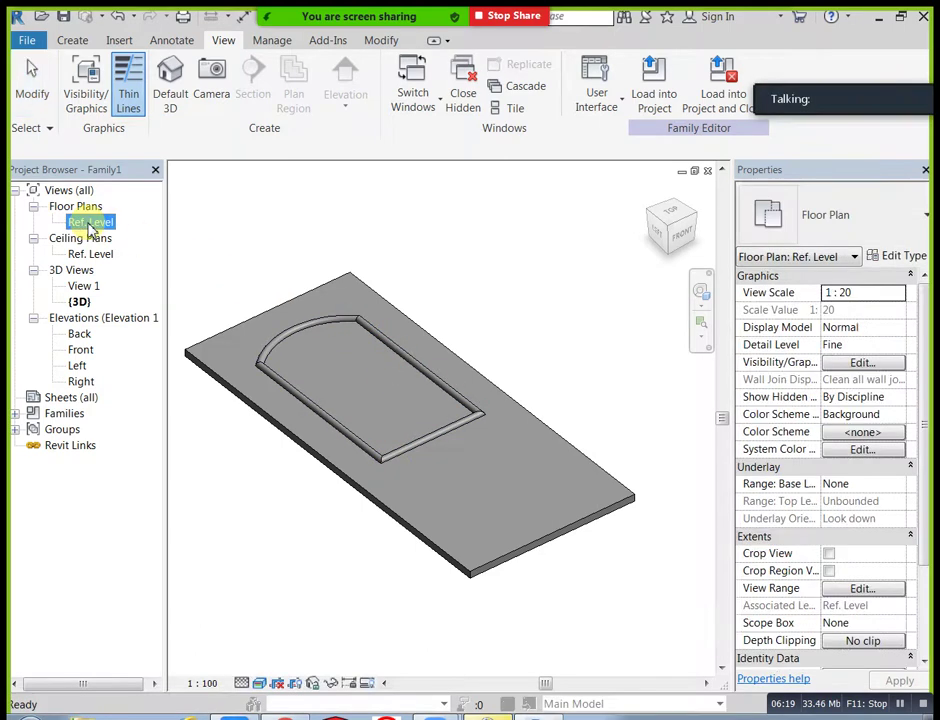
left_click(72, 40)
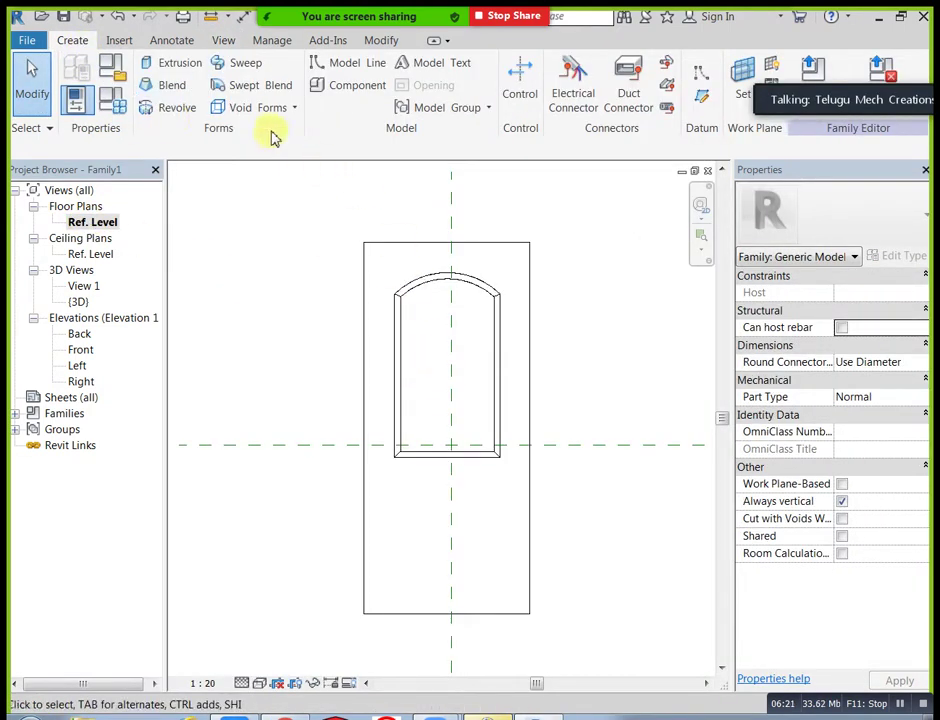
left_click(230, 66)
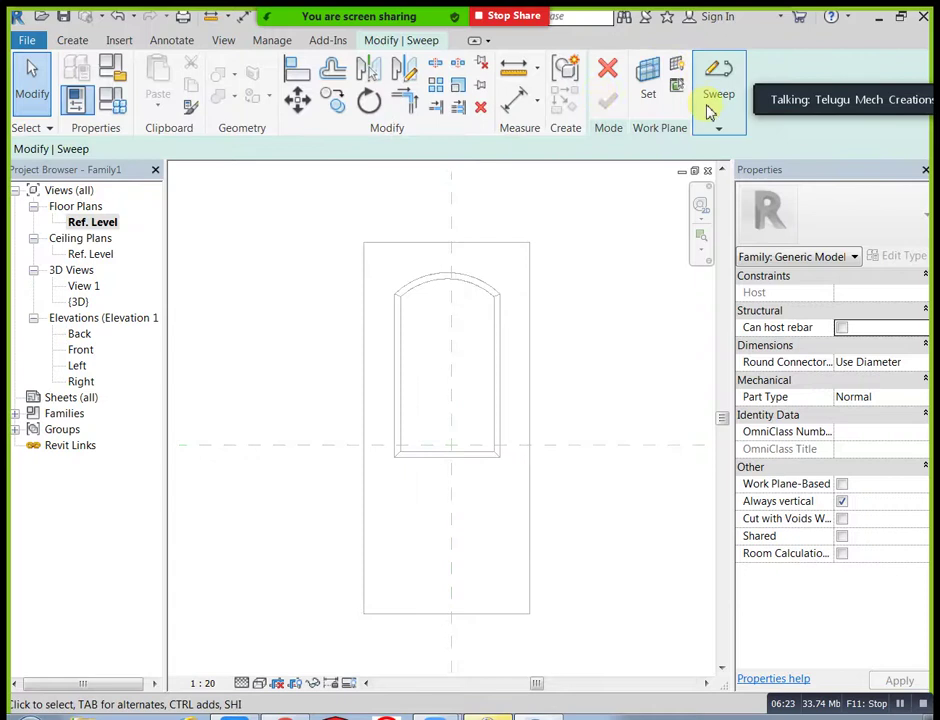
left_click(708, 112)
left_click(640, 157)
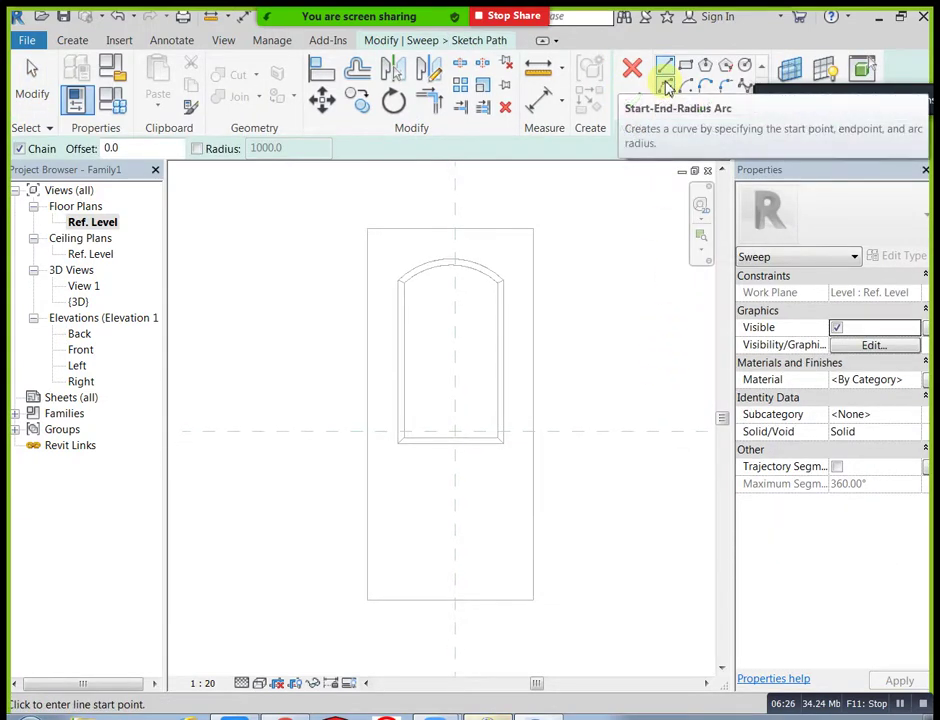
scroll(422, 587, "up", 1)
scroll(422, 587, "up", 1)
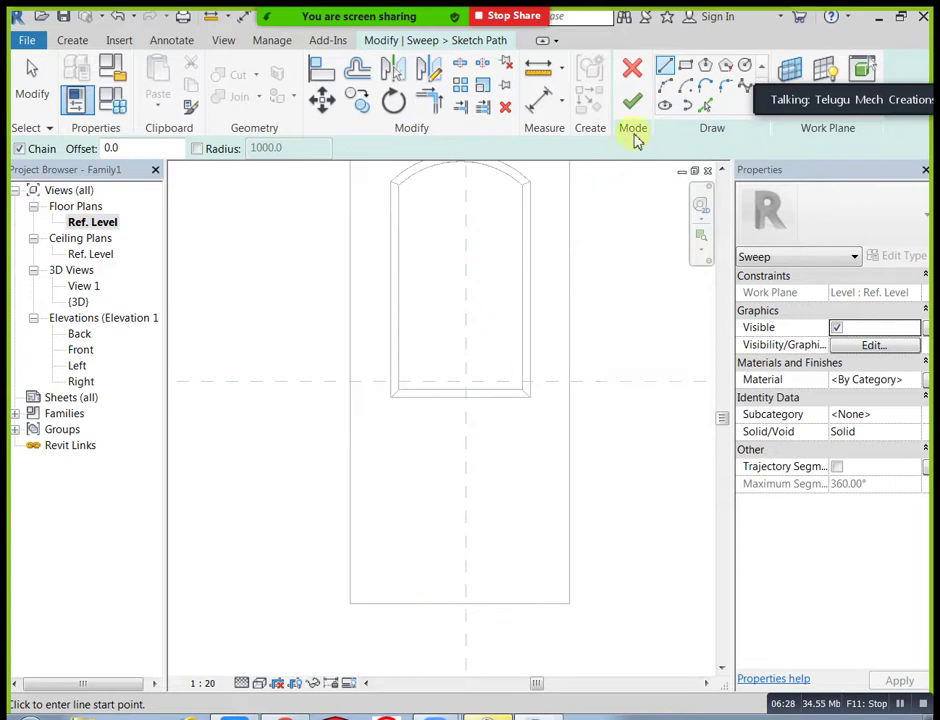
left_click(685, 68)
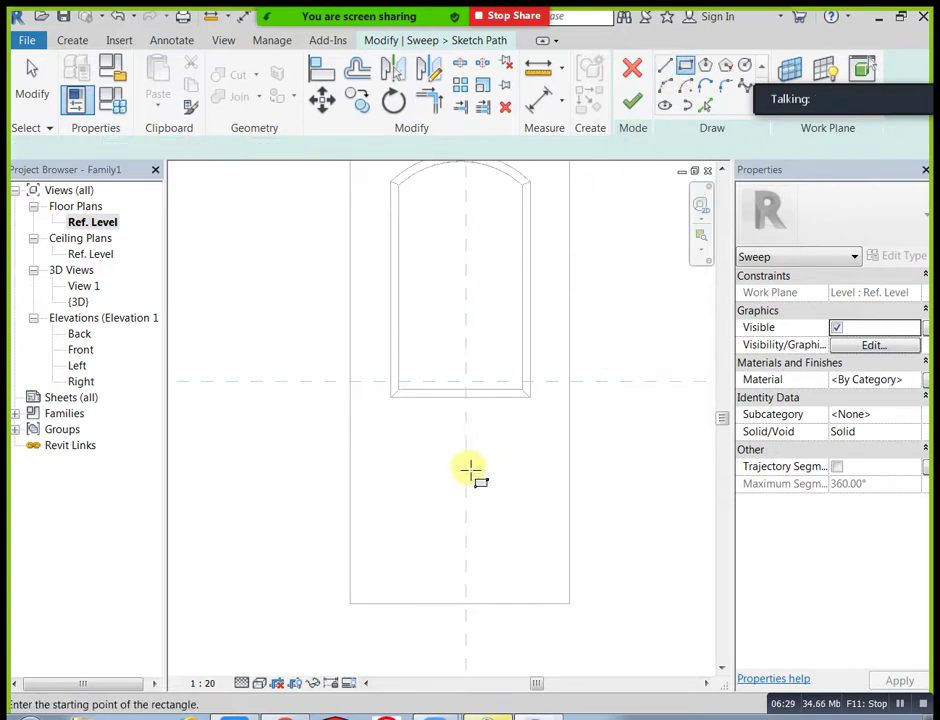
left_click(392, 419)
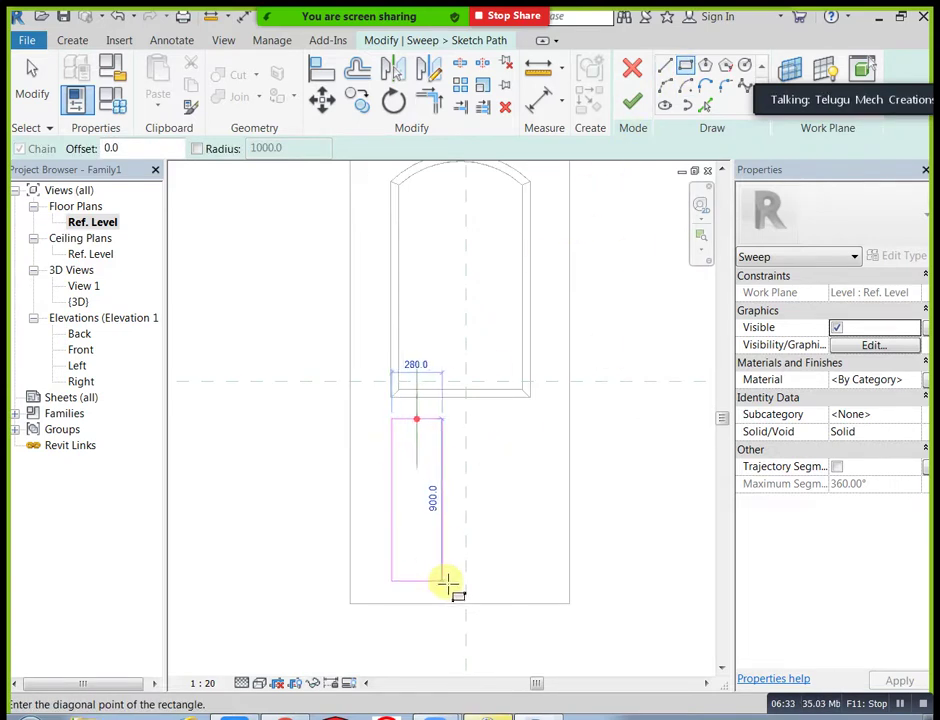
left_click(453, 587)
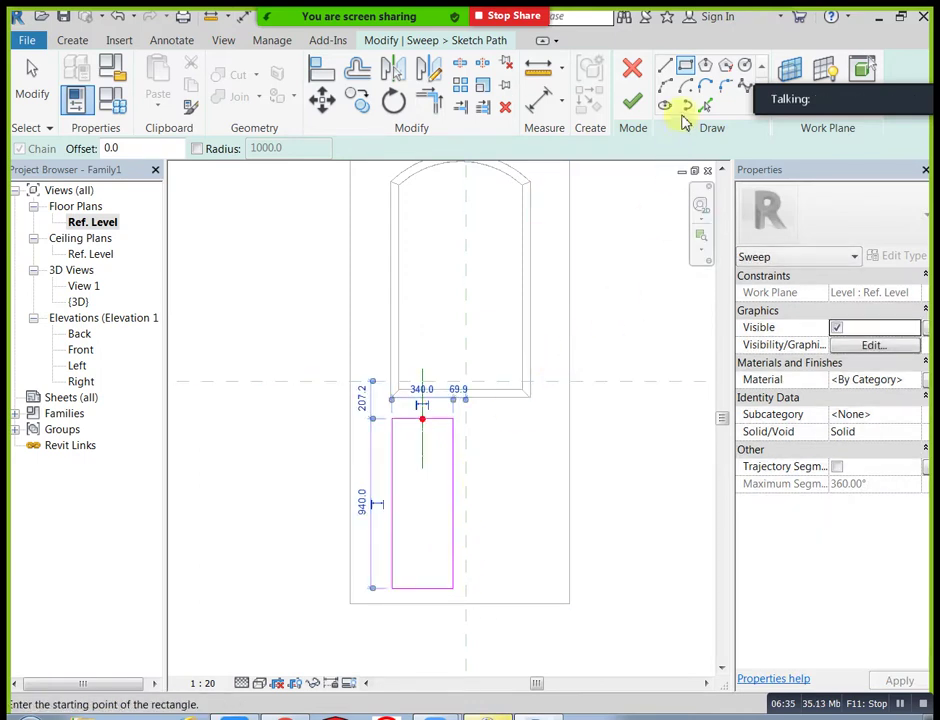
left_click(665, 87)
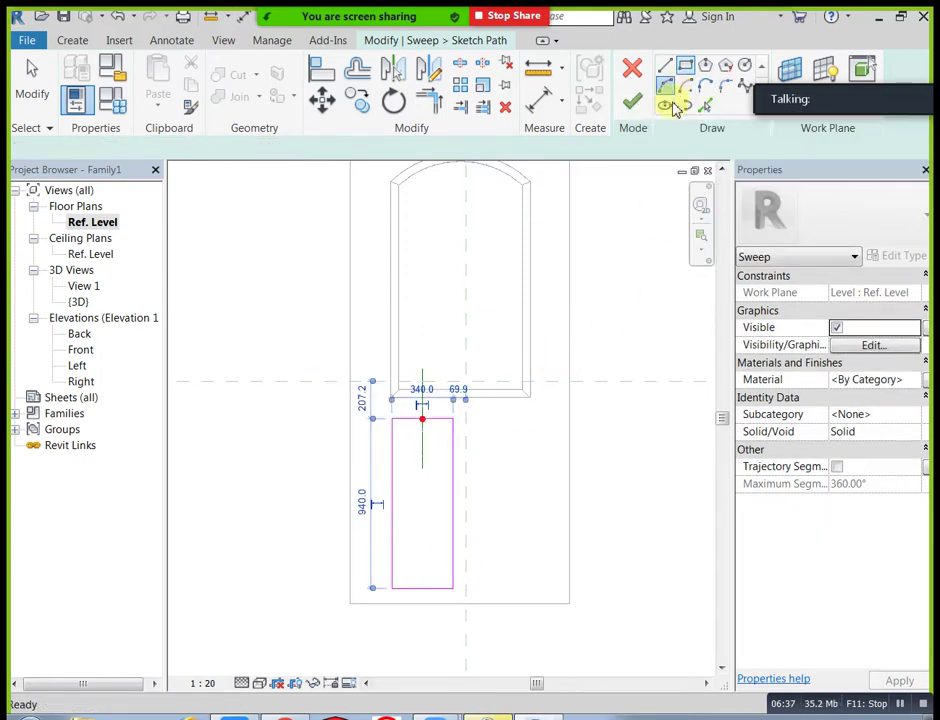
scroll(346, 522, "up", 2)
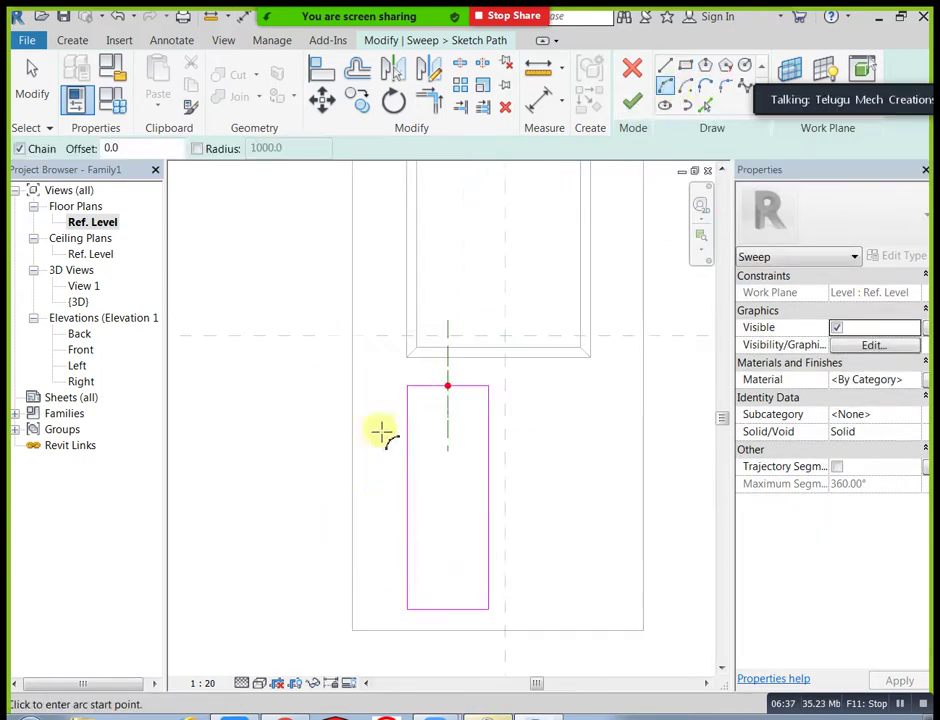
left_click(409, 385)
left_click(486, 430)
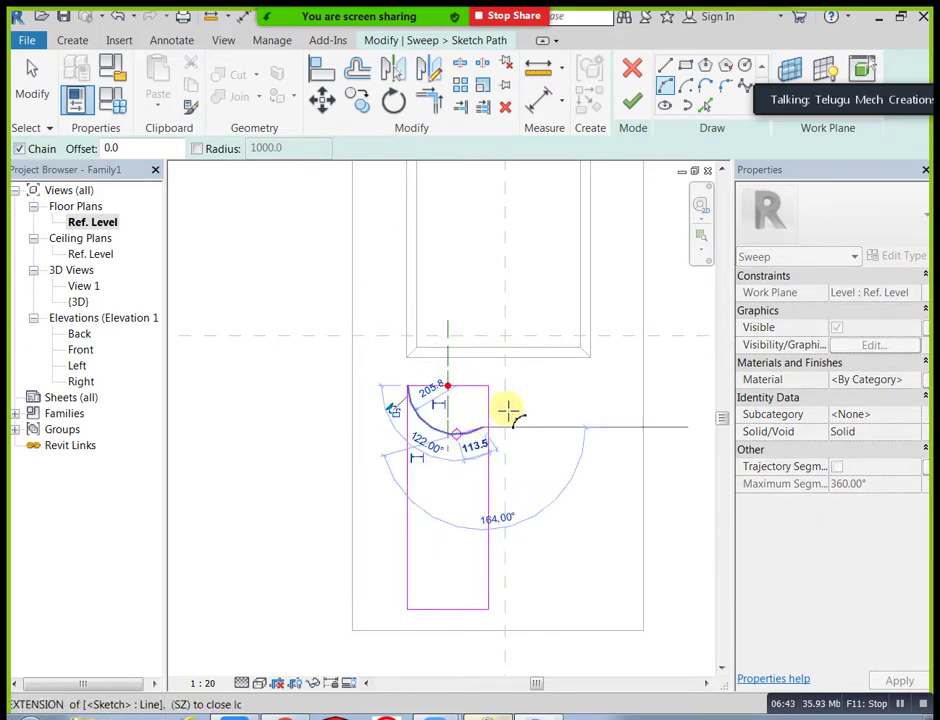
left_click(504, 420)
key("Escape")
scroll(480, 432, "up", 1)
left_click(481, 440)
left_click_drag(480, 430, 484, 447)
left_click(483, 449)
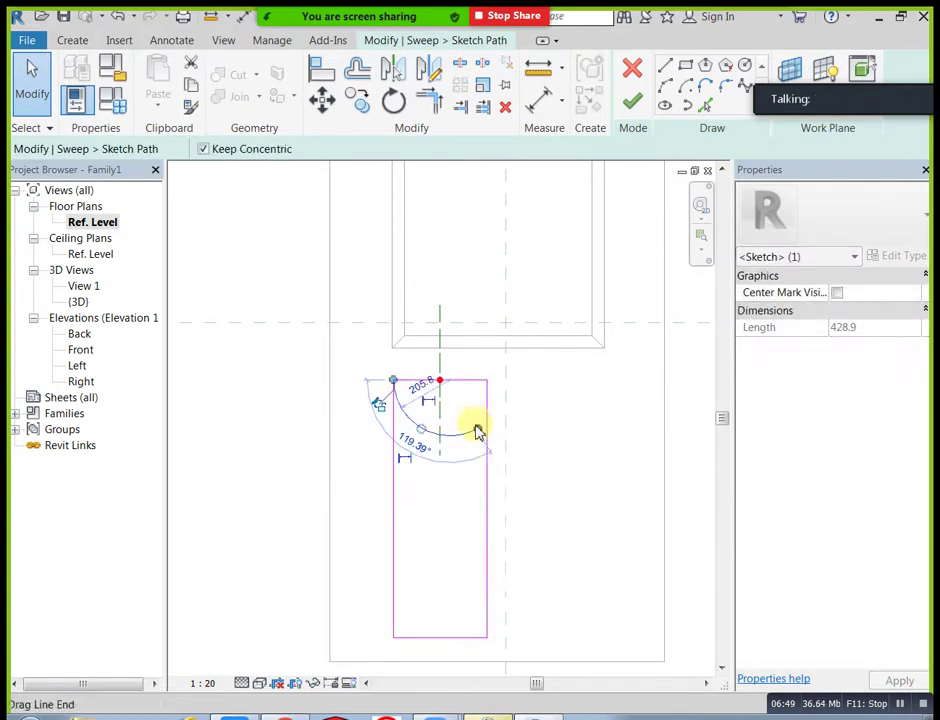
key("Escape")
key("Escape")
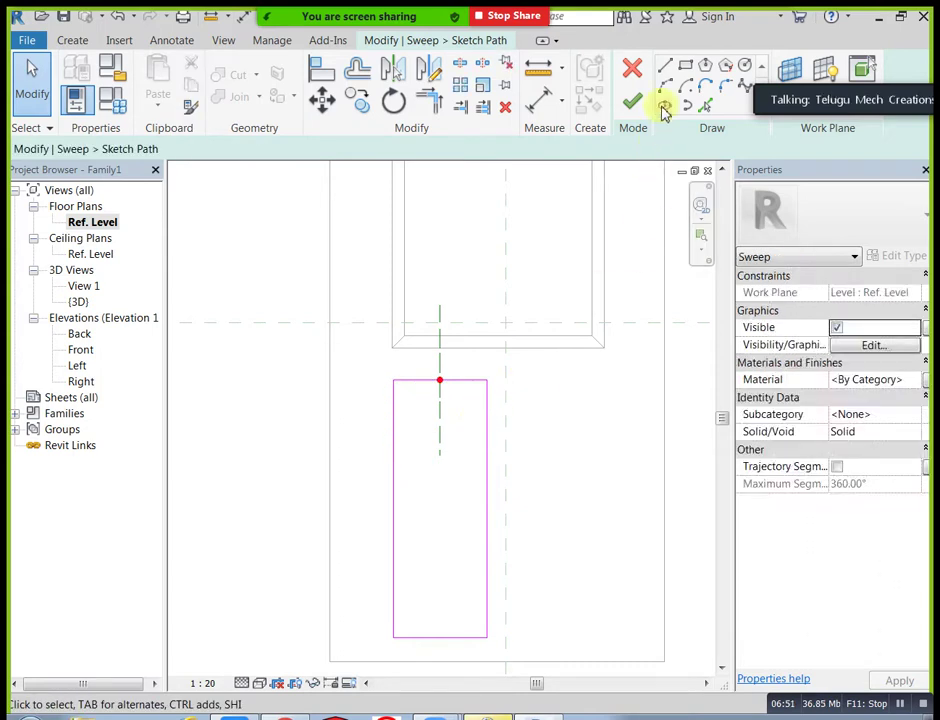
- Draw a concave arc of about 398 mm radius from the rectangle's upper left corner down to its right edge
left_click(665, 86)
left_click(393, 380)
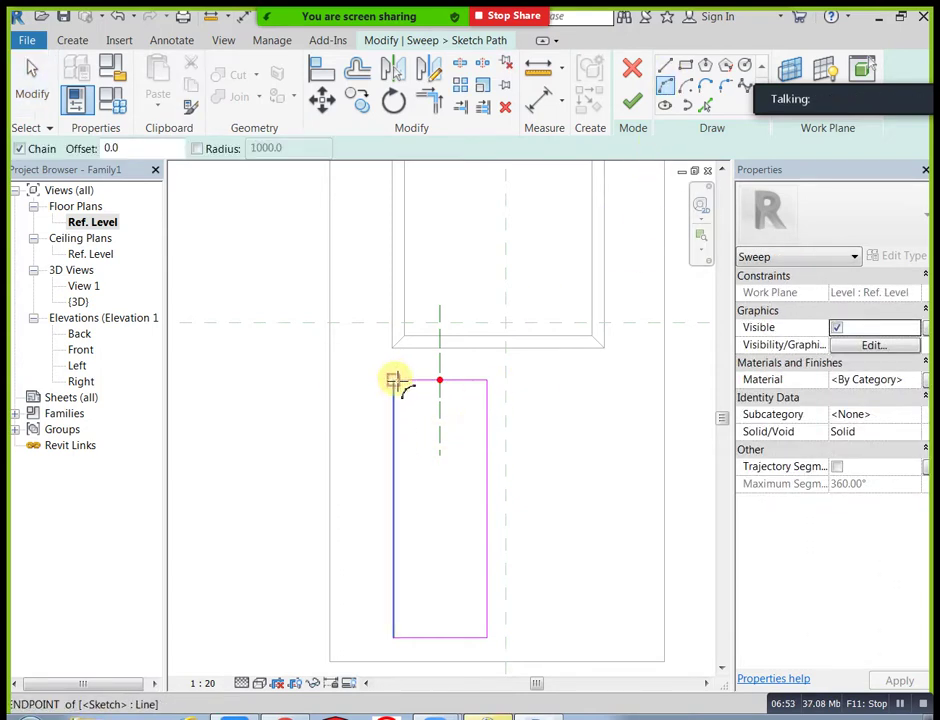
left_click(485, 453)
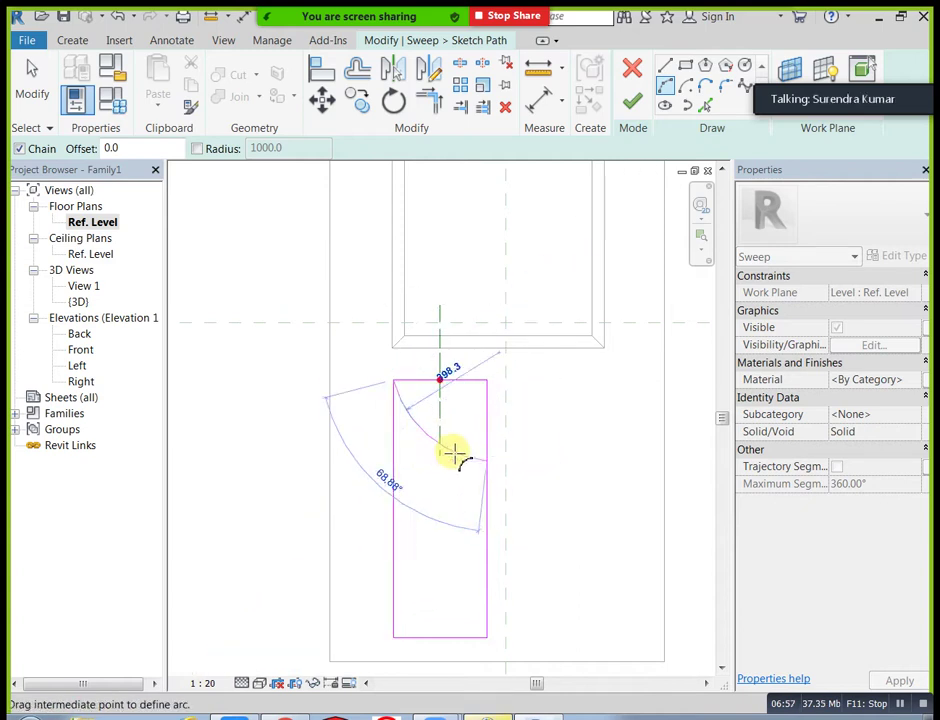
left_click(453, 453)
key("Escape")
key("Escape")
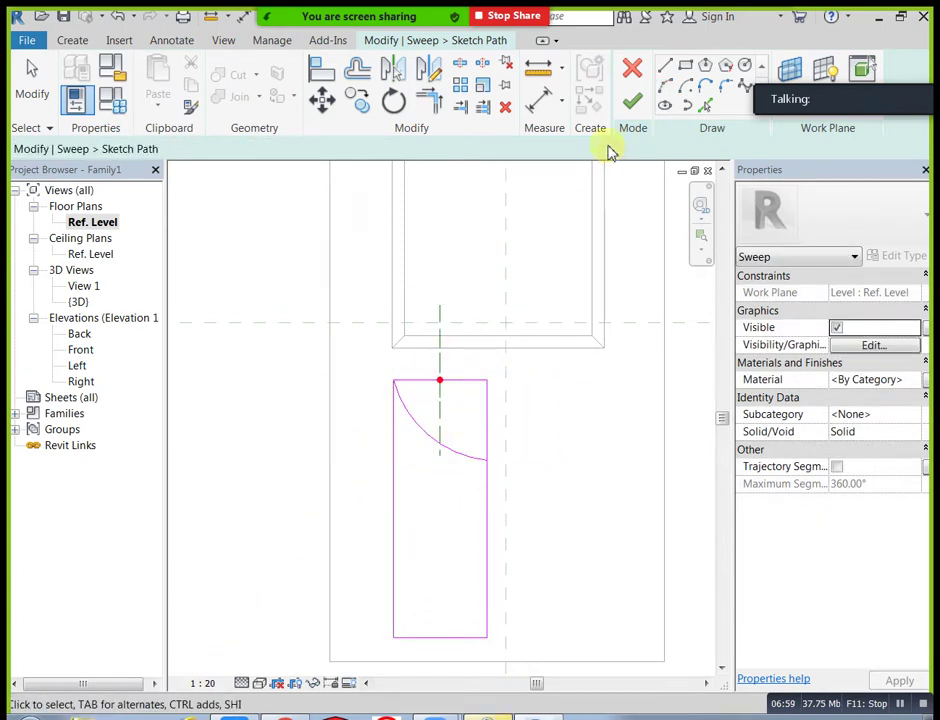
- Delete the rectangle's straight upper edge and trim the right edge back to the arc
left_click(418, 382)
key("Delete")
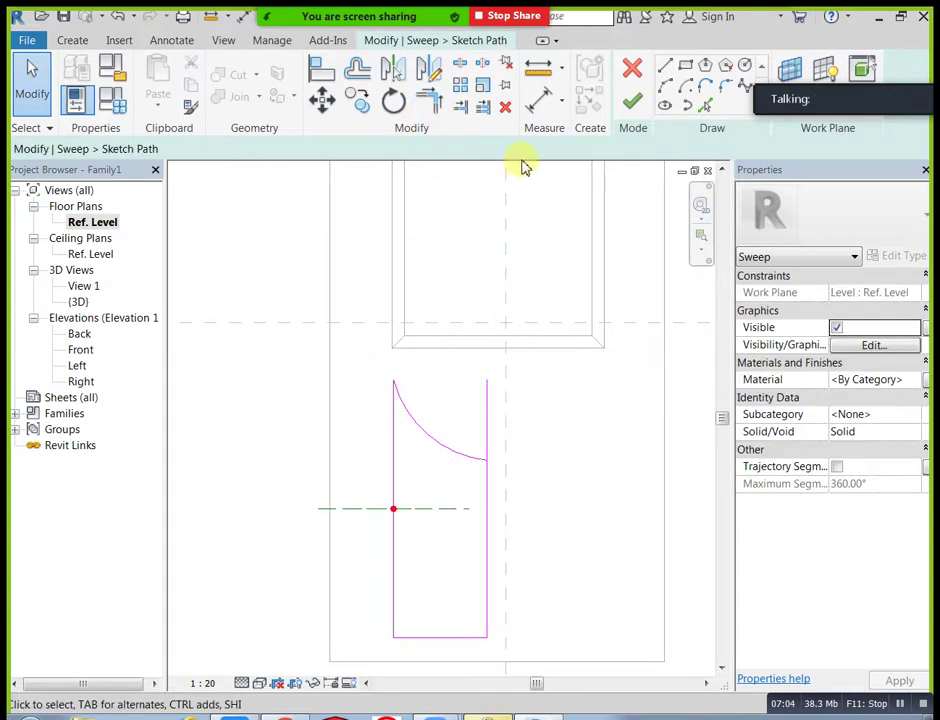
left_click(441, 105)
left_click(485, 476)
key("Escape")
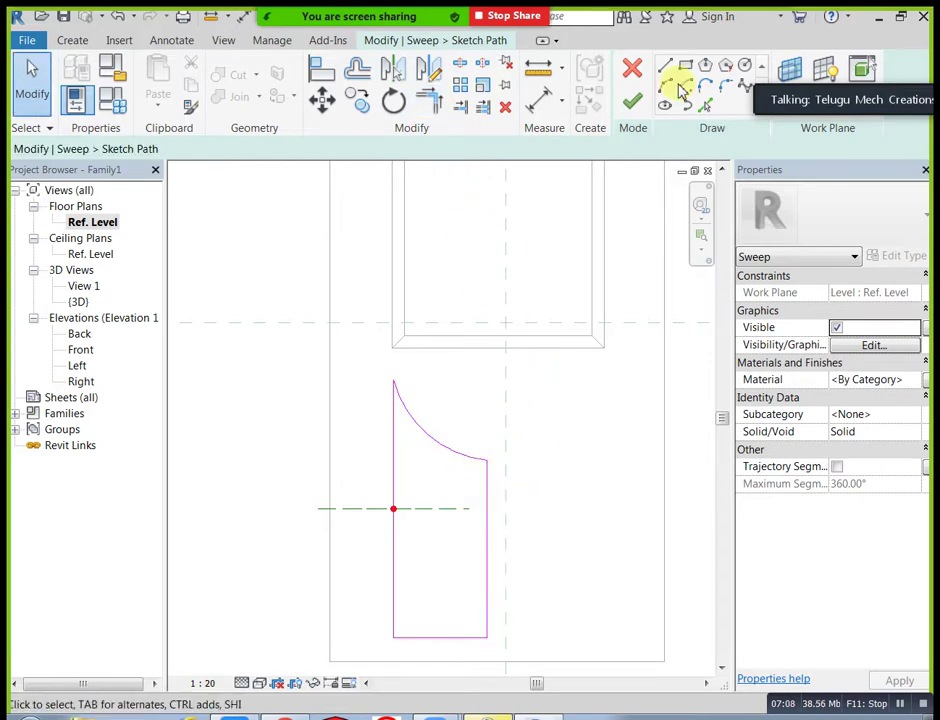
- Fillet the pointed corner between the left edge and the arc with a radius of about 40 mm, and finish the path
left_click(724, 87)
left_click(398, 397)
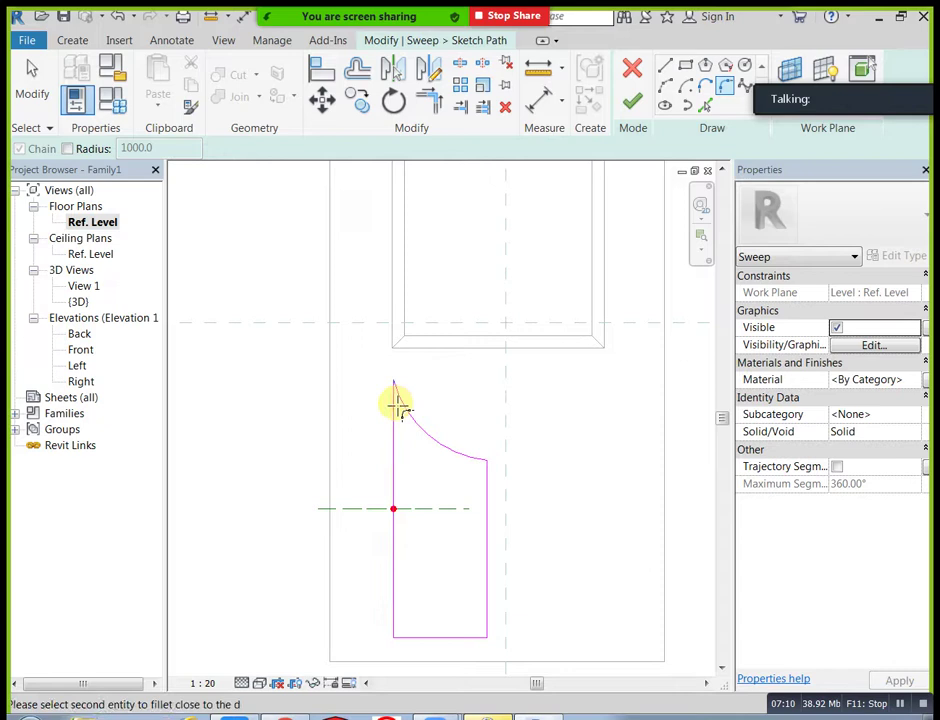
left_click(400, 402)
left_click(400, 410)
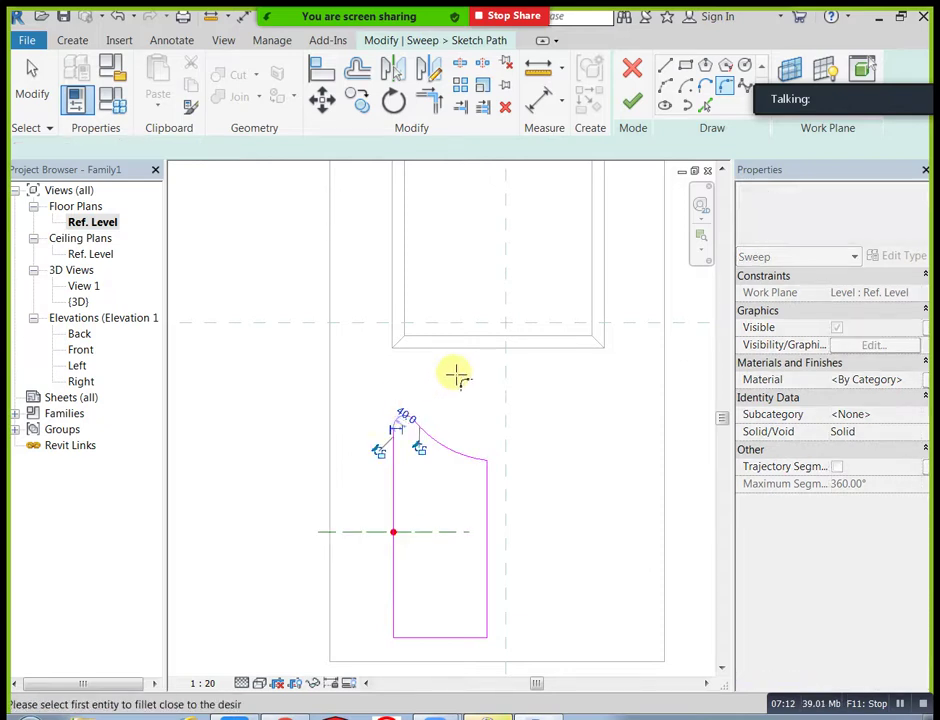
key("Escape")
scroll(455, 413, "down", 1)
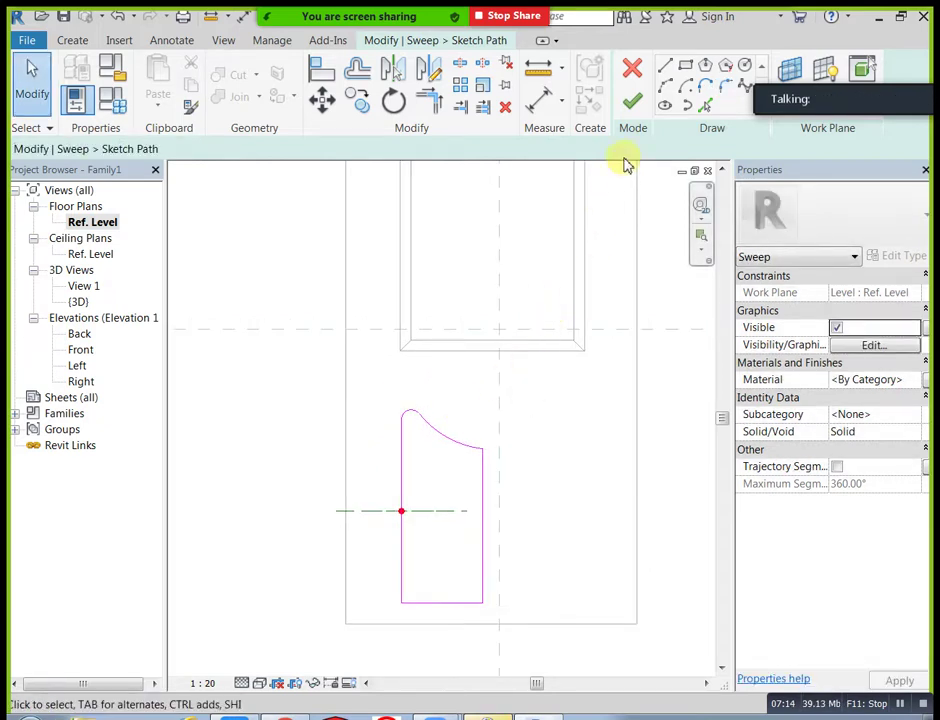
left_click(632, 106)
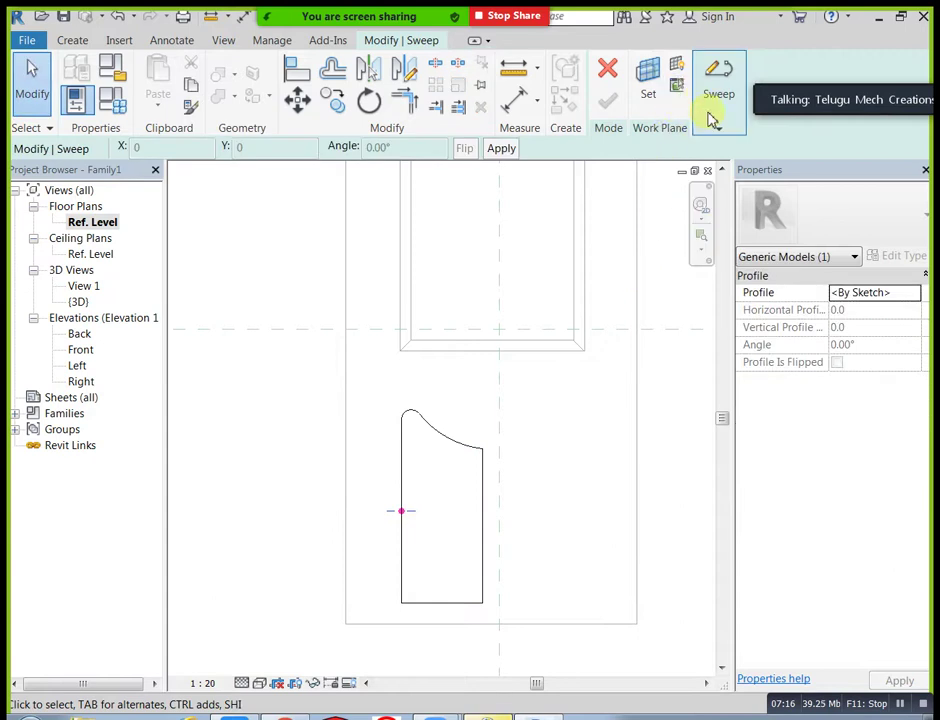
- Edit the sweep profile in the Back elevation and draw a horizontal base line about 42.6 mm long across the path point
left_click(718, 128)
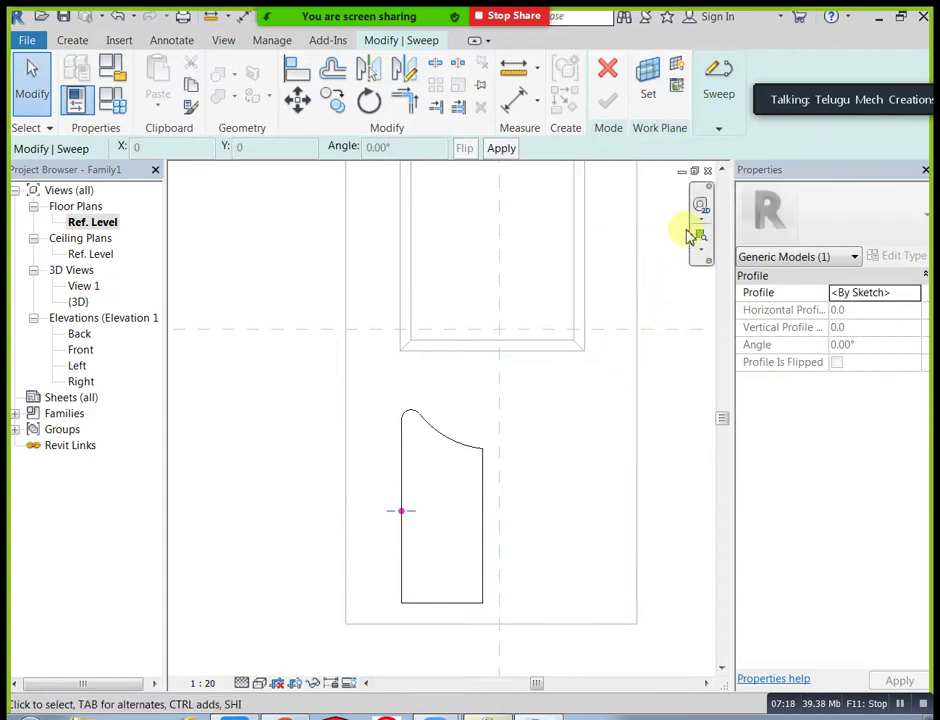
left_click(708, 97)
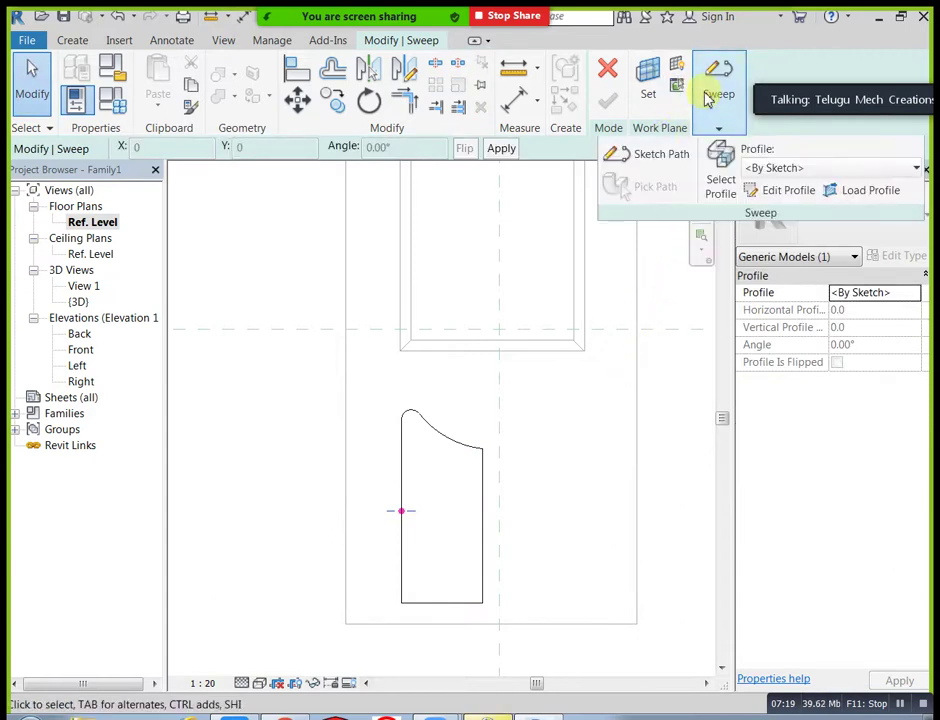
left_click(758, 190)
left_click(499, 543)
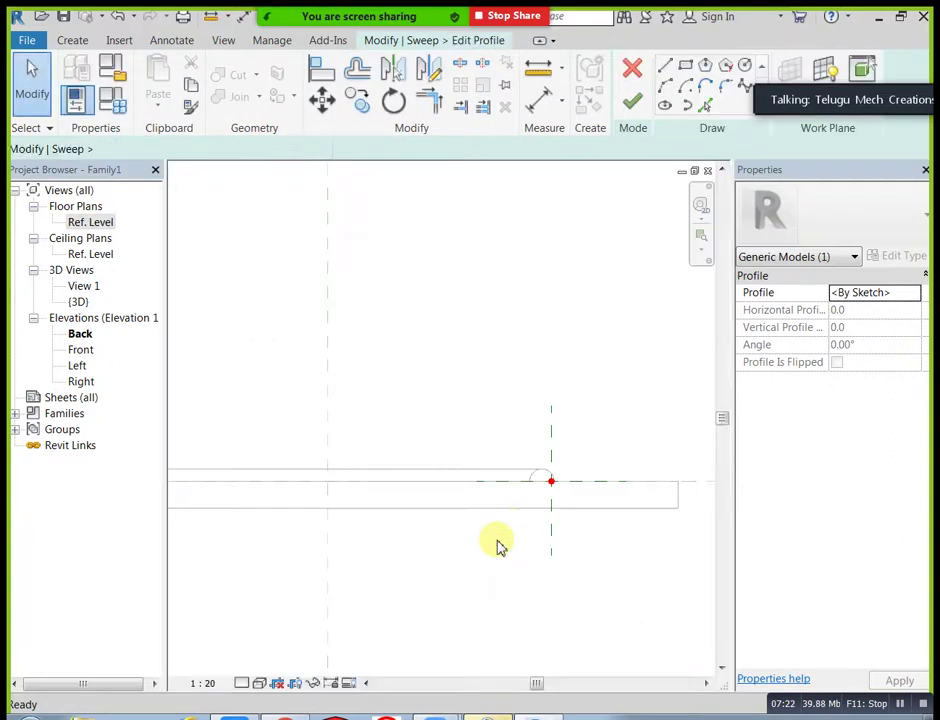
scroll(580, 462, "up", 2)
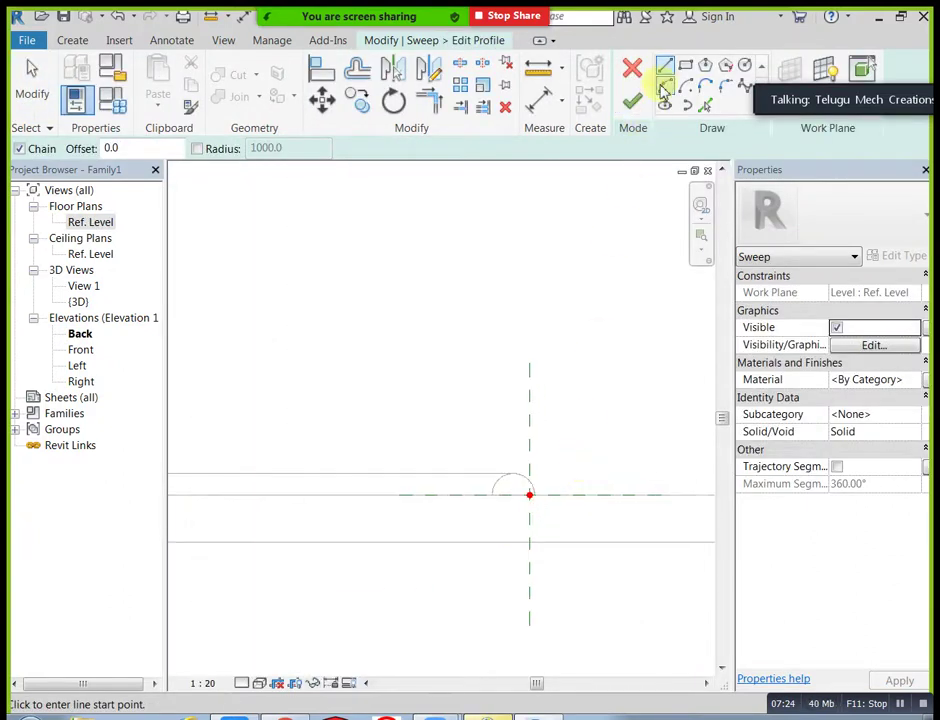
scroll(520, 514, "up", 2)
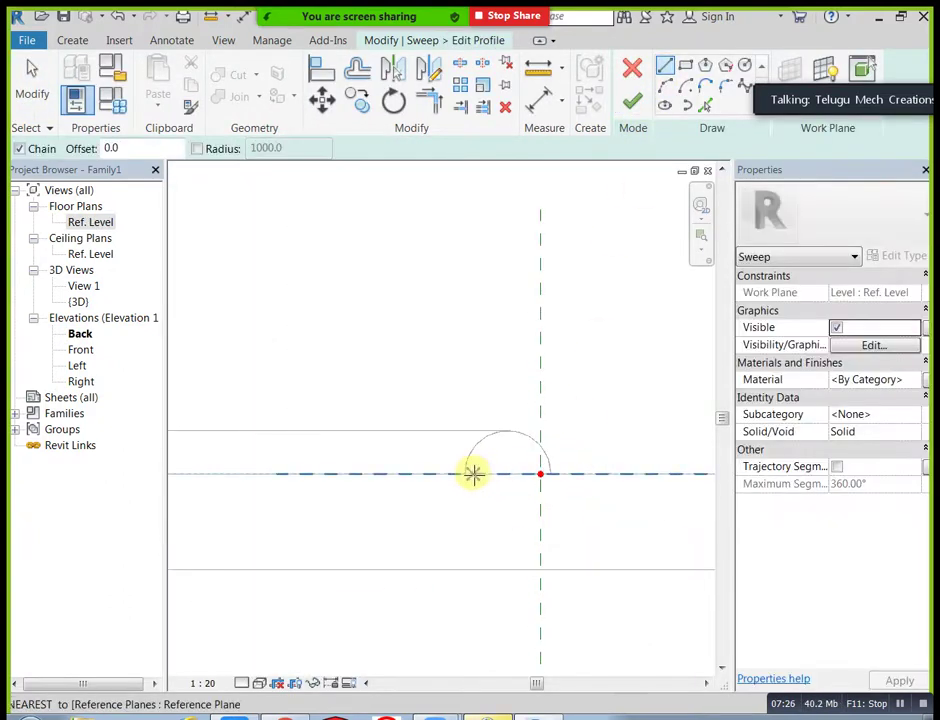
left_click(549, 474)
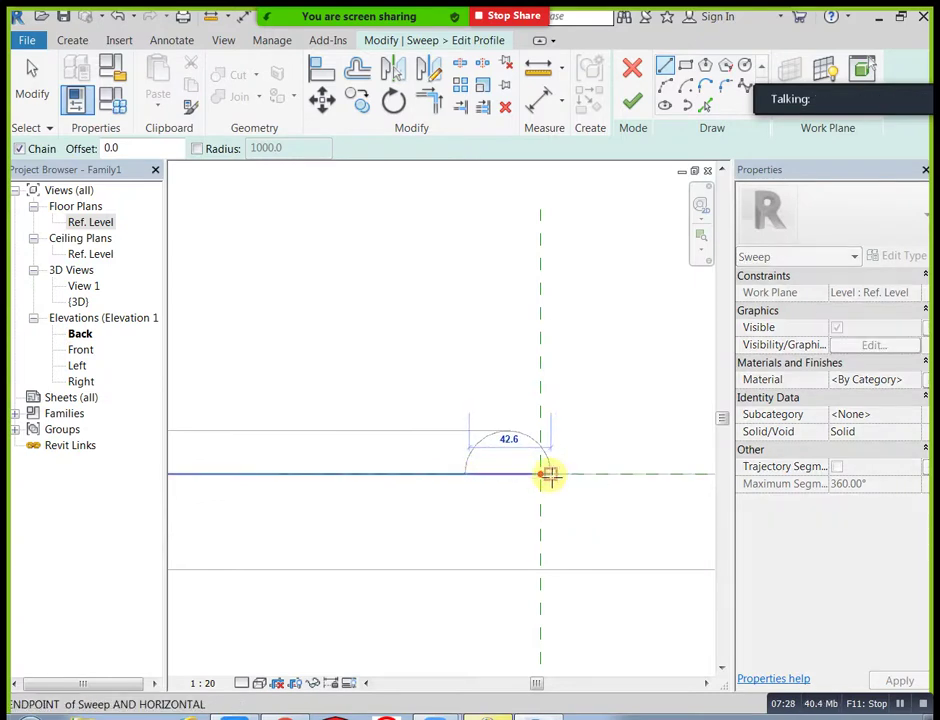
key("Escape")
key("Escape")
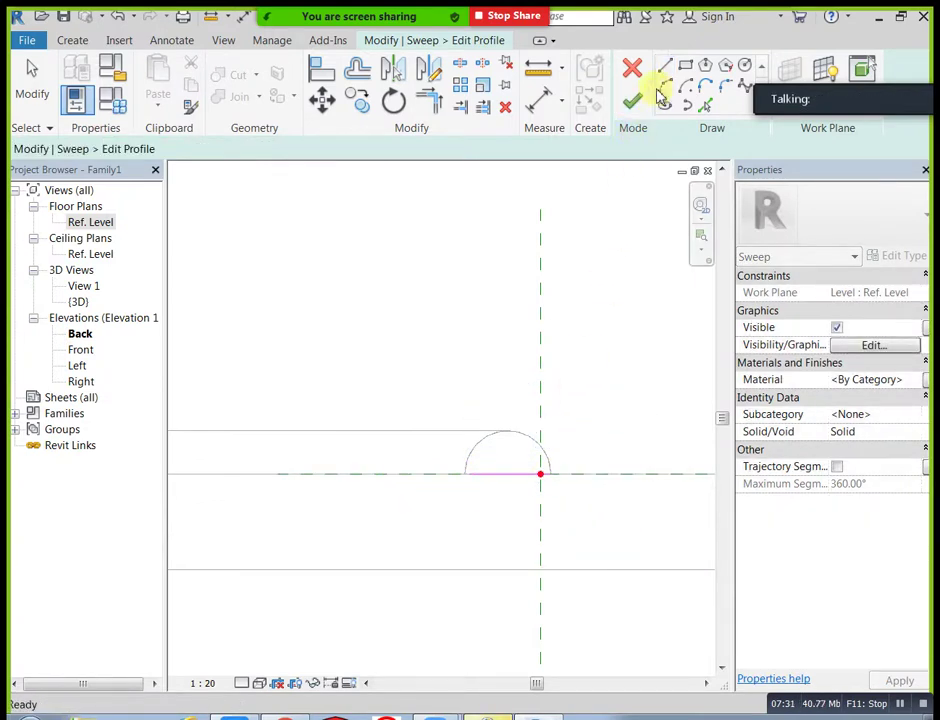
- Close the profile with an arc above the base line, matching the existing half-round moulding
left_click(665, 84)
scroll(481, 478, "up", 1)
left_click(457, 470)
left_click(564, 473)
left_click(538, 427)
key("Escape")
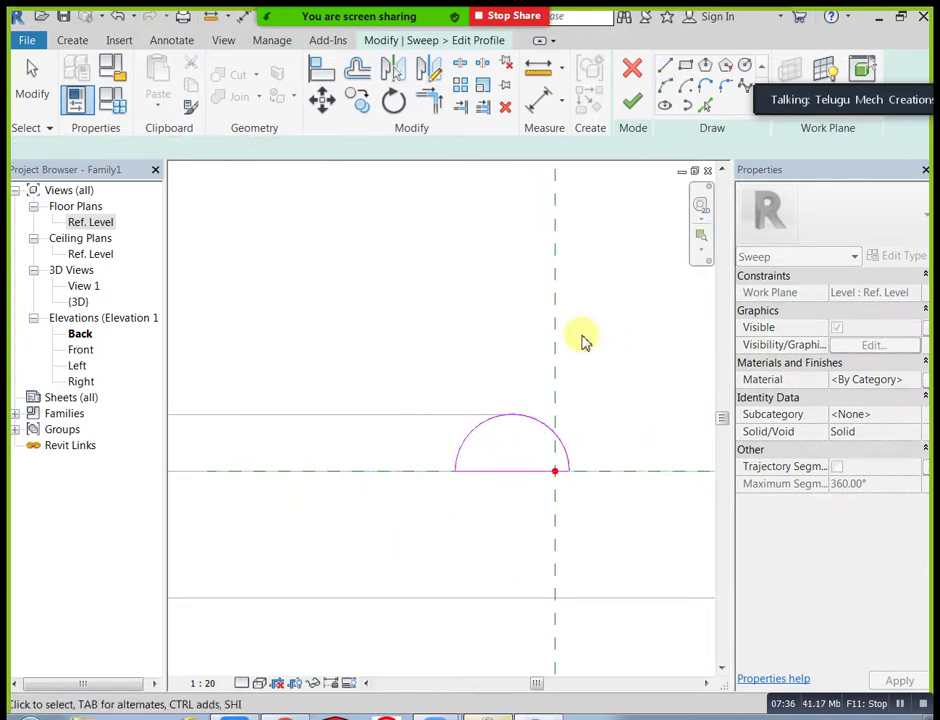
- Trim the half-round profile's arc and base line to meet at their end corners
key("Escape")
scroll(581, 340, "up", 1)
scroll(391, 550, "up", 1)
scroll(391, 556, "up", 3)
scroll(411, 548, "up", 2)
left_click(430, 104)
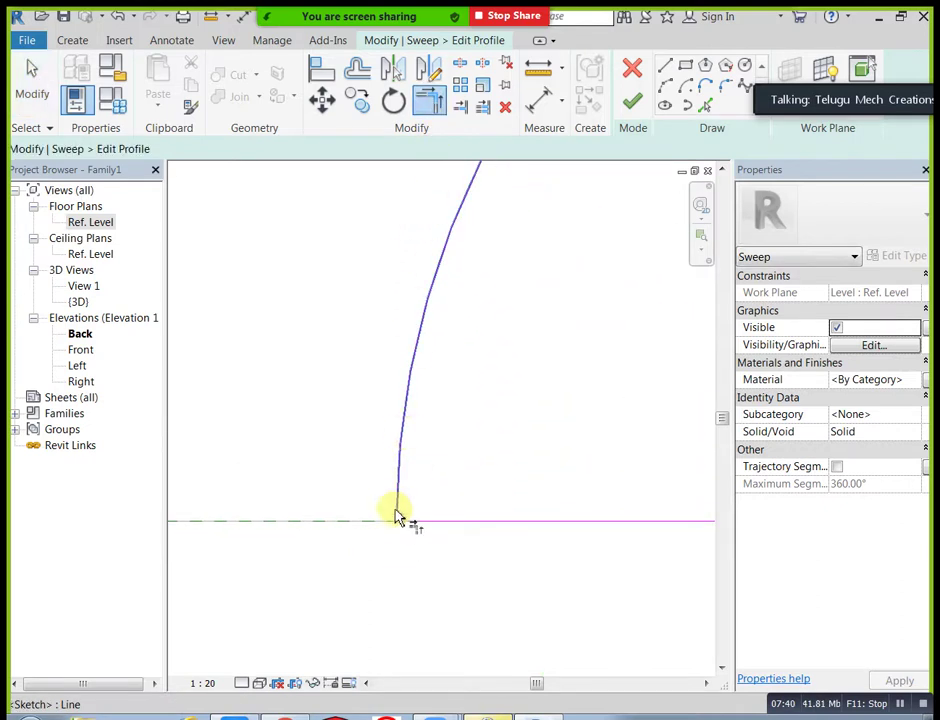
scroll(408, 535, "down", 3)
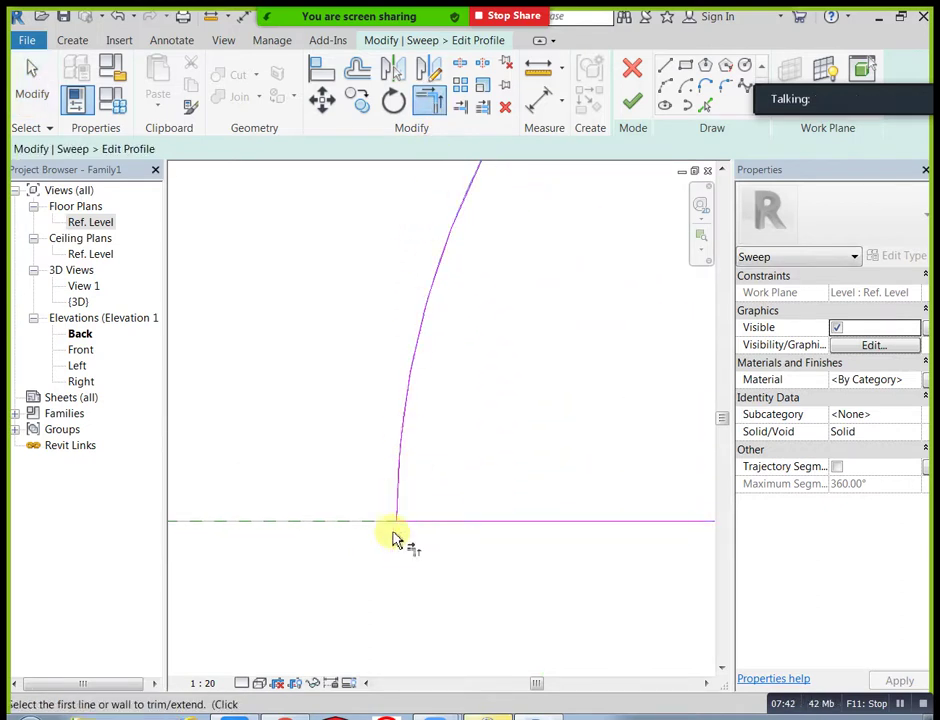
scroll(406, 546, "down", 2)
scroll(596, 535, "up", 3)
left_click(591, 539)
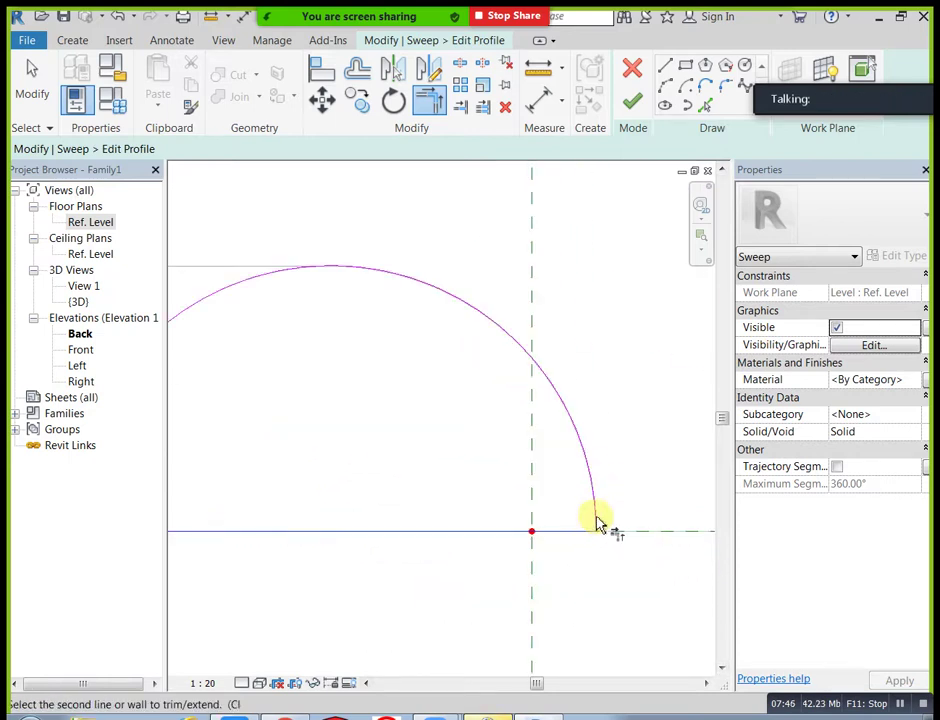
key("Escape")
scroll(596, 560, "down", 5)
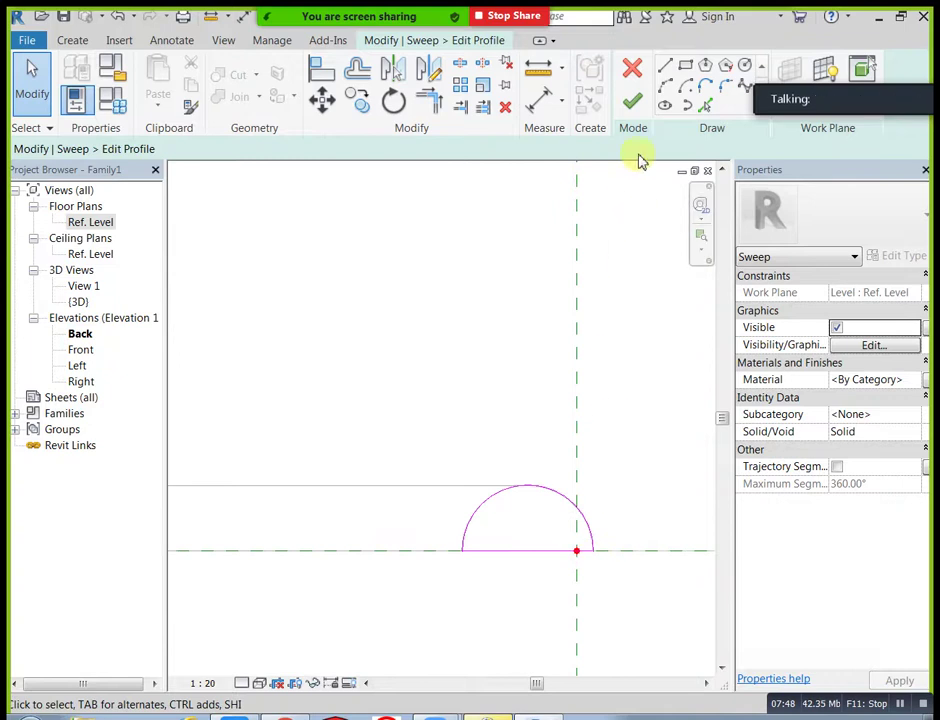
- Finish the profile and the sweep, and inspect the lower moulding in the default 3D view
left_click(636, 112)
left_click(620, 108)
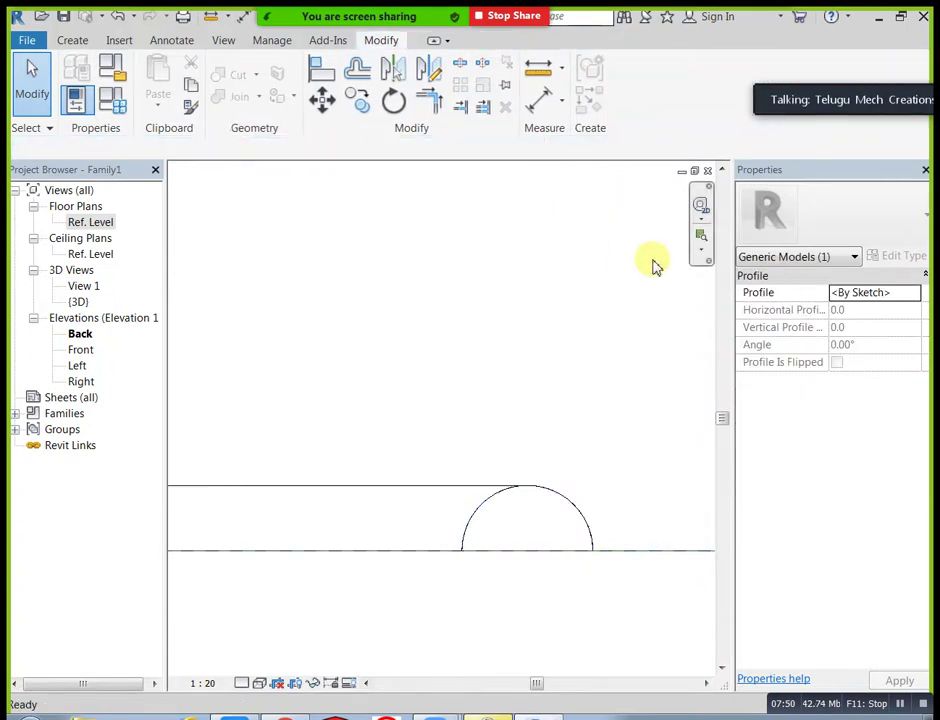
left_click(226, 42)
left_click(167, 86)
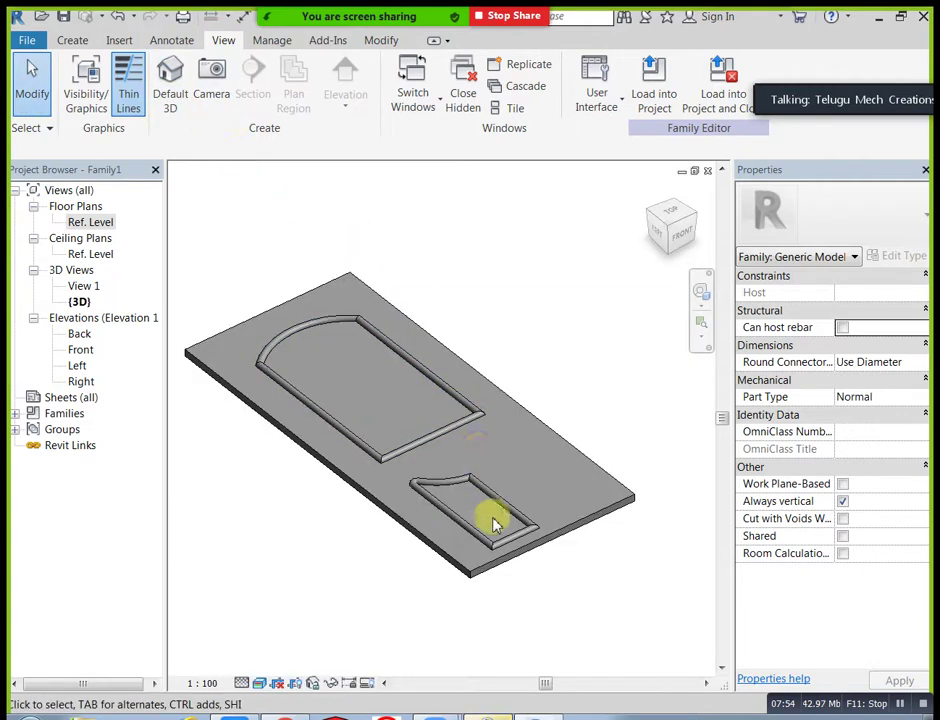
middle_click_drag(501, 531, 296, 519, "shift")
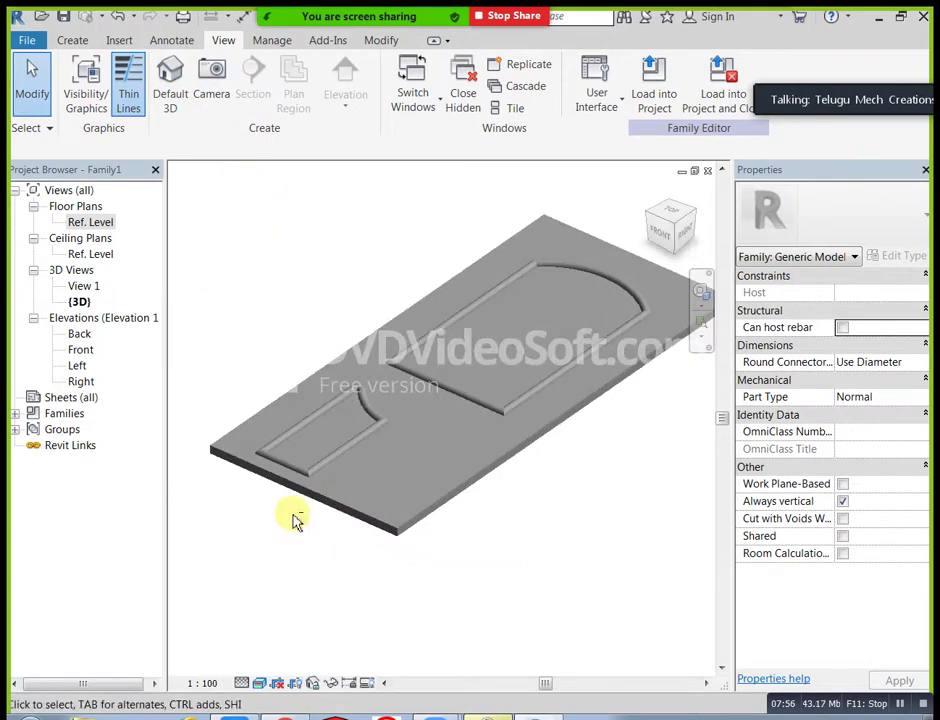
- Mirror the small lower moulding about the Center (Left/Right) reference plane in the Ref. Level plan, and check the door in 3D
double_click(92, 222)
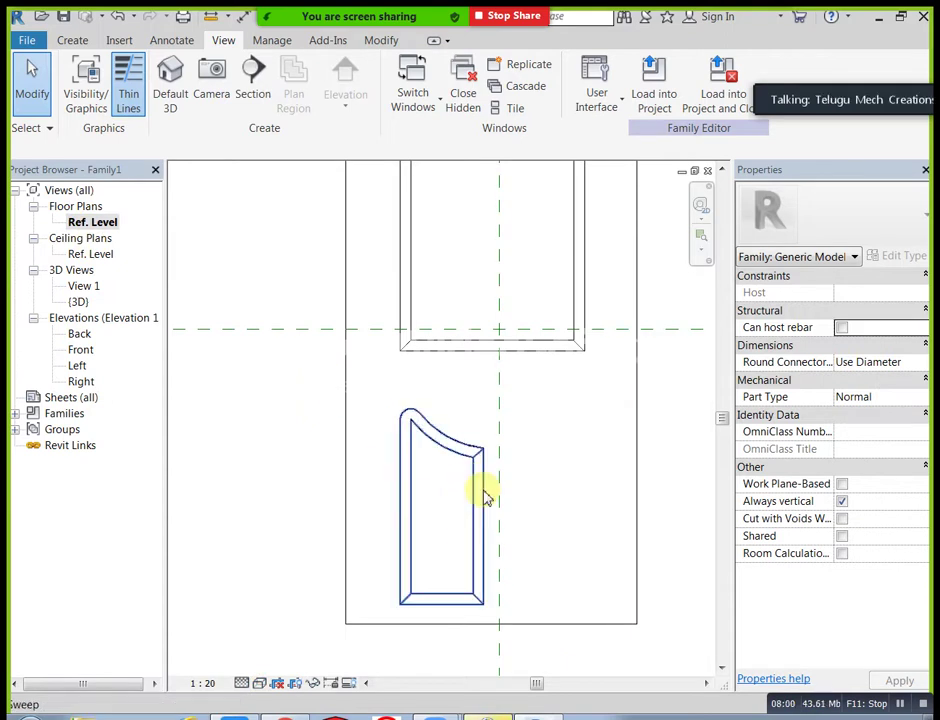
left_click(485, 497)
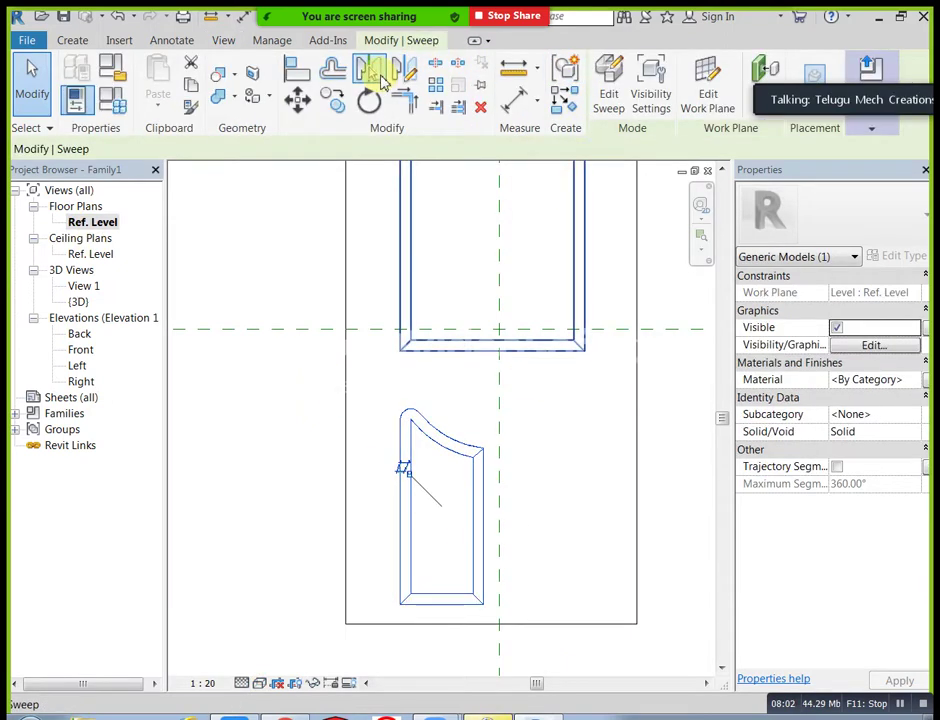
left_click(377, 77)
left_click(501, 379)
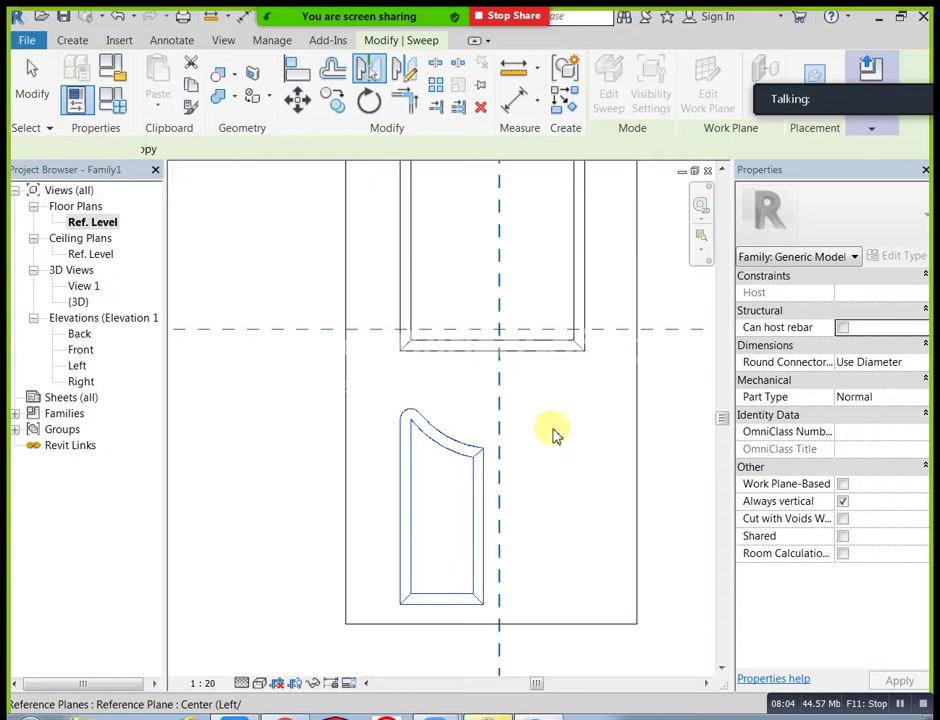
left_click(237, 438)
scroll(332, 522, "down", 2)
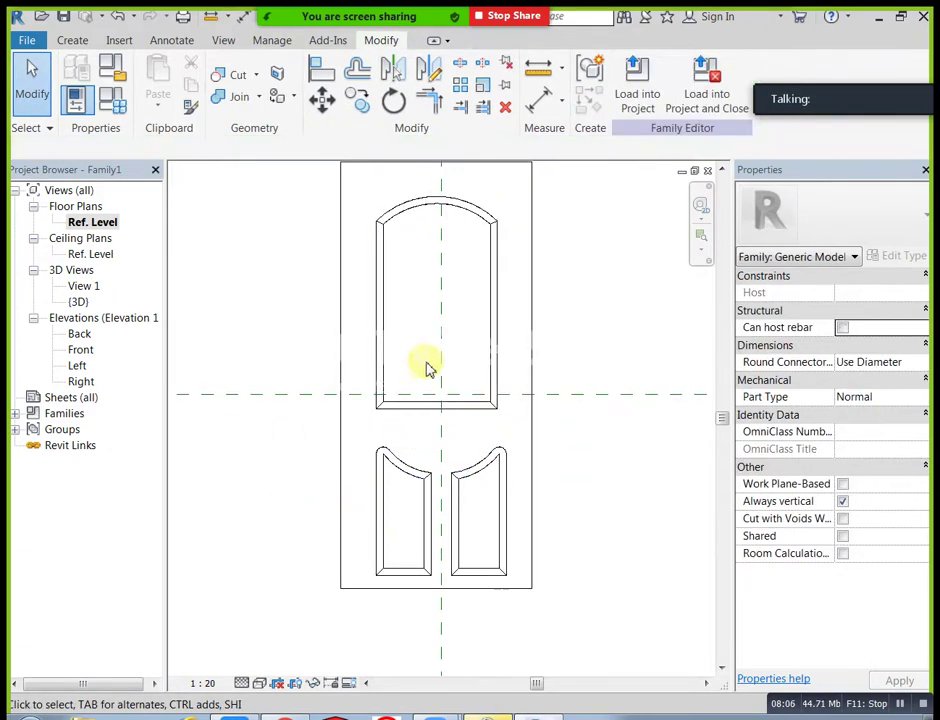
middle_click_drag(414, 364, 400, 448)
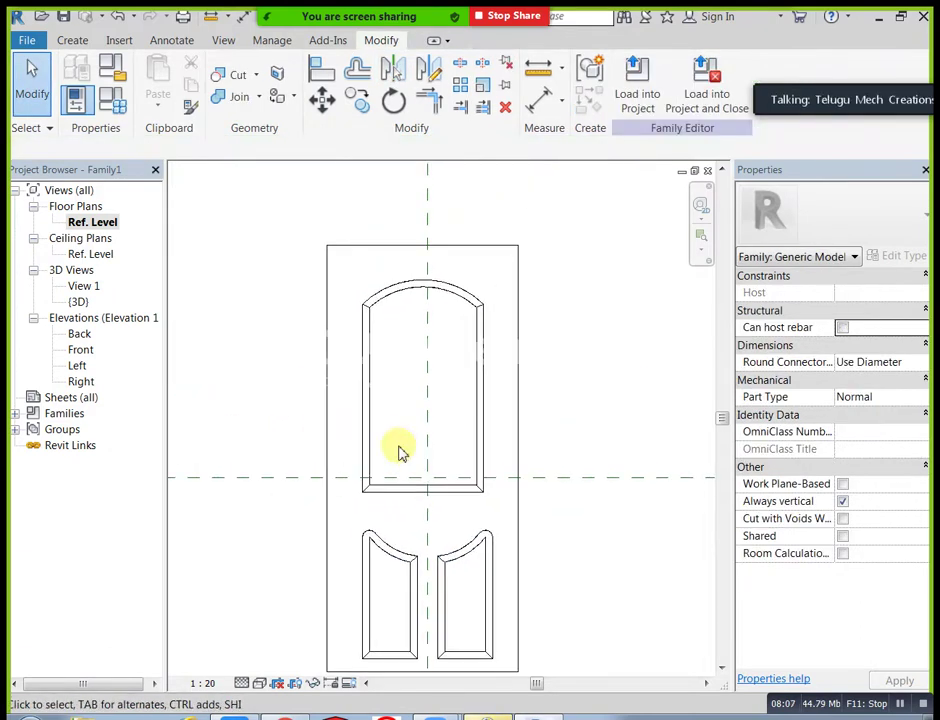
left_click(228, 40)
left_click(170, 75)
middle_click_drag(325, 478, 520, 510, "shift")
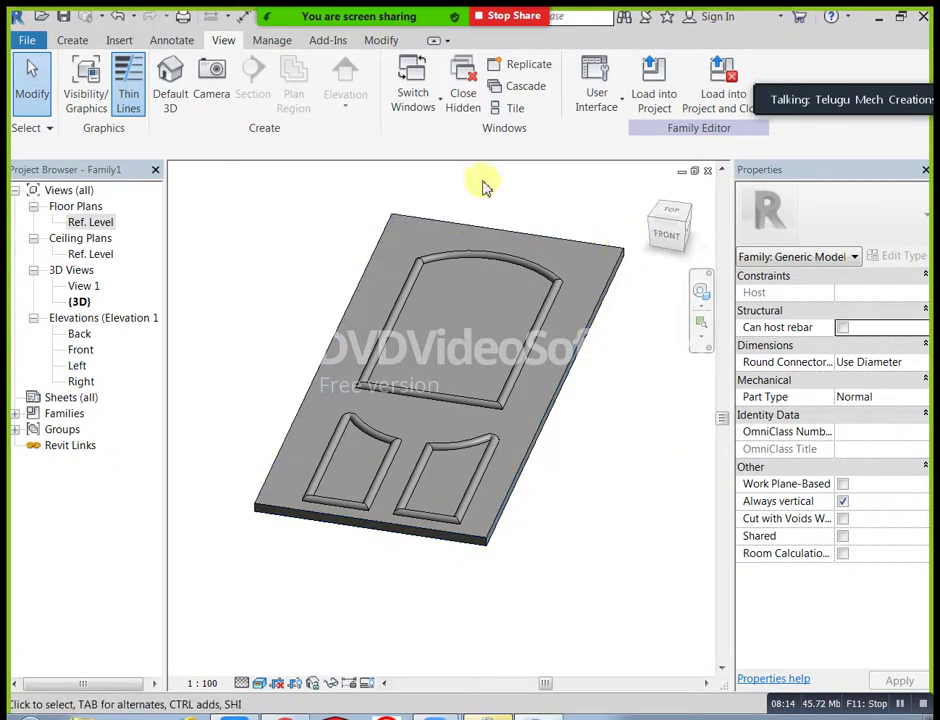
- Start a sweep in the Ref. Level plan with a rectangular path along the door panel's outline, 1220 by 2720 mm, and finish the path
double_click(104, 223)
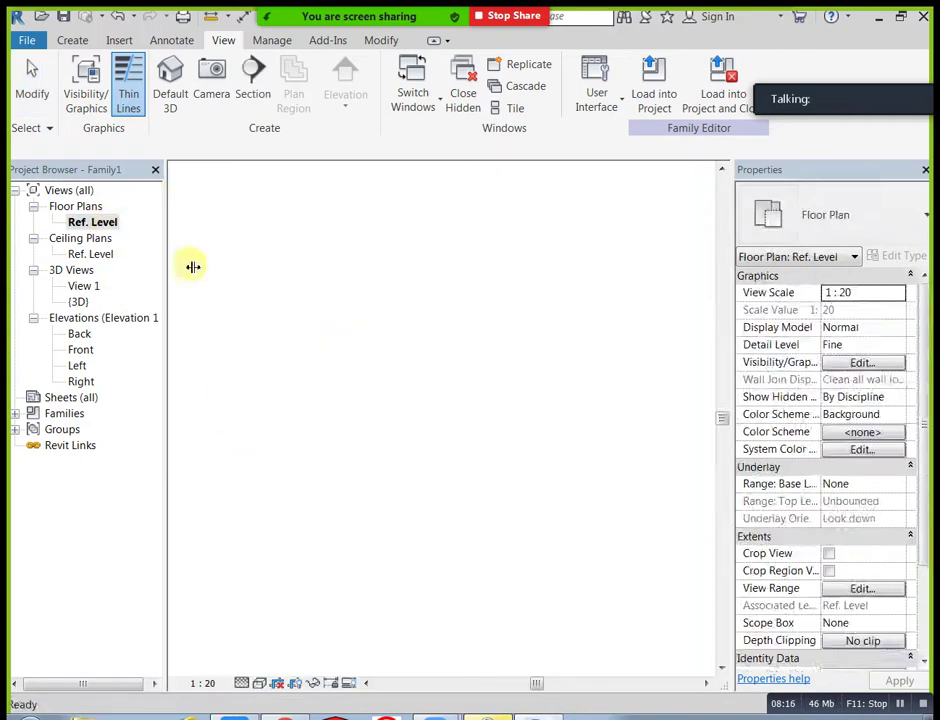
left_click(72, 40)
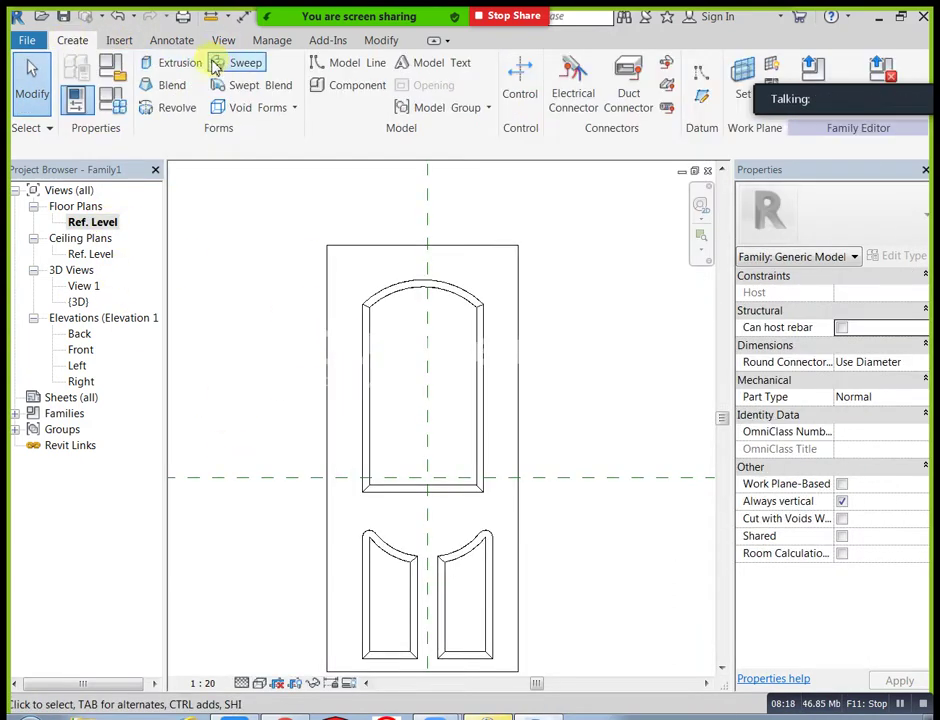
left_click(235, 66)
mouse_move(706, 117)
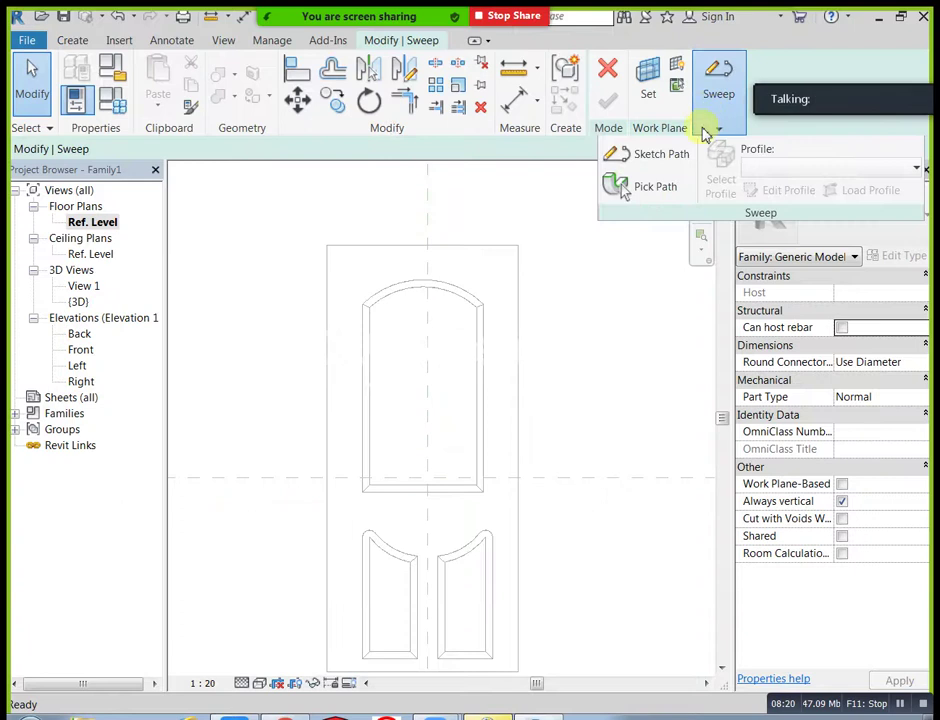
left_click(657, 155)
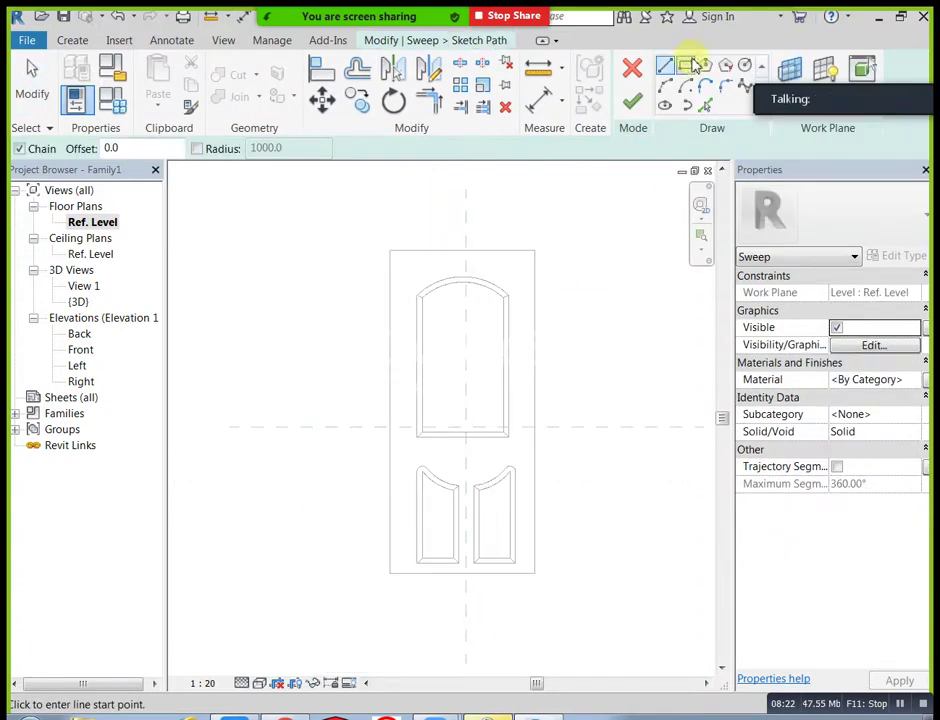
left_click(687, 68)
left_click(390, 250)
left_click(534, 573)
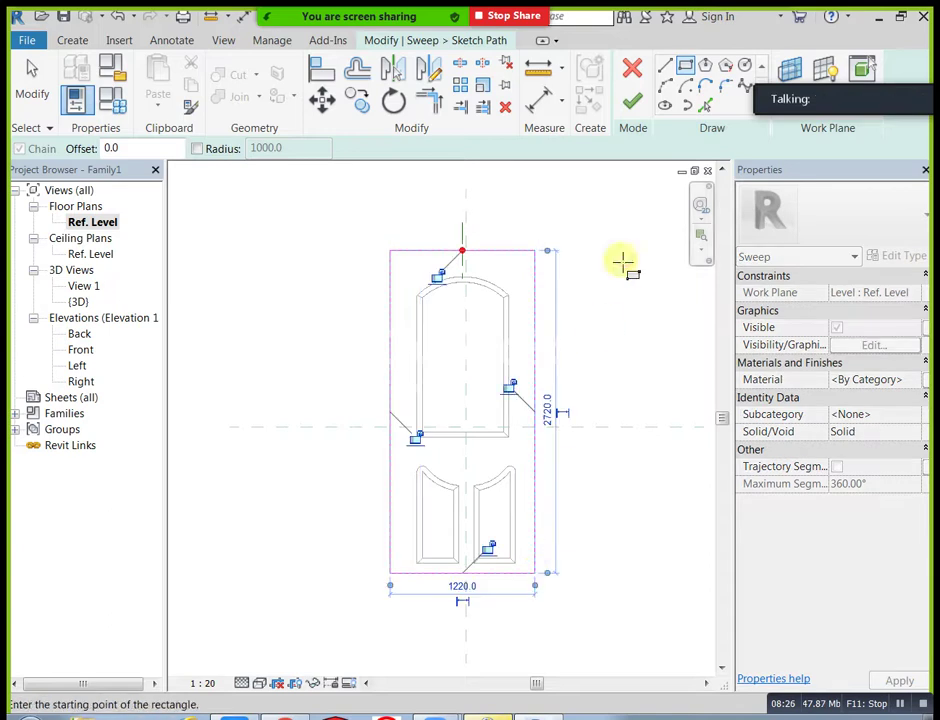
left_click(634, 104)
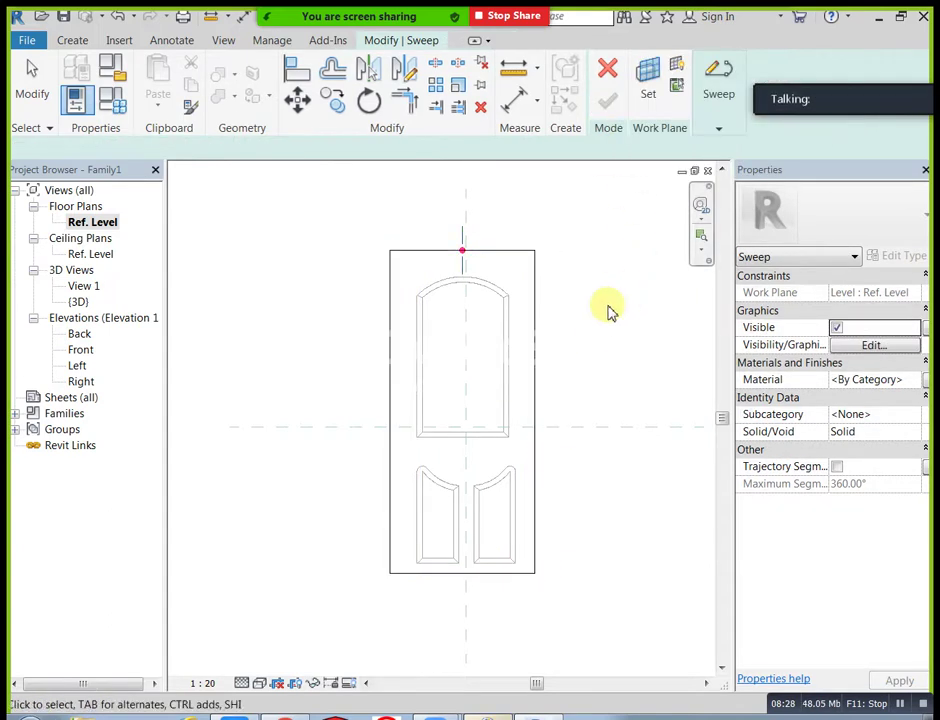
- Edit the sweep profile in the Left elevation, drawing a vertical edge through the path point and an outward upper flange with a slanted end
mouse_move(712, 110)
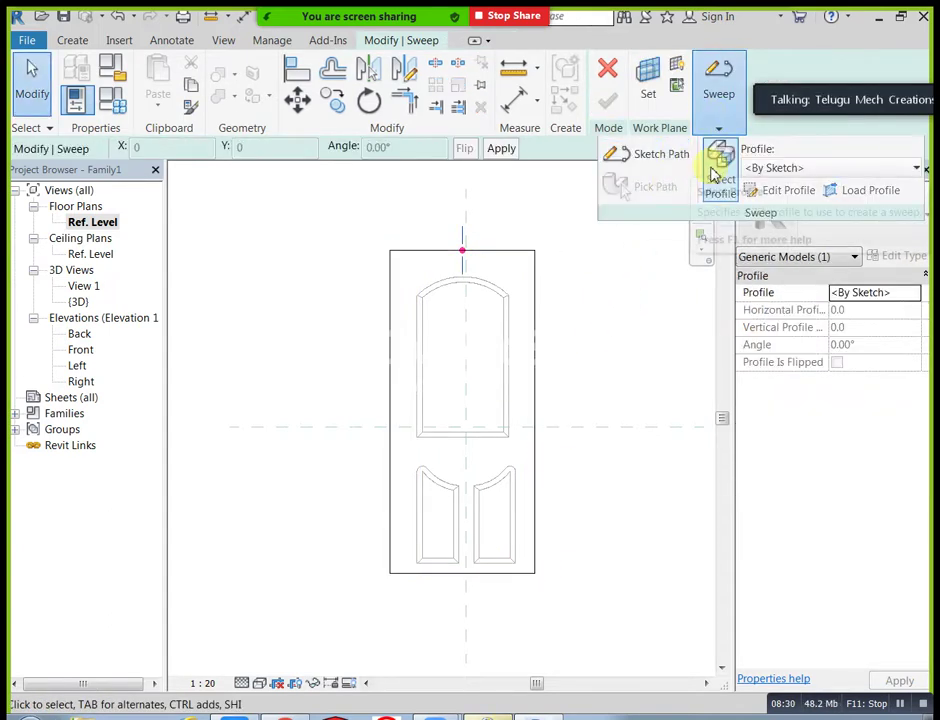
left_click(776, 195)
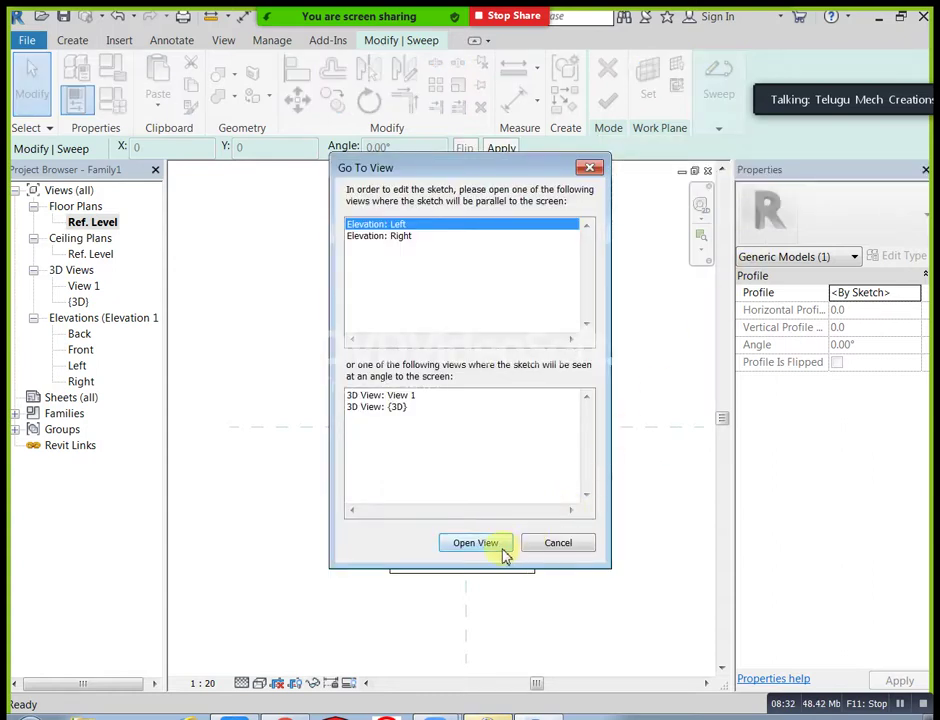
left_click(503, 548)
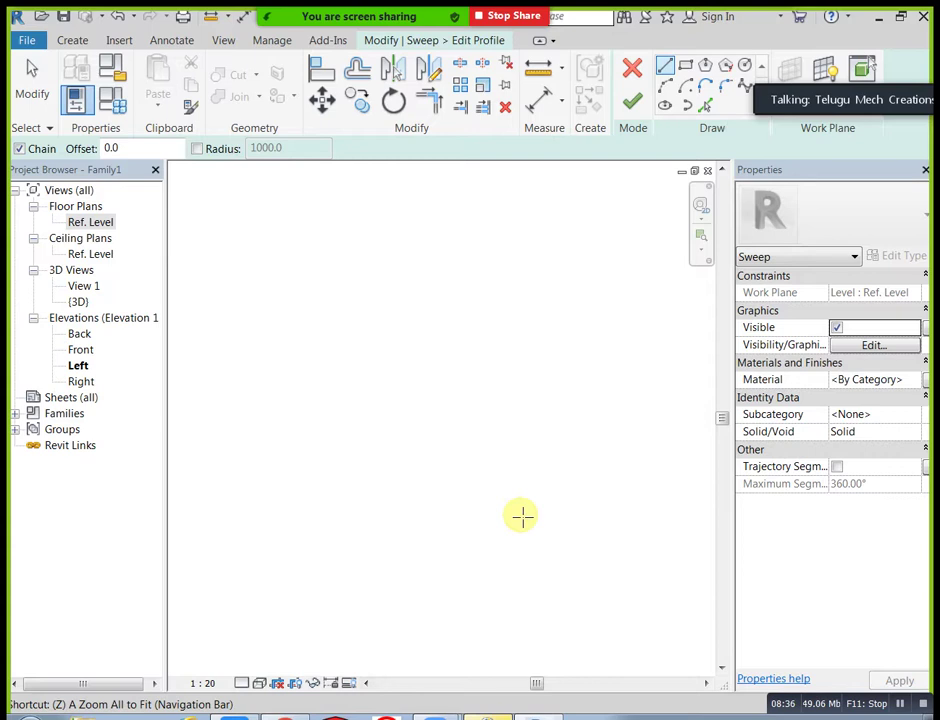
middle_click_drag(308, 562, 401, 604)
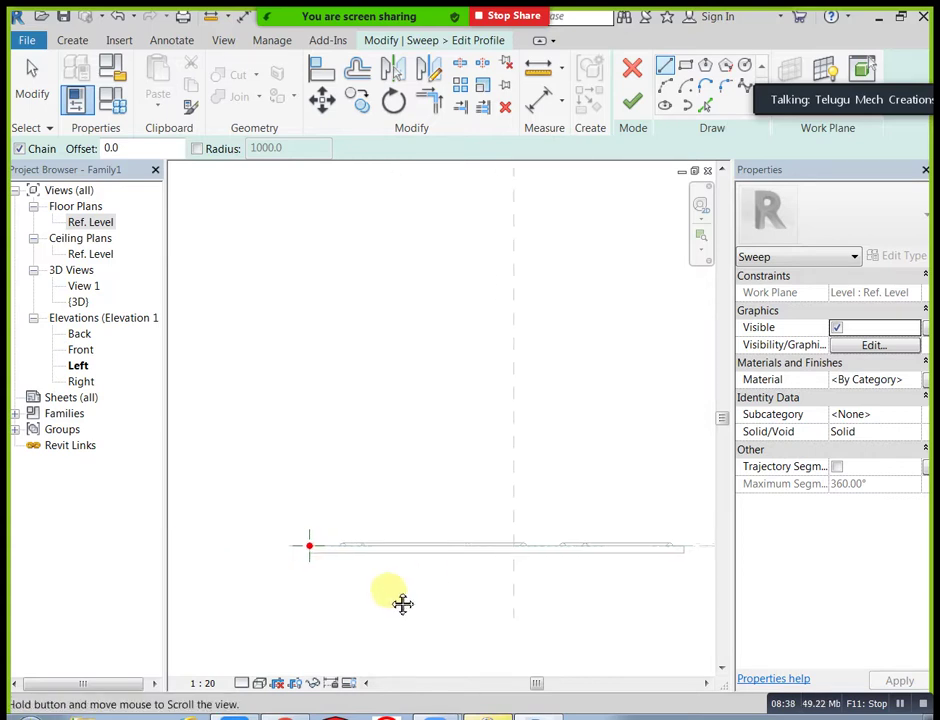
scroll(329, 545, "up", 3)
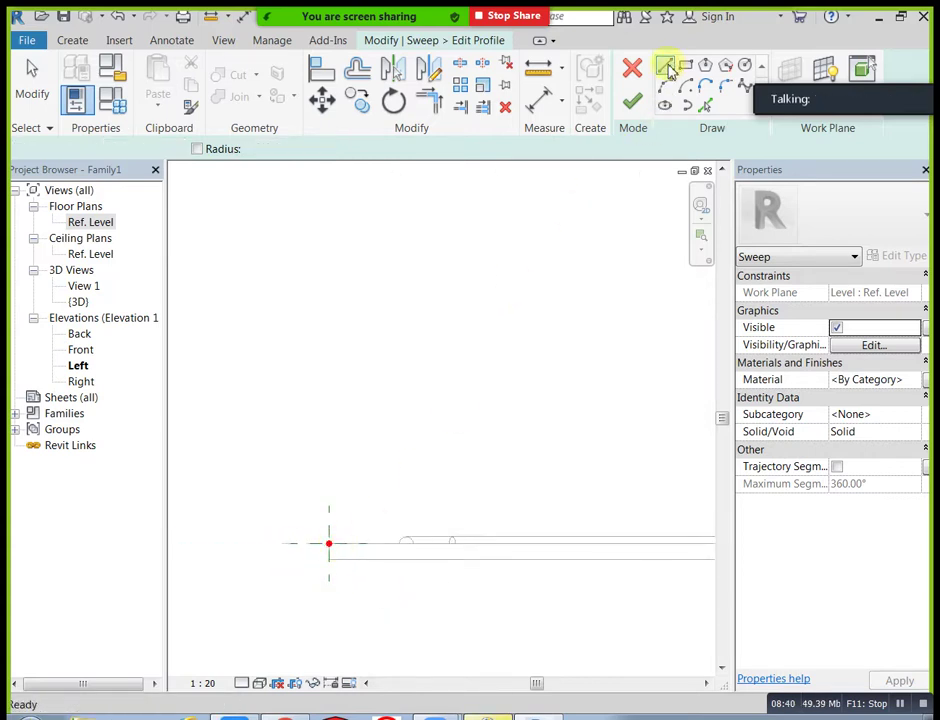
scroll(331, 579, "up", 2)
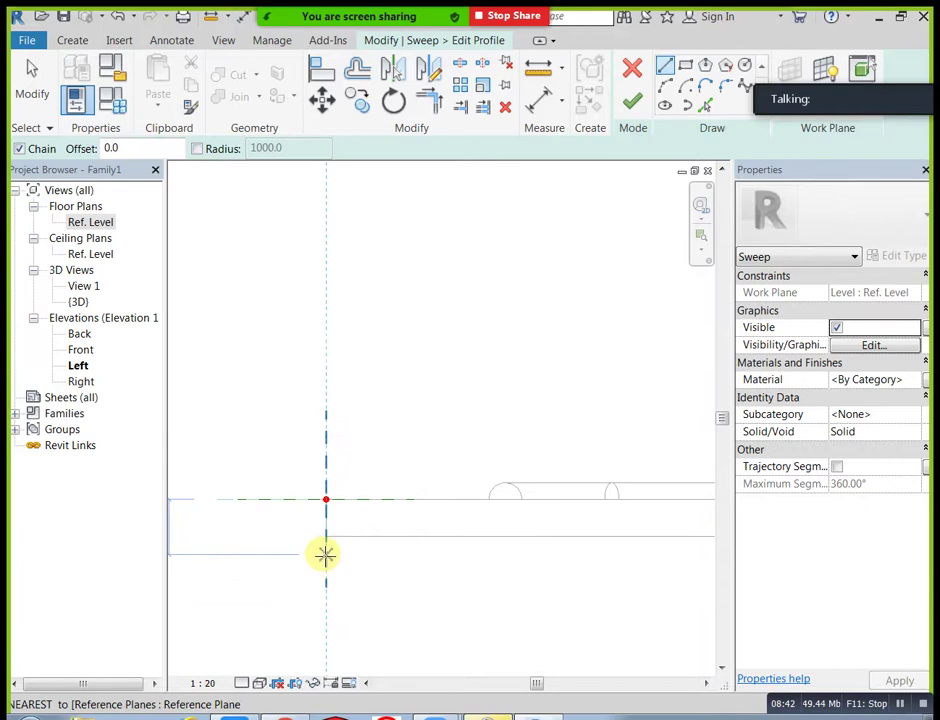
left_click(326, 547)
scroll(330, 490, "up", 3)
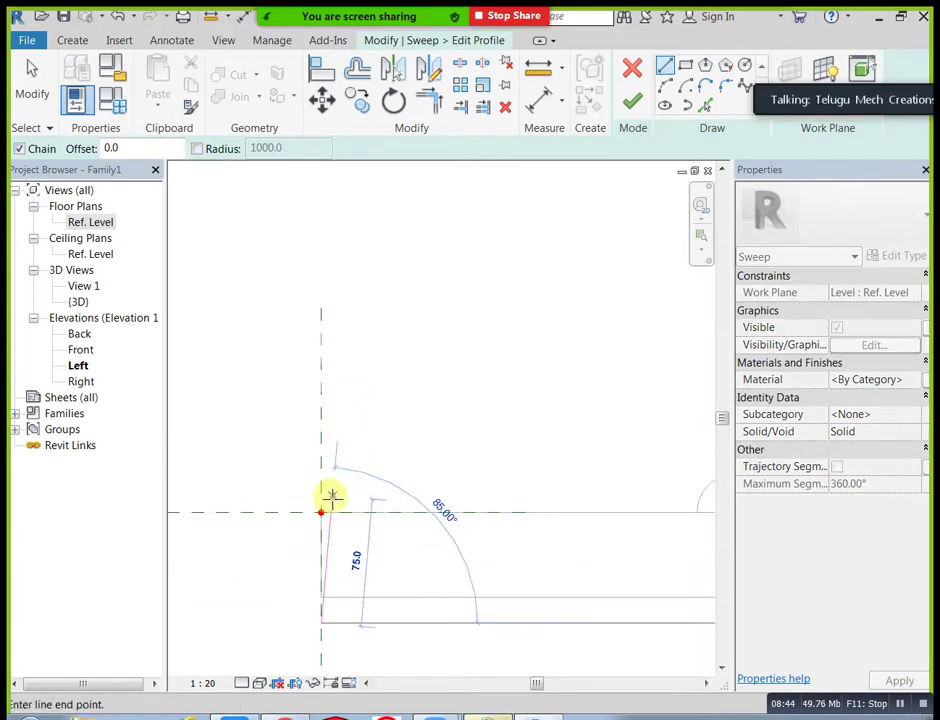
left_click(277, 486)
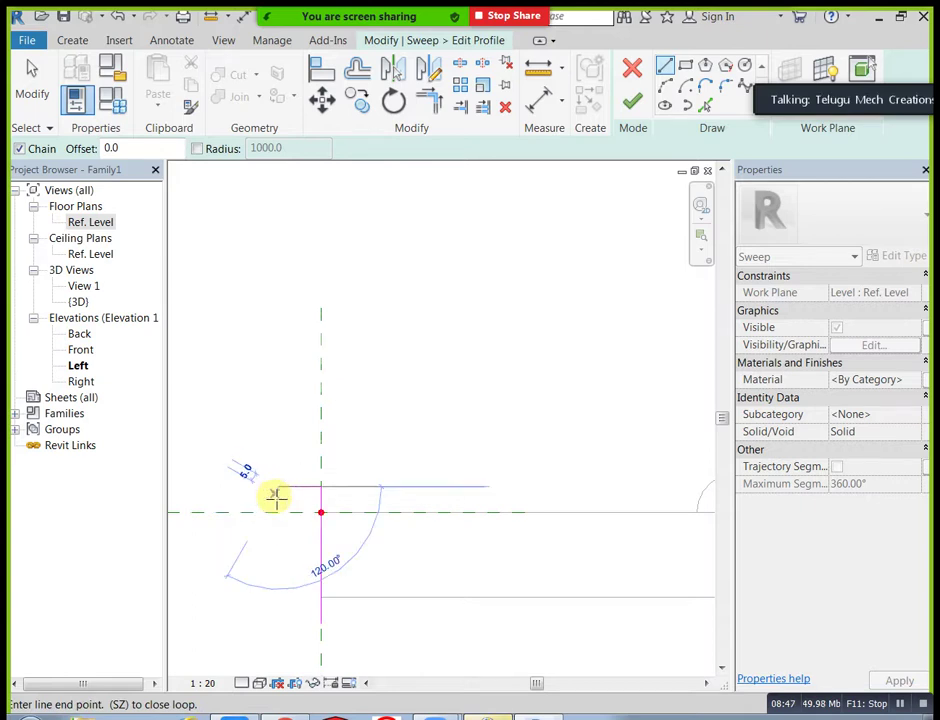
scroll(268, 505, "up", 2)
left_click(300, 498)
left_click(345, 484)
- Close the profile with a parallel vertical edge and an outward lower flange about 5.7 mm thick
middle_click_drag(340, 598, 378, 548)
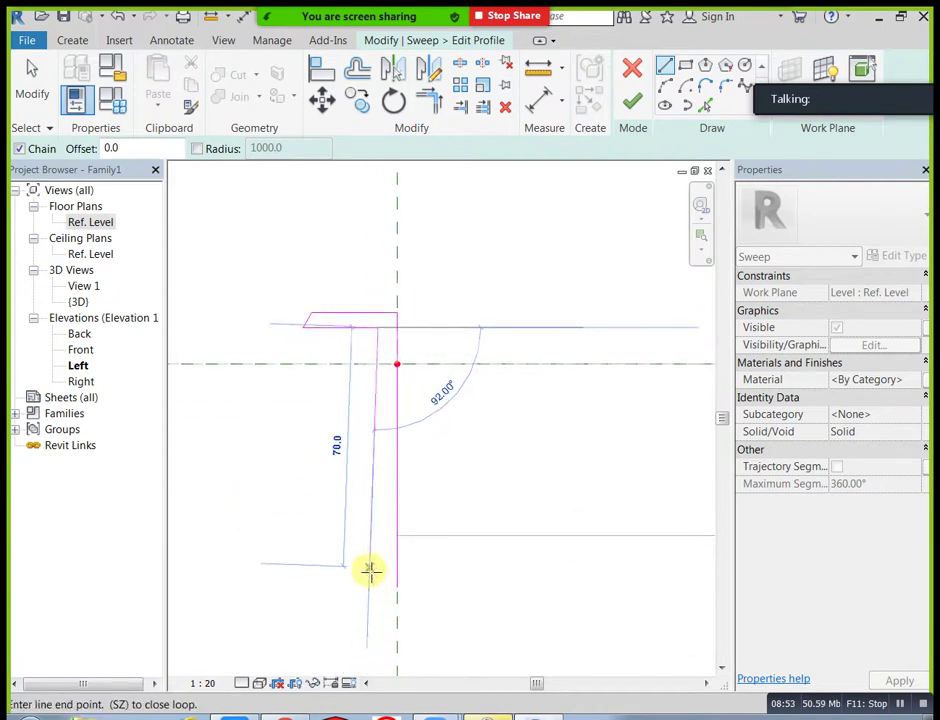
left_click(378, 569)
left_click(306, 569)
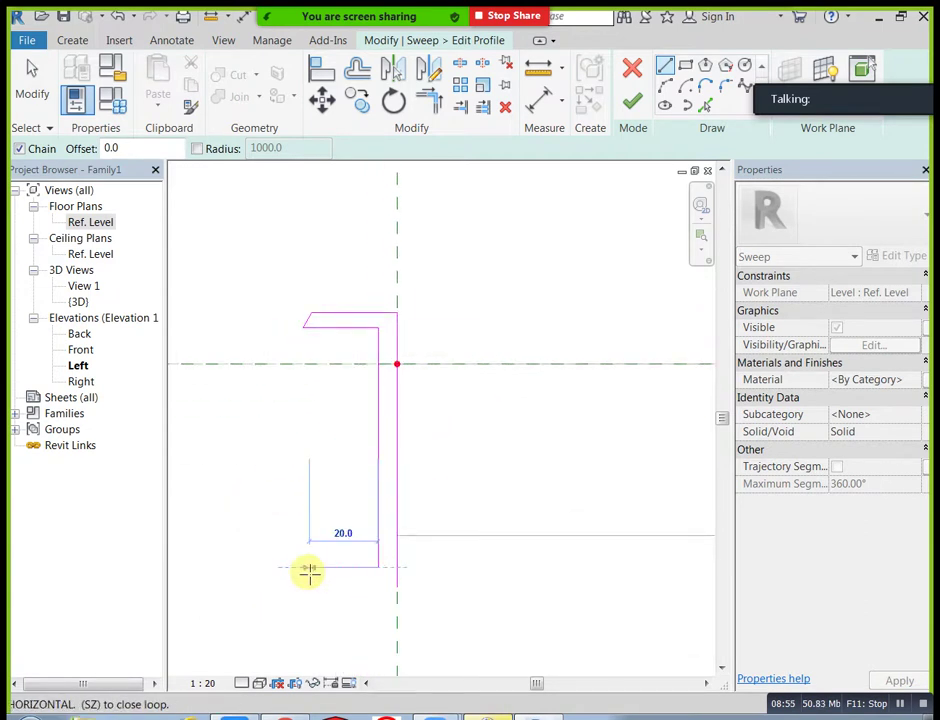
left_click(292, 568)
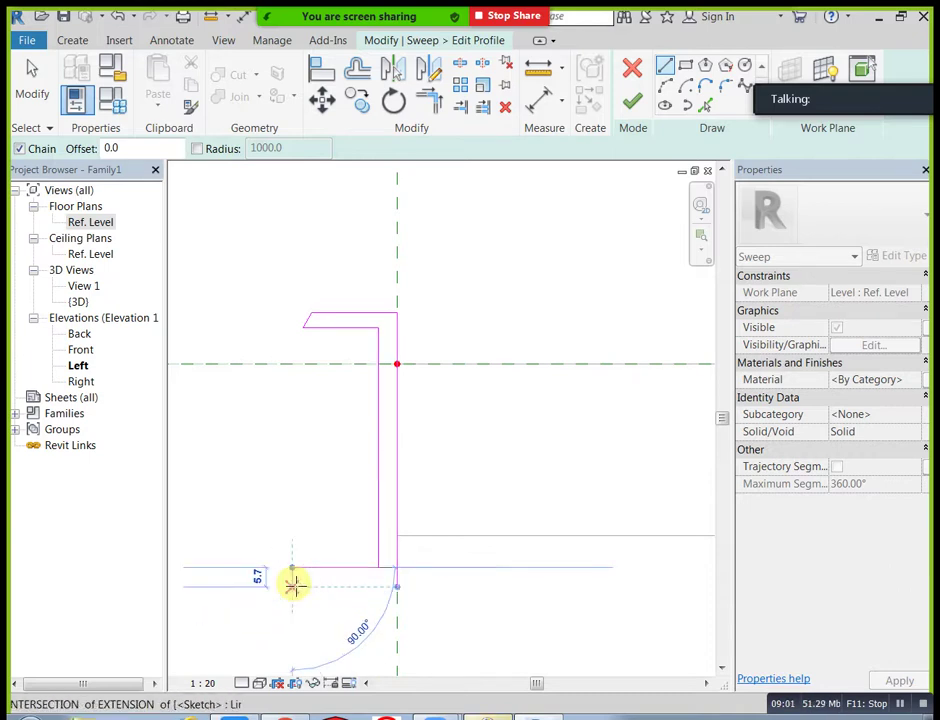
left_click(292, 587)
left_click(396, 587)
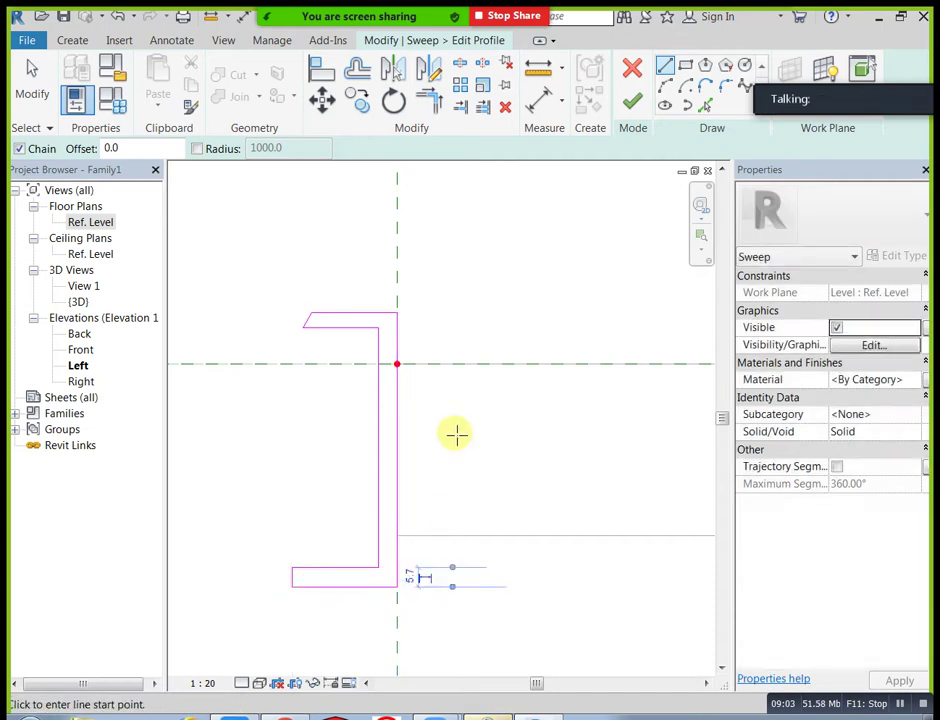
- Finish the profile and the perimeter sweep, and inspect the framed door from several sides in 3D
left_click(638, 108)
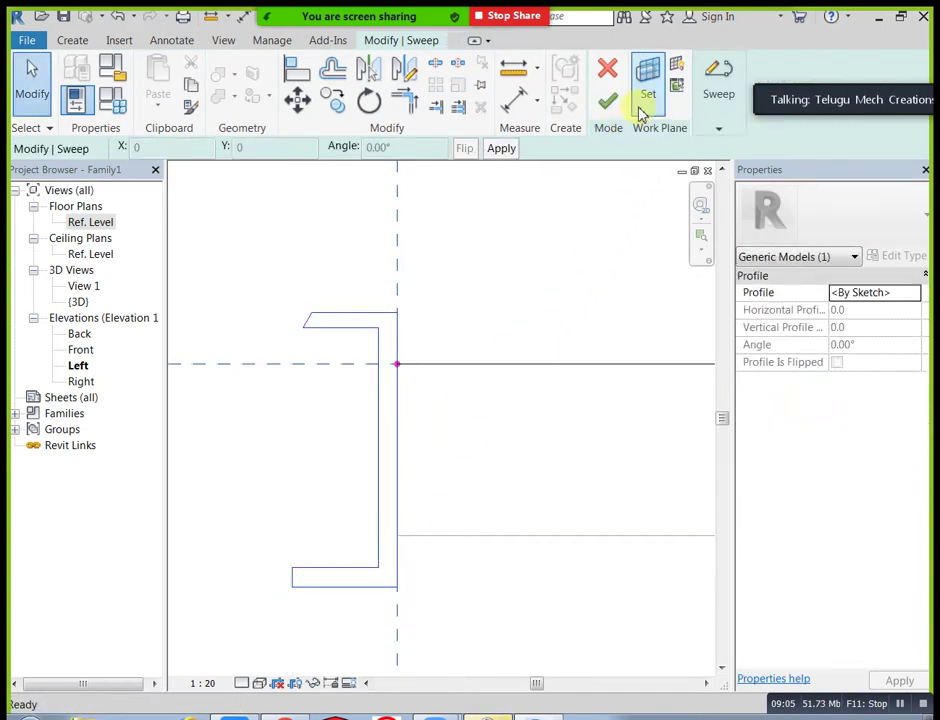
left_click(609, 103)
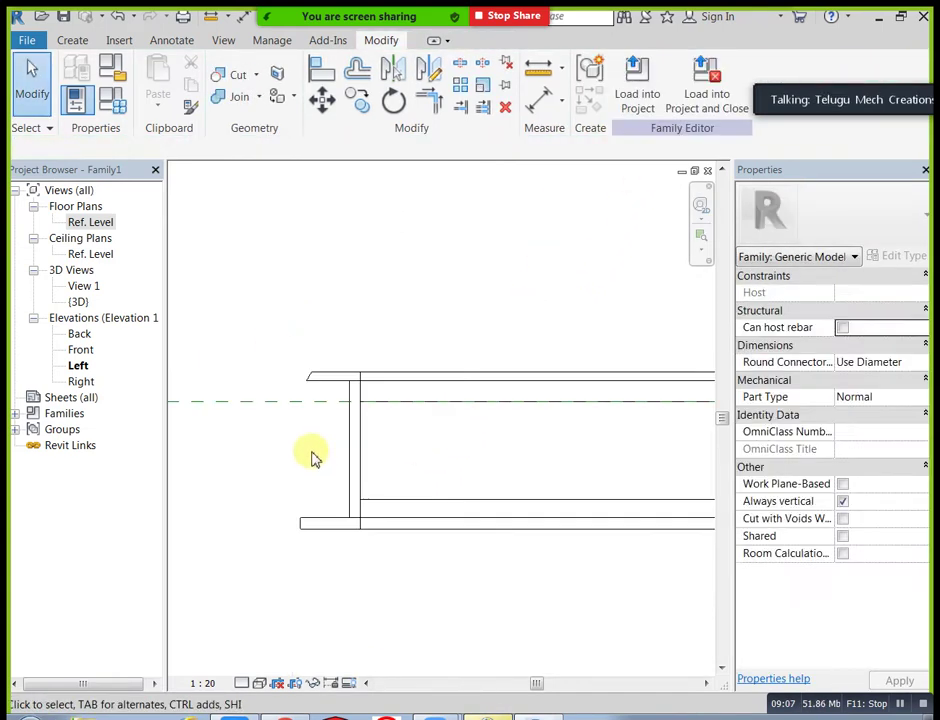
left_click(223, 40)
left_click(169, 80)
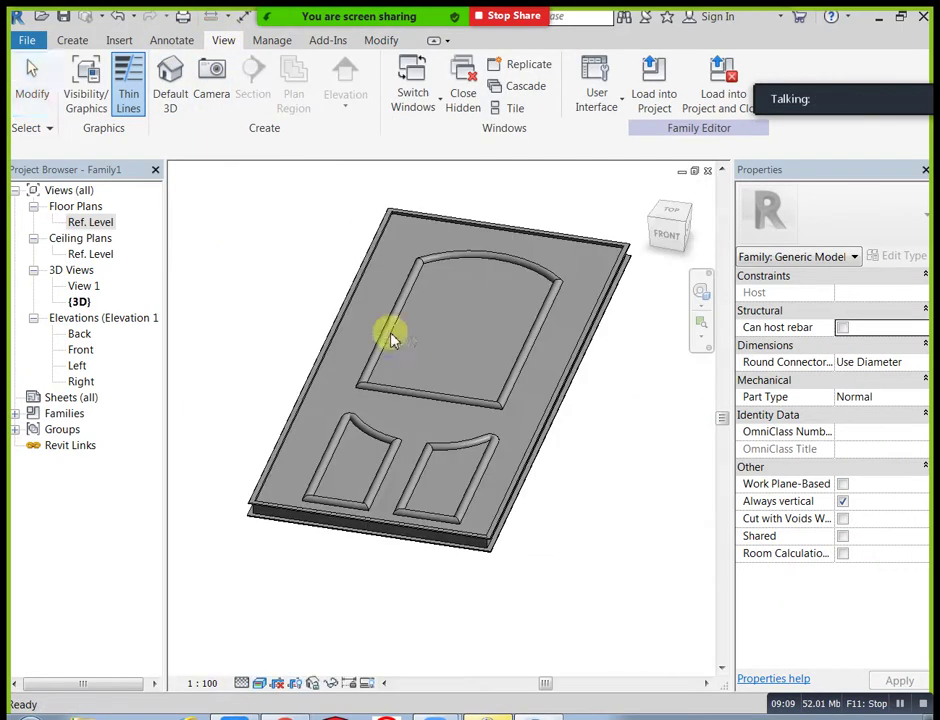
middle_click_drag(332, 565, 506, 510, "shift")
middle_click_drag(573, 473, 410, 358, "shift")
scroll(410, 358, "up", 2)
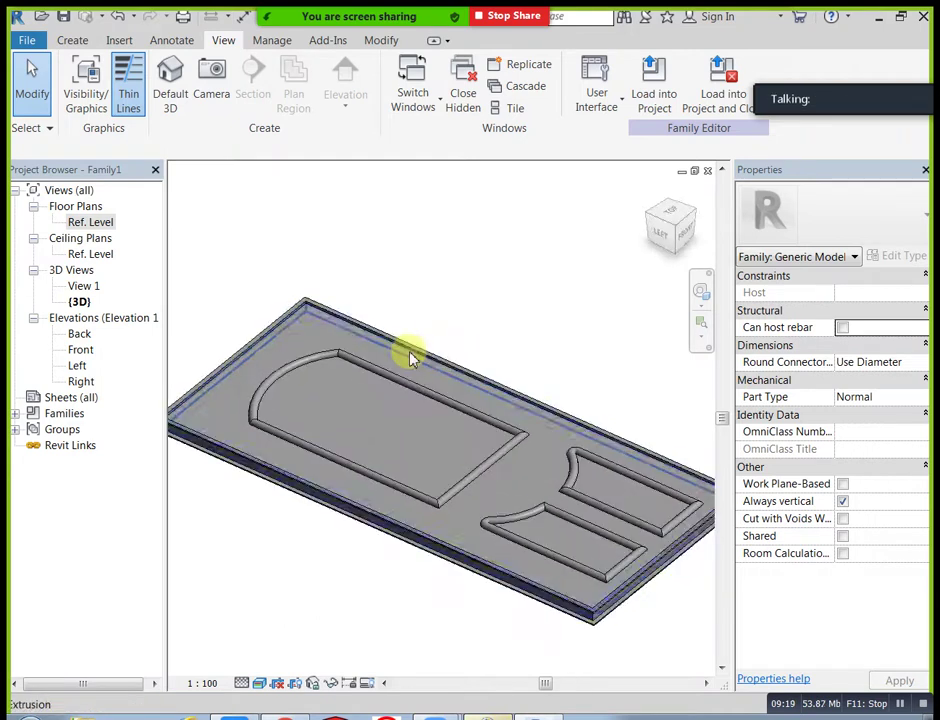
- Delete the perimeter and moulding sweeps in the Ref. Level plan, followed by the door panel extrusion
middle_click_drag(548, 350, 407, 390)
scroll(428, 360, "down", 2)
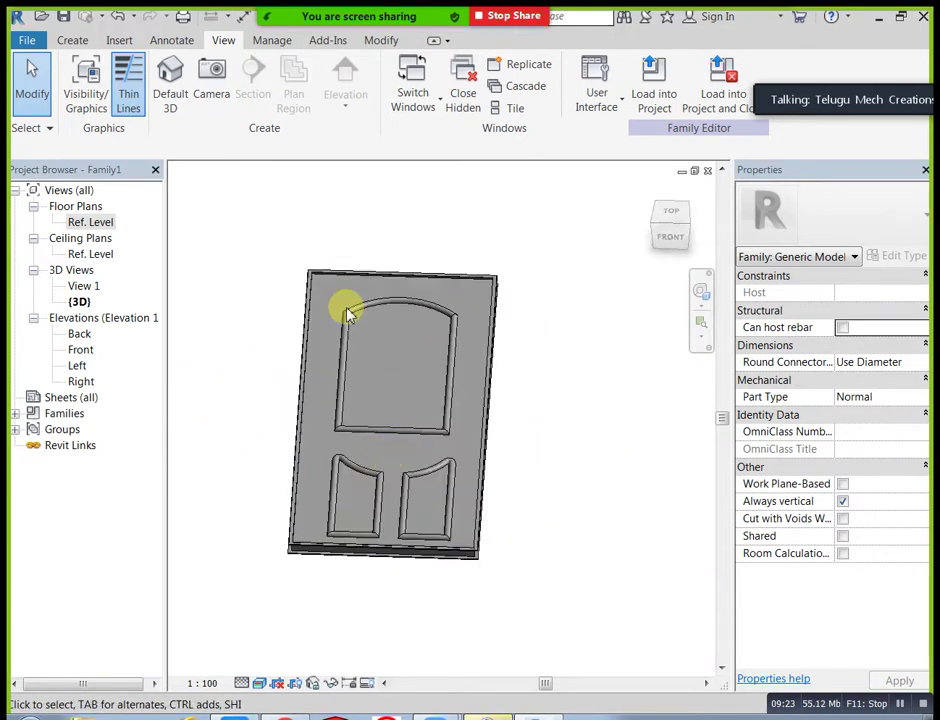
double_click(99, 222)
left_click_drag(368, 213, 546, 613)
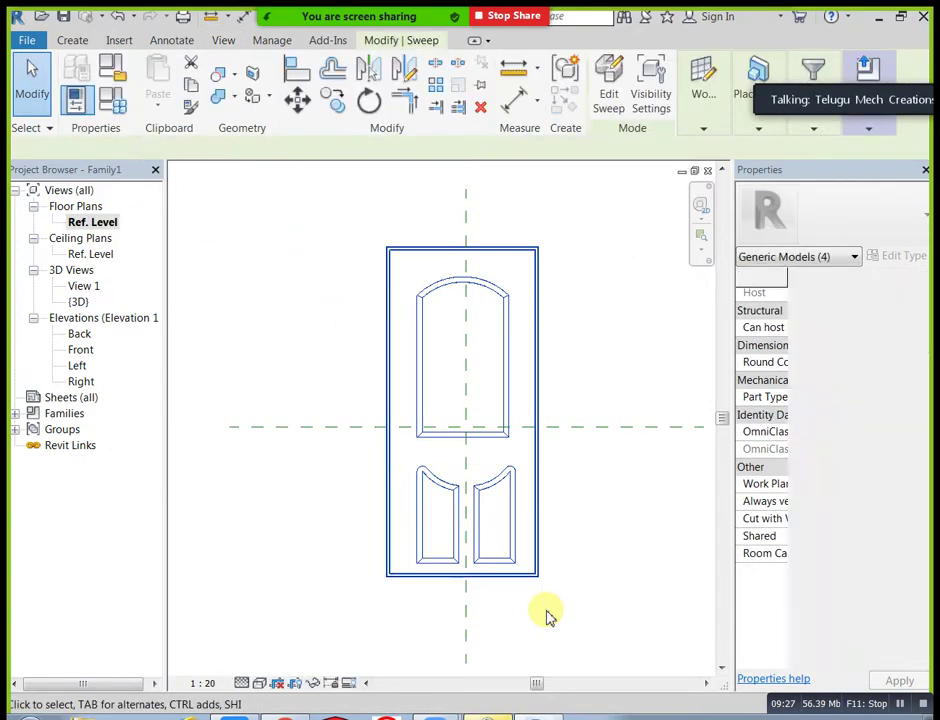
key("Delete")
left_click_drag(347, 215, 583, 587)
left_click(534, 541)
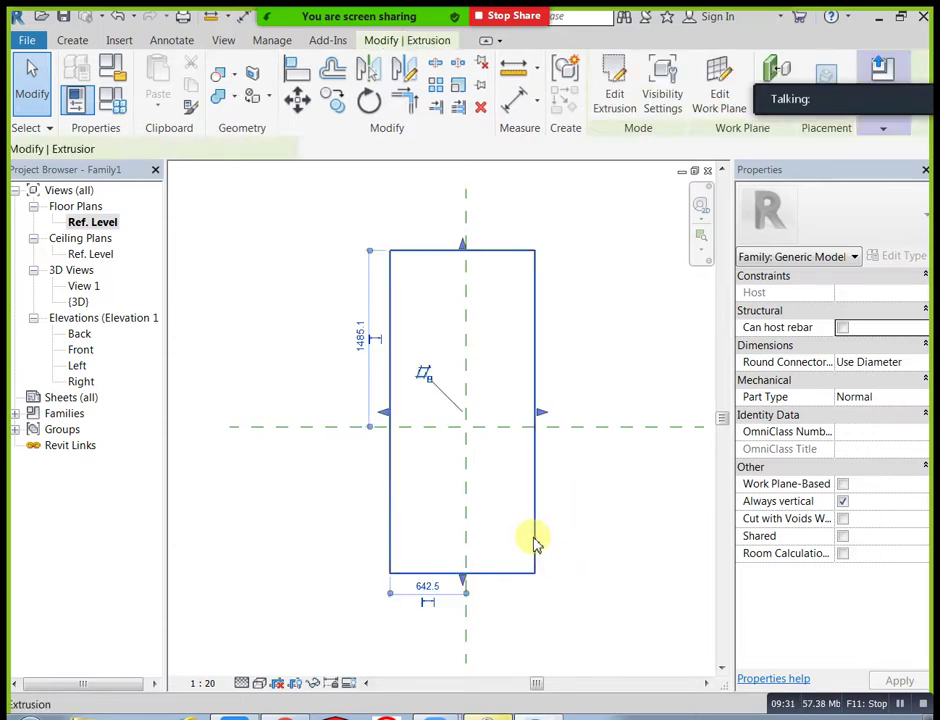
key("Delete")
- Start a sweep and sketch an L-shaped path from the reference plane intersection, 800 mm upward and 560 mm to the right
left_click(74, 40)
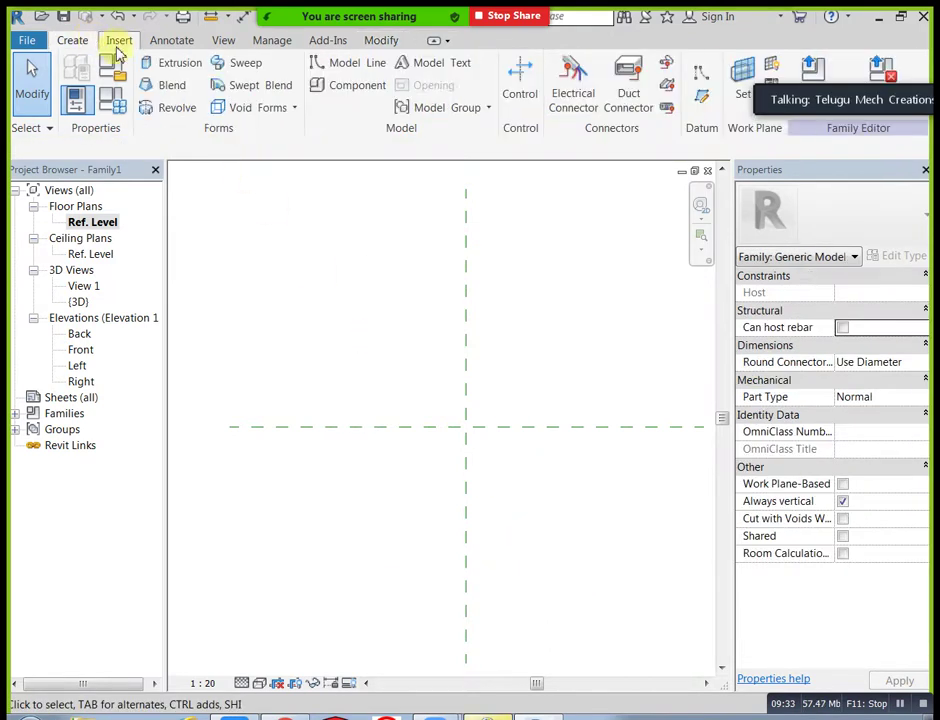
left_click(220, 63)
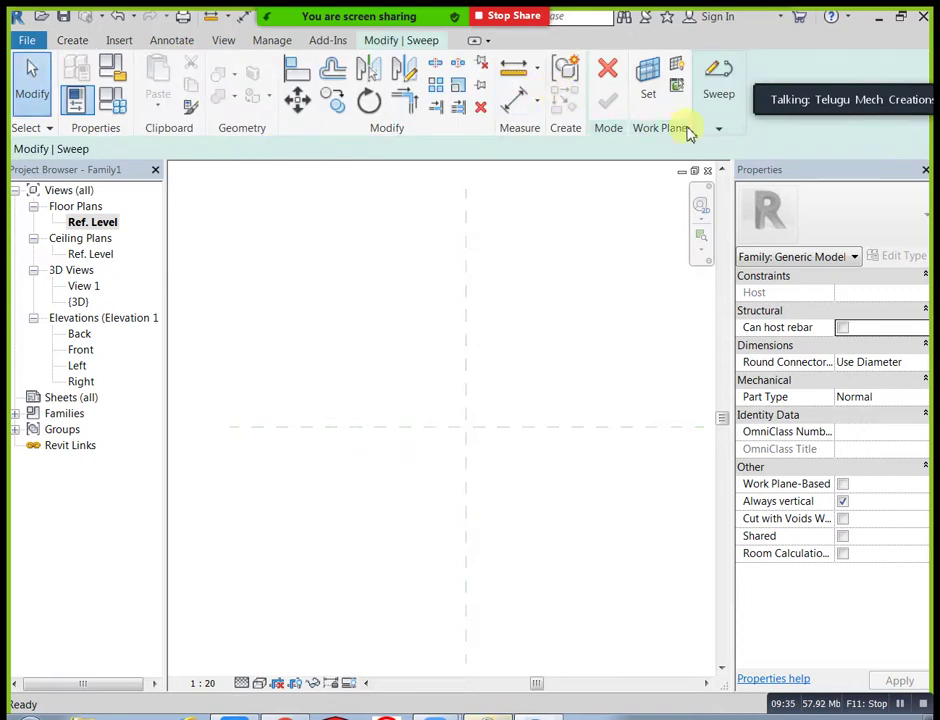
left_click(710, 118)
left_click(676, 157)
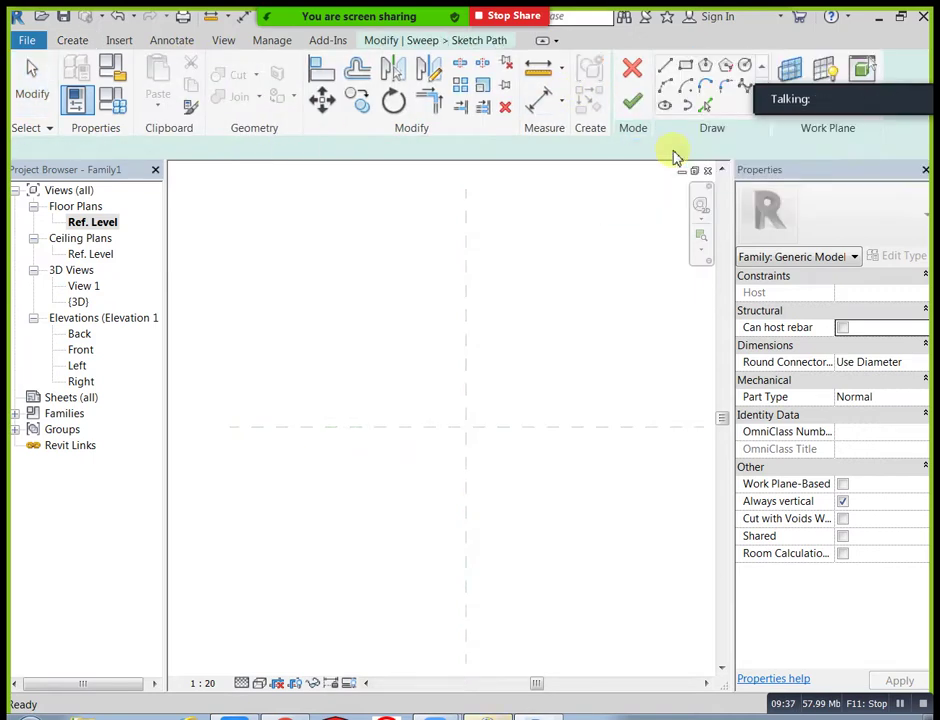
left_click(466, 331)
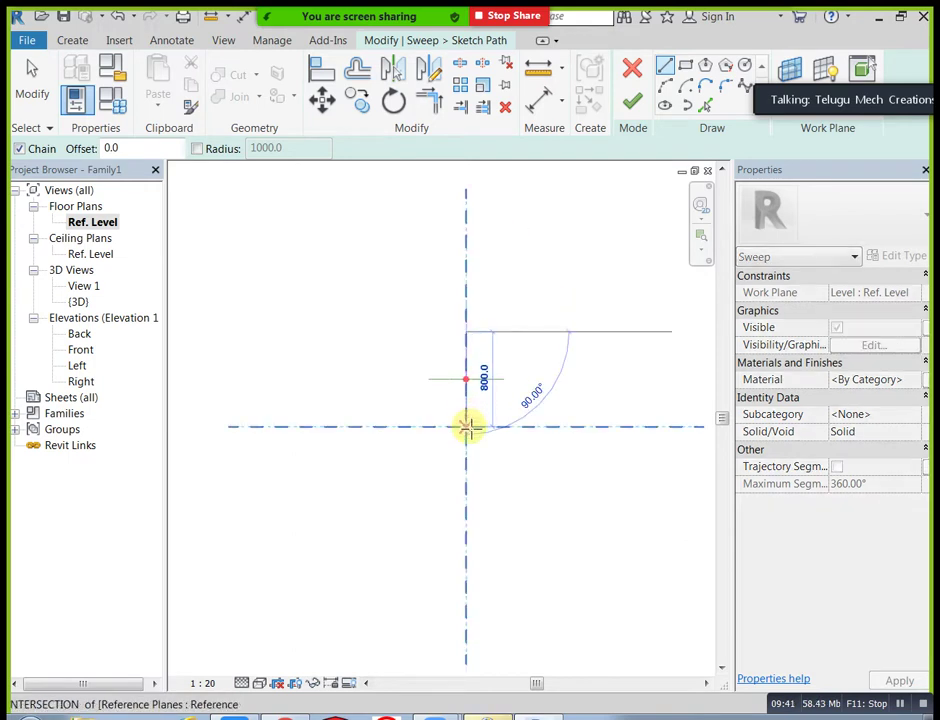
left_click(467, 427)
left_click(533, 427)
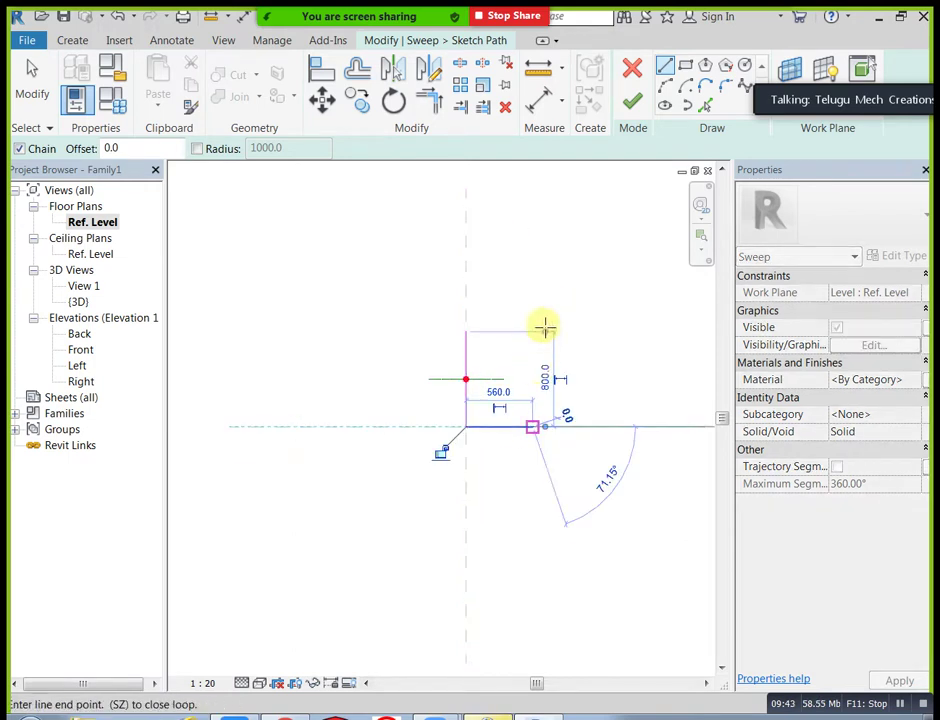
key("Escape")
key("Escape")
- Set both the vertical and the horizontal line of the sweep path to a length of 500 mm
scroll(465, 413, "up", 2)
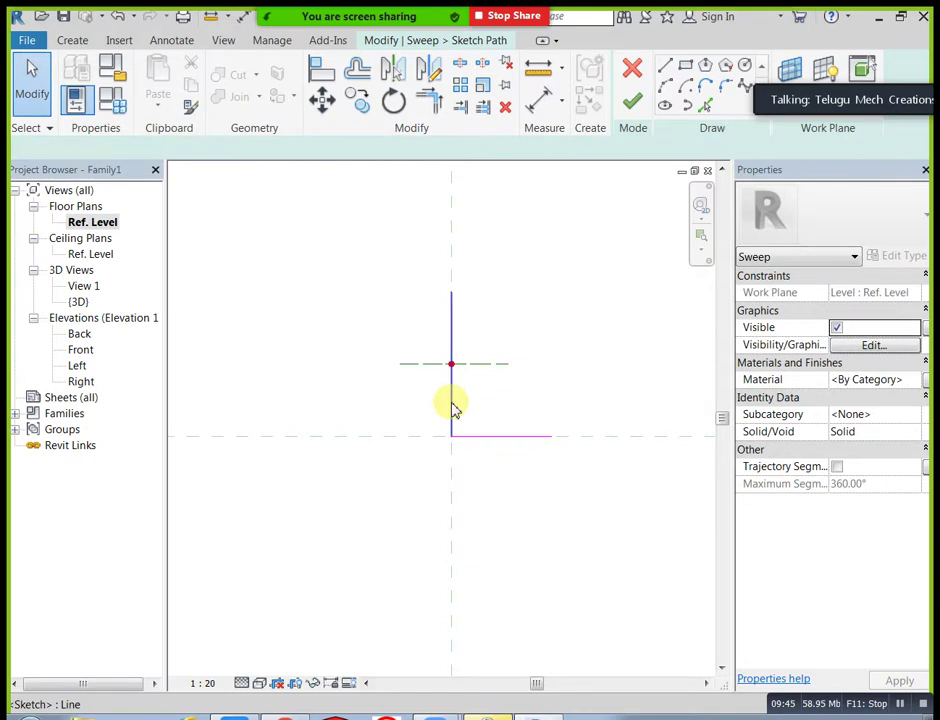
left_click(453, 395)
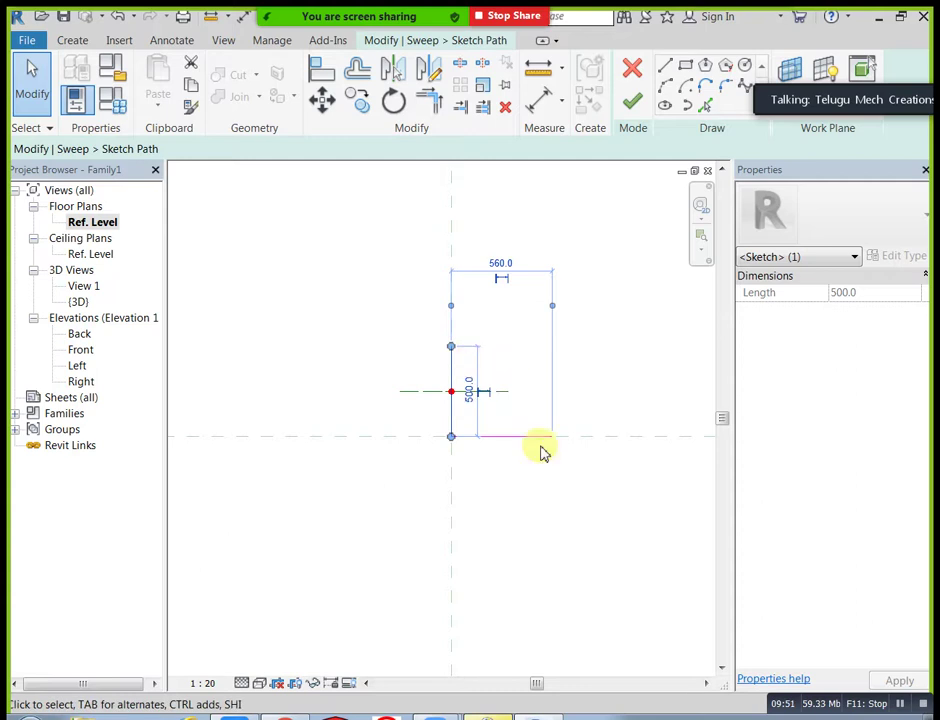
left_click(527, 485)
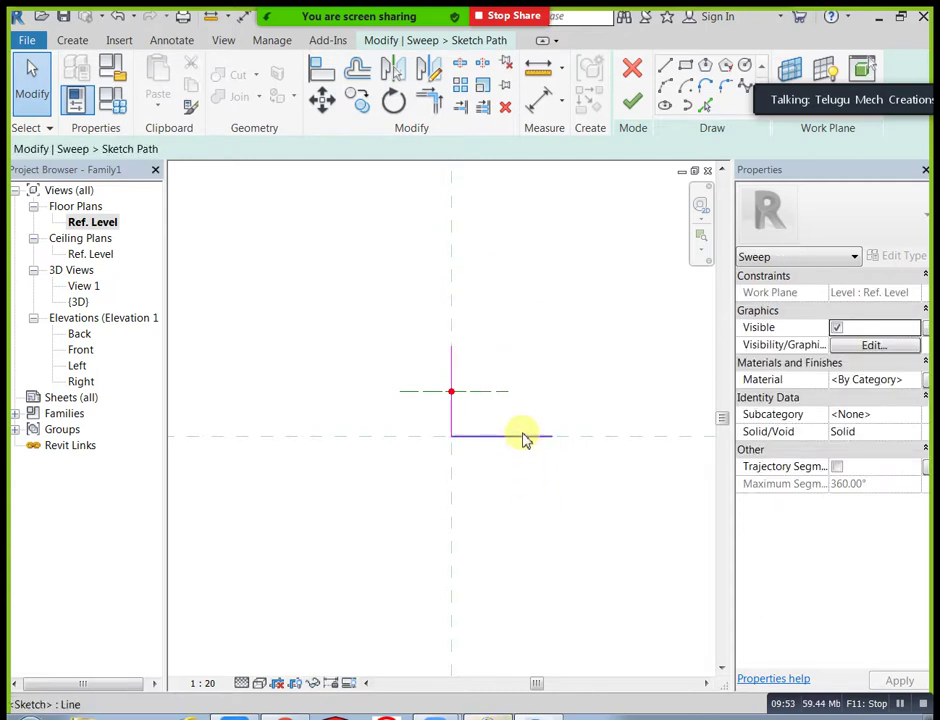
left_click(524, 436)
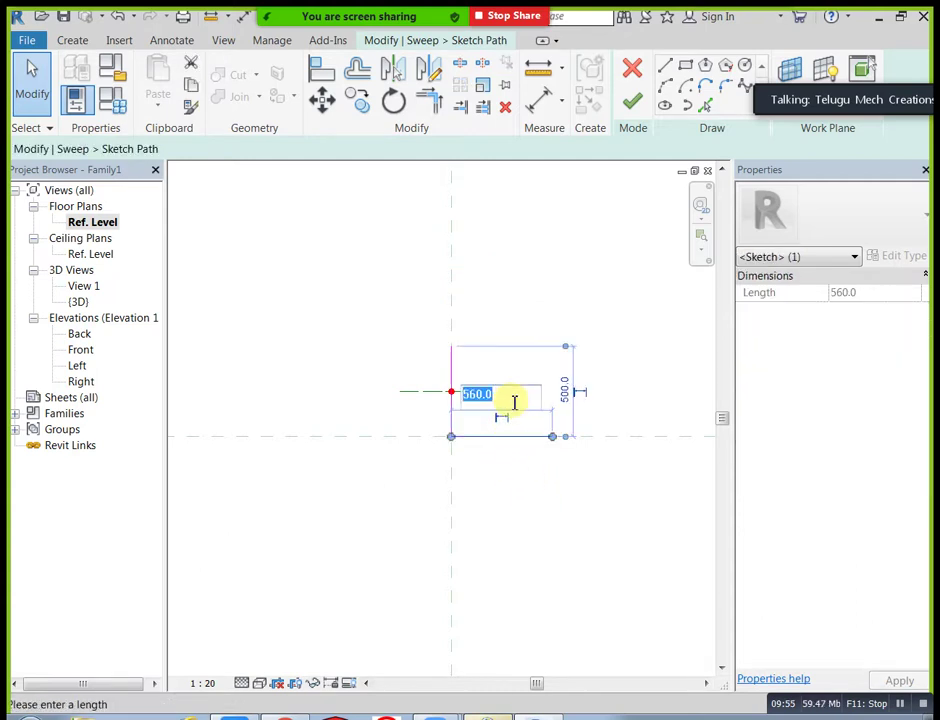
left_click(514, 575)
scroll(489, 380, "up", 3)
scroll(508, 434, "up", 2)
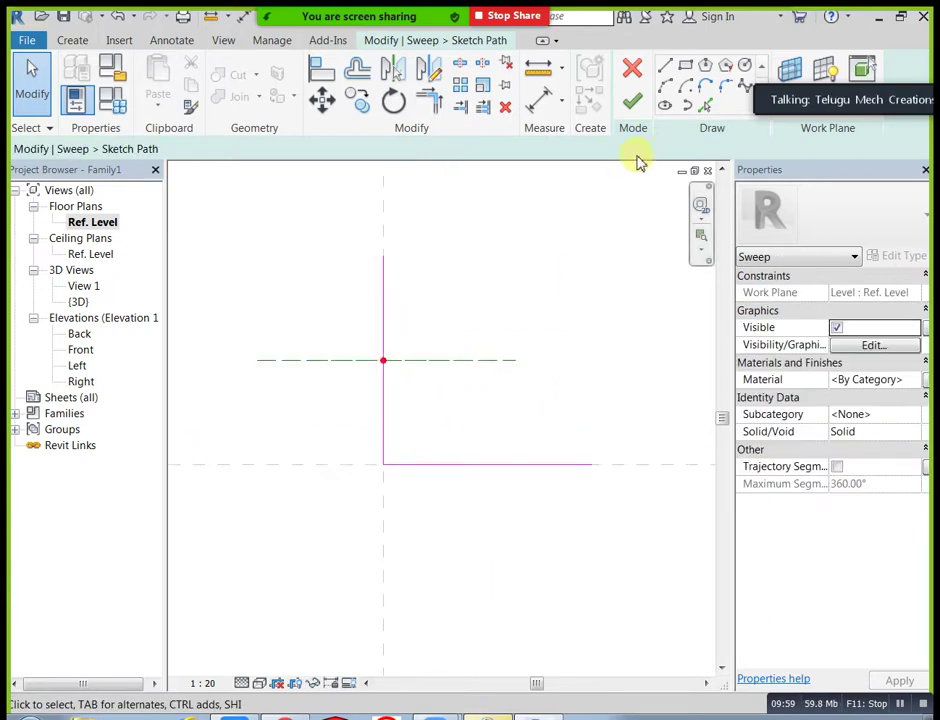
- Fillet the corner between the two path lines and set the arc's radius to 300 mm
left_click(724, 87)
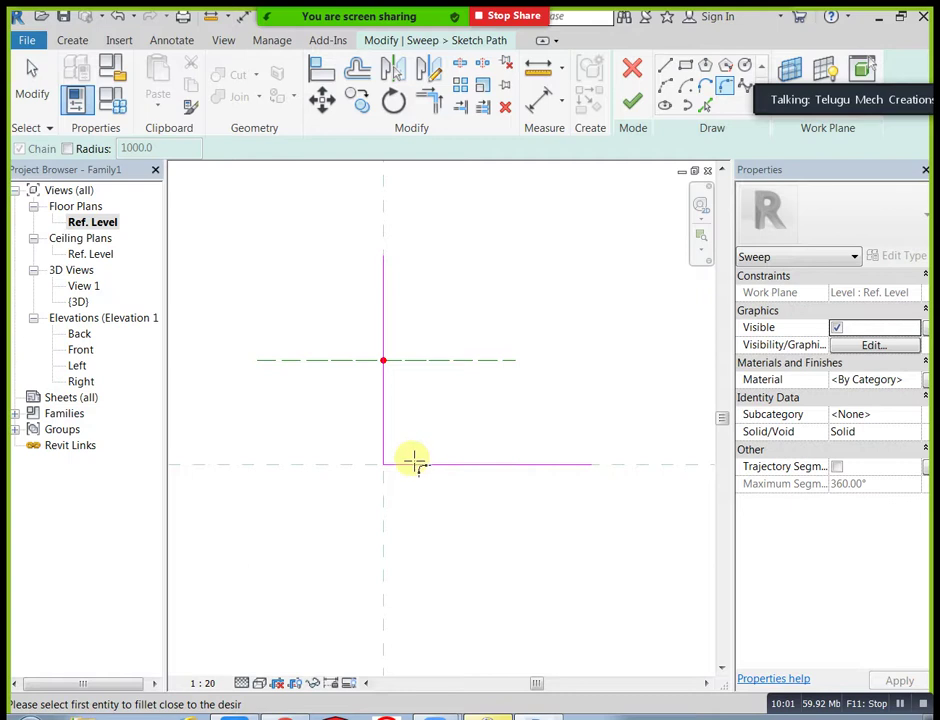
left_click(408, 465)
left_click(383, 426)
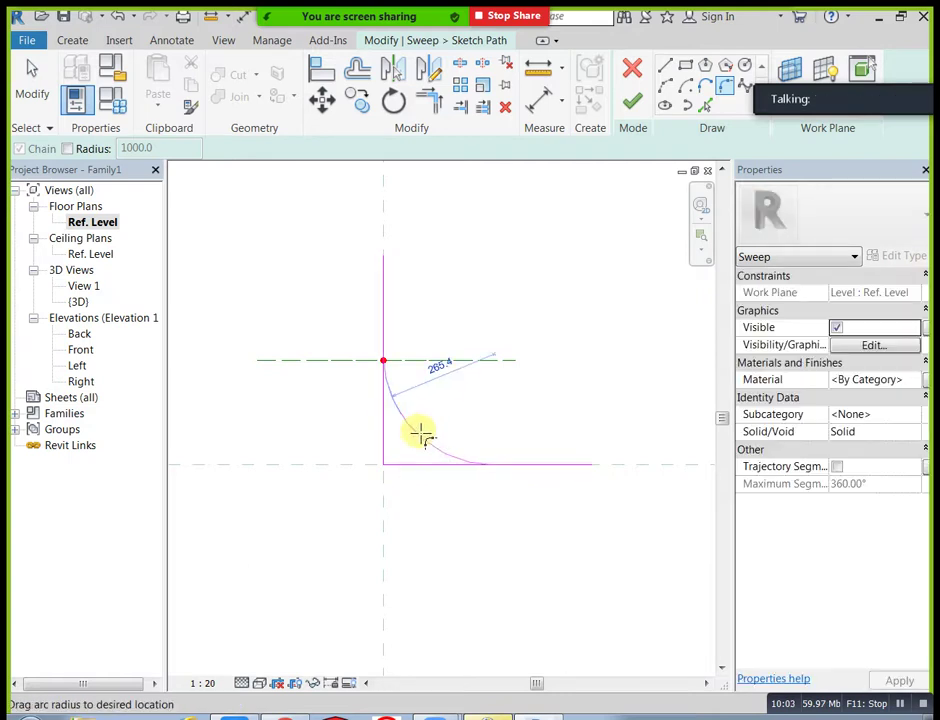
left_click(426, 432)
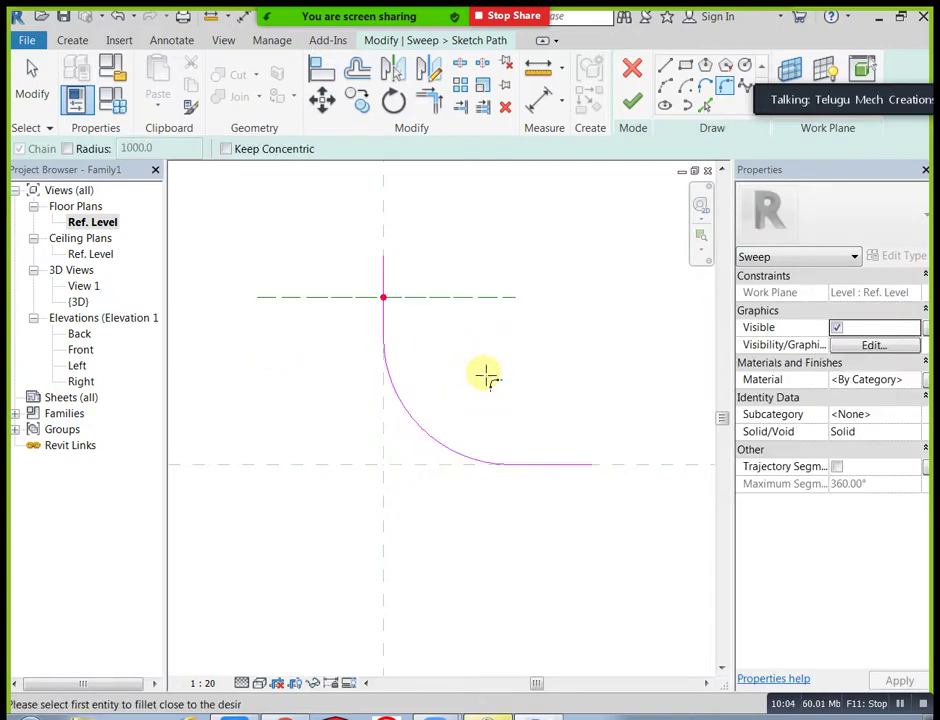
left_click(449, 450)
left_click(480, 395)
type("300")
key("Return")
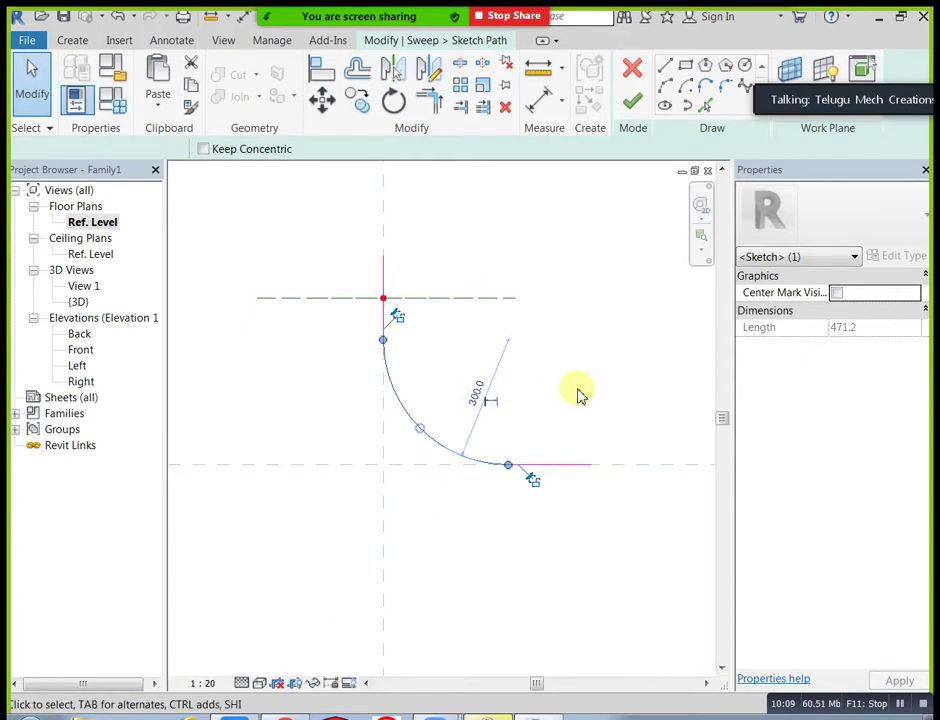
left_click(579, 392)
- Delete both straight path segments, keeping only the fillet arc, and finish the path
left_click(556, 466)
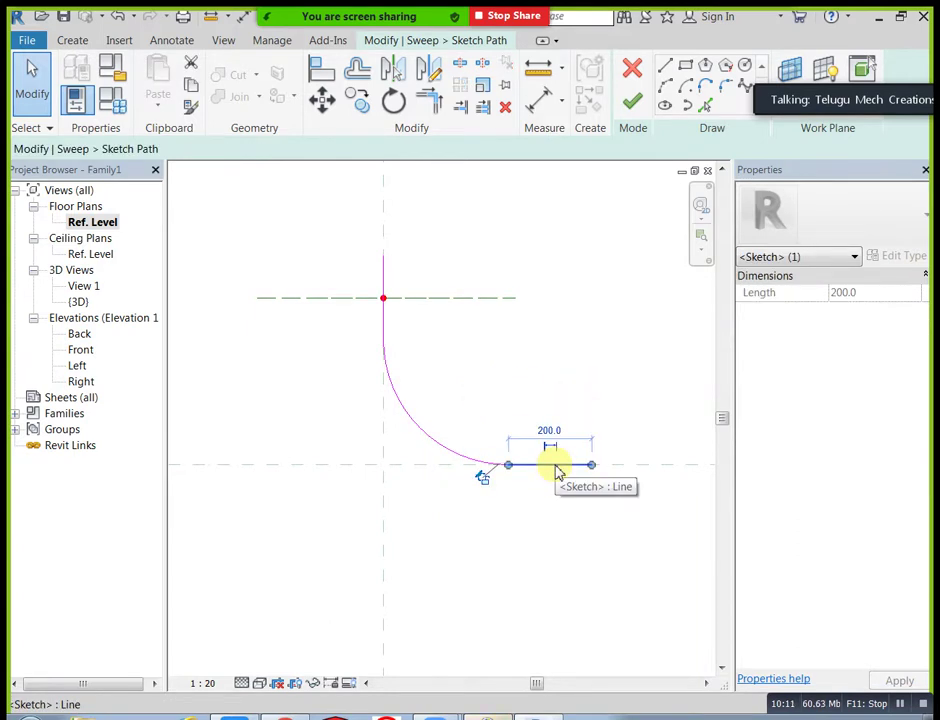
key("Delete")
left_click(384, 277)
key("Delete")
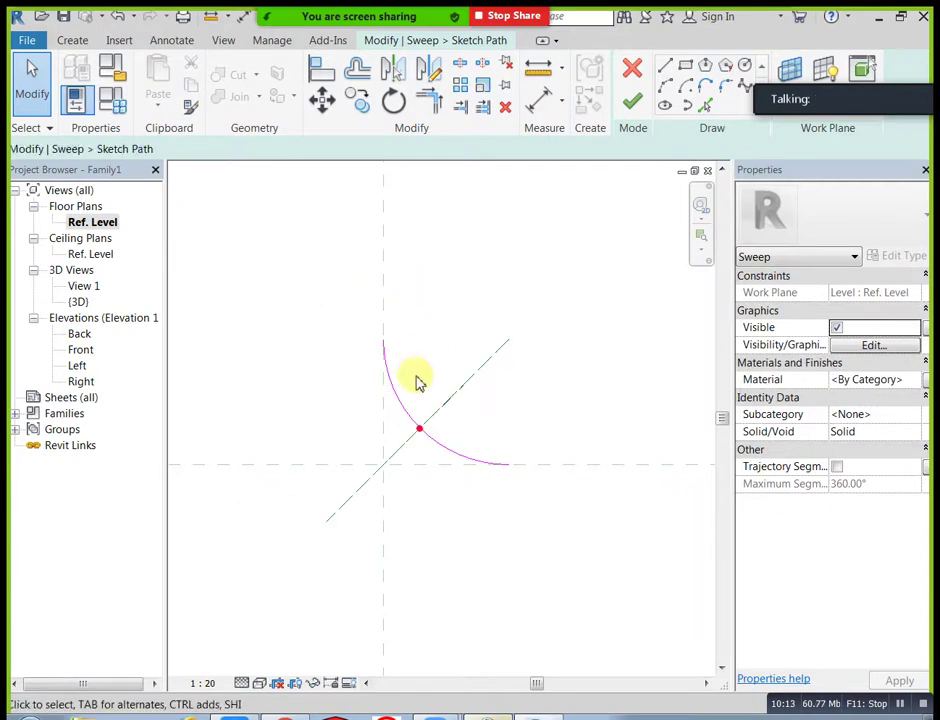
left_click(637, 104)
- Edit the sweep profile in the Front elevation and draw a circle of 80 mm radius centred on the path point
mouse_move(716, 130)
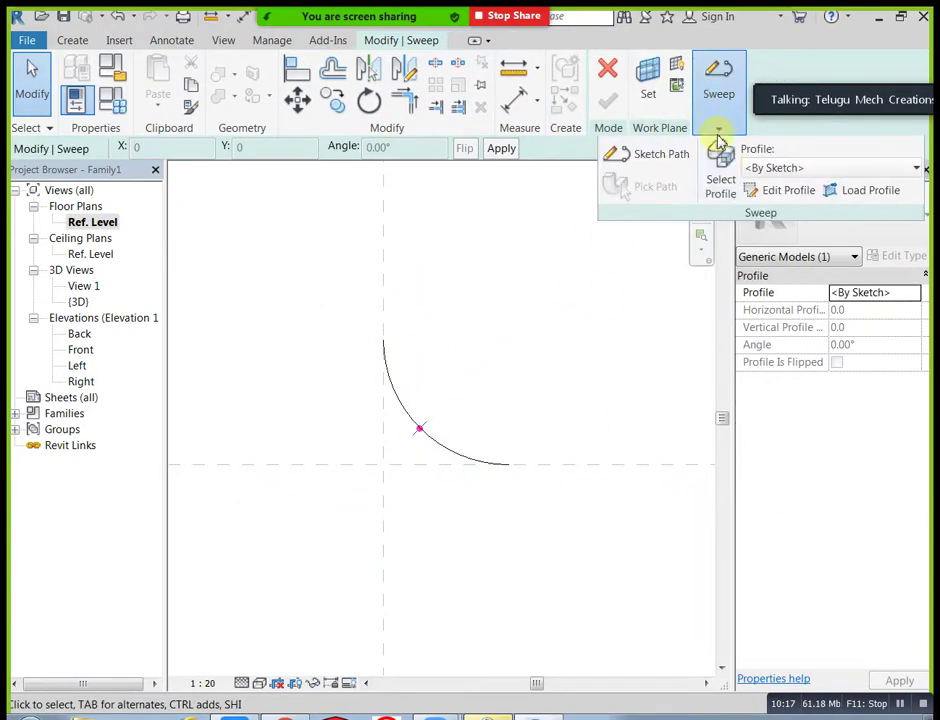
left_click(786, 190)
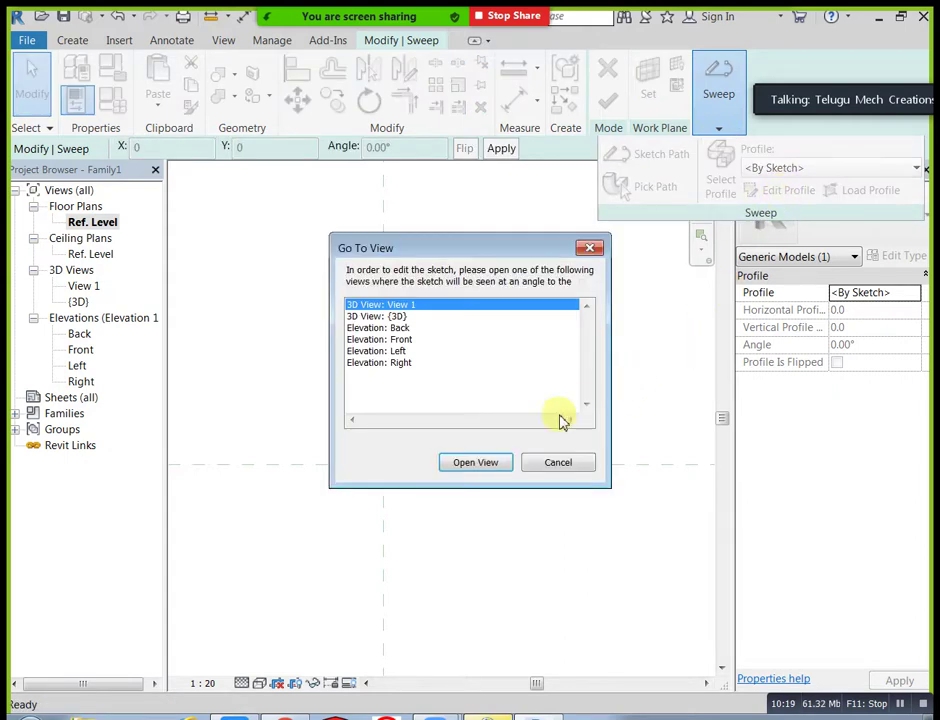
left_click(396, 340)
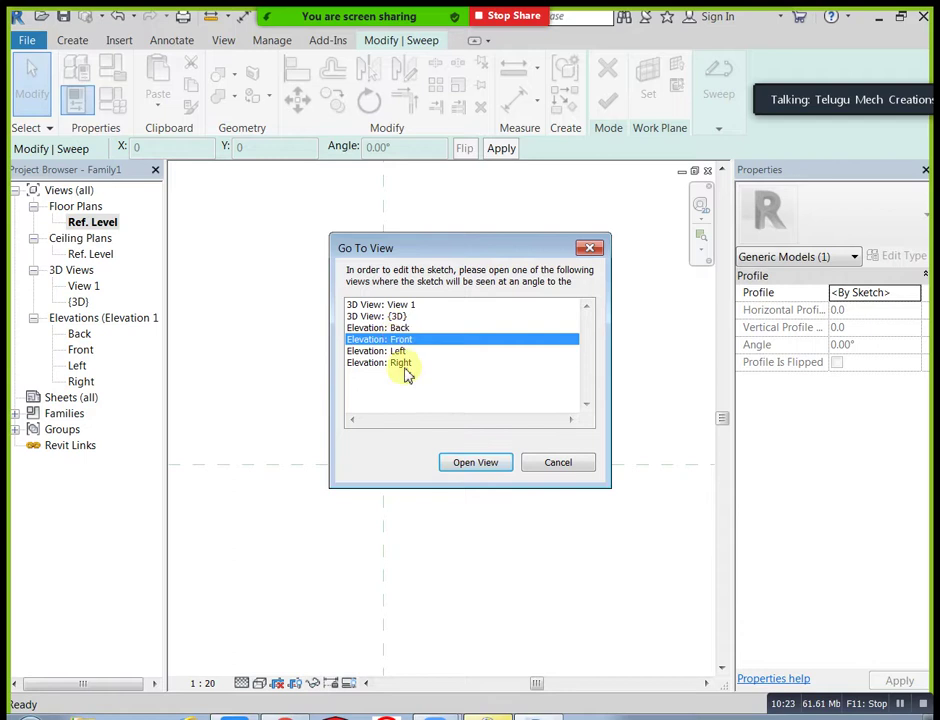
left_click(455, 466)
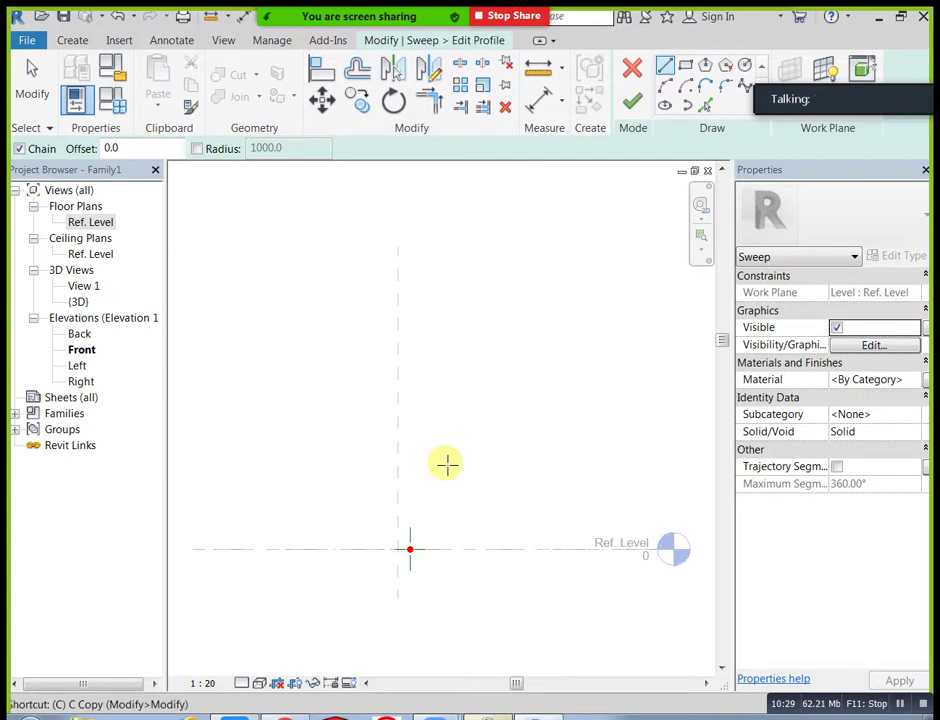
scroll(411, 571, "up", 3)
key("Escape")
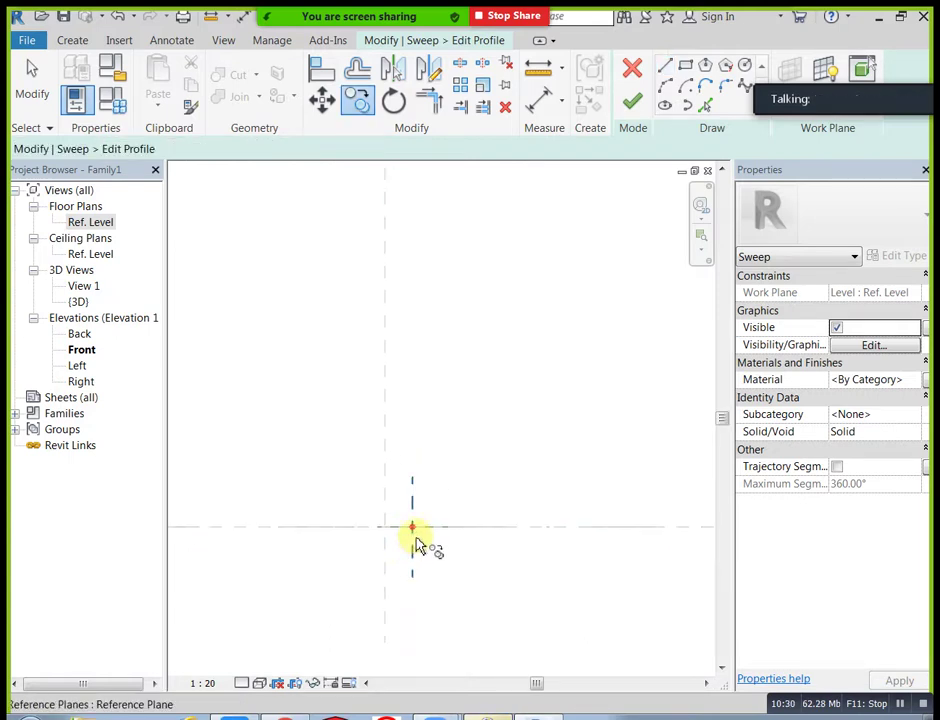
left_click(745, 66)
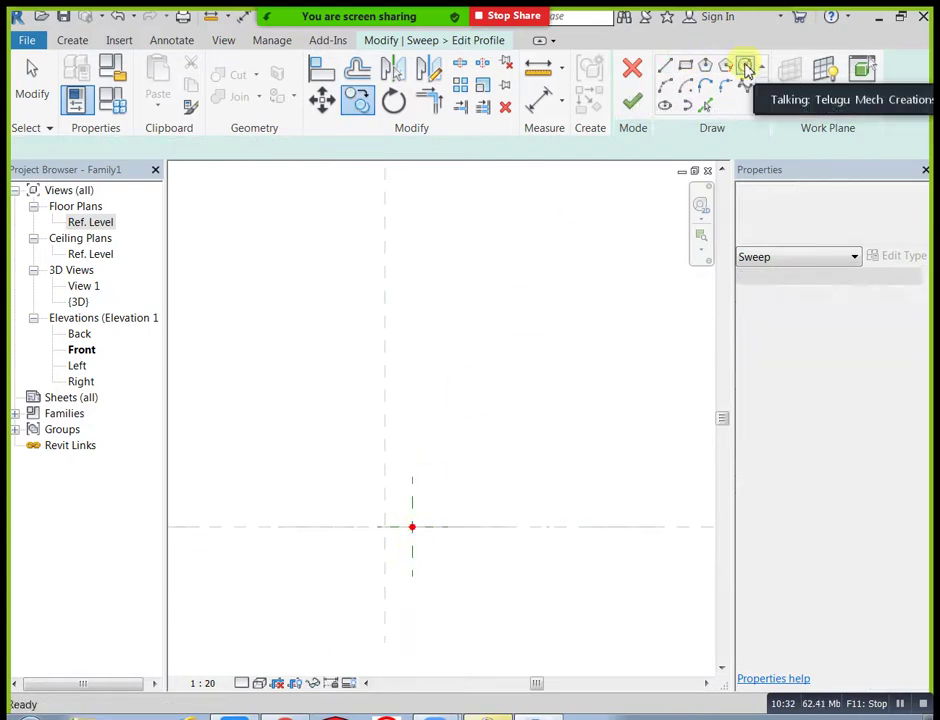
left_click(411, 526)
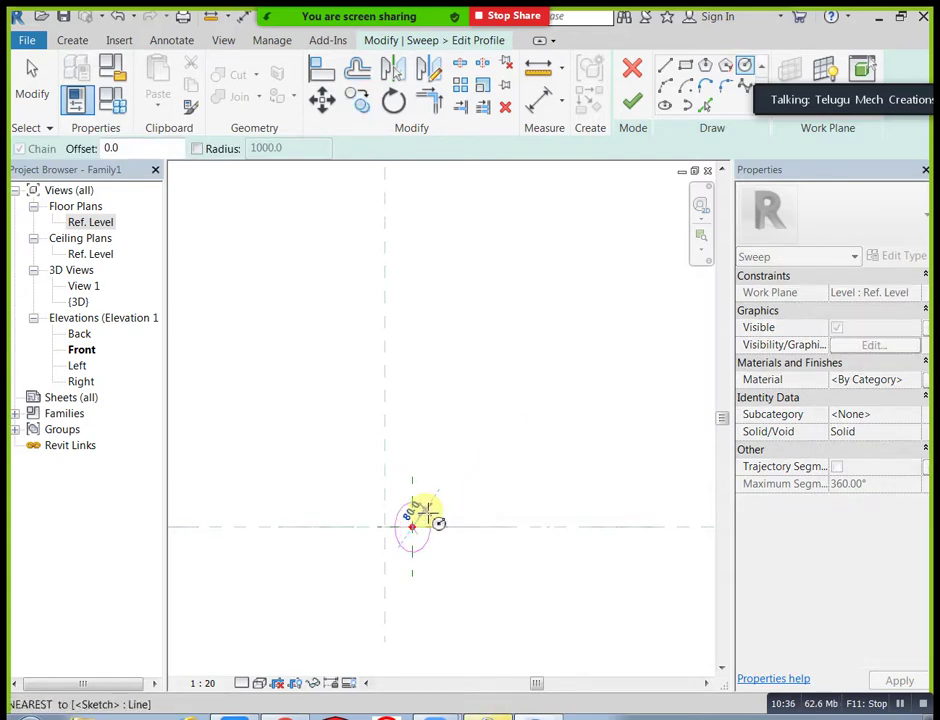
left_click(425, 512)
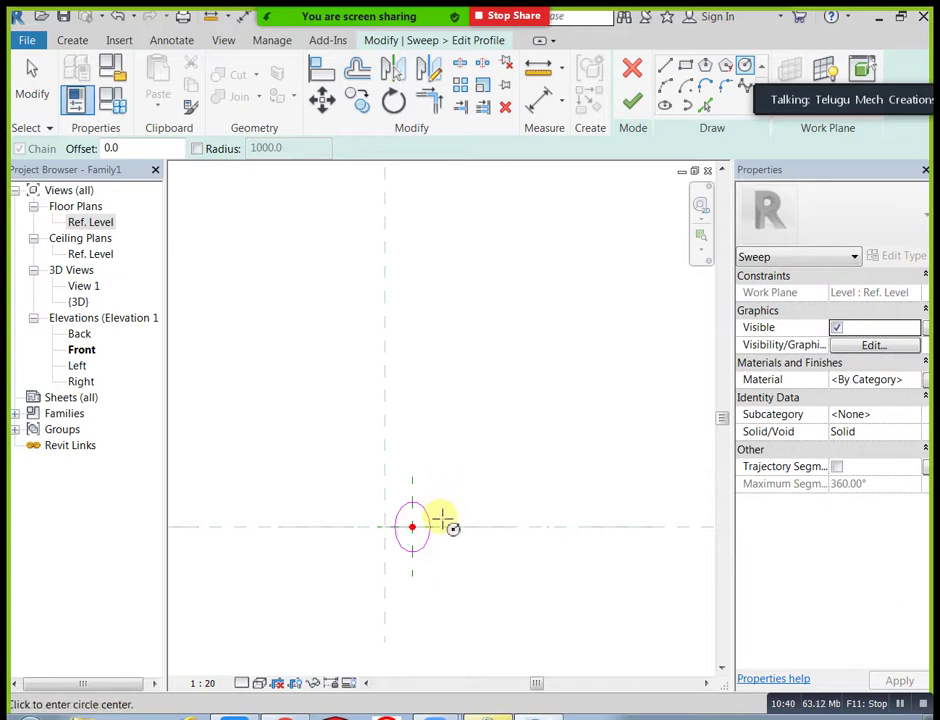
- Set the profile circle's radius to 50 mm, and finish the profile and the sweep
key("Escape")
key("Escape")
left_click(425, 526)
left_click(427, 530)
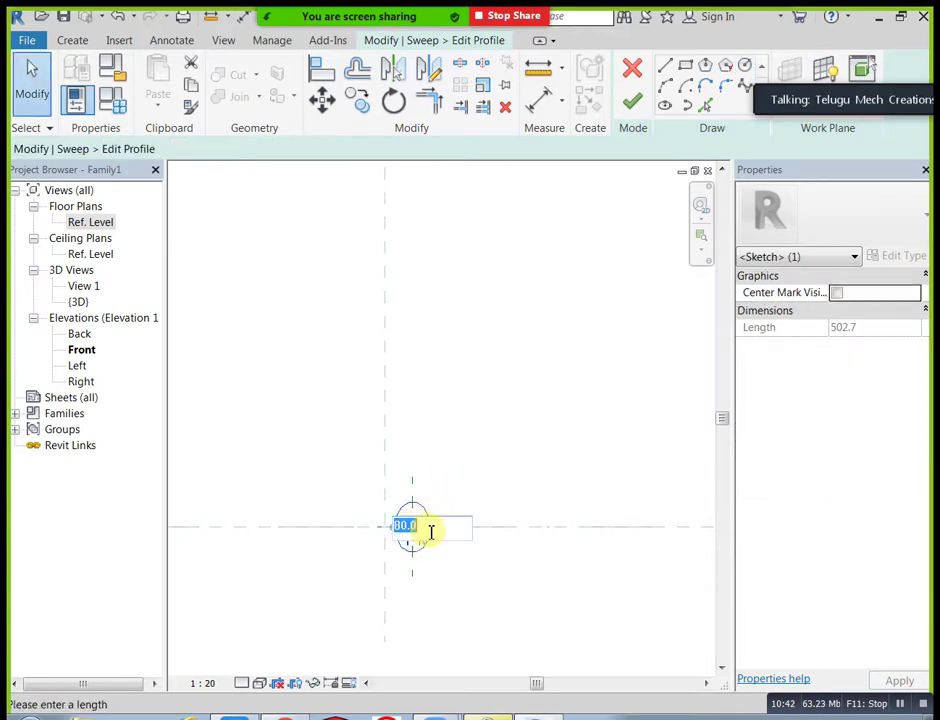
type("50")
key("Return")
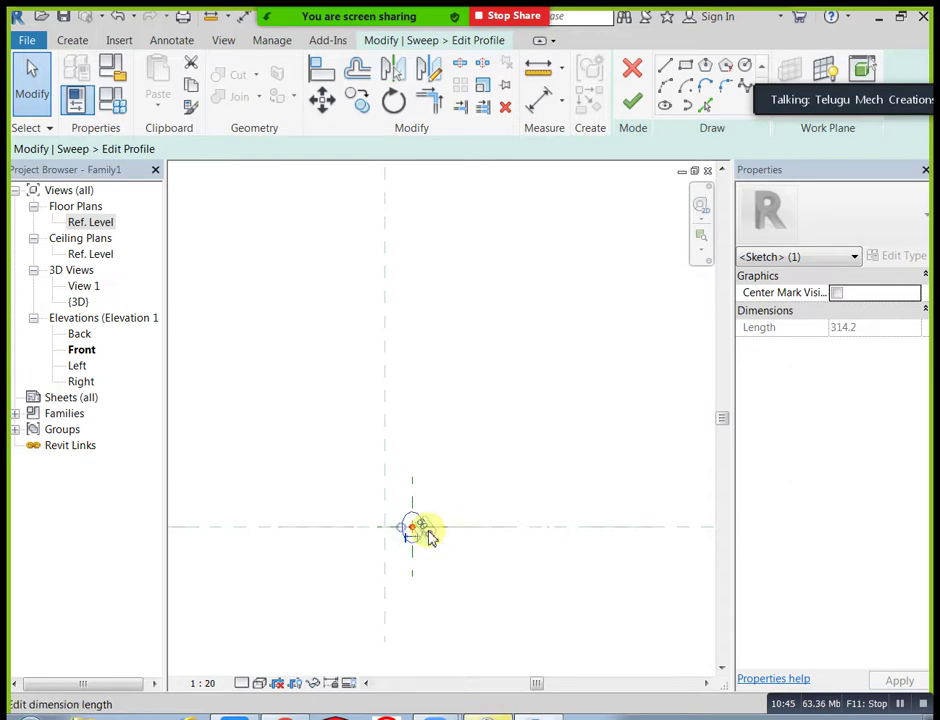
left_click(632, 104)
left_click(612, 102)
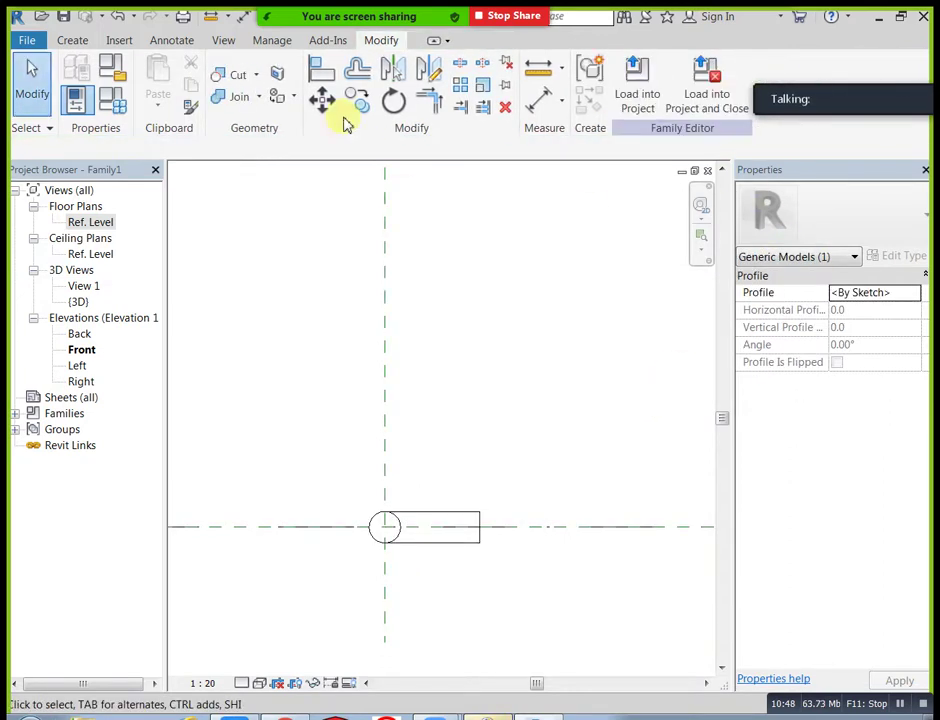
- Examine the curved pipe sweep from several sides in the default 3D view
left_click(224, 42)
left_click(172, 88)
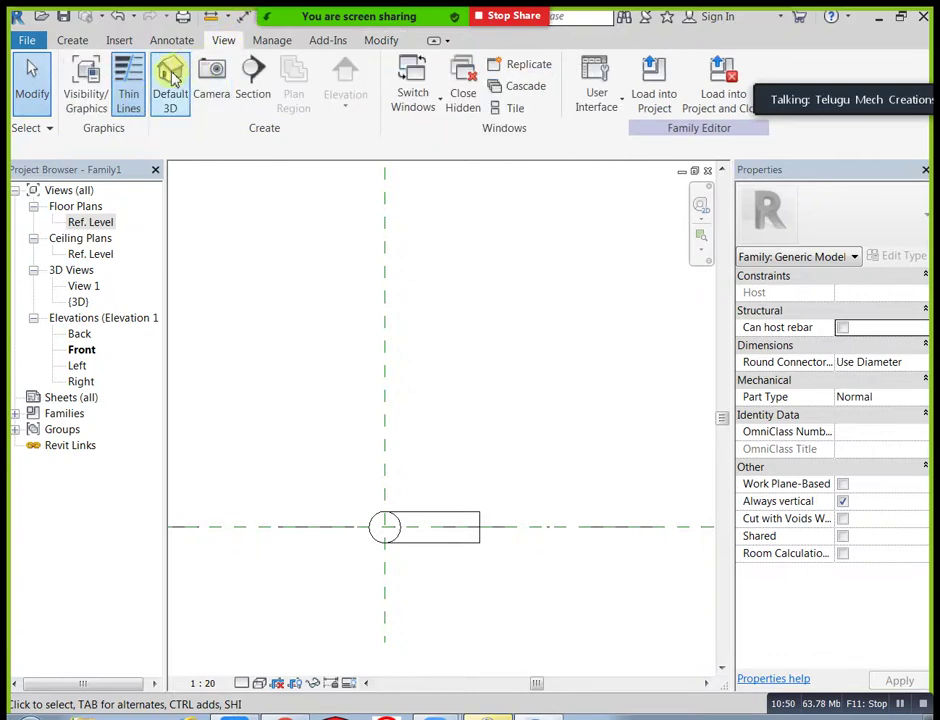
middle_click_drag(438, 418, 297, 388, "shift")
middle_click_drag(384, 430, 330, 420, "shift")
middle_click_drag(487, 466, 497, 513, "shift")
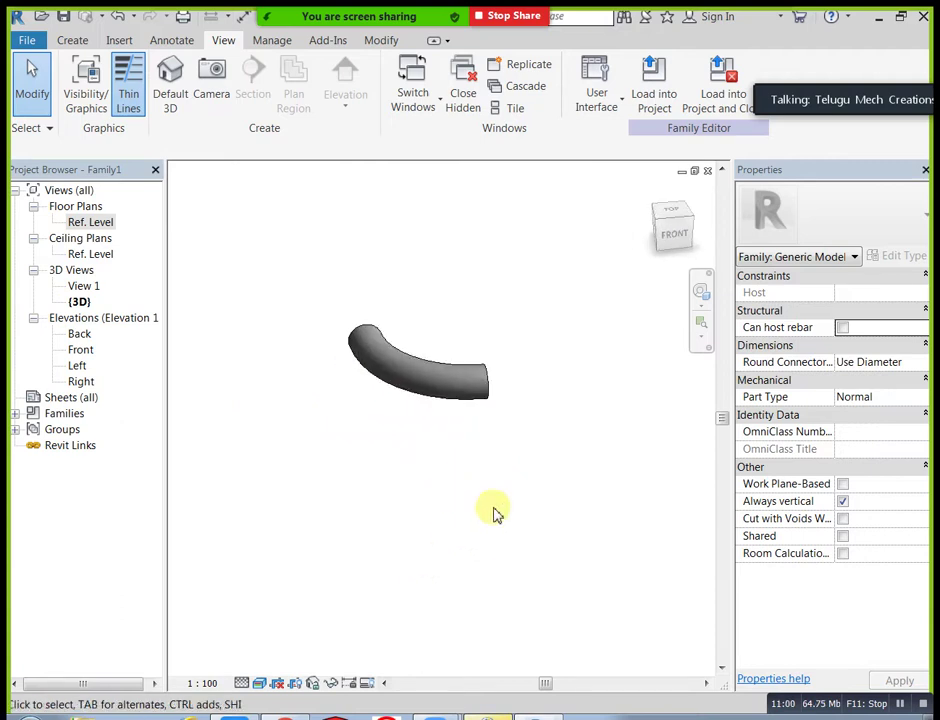
- Delete the curved pipe sweep and return to the Ref. Level plan
left_click(487, 388)
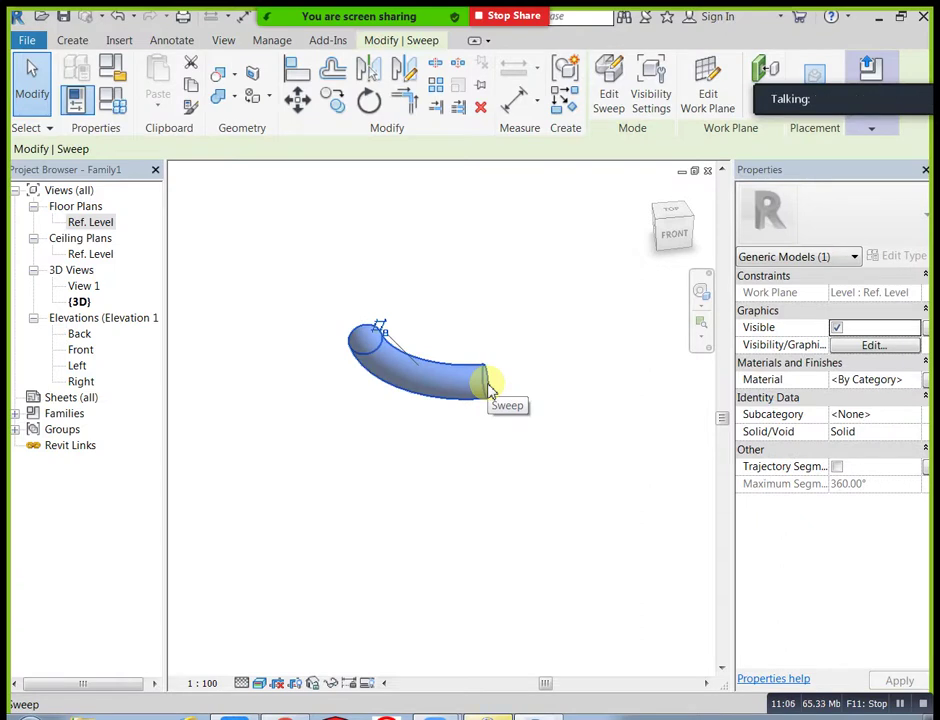
key("Delete")
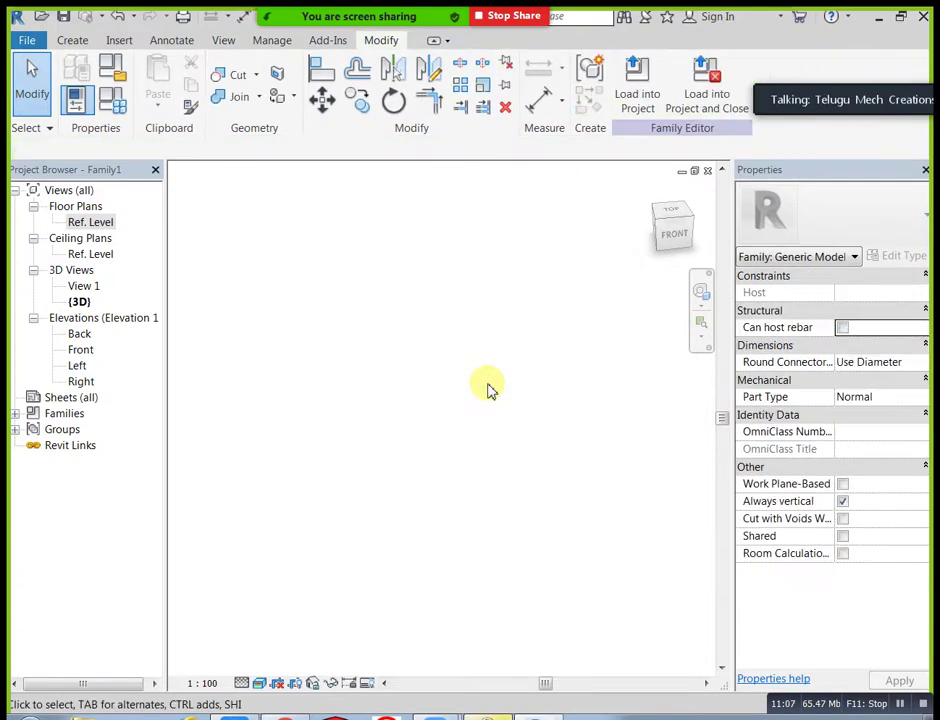
double_click(90, 222)
left_click(72, 40)
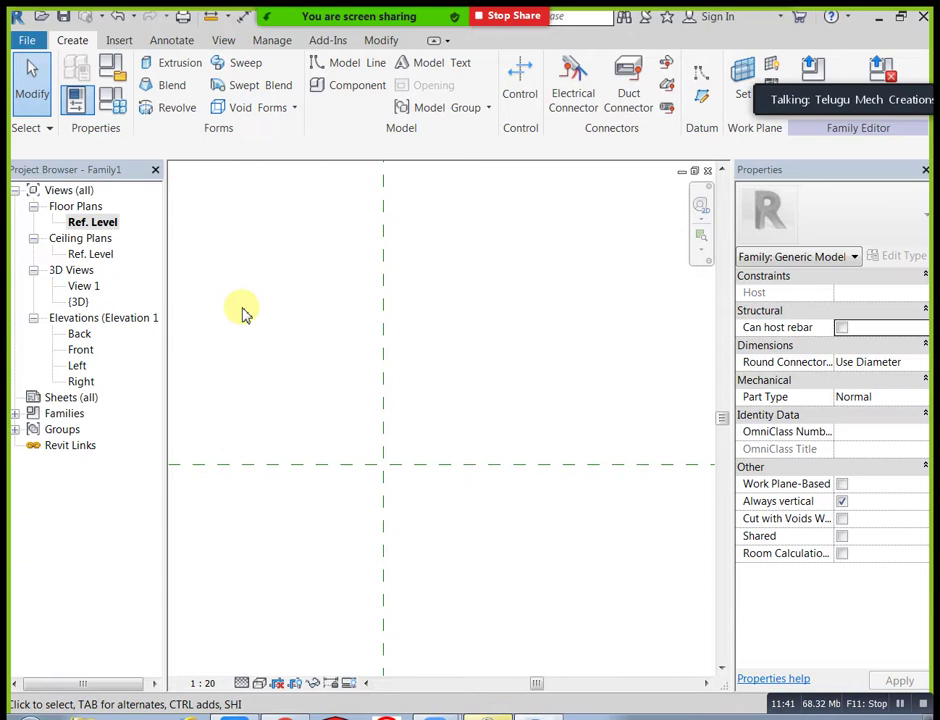
- Start an extrusion and sketch a closed L-shaped outline with inner legs of about 590 and 600 mm, the horizontal leg about 45 mm thick
left_click(180, 63)
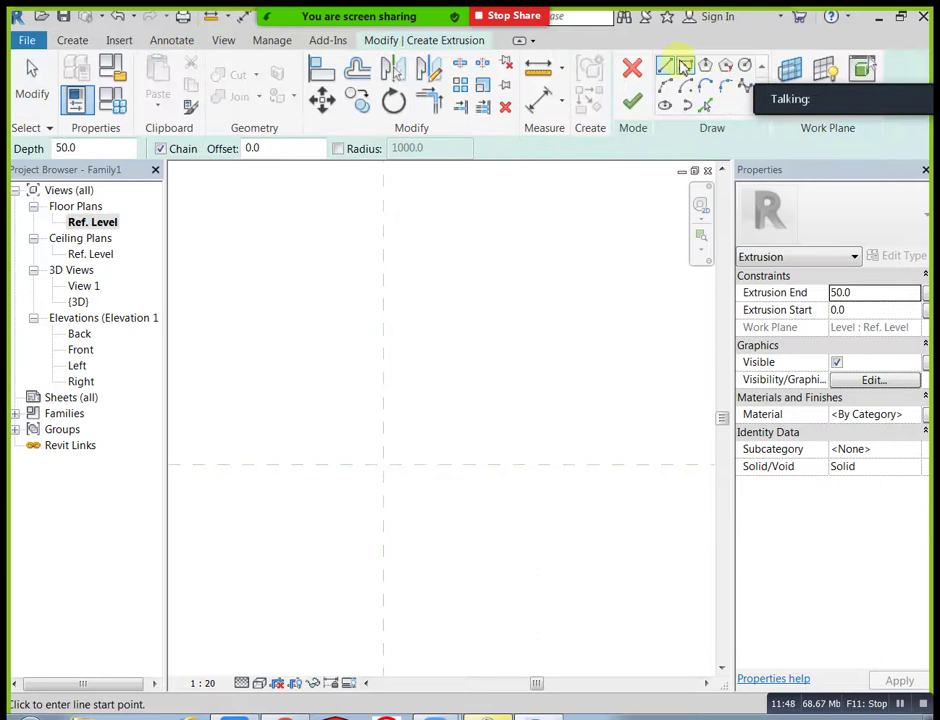
left_click(273, 464)
left_click(520, 464)
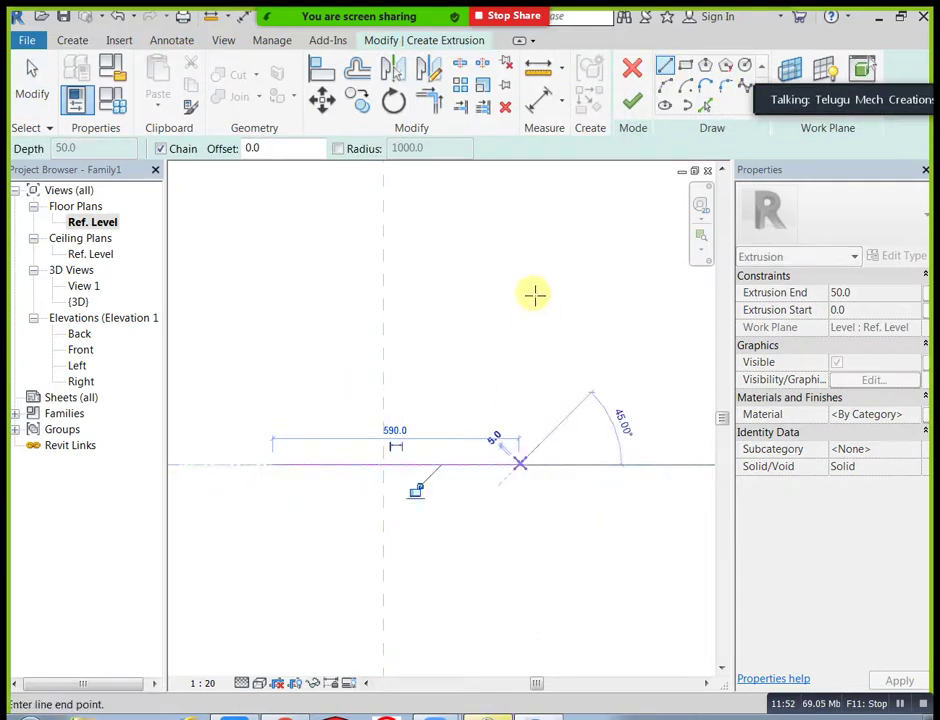
left_click(520, 215)
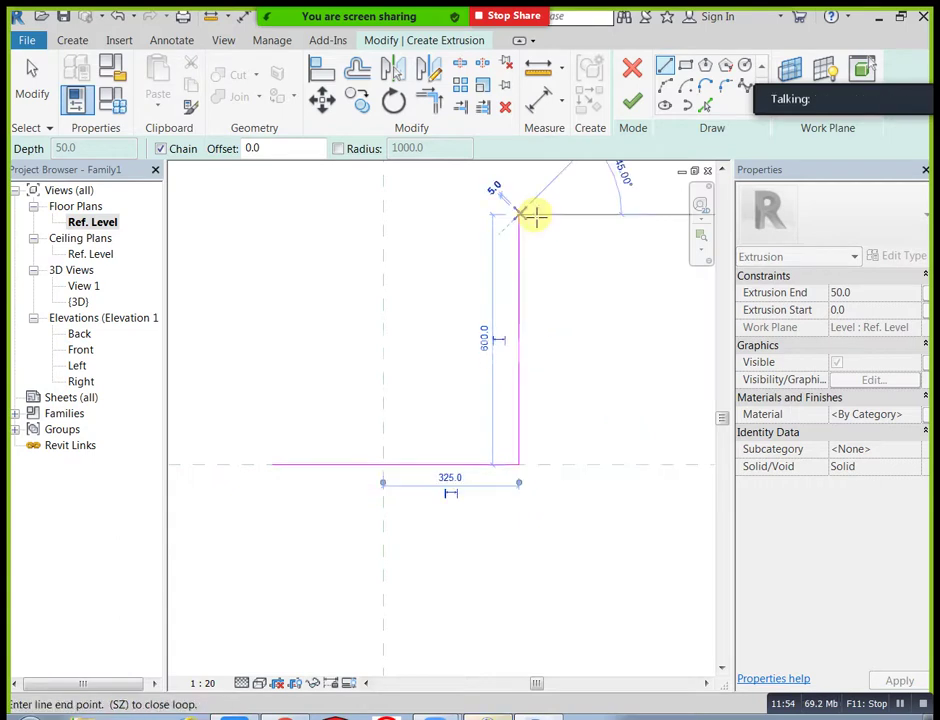
left_click(541, 215)
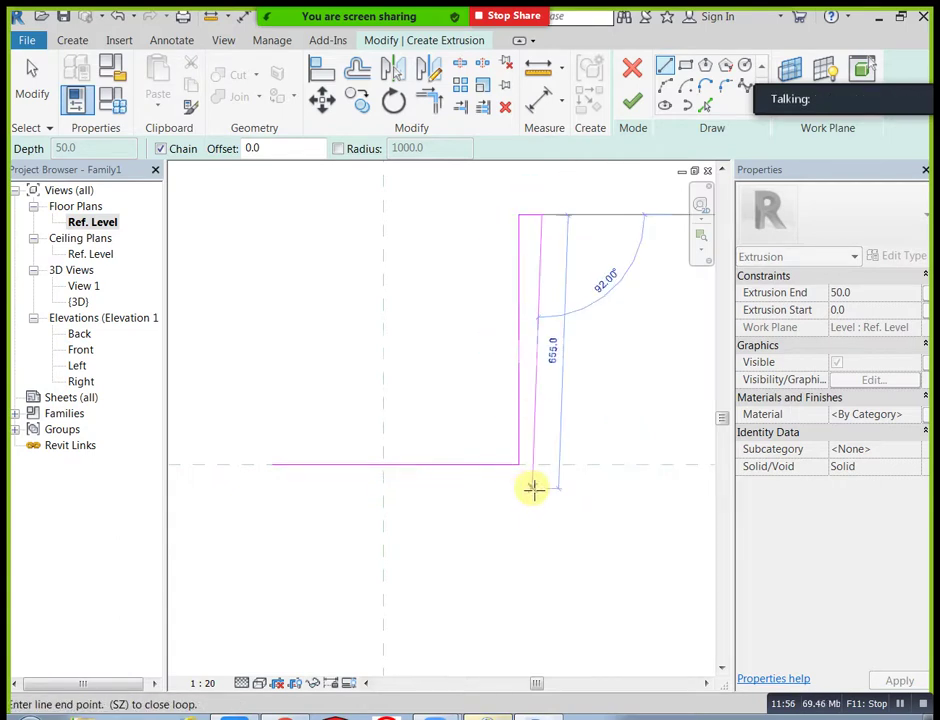
left_click(542, 484)
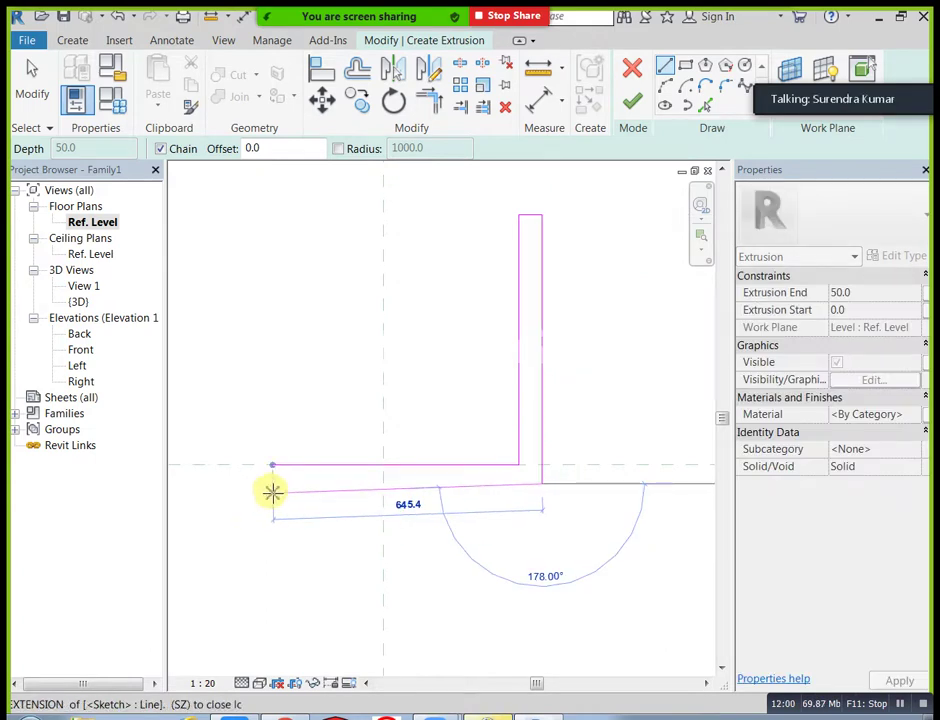
left_click(272, 482)
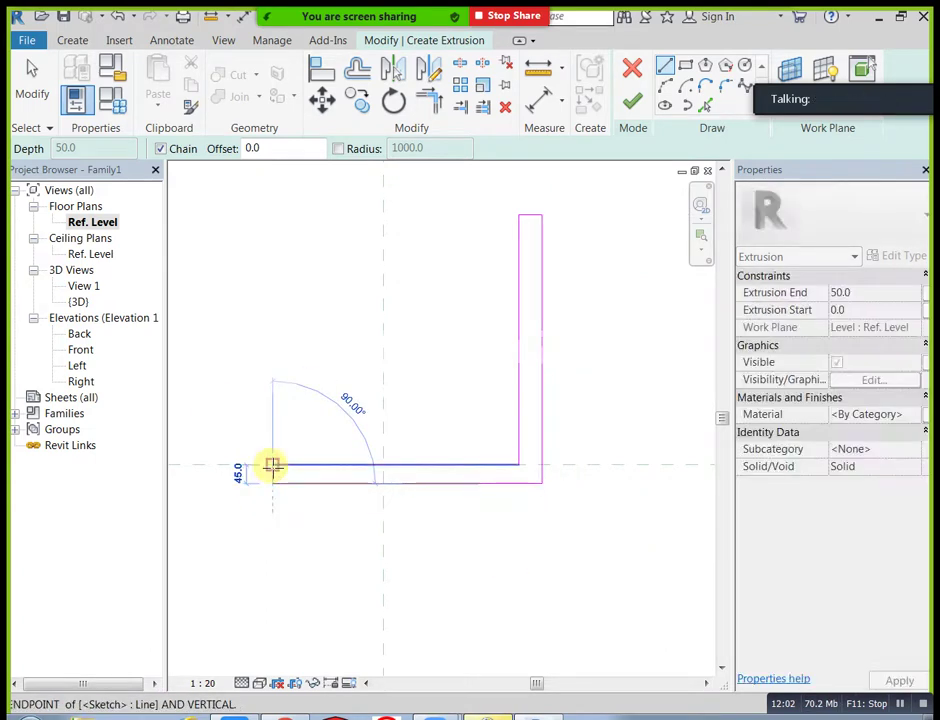
left_click(272, 465)
- Set the extrusion end to 3000 mm and finish the L-shaped extrusion
left_click(874, 298)
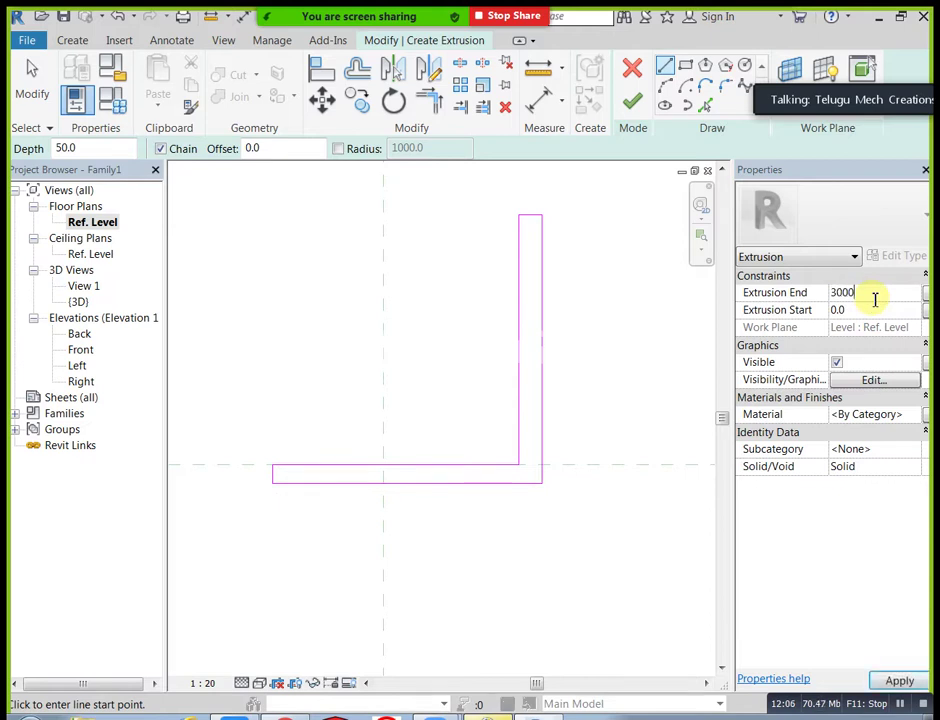
left_click(634, 100)
left_click(590, 377)
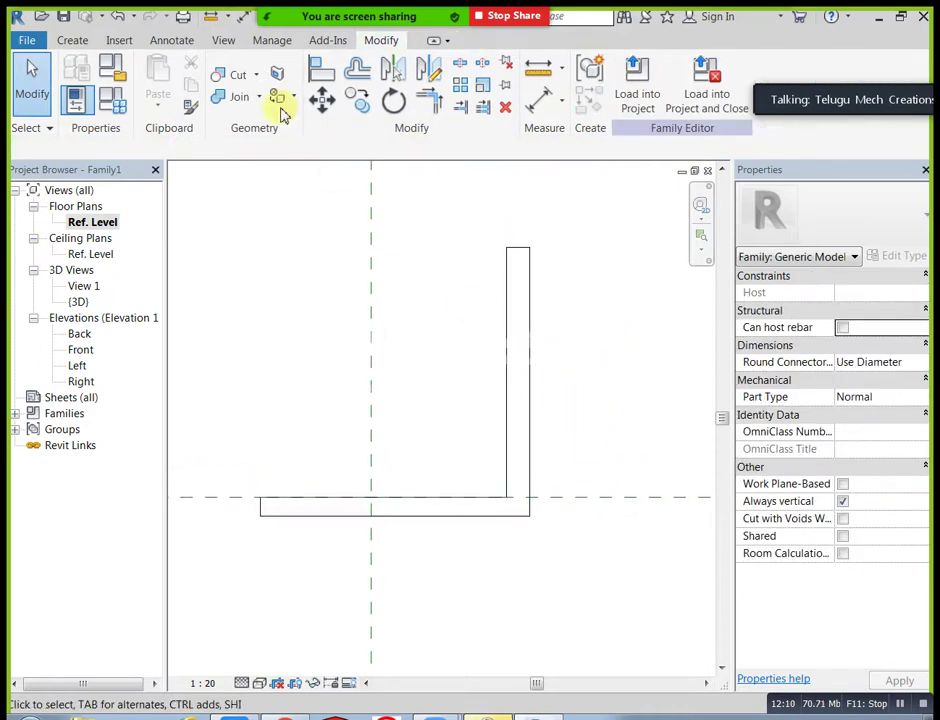
- Lengthen both legs of the L-shaped extrusion by pulling their end faces outward in the default 3D view
left_click(225, 42)
left_click(170, 78)
middle_click_drag(514, 535, 552, 553, "shift")
left_click(484, 336)
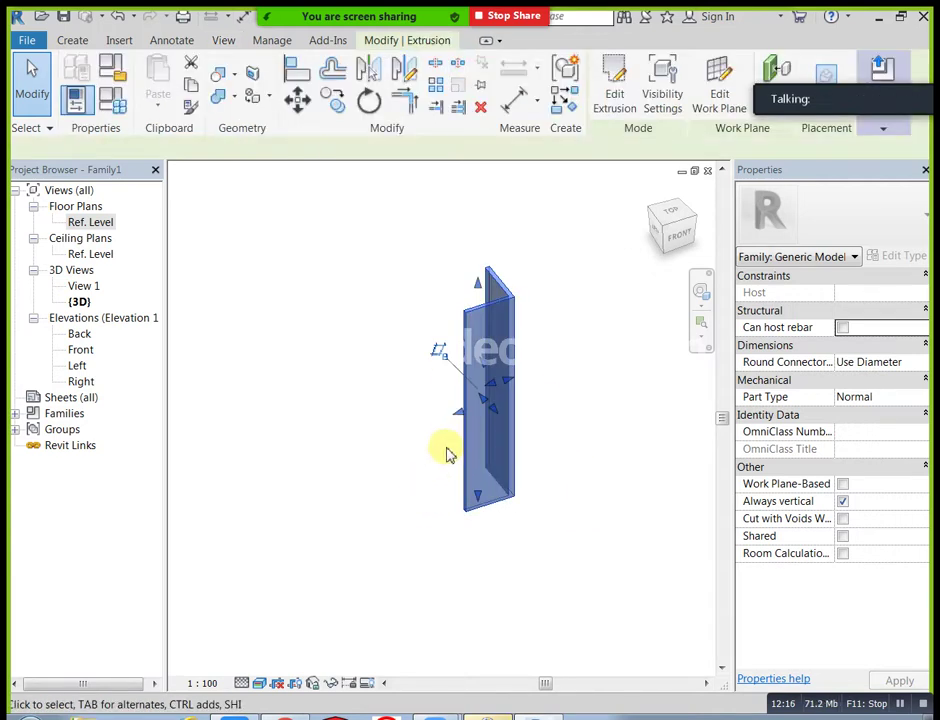
left_click_drag(458, 416, 352, 453)
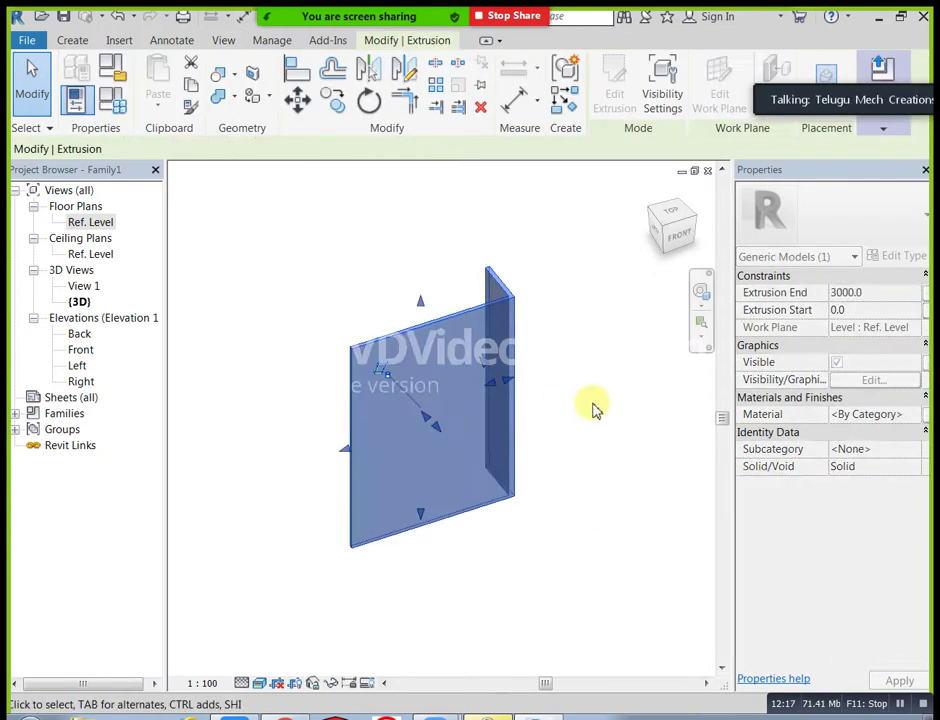
middle_click_drag(595, 404, 510, 462, "shift")
left_click_drag(501, 447, 578, 406)
left_click(516, 560)
- Lengthen the front leg of the L-shaped extrusion further at its free end, and return to the Ref. Level plan
middle_click_drag(516, 560, 494, 343, "shift")
left_click(392, 424)
left_click_drag(329, 432, 245, 448)
left_click(409, 590)
double_click(100, 224)
scroll(414, 400, "down", 4)
middle_click_drag(424, 422, 485, 489)
scroll(484, 487, "down", 1)
middle_click_drag(377, 438, 434, 449)
scroll(348, 505, "up", 1)
middle_click_drag(353, 506, 390, 519)
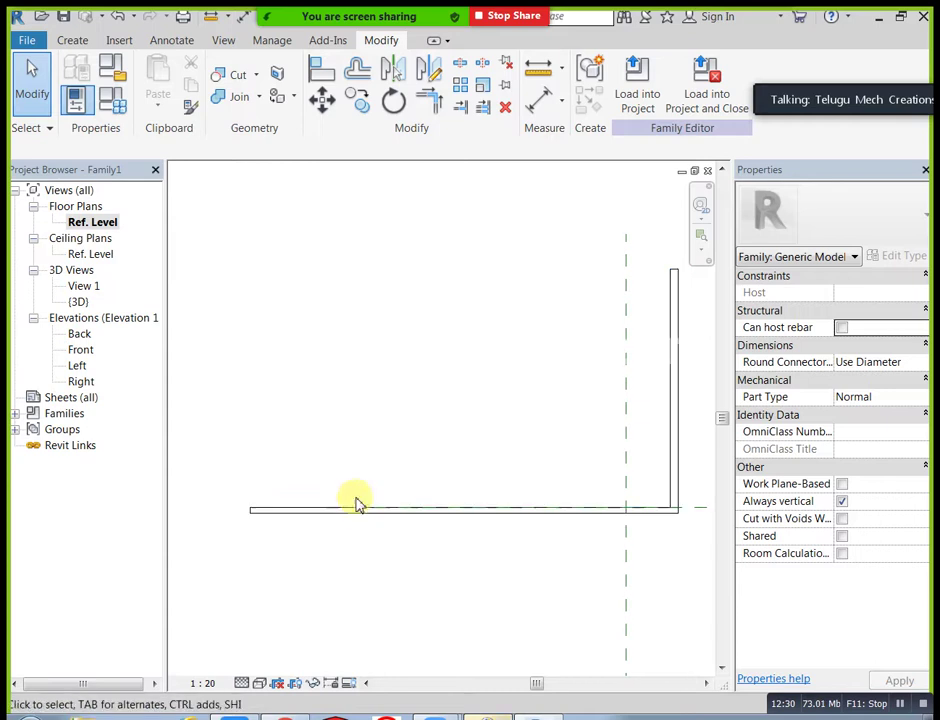
- Start a sweep, sketch its path by picking the two outer edges of the L-shaped extrusion, and finish the path
left_click(76, 40)
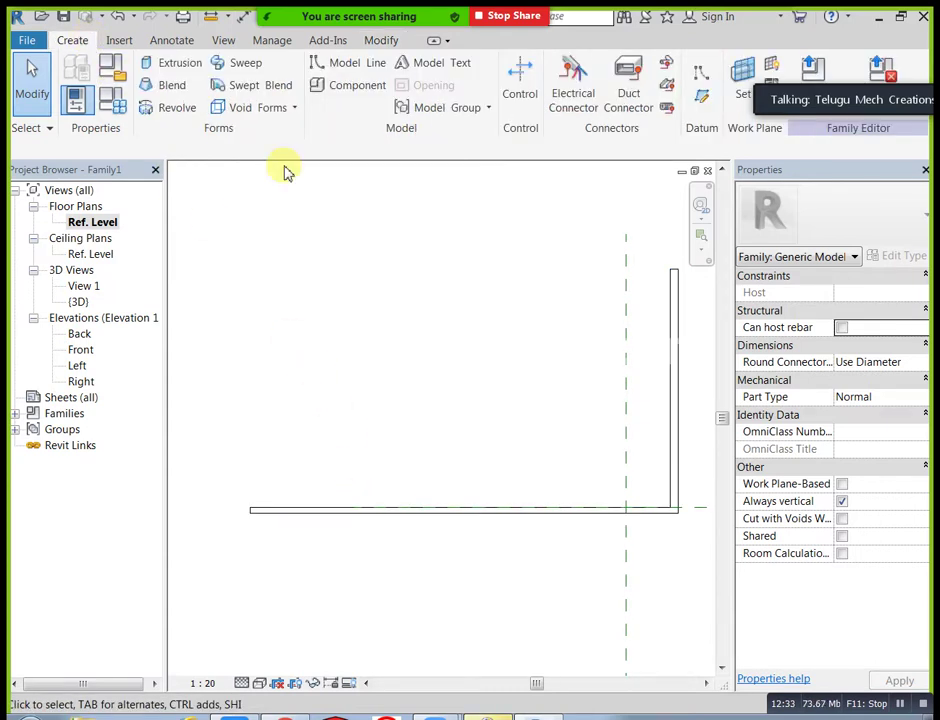
left_click(241, 63)
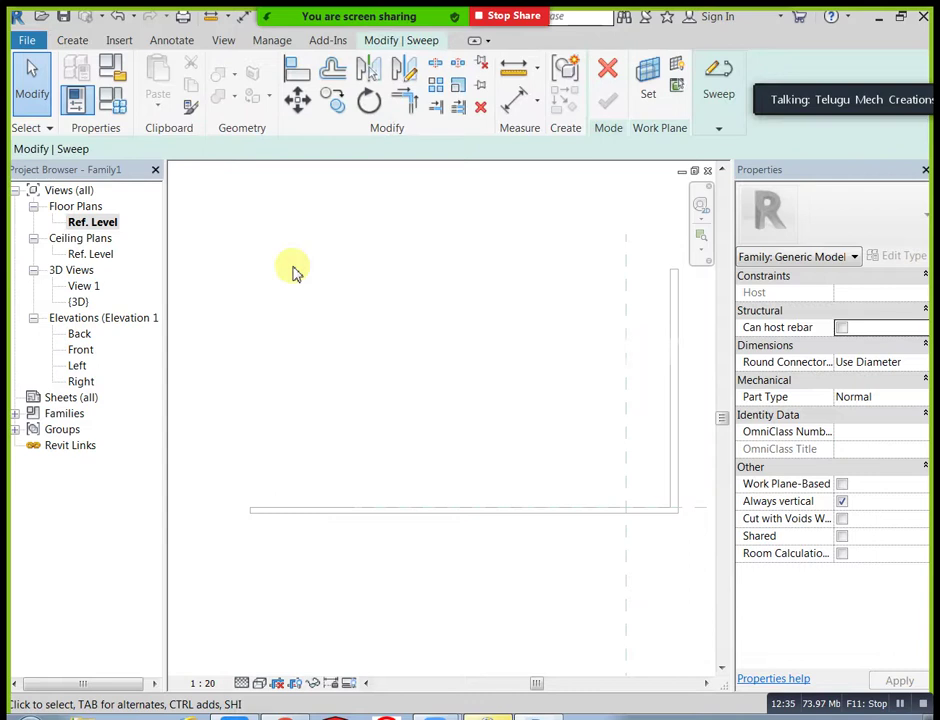
left_click(710, 122)
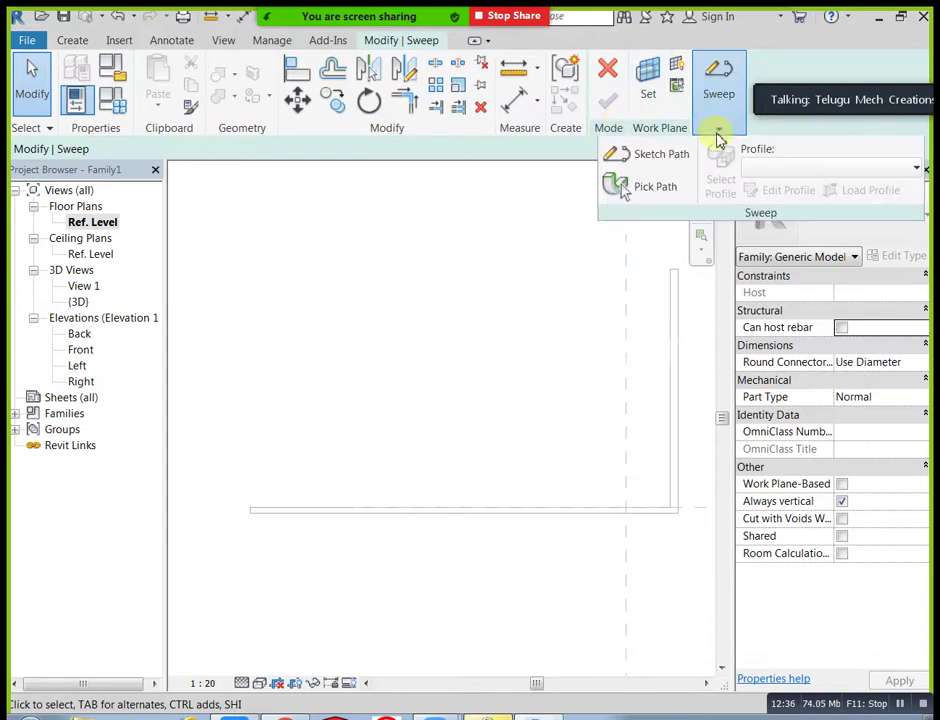
left_click(664, 157)
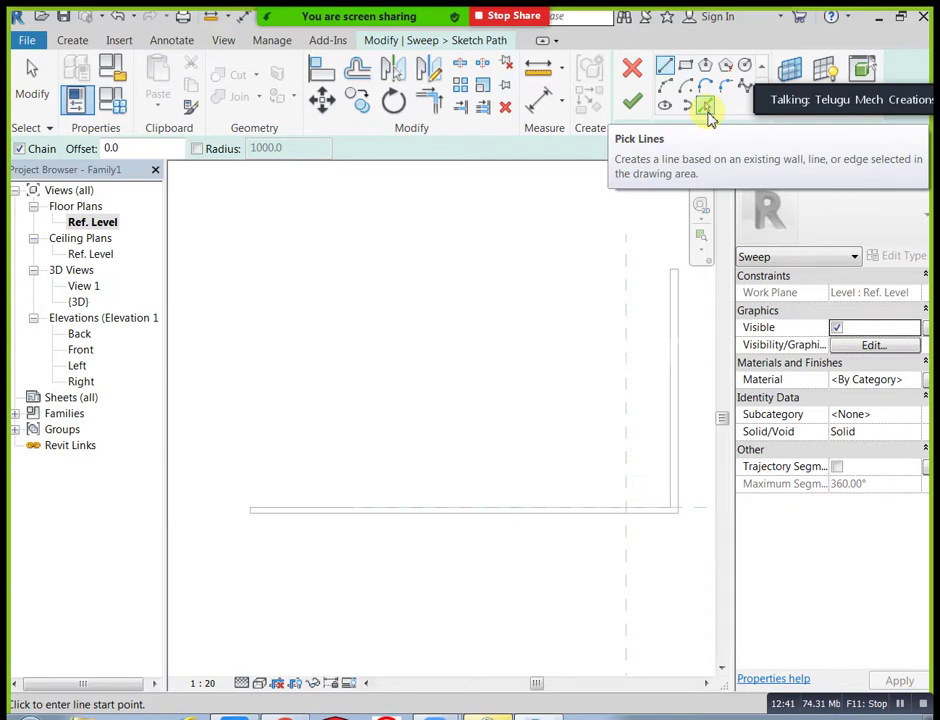
left_click(707, 112)
left_click(530, 516)
left_click(677, 420)
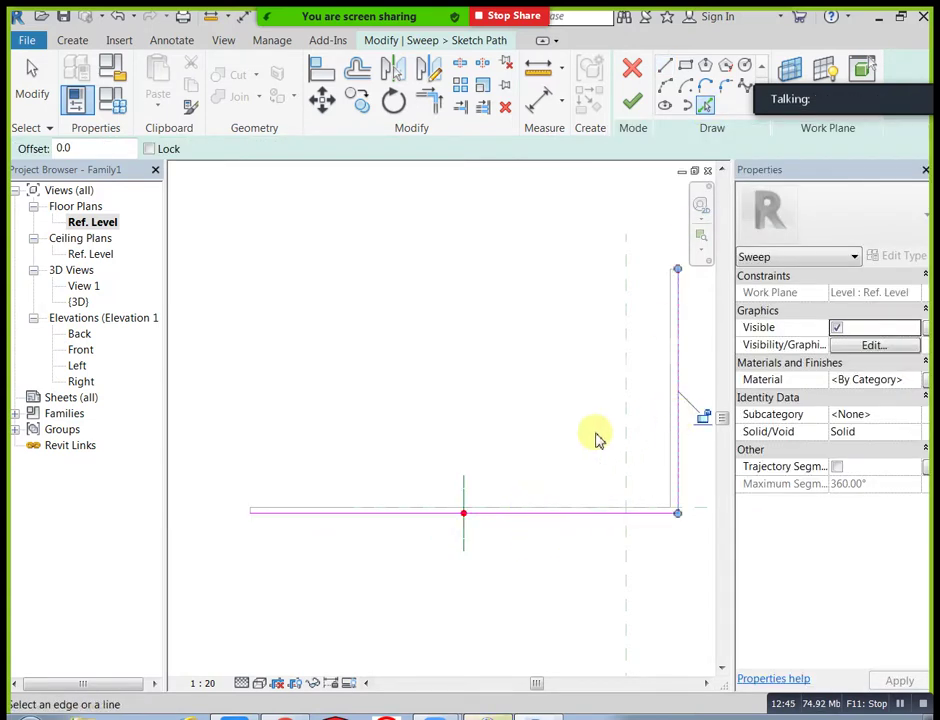
left_click(633, 104)
- Edit the sweep profile in the Left elevation and fit the view
left_click(715, 100)
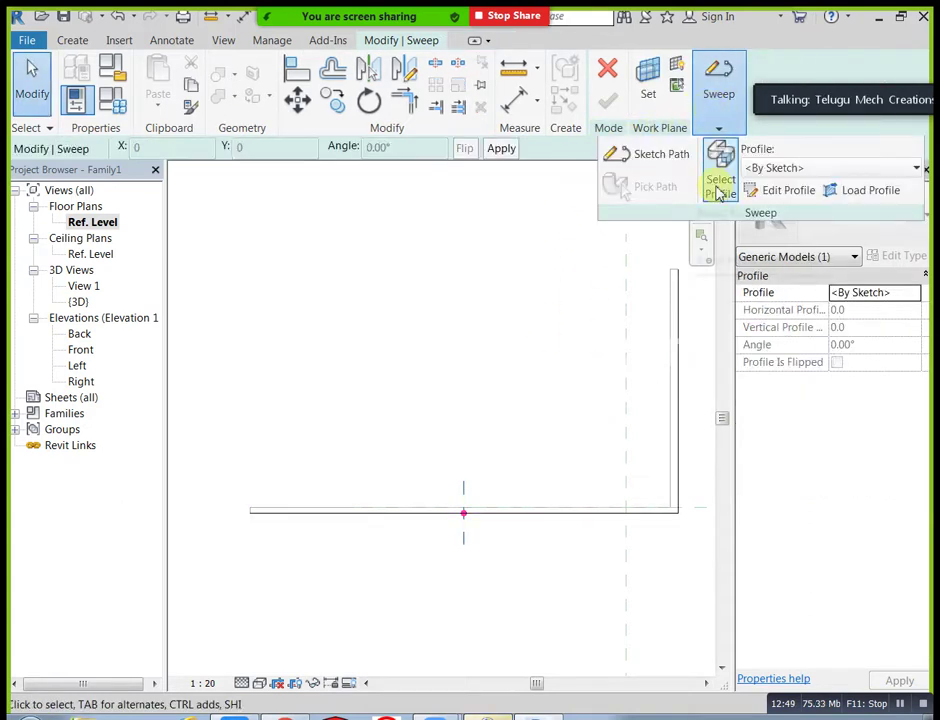
left_click(752, 190)
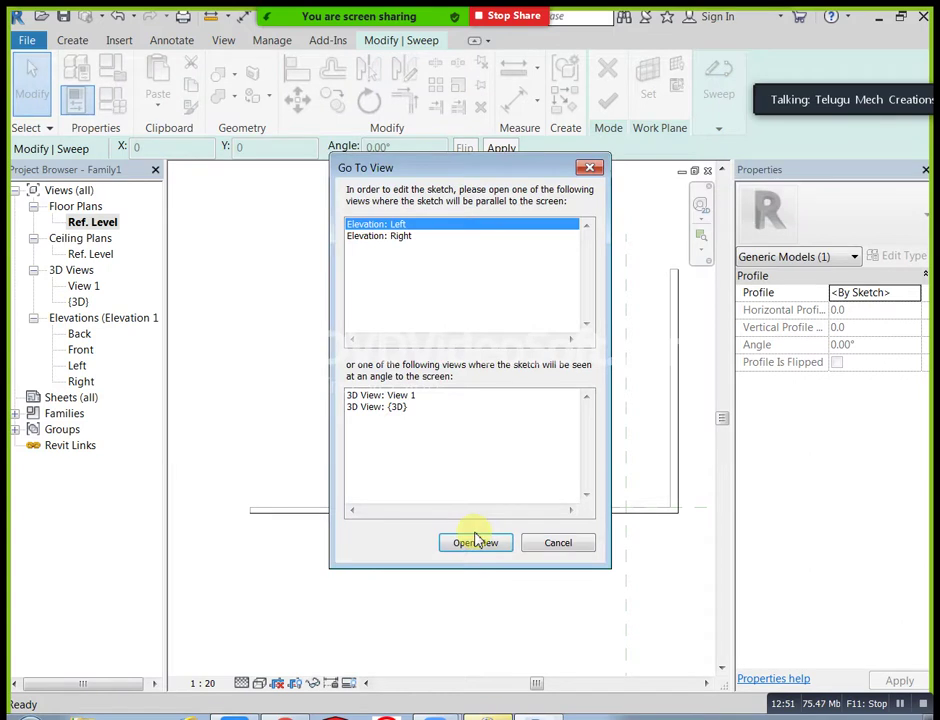
left_click(476, 543)
key("z")
key("a")
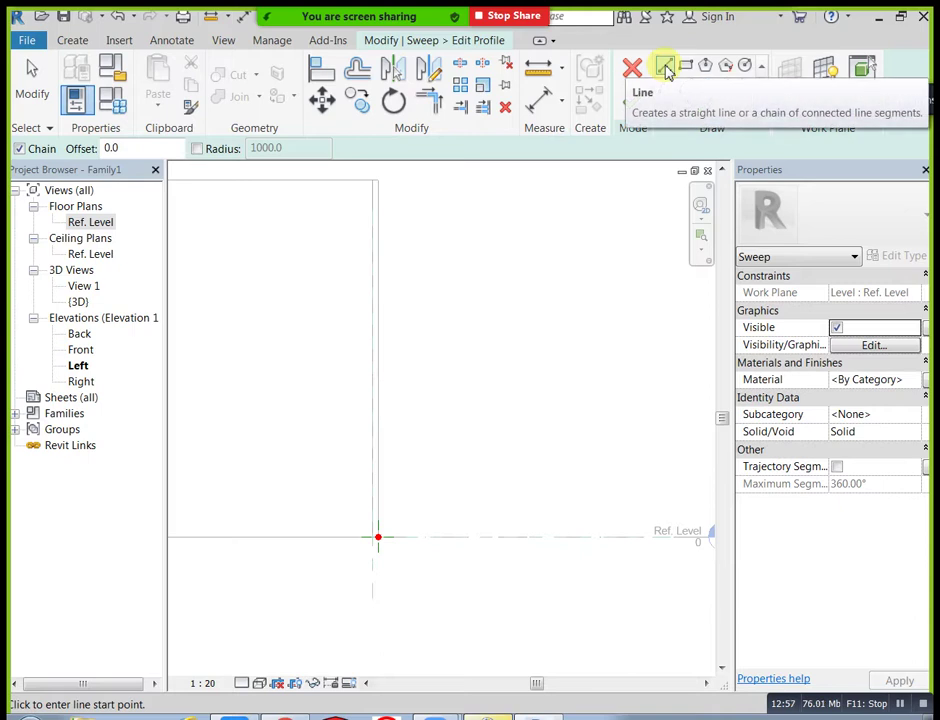
- Draw a closed profile from the path point with a 200 mm base, 40 mm steps and a sloped line up to the wall face
scroll(388, 583, "up", 2)
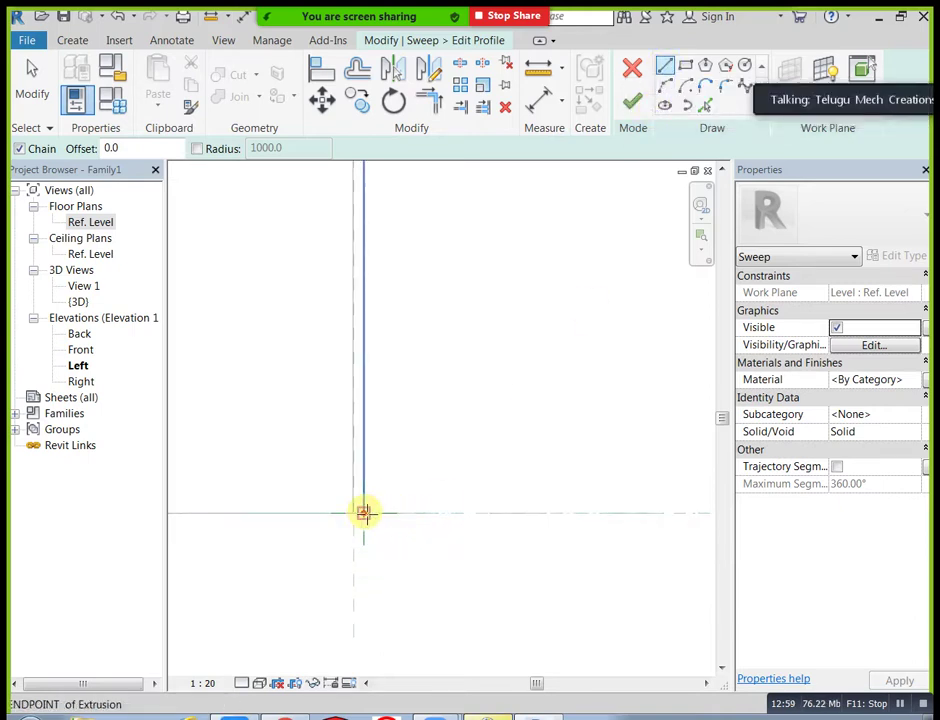
left_click(363, 513)
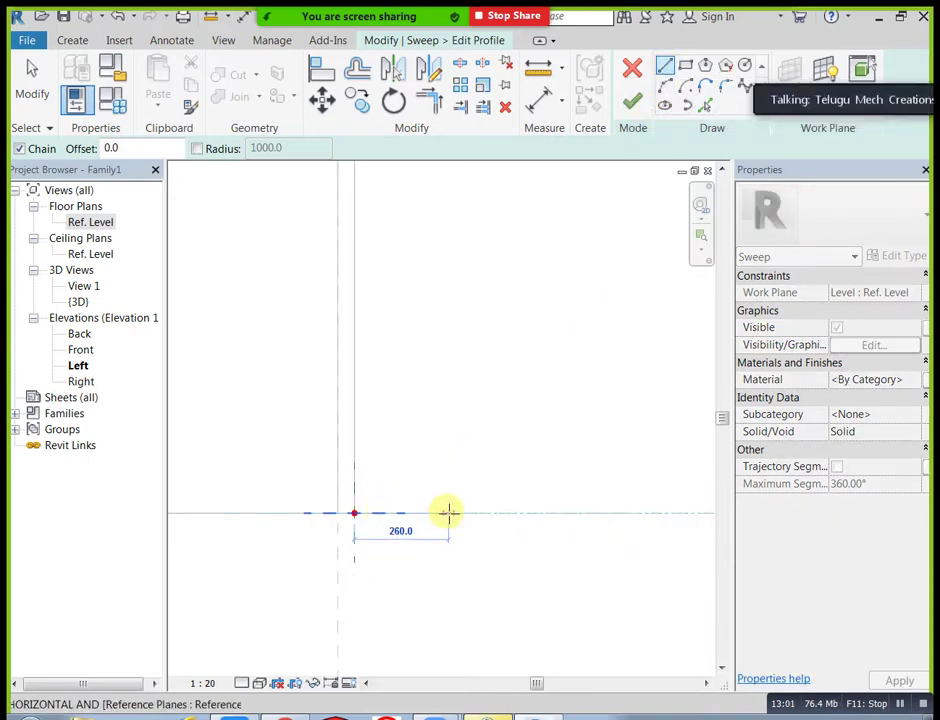
left_click(426, 512)
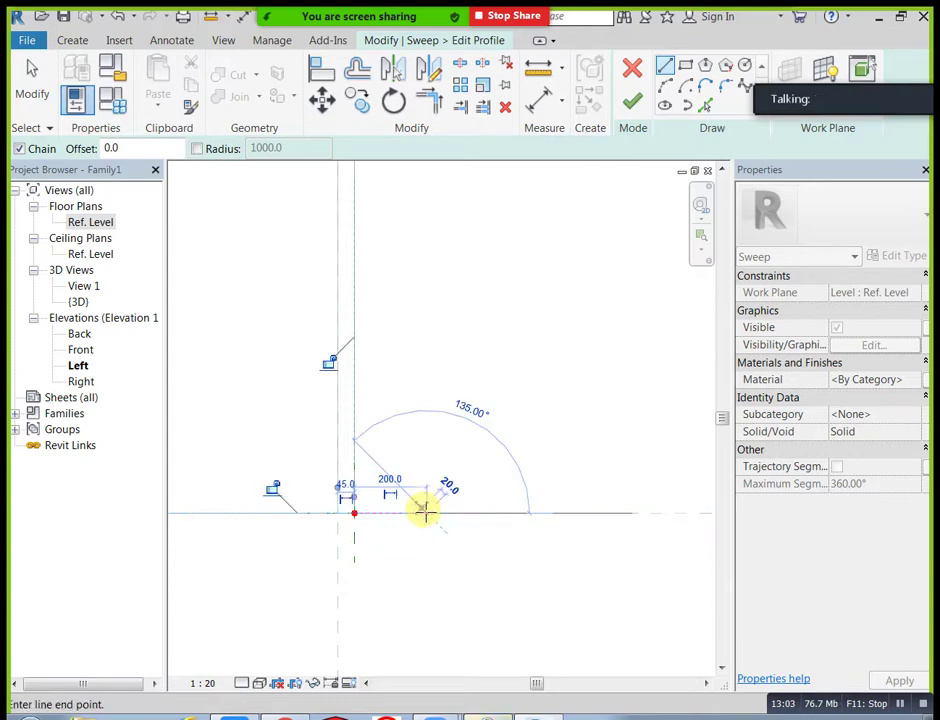
left_click(426, 498)
left_click(412, 498)
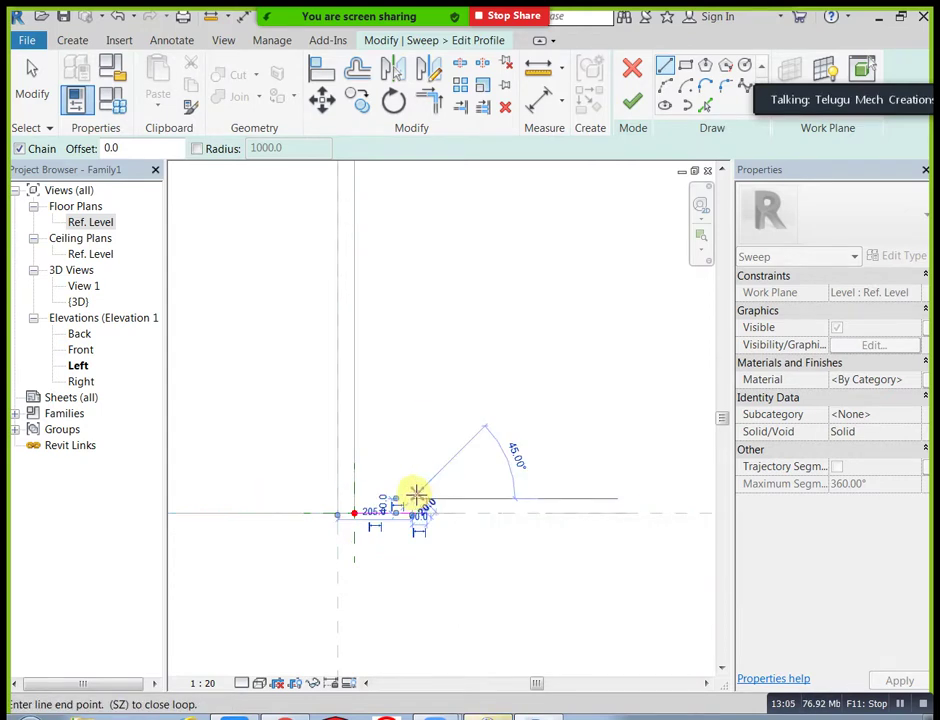
left_click(412, 484)
left_click(398, 484)
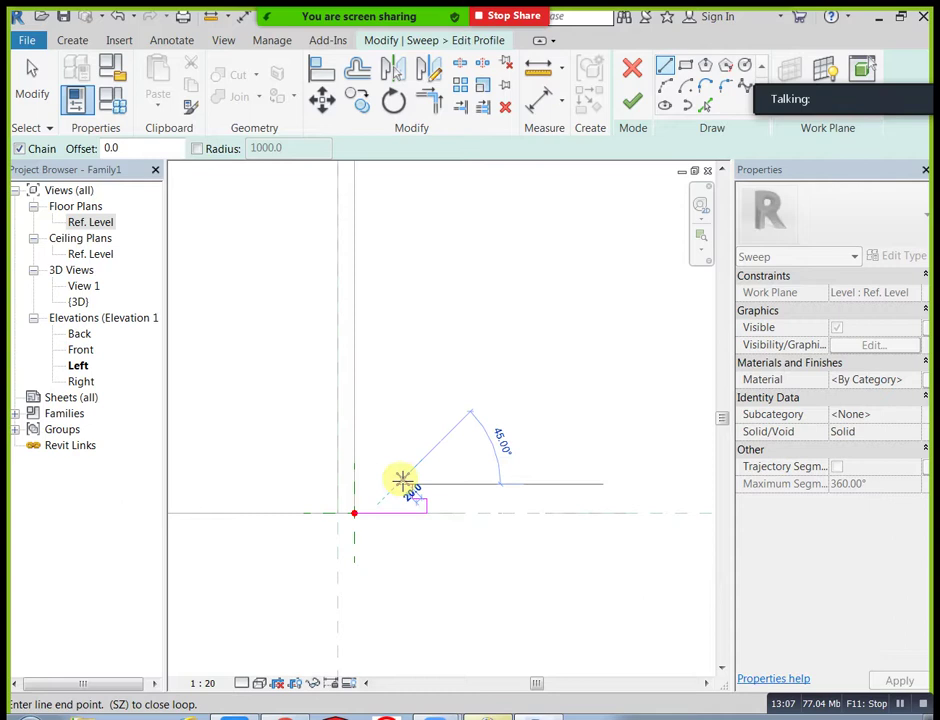
left_click(397, 468)
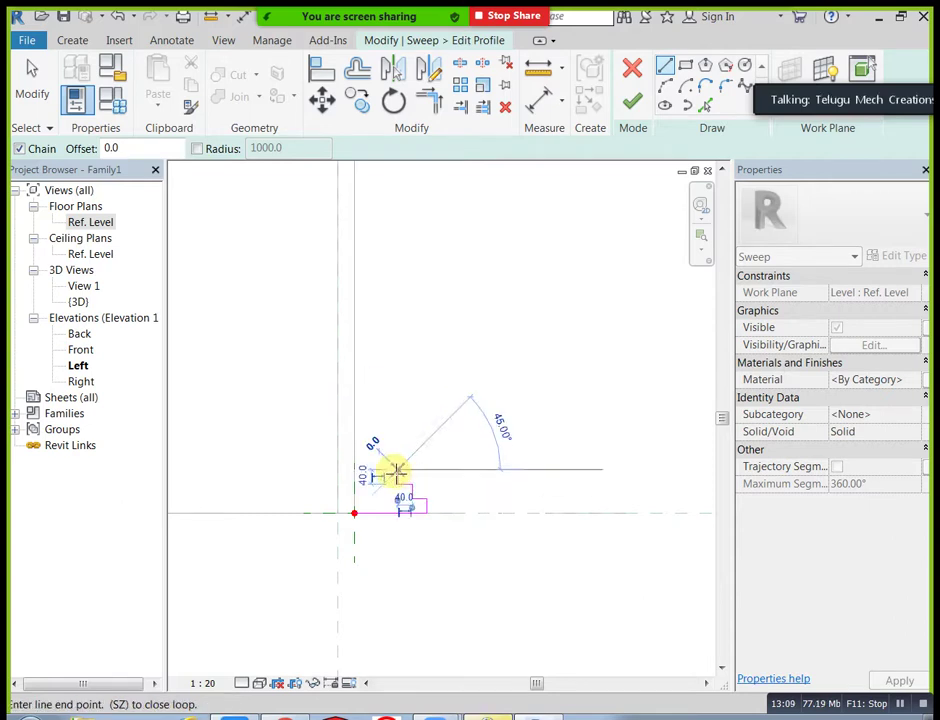
left_click(357, 434)
left_click(353, 512)
key("Escape")
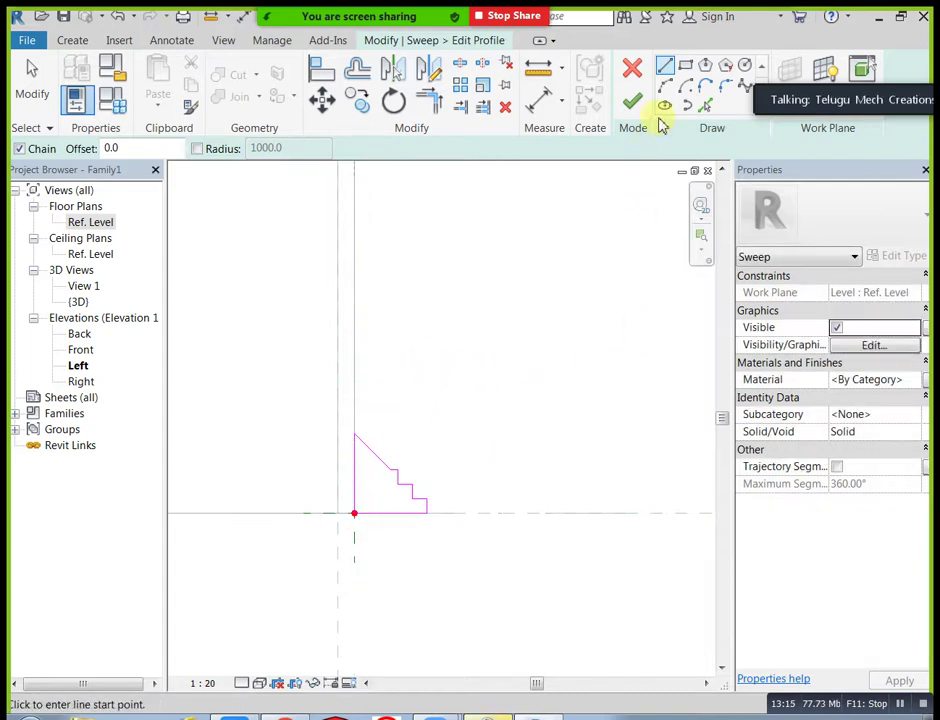
- Replace the profile's sloped line with a concave start-end-radius arc between the same endpoints
left_click(664, 88)
scroll(346, 483, "up", 4)
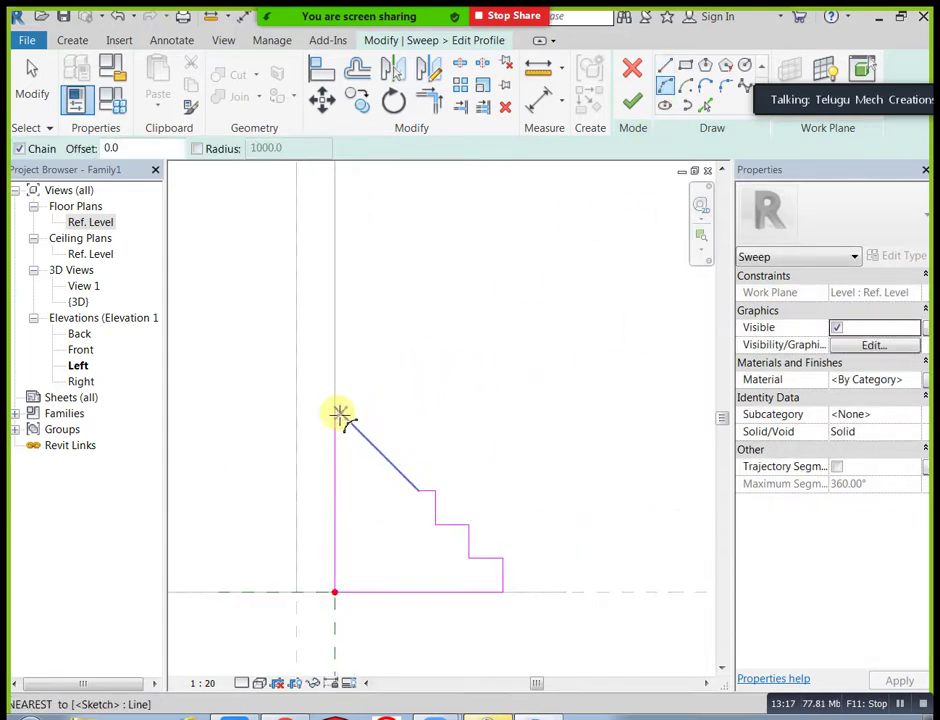
left_click(334, 408)
left_click(420, 491)
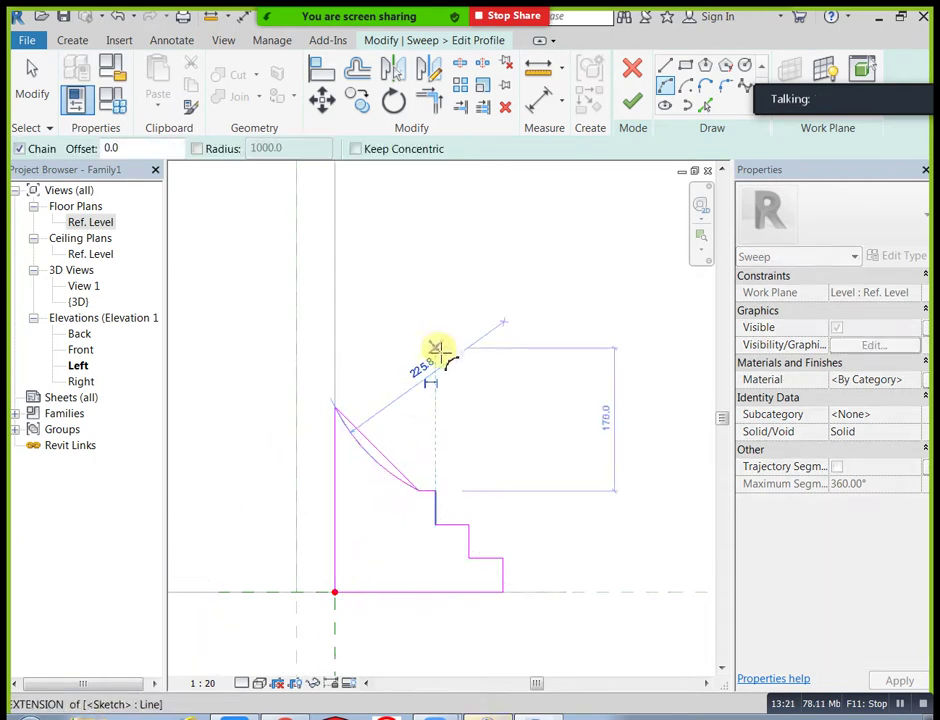
left_click(430, 402)
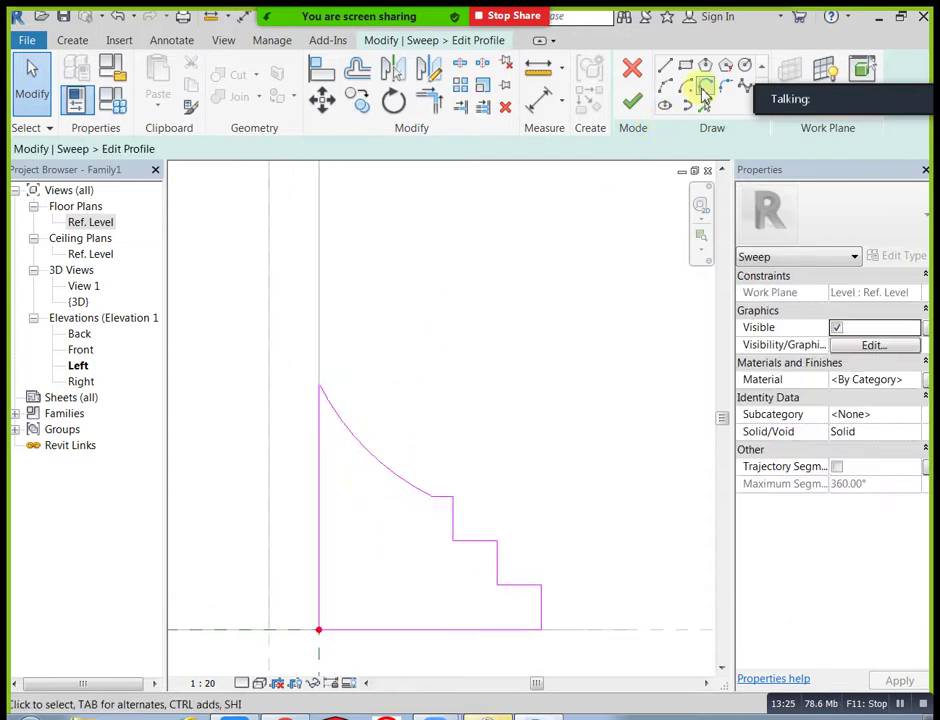
- Round the profile's top corner between the vertical line and the arc with a fillet of about 5 mm radius
left_click(724, 86)
left_click(319, 400)
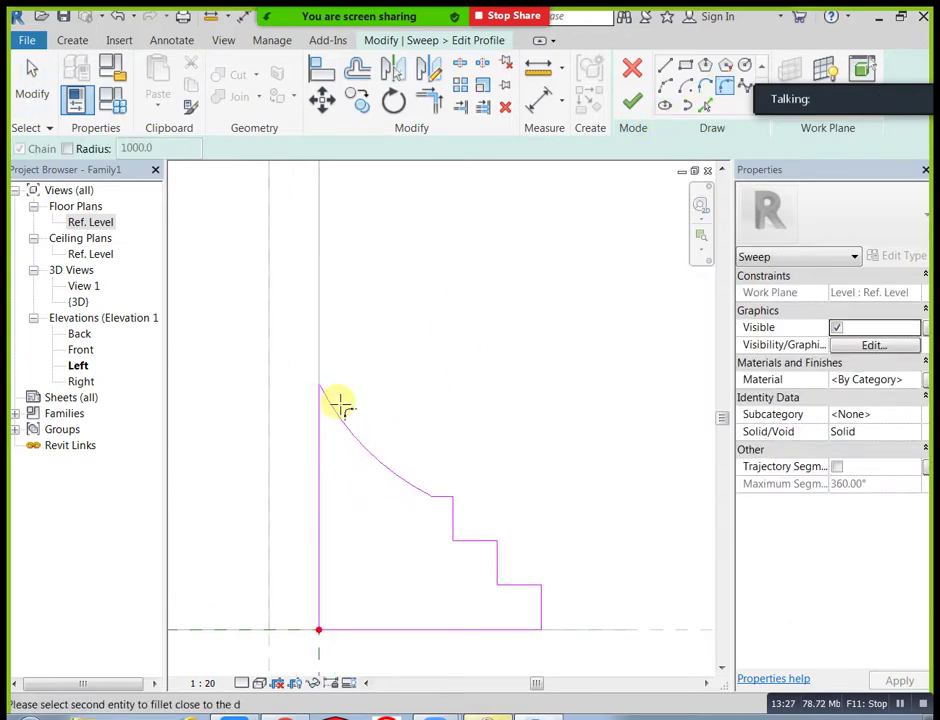
left_click(325, 403)
left_click(325, 405)
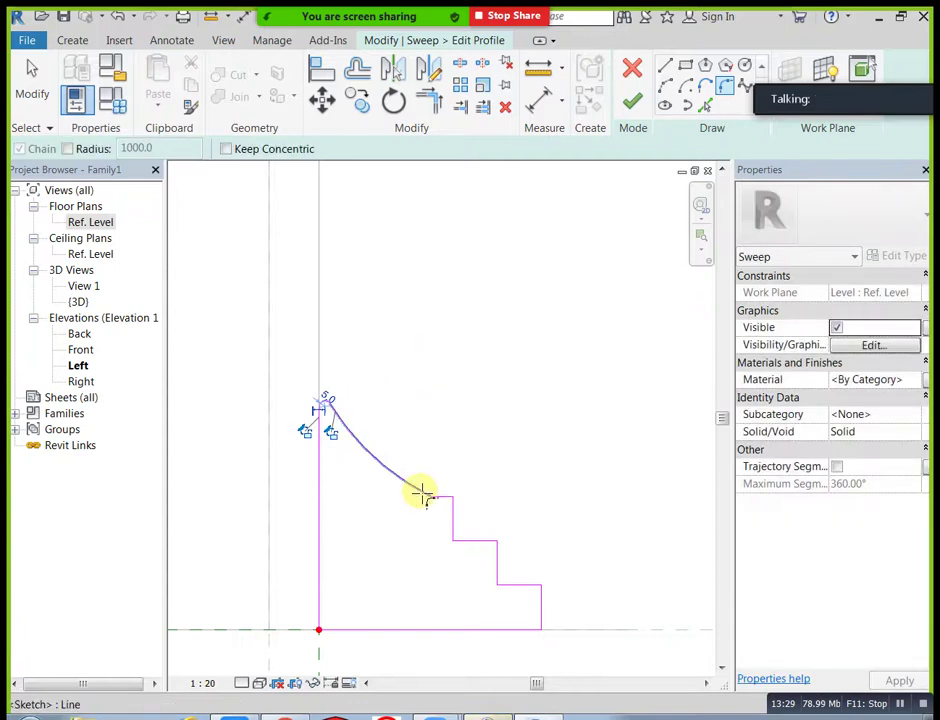
left_click(427, 496)
left_click(437, 498)
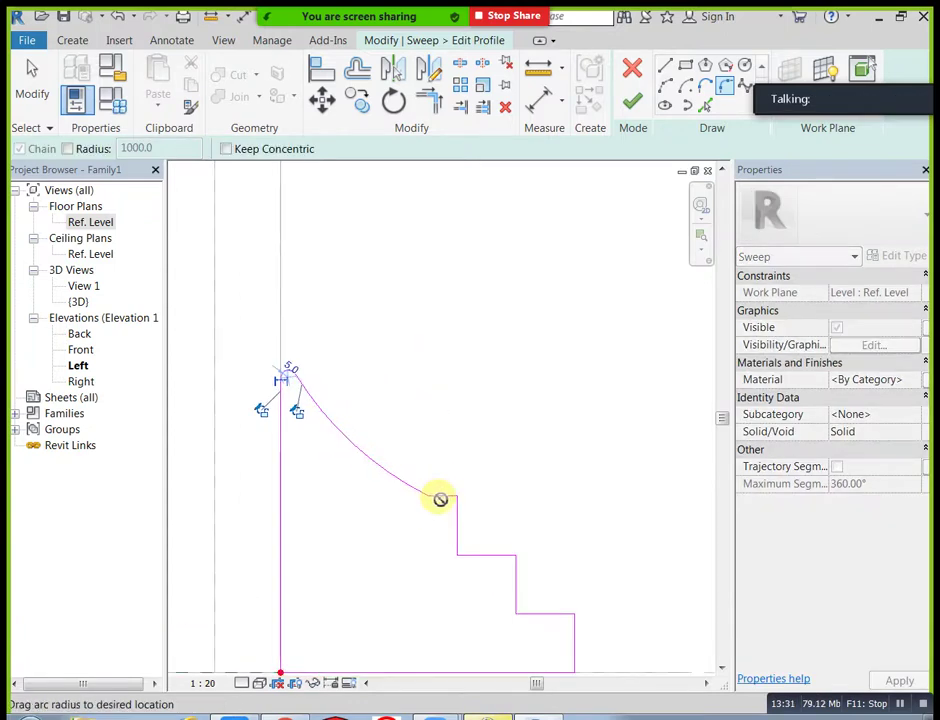
scroll(429, 495, "up", 3)
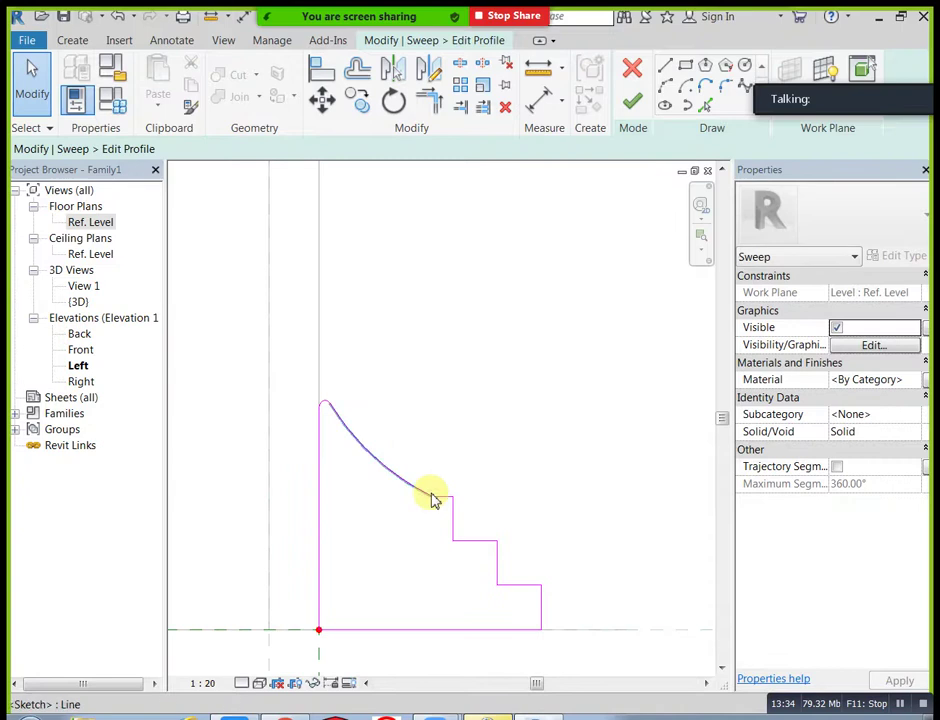
- Fillet the junction of the profile's concave arc and the uppermost step's horizontal edge with a radius of about 57 mm
scroll(430, 497, "up", 4)
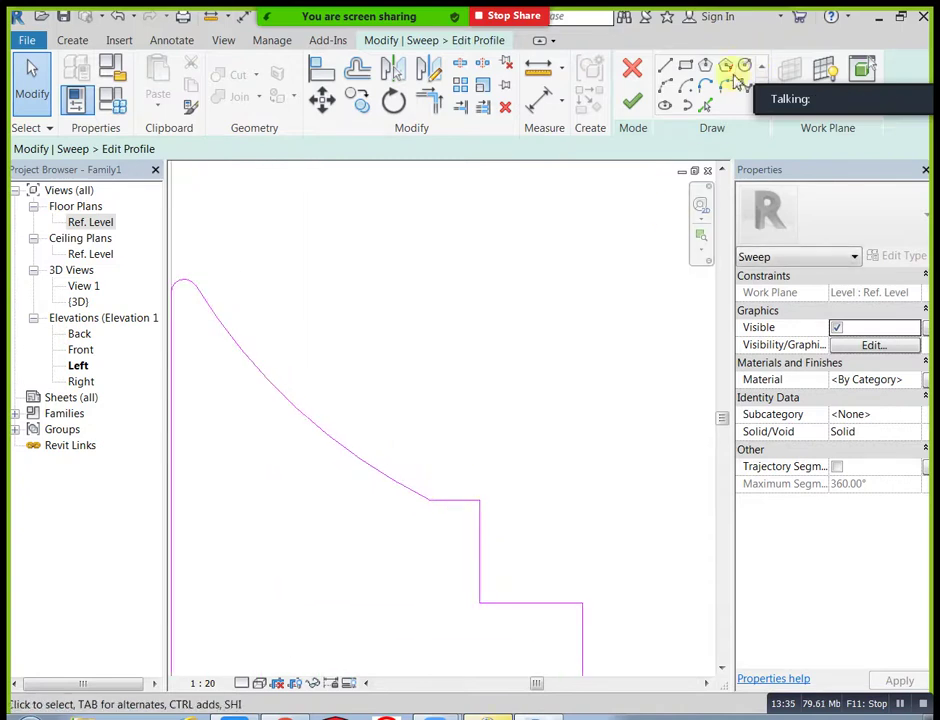
left_click(725, 86)
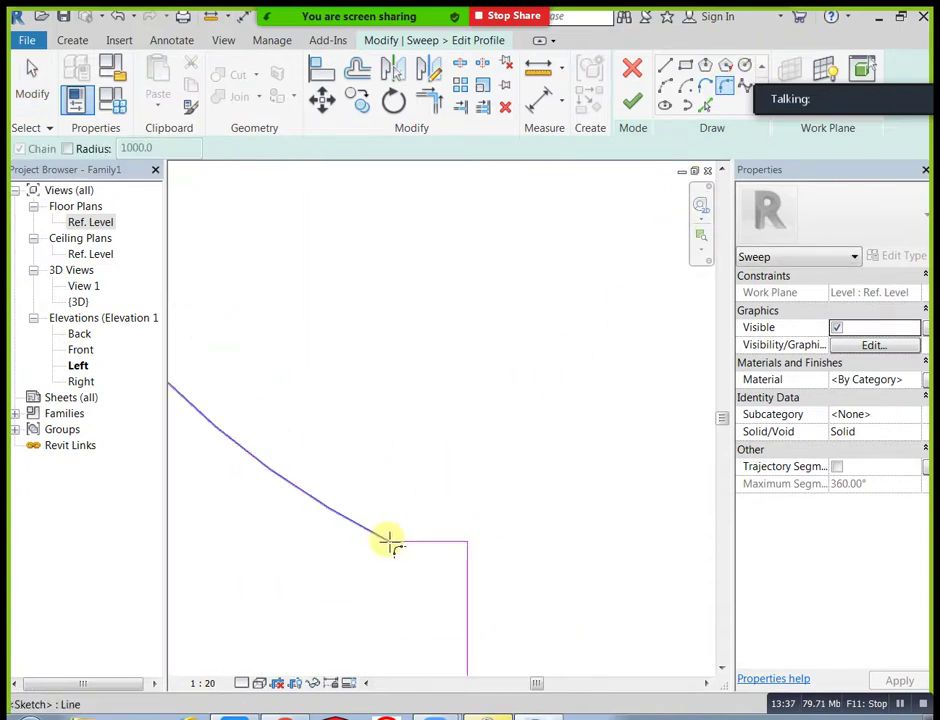
left_click(388, 540)
left_click(396, 543)
left_click(395, 540)
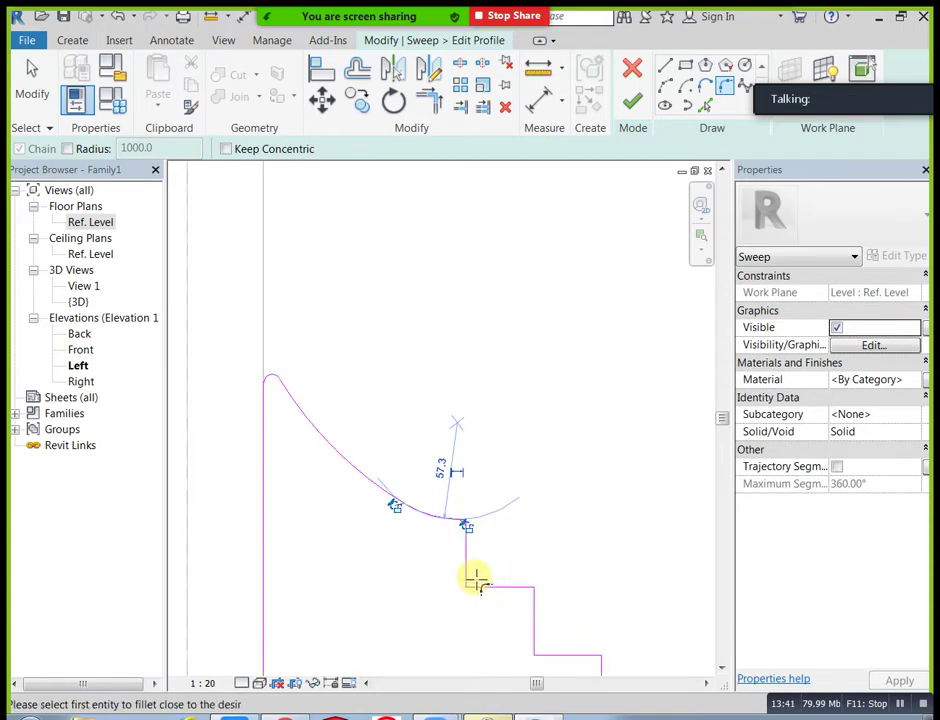
- Round the inner corners of the two profile steps with fillets of about 25 mm radius each
left_click(469, 574)
left_click(481, 588)
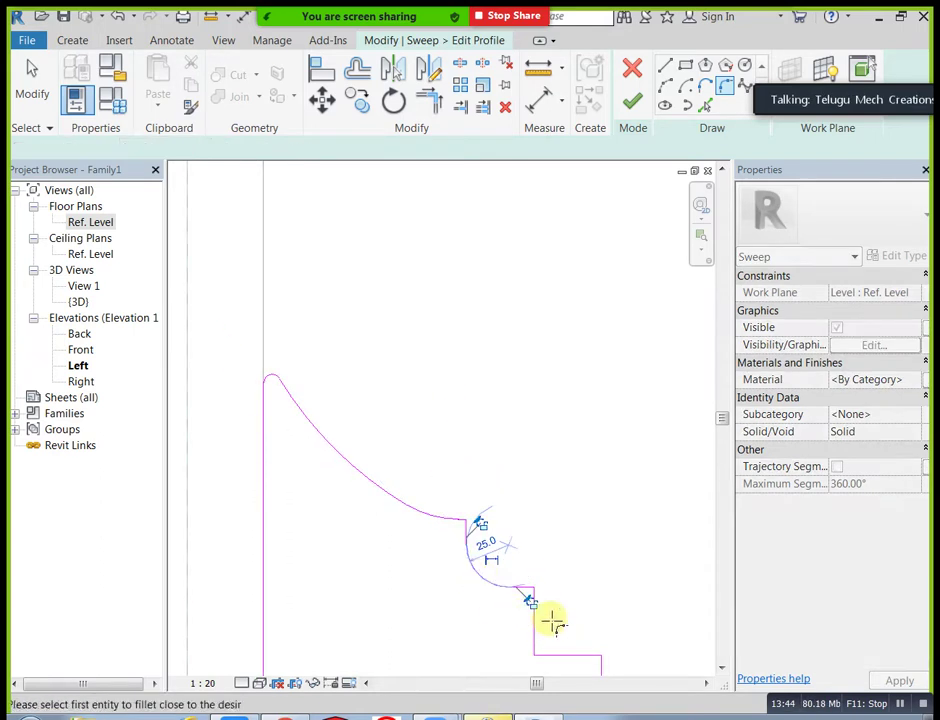
middle_click_drag(550, 621, 571, 457)
left_click(537, 483)
left_click(558, 502)
left_click(573, 537)
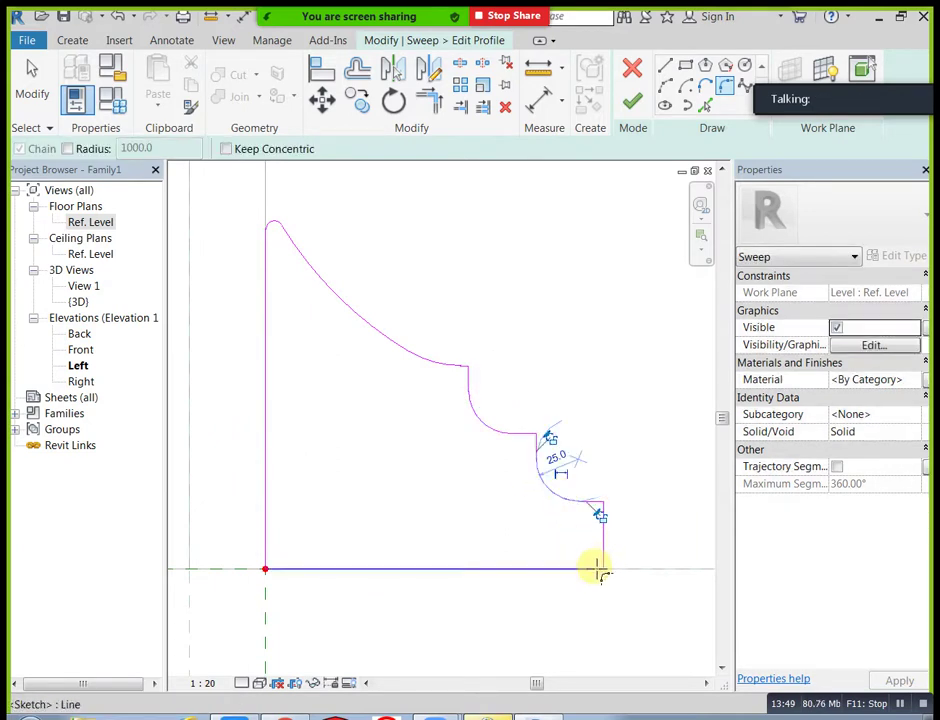
- Round the lowest step's lower outer corner with a fillet of about 15 mm radius and its upper outer corner with a smaller fillet
left_click(598, 568)
left_click(598, 568)
scroll(634, 433, "down", 2)
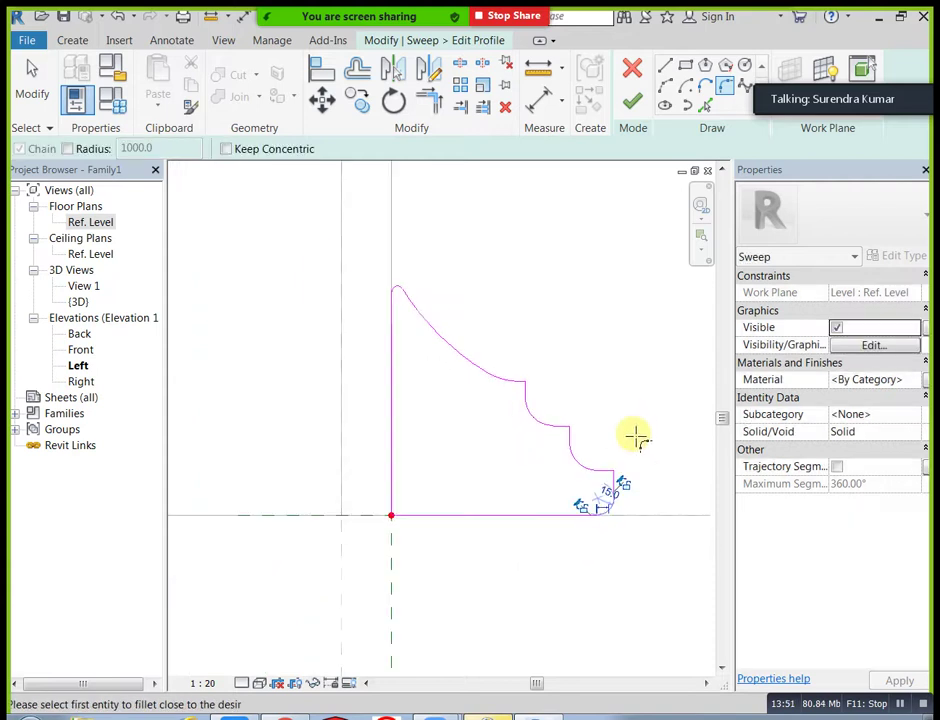
scroll(527, 500, "up", 3)
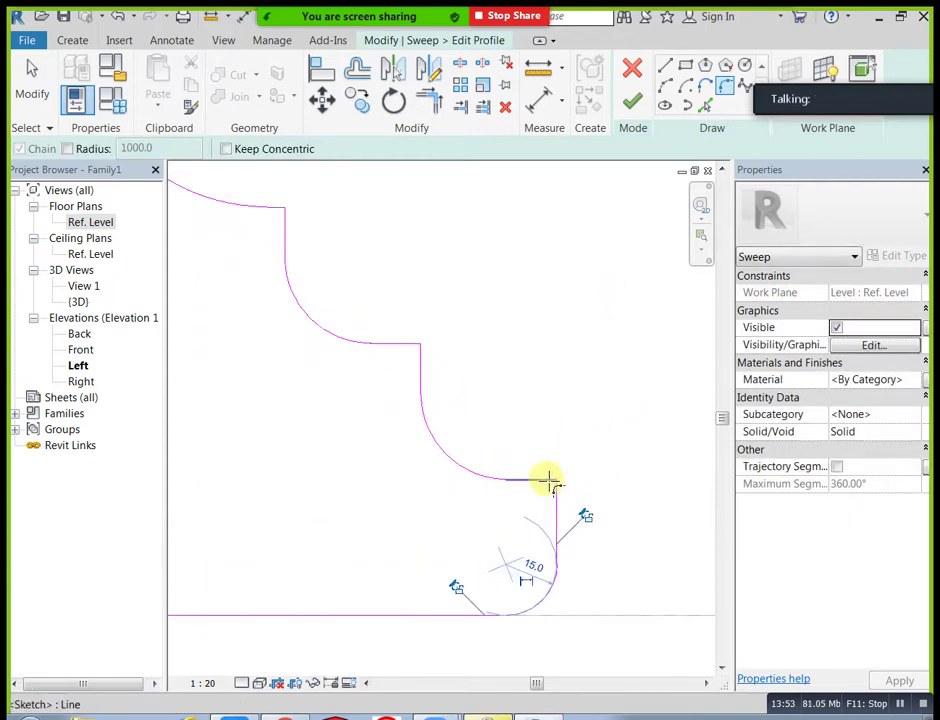
left_click(556, 492)
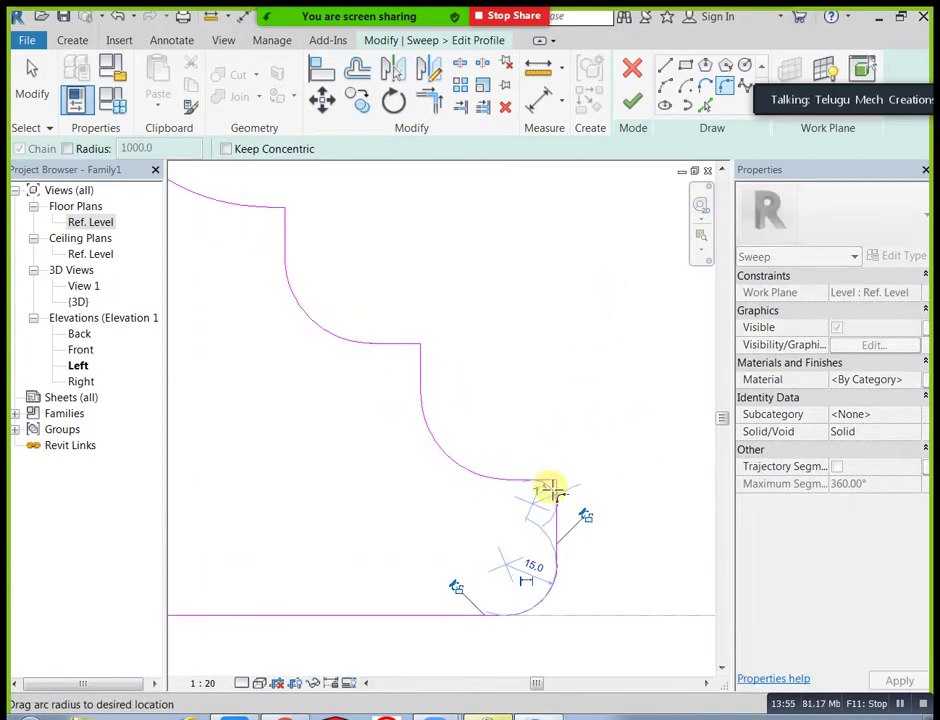
left_click(552, 490)
scroll(575, 450, "down", 3)
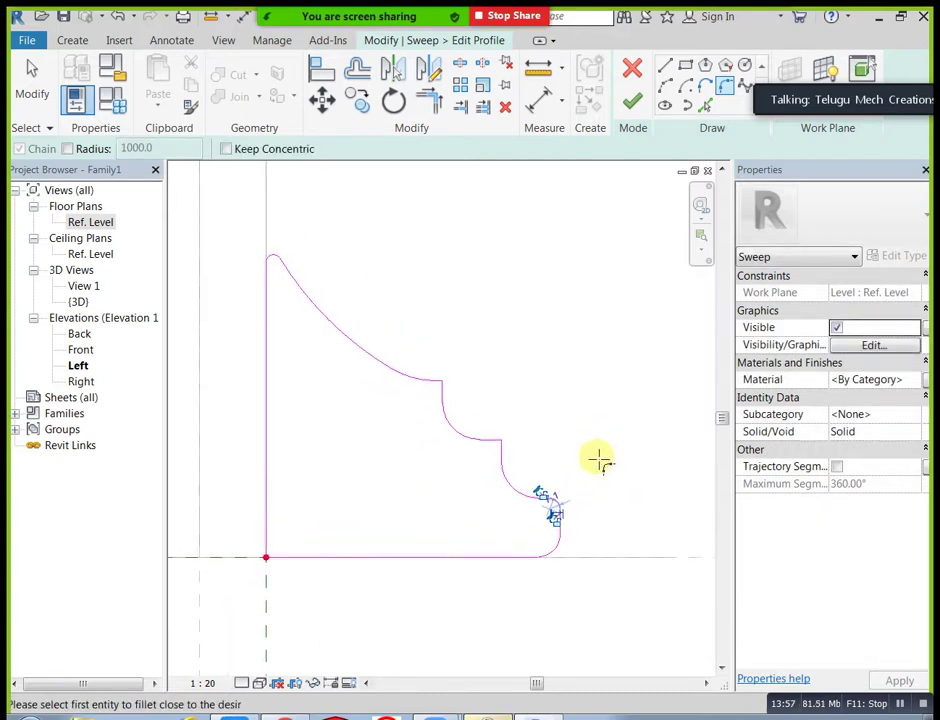
- Finish the profile sketch and complete the sweep
left_click(632, 100)
left_click(610, 98)
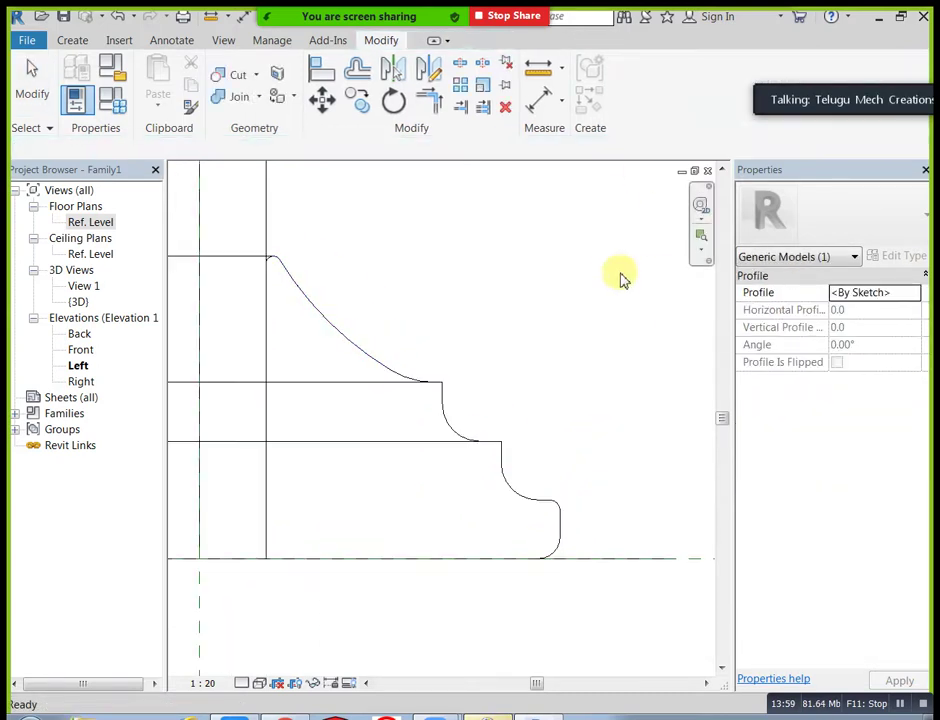
scroll(606, 470, "down", 5)
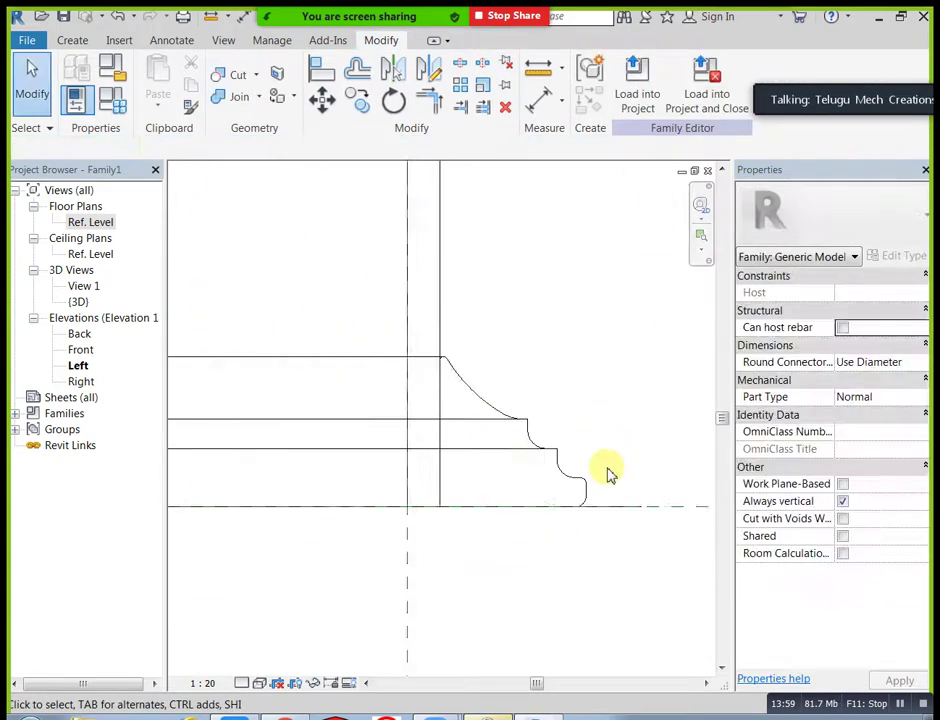
- Inspect the moulding along the base of the L-shaped wall from several sides in the default 3D view
left_click(223, 40)
left_click(170, 80)
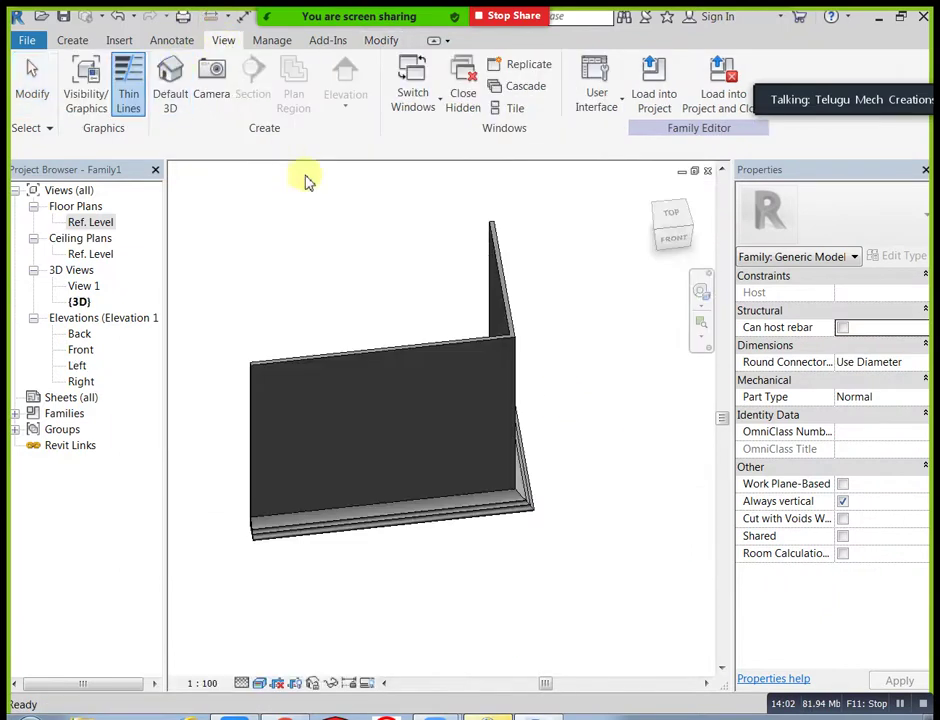
middle_click_drag(525, 535, 617, 537, "shift")
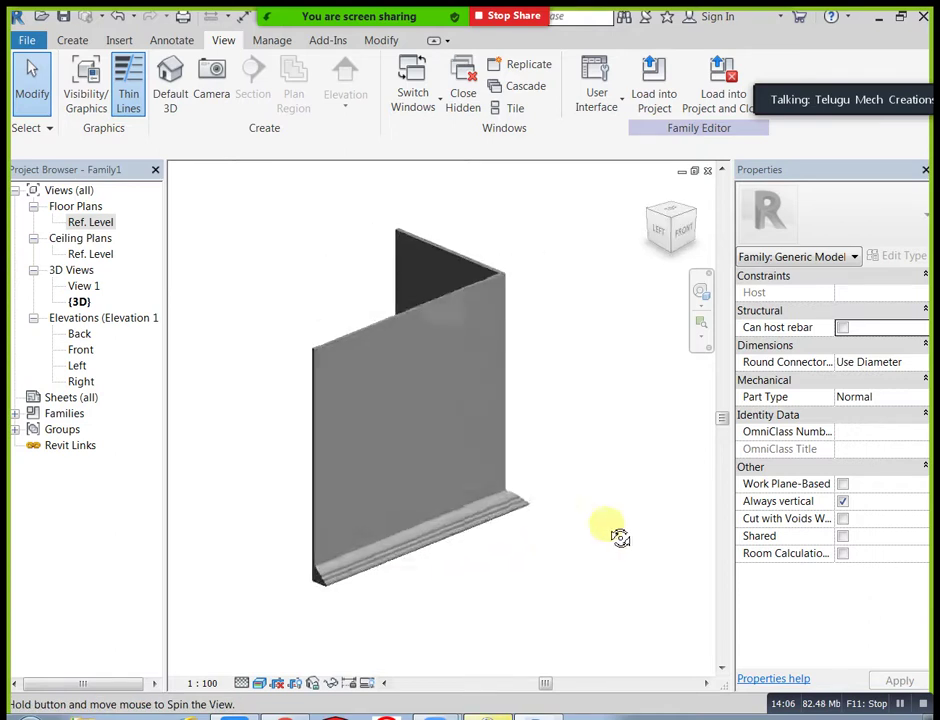
middle_click_drag(411, 590, 453, 578, "shift")
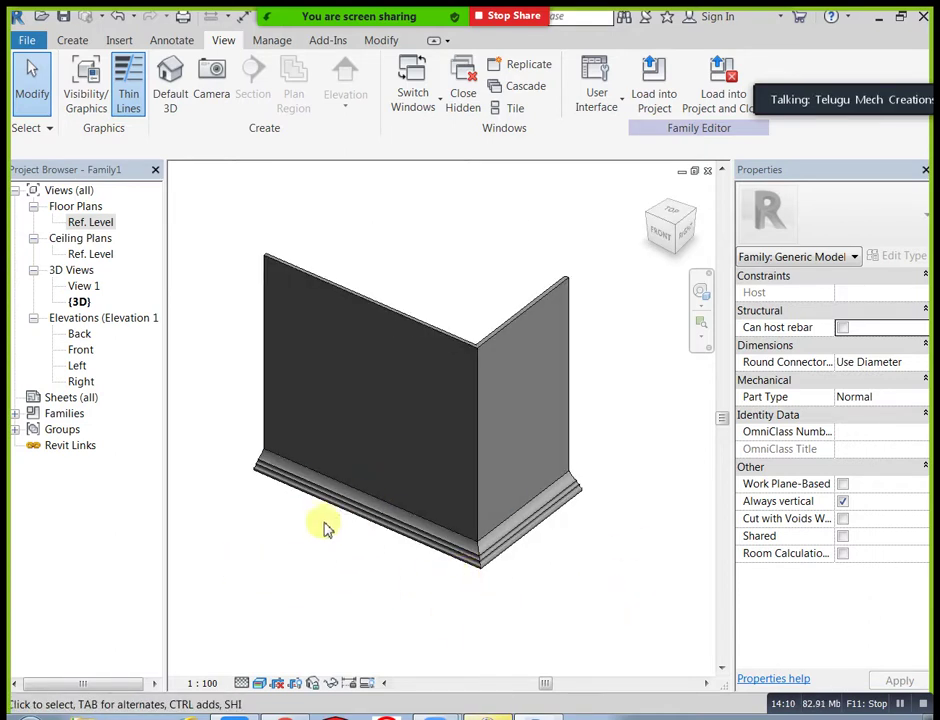
mouse_move(313, 533)
middle_mouse_down("shift")
mouse_move(504, 539)
mouse_move(320, 548)
middle_mouse_up("shift")
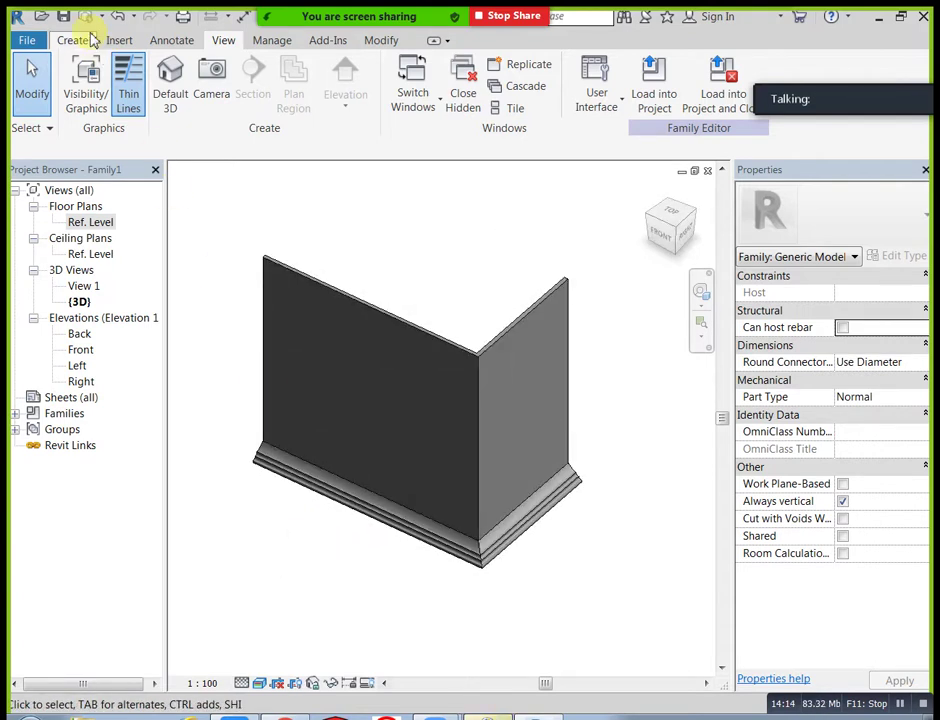
- Delete the moulding sweep and the L-shaped wall extrusion in the Ref. Level floor plan
left_click(92, 39)
left_click(101, 236)
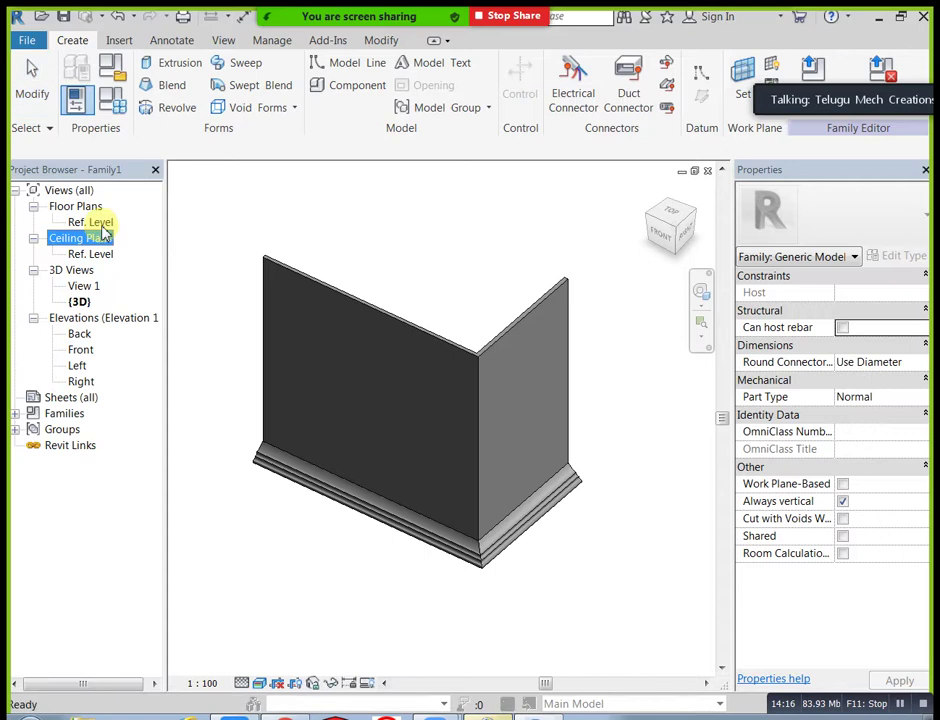
double_click(100, 224)
left_click_drag(252, 331, 560, 540)
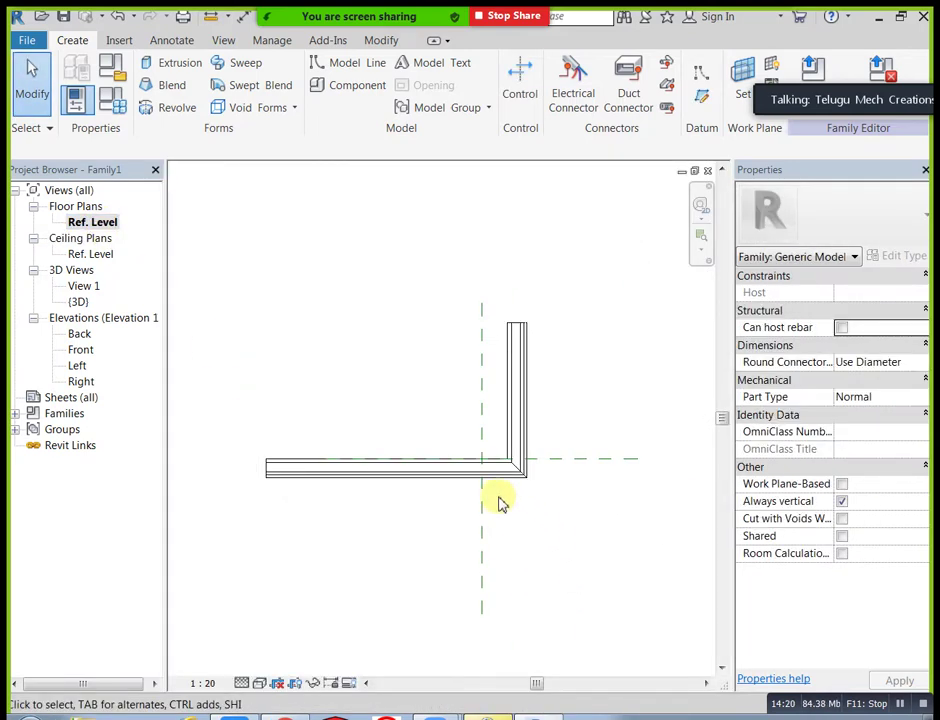
left_click(474, 478)
key("Delete")
left_click(510, 414)
key("Delete")
middle_click_drag(537, 432, 495, 415)
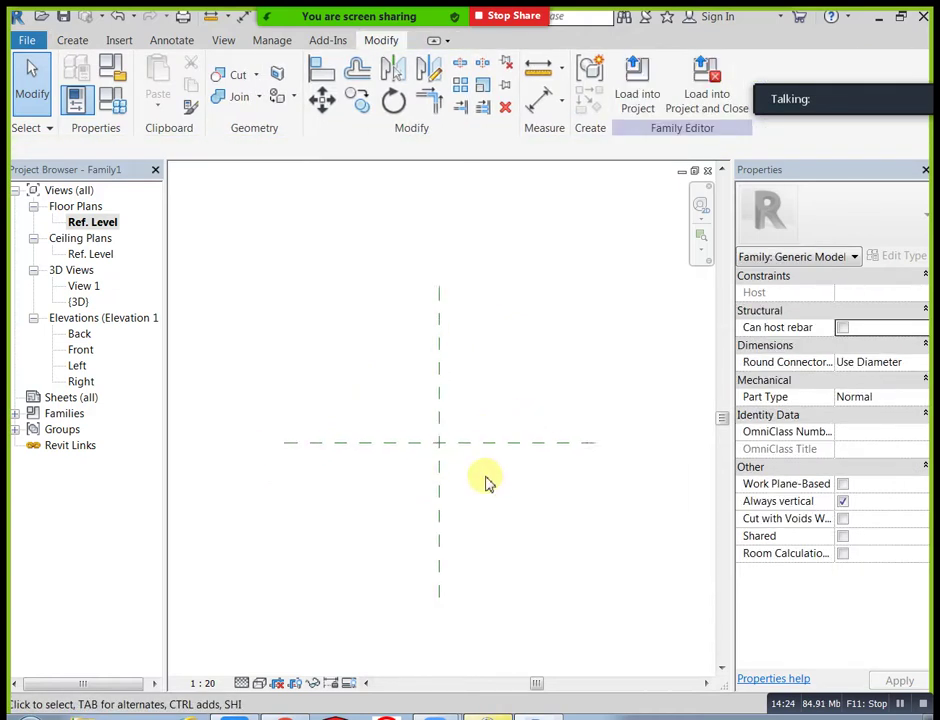
- Start a new sweep path with a horizontal line to the reference plane intersection, a 1640 mm line upward and a 1320 mm line rightward
scroll(487, 483, "up", 2)
left_click(72, 40)
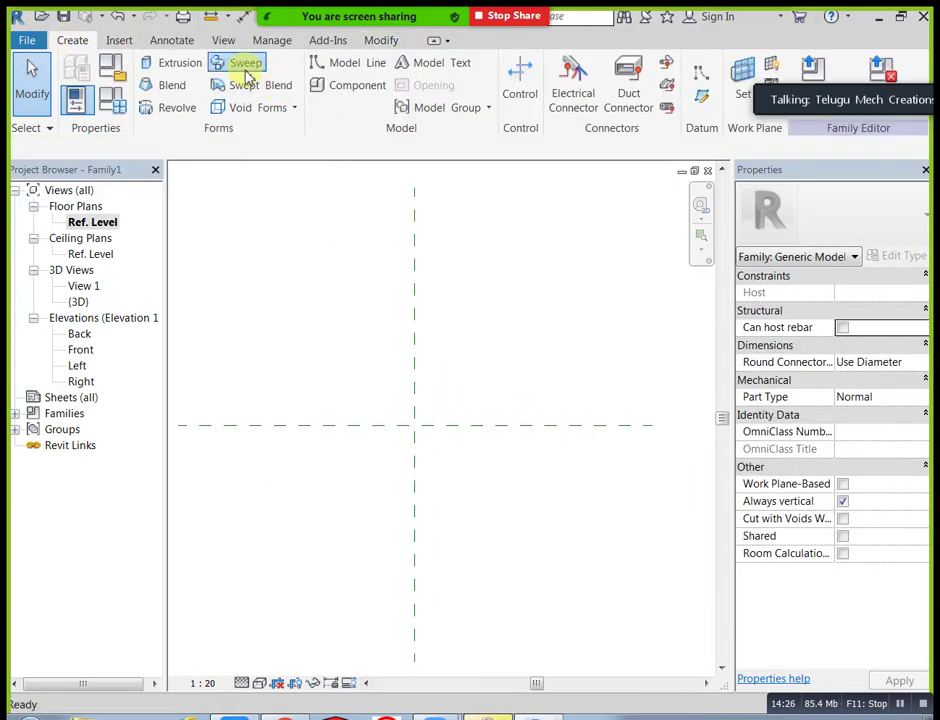
left_click(245, 68)
left_click(712, 92)
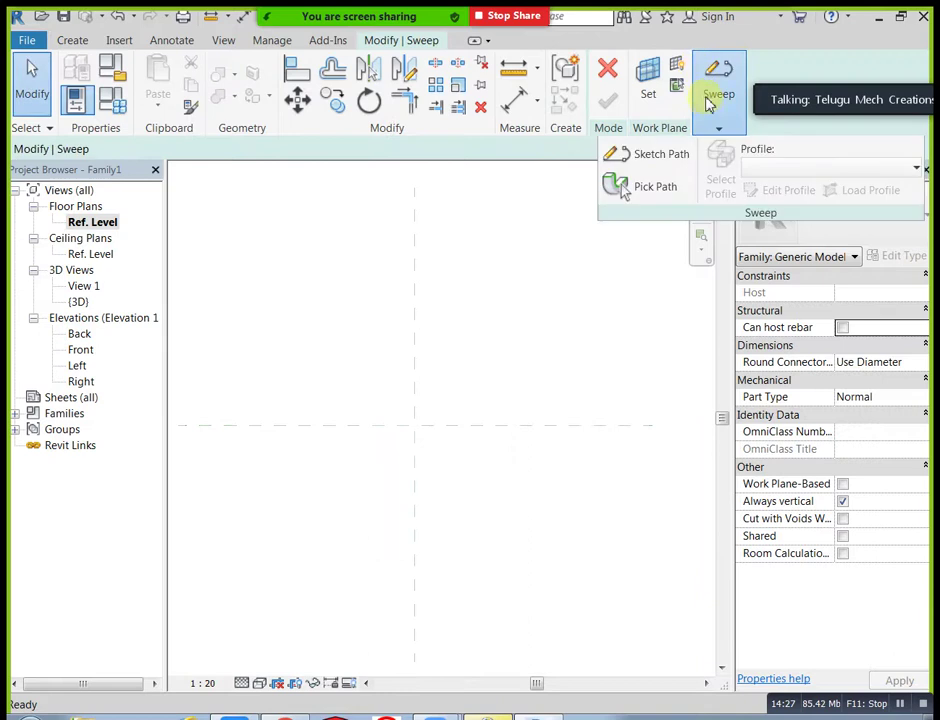
left_click(670, 157)
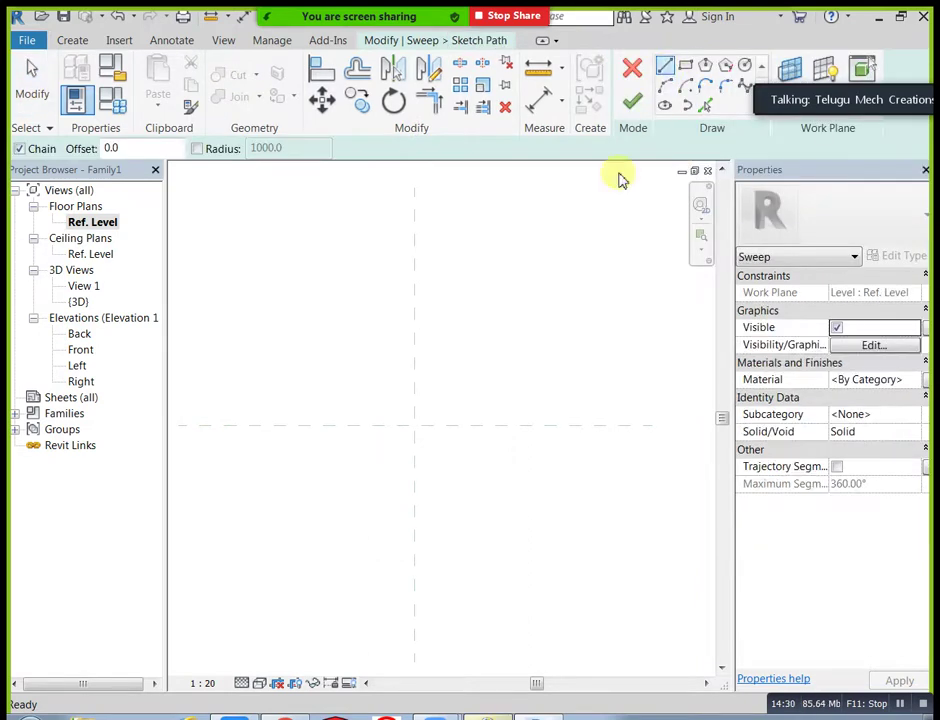
left_click(283, 425)
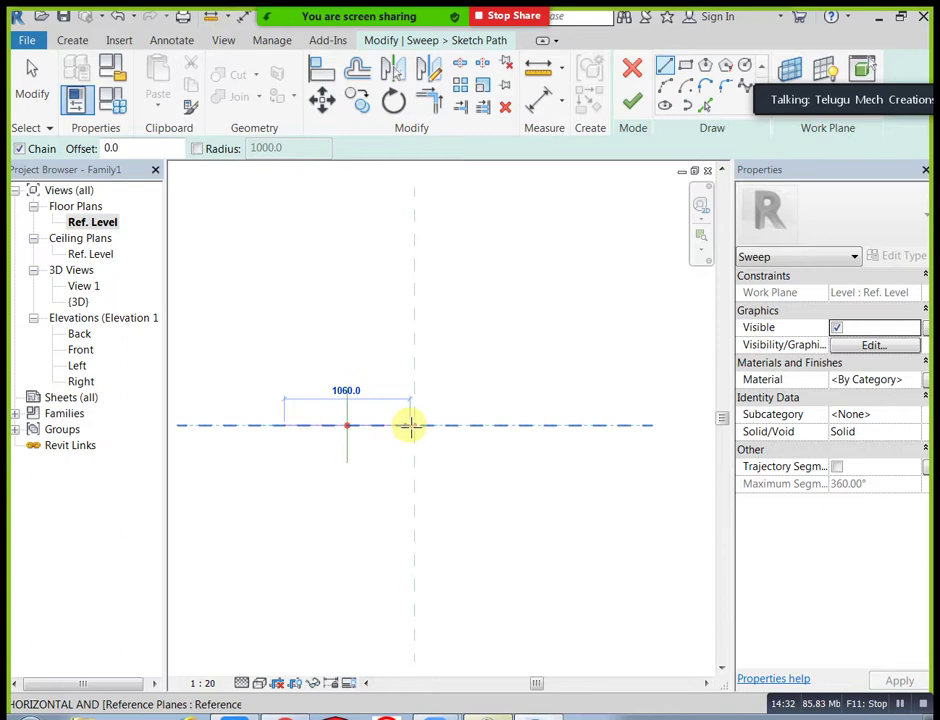
left_click(415, 425)
left_click(415, 232)
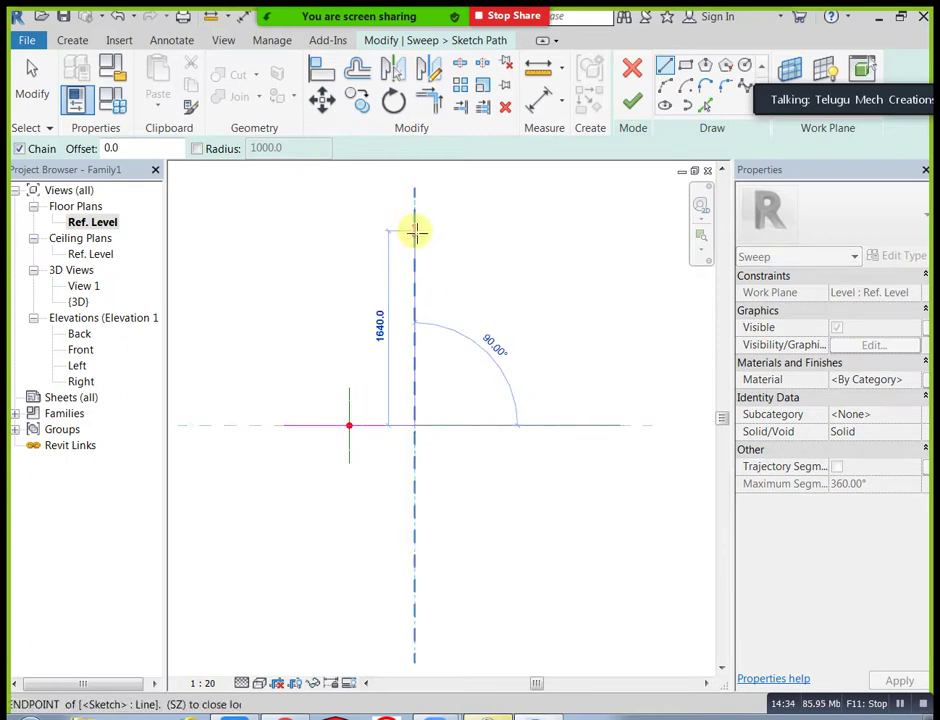
left_click(570, 232)
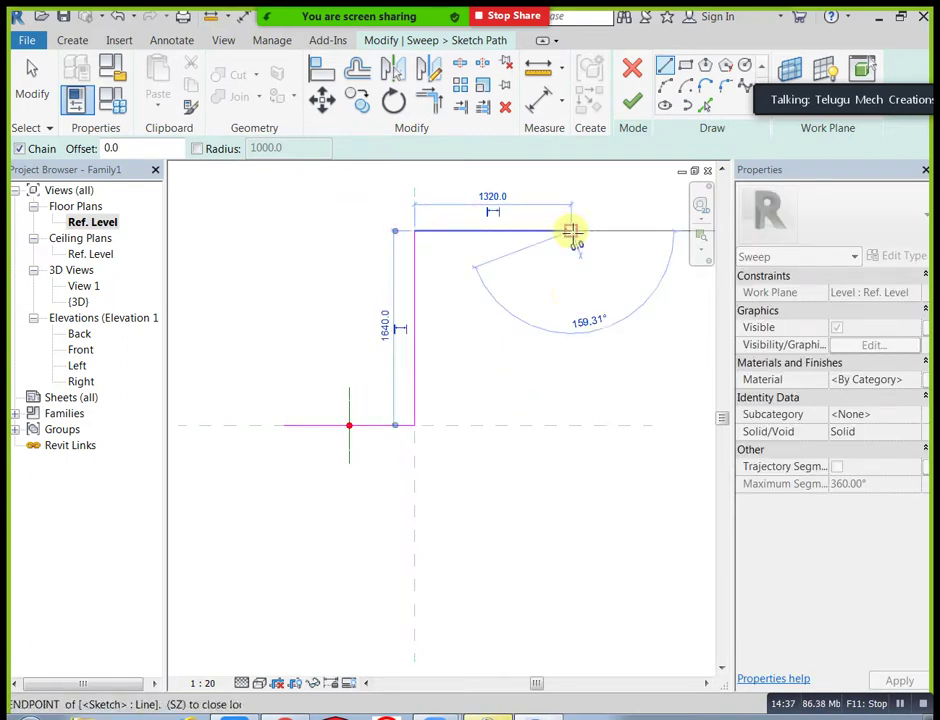
- Extend the path with a line sloping up to the right and a final horizontal line, and finish the path
middle_click_drag(581, 302, 493, 342)
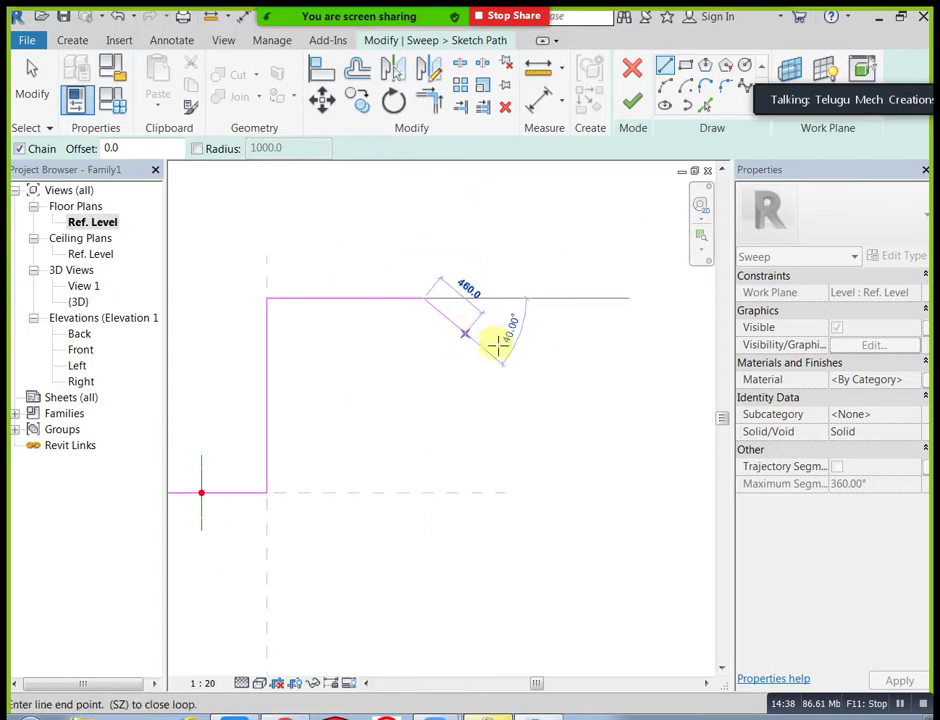
left_click(537, 233)
middle_click_drag(626, 235, 546, 237)
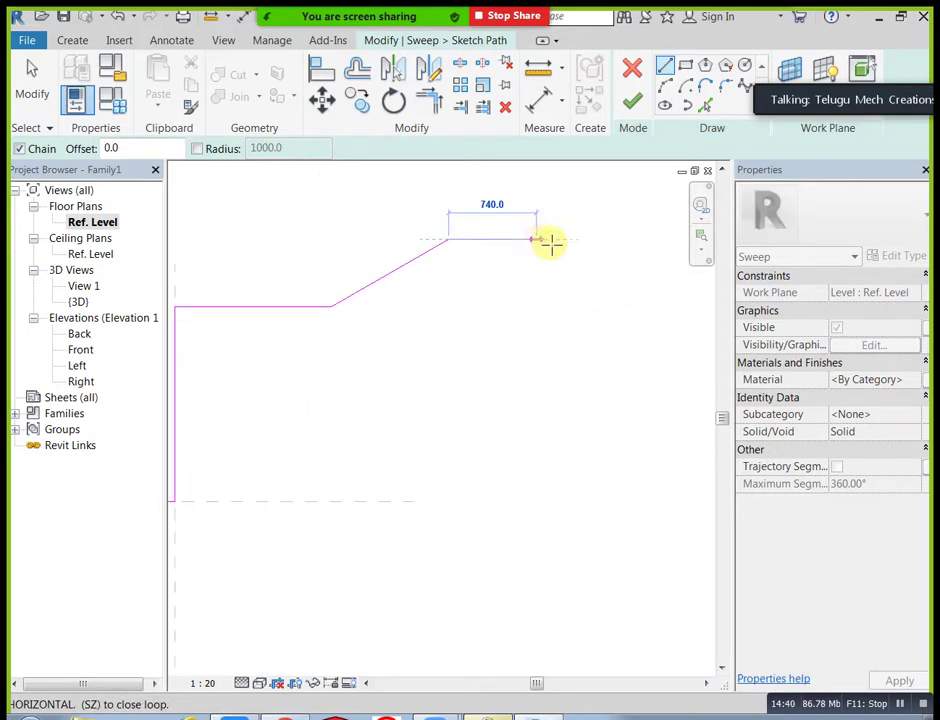
left_click(603, 238)
left_click(632, 101)
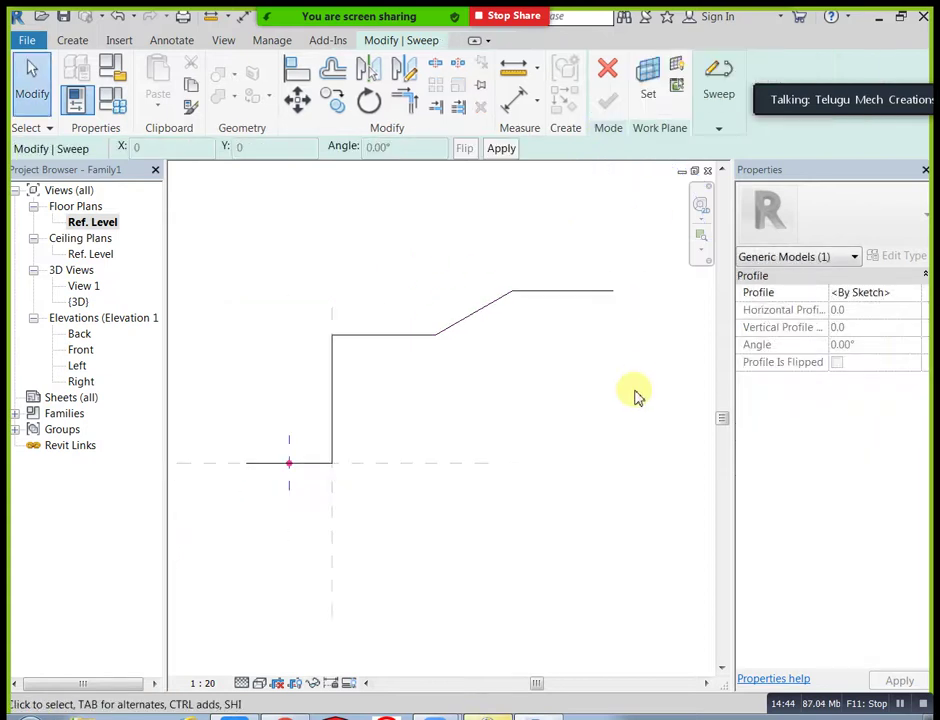
- Edit the new sweep's profile in the Left elevation
left_click(718, 128)
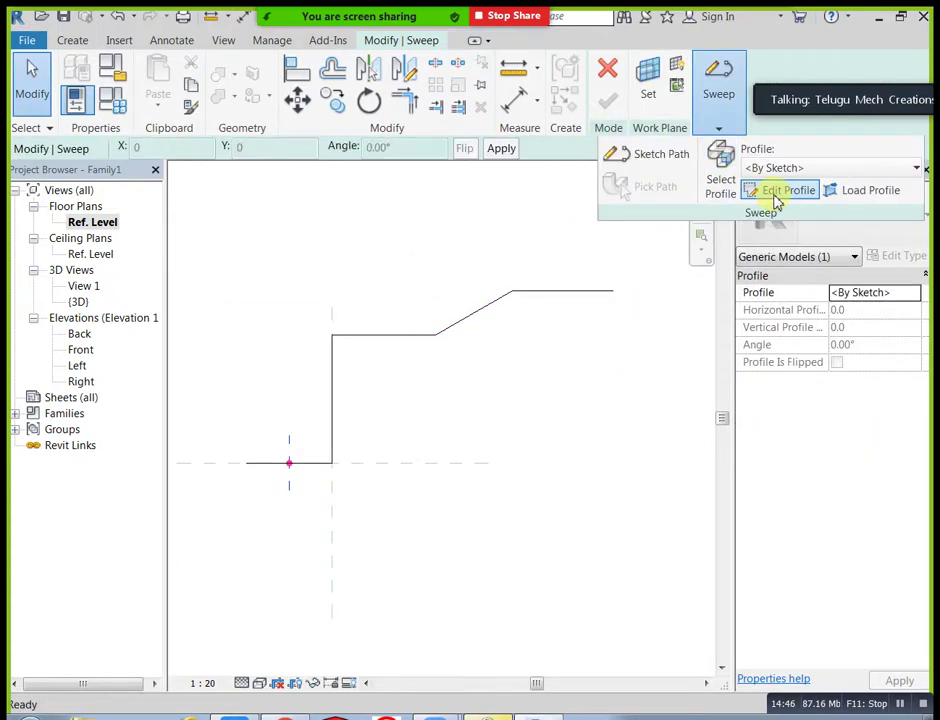
left_click(777, 197)
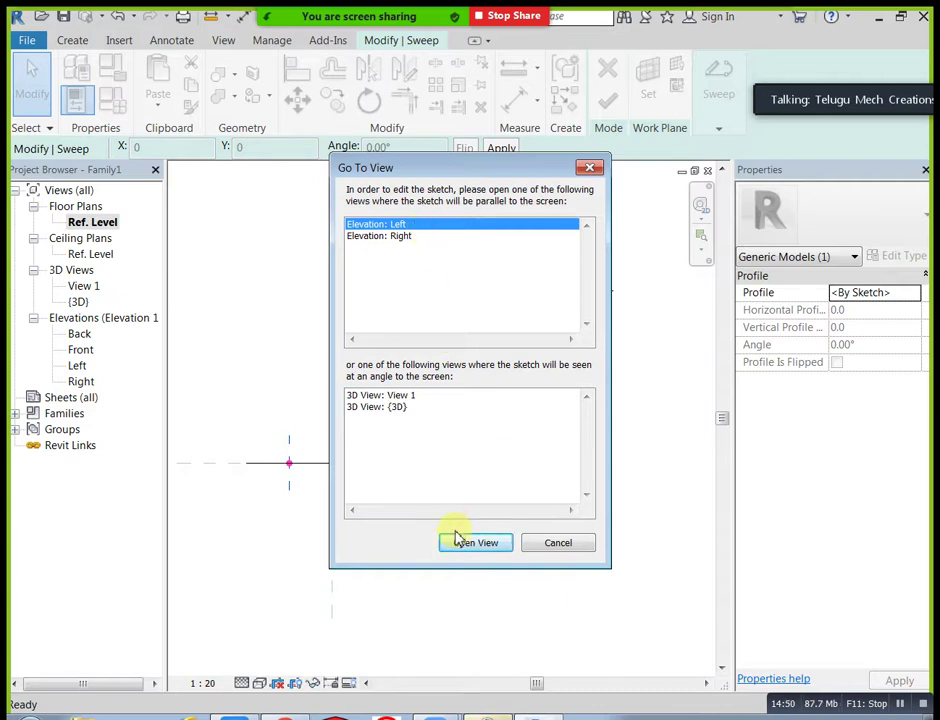
left_click(461, 549)
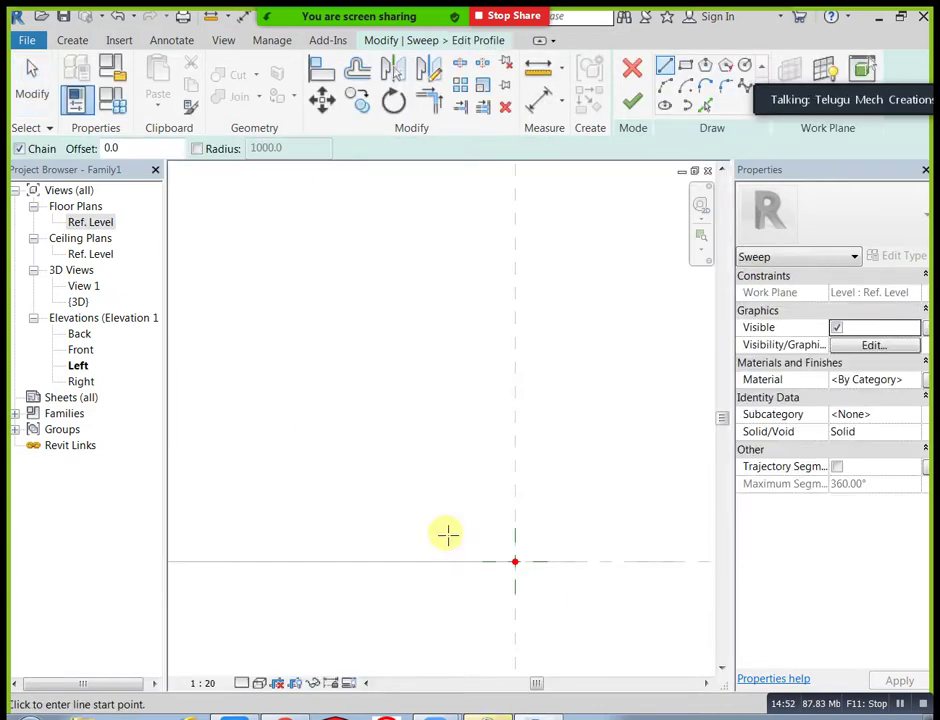
mouse_move(566, 525)
middle_mouse_down()
mouse_move(538, 465)
mouse_move(497, 522)
mouse_move(466, 523)
middle_mouse_up()
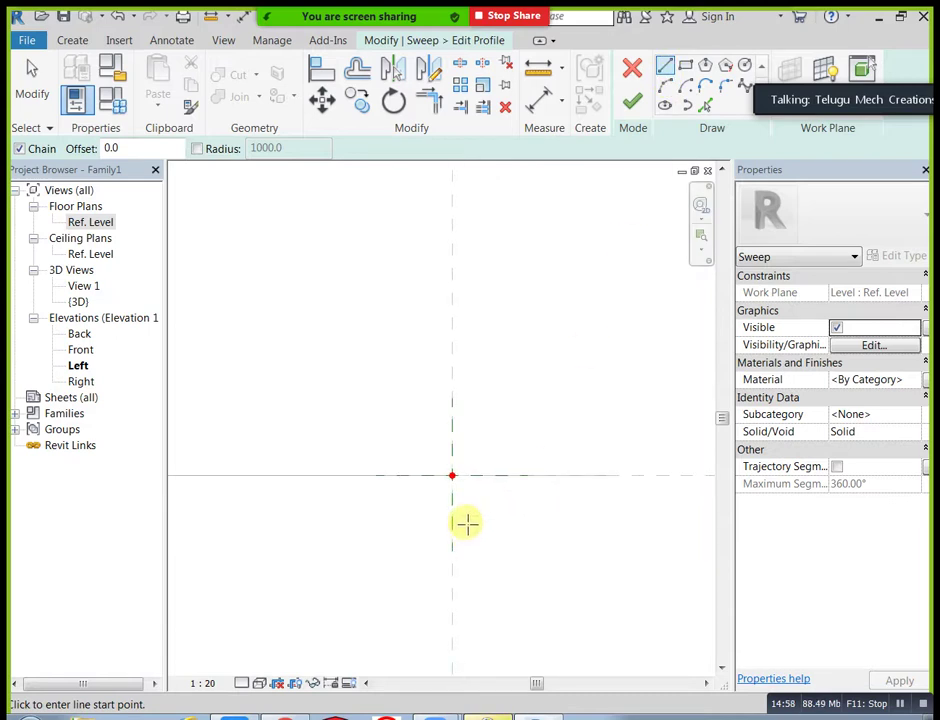
- Sketch the outer edges of a U-shaped profile with about 28 mm high legs and a base along the horizontal reference line
scroll(447, 497, "up", 1)
left_click(432, 457)
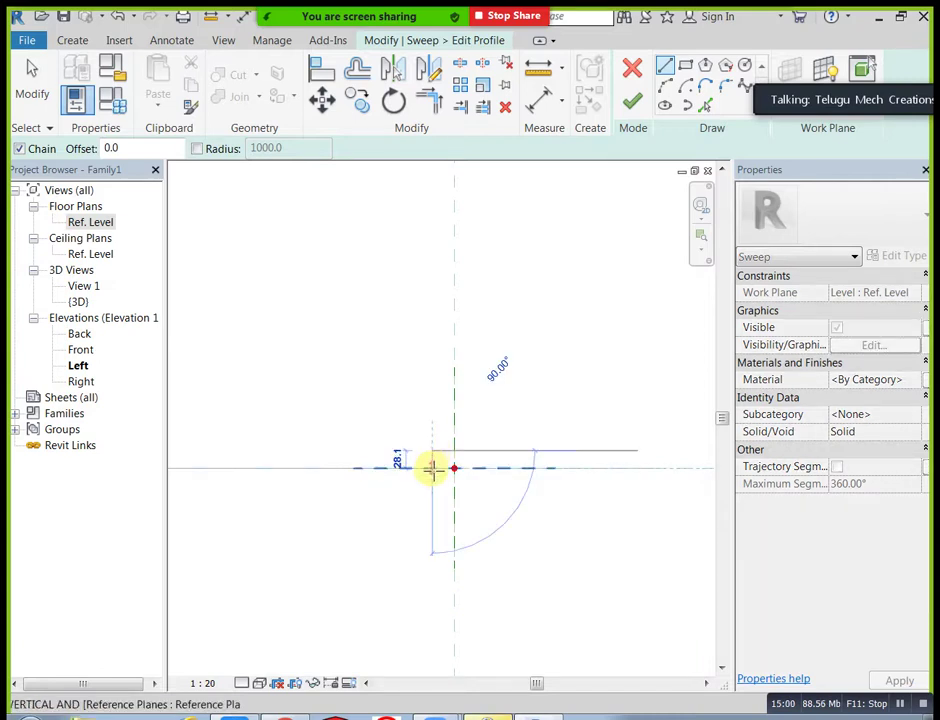
left_click(480, 467)
scroll(480, 460, "up", 1)
left_click(480, 440)
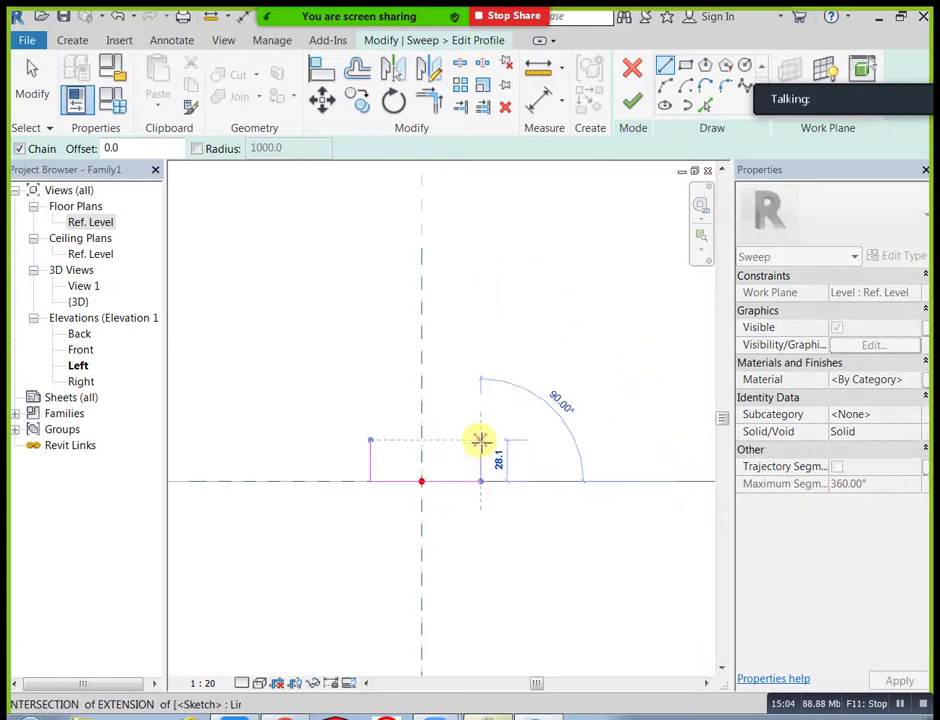
- Close the U-shaped profile with 5 mm wide leg tops, 25 mm inner sides and a 65 mm inner base line
left_click(476, 440)
scroll(475, 457, "up", 2)
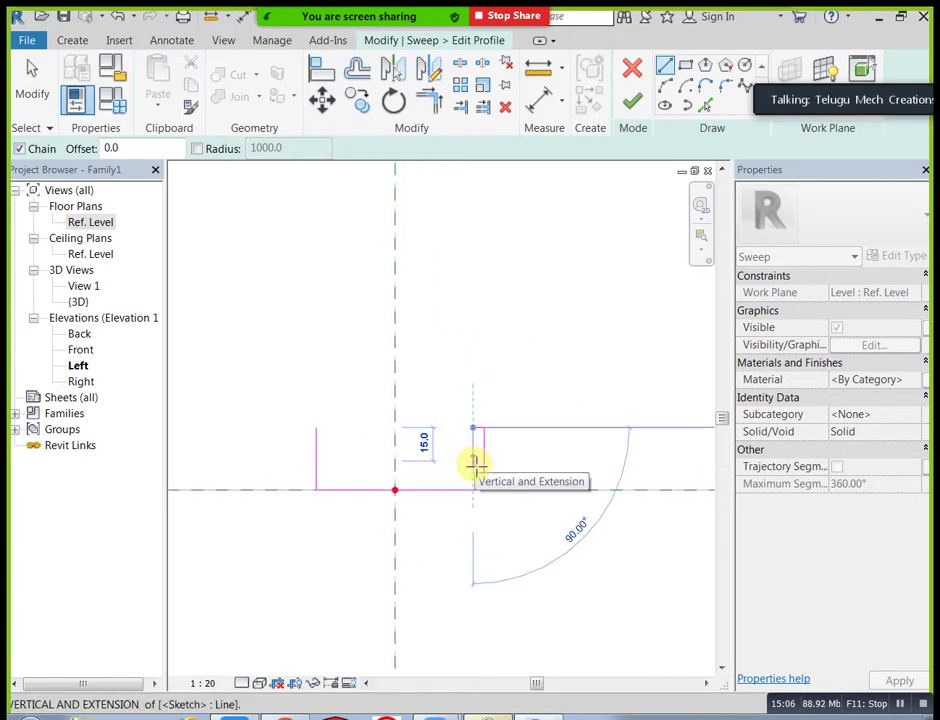
left_click(473, 487)
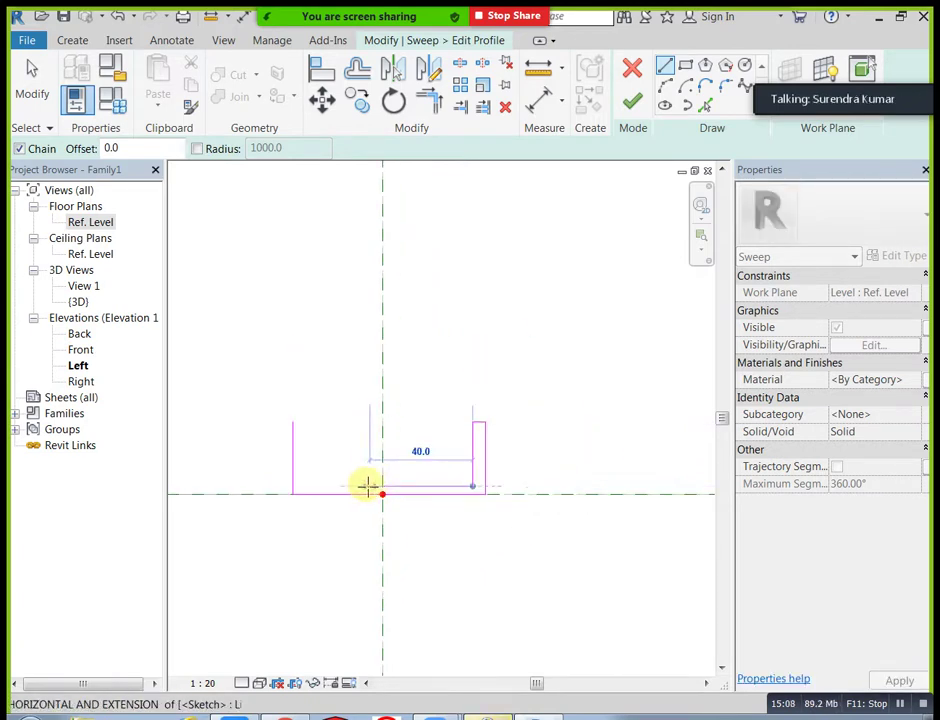
left_click(305, 487)
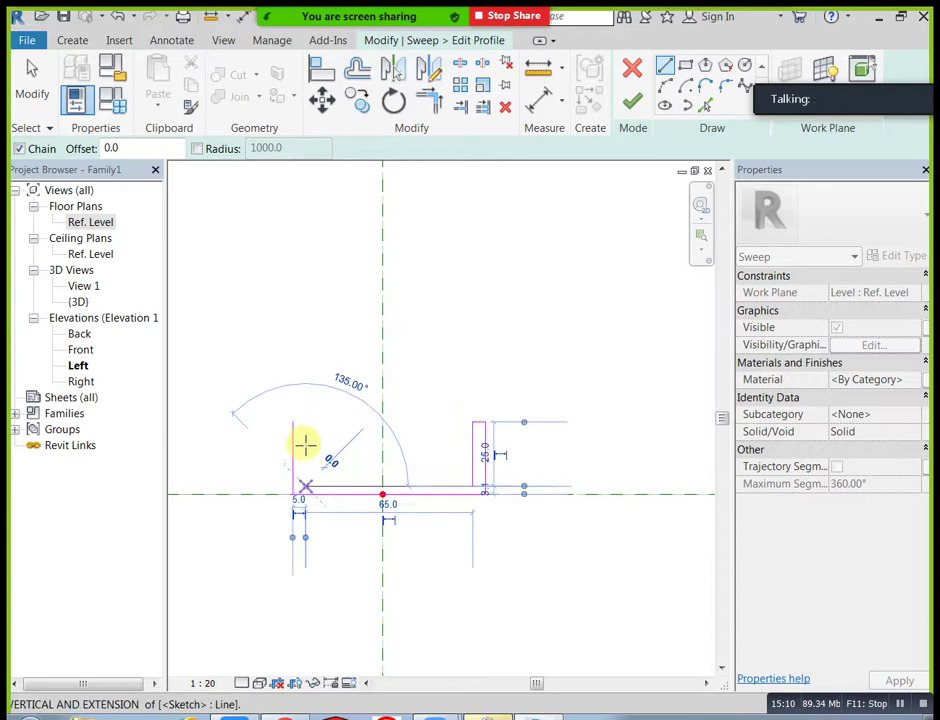
left_click(302, 422)
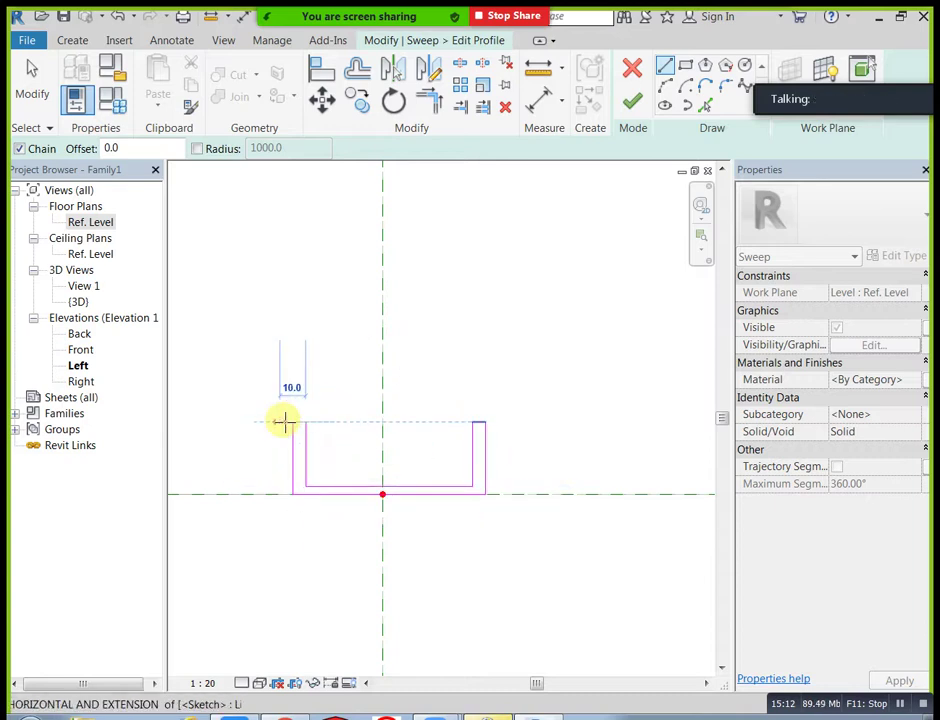
key("Escape")
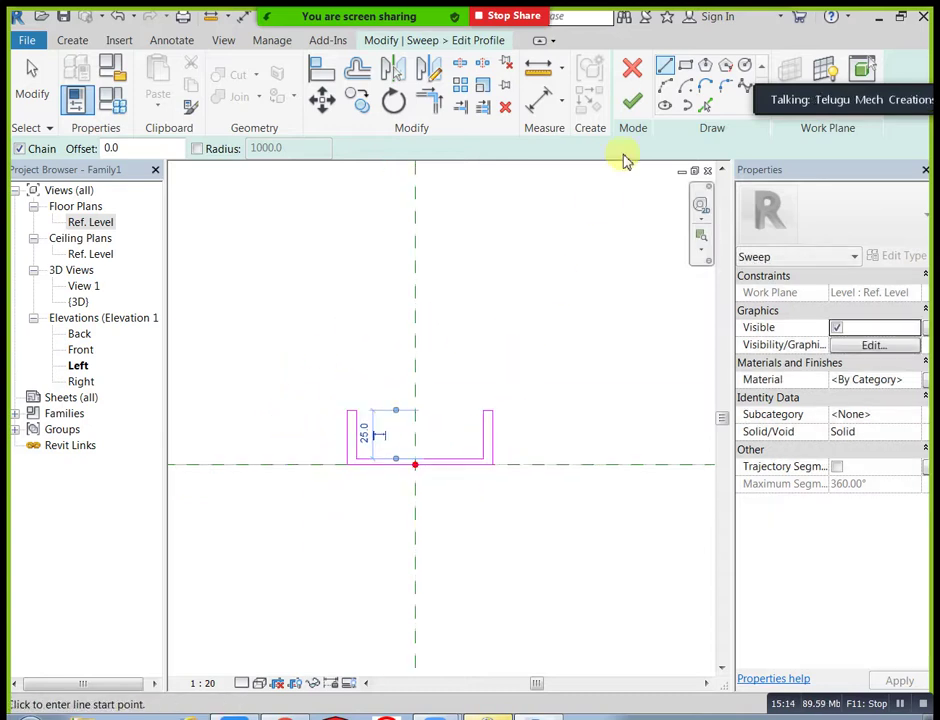
- Finish the profile and the sweep, and inspect the channel form from several sides in the default 3D view
left_click(631, 100)
left_click(612, 108)
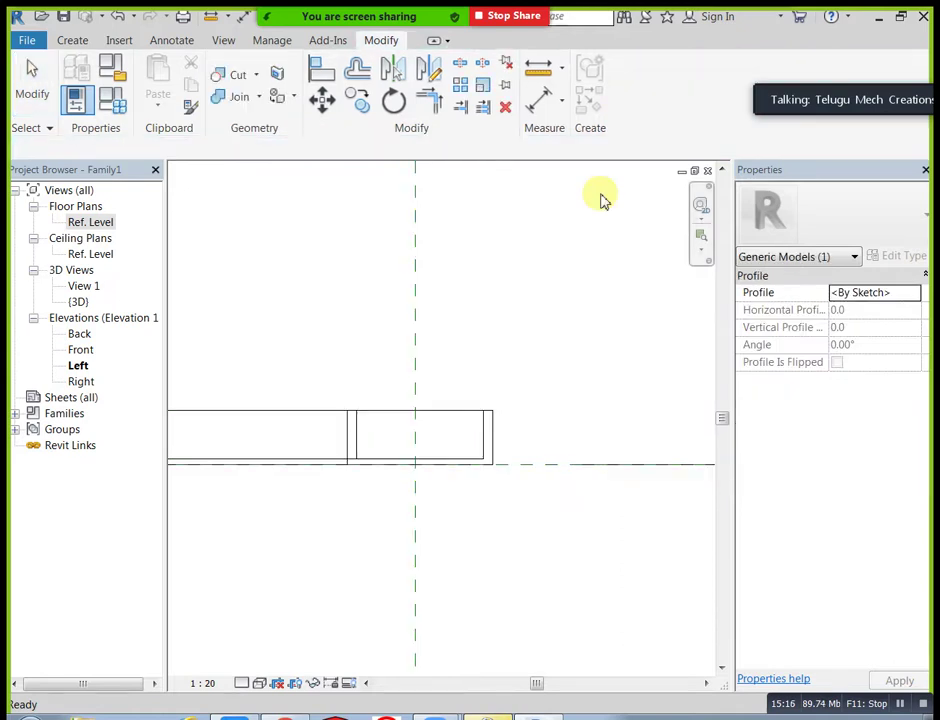
scroll(592, 418, "down", 4)
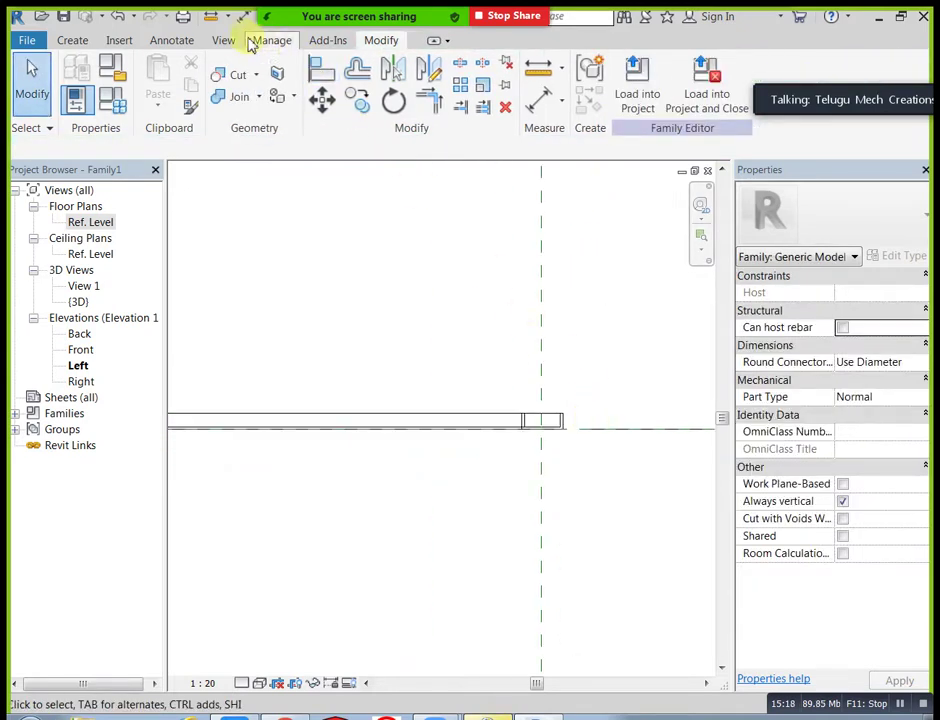
left_click(226, 40)
left_click(172, 82)
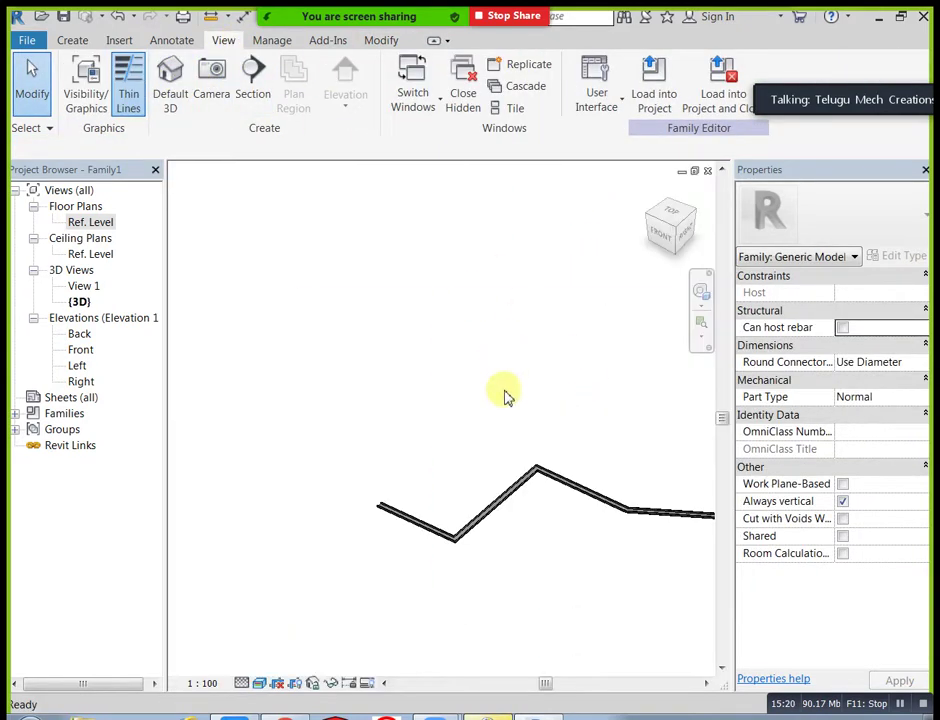
middle_click_drag(520, 487, 537, 462, "shift")
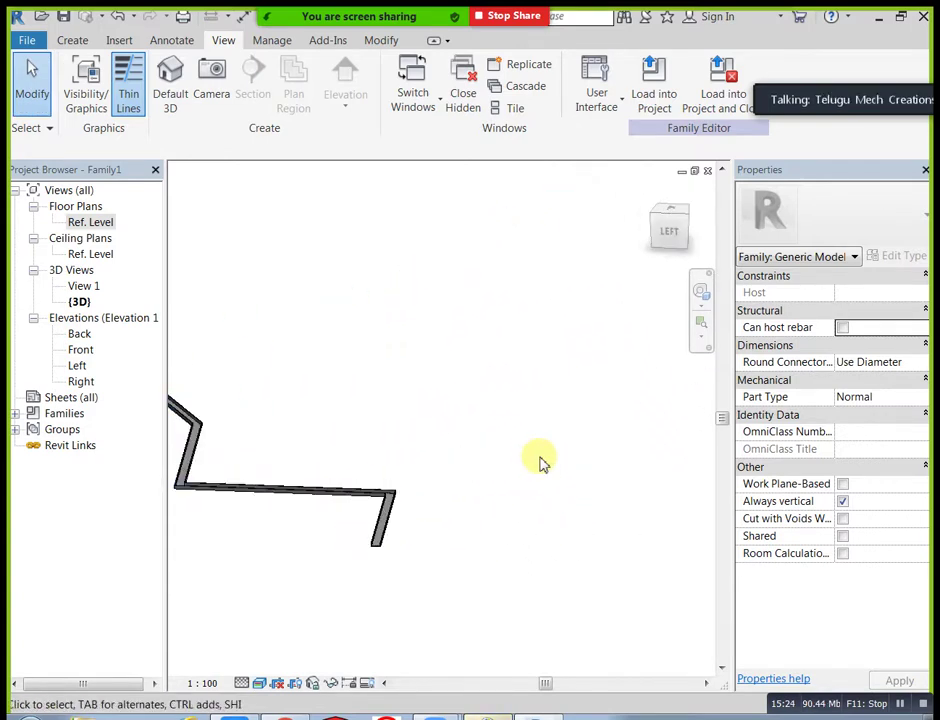
middle_click_drag(539, 514, 350, 586, "shift")
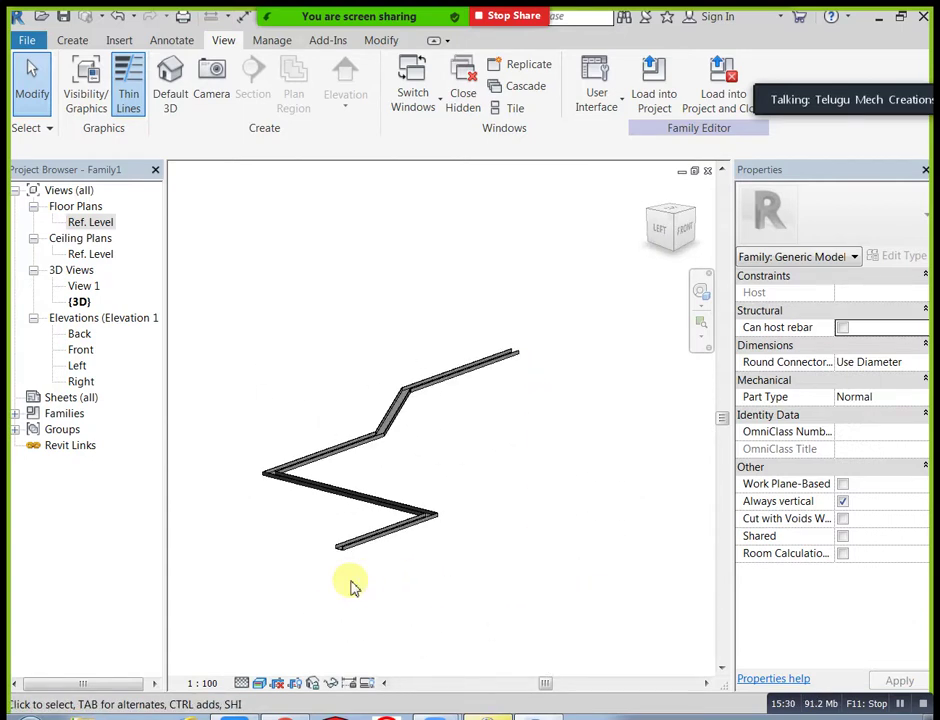
- Delete the U-shaped channel sweep from the 3D view
left_click(84, 45)
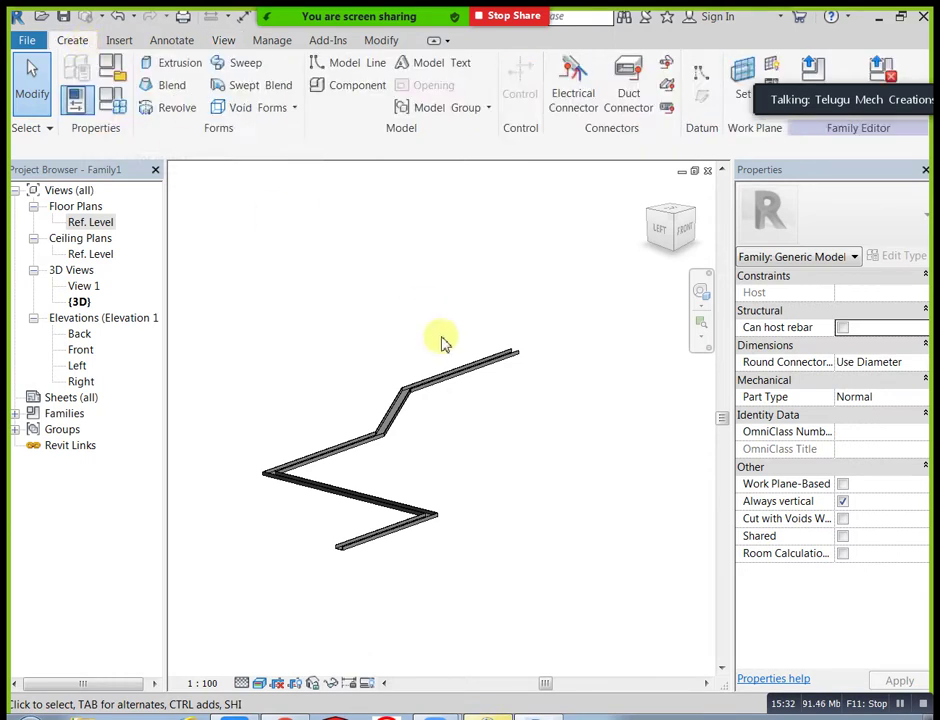
left_click_drag(232, 258, 537, 609)
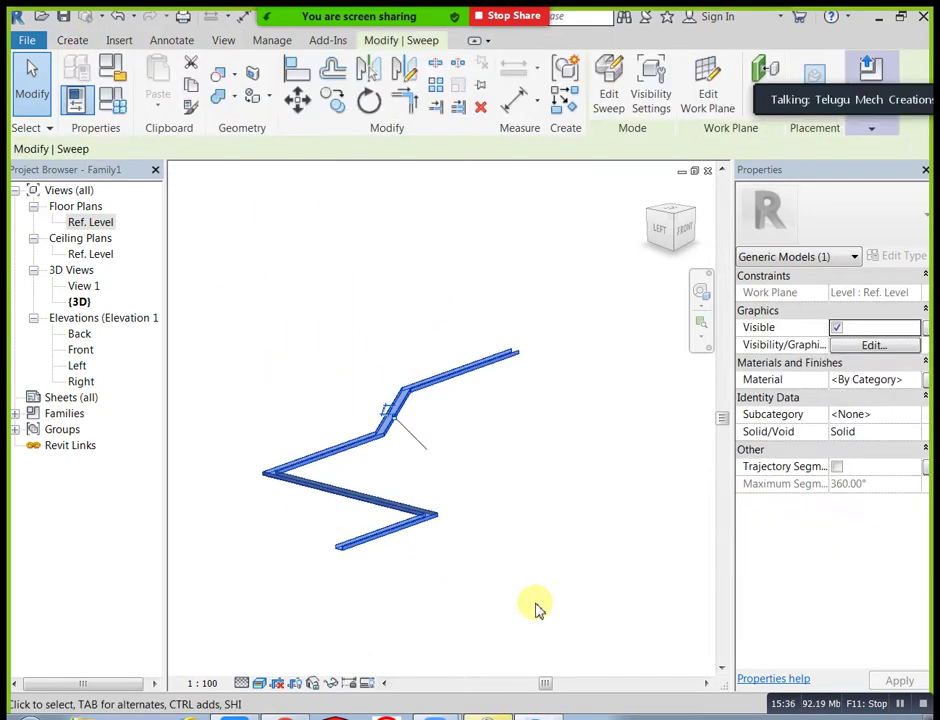
key("Delete")
- Start a blend in the Ref. Level floor plan and sketch a 900 by 780 mm base rectangle around the reference plane intersection
double_click(100, 221)
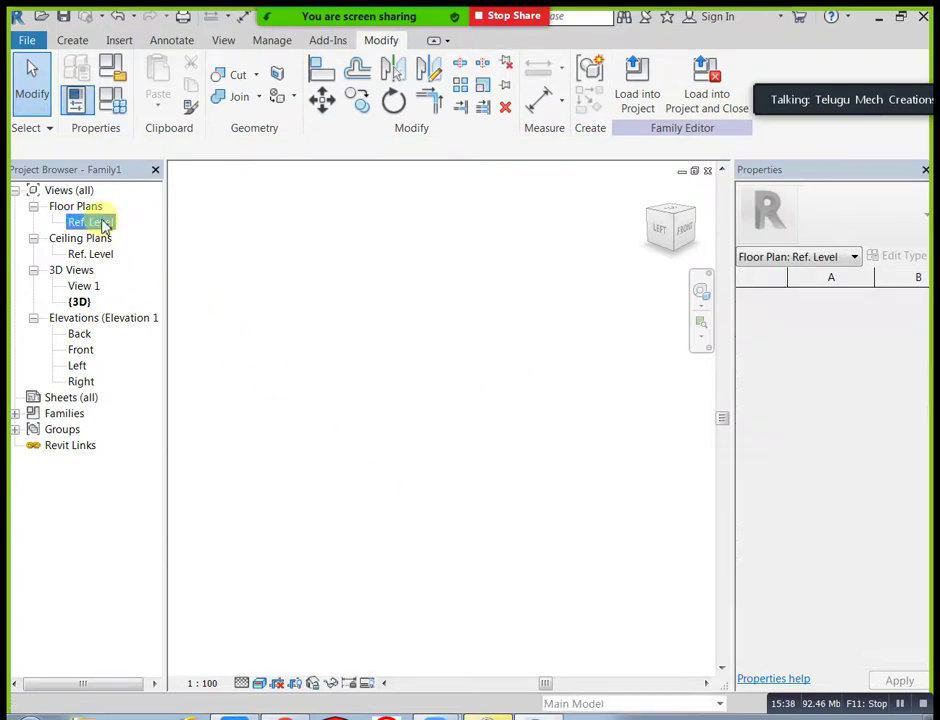
scroll(405, 426, "up", 2)
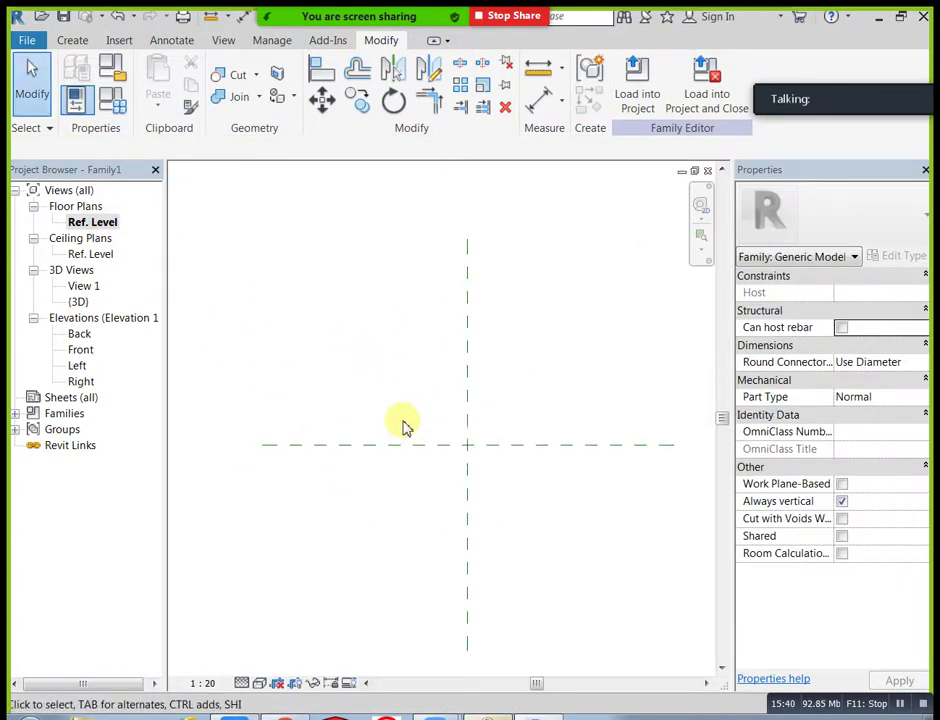
scroll(466, 451, "up", 1)
left_click(73, 41)
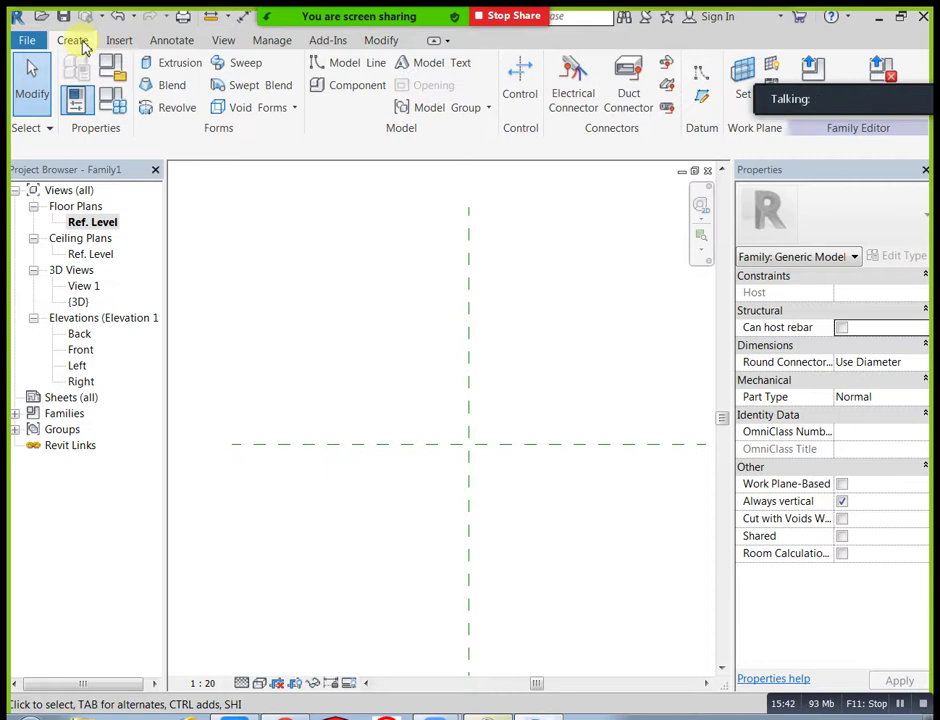
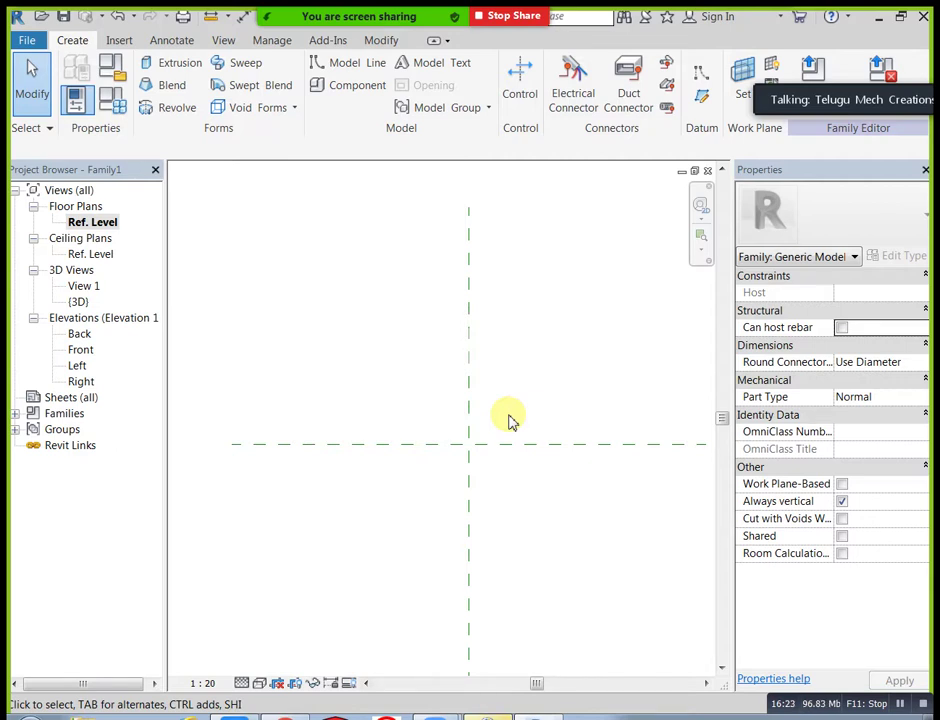
left_click(172, 85)
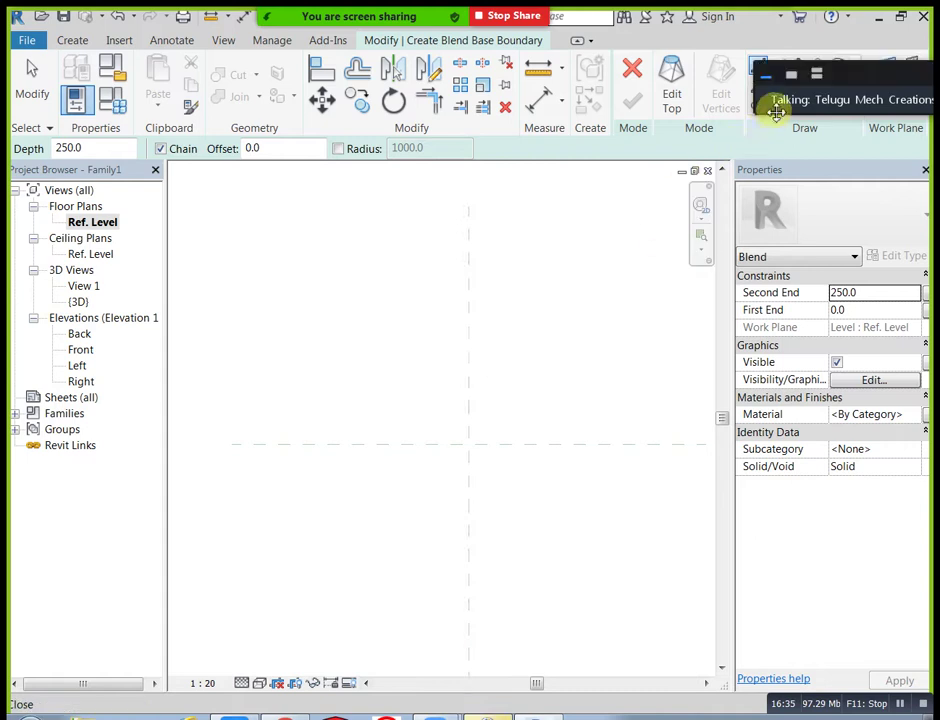
left_click(779, 67)
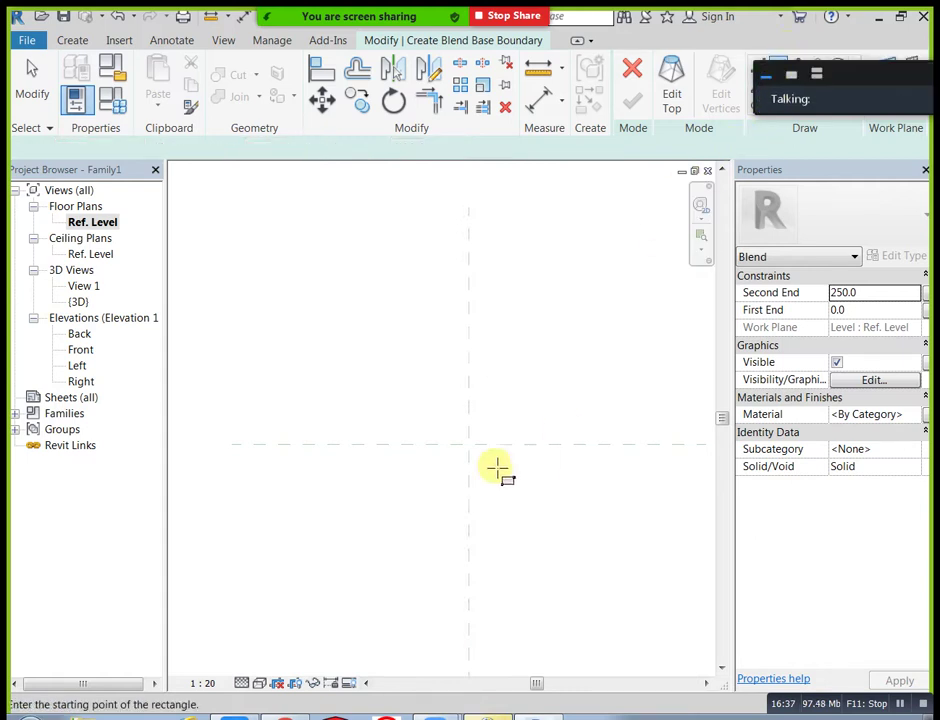
left_click(414, 391)
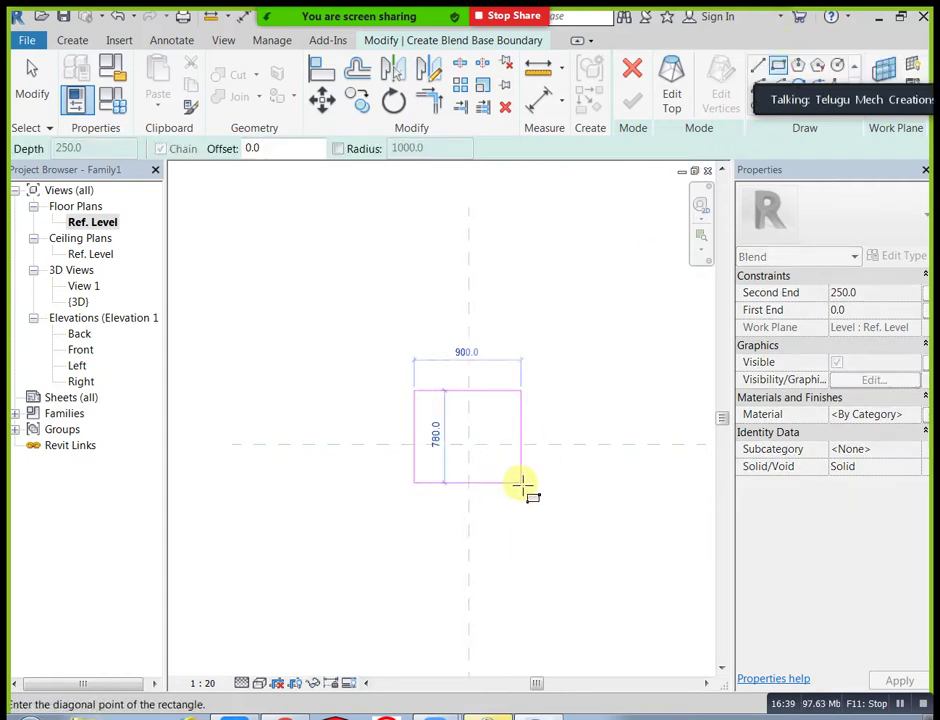
left_click(521, 482)
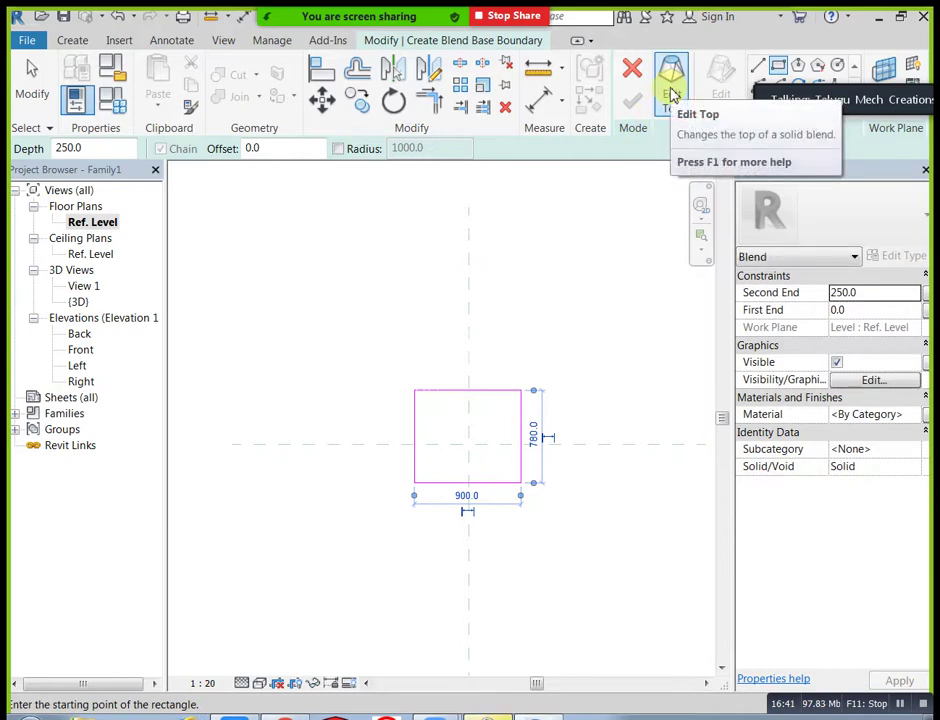
- Sketch the blend's top boundary as a circle of 340 mm radius inside the base rectangle, centred on the vertical reference plane
left_click(672, 93)
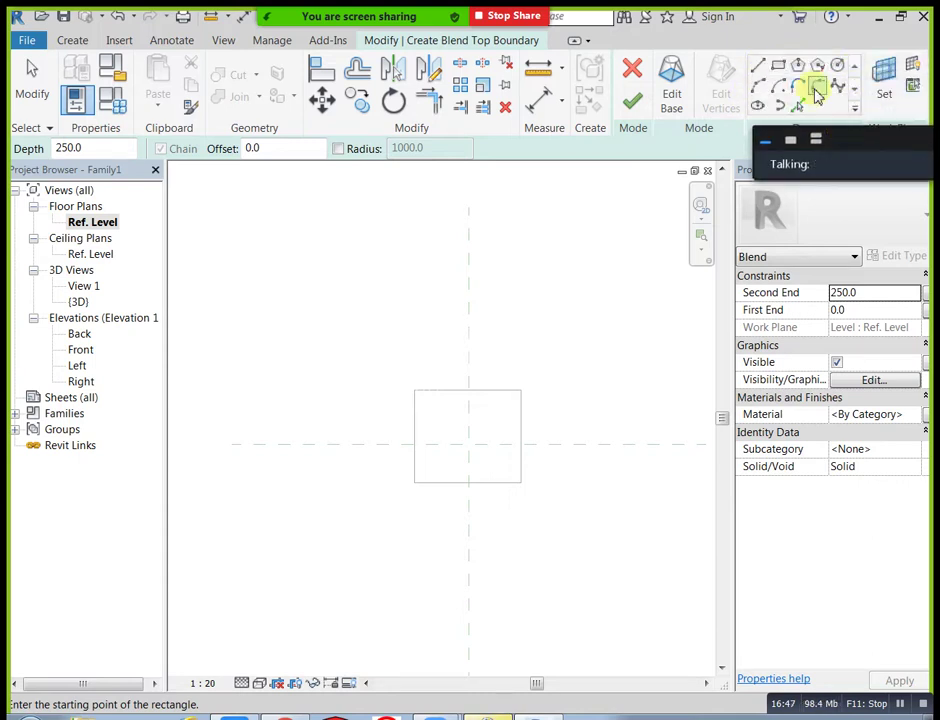
left_click(836, 66)
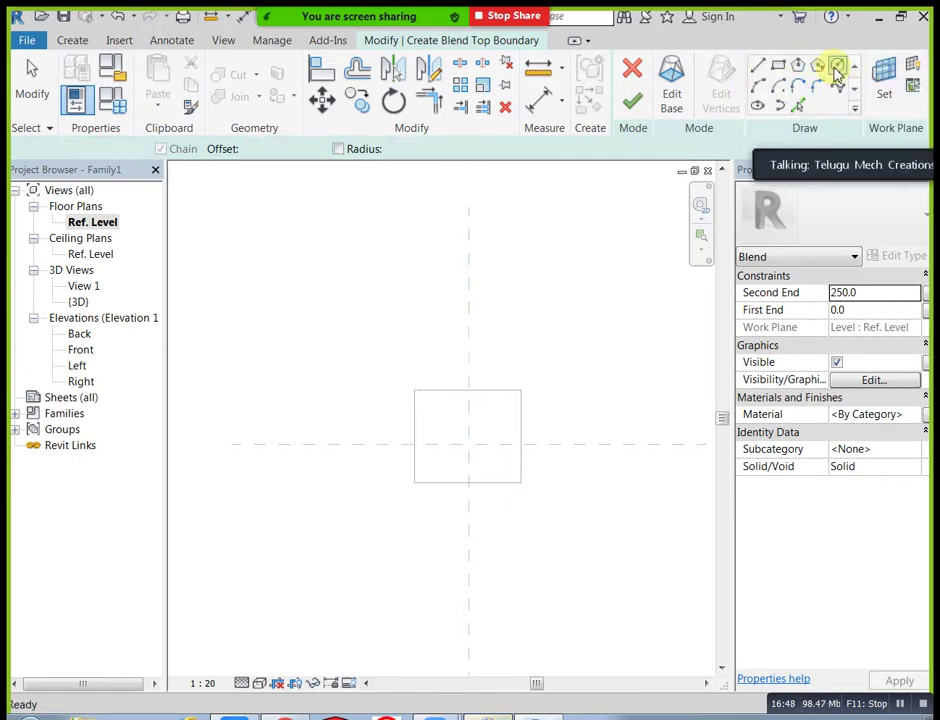
left_click(469, 435)
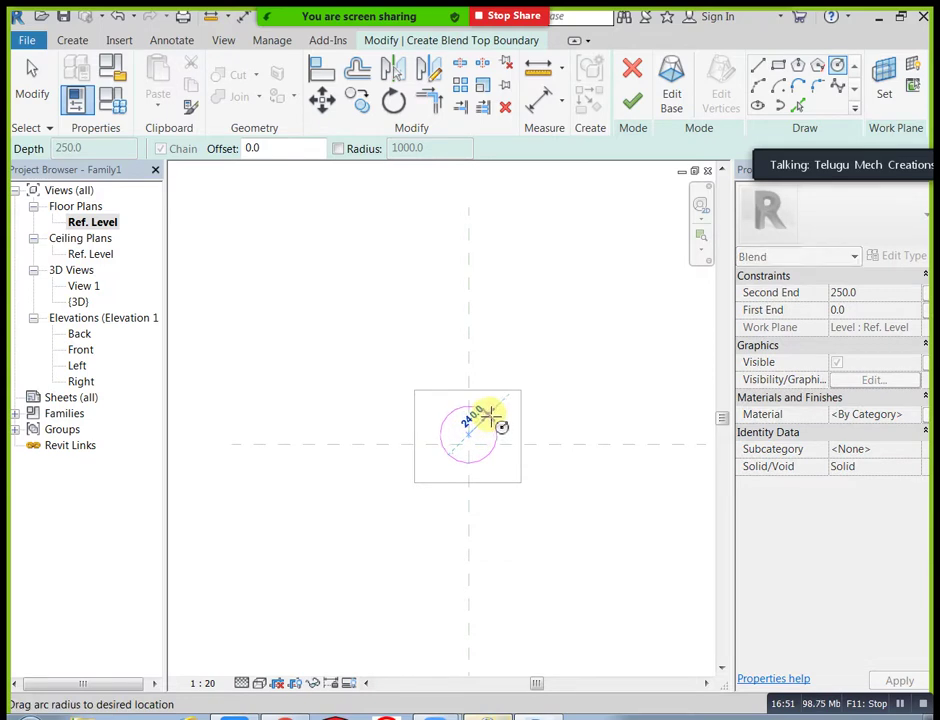
left_click(494, 400)
key("Escape")
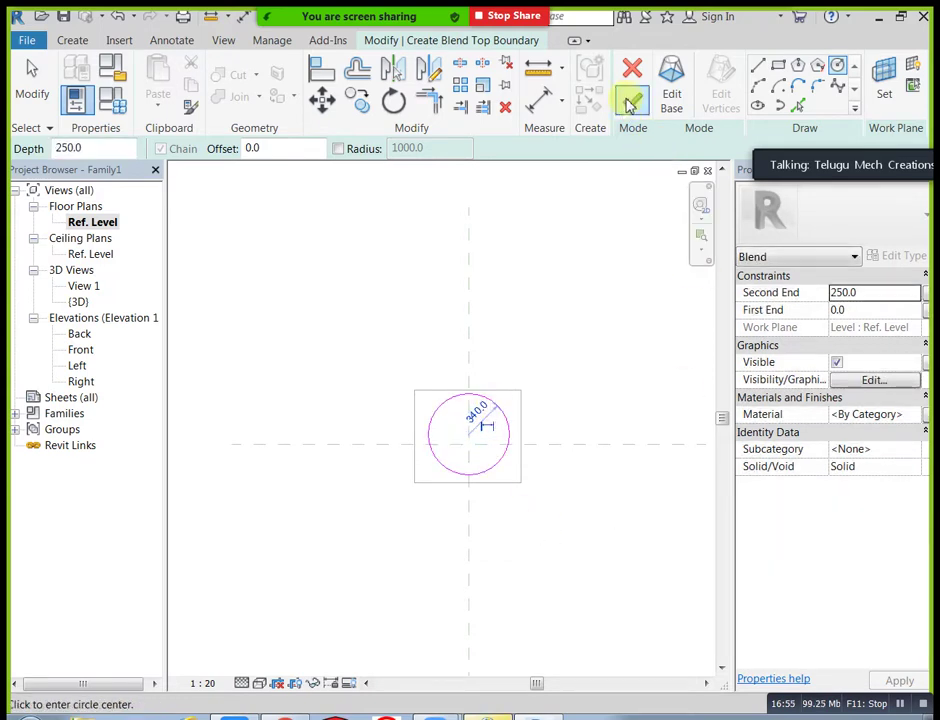
- Set the blend's second end to 600 mm and finish the blend
left_click(876, 293)
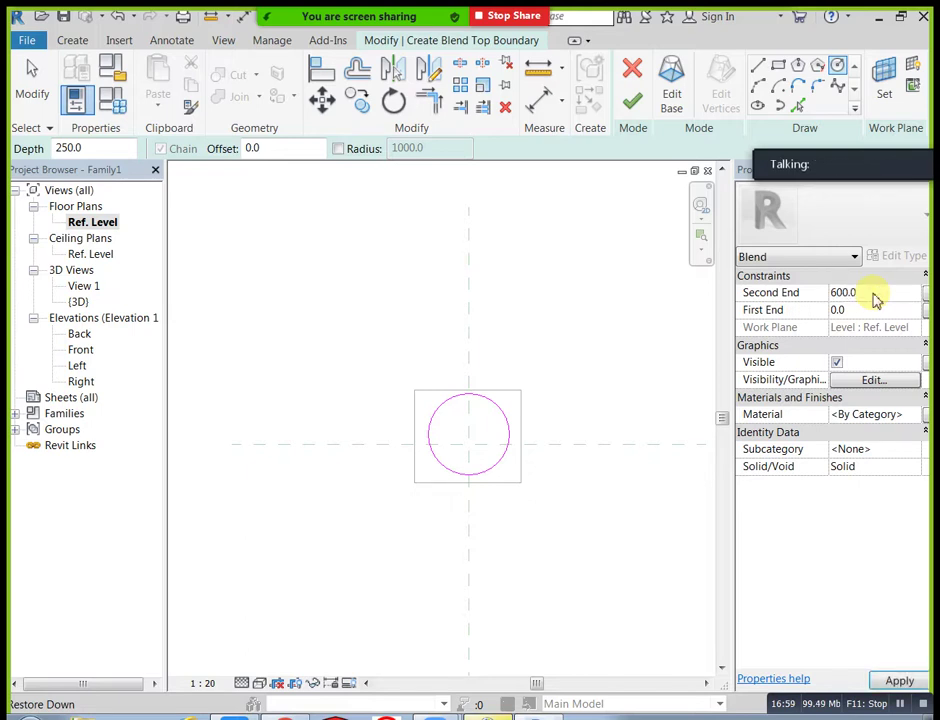
left_click(631, 97)
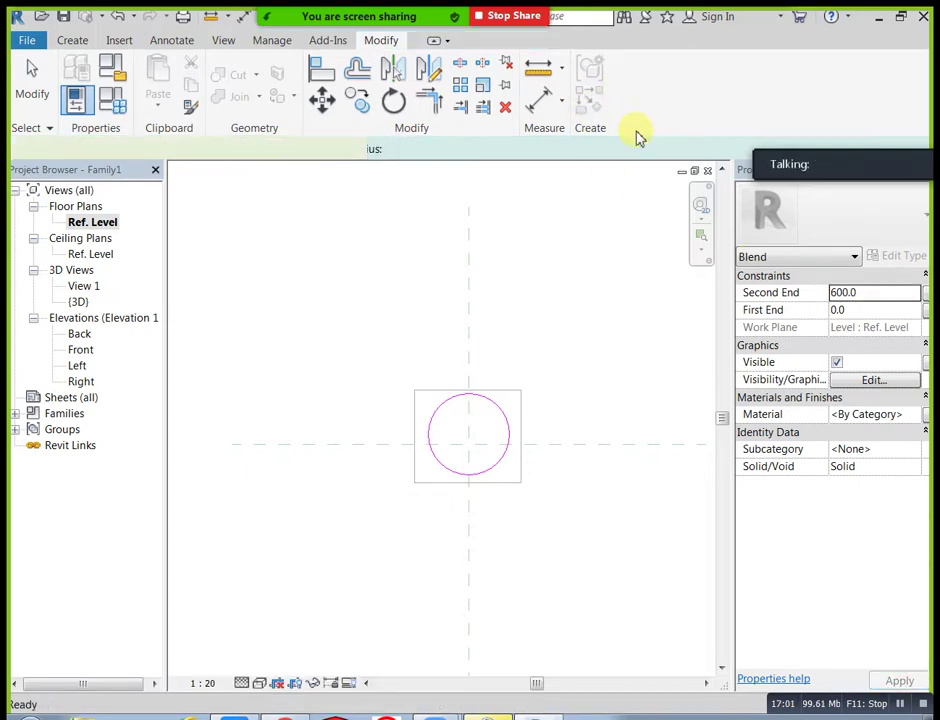
left_click(613, 303)
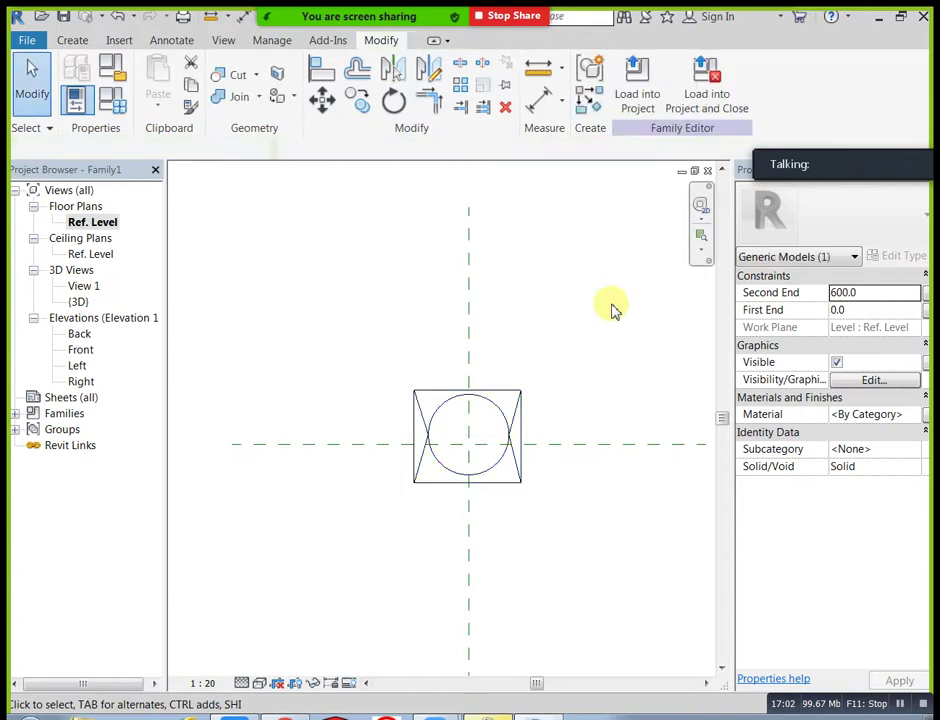
- Examine the blend from above and below in the default 3D view and select it
left_click(222, 40)
left_click(172, 72)
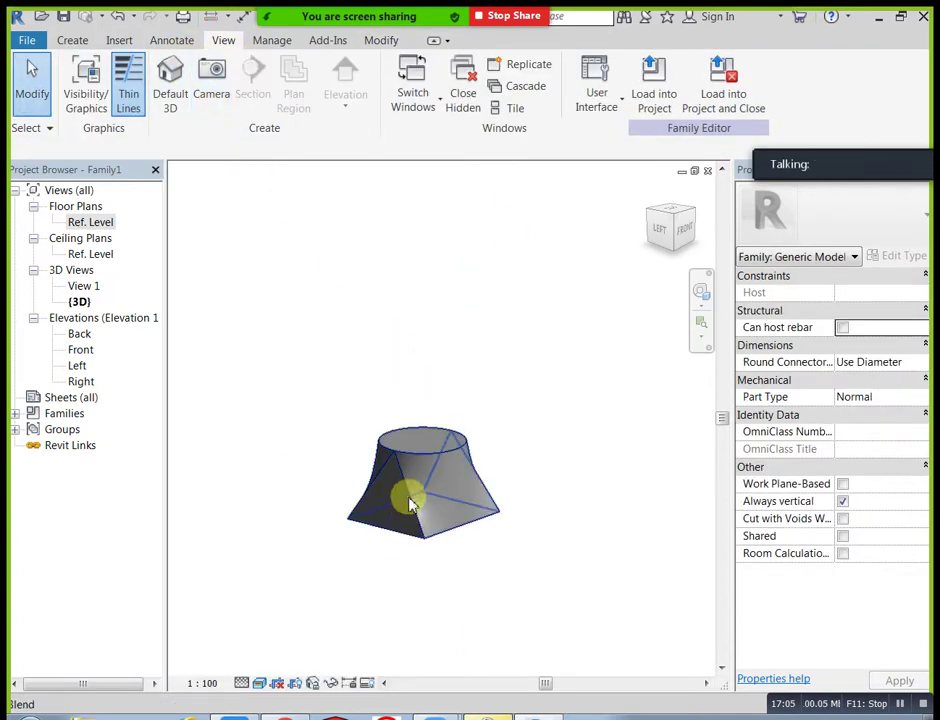
middle_click_drag(422, 658, 388, 357, "shift")
middle_click_drag(315, 373, 518, 357, "shift")
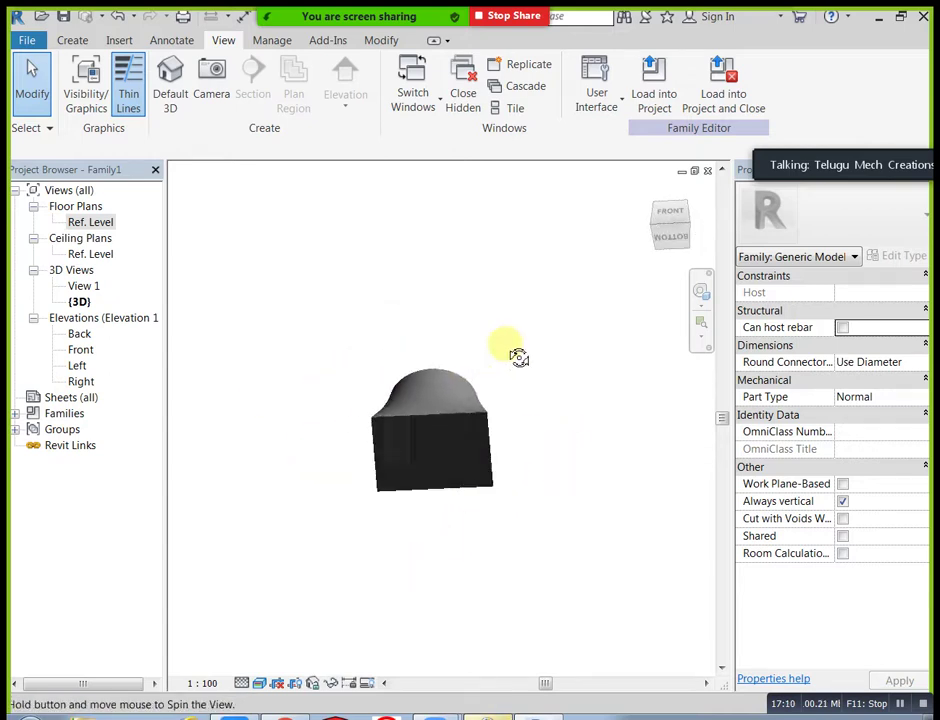
left_click(487, 413)
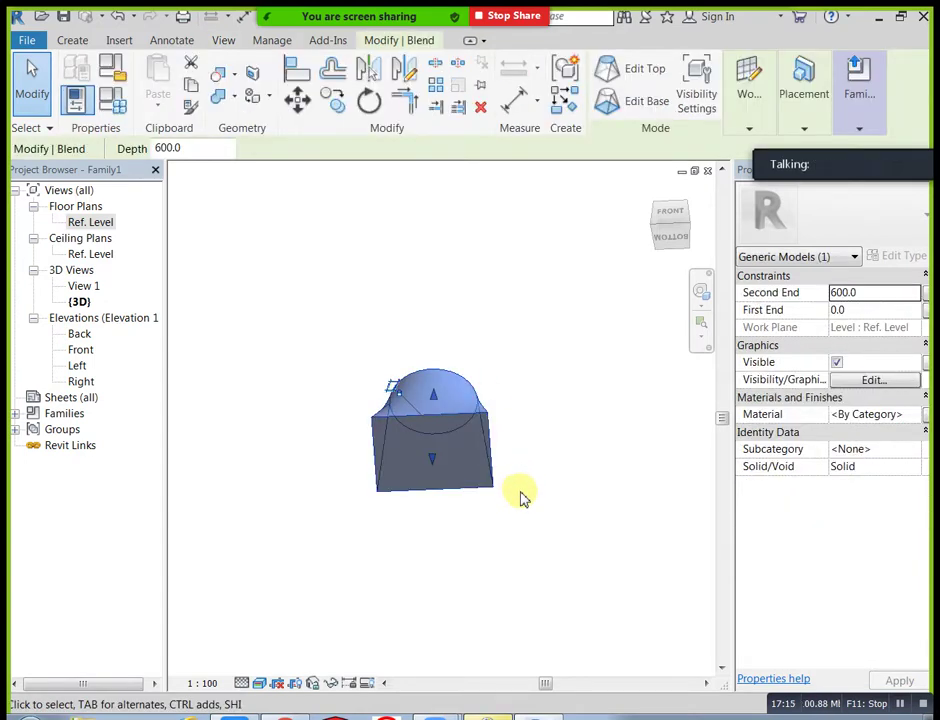
middle_click_drag(522, 520, 545, 535, "shift")
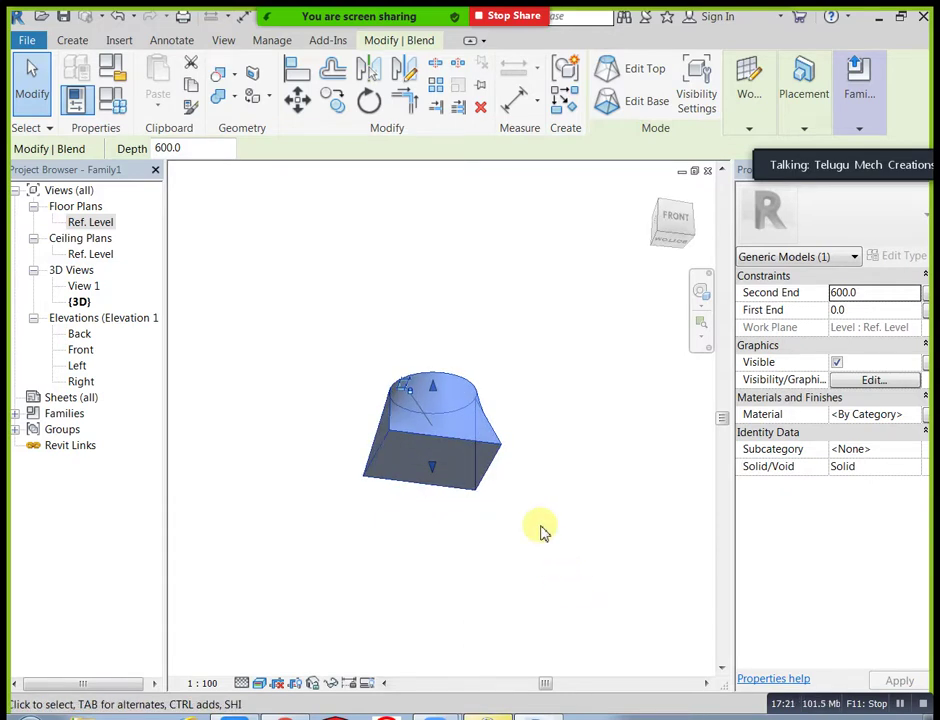
left_click(555, 477)
middle_click_drag(553, 484, 401, 608, "shift")
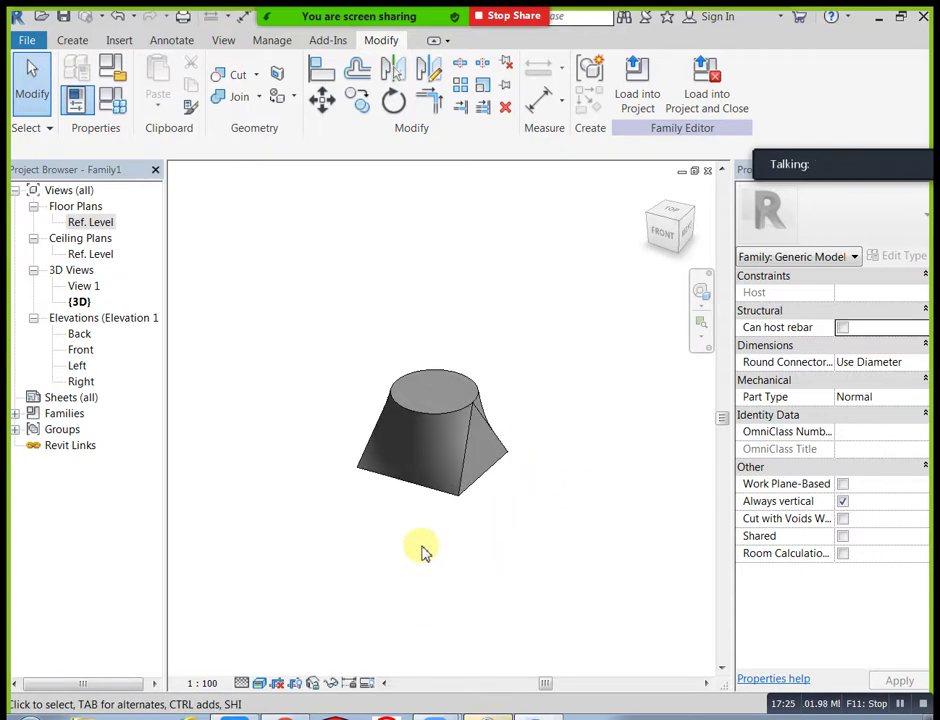
left_click(468, 440)
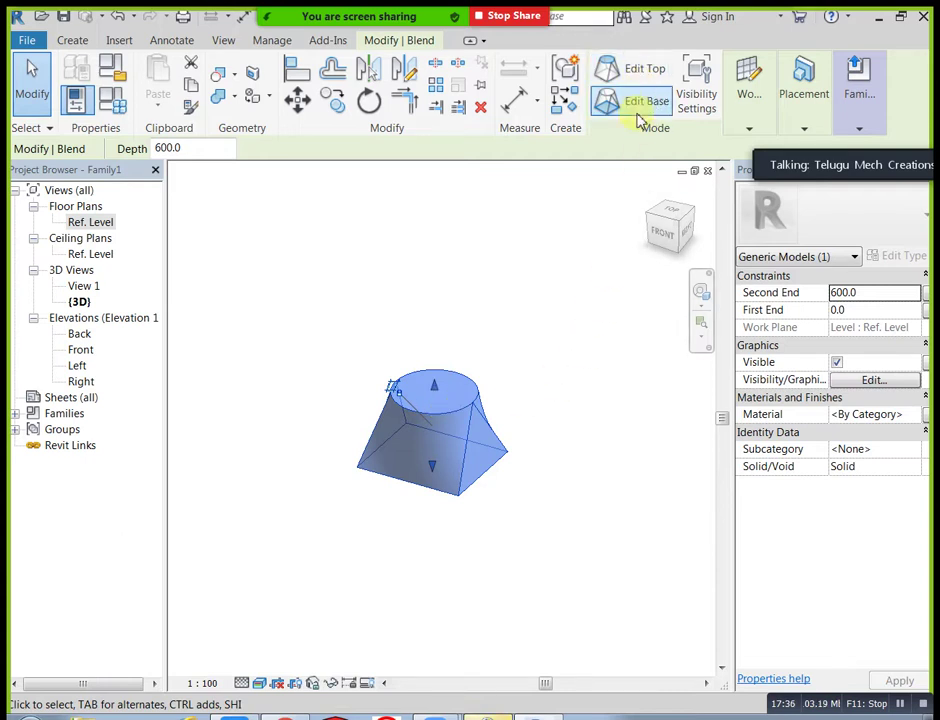
- Edit the blend's top boundary in the Ref. Level floor plan and delete its circle
left_click(644, 69)
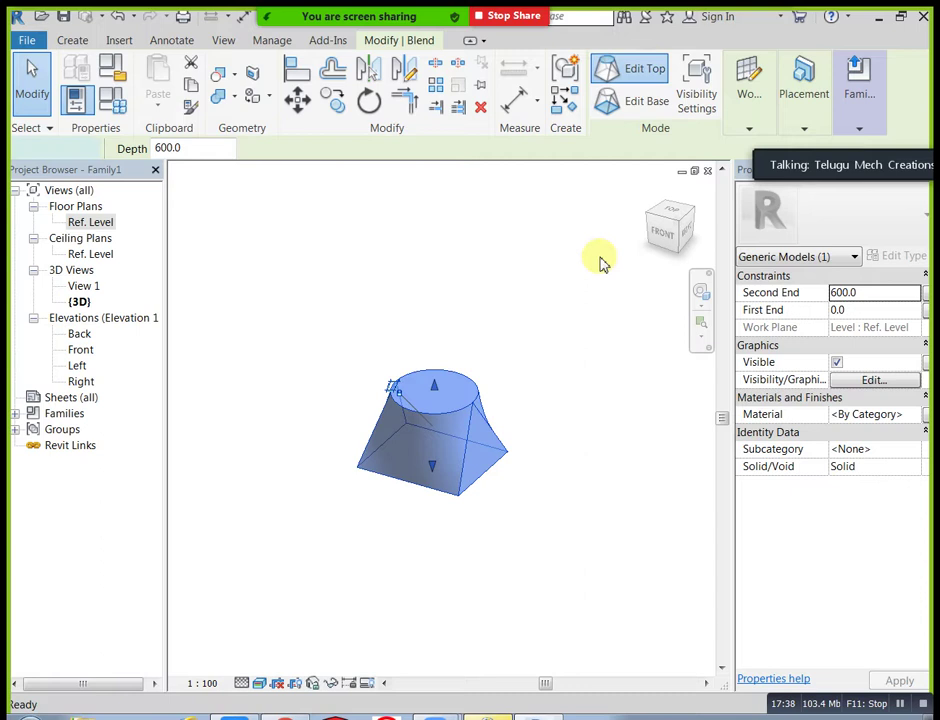
double_click(91, 222)
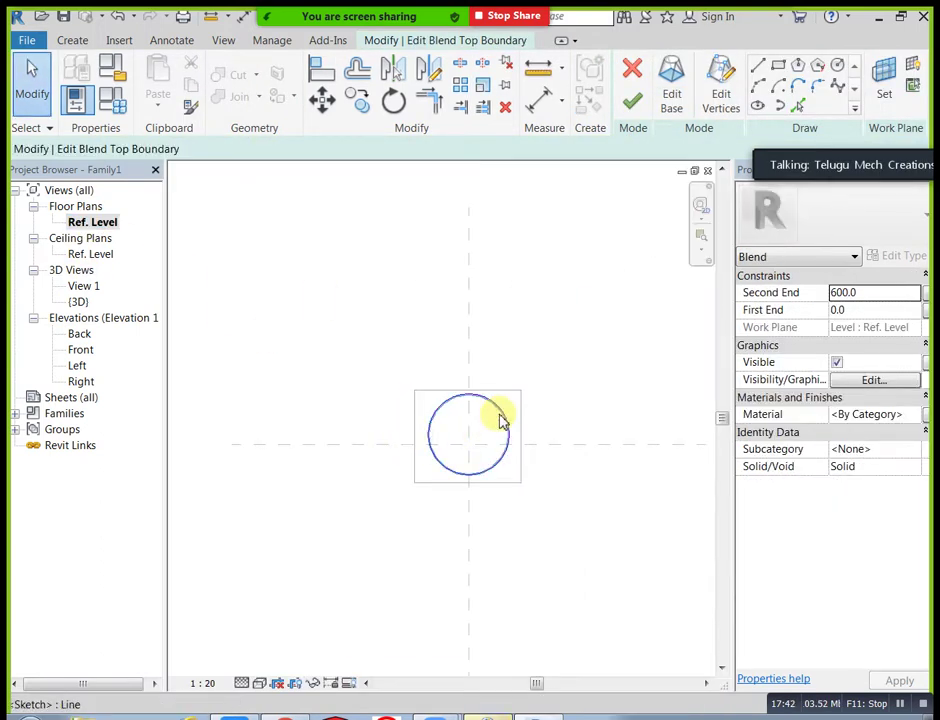
left_click(500, 420)
key("Delete")
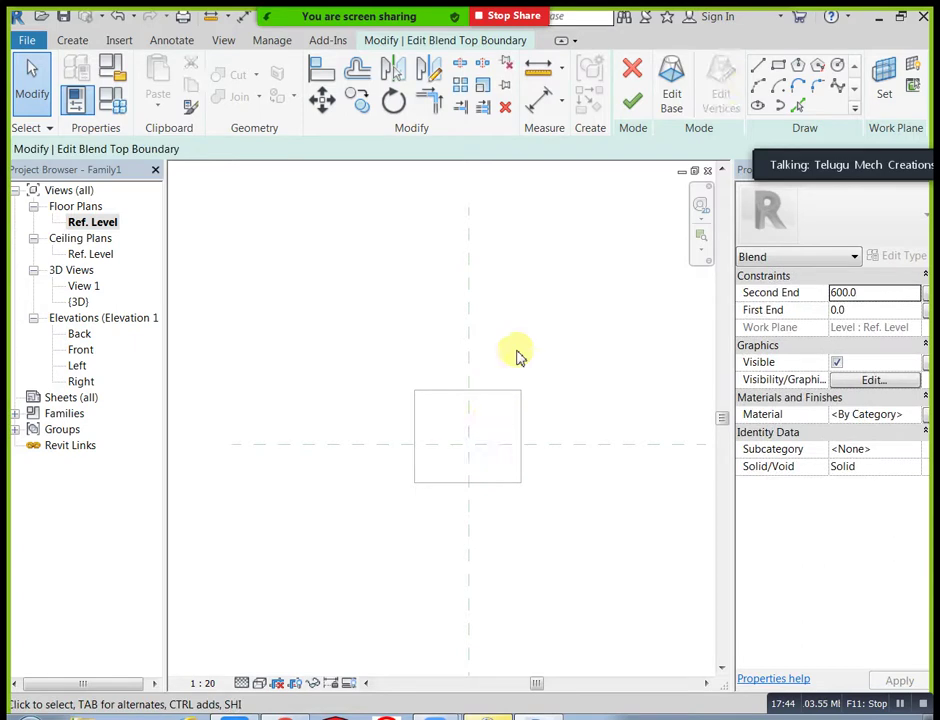
- Sketch a rectangle about 620 by 640 mm inside the base as the blend's top boundary and finish the blend
left_click(778, 66)
scroll(520, 432, "up", 3)
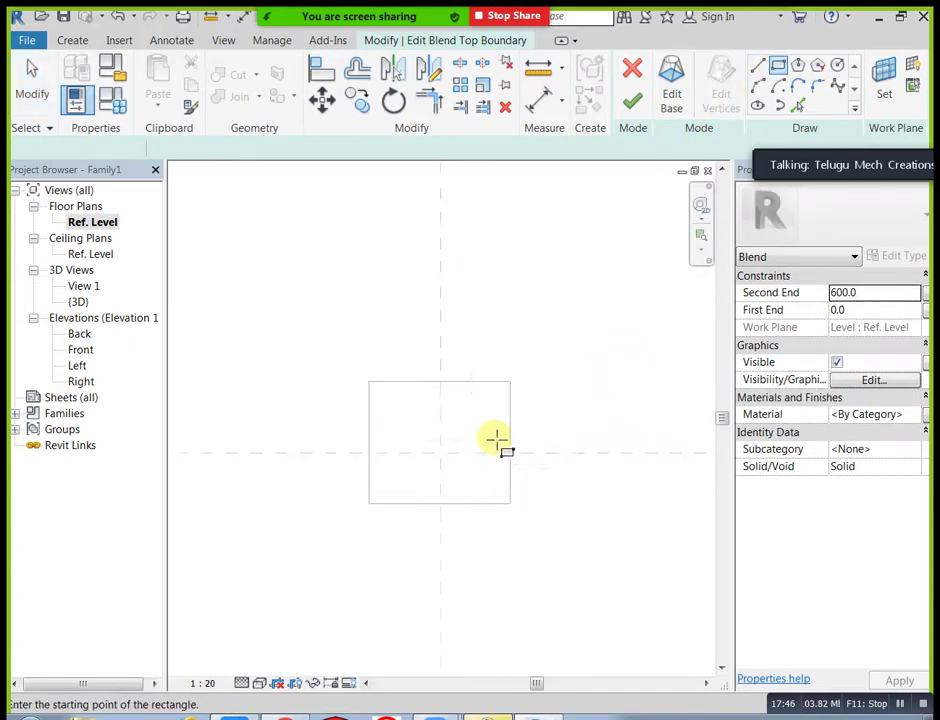
left_click(374, 387)
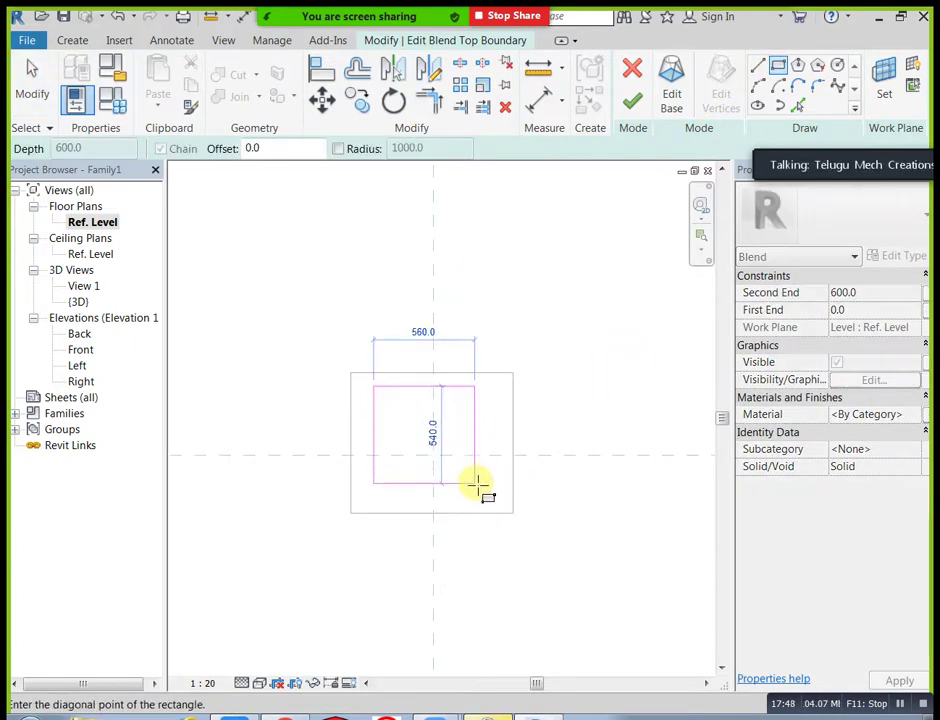
left_click(485, 499)
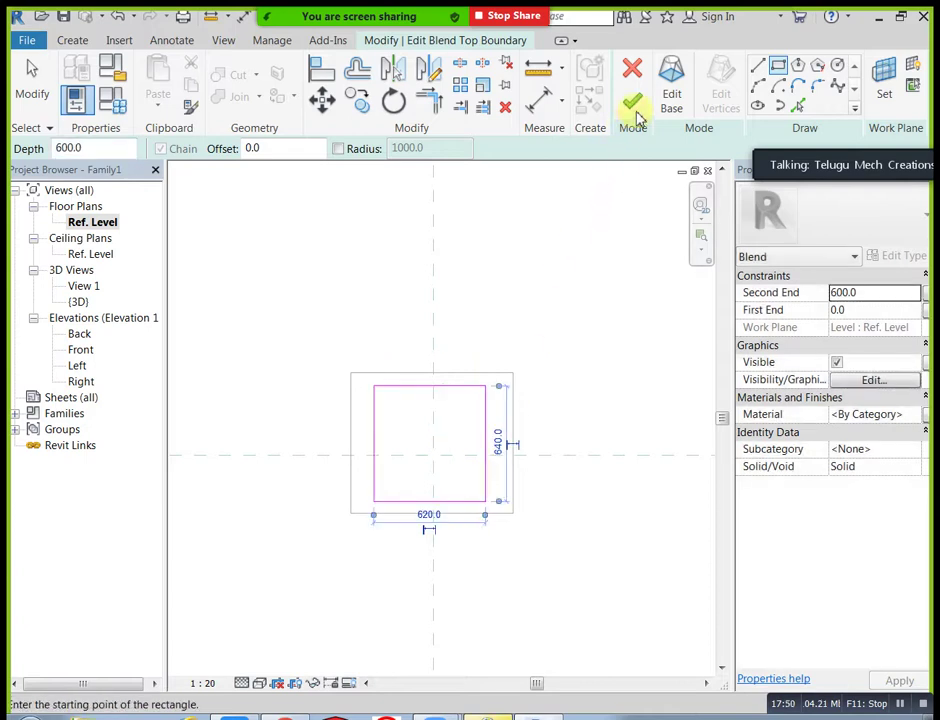
left_click(632, 101)
left_click(610, 289)
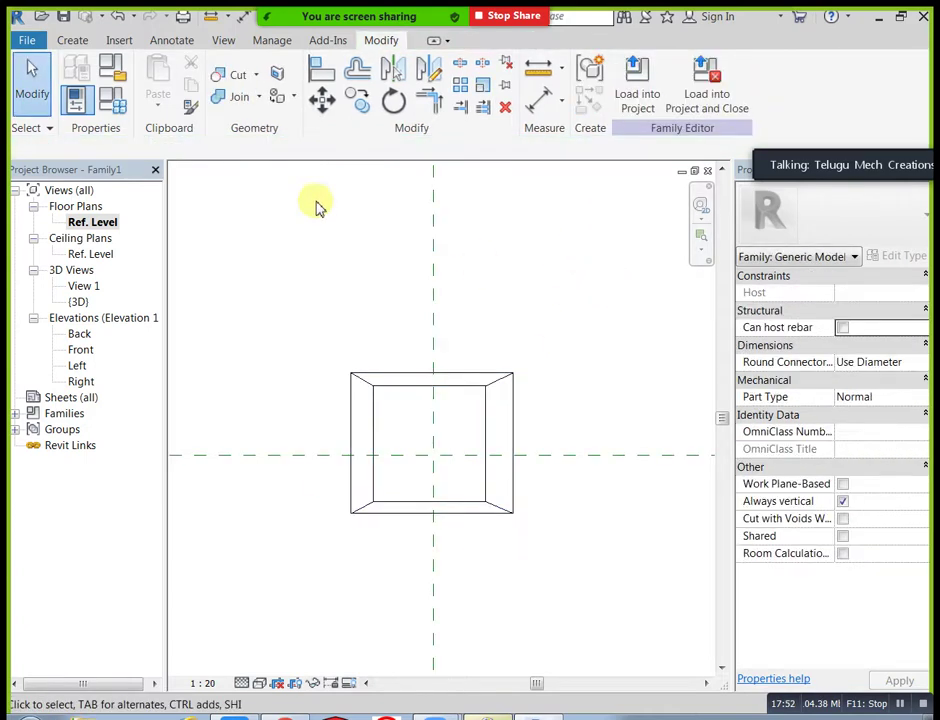
- Examine the rectangle-to-rectangle blend from below and from several sides in the default 3D view
left_click(230, 40)
left_click(173, 83)
middle_click_drag(478, 541, 474, 437, "shift")
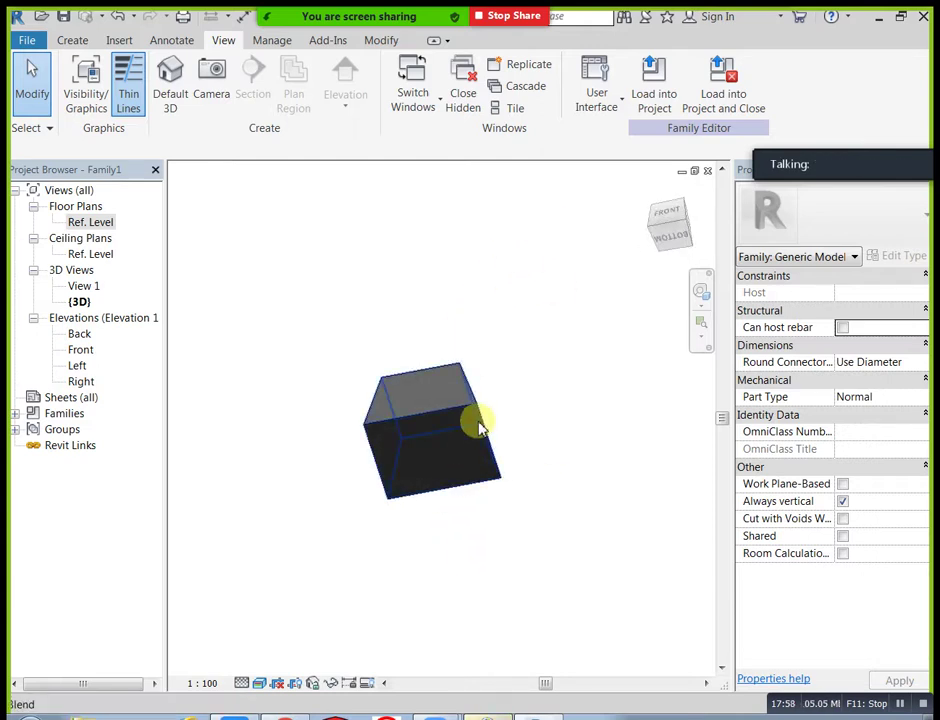
middle_click_drag(521, 388, 392, 462, "shift")
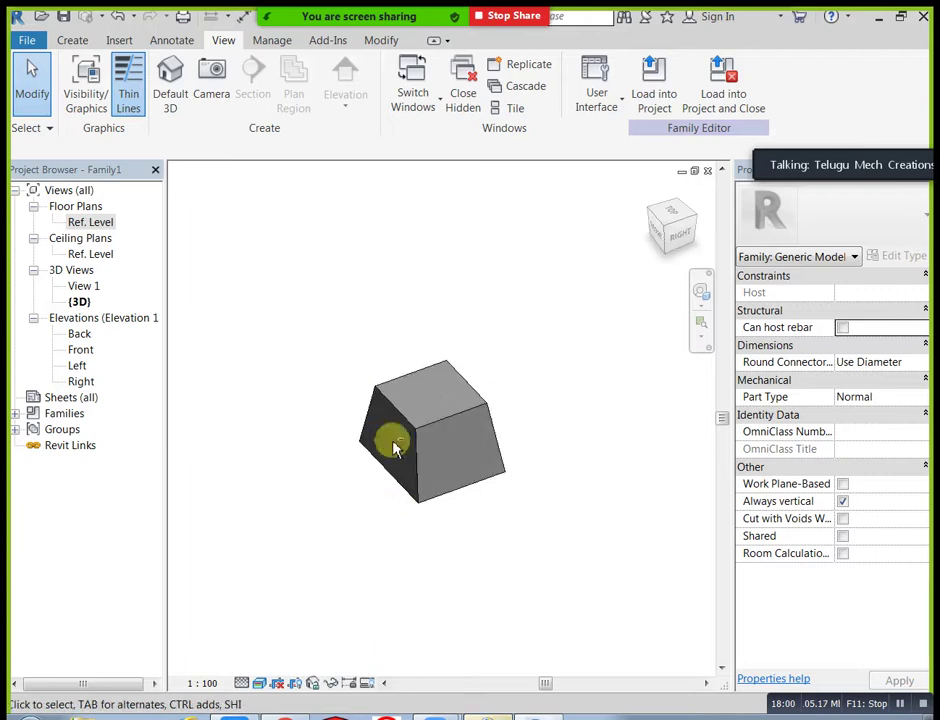
middle_click_drag(415, 412, 571, 572, "shift")
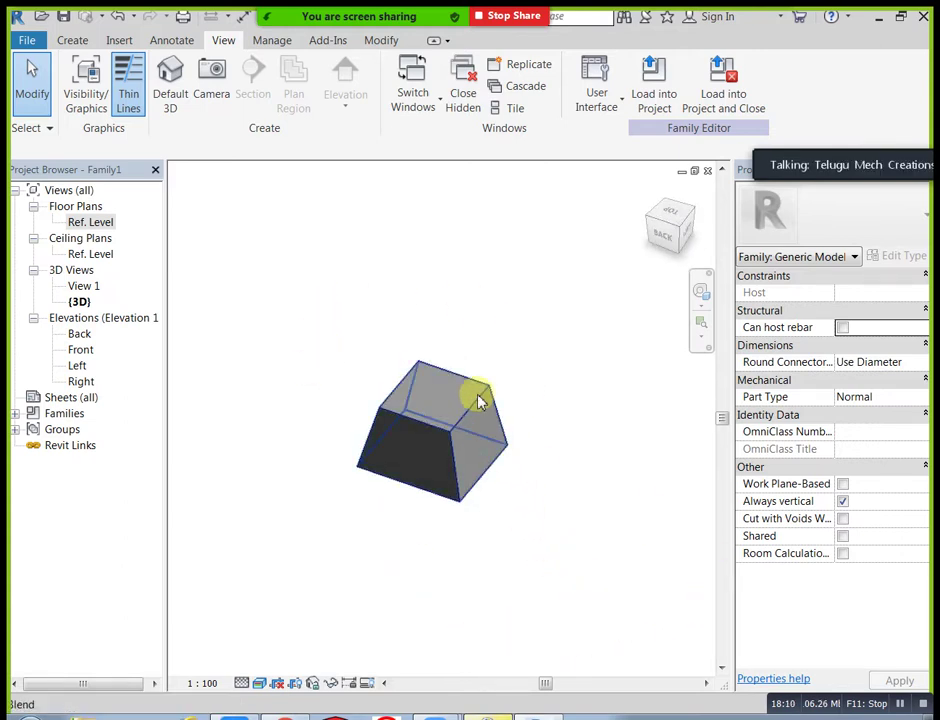
- Delete the blend and open the Ref. Level floor plan
left_click(72, 40)
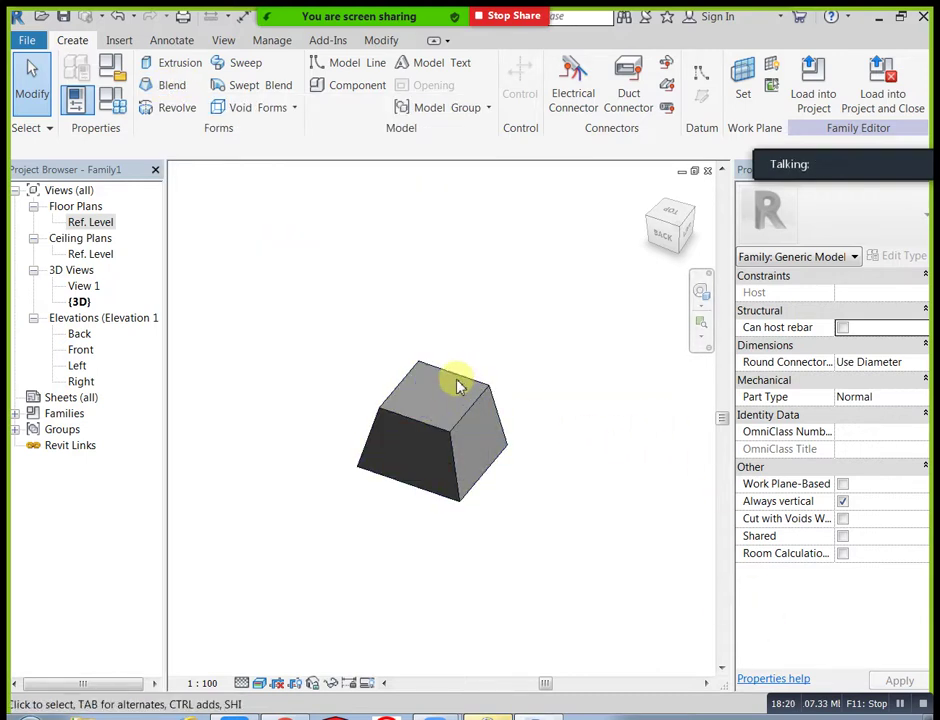
left_click(477, 405)
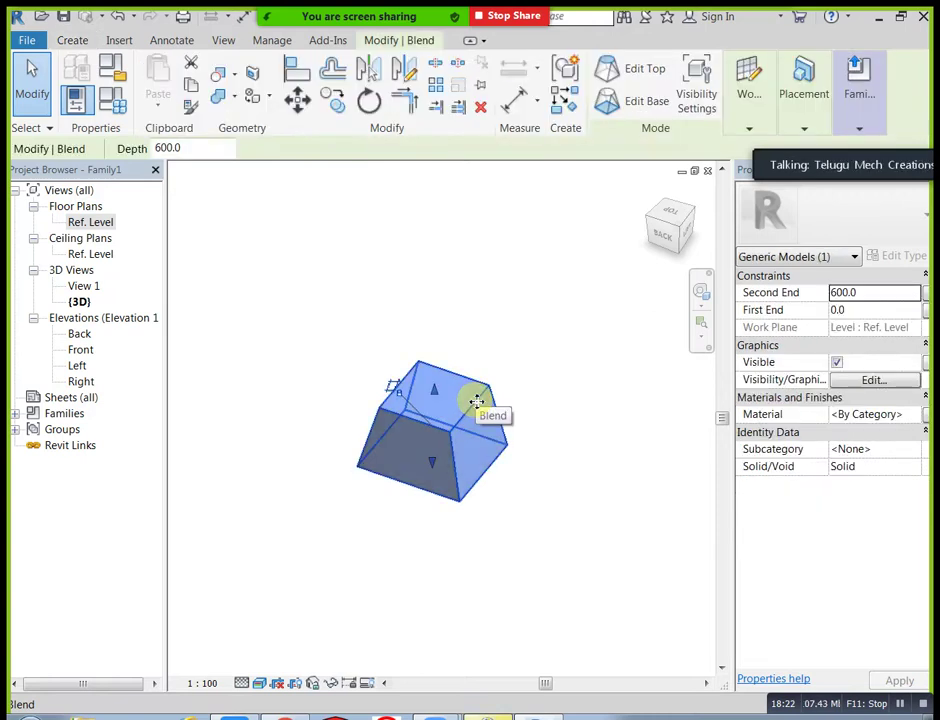
key("Delete")
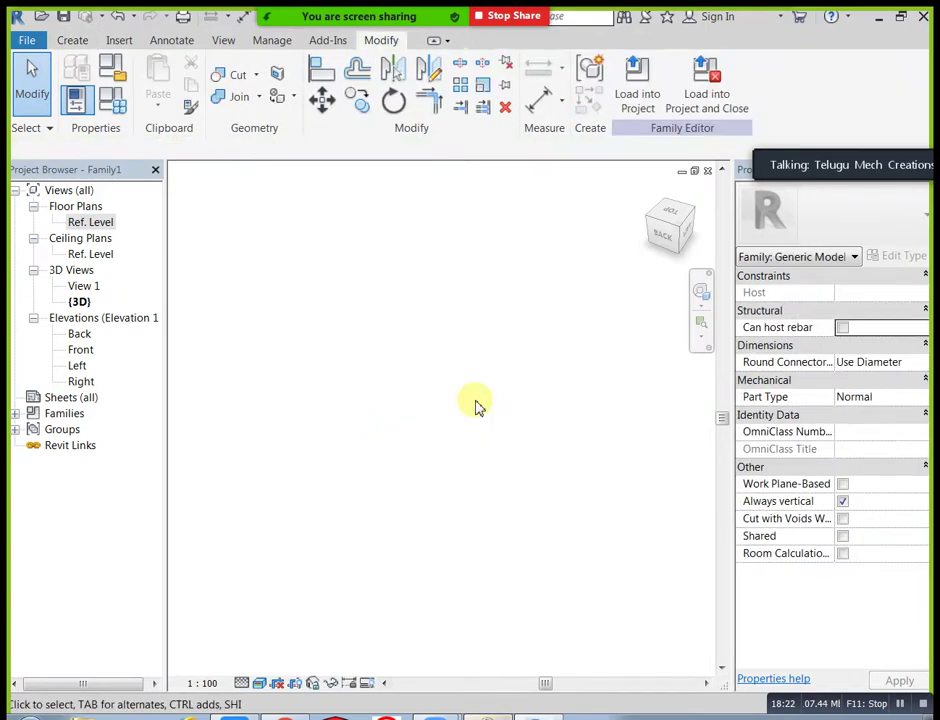
left_click(74, 44)
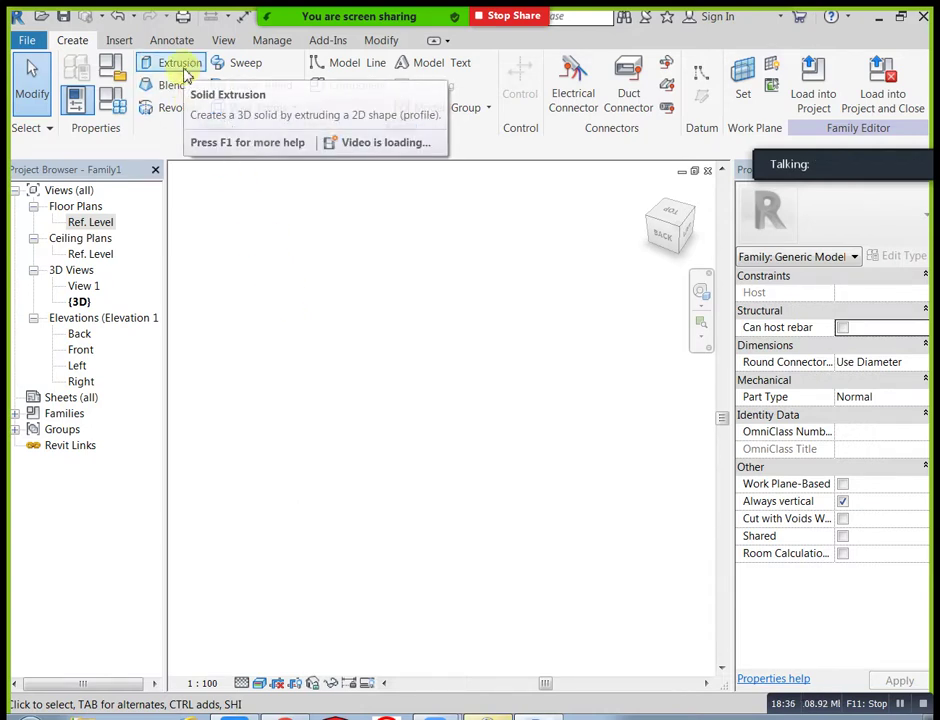
double_click(91, 220)
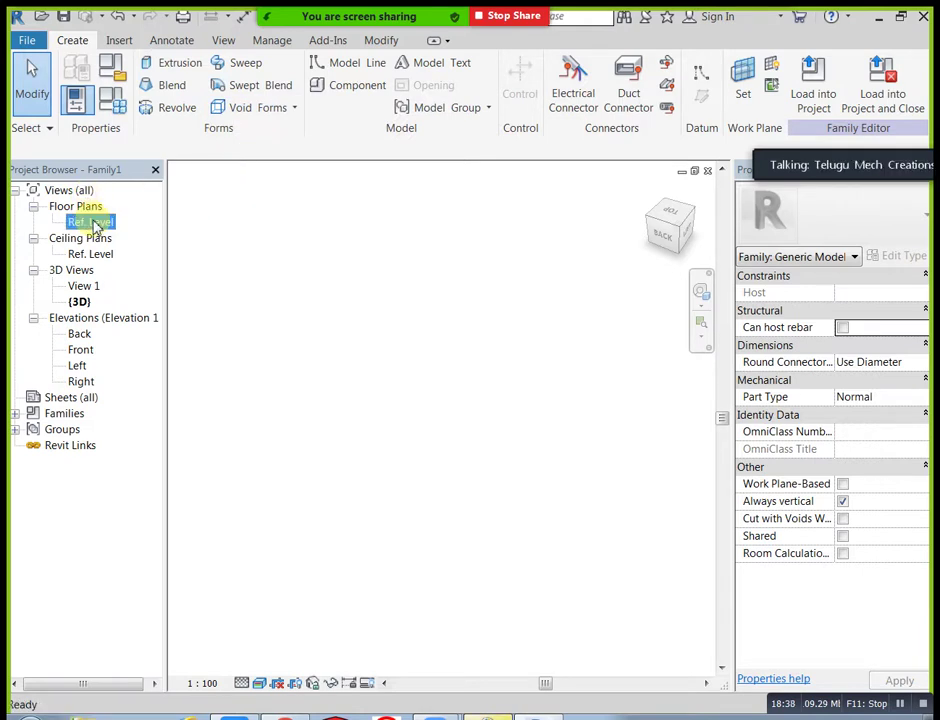
scroll(315, 409, "down", 3)
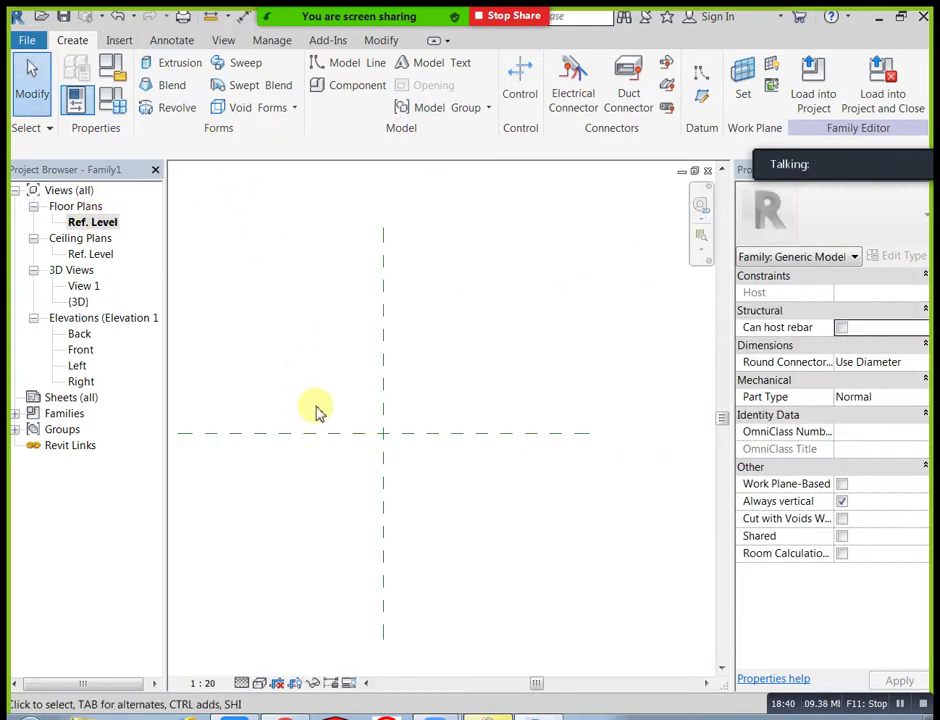
scroll(338, 388, "up", 1)
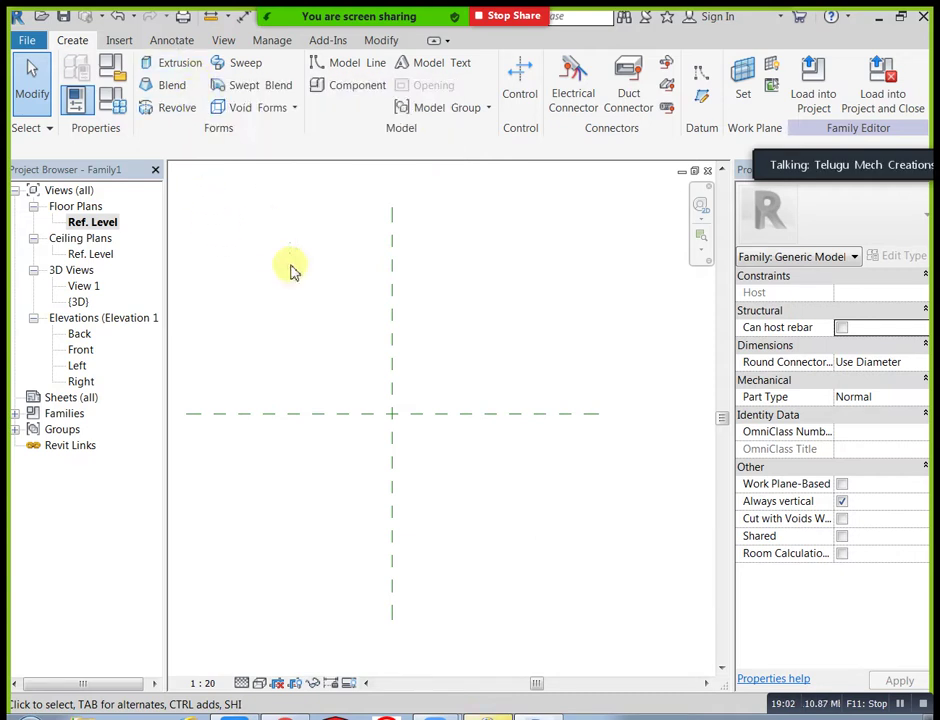
middle_click_drag(404, 333, 434, 344)
mouse_move(245, 250)
left_mouse_down()
mouse_move(300, 322)
mouse_move(421, 418)
mouse_move(254, 271)
mouse_move(249, 253)
left_mouse_up()
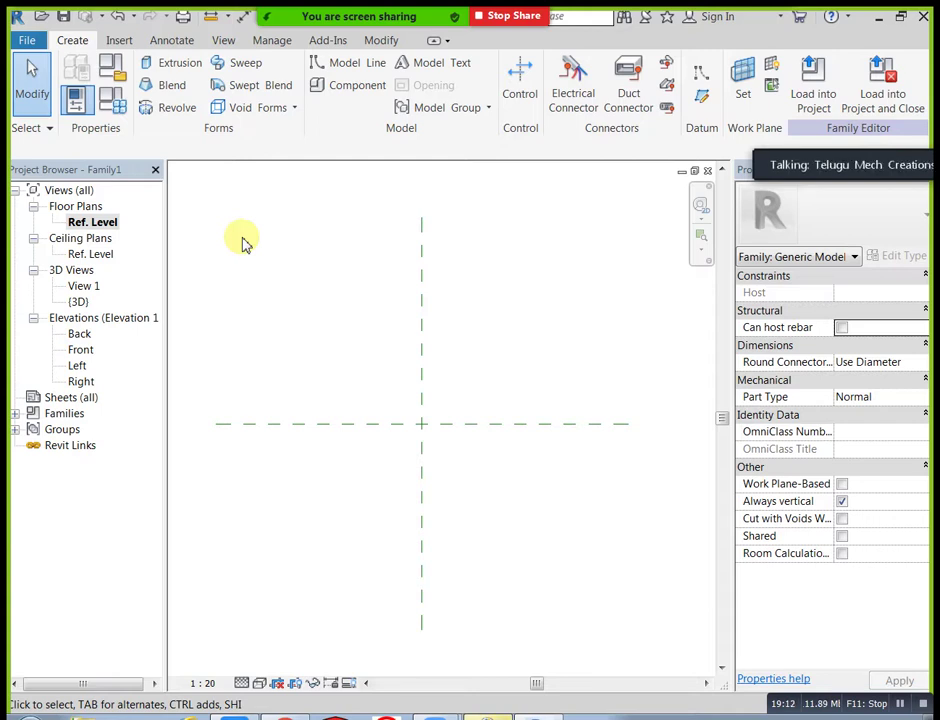
left_click_drag(245, 243, 358, 368)
mouse_move(405, 403)
left_mouse_down()
mouse_move(258, 243)
mouse_move(216, 224)
mouse_move(408, 405)
left_mouse_up()
left_click_drag(407, 405, 225, 229)
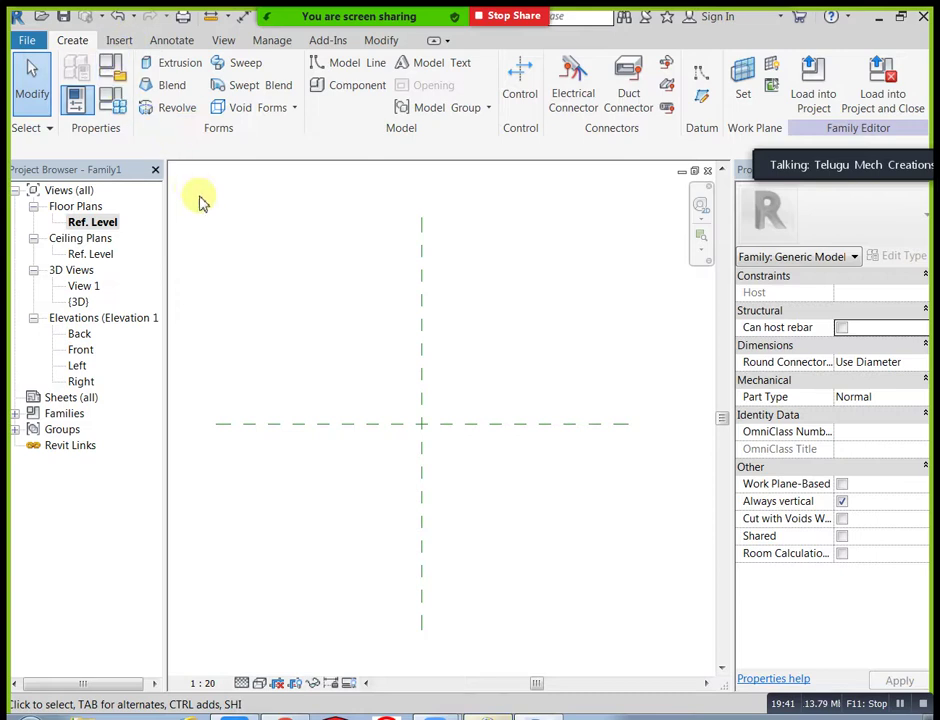
- Start a solid extrusion and sketch a rectangle about 1300 by 2640 mm around the reference plane intersection
left_click(160, 63)
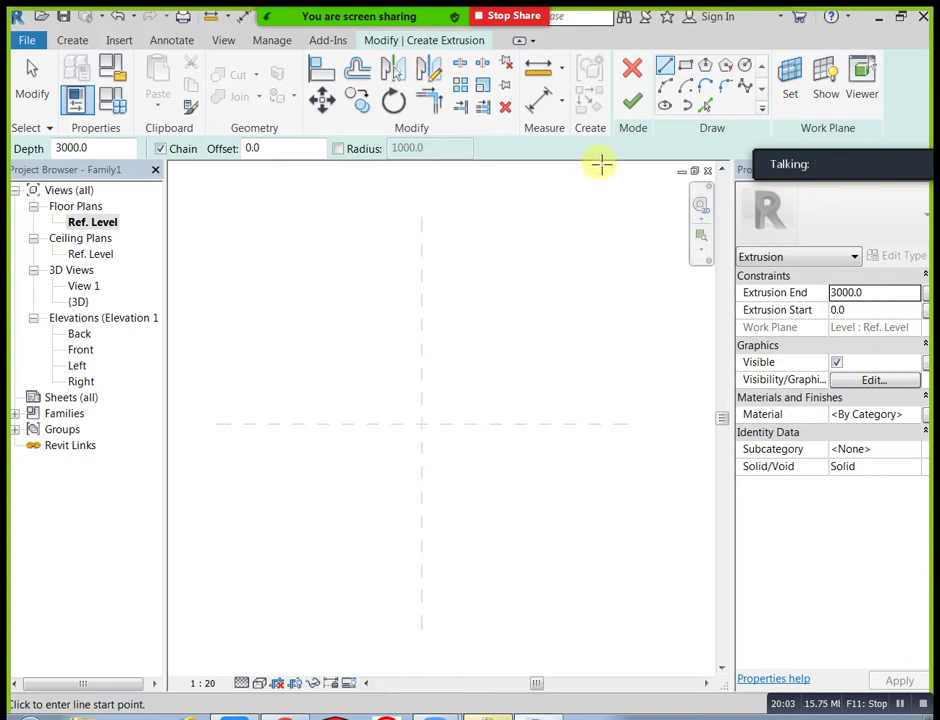
left_click(687, 67)
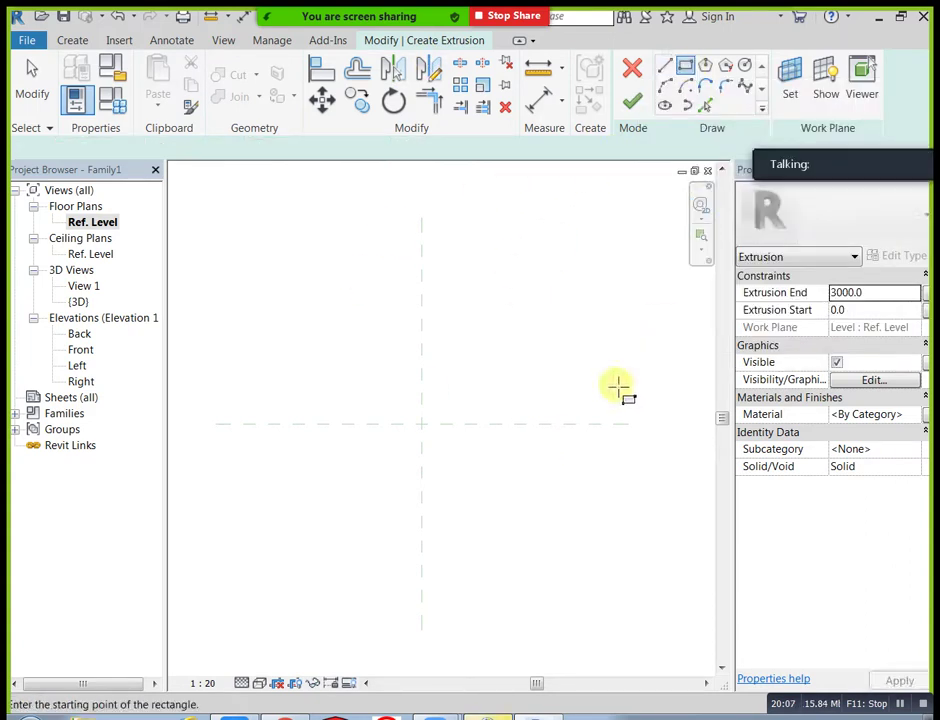
left_click(351, 303)
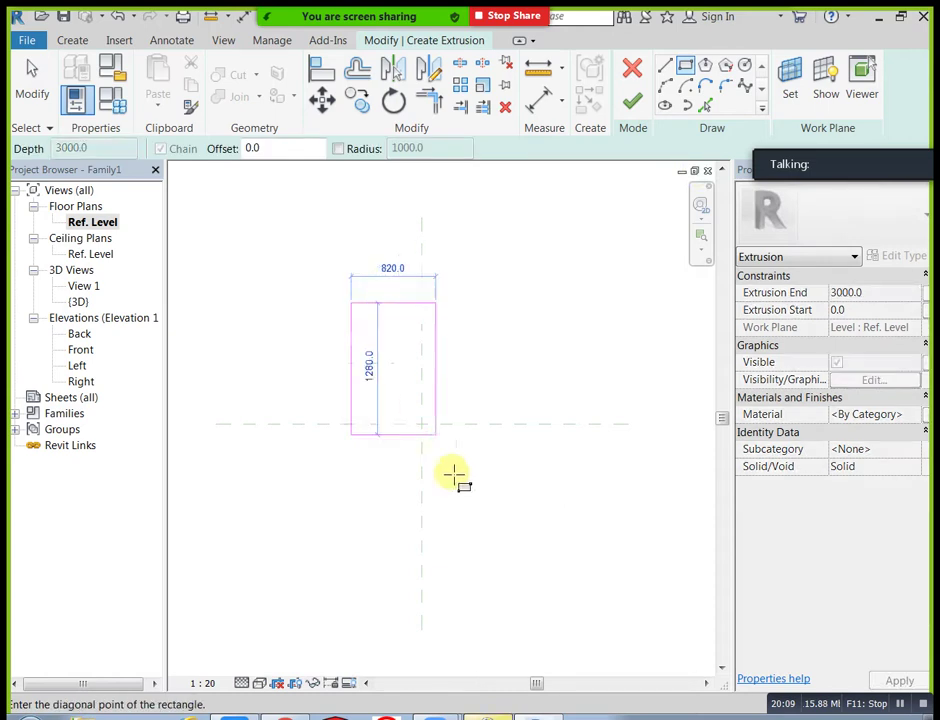
left_click(487, 577)
middle_click_drag(550, 451, 556, 405)
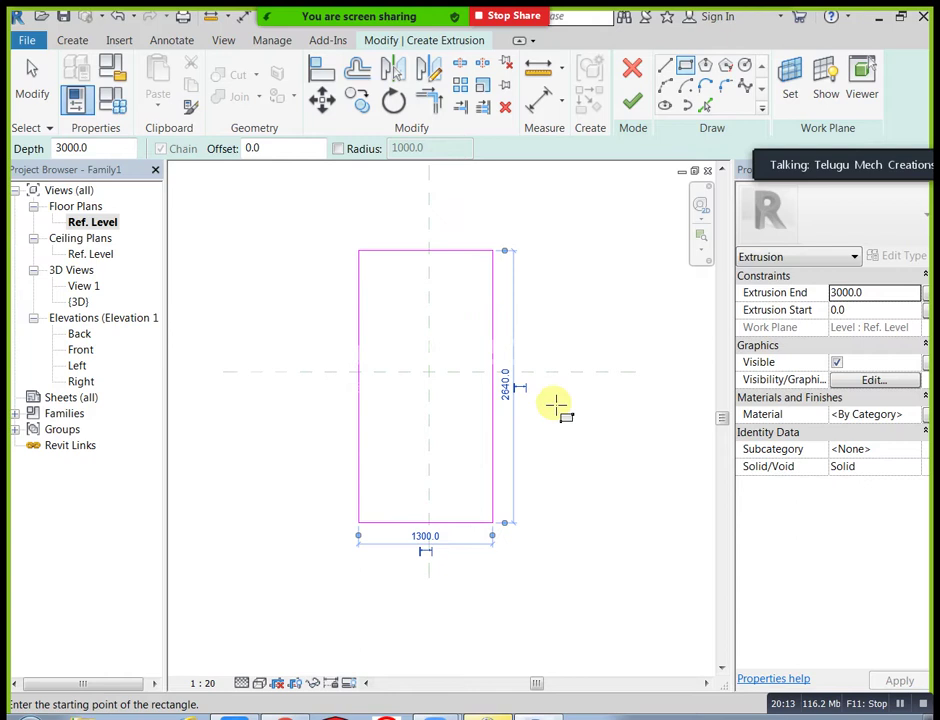
scroll(556, 404, "up", 1)
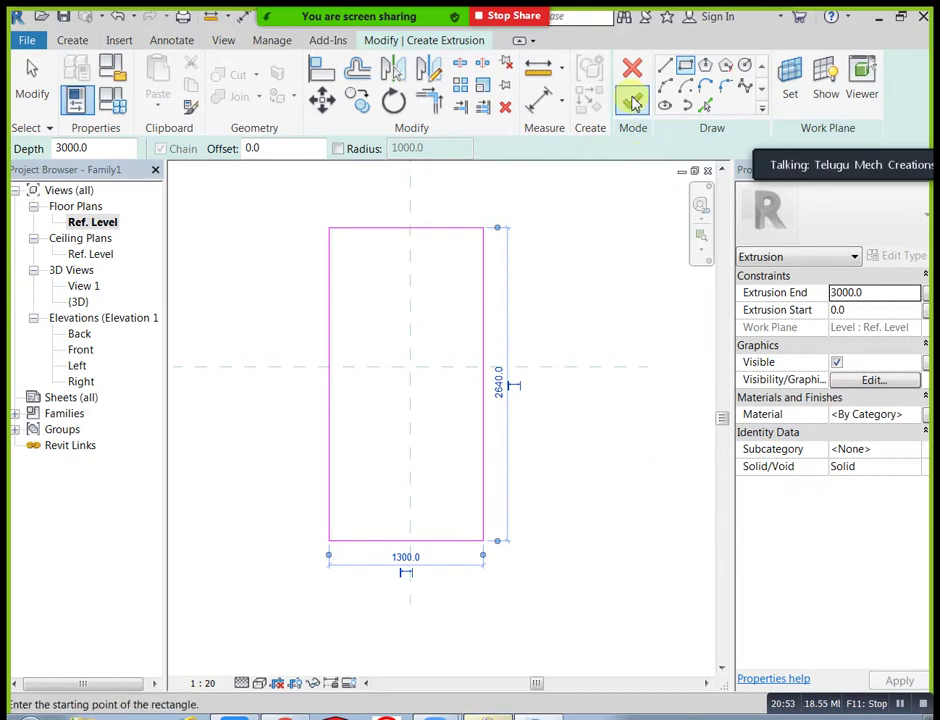
- Set the extrusion end to 50 mm, finish the extrusion and show it in the default 3D view
left_click(878, 292)
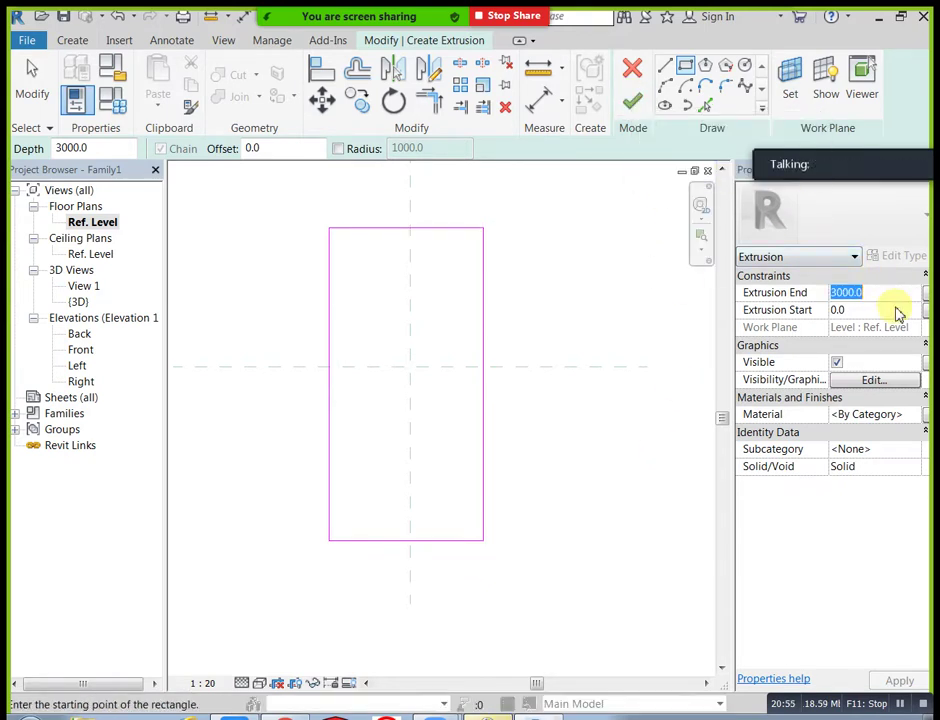
type("50")
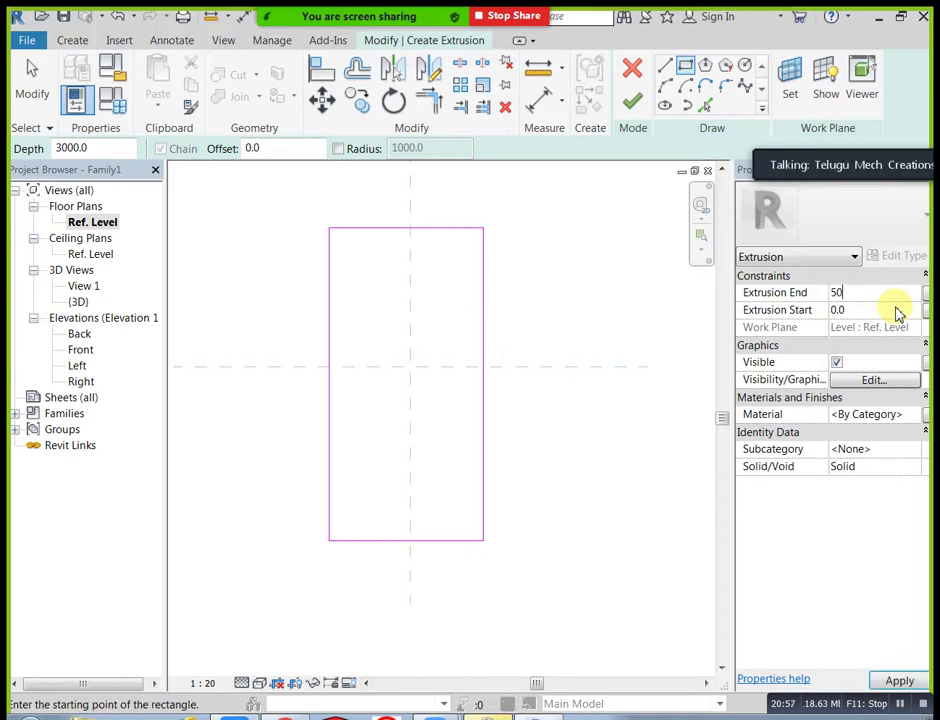
left_click(632, 103)
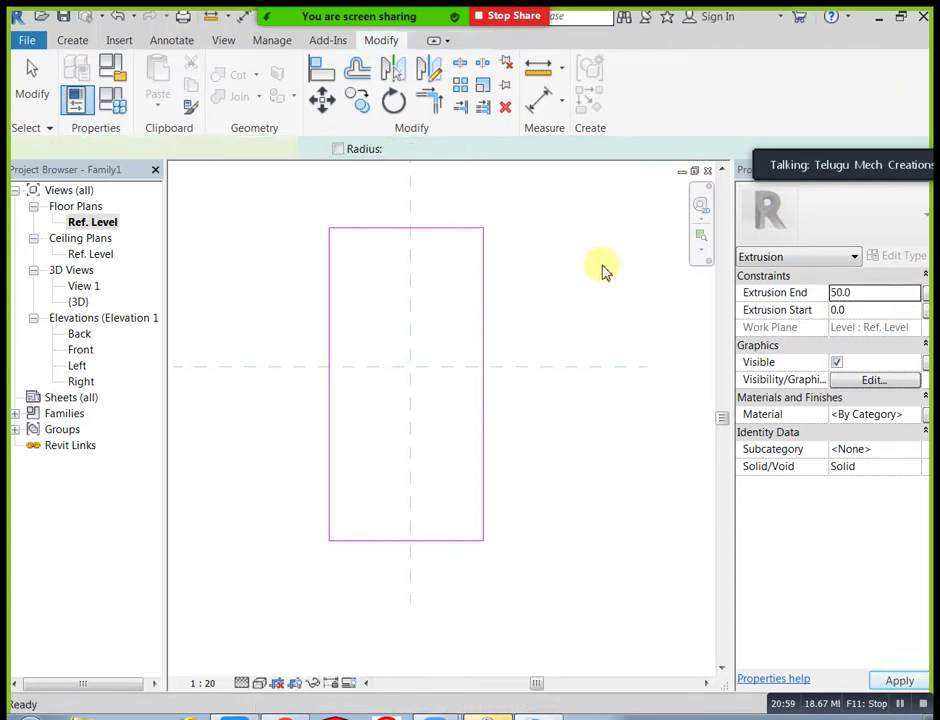
left_click(594, 298)
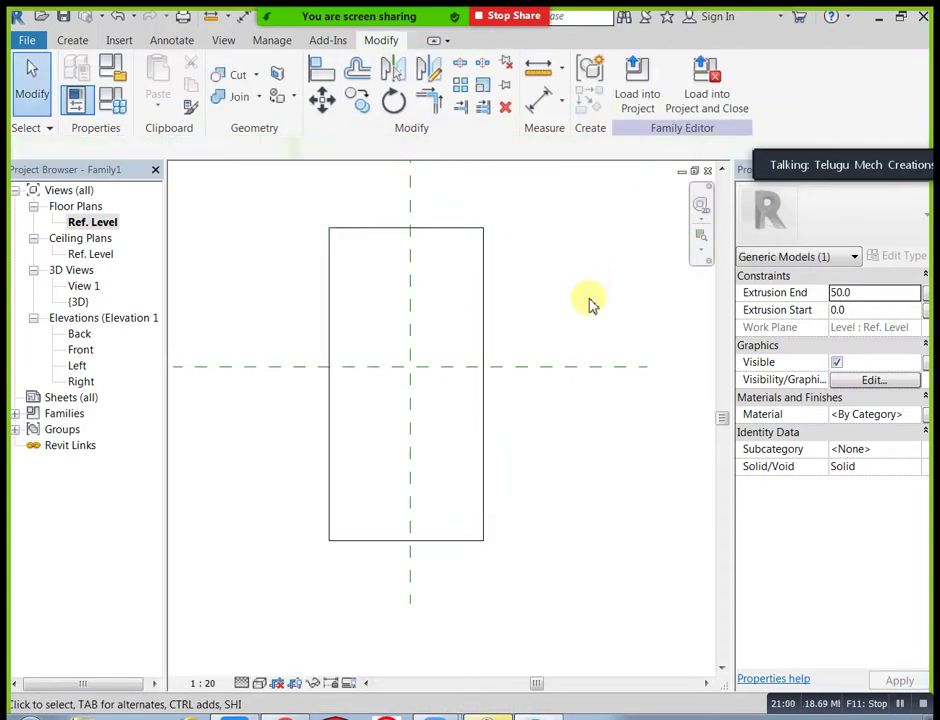
left_click(228, 42)
left_click(170, 80)
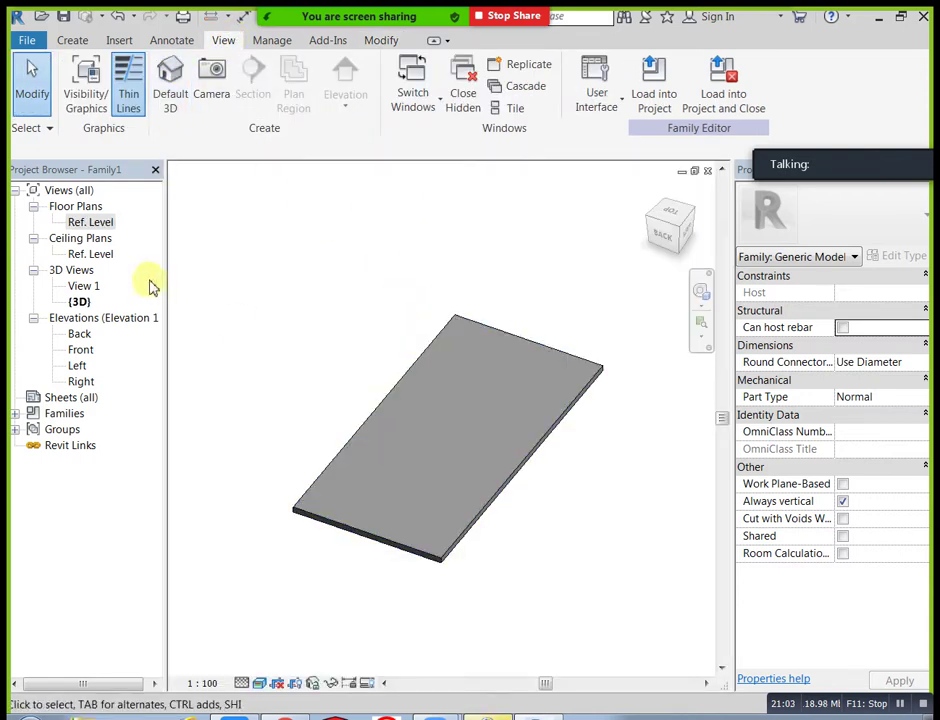
- Select the rectangular slab in the Ref. Level floor plan and set its extrusion end to -50 mm
double_click(112, 226)
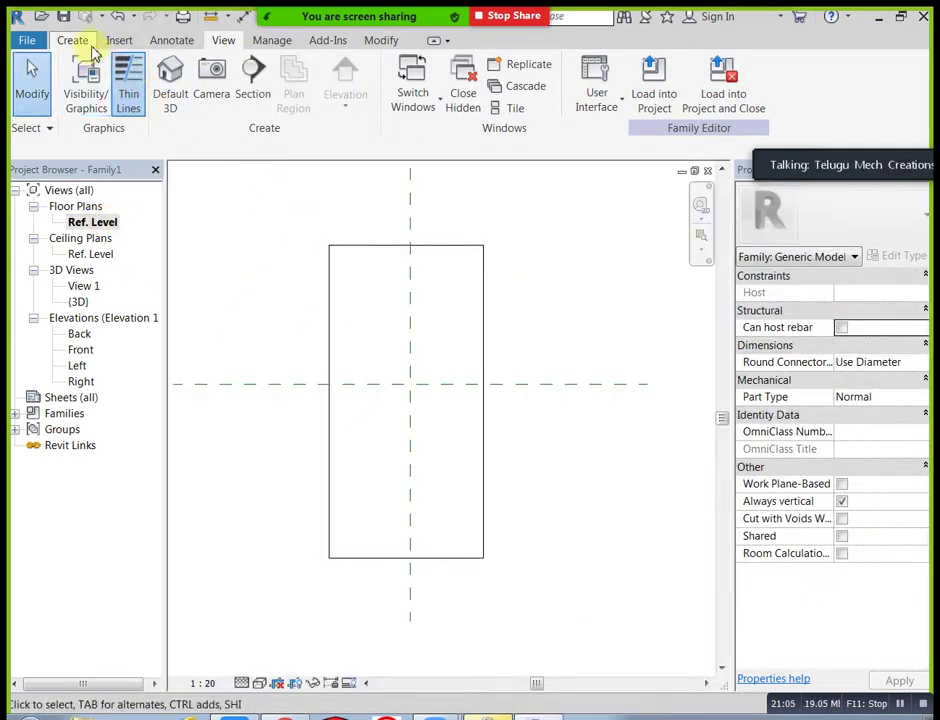
left_click(72, 40)
left_click(483, 300)
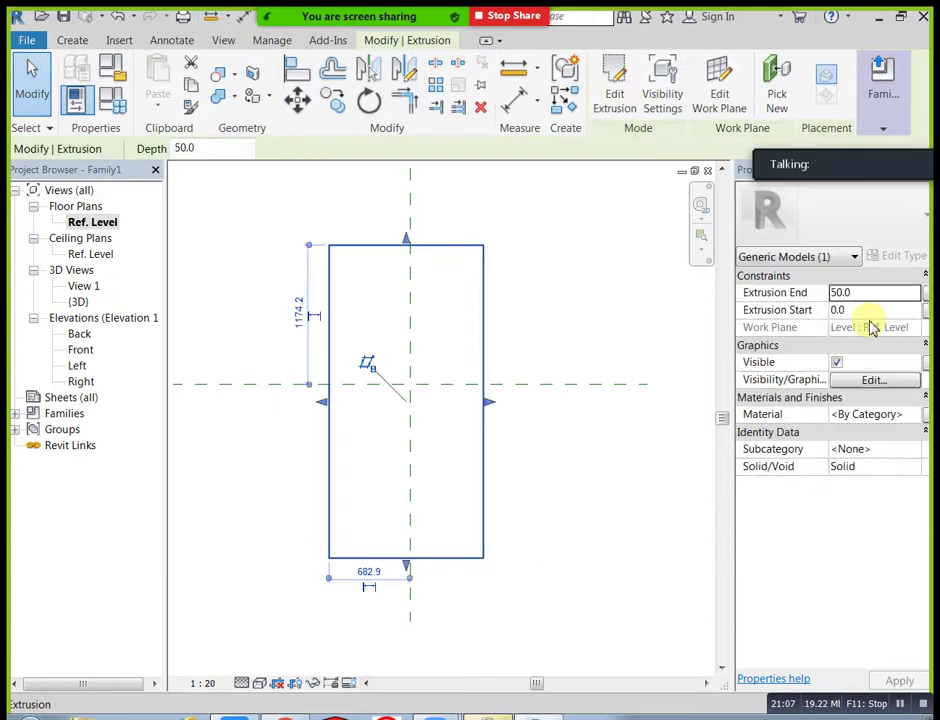
left_click(881, 293)
type("-50.0")
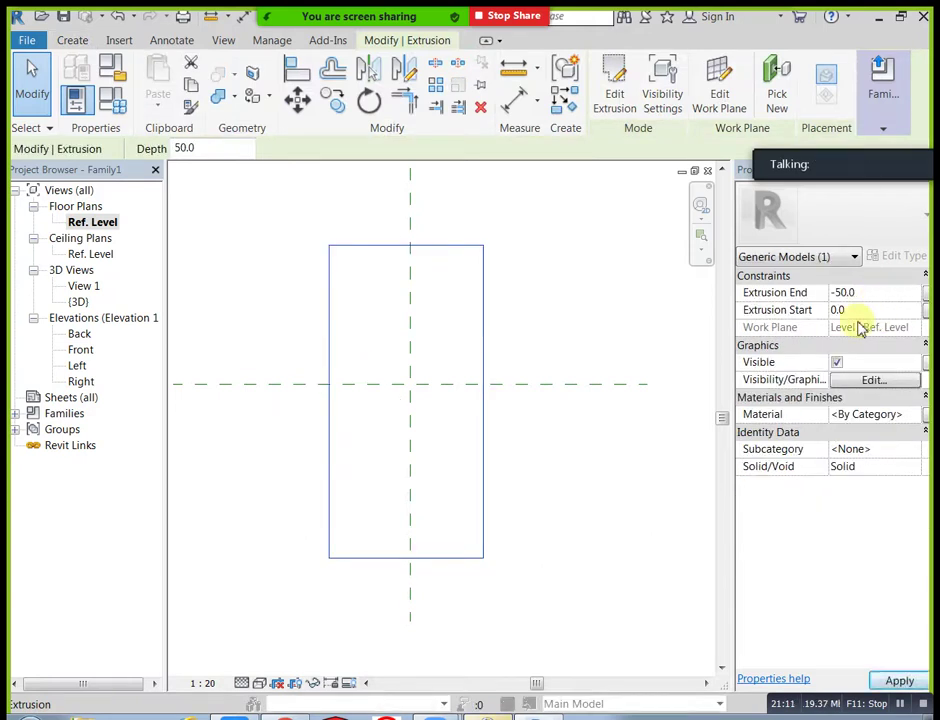
left_click(594, 501)
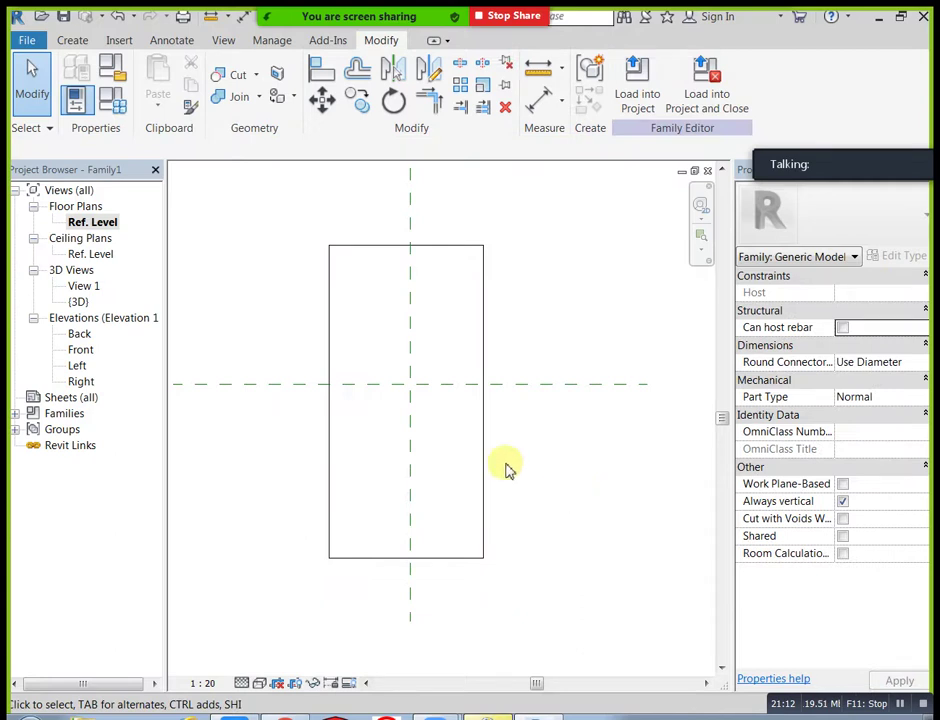
- Start a solid sweep, sketch an elliptical path on the slab with half-axes about 560 and 500 mm, centred on the vertical reference plane, and finish the path
left_click(74, 41)
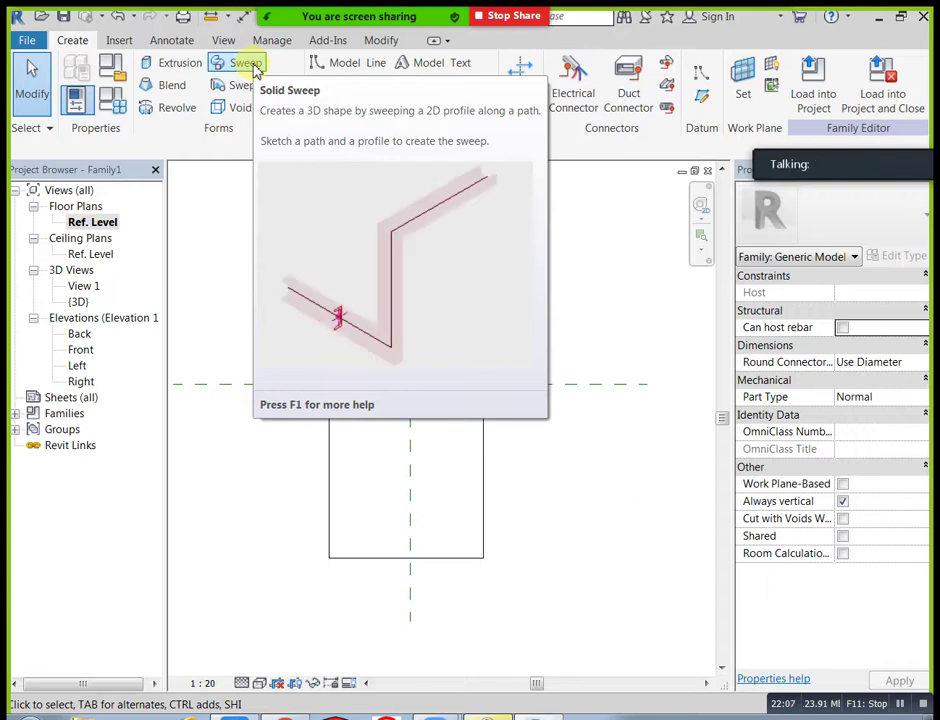
left_click(250, 66)
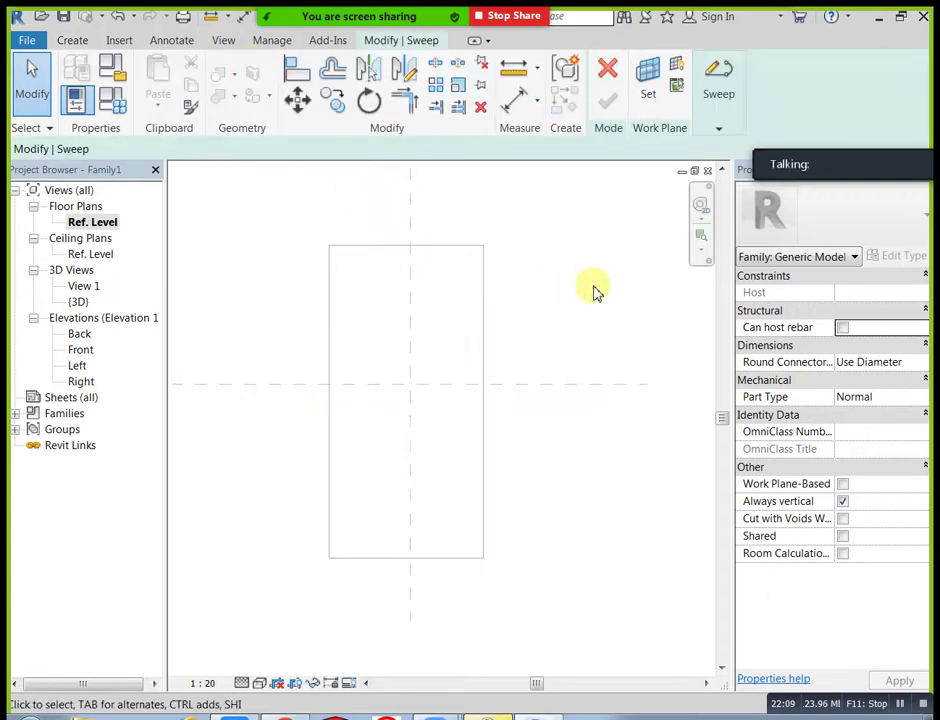
left_click(709, 130)
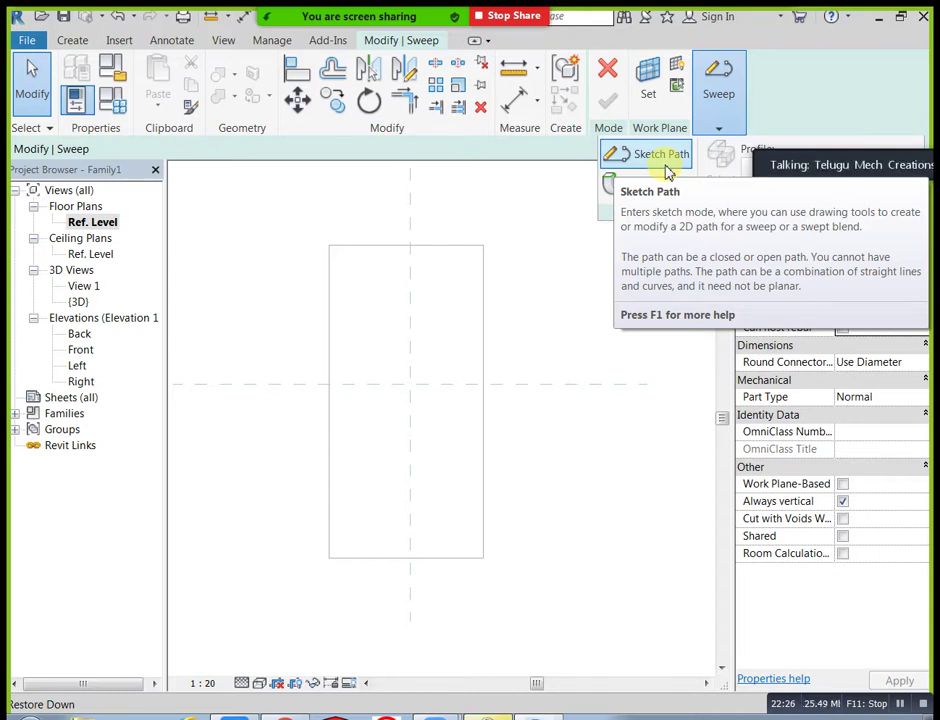
left_click(664, 168)
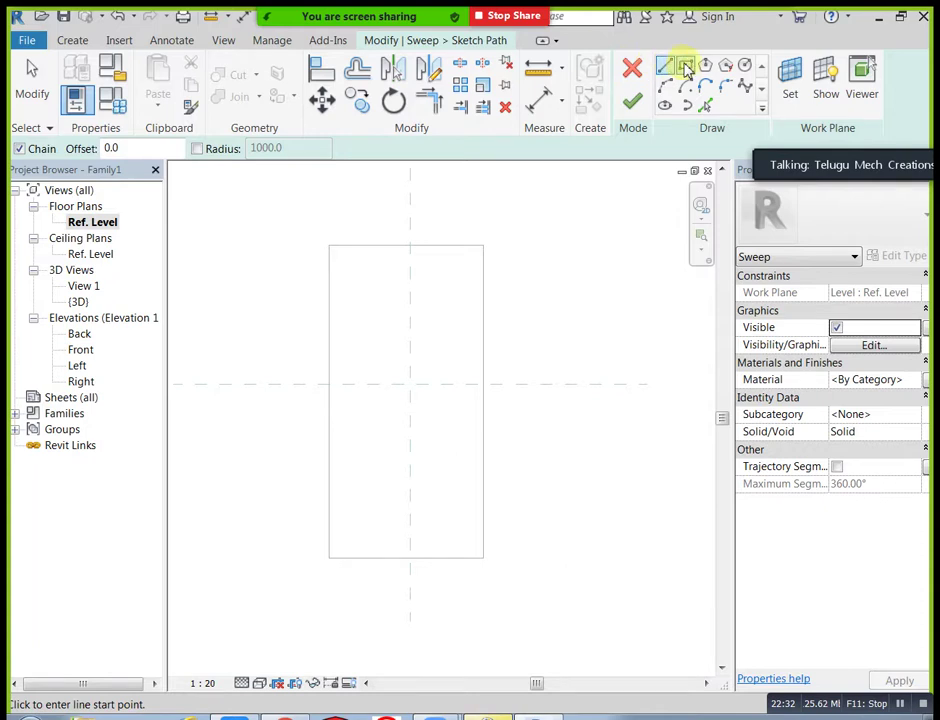
left_click(686, 68)
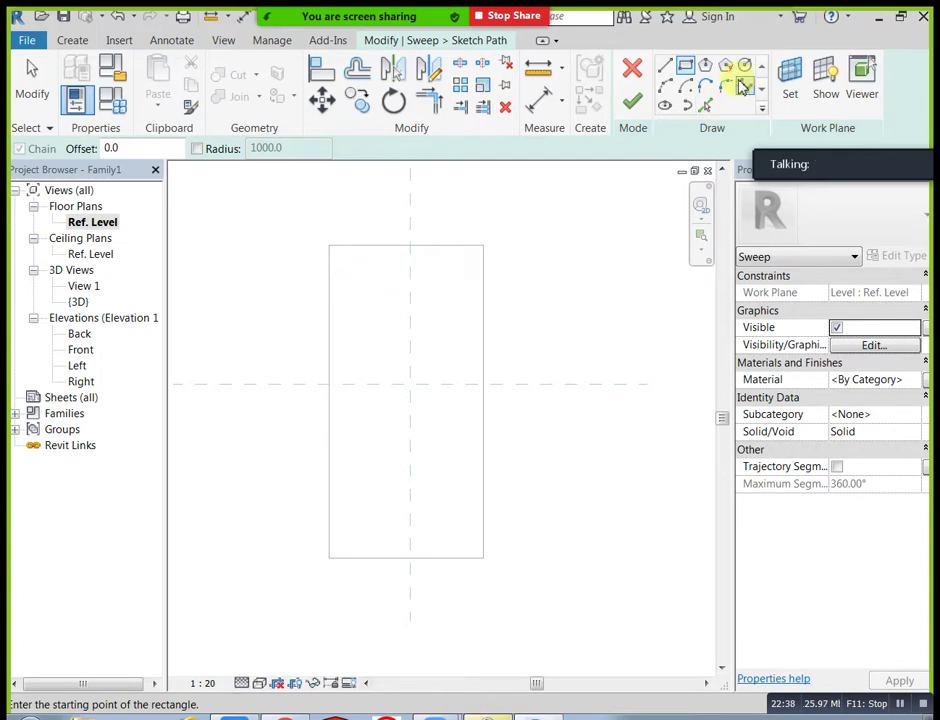
left_click(665, 104)
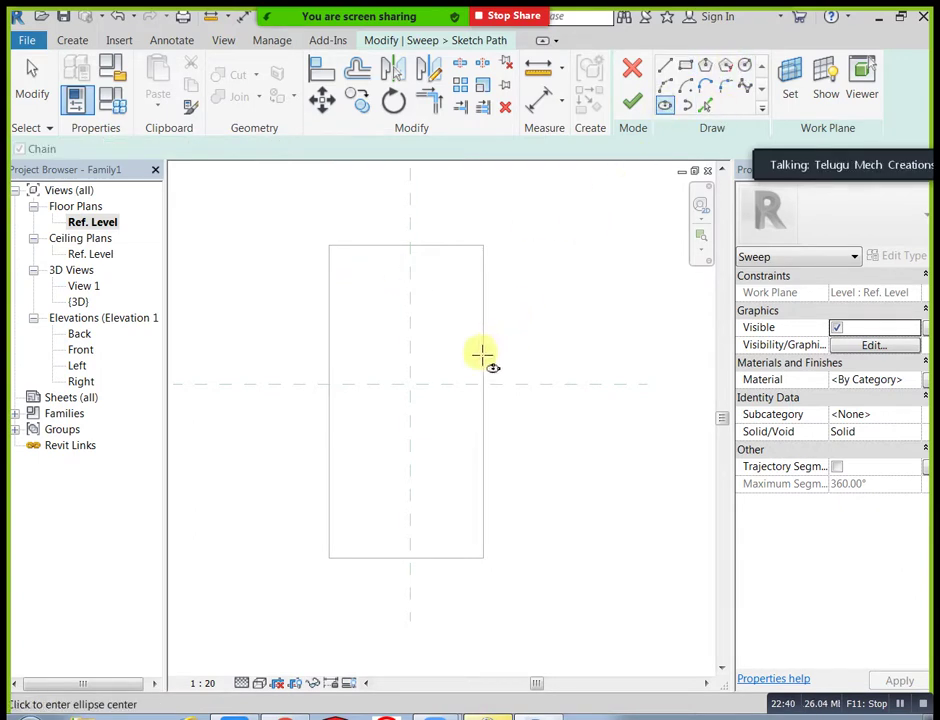
left_click(411, 340)
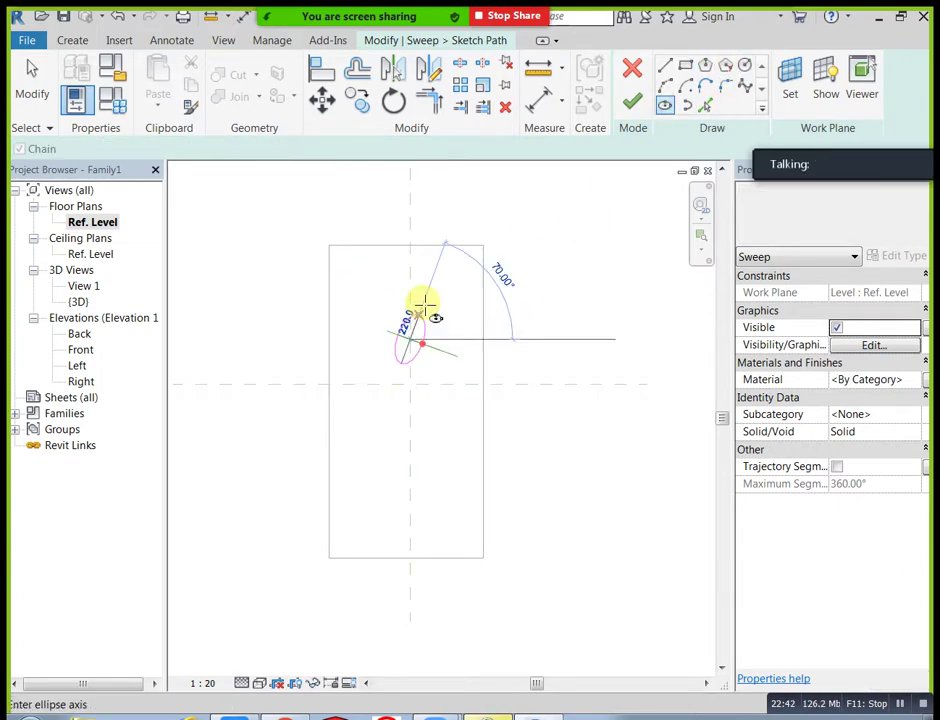
left_click(412, 272)
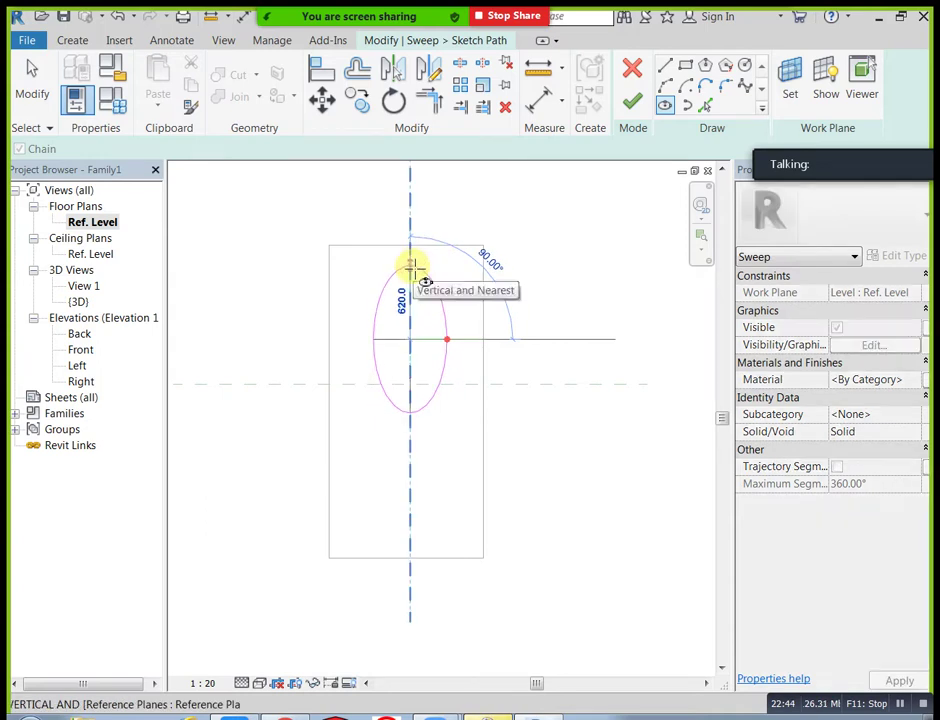
left_click(472, 300)
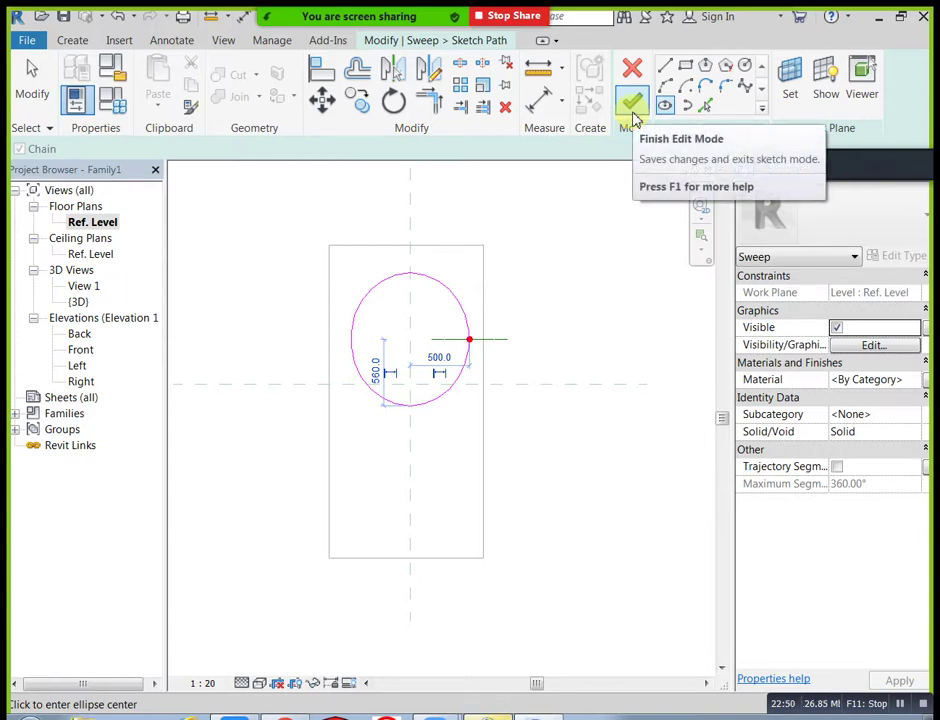
left_click(632, 114)
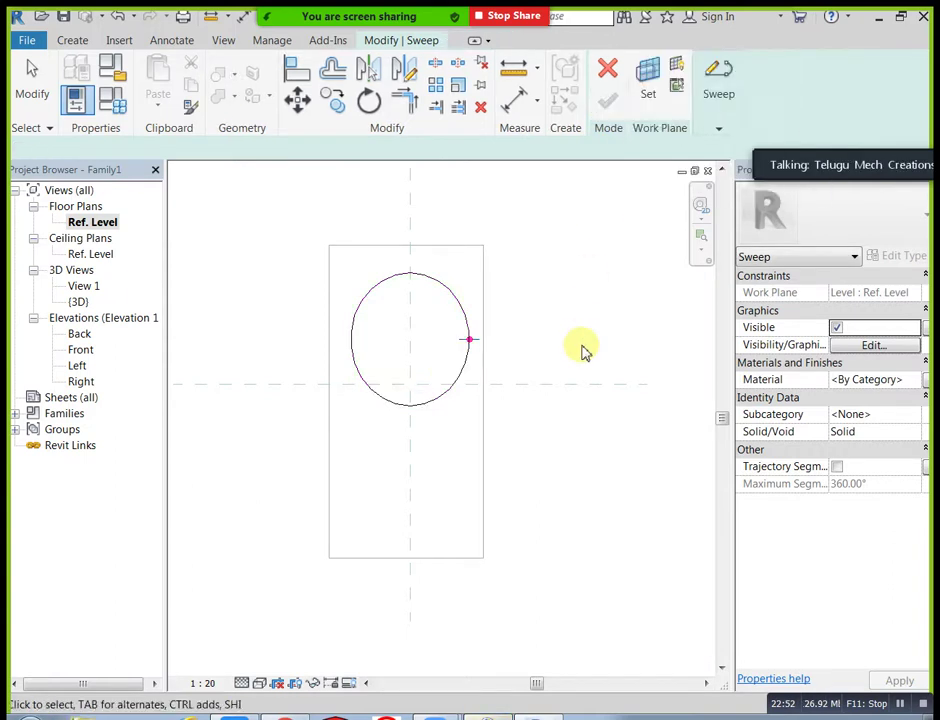
- Edit the sweep profile in the Elevation: Back view, sketching a small circle centred on the path point with a horizontal diameter line
left_click(709, 131)
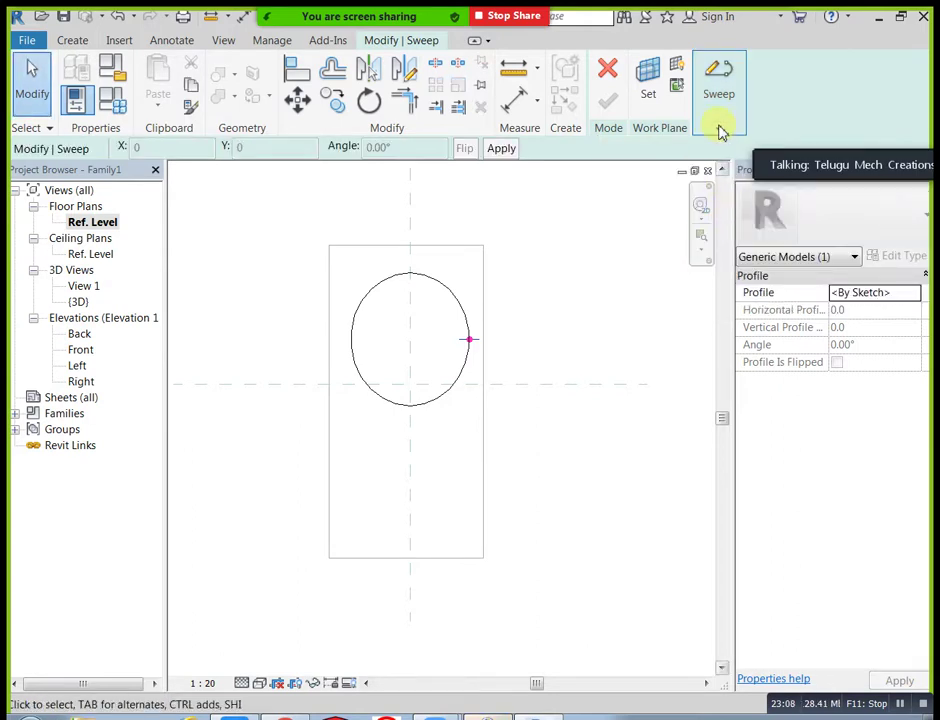
mouse_move(720, 140)
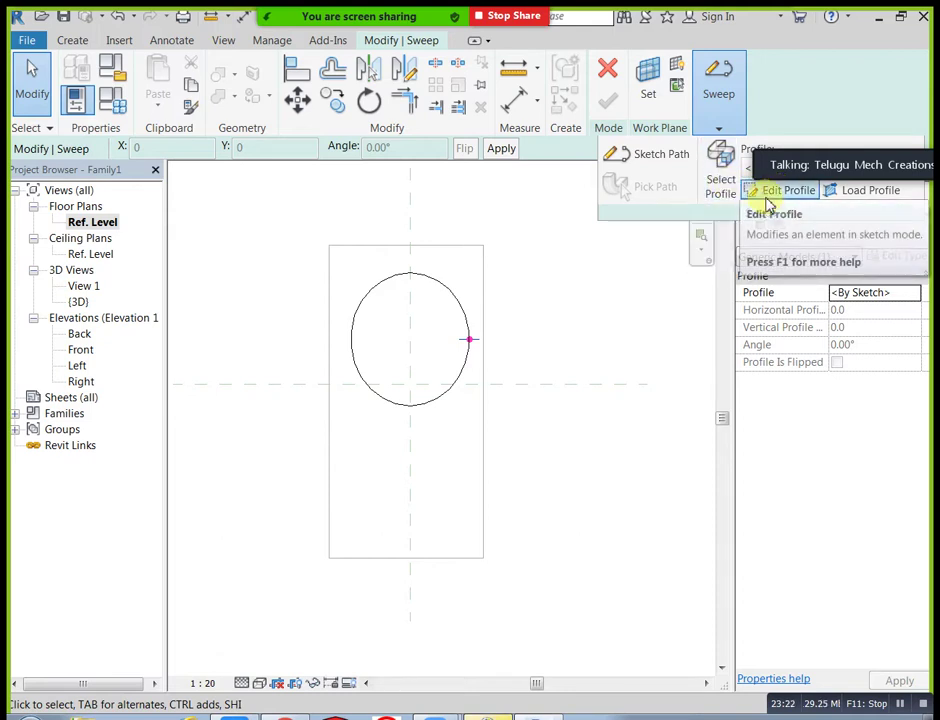
left_click(772, 196)
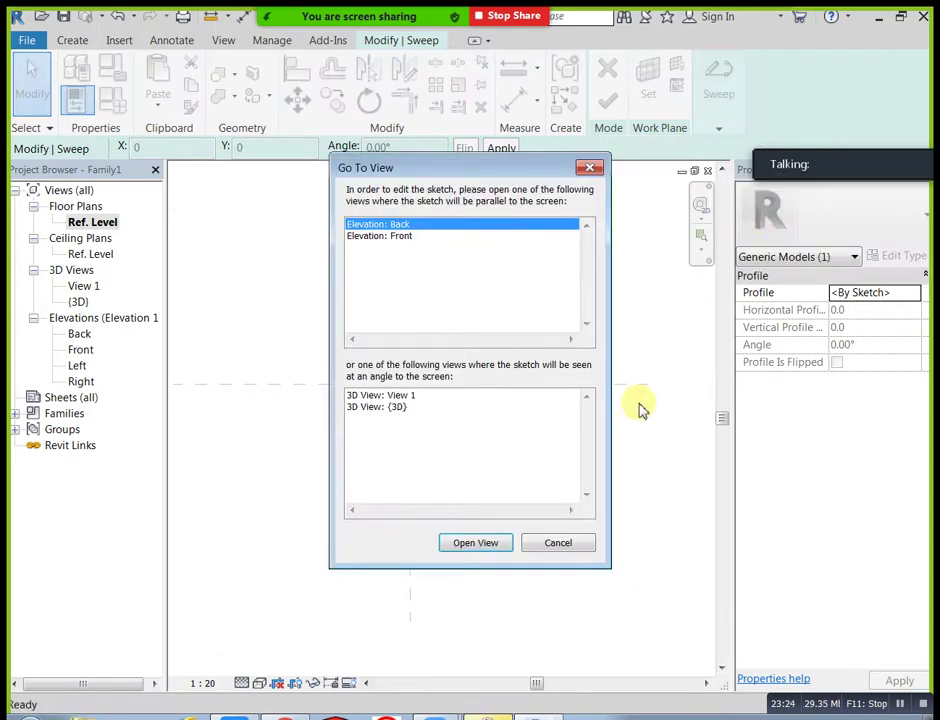
left_click(503, 546)
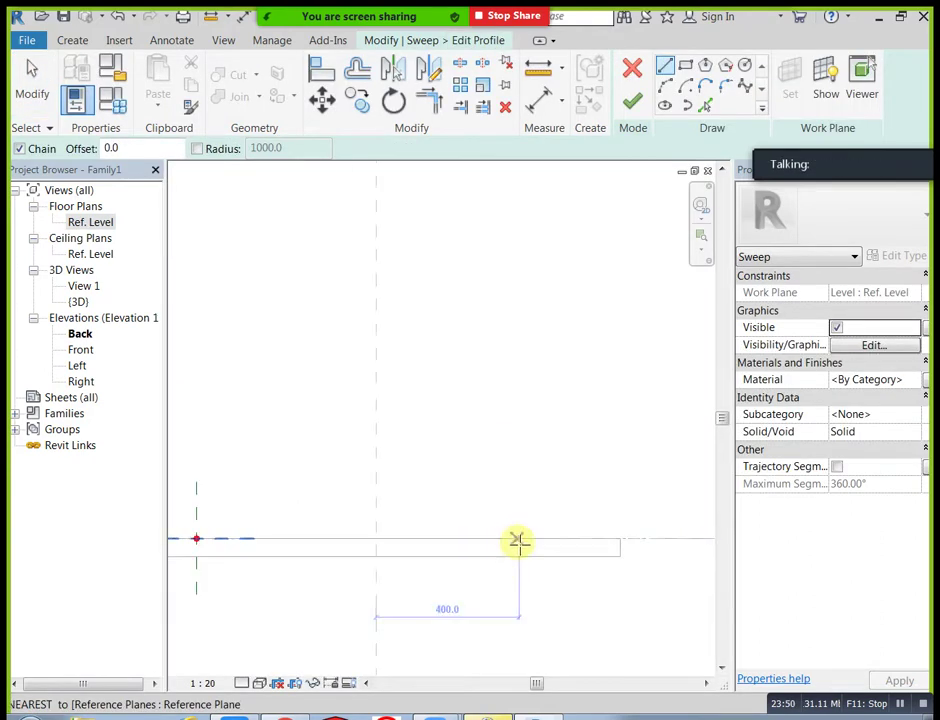
middle_click_drag(275, 568, 399, 562)
scroll(317, 540, "up", 2)
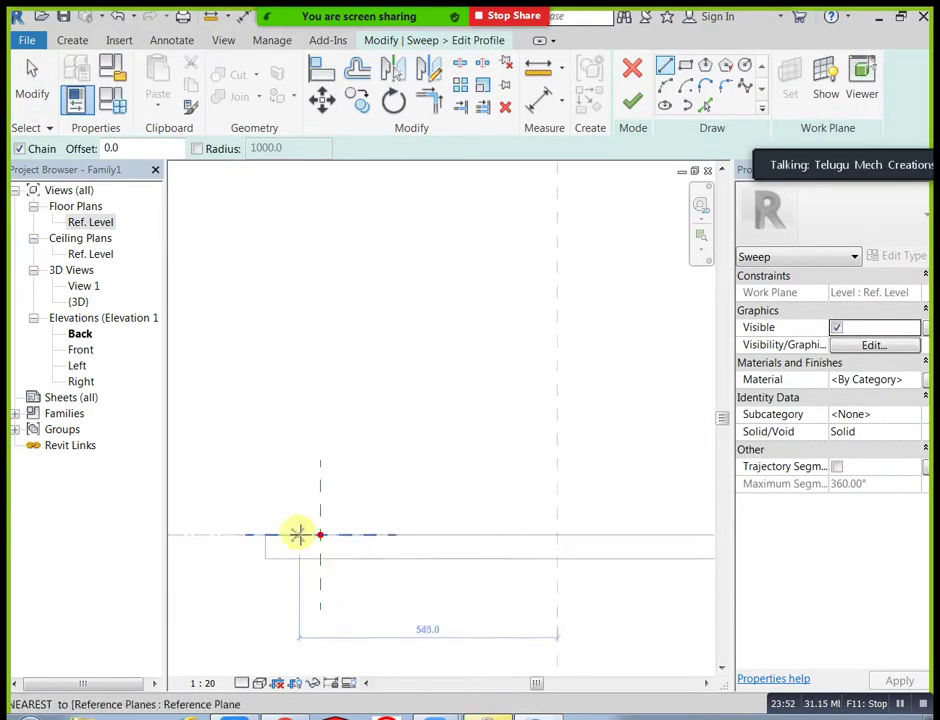
left_click(744, 67)
left_click(320, 535)
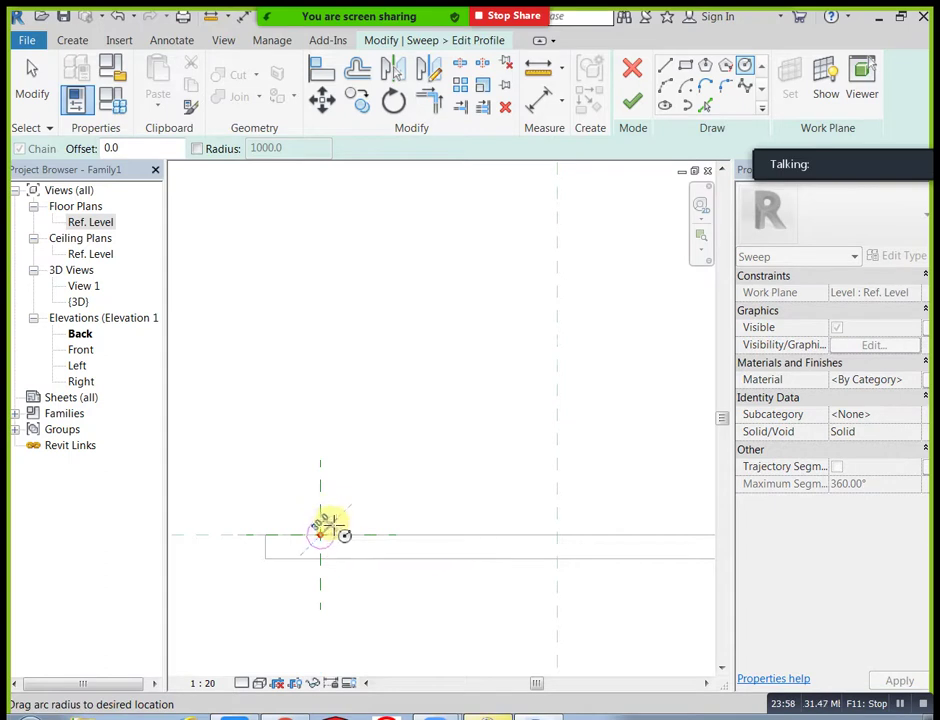
left_click(330, 522)
left_click(664, 67)
scroll(315, 525, "up", 3)
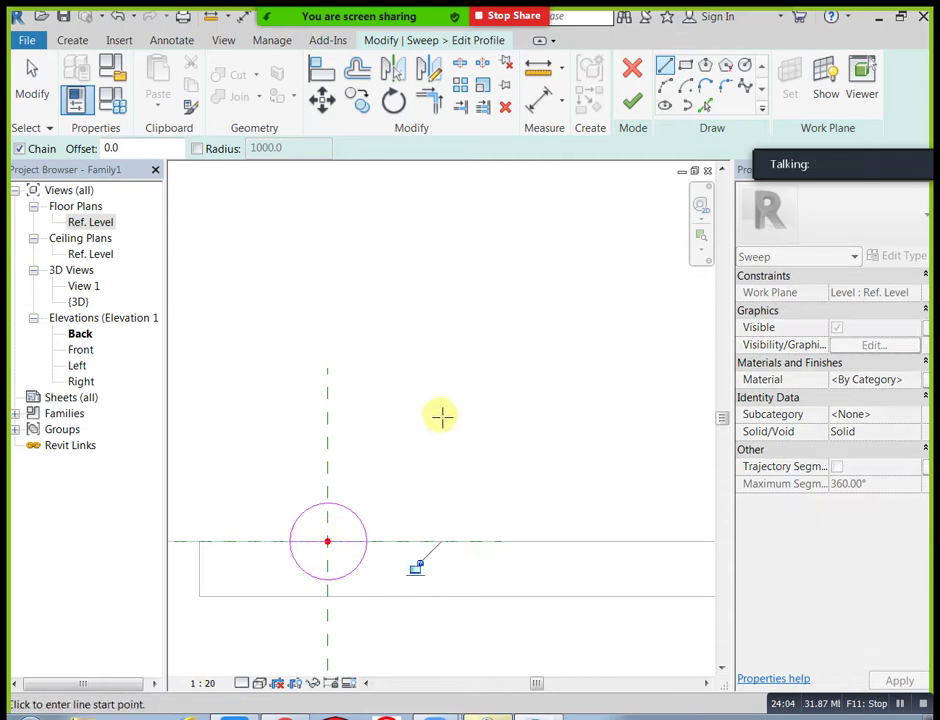
- Trim away the circle's lower half against the diameter line and finish the semicircular profile
left_click(430, 100)
left_click(459, 63)
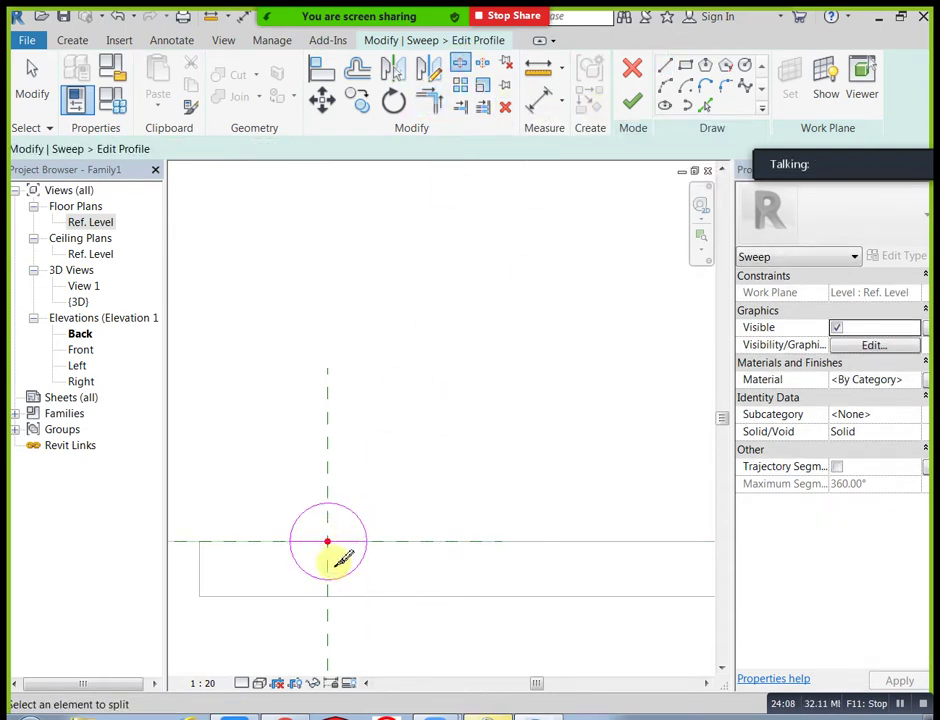
left_click(429, 100)
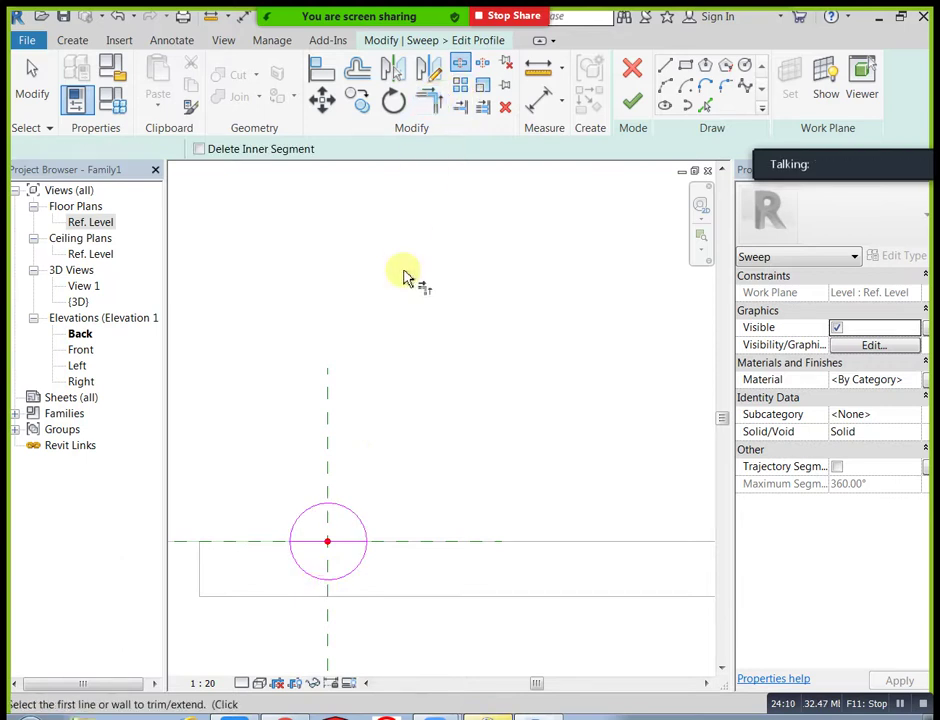
left_click(298, 537)
left_click(300, 546)
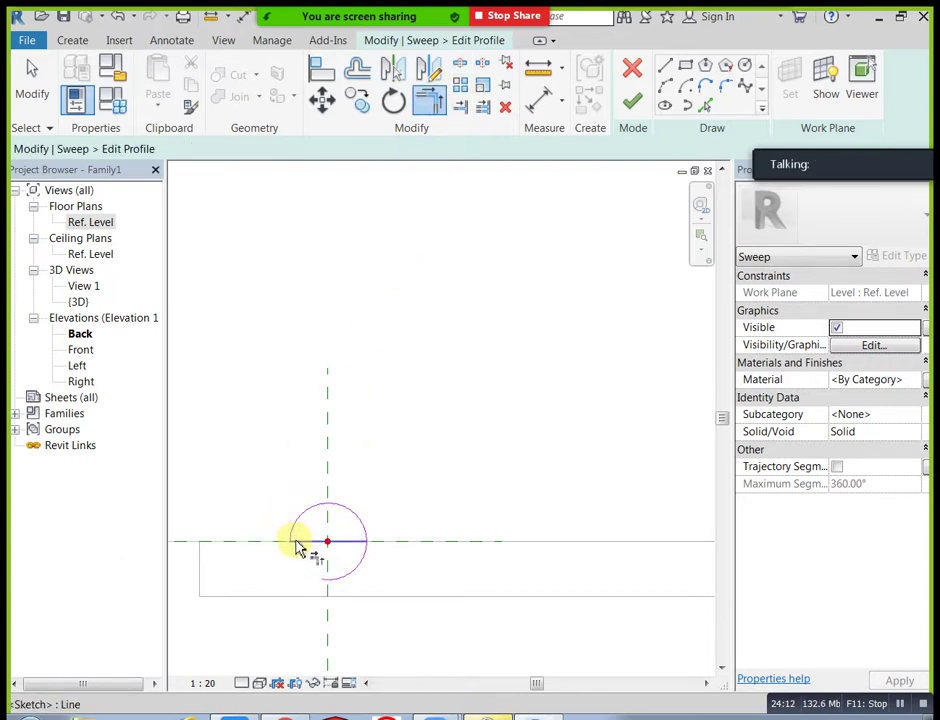
left_click(368, 545)
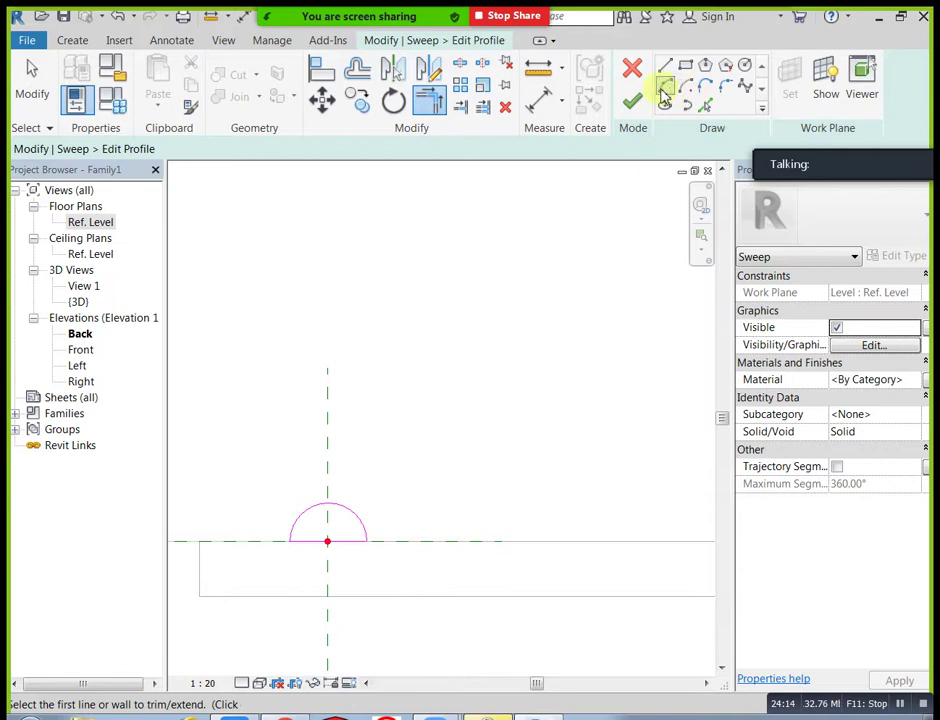
left_click(634, 104)
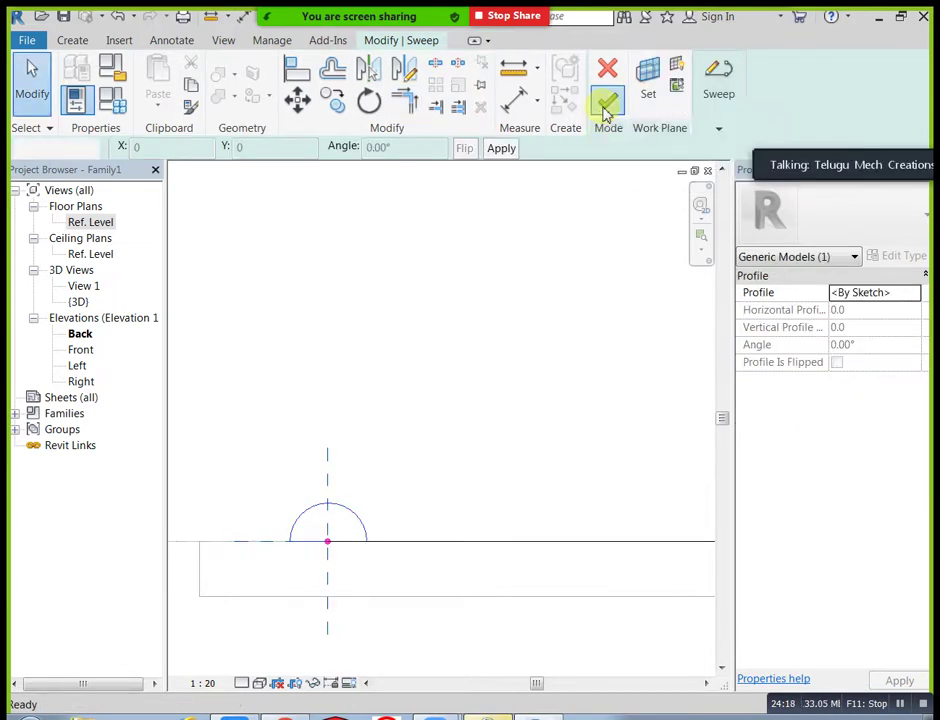
- Finish the sweep and inspect the elliptical ring on the slab in the default 3D view
left_click(606, 103)
scroll(545, 340, "down", 2)
middle_click_drag(554, 346, 497, 374)
left_click(223, 42)
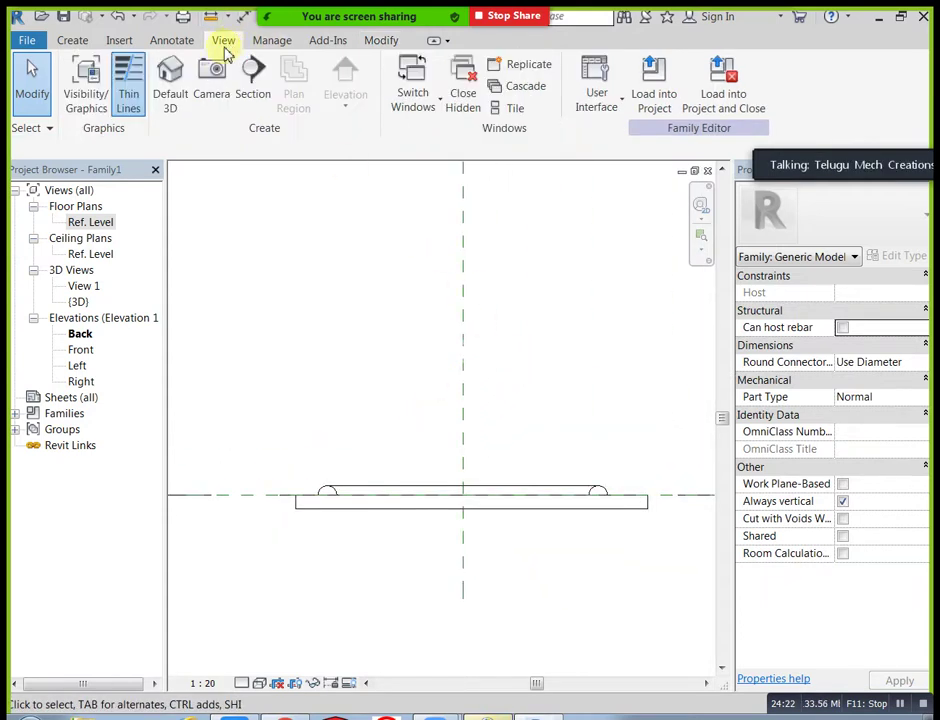
left_click(172, 85)
middle_click_drag(495, 554, 611, 537, "shift")
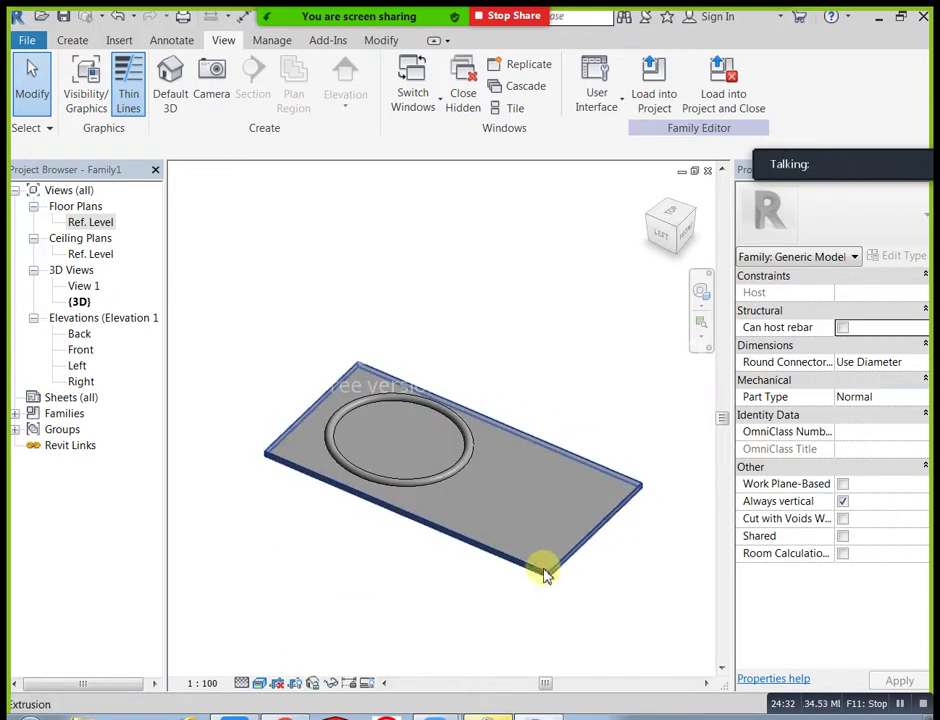
middle_click_drag(539, 571, 525, 657, "shift")
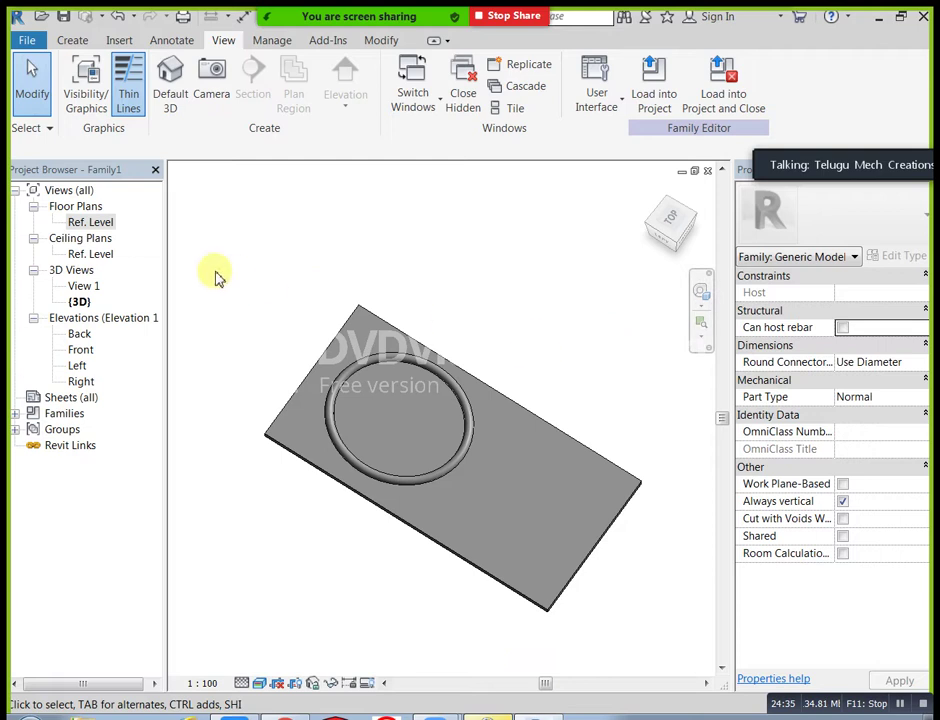
- In the Ref. Level floor plan, start a solid blend and sketch a base rectangle about 640 by 580 mm on the slab below the ring
double_click(95, 221)
left_click(86, 42)
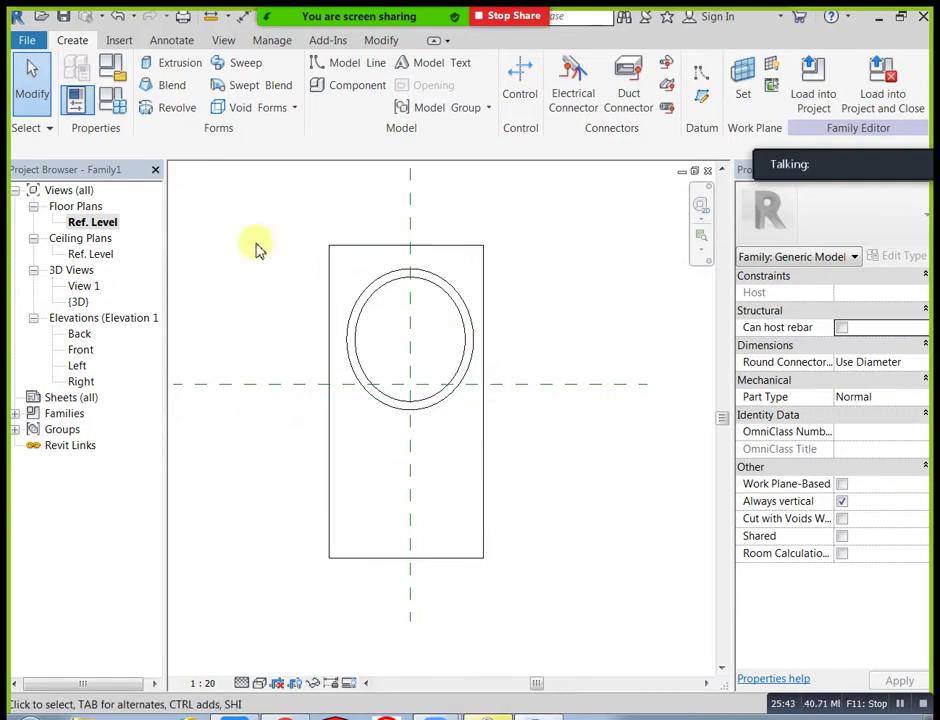
left_click(170, 85)
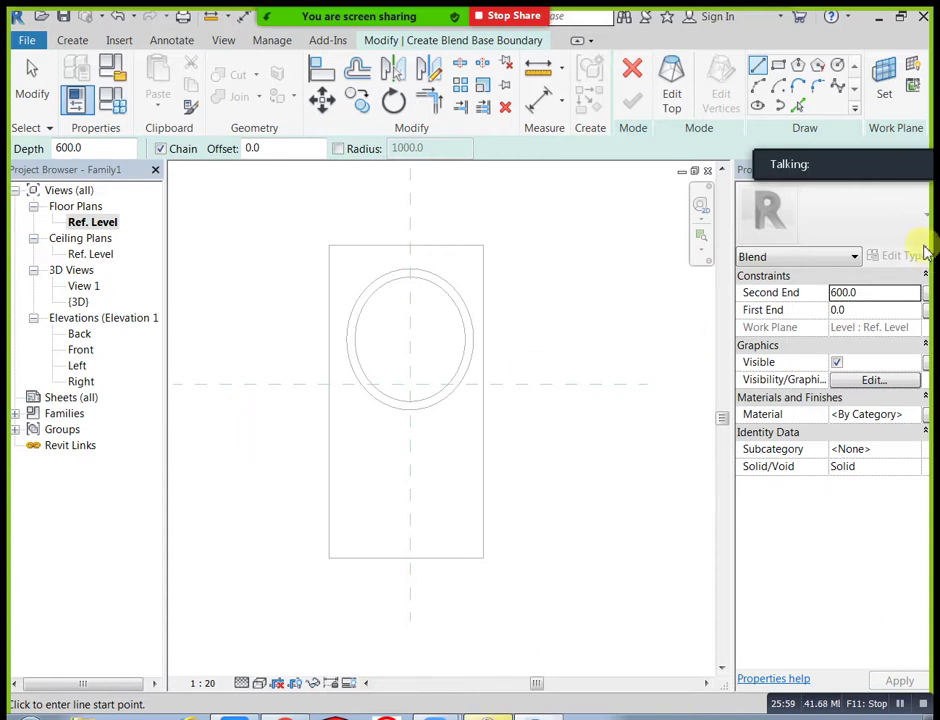
left_click(778, 65)
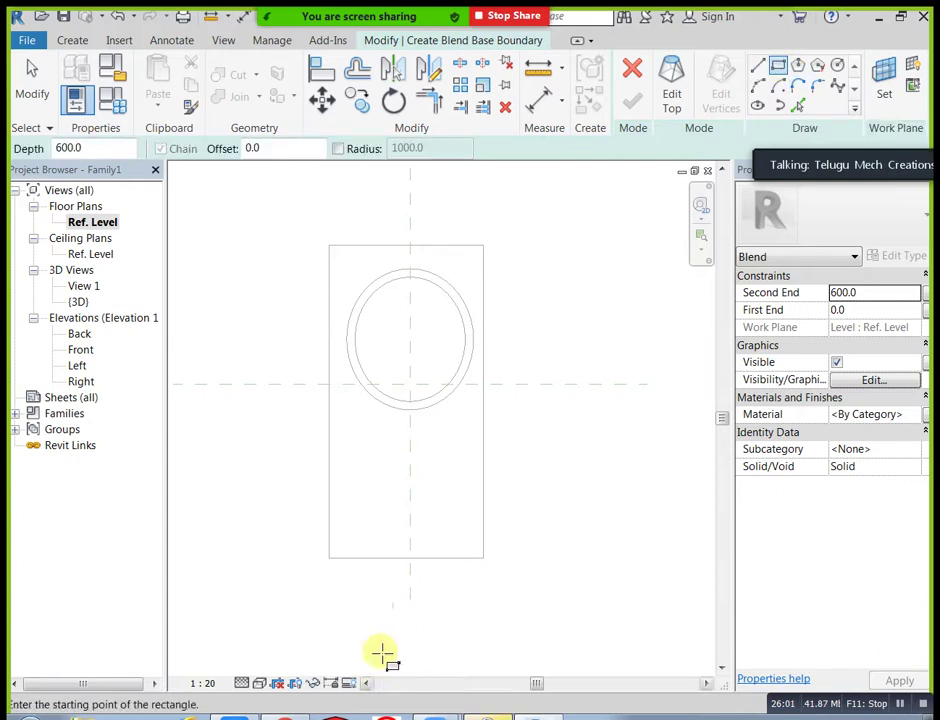
left_click(367, 447)
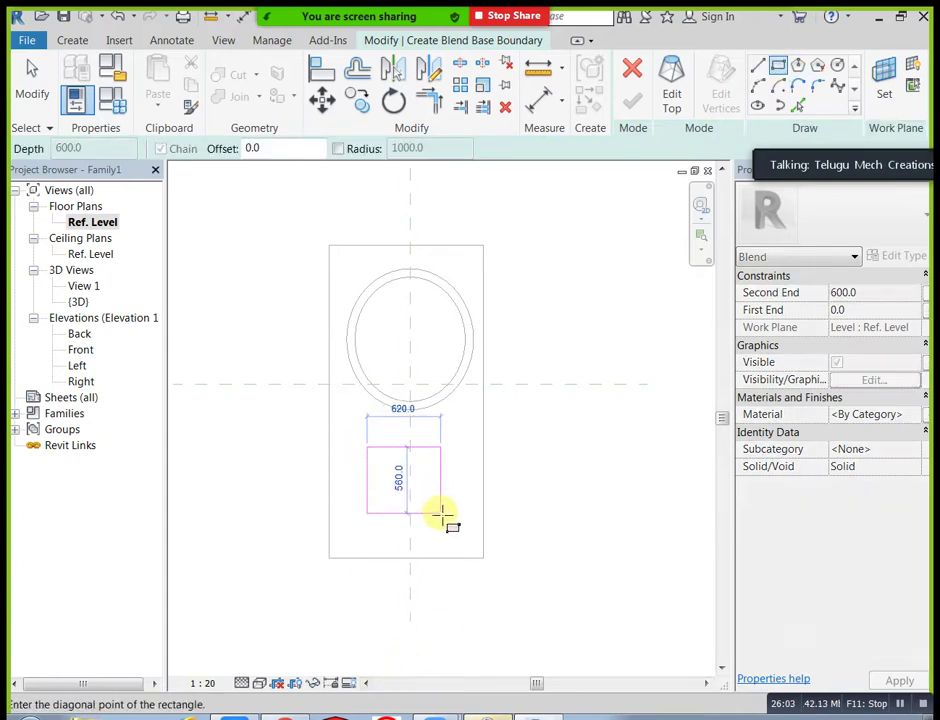
left_click(443, 515)
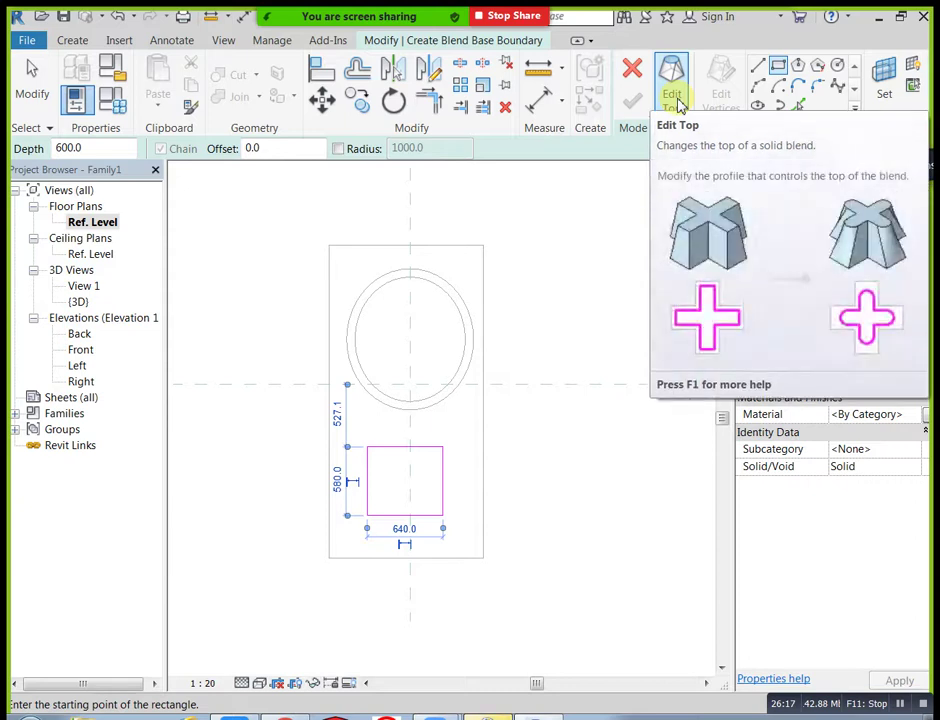
- Sketch the blend's top boundary as a rectangle about 380 by 240 mm inside the base and finish the blend
left_click(673, 100)
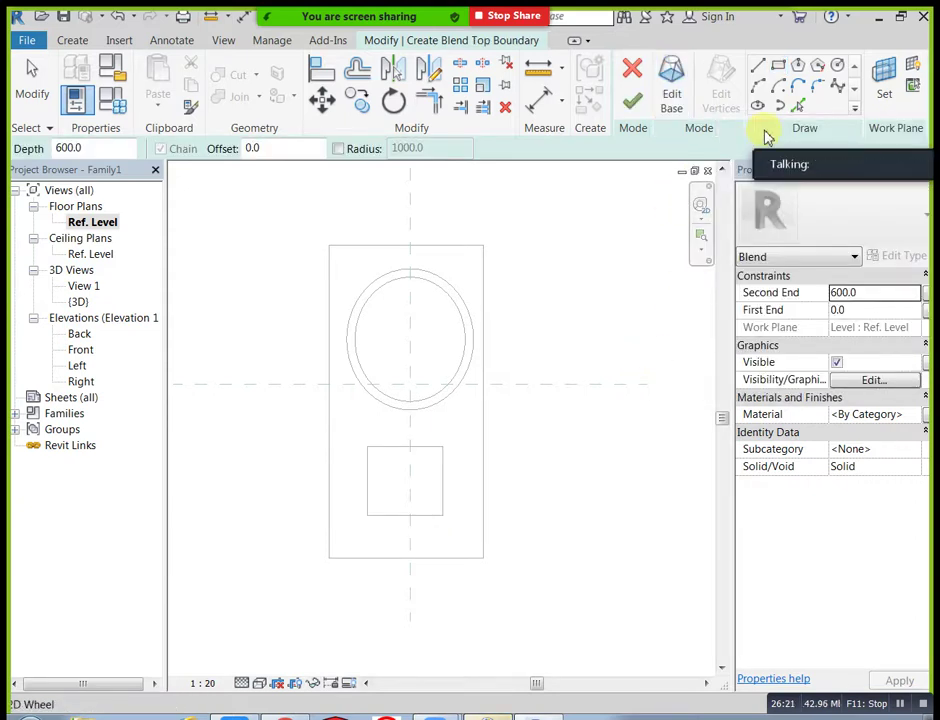
left_click(779, 65)
scroll(385, 497, "up", 2)
left_click(384, 450)
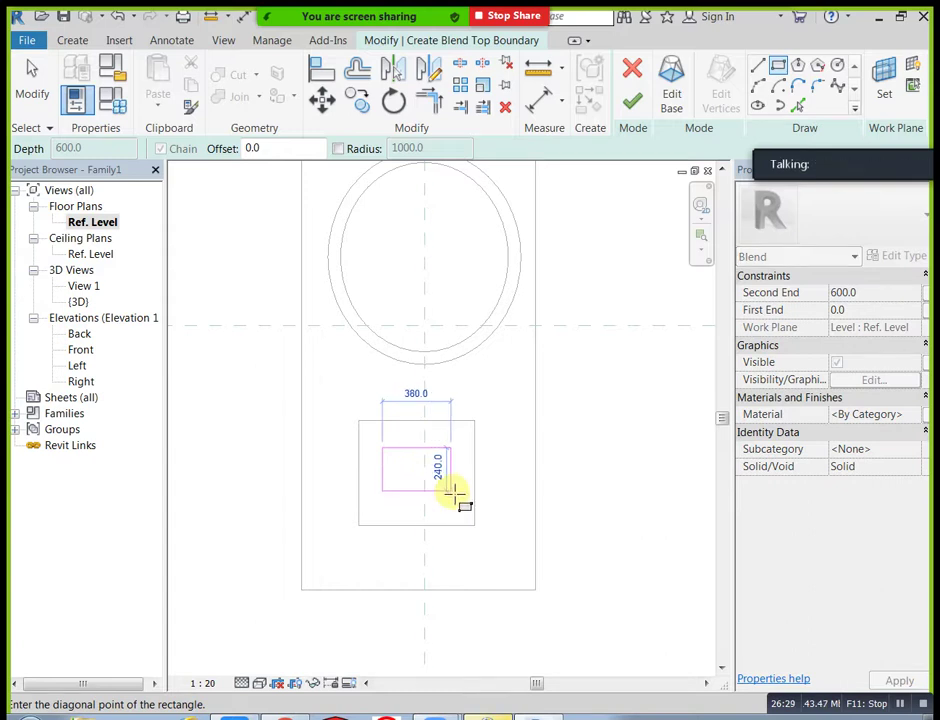
left_click(451, 490)
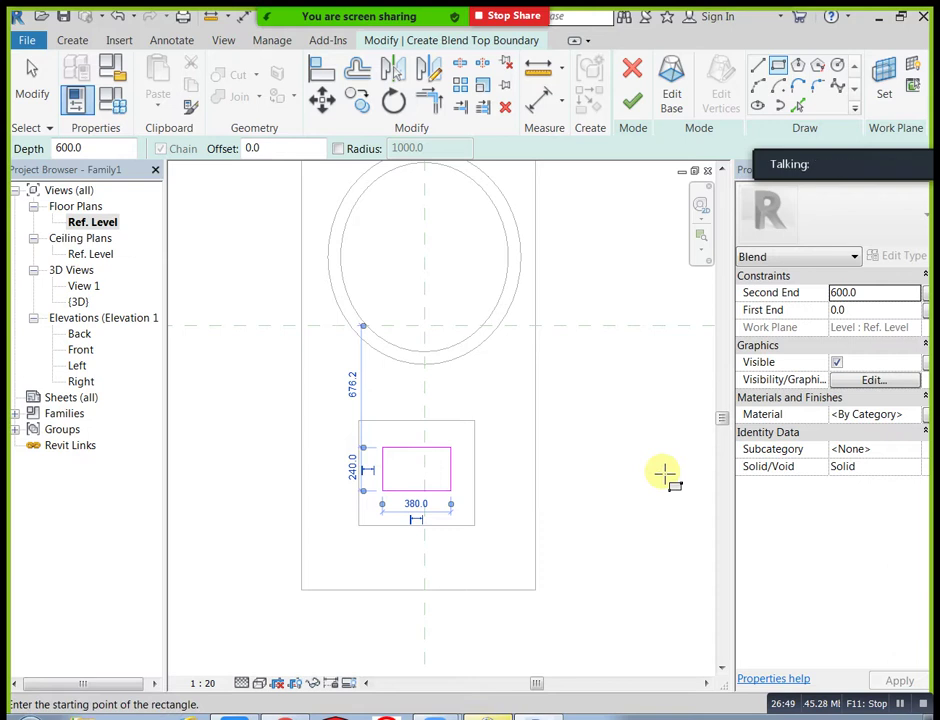
left_click(629, 110)
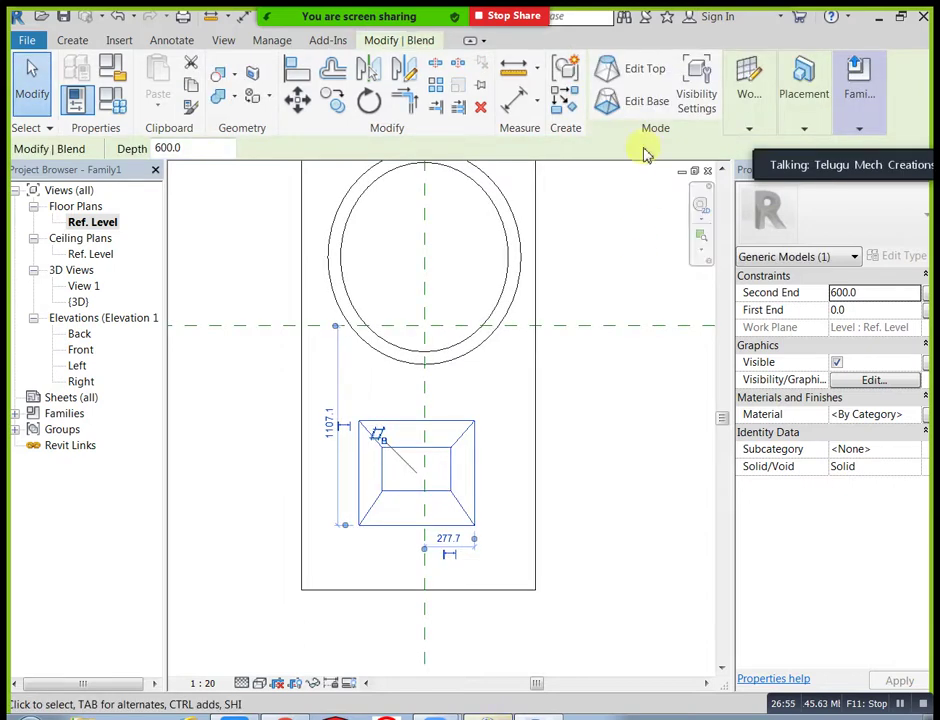
left_click(627, 373)
scroll(630, 400, "down", 2)
middle_click_drag(630, 400, 617, 466)
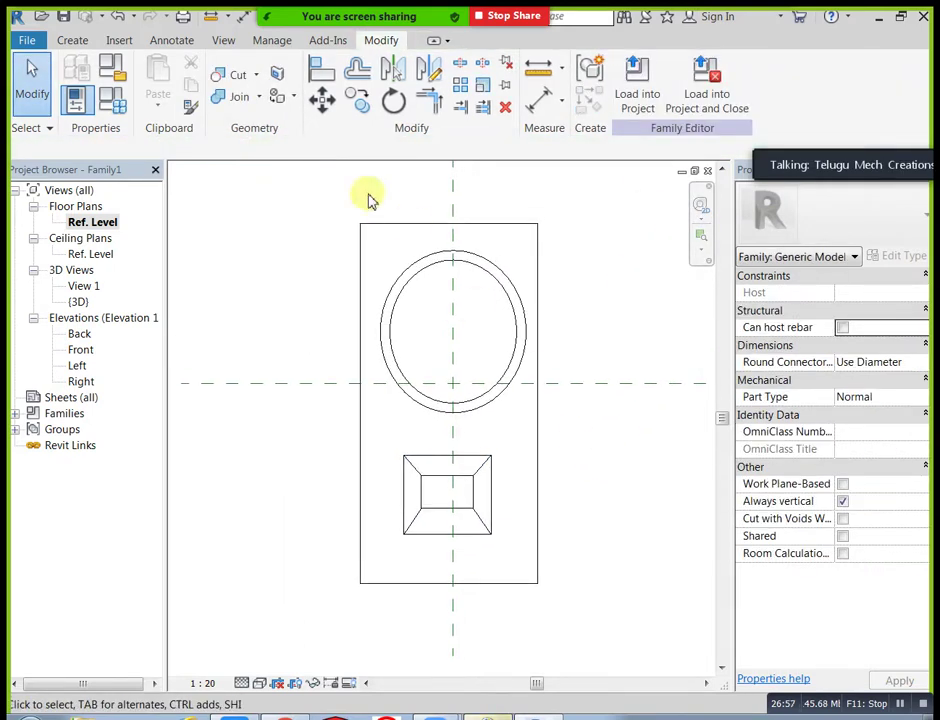
- Inspect the slab, elliptical ring and tapered blend in the default 3D view from low side angles
left_click(225, 40)
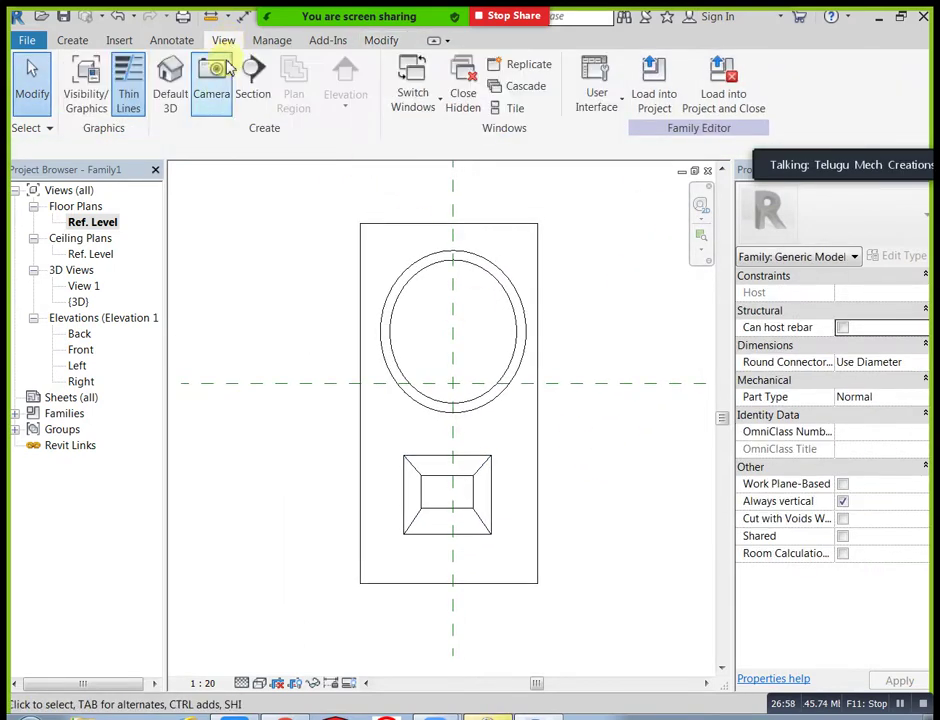
left_click(172, 76)
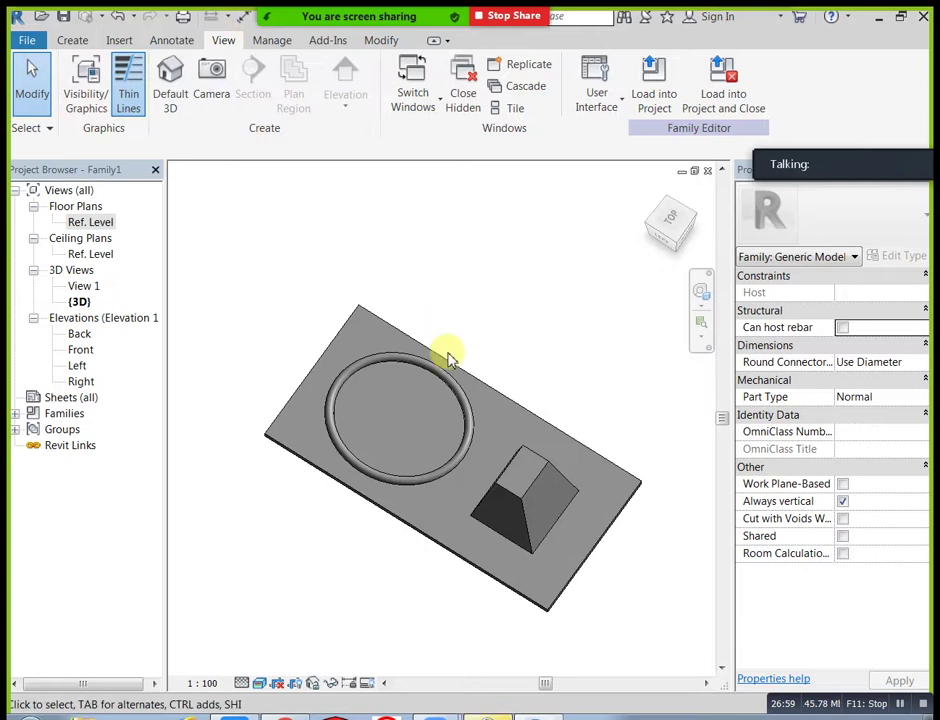
left_click(540, 483)
middle_click_drag(594, 650, 546, 546, "shift")
left_click(281, 643)
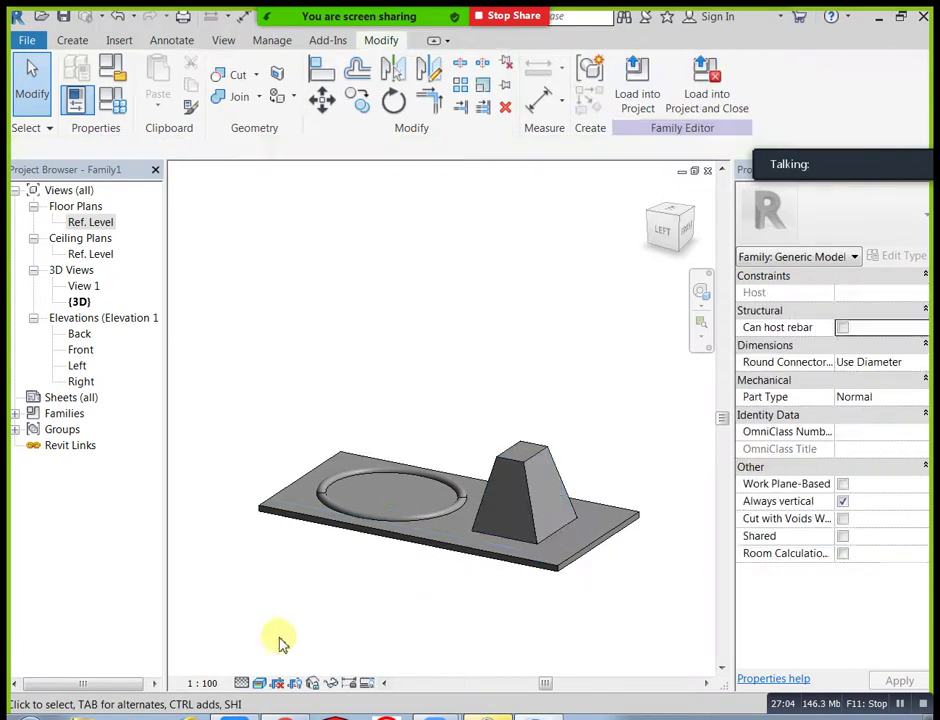
middle_click_drag(245, 602, 350, 546, "shift")
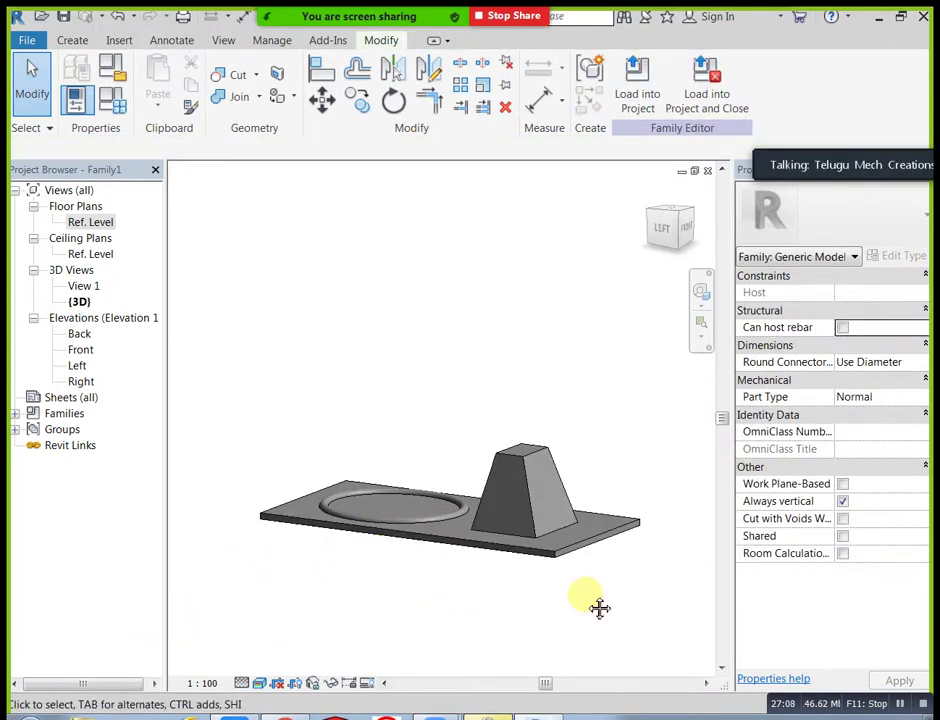
middle_click_drag(599, 608, 573, 623, "shift")
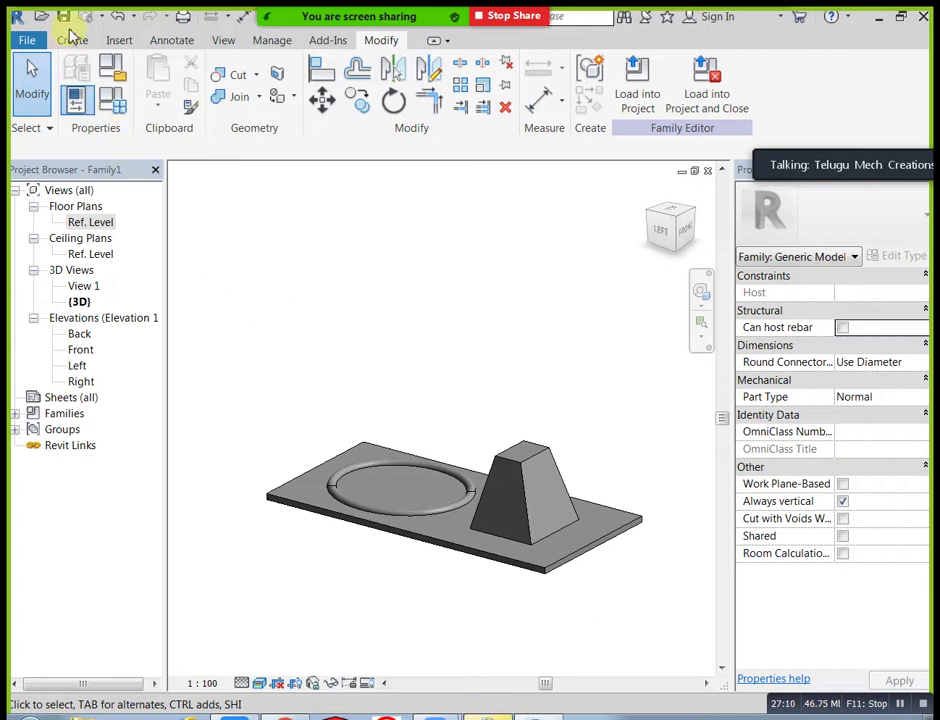
- In the Ref. Level floor plan, delete the elliptical ring, the blend and the rectangular slab
left_click(72, 39)
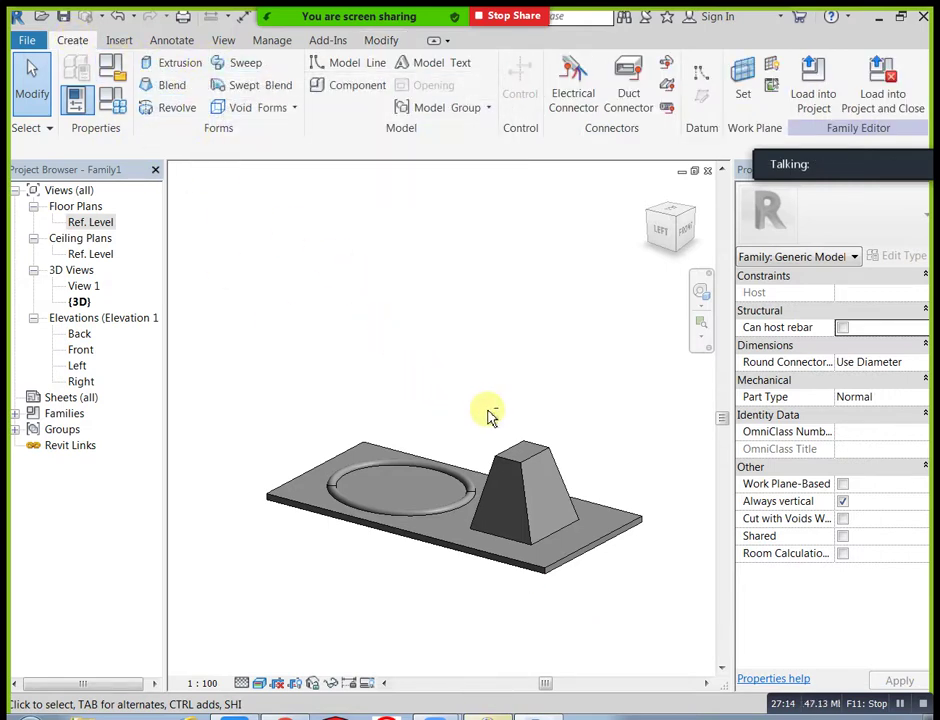
double_click(107, 223)
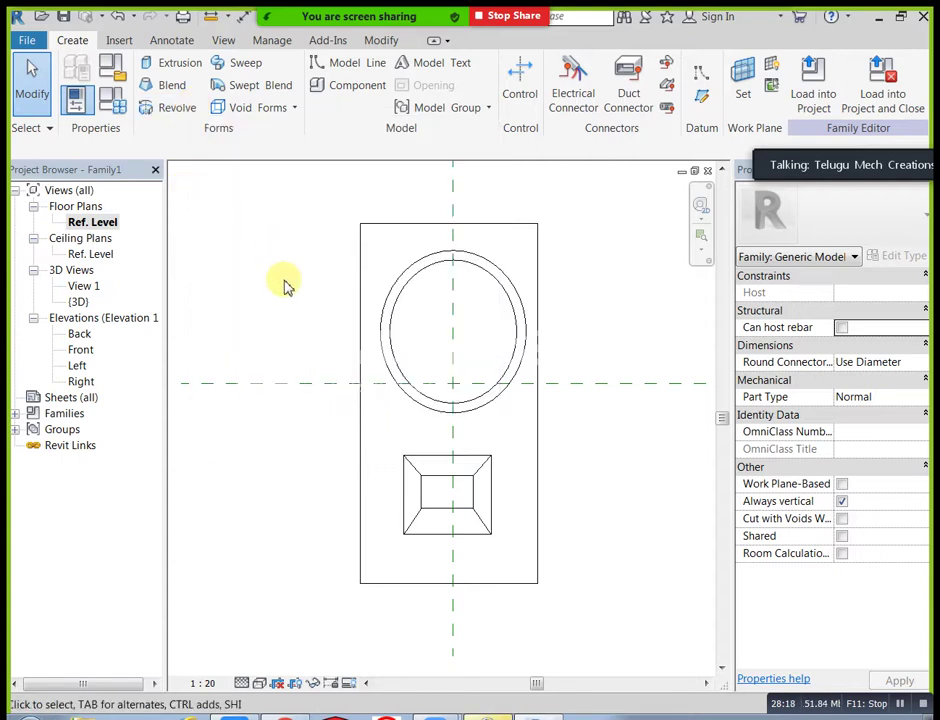
middle_click_drag(294, 315, 302, 316)
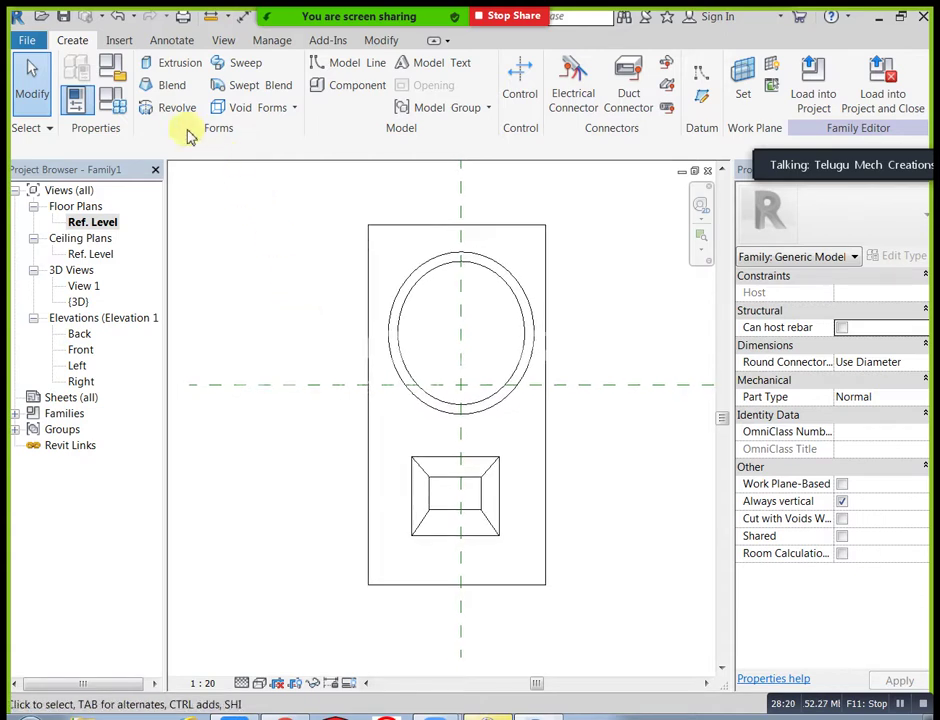
mouse_move(373, 390)
middle_mouse_down()
mouse_move(357, 371)
mouse_move(414, 372)
middle_mouse_up()
scroll(370, 363, "up", 1)
scroll(360, 362, "down", 2)
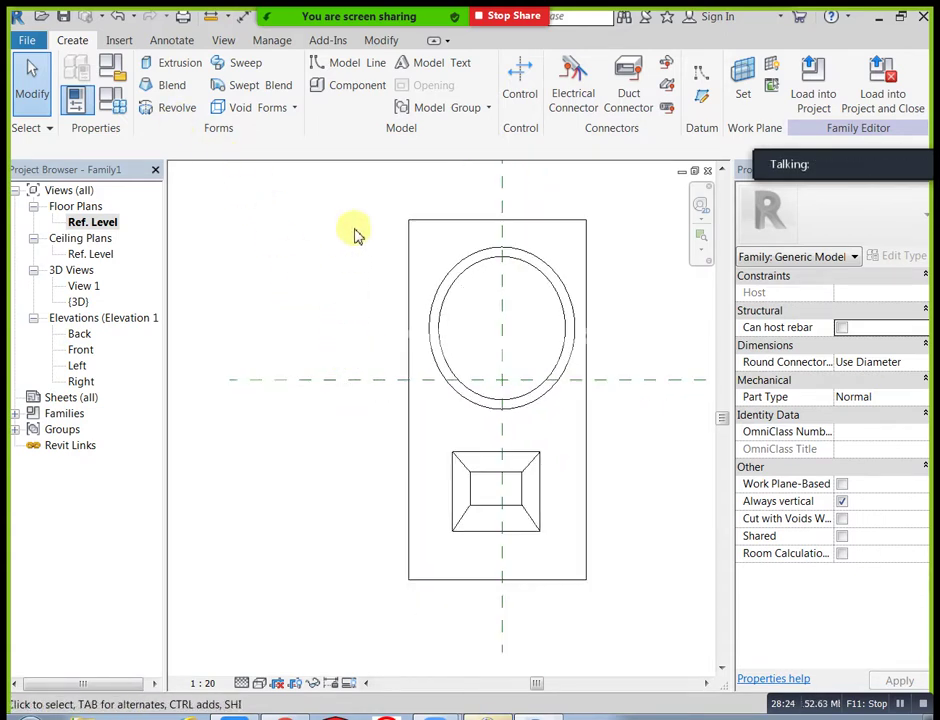
left_click_drag(378, 194, 613, 613)
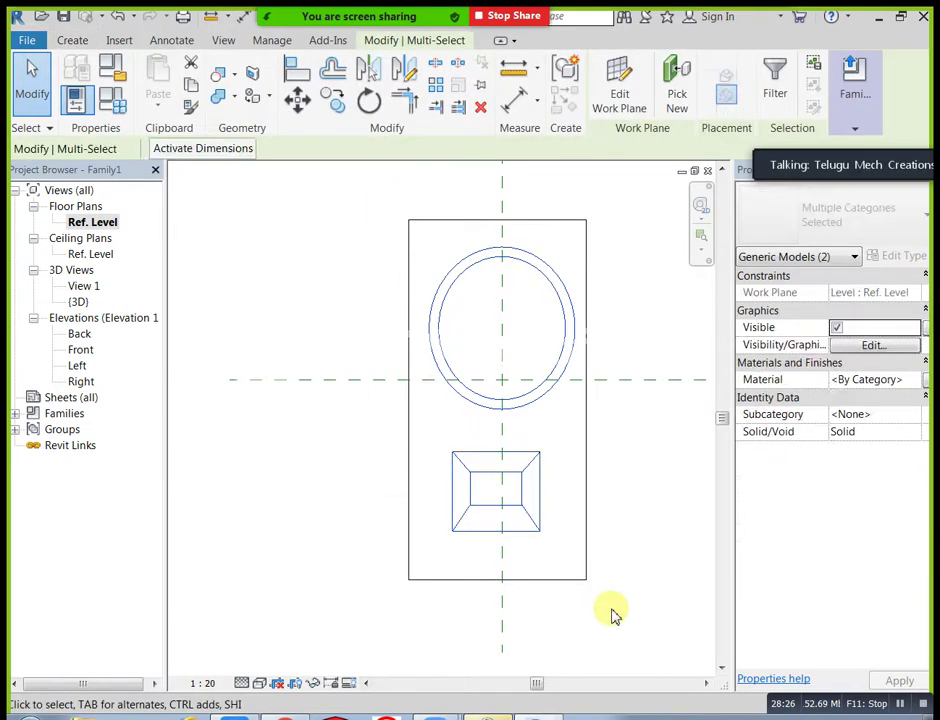
key("Delete")
left_click(589, 497)
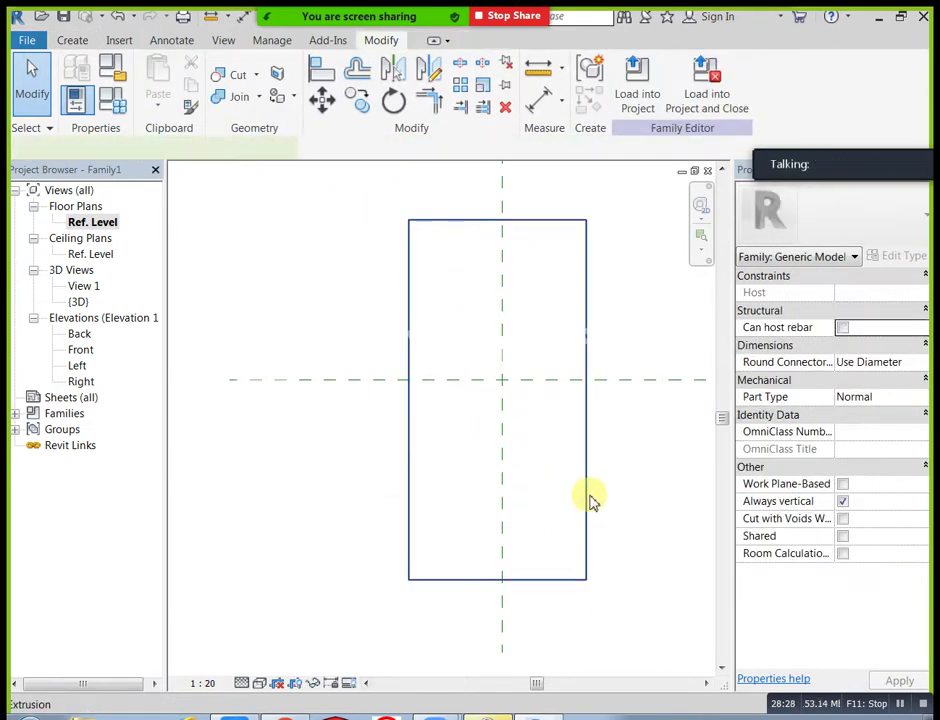
key("Delete")
- Start a solid revolve and sketch a stepped boundary line ending on the horizontal reference plane, its lowest vertical segment about 245 mm long
left_click(78, 40)
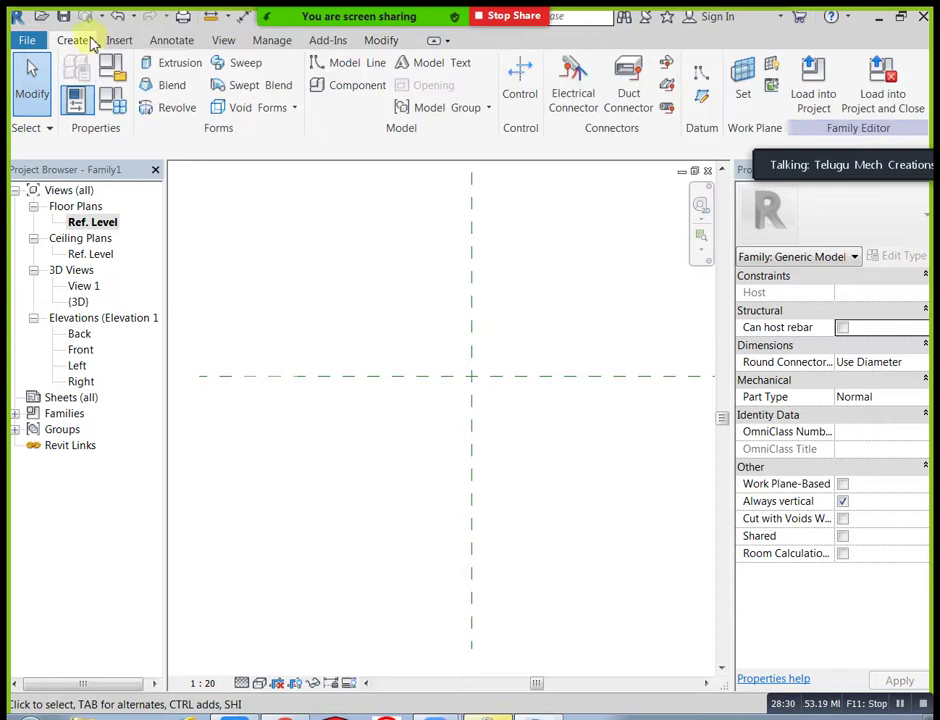
left_click(170, 107)
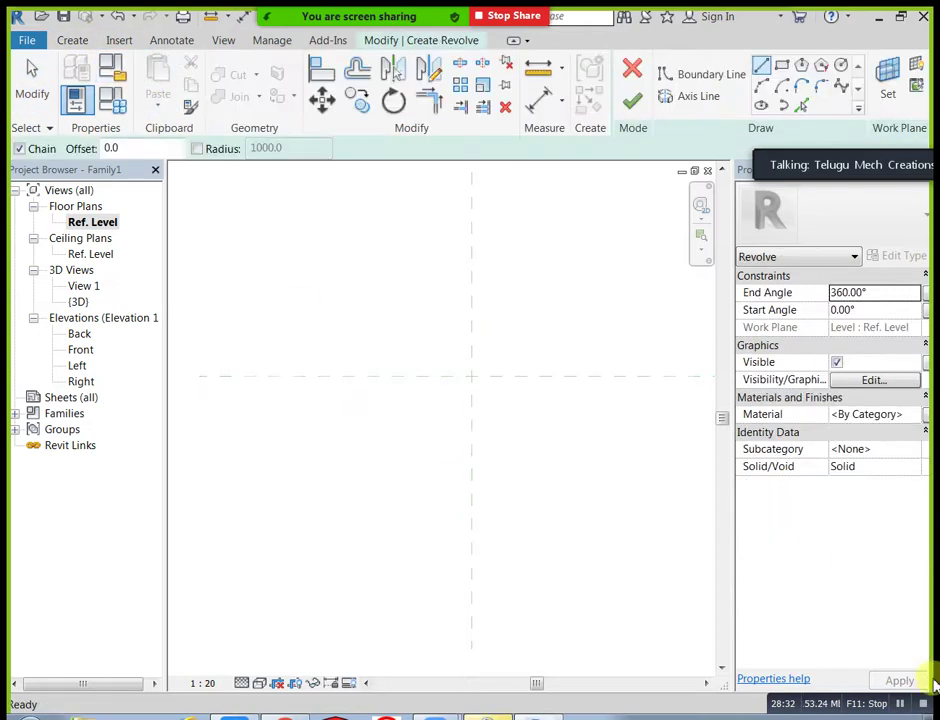
left_click(762, 67)
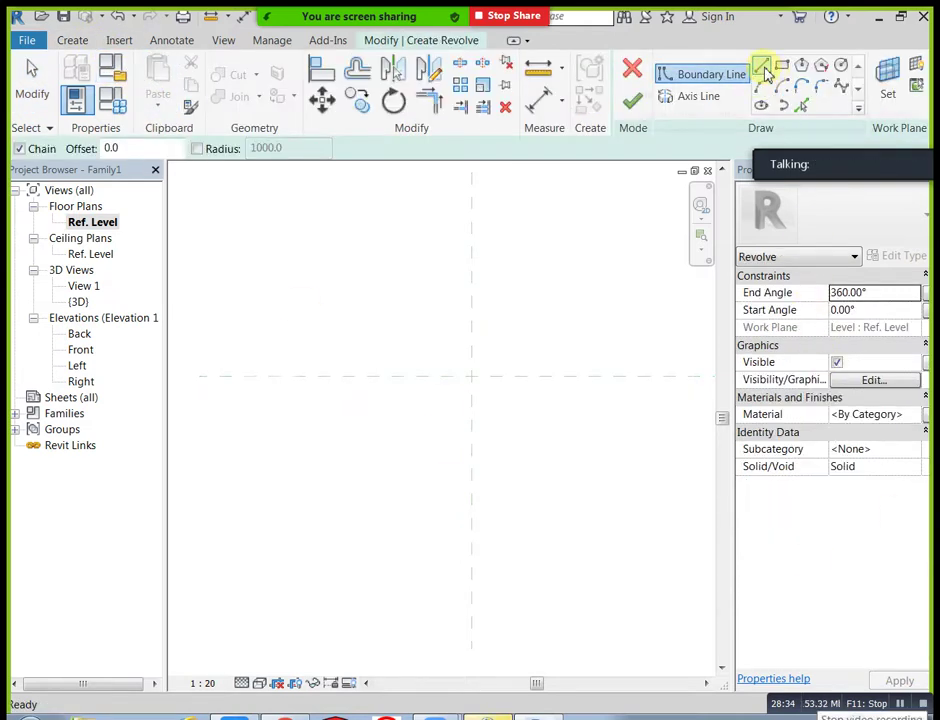
scroll(425, 290, "up", 1)
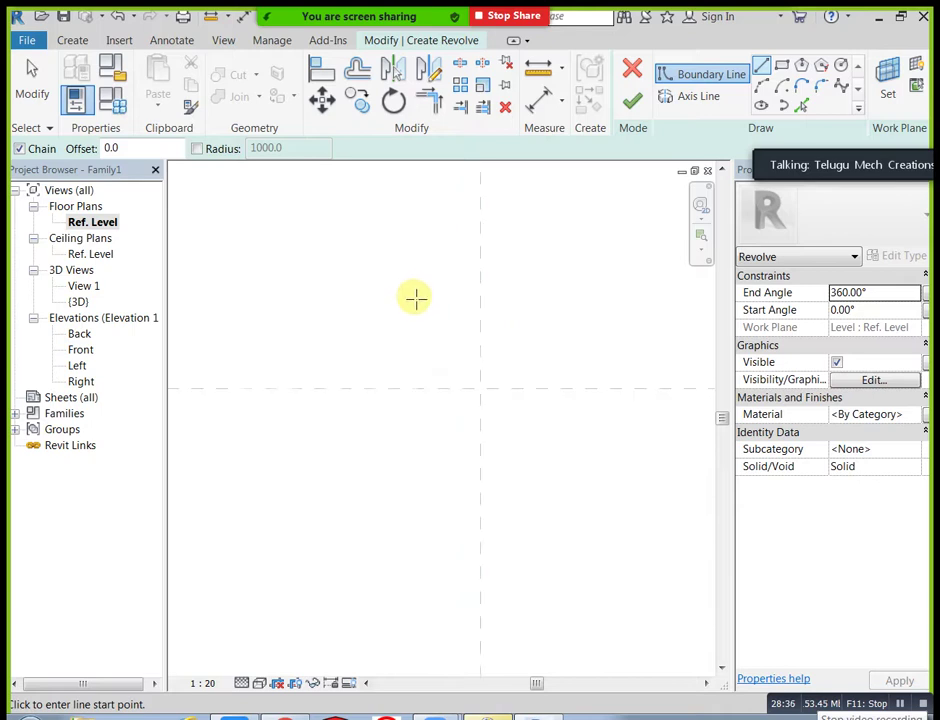
left_click(356, 275)
left_click(356, 301)
left_click(373, 356)
left_click(362, 356)
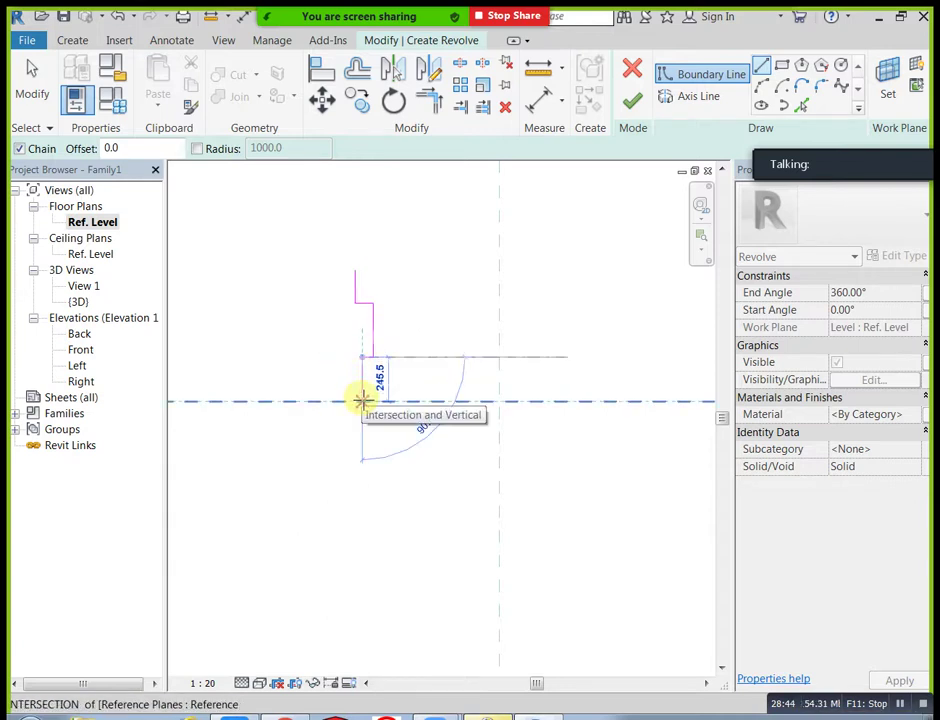
left_click(362, 400)
left_click(383, 401)
key("Escape")
key("Escape")
scroll(390, 347, "up", 2)
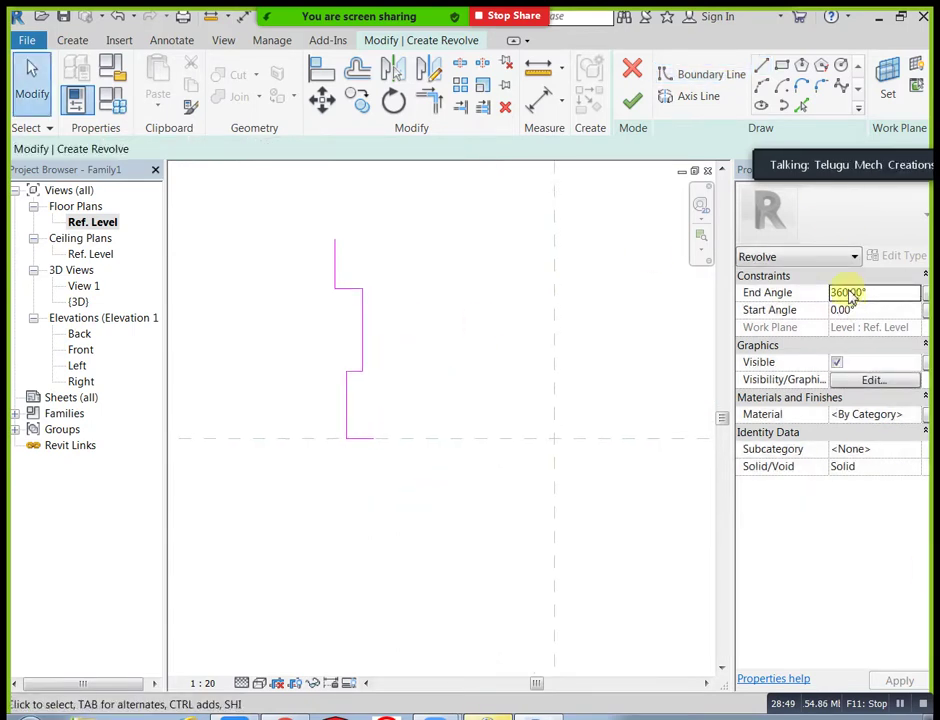
- Fillet the inner corner of the profile's upper step with a radius of about 80 mm
left_click(821, 86)
scroll(380, 292, "up", 1)
left_click(335, 292)
left_click(320, 275)
left_click(329, 279)
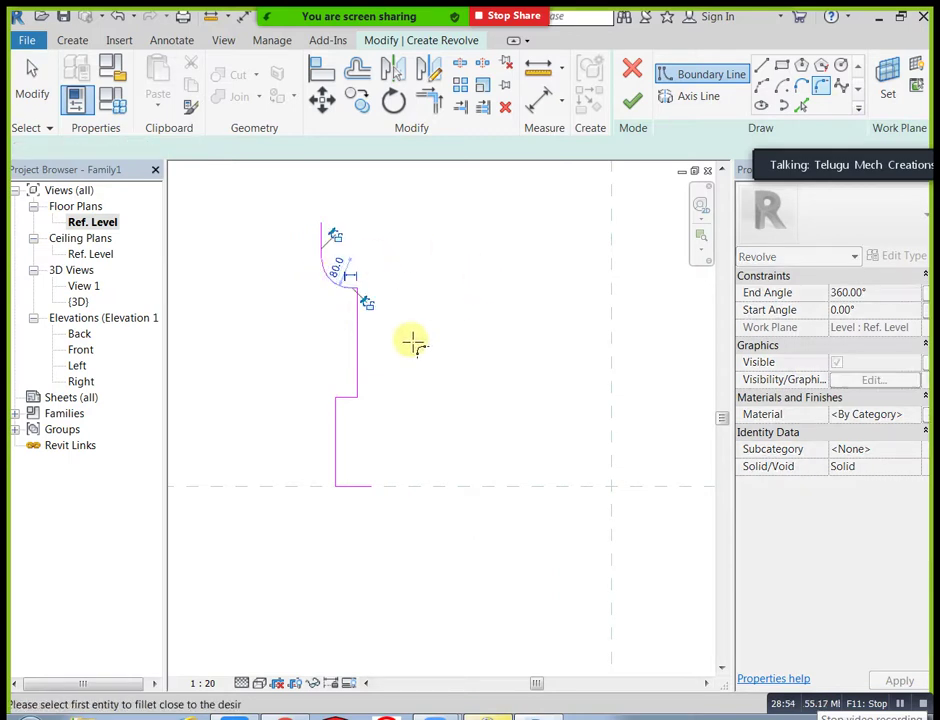
- Try to fillet the adjacent outer corner with a radius of about 10 mm, undo it and dismiss the meeting time-limit notice
scroll(350, 290, "up", 2)
scroll(360, 290, "up", 2)
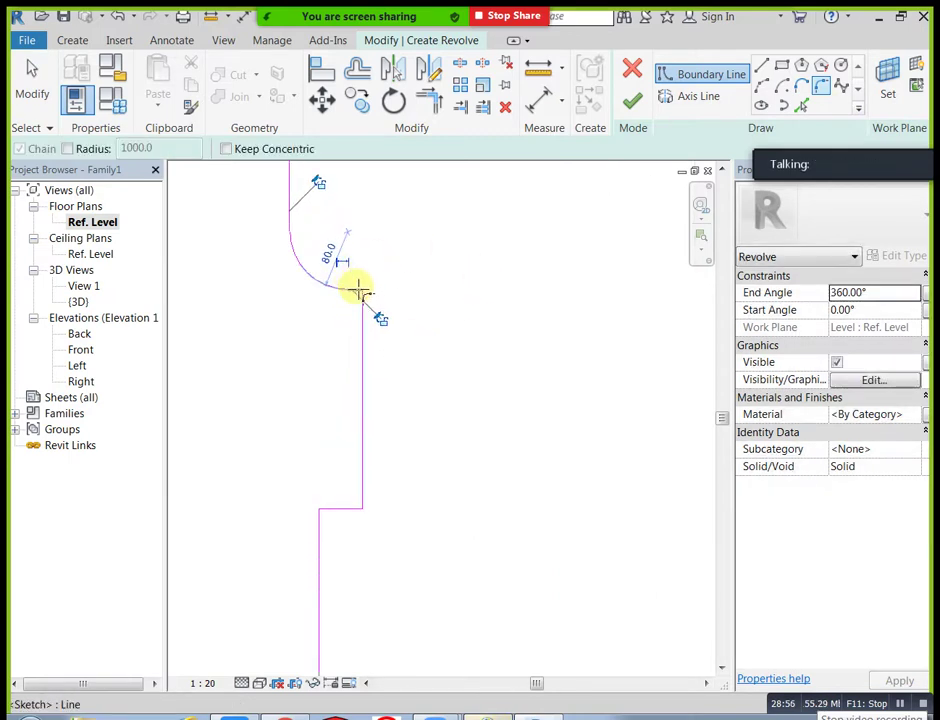
scroll(360, 296, "up", 2)
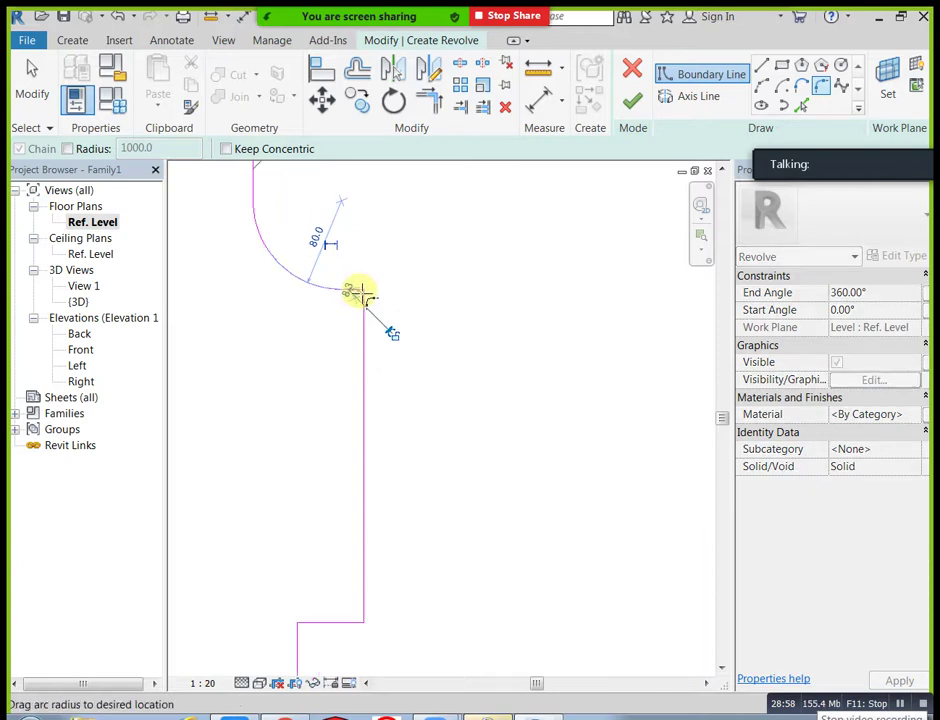
left_click(357, 292)
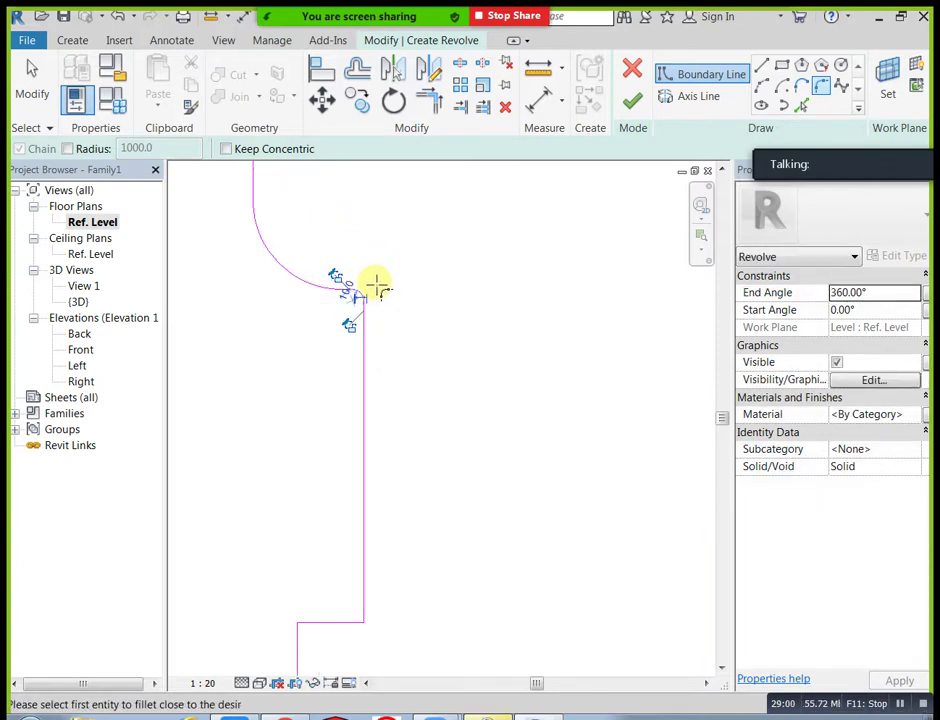
scroll(380, 343, "down", 2)
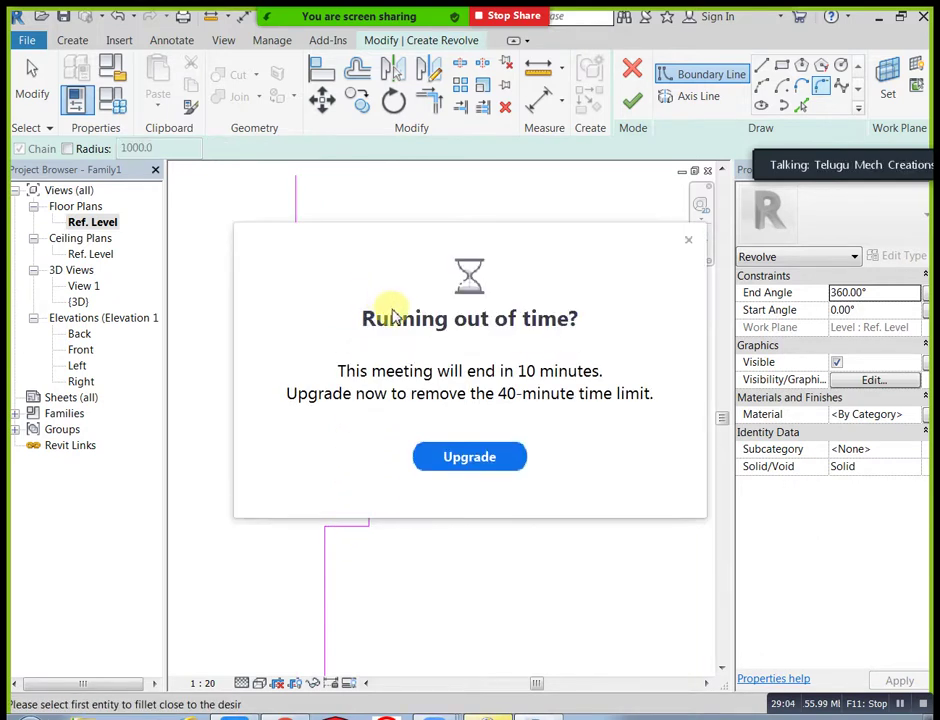
key("Escape")
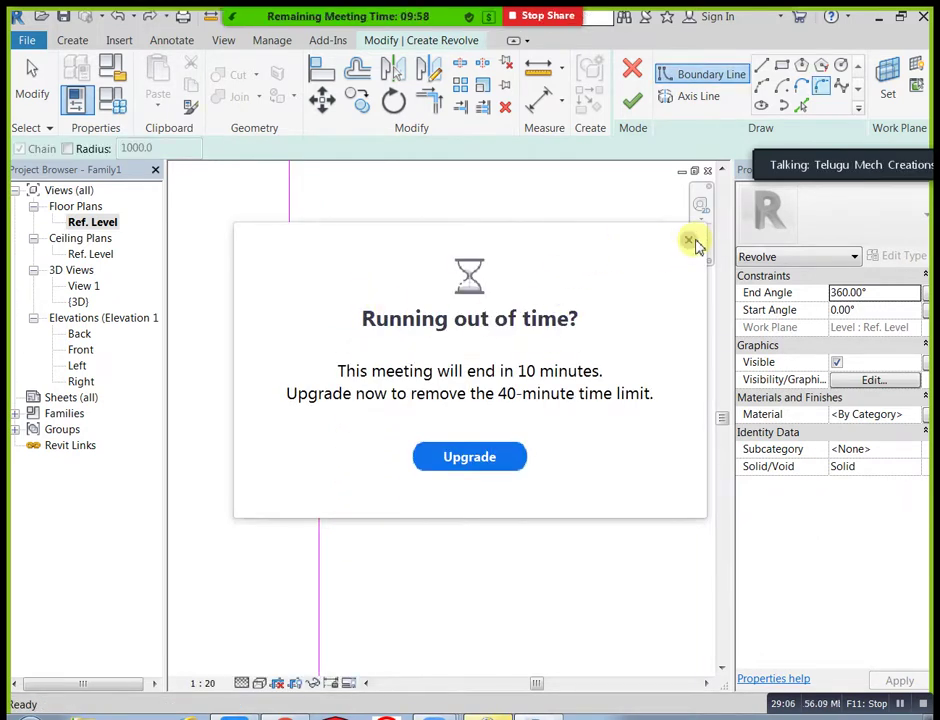
left_click(688, 240)
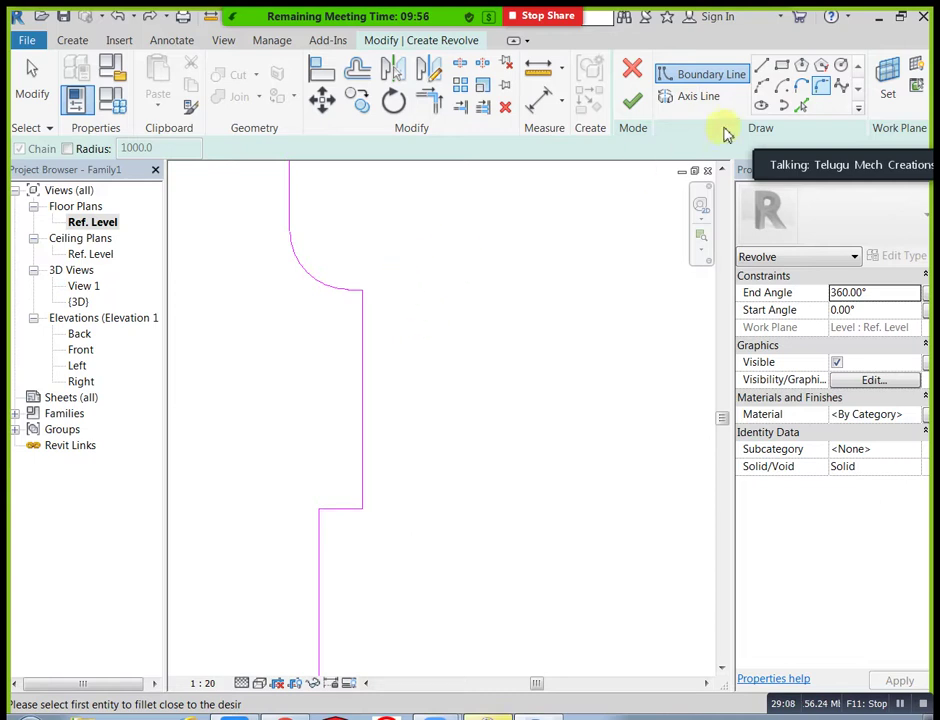
left_click(763, 89)
left_click(363, 292)
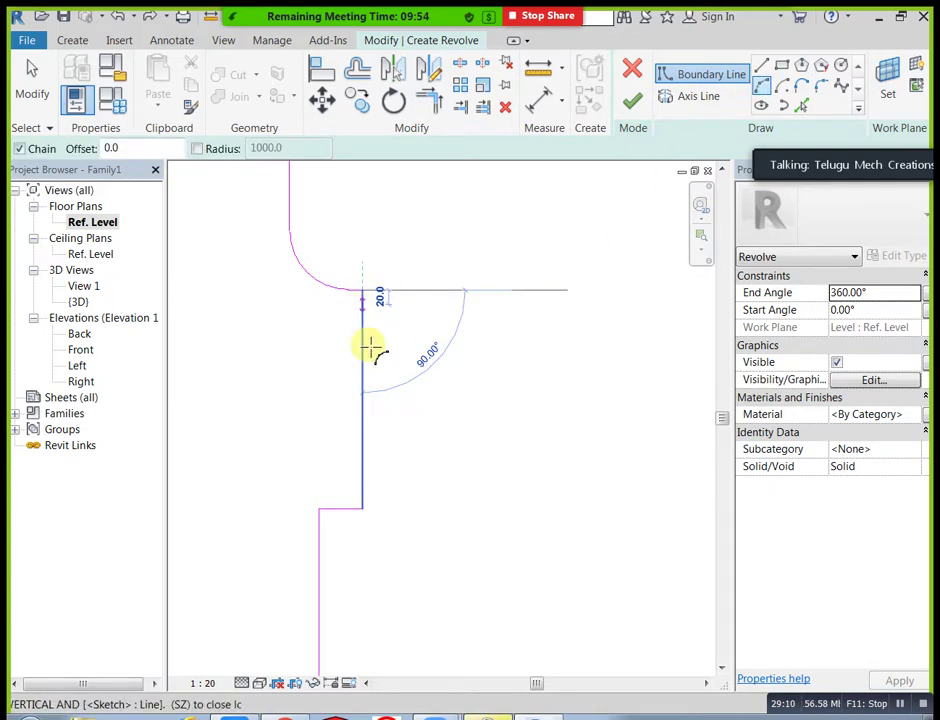
left_click(362, 508)
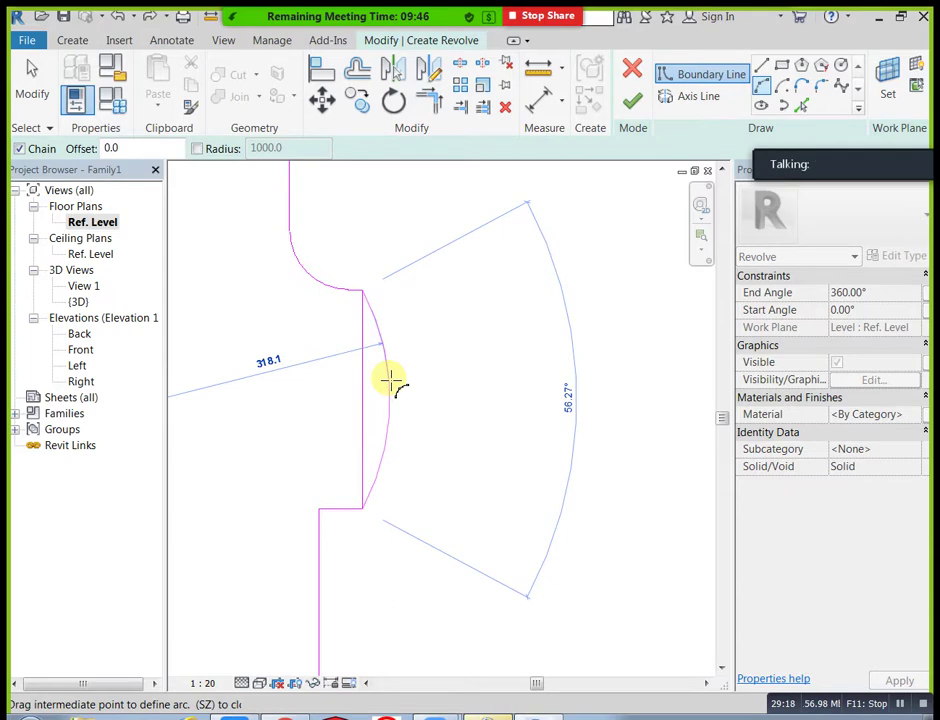
key("Escape")
key("Escape")
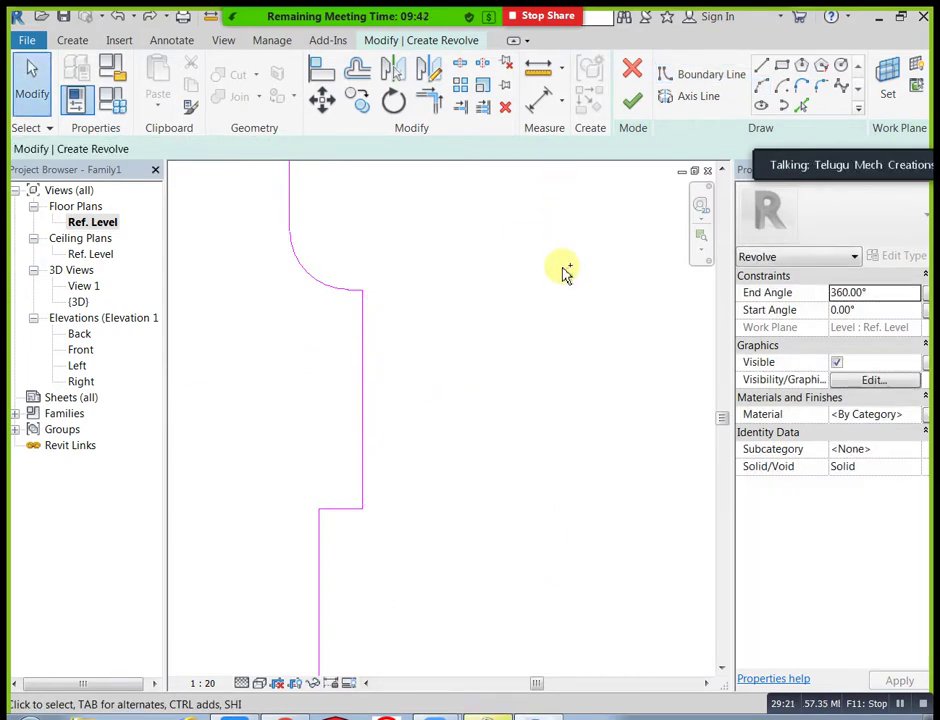
- Undo the upper corner fillet and the short horizontal segment at the profile's base
scroll(390, 391, "down", 3)
key("ctrl+z")
scroll(384, 389, "down", 2)
scroll(398, 325, "up", 2)
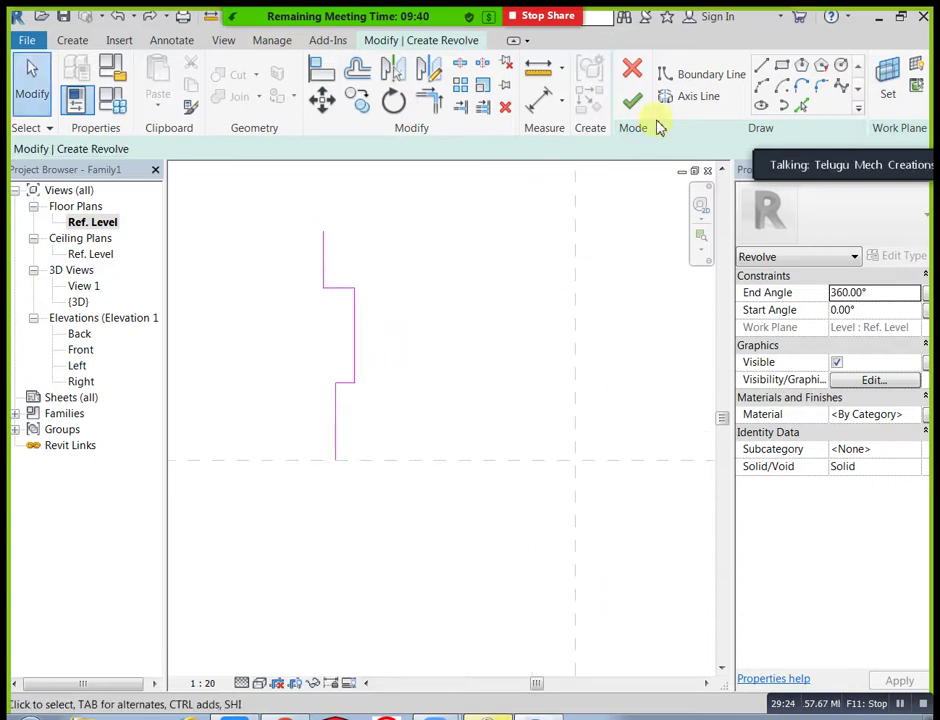
- Draw a start-end-radius arc from the lower outer corner of the profile's protruding step to its upper inner corner, radius about 500 mm
left_click(761, 85)
left_click(354, 383)
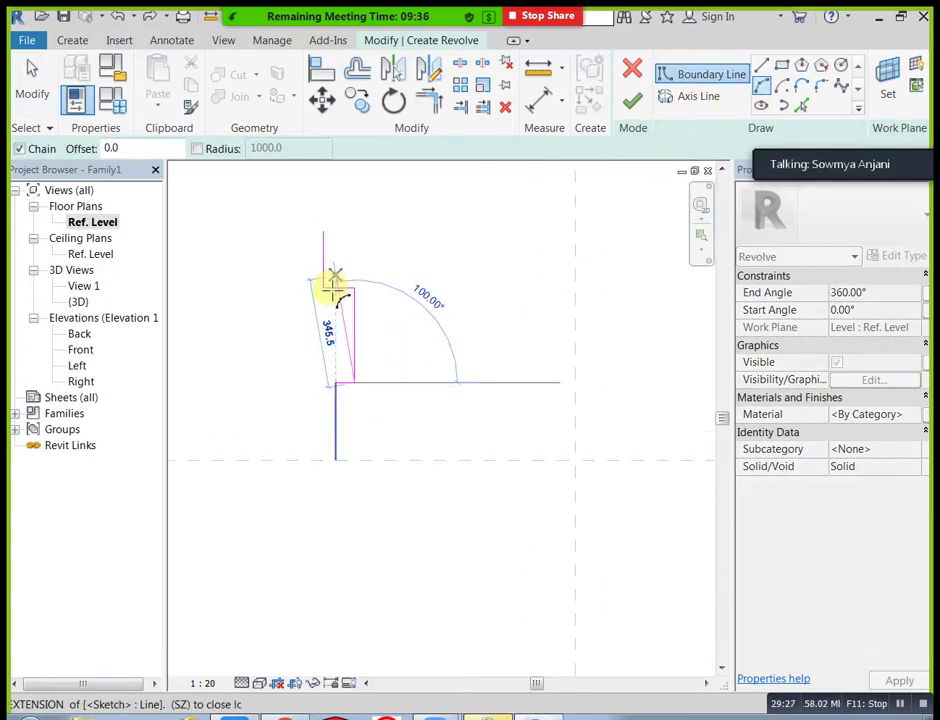
scroll(330, 300, "up", 3)
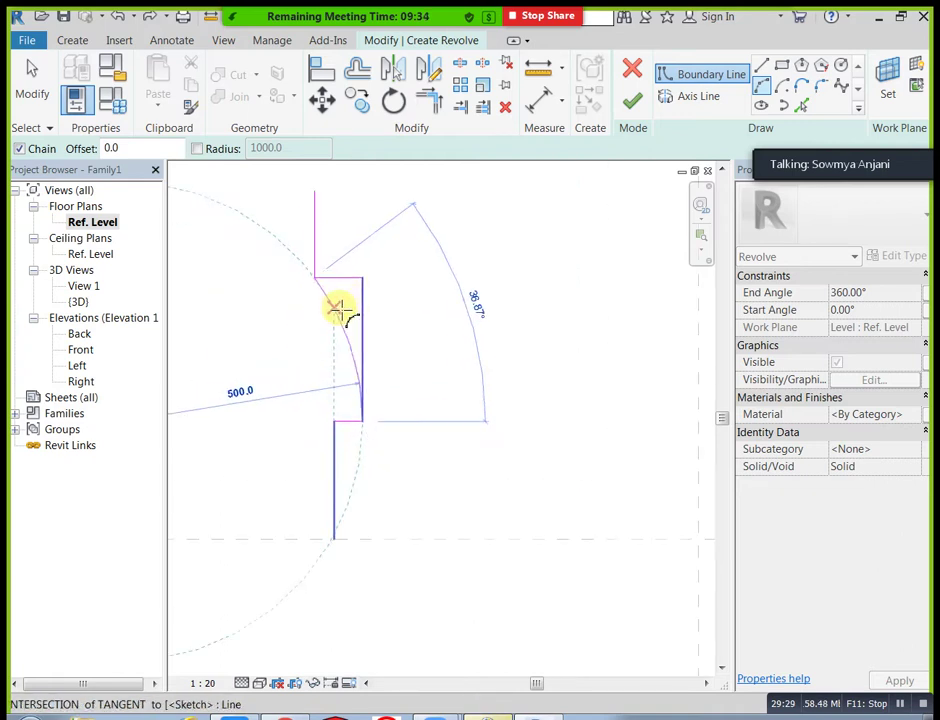
- Complete the boundary arc of radius 500 between the upper vertical line's lower end and the ledge's outer end
left_click(340, 310)
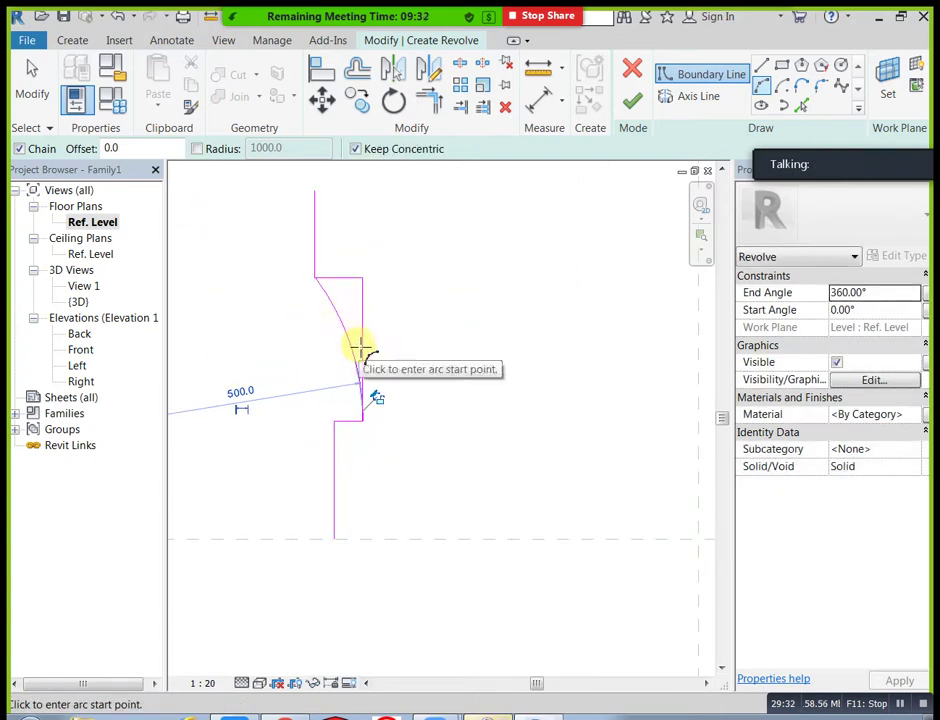
key("Escape")
key("Escape")
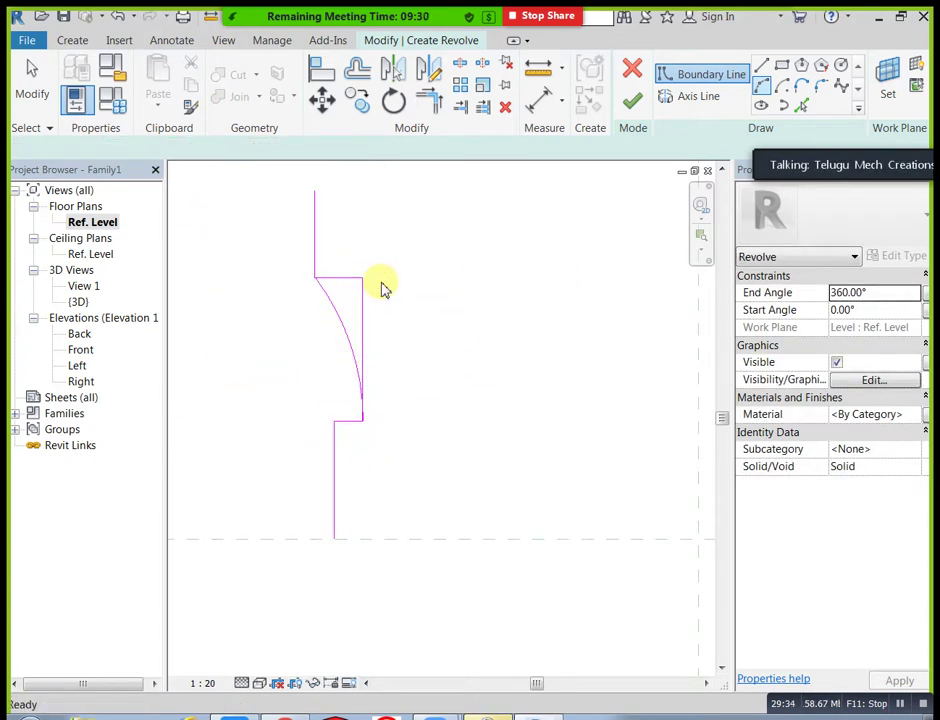
- Delete the two straight boundary lines forming the square corner beside the new arc
left_click(360, 278)
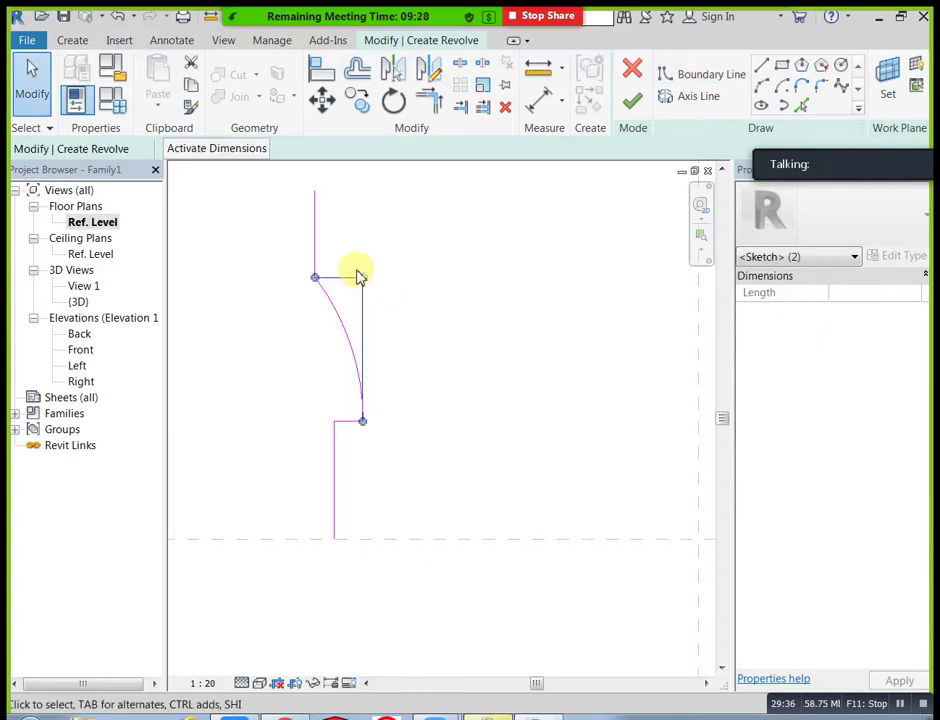
key("Delete")
scroll(361, 304, "up", 2)
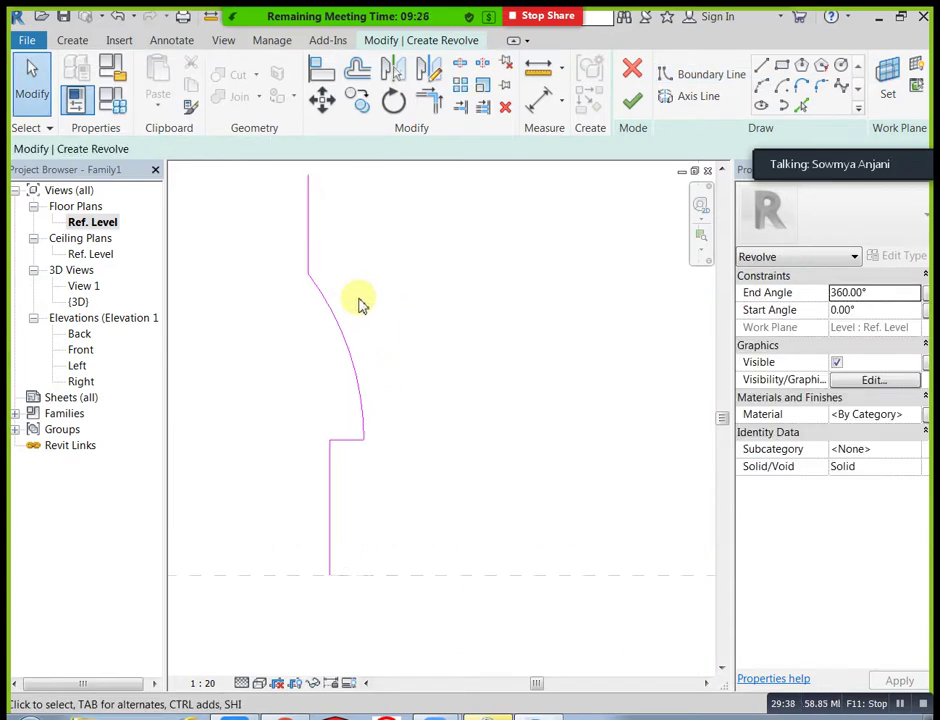
scroll(361, 322, "down", 1)
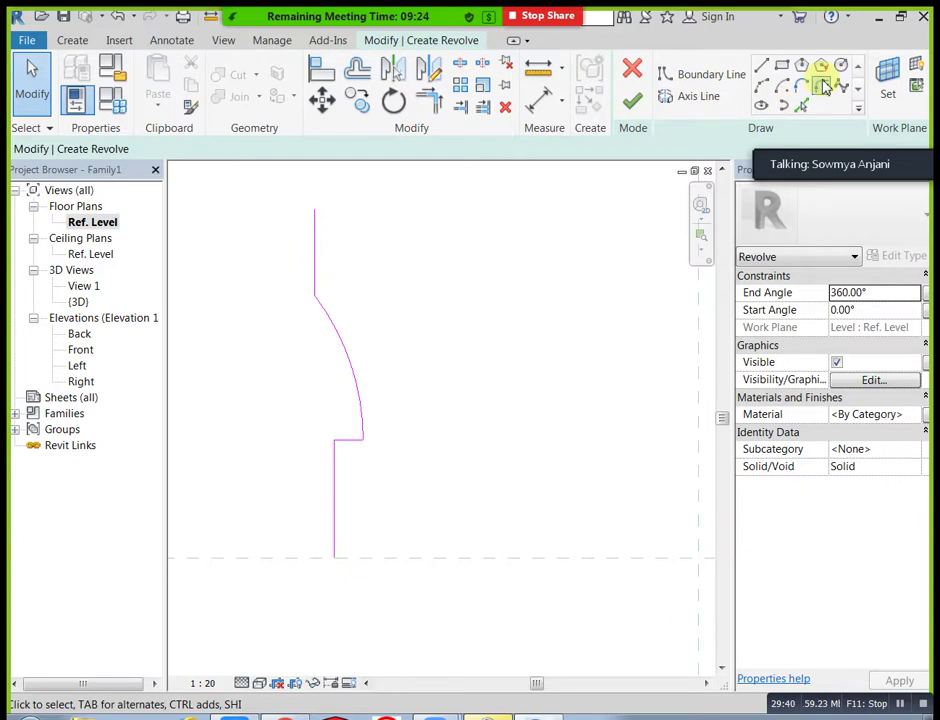
left_click(821, 87)
left_click(324, 305)
left_click(319, 283)
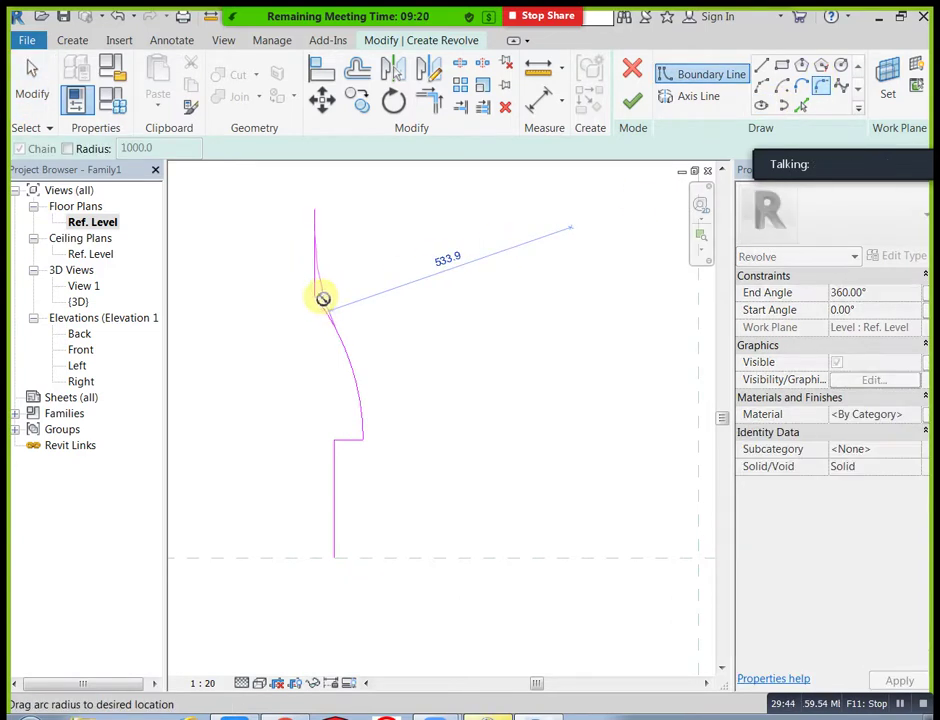
scroll(323, 289, "up", 2)
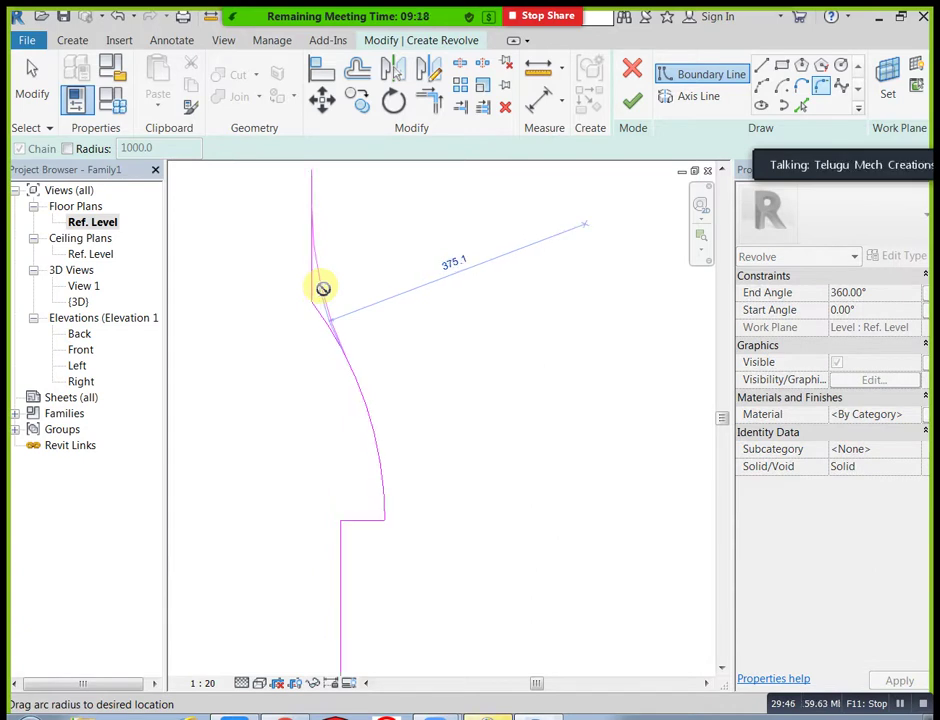
key("Escape")
key("Escape")
scroll(344, 290, "down", 2)
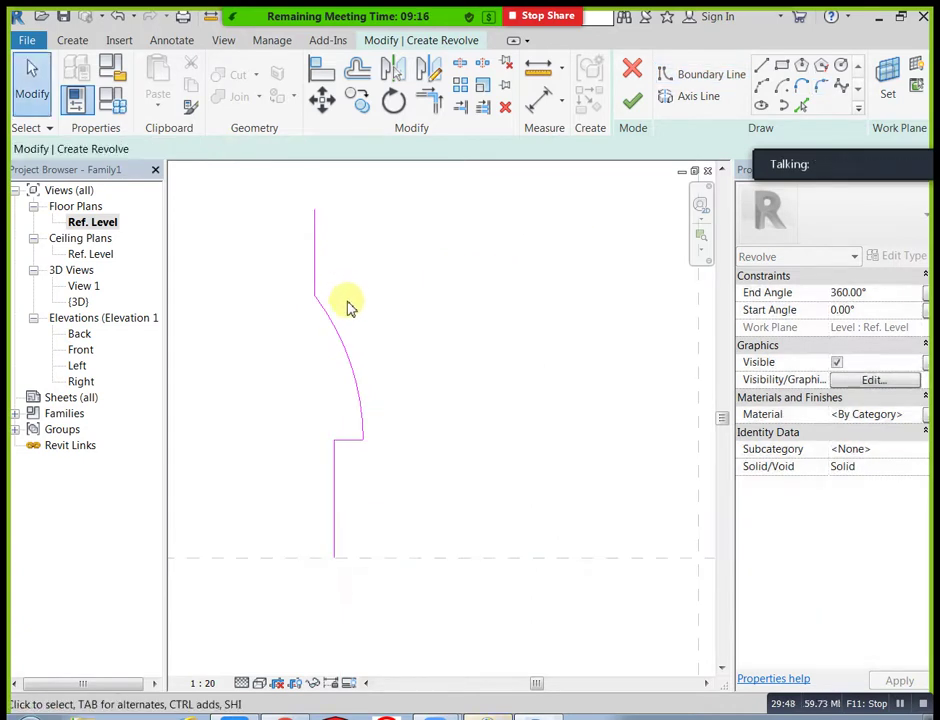
- Fillet the corner between the upper vertical line and the large arc with a radius of about 170
left_click(820, 88)
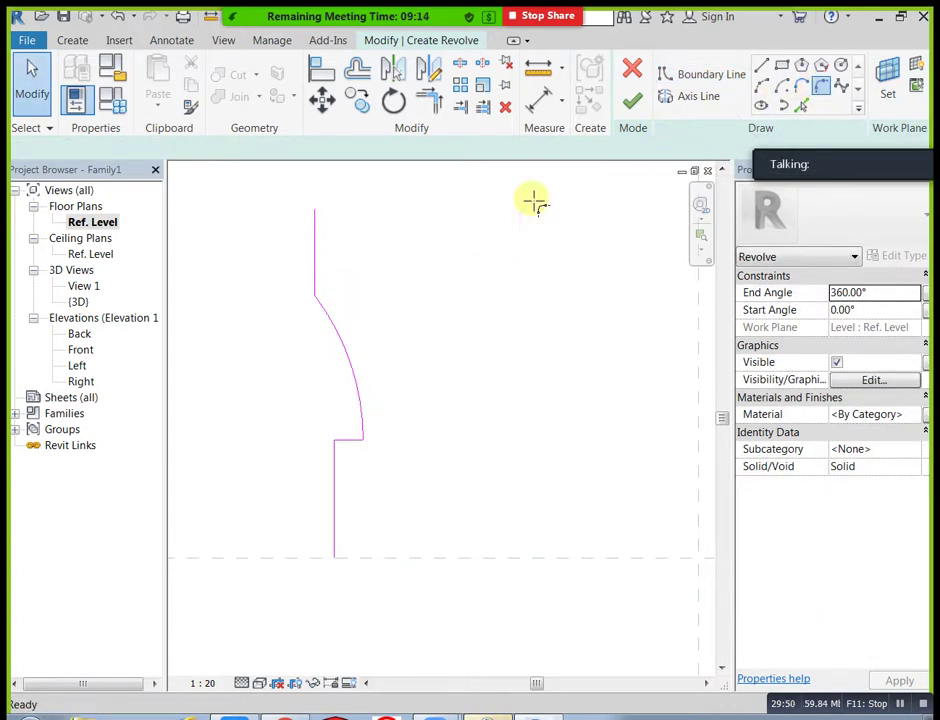
scroll(312, 258, "up", 2)
left_click(318, 268)
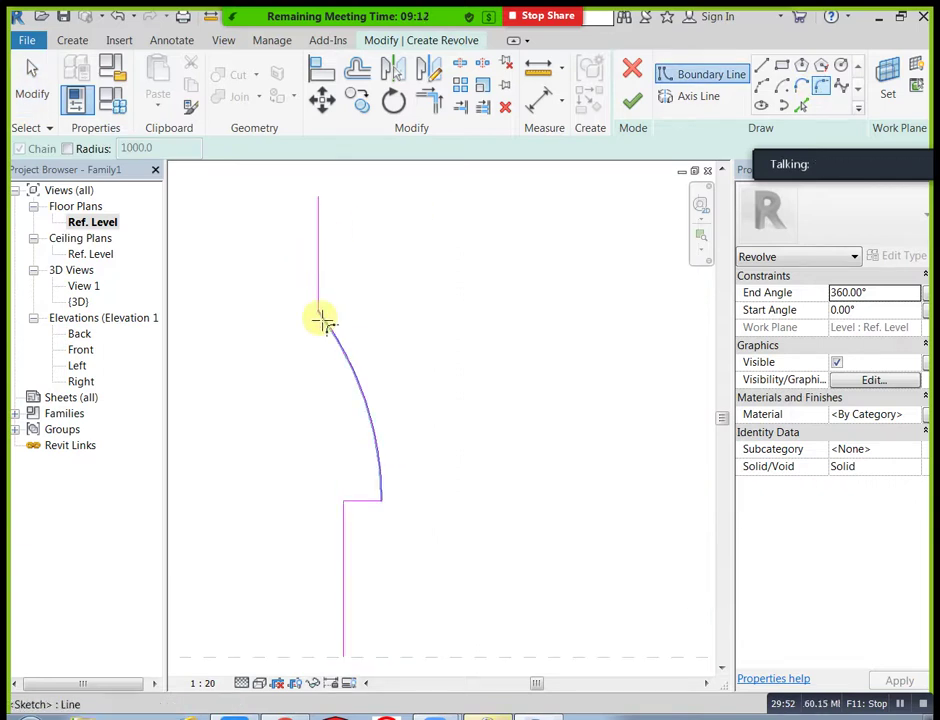
left_click(323, 313)
scroll(329, 310, "up", 1)
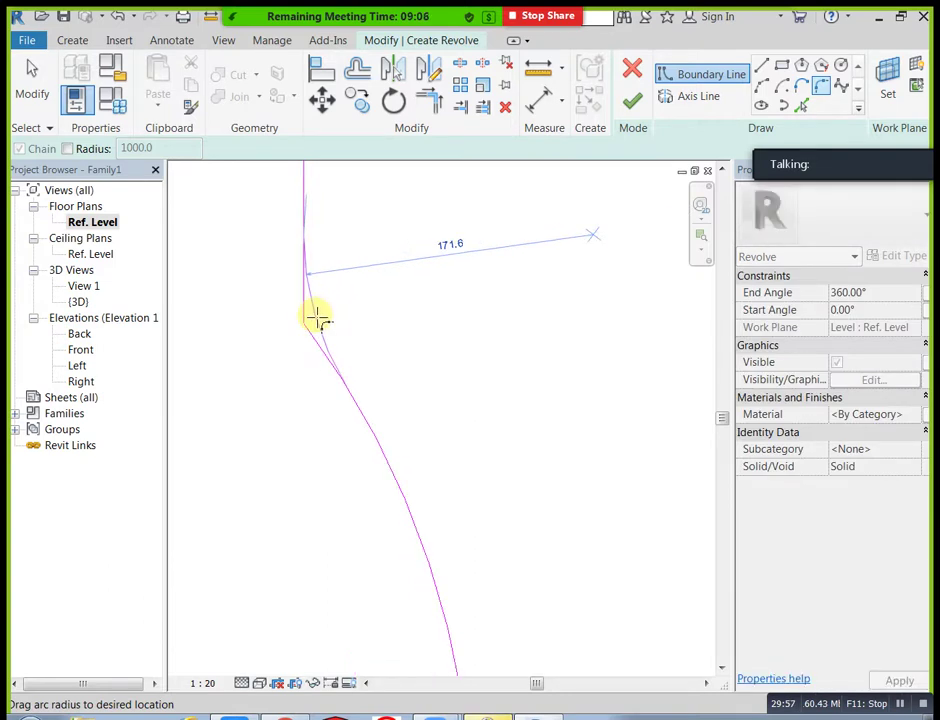
left_click(317, 318)
scroll(367, 327, "down", 4)
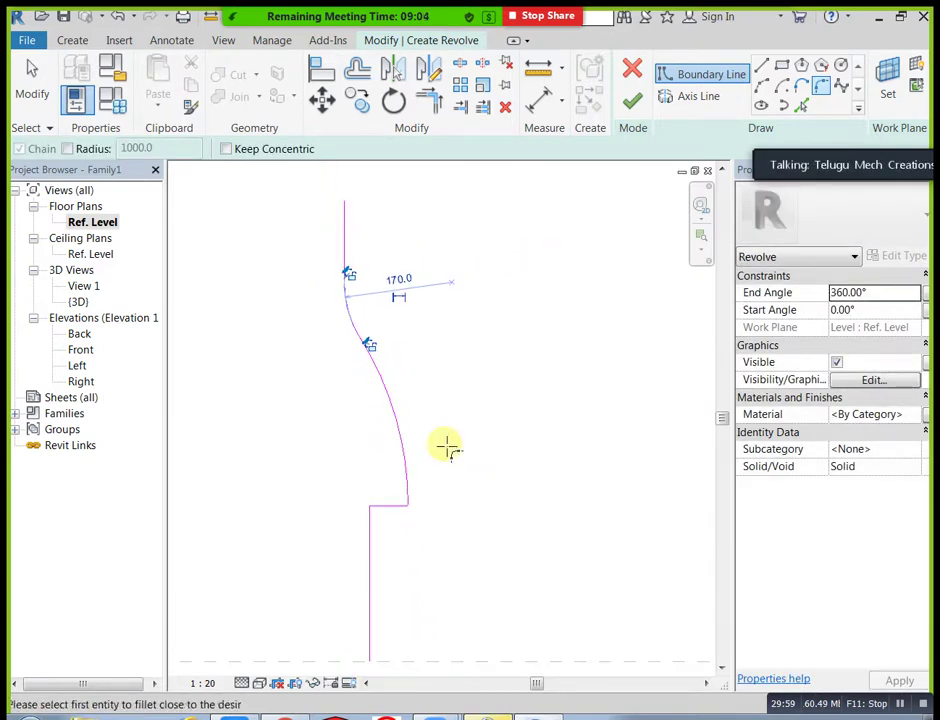
- Fillet the corner between the large arc's lower end and the short horizontal ledge line
left_click(409, 497)
left_click(405, 497)
key("Escape")
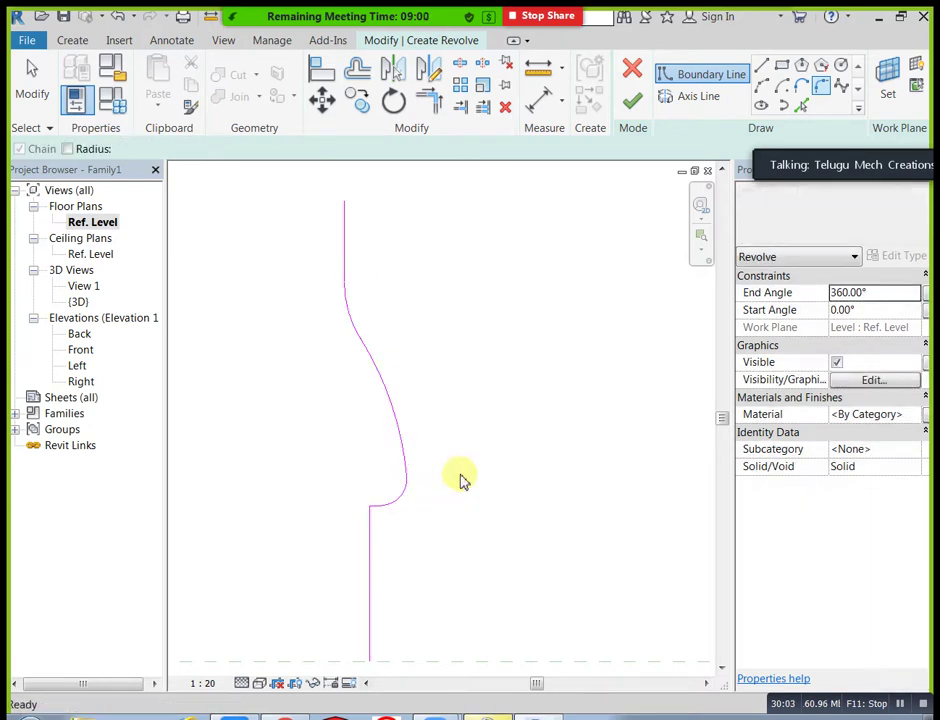
key("Escape")
- Draw an outward-flaring arc of radius about 303.5 from the ledge's inner end down to the horizontal reference plane
left_click(764, 88)
scroll(485, 411, "down", 2)
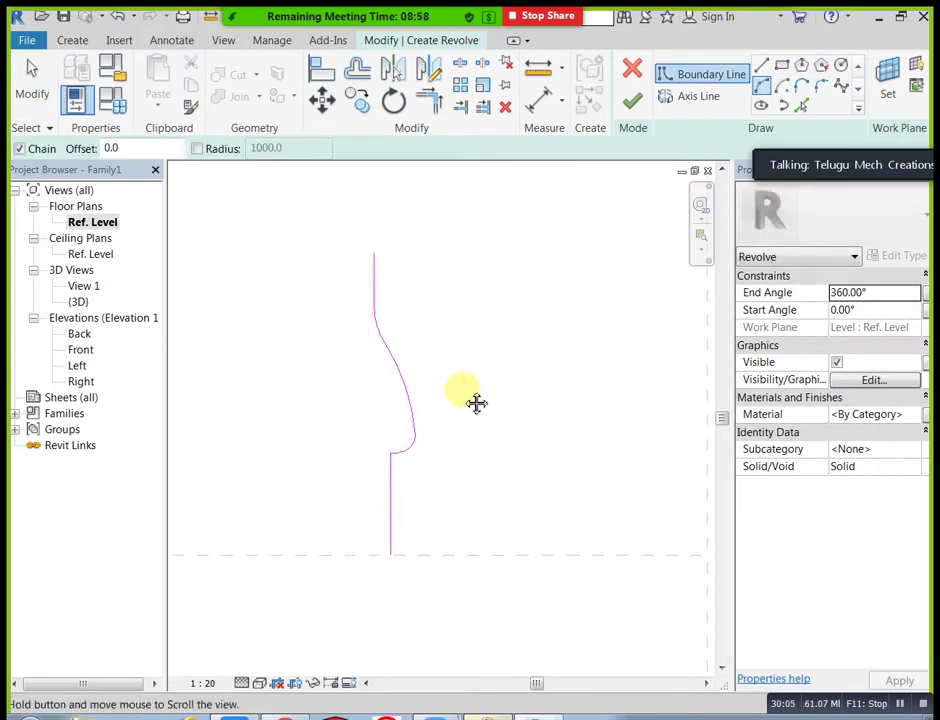
left_click(352, 424)
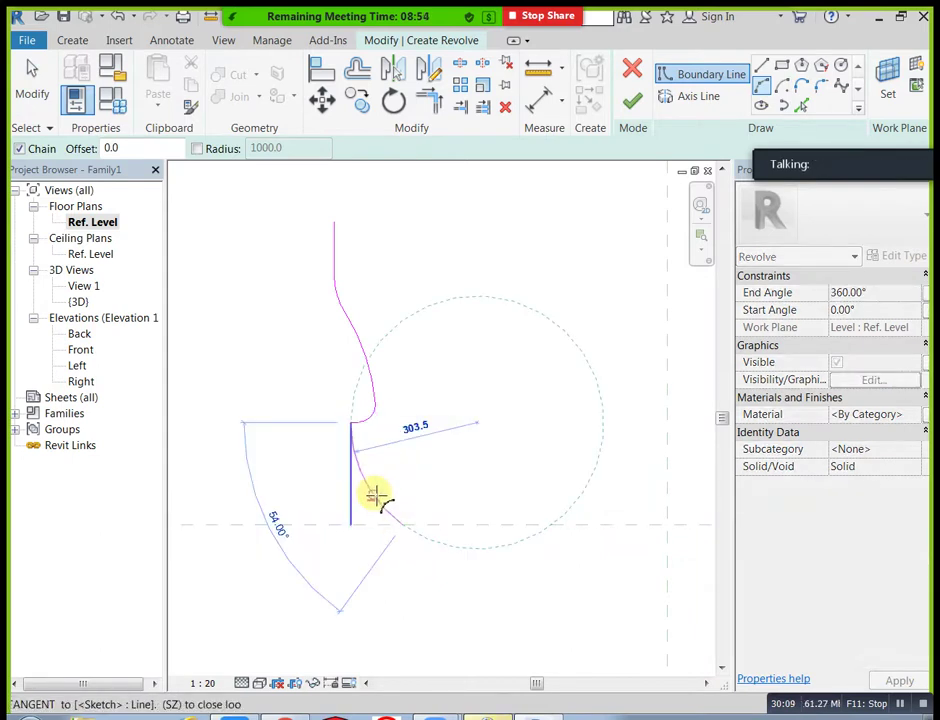
left_click(376, 495)
right_click(462, 363)
left_click(498, 371)
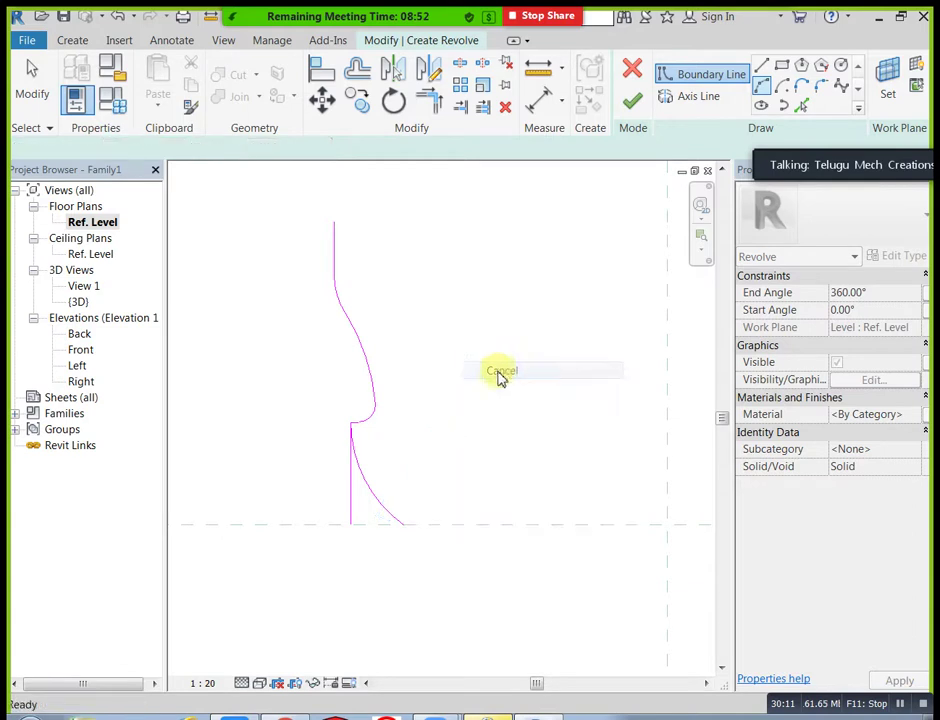
- Delete the lower vertical boundary line beside the new flaring arc
left_click(350, 500)
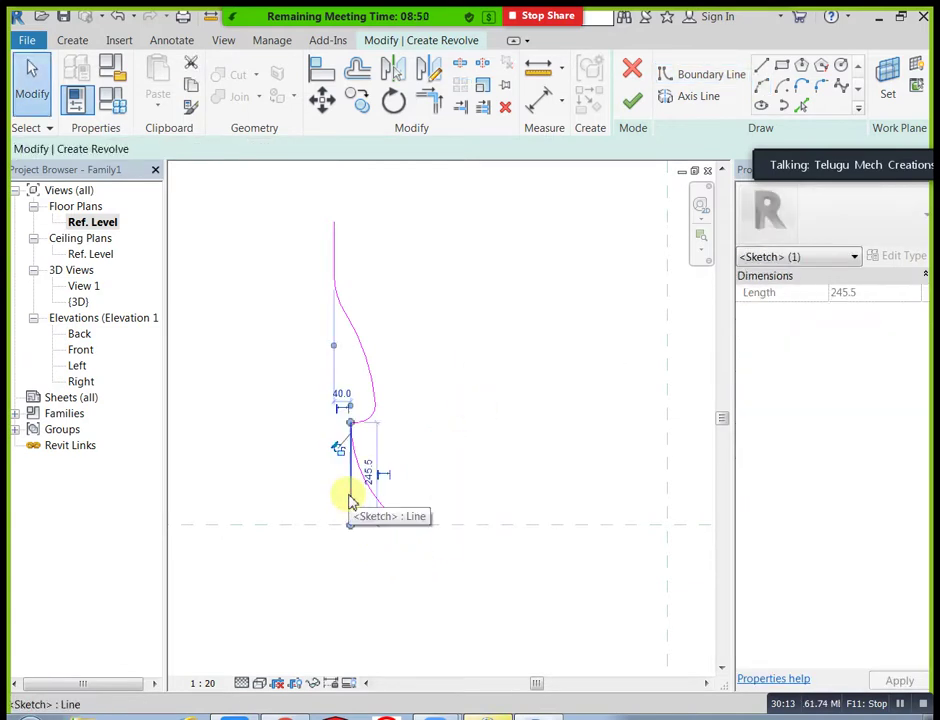
key("Delete")
middle_click_drag(419, 401, 413, 417)
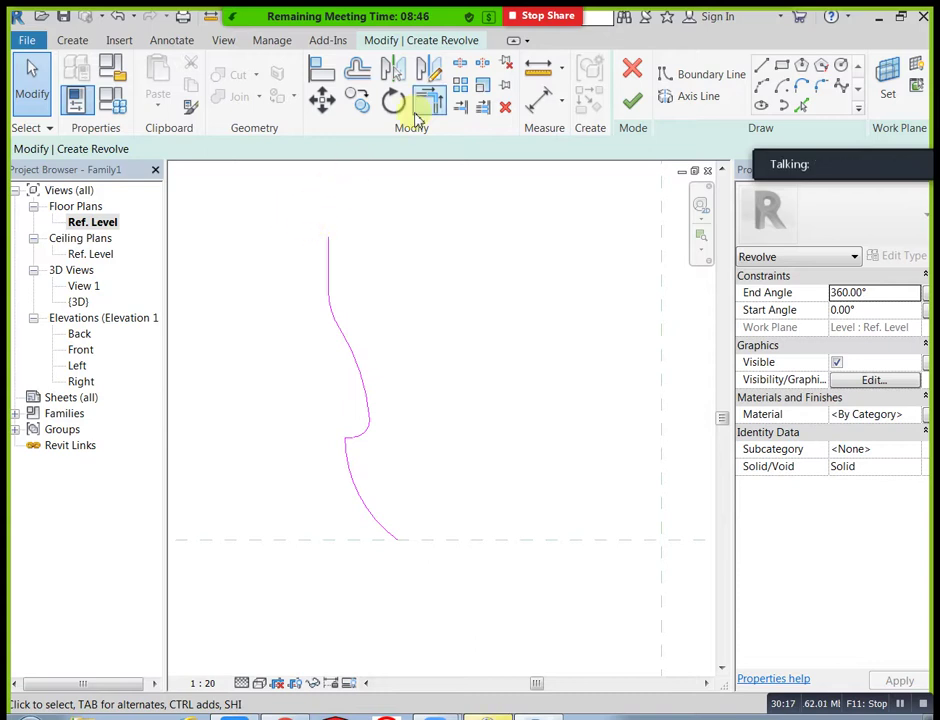
- Offset copies of all the profile's curves and lines by 15 toward the vertical reference plane
left_click(359, 78)
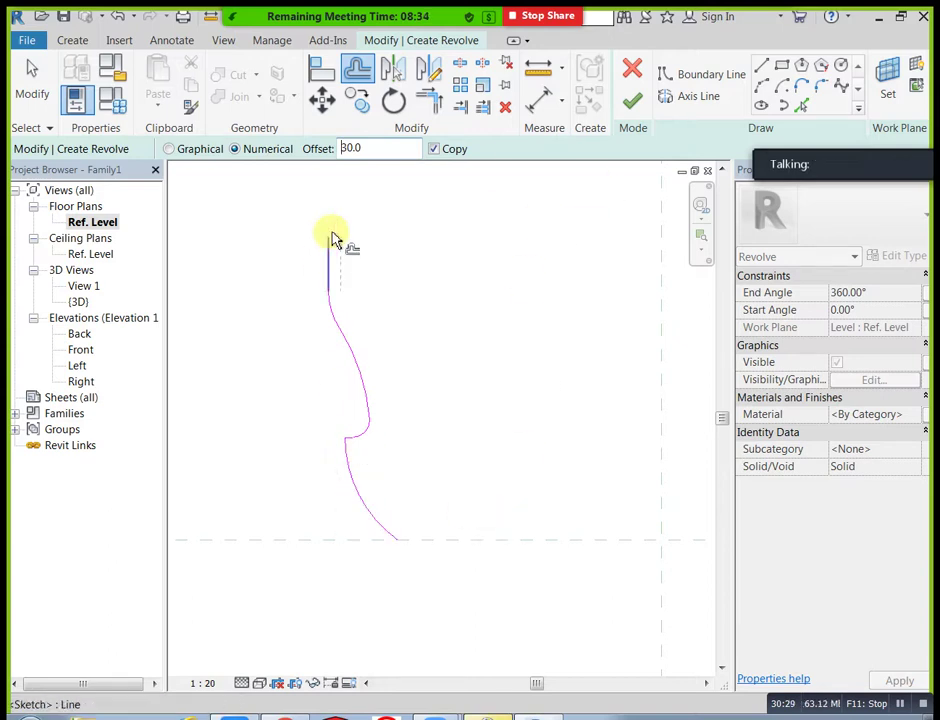
double_click(373, 149)
type("15")
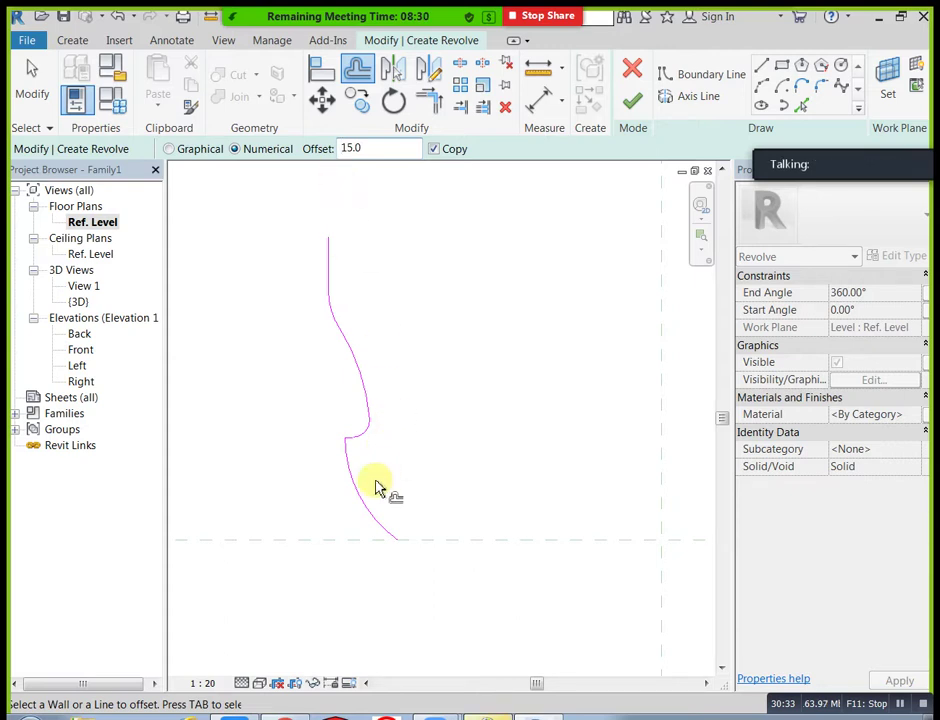
left_click(362, 497)
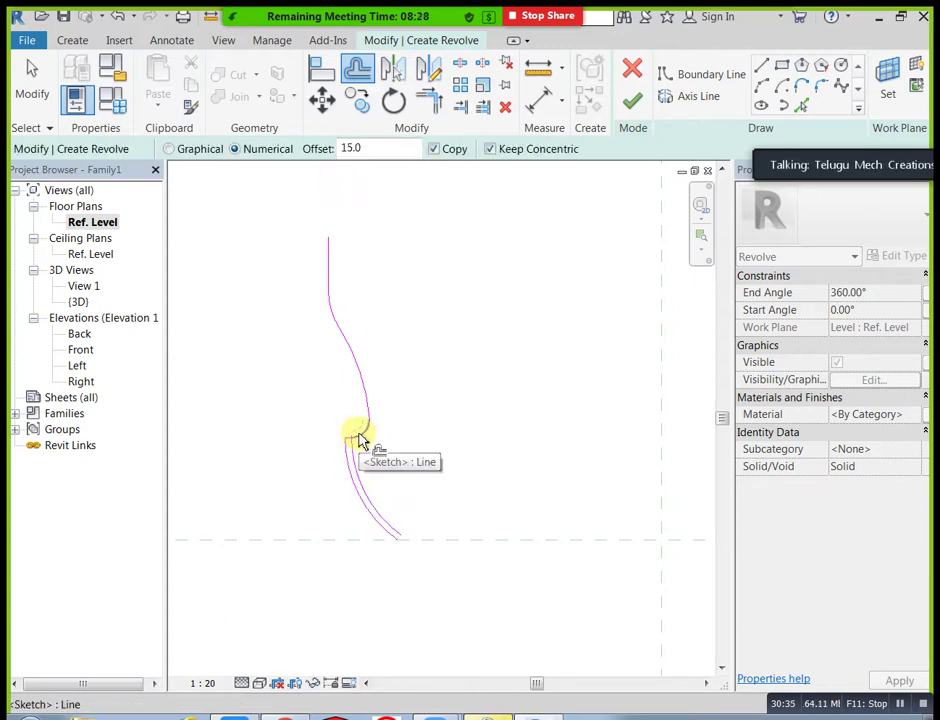
left_click(365, 440)
left_click(368, 401)
left_click(338, 319)
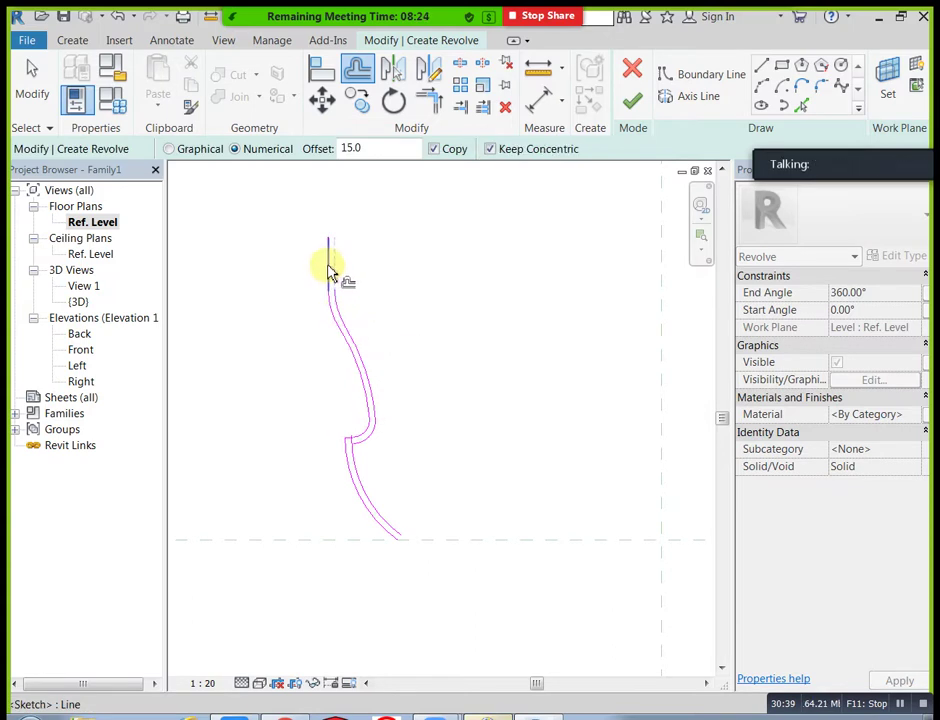
left_click(329, 267)
key("Escape")
- Trim the offset ledge curve and the offset lower arc to a clean corner below the ledge
scroll(372, 441, "up", 2)
scroll(371, 446, "up", 2)
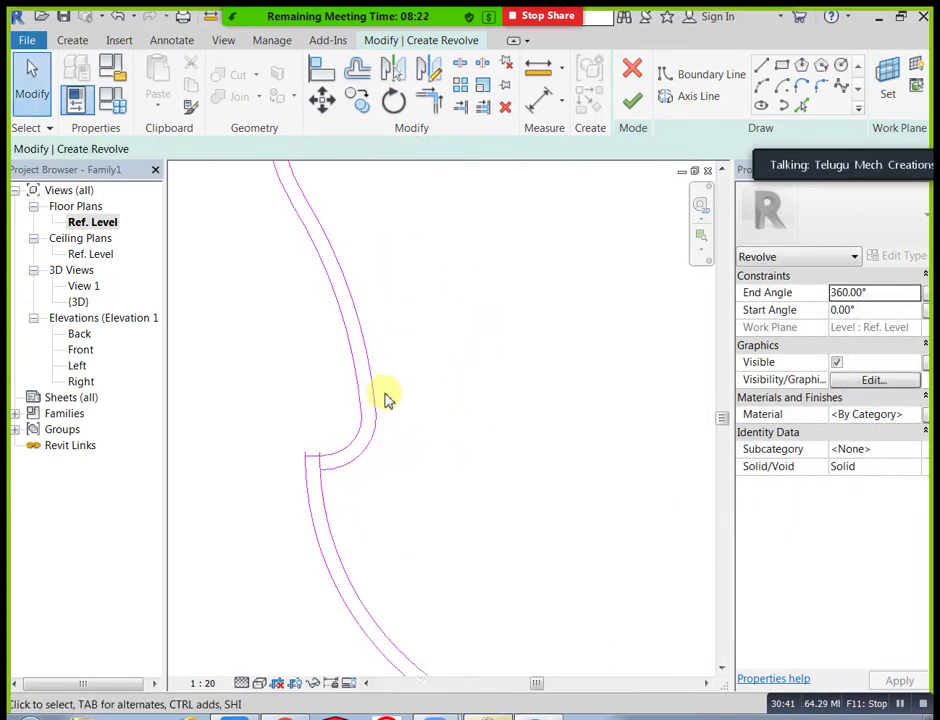
left_click(430, 100)
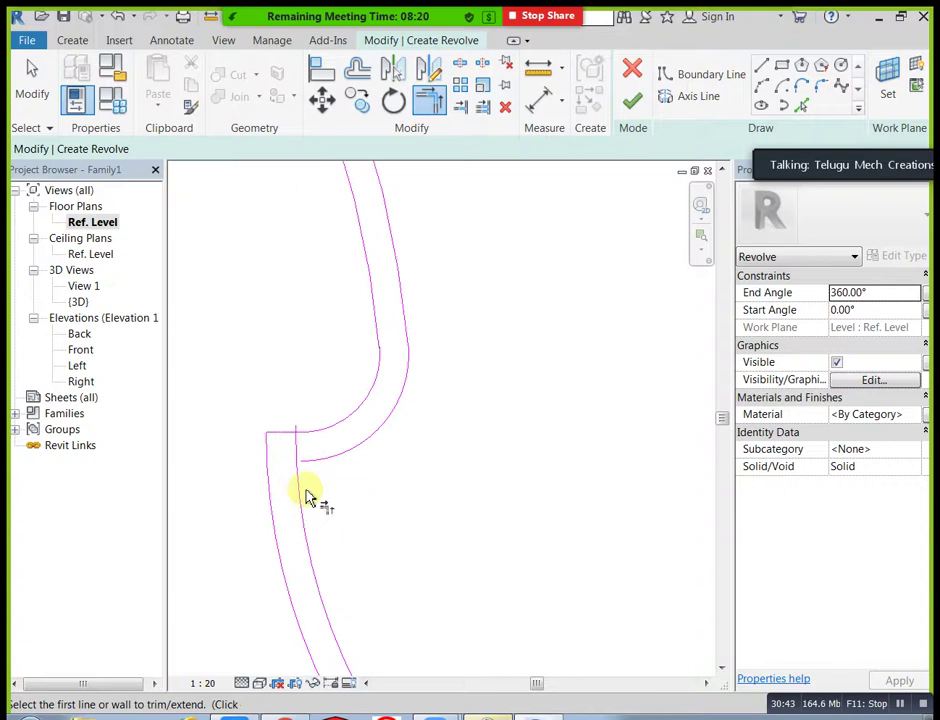
scroll(305, 475, "up", 1)
left_click(310, 472)
left_click(303, 500)
- Draw a short vertical boundary line from the offset arc's lower end down to the horizontal reference plane
scroll(415, 470, "down", 5)
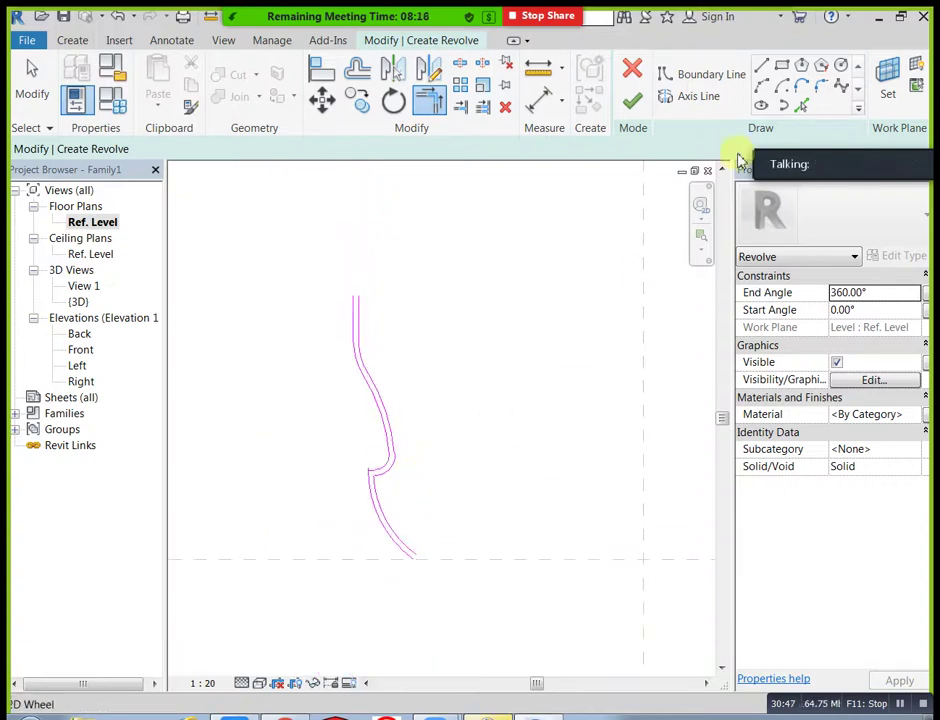
left_click(765, 66)
scroll(420, 565, "up", 4)
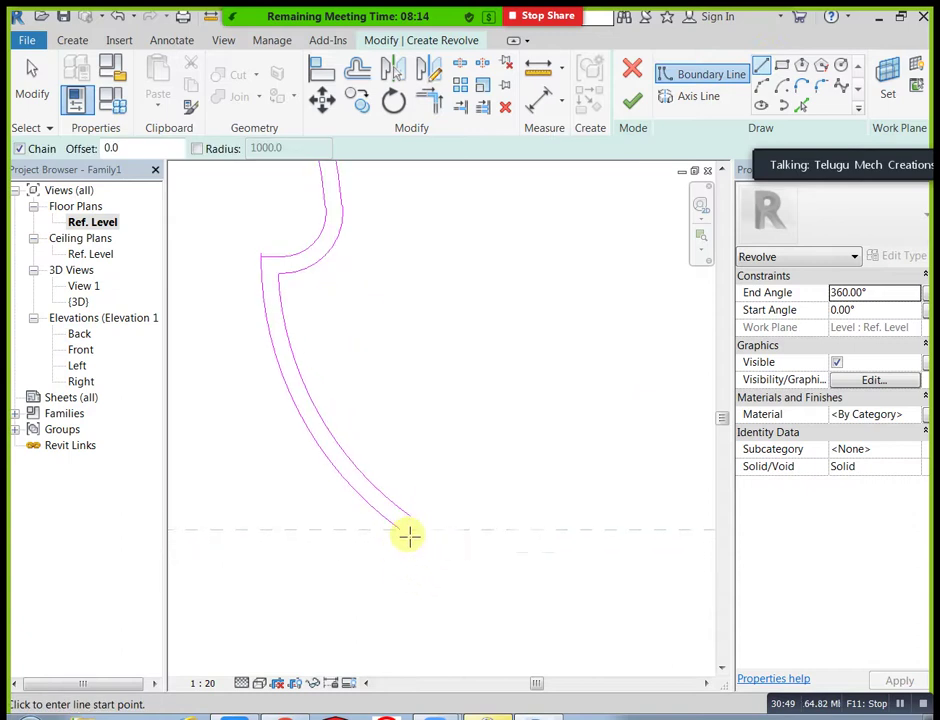
left_click(410, 517)
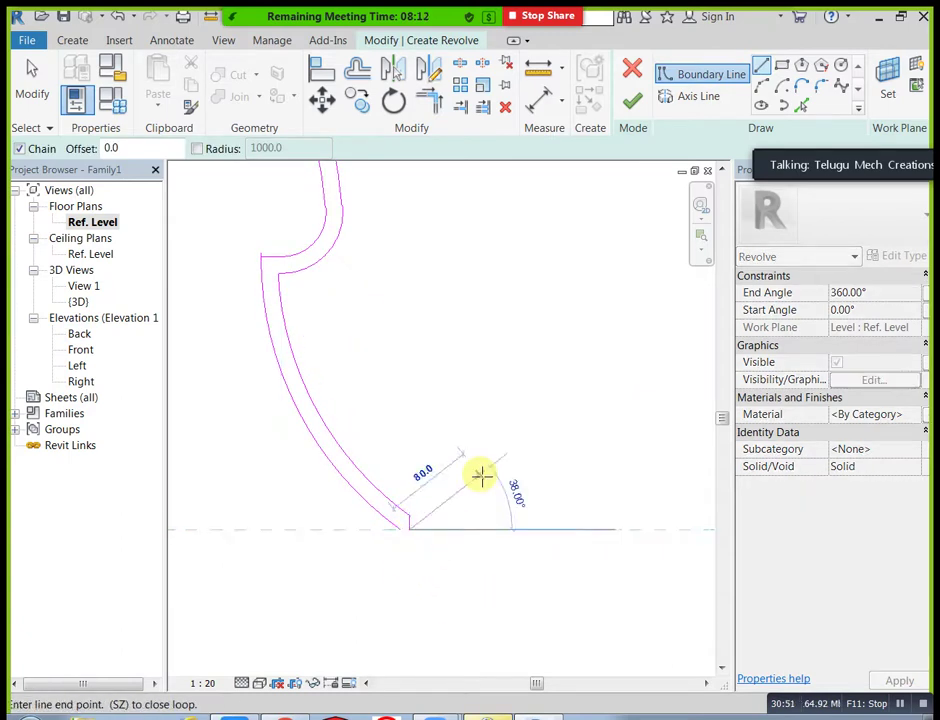
key("Escape")
key("Escape")
- Trim/extend the original lower arc to meet the short vertical line, closing the profile's bottom end
left_click(430, 99)
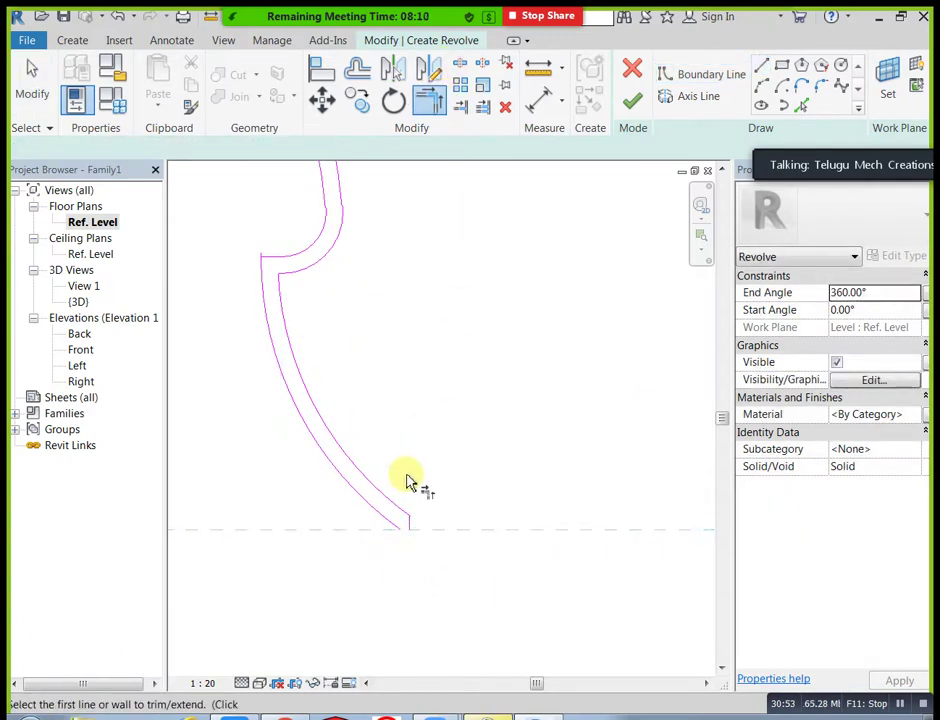
left_click(404, 531)
left_click(412, 535)
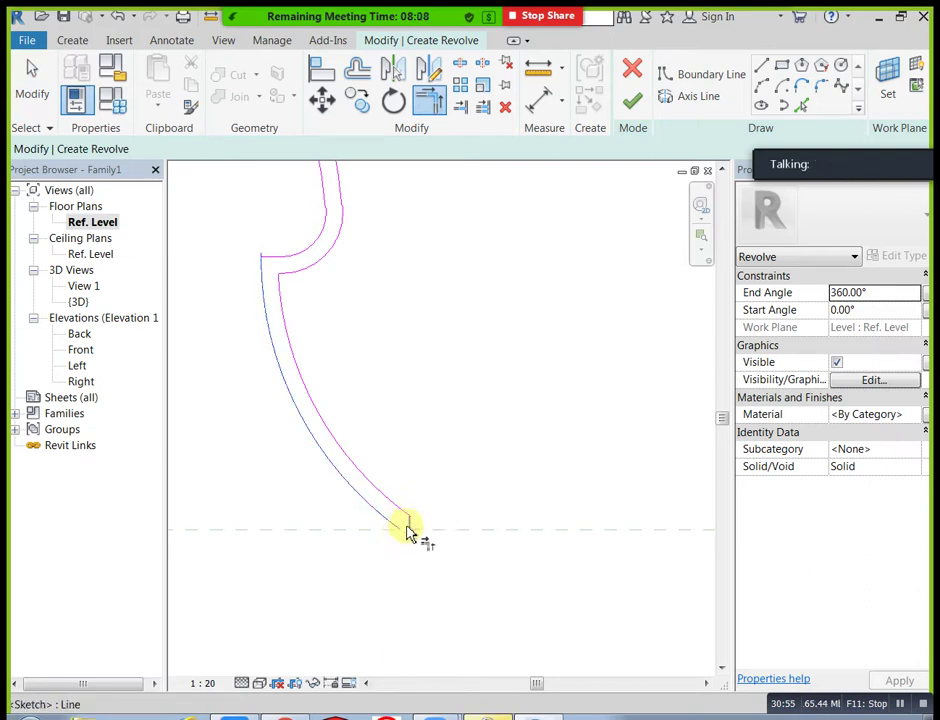
scroll(485, 400, "down", 1)
- Close the profile's top end with a horizontal boundary line between the two parallel vertical lines
middle_click_drag(488, 376, 495, 575)
scroll(497, 558, "down", 2)
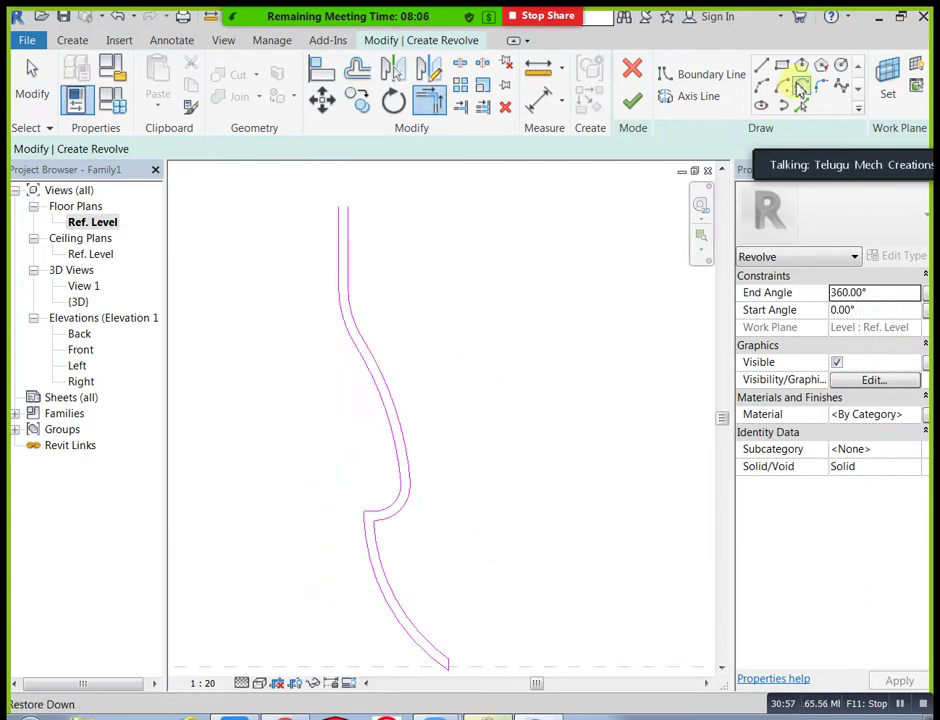
left_click(760, 68)
scroll(330, 212, "up", 1)
left_click(342, 202)
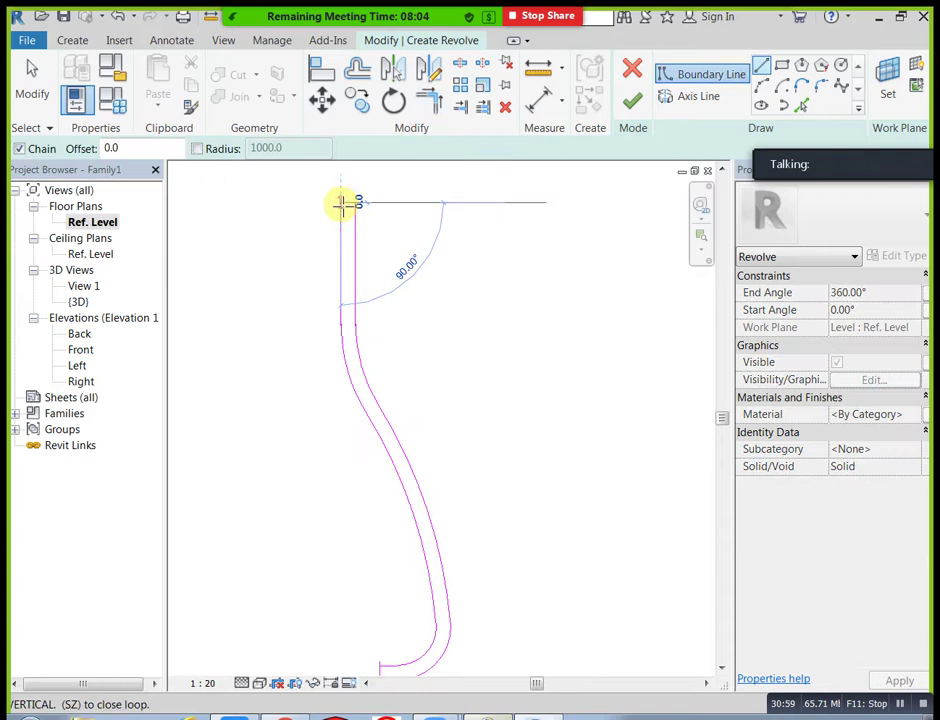
left_click(352, 201)
scroll(502, 290, "down", 2)
left_click(549, 343)
key("Escape")
key("Escape")
middle_click_drag(573, 319, 503, 320)
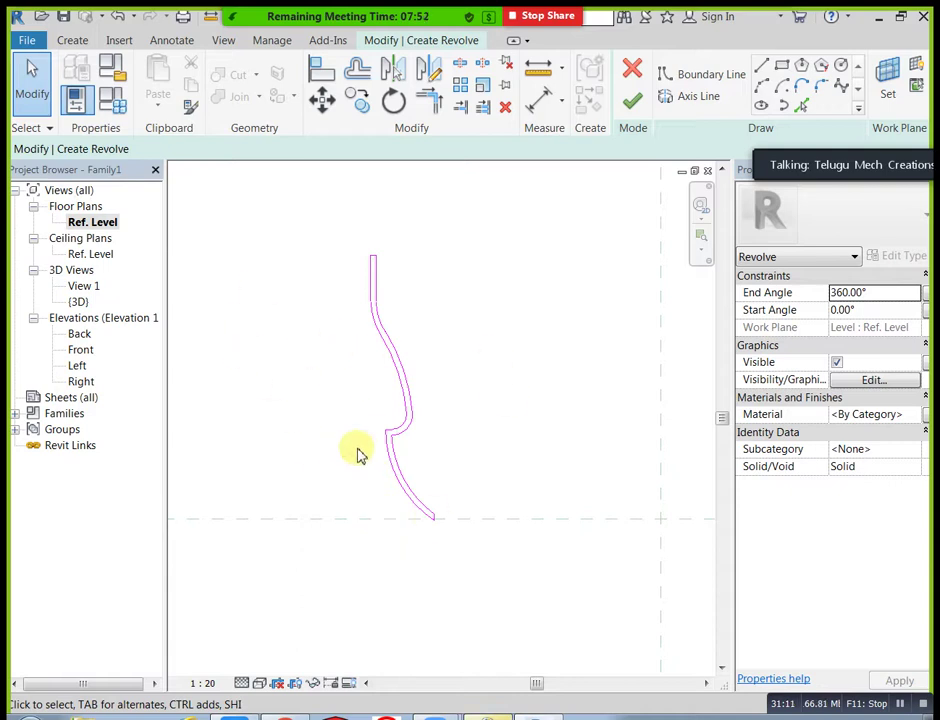
- Draw a vertical axis line about 762 long beside the profile's flared end, starting on the horizontal reference plane
left_click(696, 101)
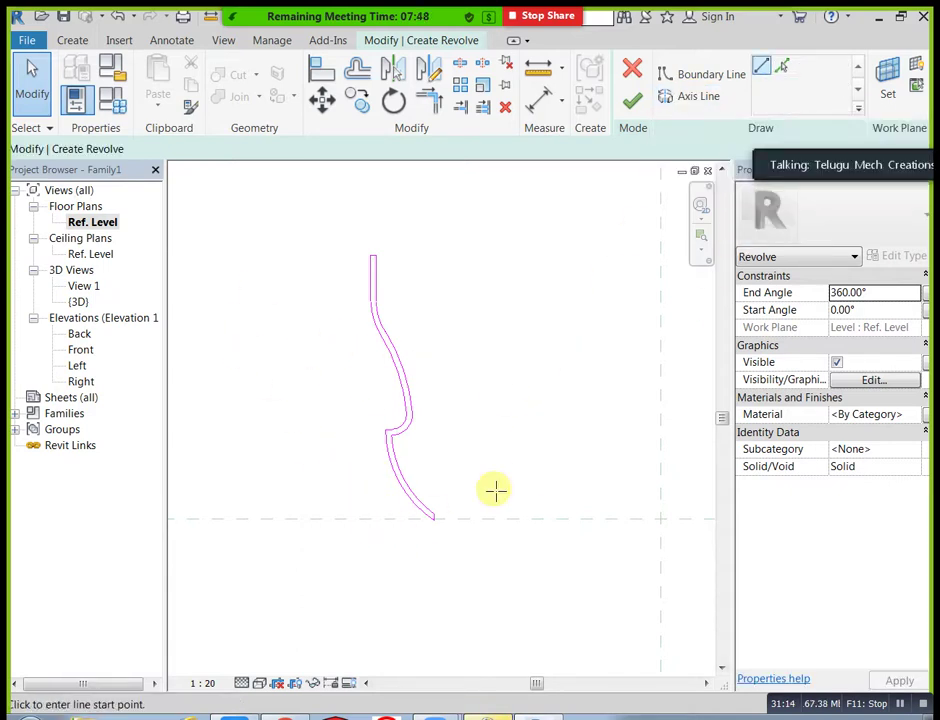
left_click(448, 519)
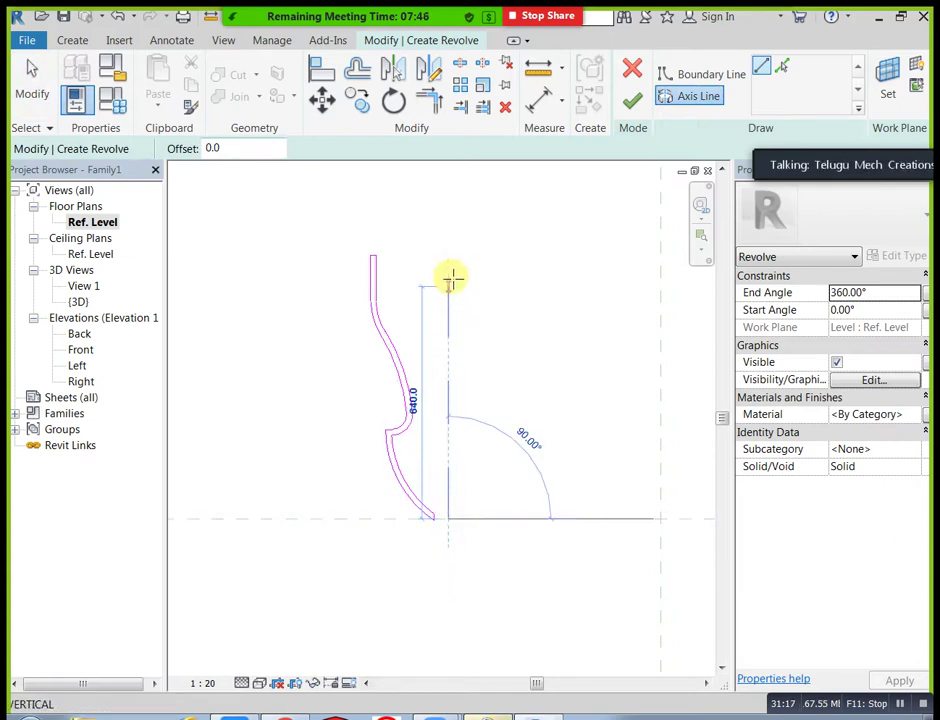
left_click(451, 248)
key("Escape")
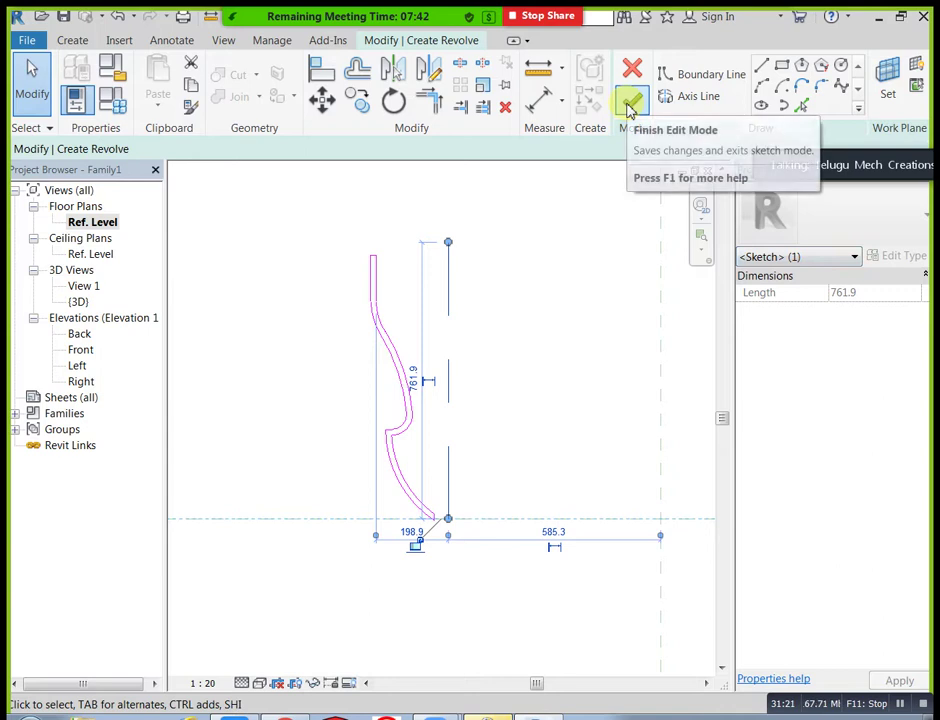
- Finish the revolve sketch to generate the solid and view it from several angles in the default 3D view
left_click(630, 104)
left_click(590, 383)
middle_click_drag(590, 383, 438, 441)
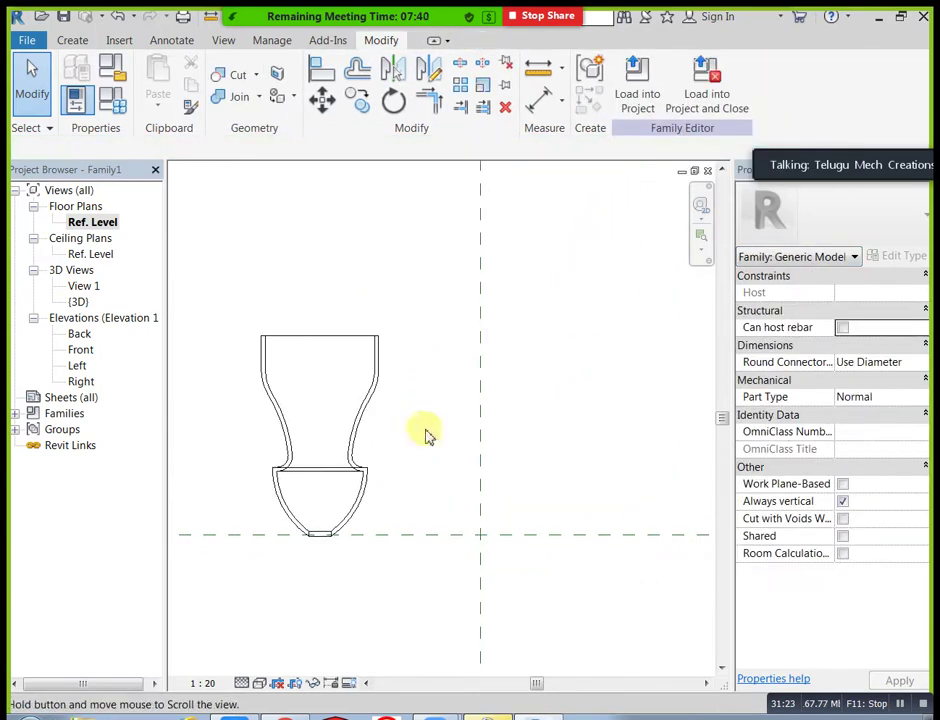
left_click(223, 42)
left_click(172, 72)
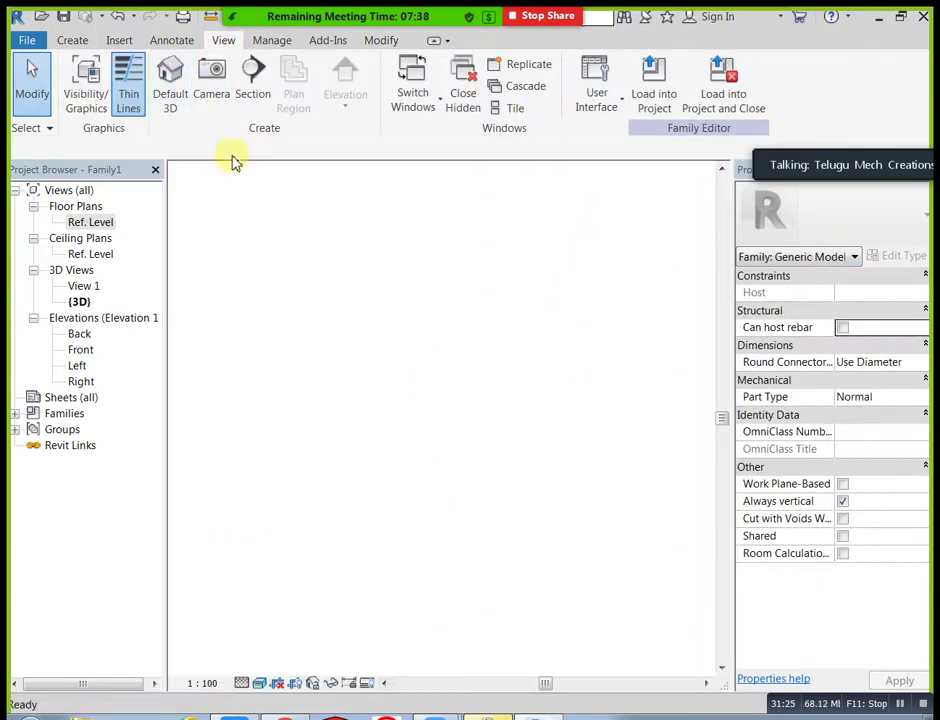
middle_click_drag(405, 465, 503, 304, "shift")
middle_click_drag(317, 357, 373, 311, "shift")
scroll(413, 447, "down", 2)
- In the Front elevation, move the revolved solid along the reference level, farther from the vertical reference plane
double_click(100, 222)
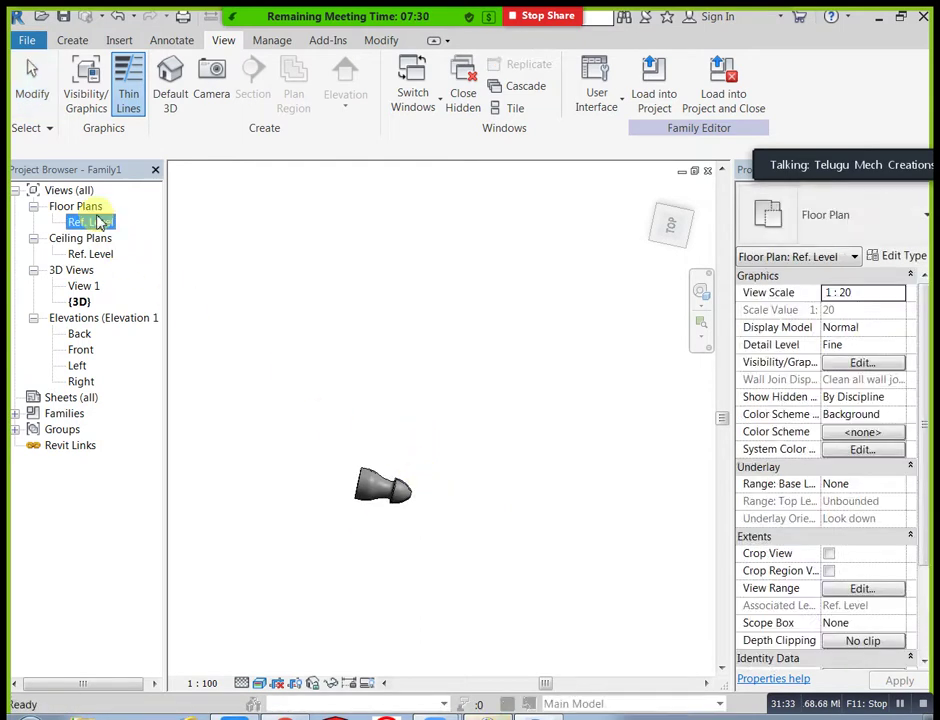
left_click(84, 41)
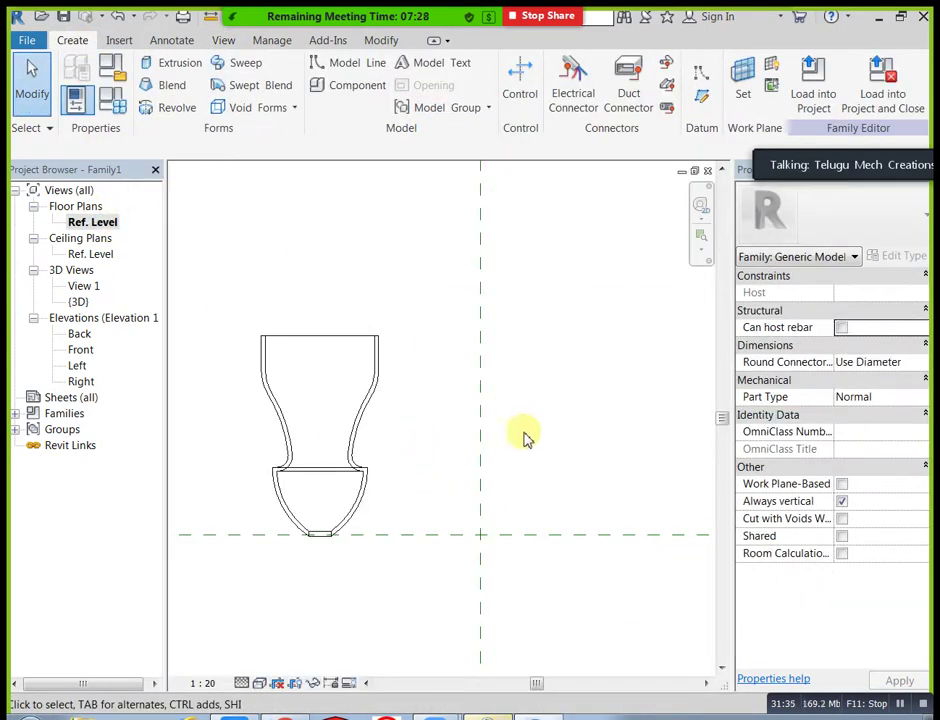
scroll(525, 462, "down", 1)
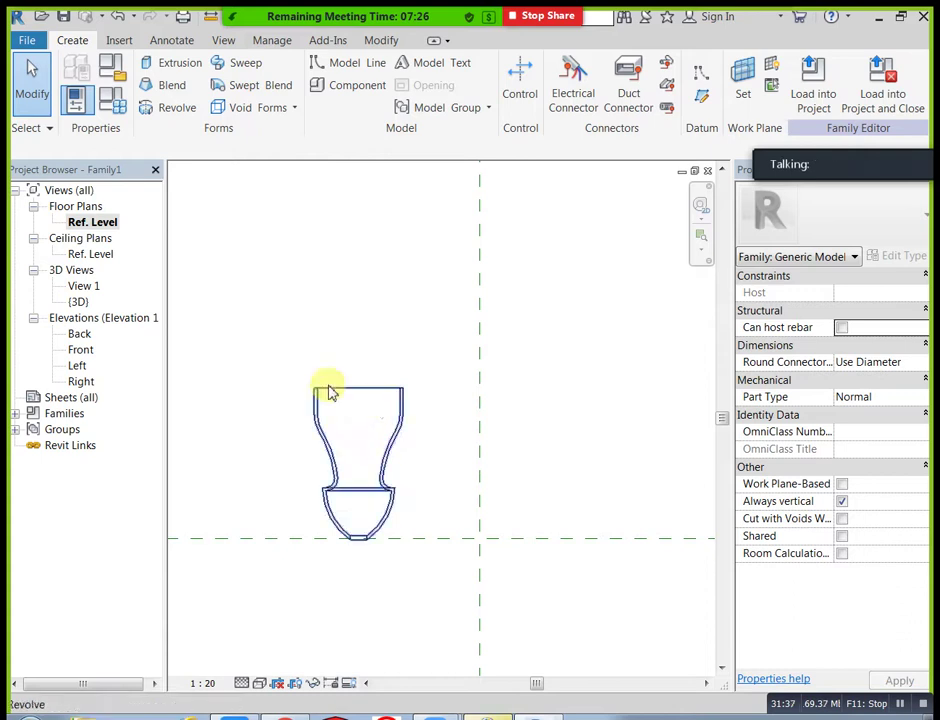
left_click(109, 218)
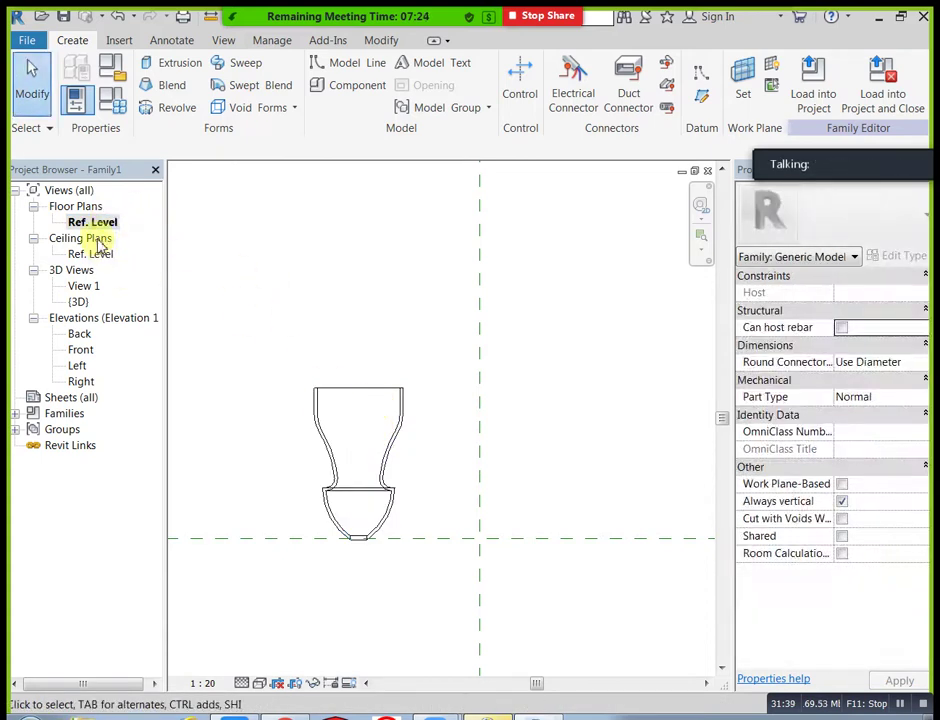
double_click(82, 351)
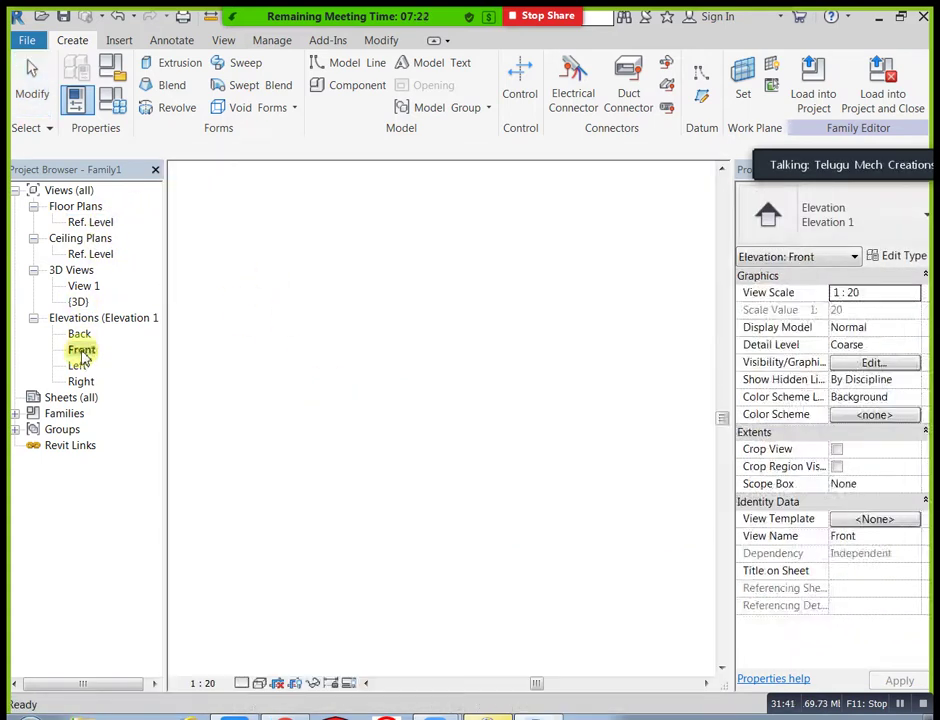
scroll(376, 462, "down", 1)
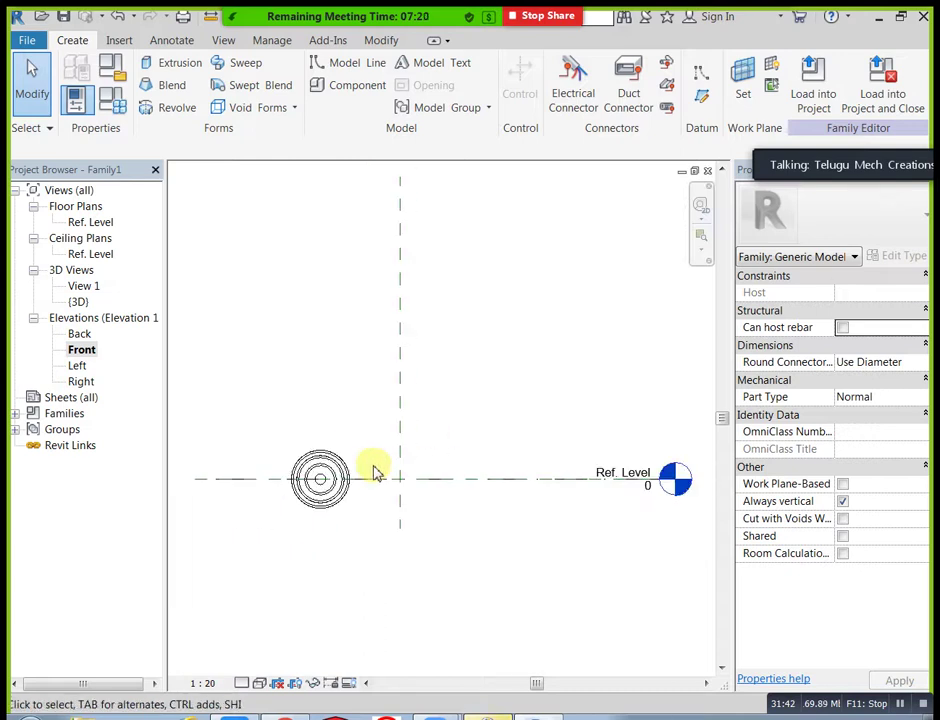
middle_click_drag(373, 465, 333, 490)
left_click(299, 488)
scroll(456, 415, "down", 1)
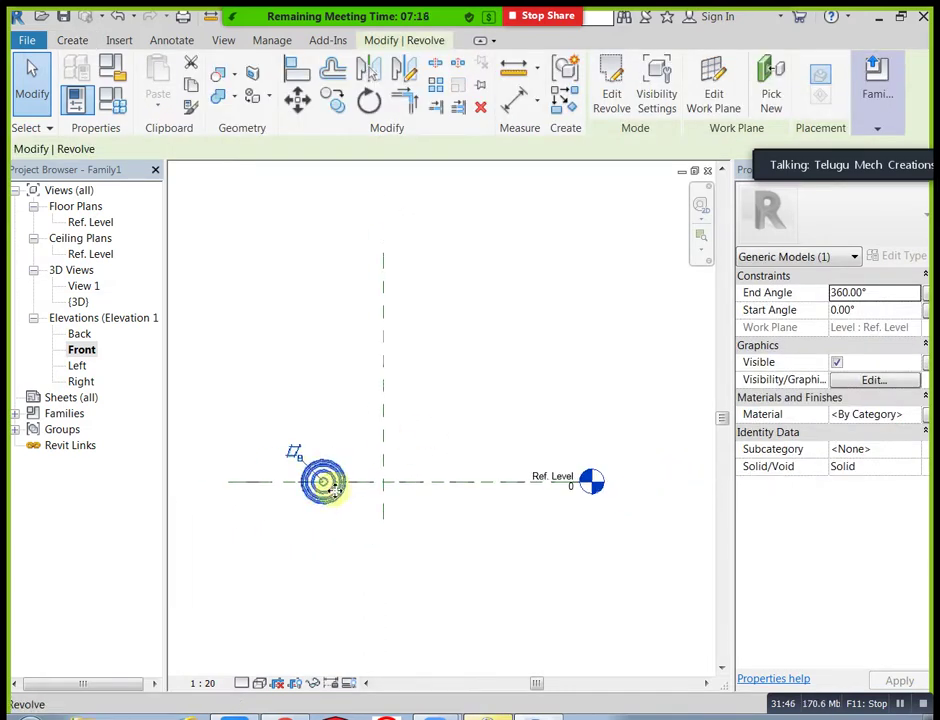
left_click_drag(313, 483, 271, 483)
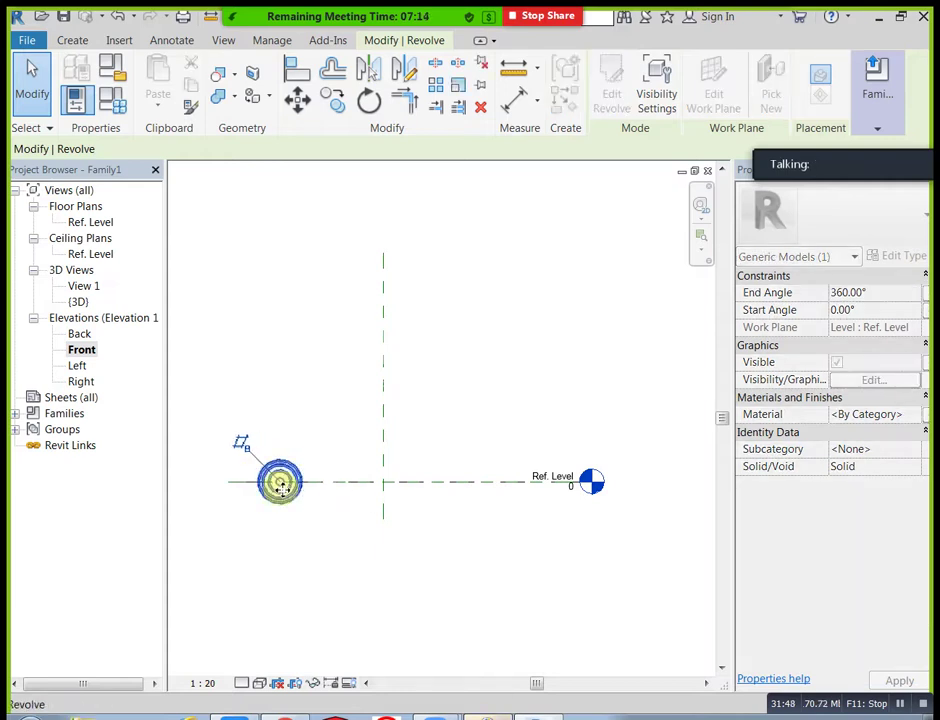
middle_click_drag(436, 441, 464, 447)
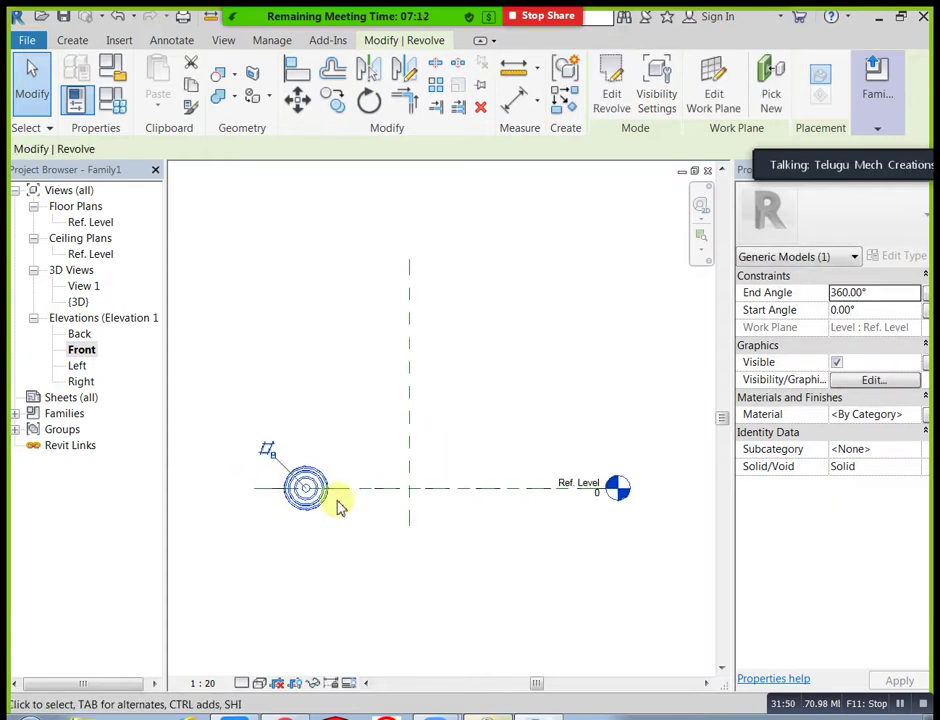
- Create an ungrouped radial array of 8 solids at 45° to the 2nd member, centred on the reference plane intersection
left_click(436, 85)
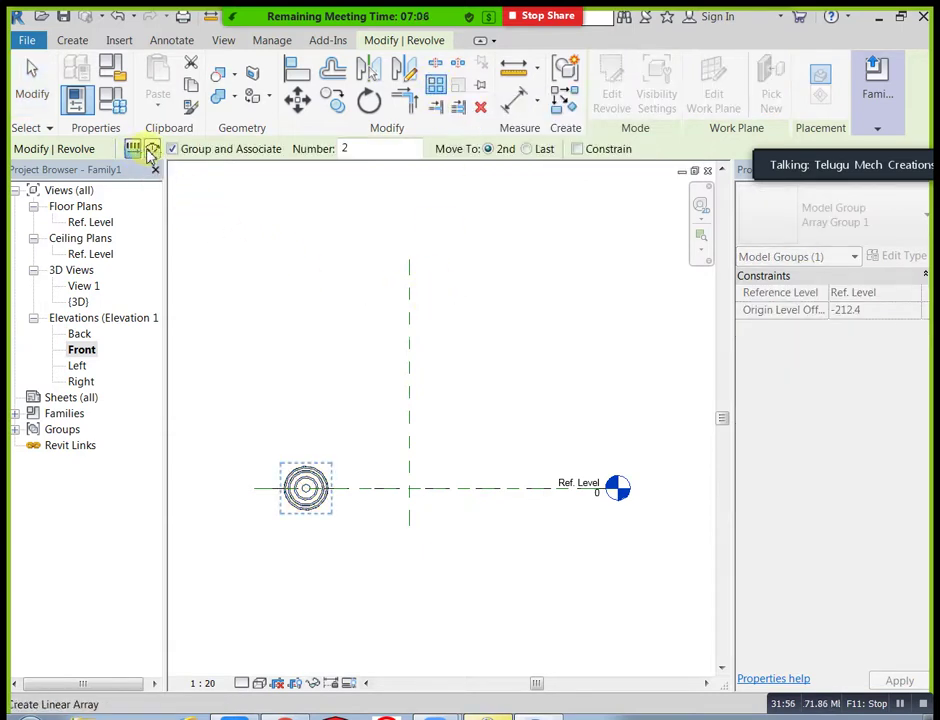
left_click(152, 150)
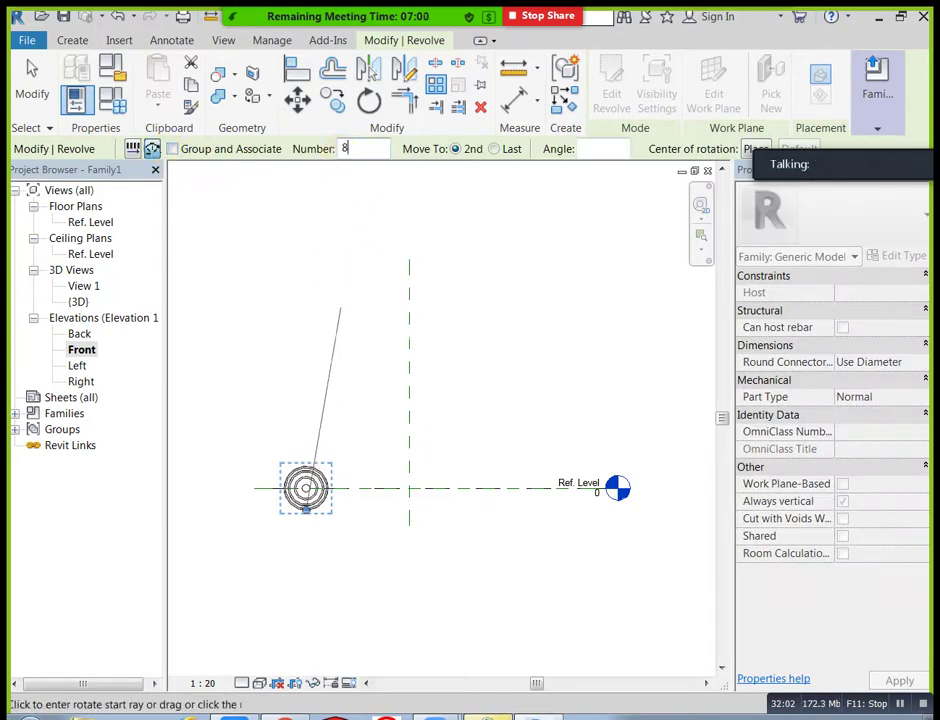
left_click(598, 148)
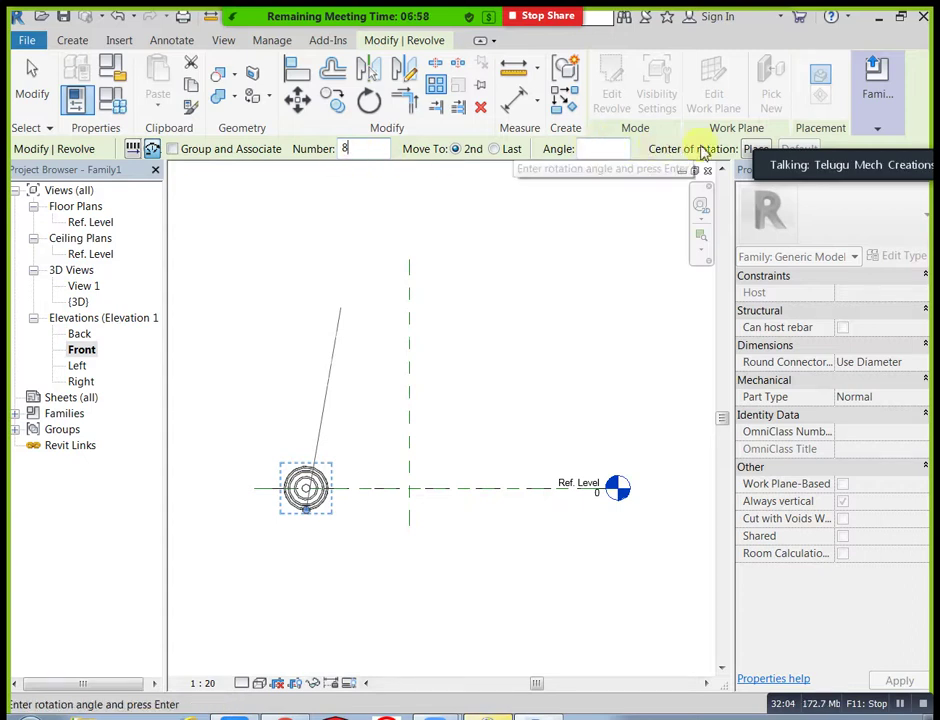
left_click(752, 150)
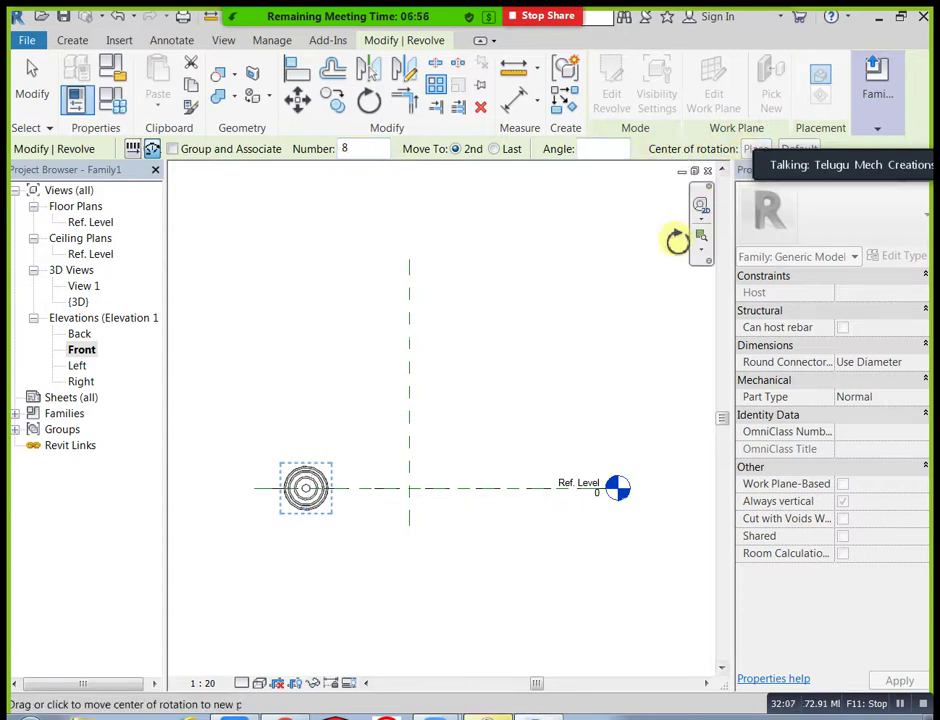
left_click(410, 489)
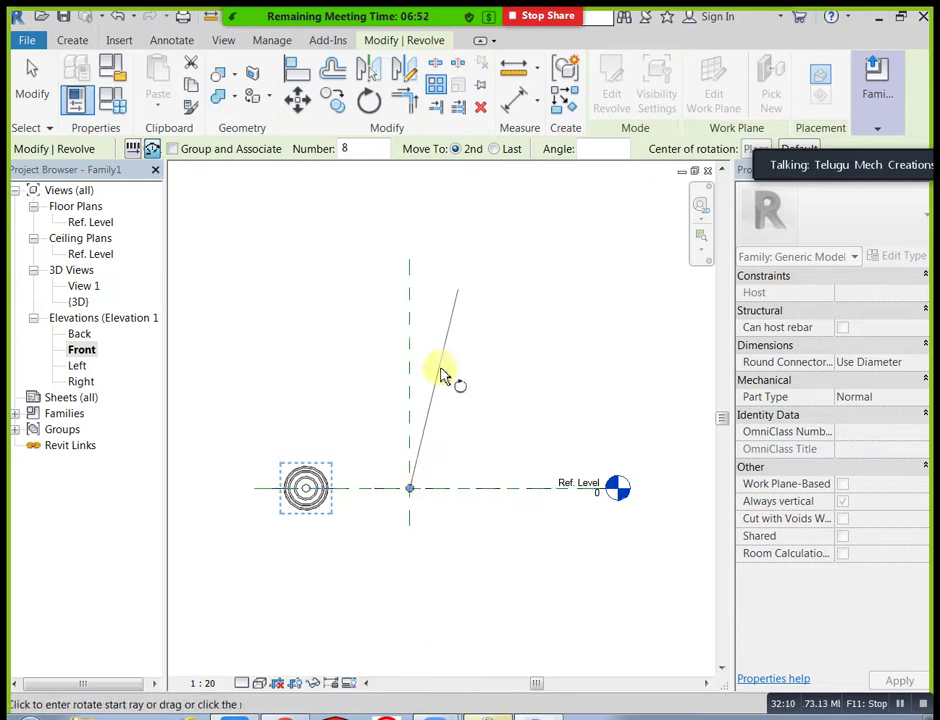
left_click(485, 487)
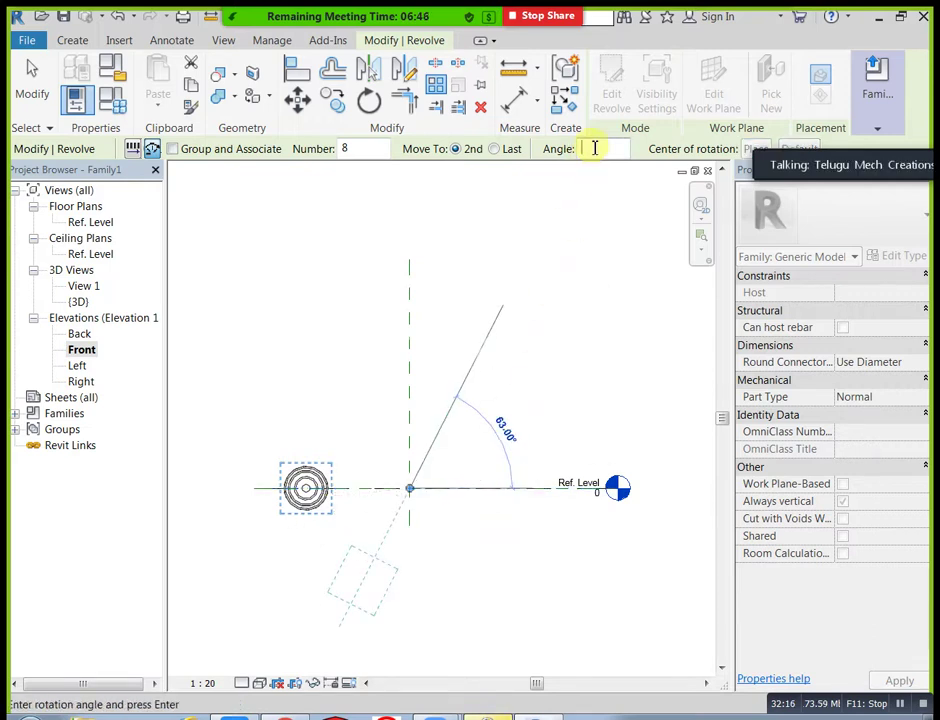
type("45")
key("Return")
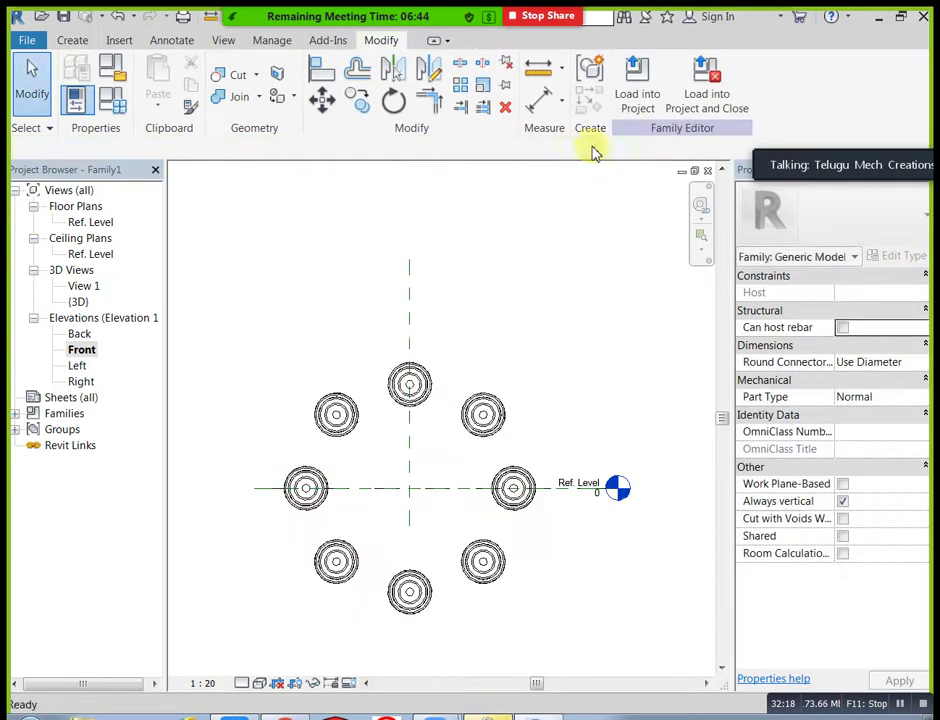
- Examine the circular arrangement of arrayed solids in the 3D view, the Ref. Level plan and the Front elevation
scroll(515, 347, "down", 1)
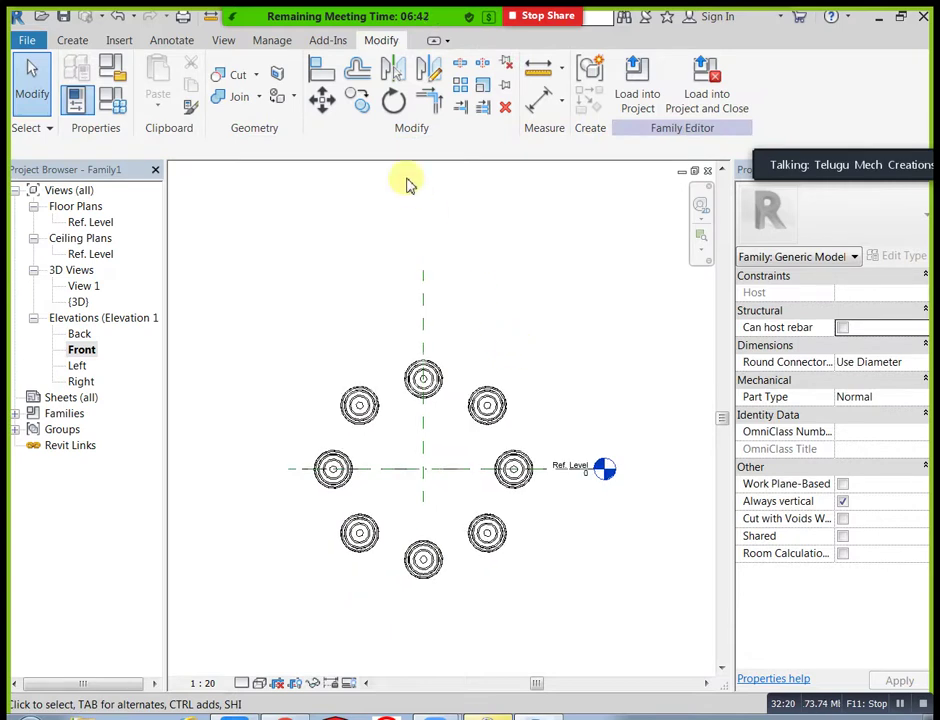
left_click(225, 42)
left_click(168, 92)
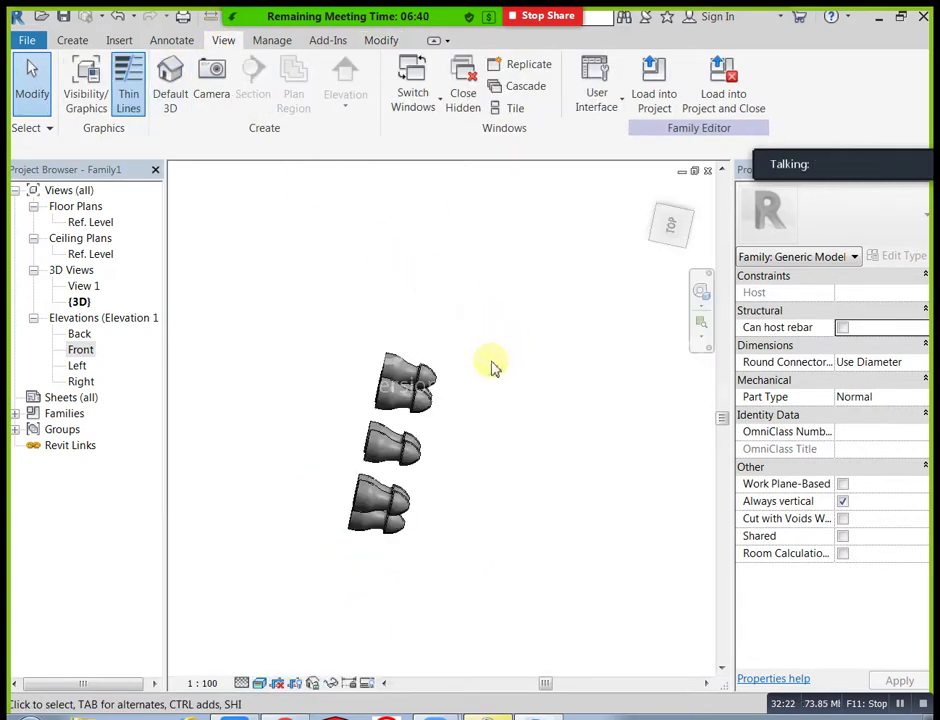
middle_click_drag(368, 298, 470, 310, "shift")
left_click(668, 217)
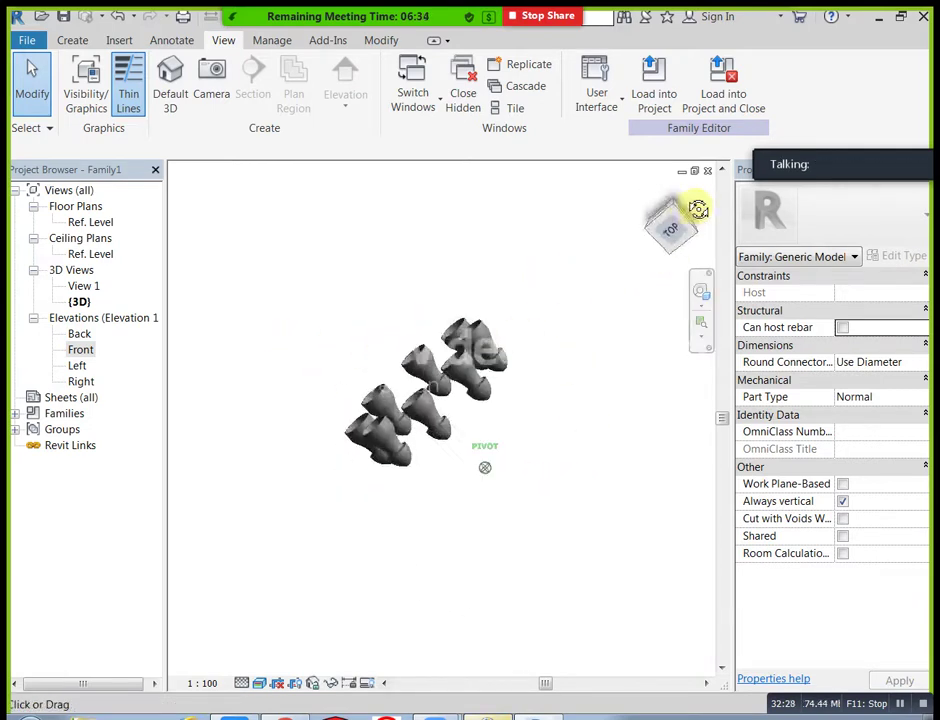
scroll(596, 285, "up", 2)
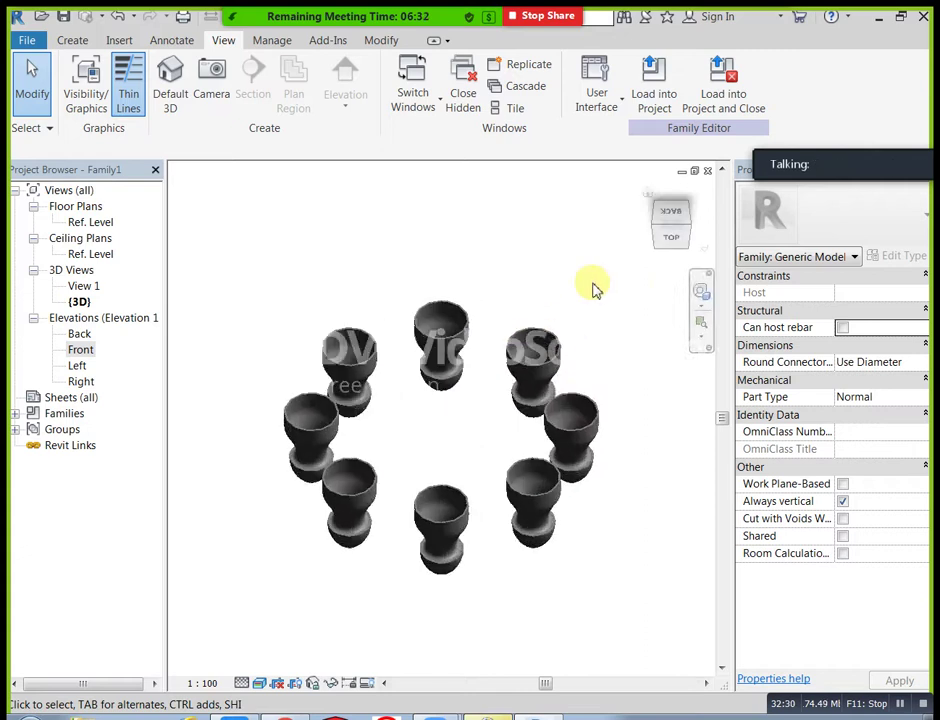
double_click(90, 221)
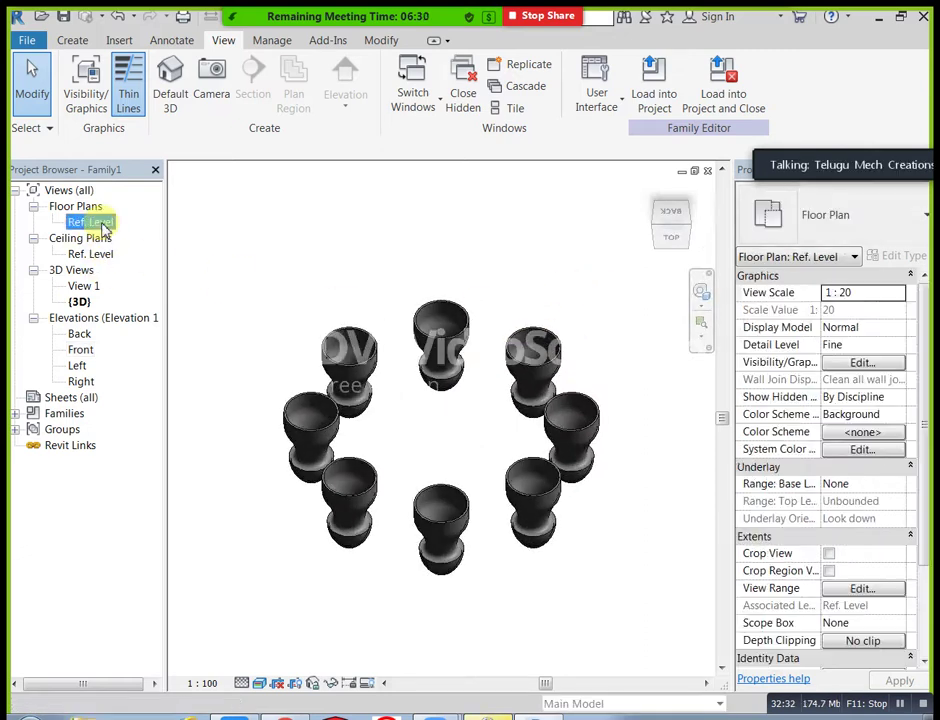
scroll(447, 420, "down", 2)
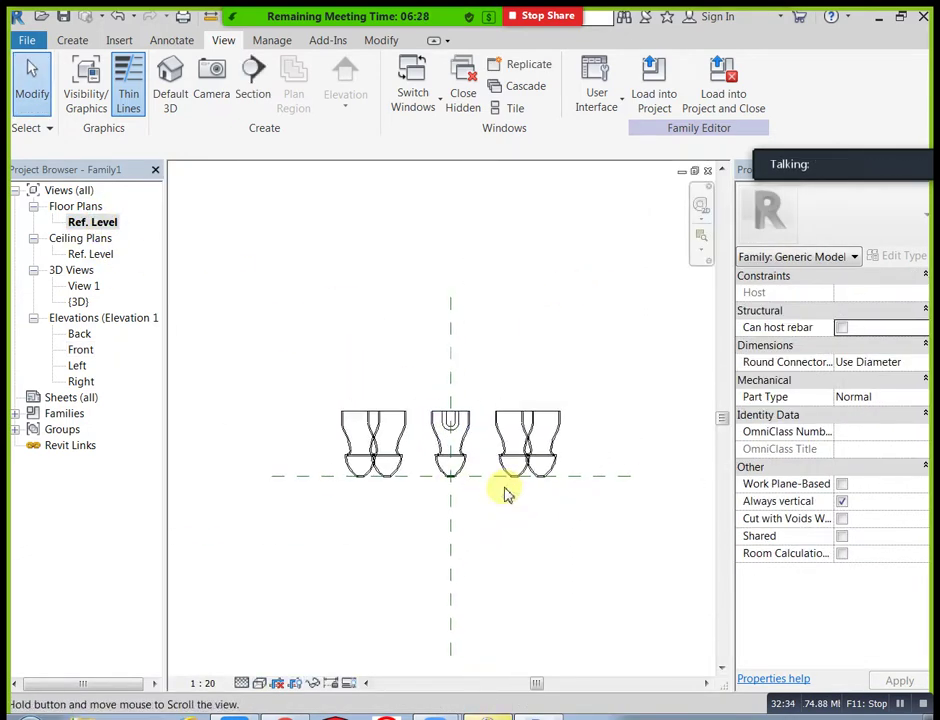
double_click(82, 349)
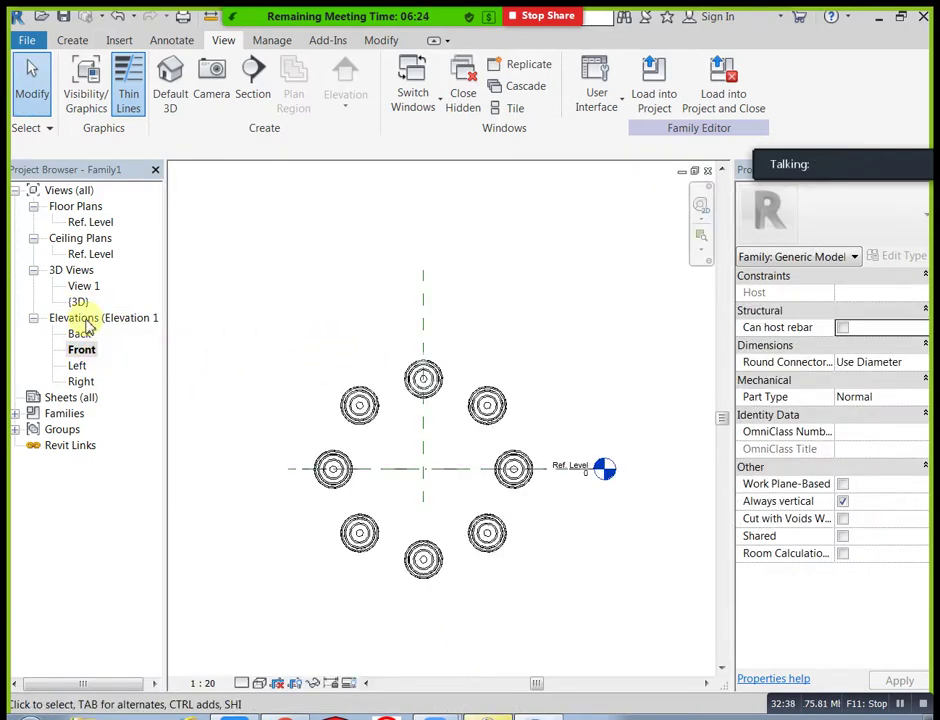
- In the Ref. Level plan, sketch a sweep path from a solid's base: vertical, horizontal, then 45° about 745 long to the vertical reference plane
double_click(90, 223)
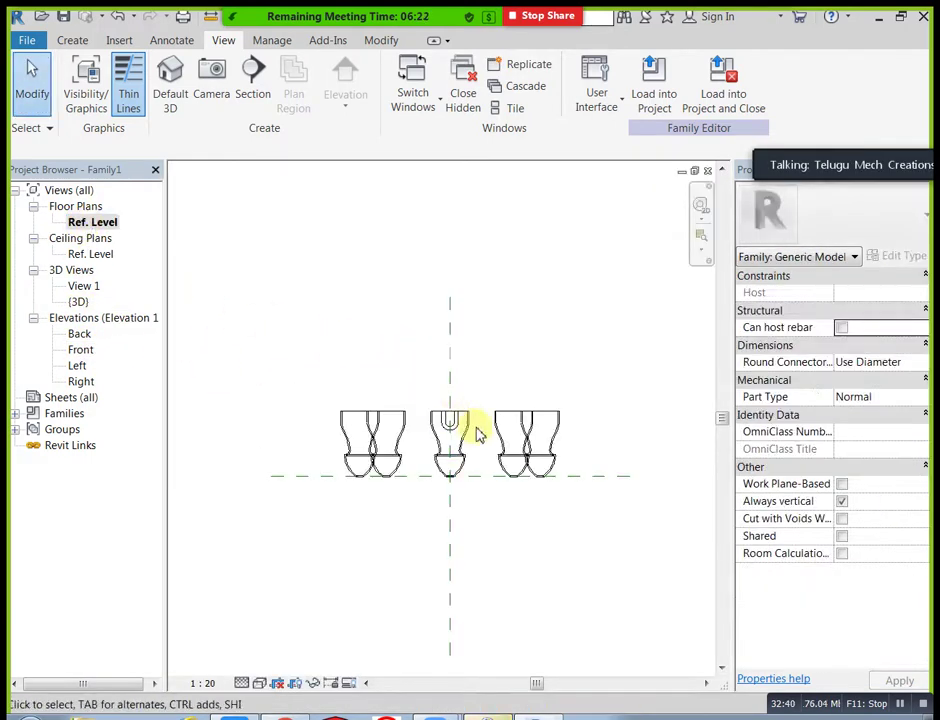
left_click(74, 42)
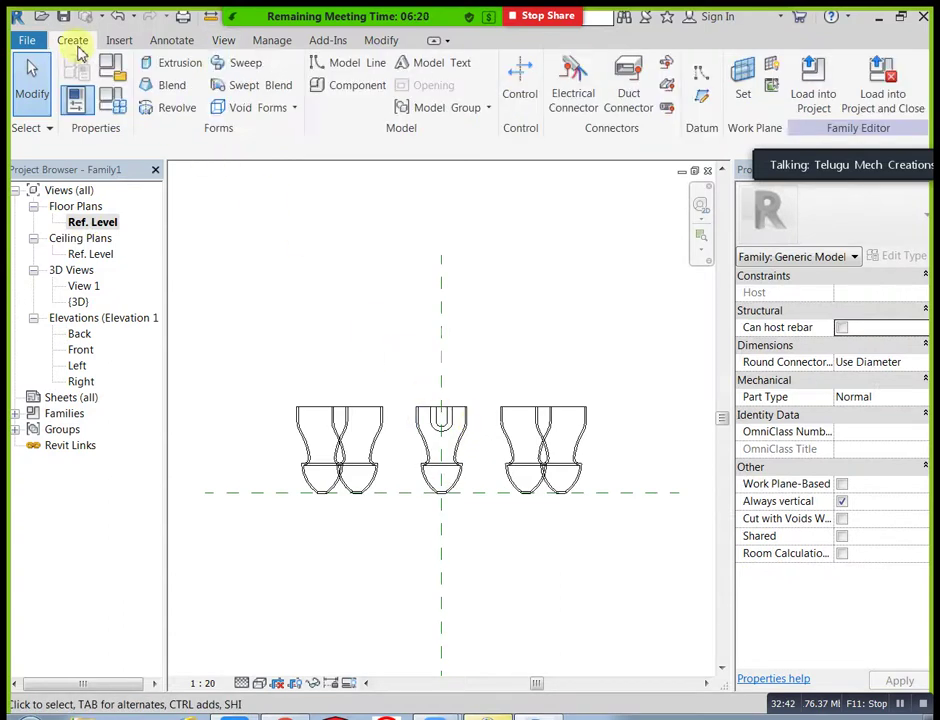
left_click(240, 64)
mouse_move(717, 118)
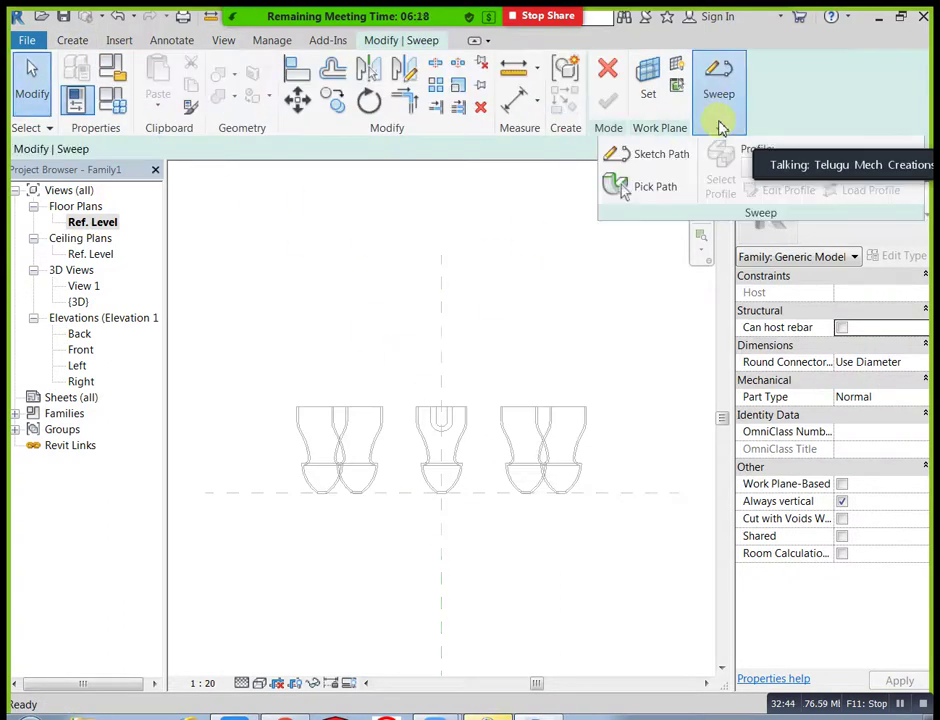
left_click(652, 154)
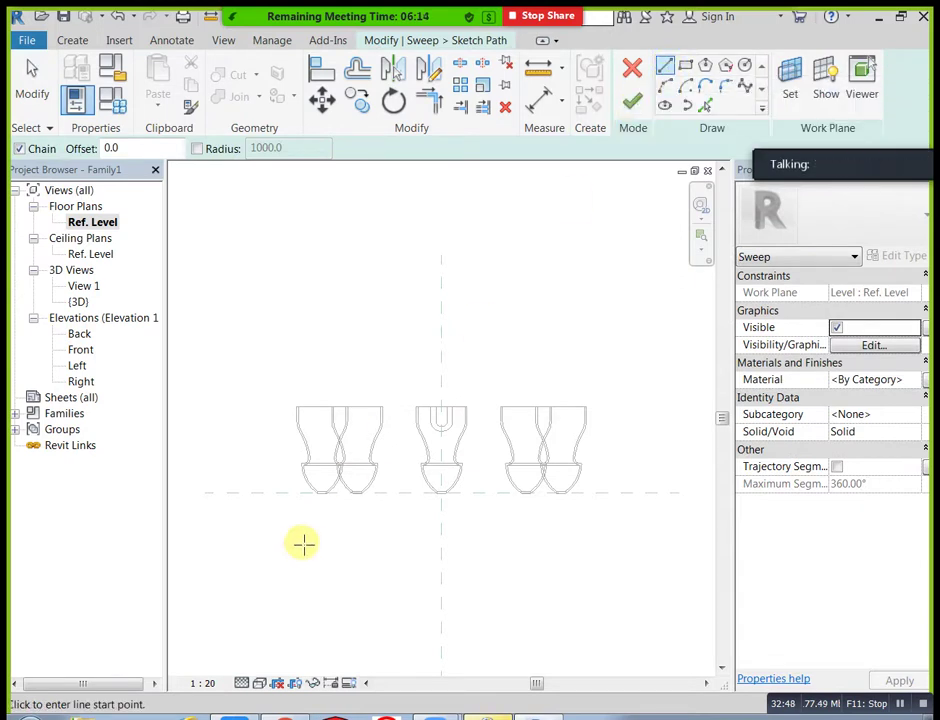
scroll(300, 540, "up", 1)
left_click(327, 481)
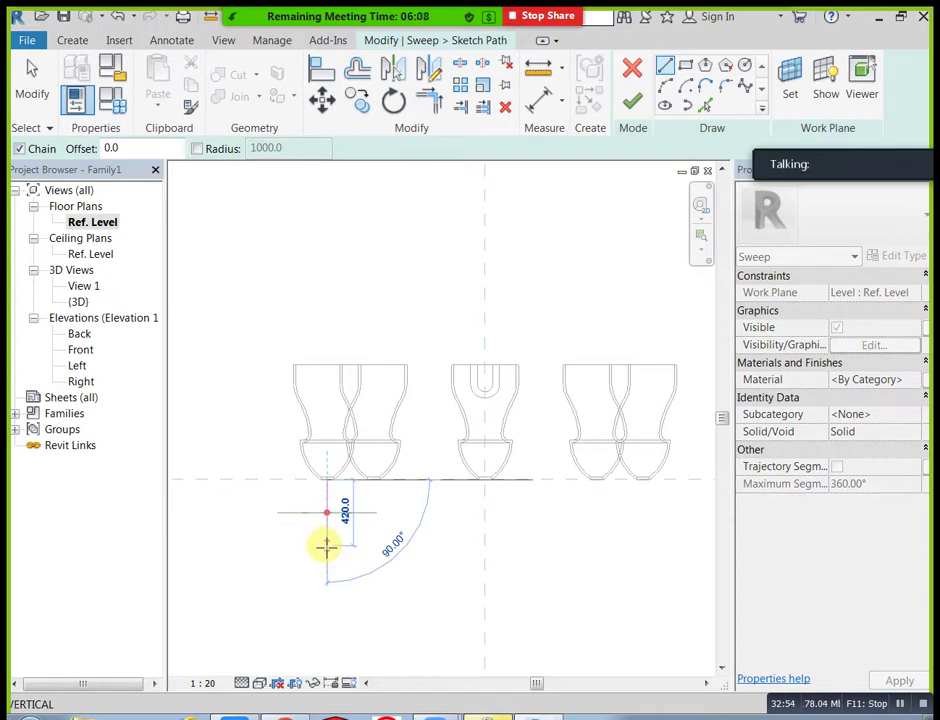
left_click(326, 555)
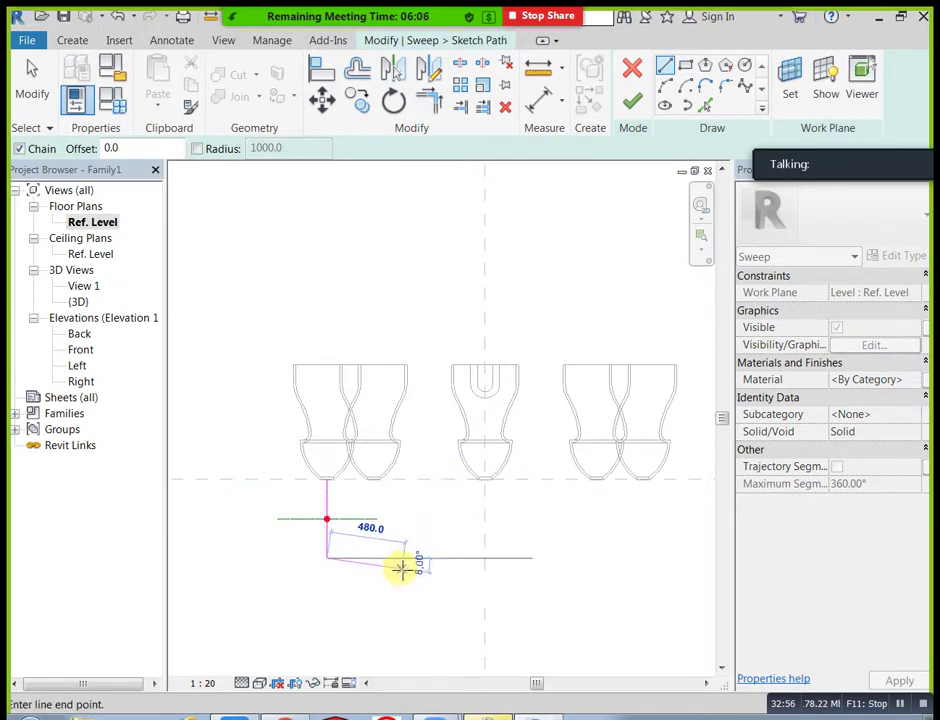
left_click(400, 614)
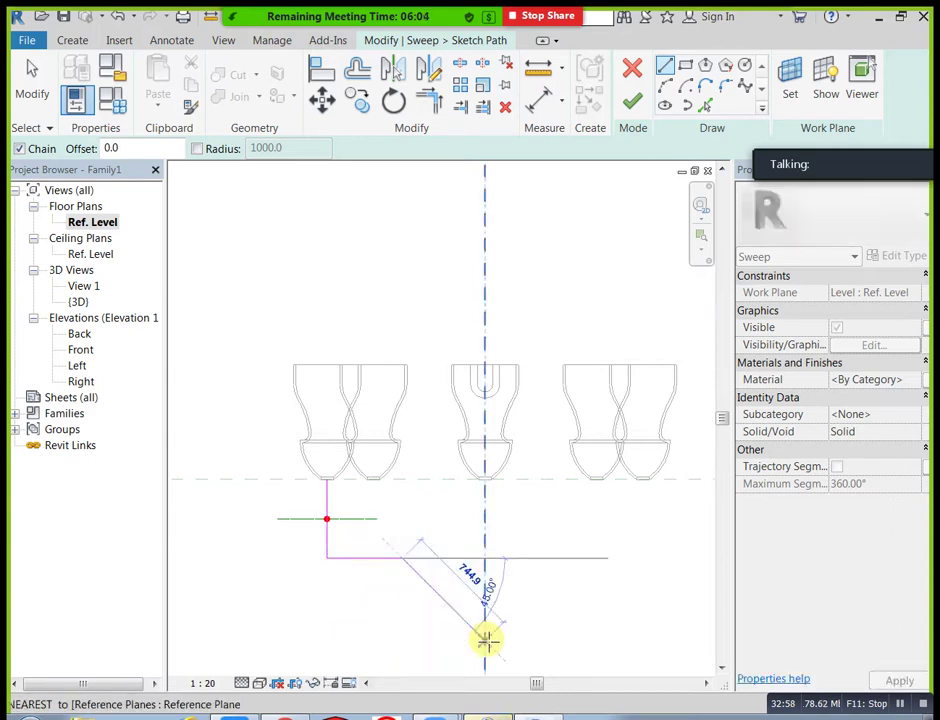
left_click(486, 636)
key("Escape")
key("Escape")
middle_click_drag(601, 459, 602, 399)
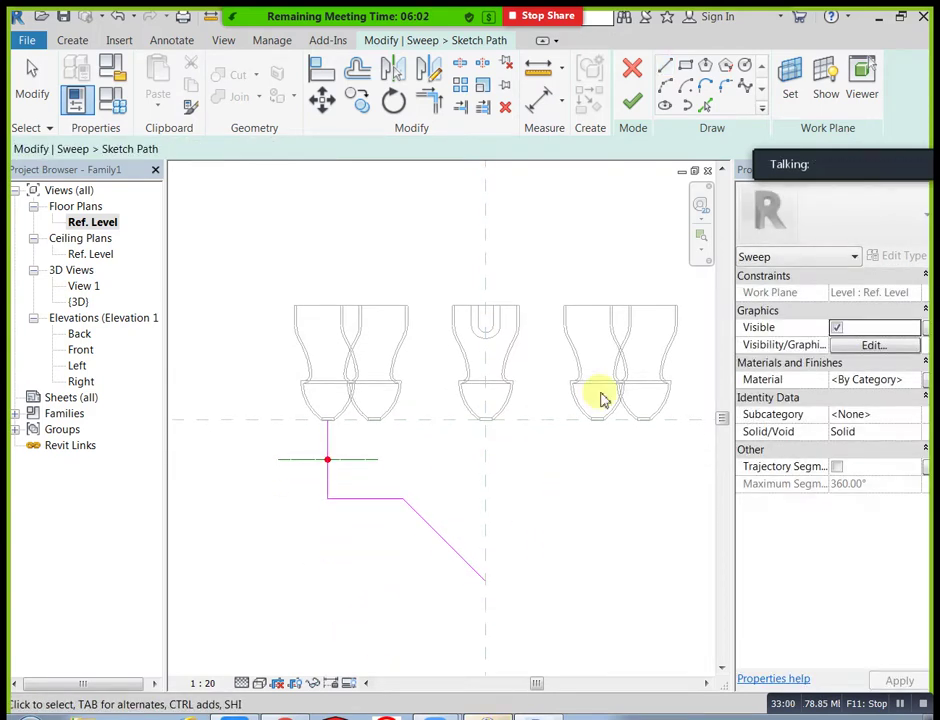
- Round the corner between the vertical and horizontal segments of the sweep path with a fillet arc
left_click(726, 92)
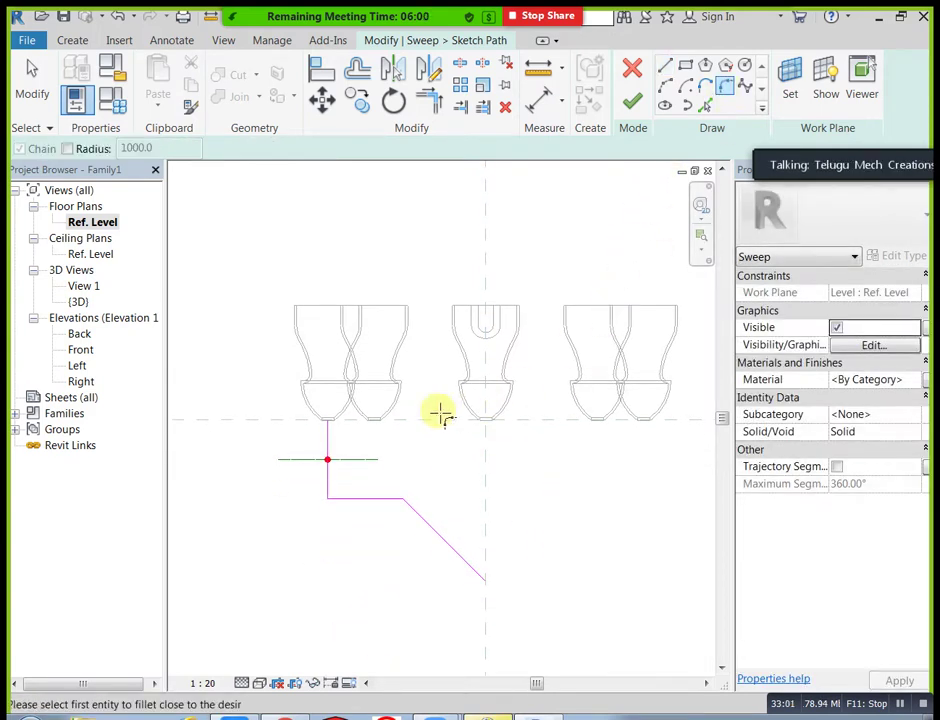
left_click(329, 484)
left_click(342, 497)
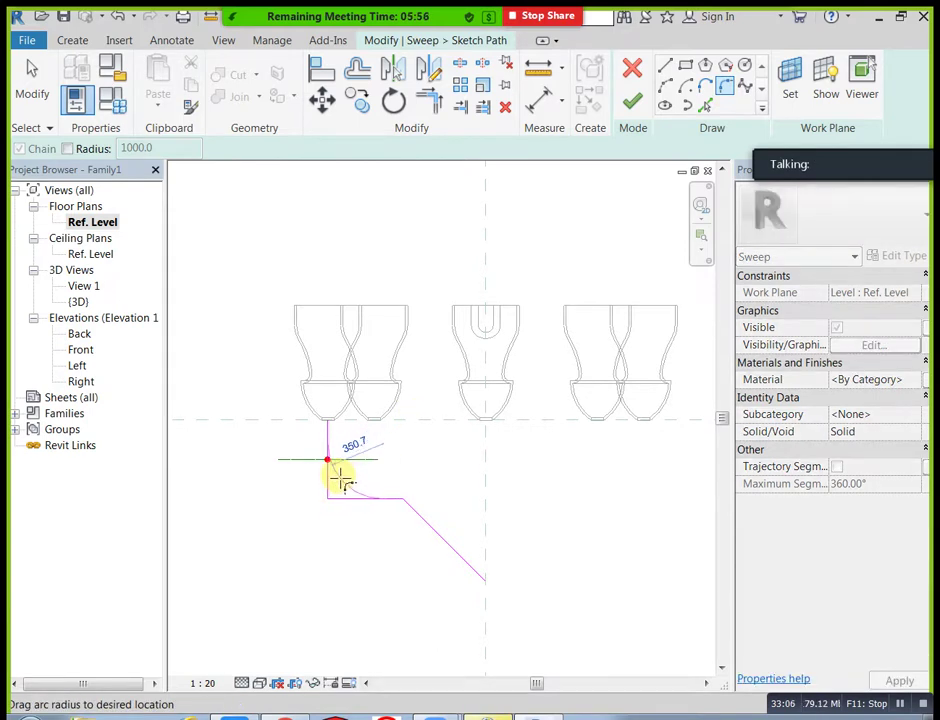
left_click(336, 462)
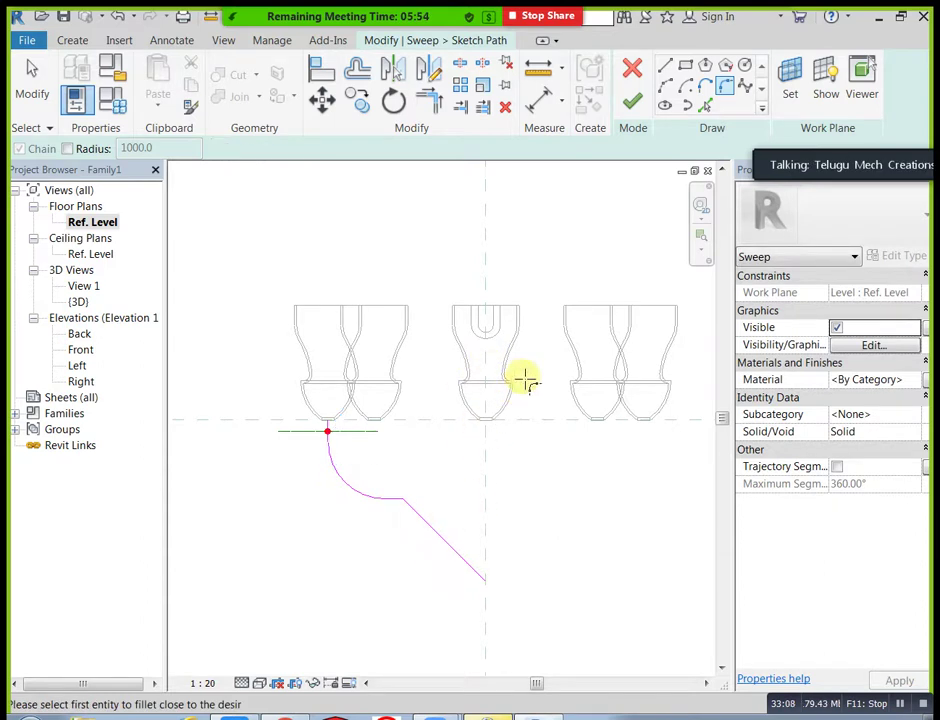
- Replace the path's 45° line with a 90° arc of about 527 radius, bulging toward the cups, and finish the path
left_click(665, 88)
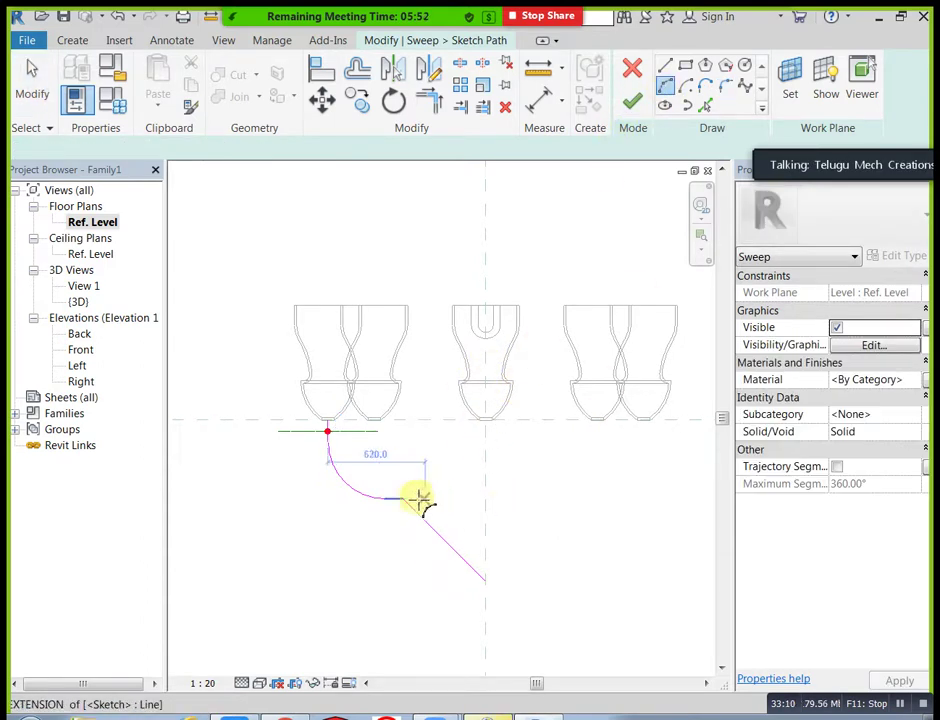
left_click(401, 497)
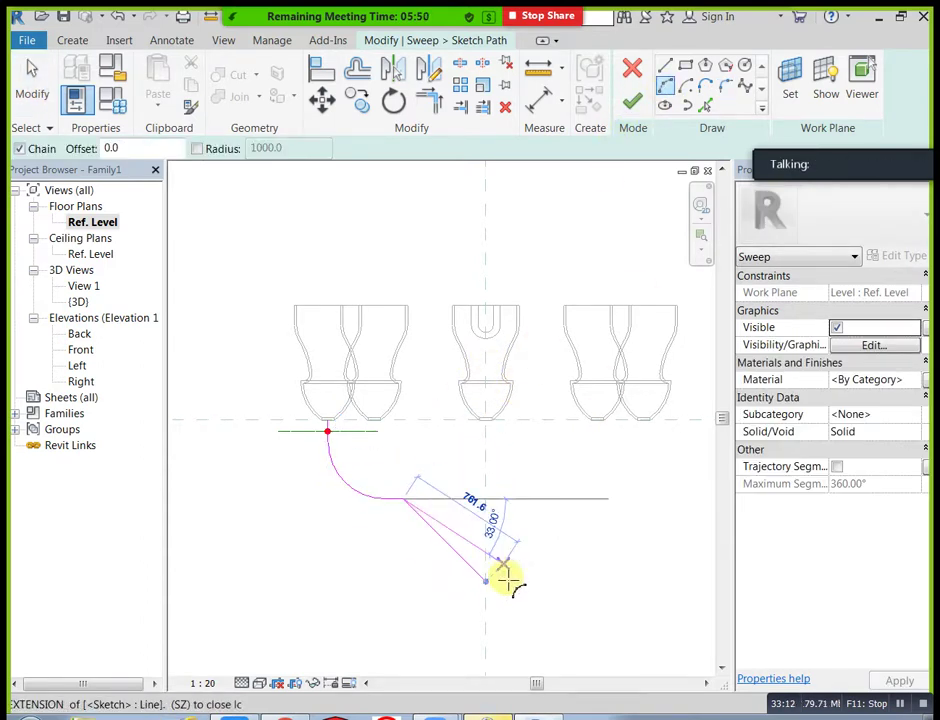
left_click(480, 574)
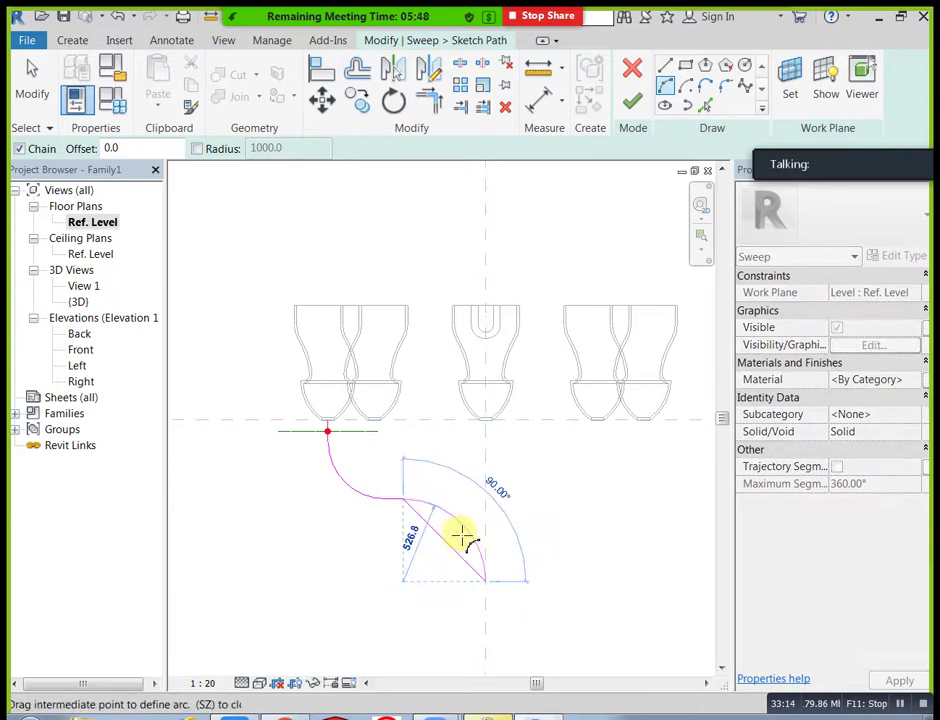
left_click(462, 537)
key("Escape")
key("Escape")
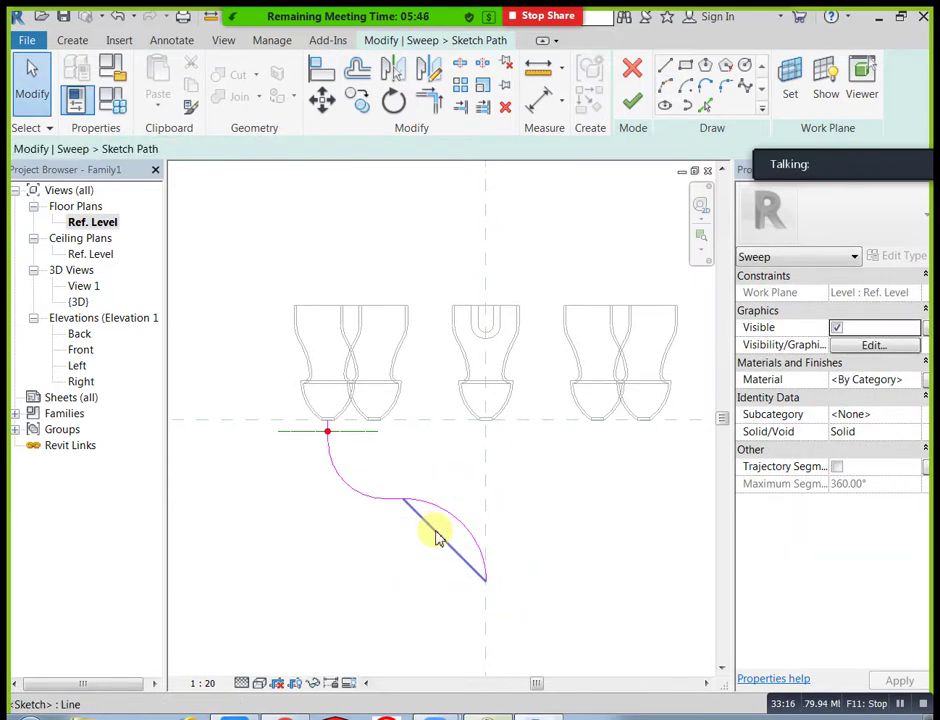
left_click(436, 535)
key("Delete")
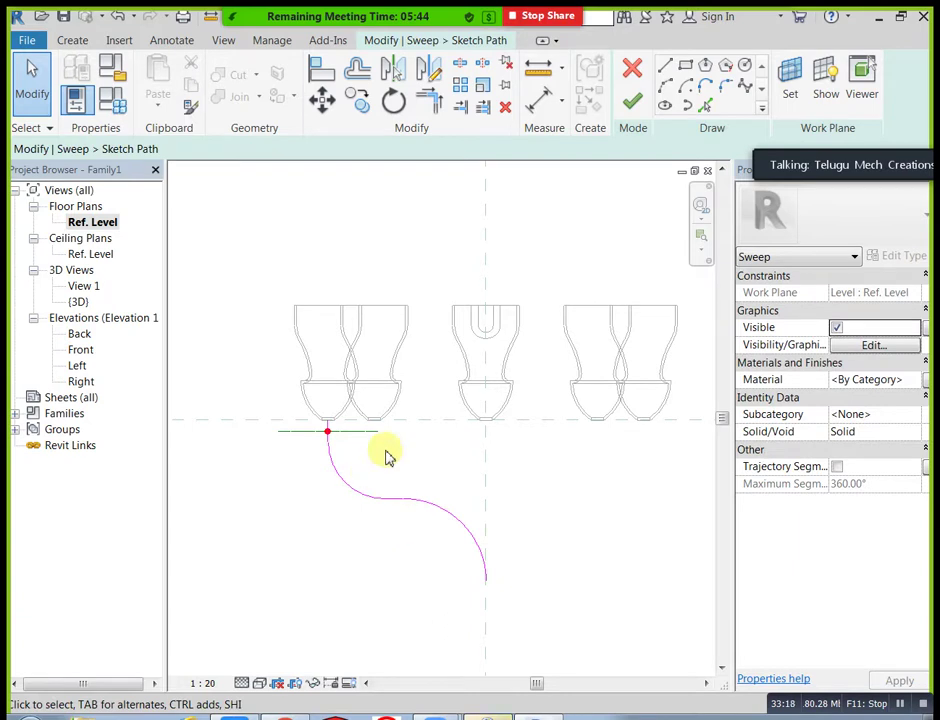
left_click(624, 104)
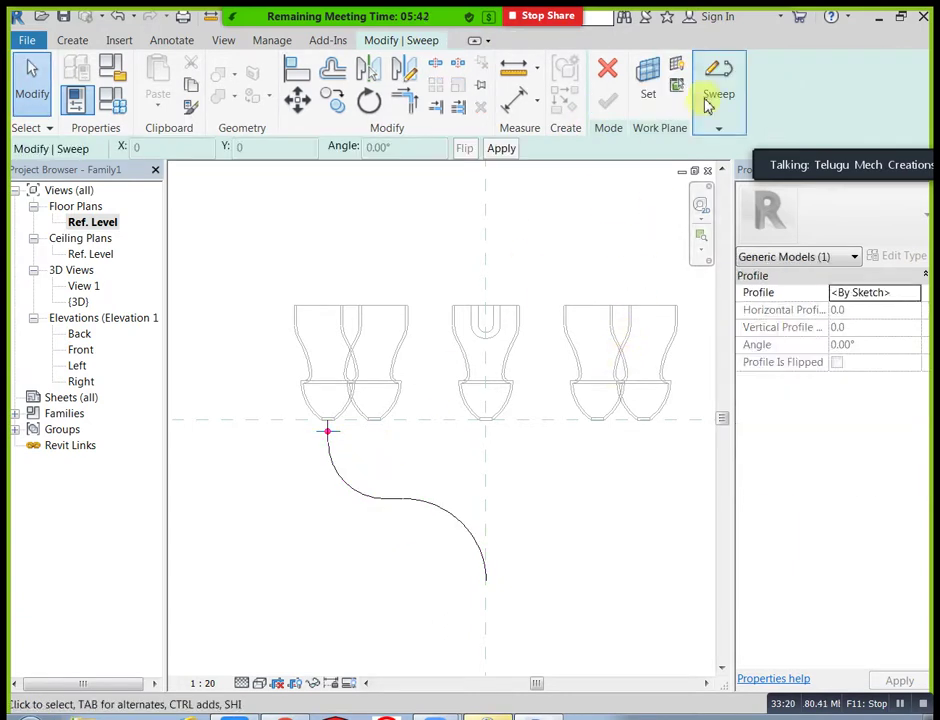
- Edit the sweep profile in the Back elevation, sketching a small circle centred on the path's profile point, and finish the sweep
mouse_move(708, 113)
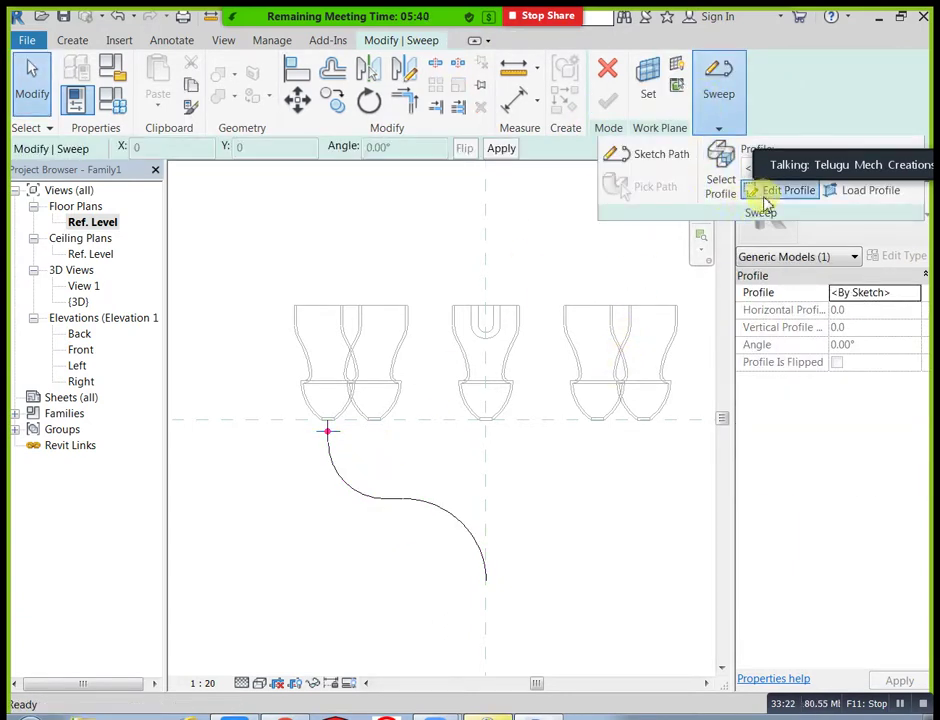
left_click(768, 190)
left_click(493, 543)
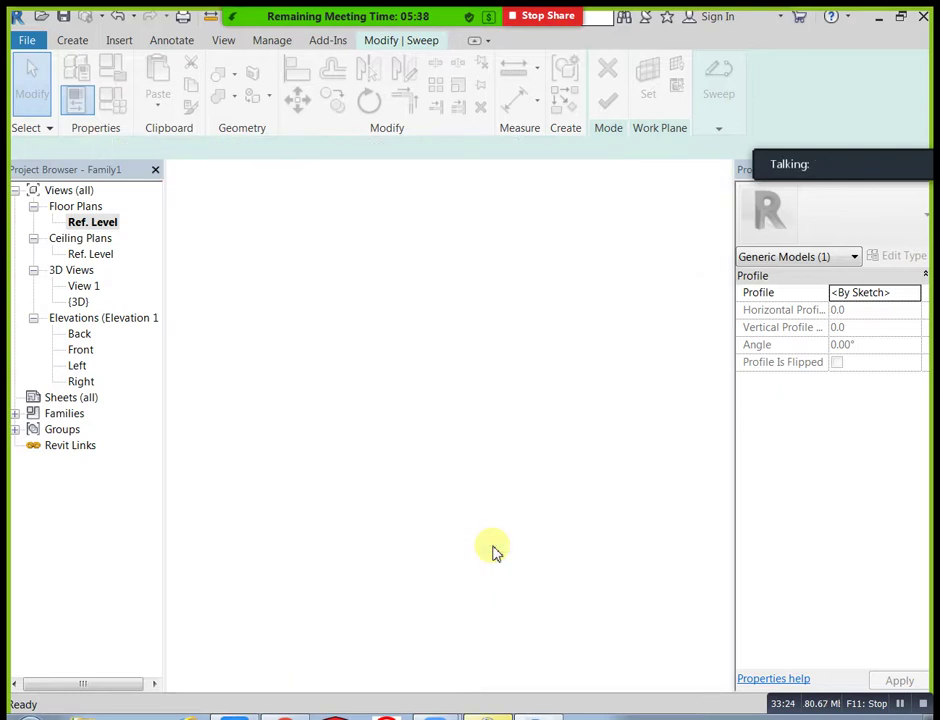
scroll(636, 485, "down", 2)
scroll(636, 487, "up", 5)
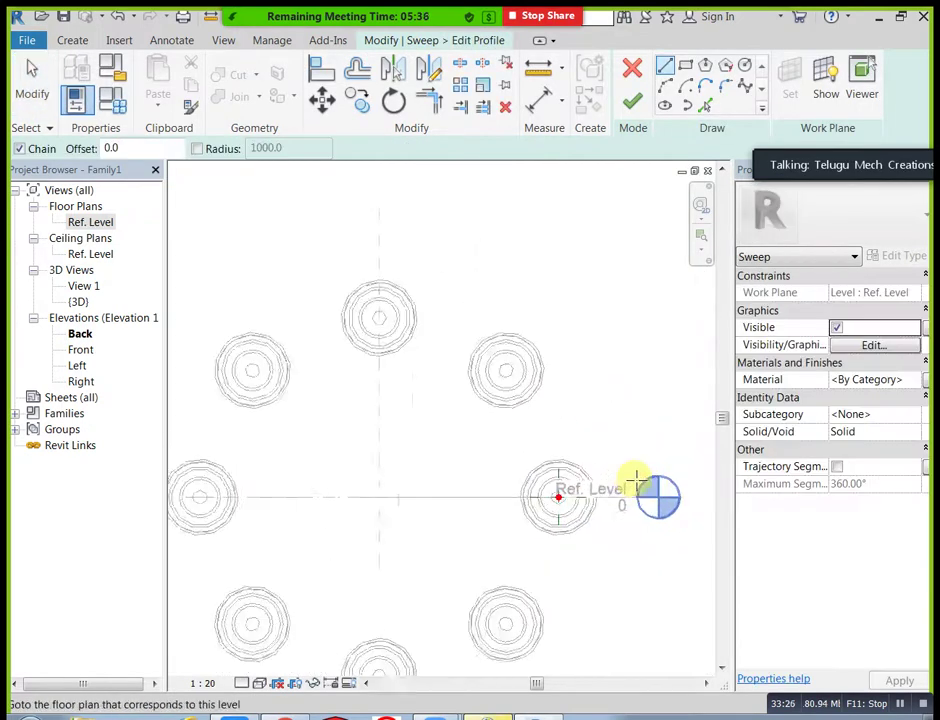
left_click(745, 65)
scroll(556, 520, "up", 5)
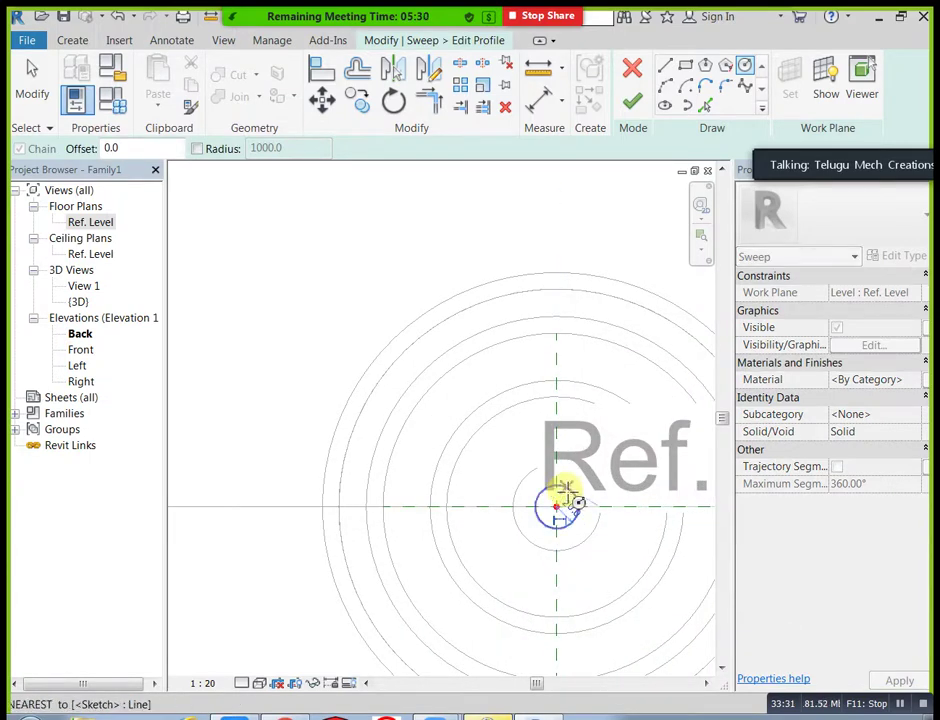
left_click(632, 100)
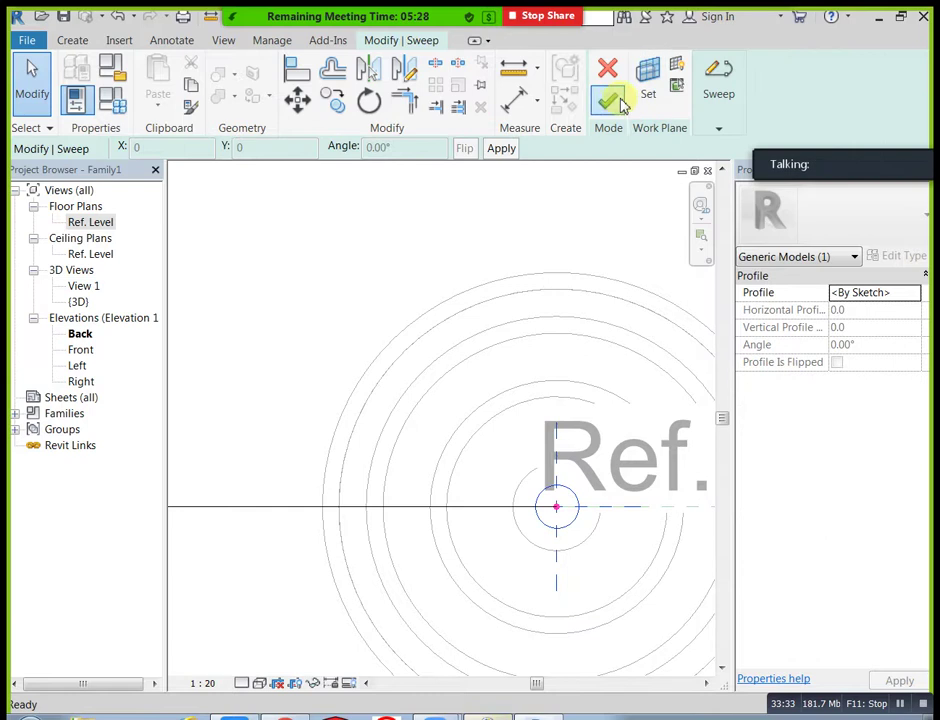
left_click(618, 103)
- Create an ungrouped radial array of 8 swept arms to the 2nd member, centred on the reference plane intersection, one per cup
scroll(605, 400, "down", 4)
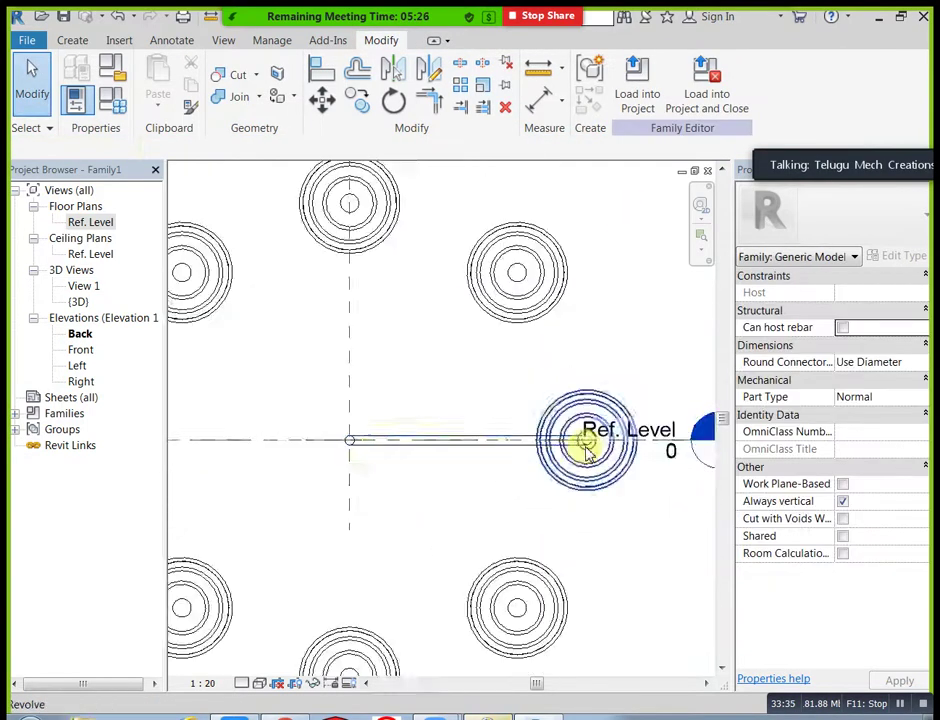
scroll(588, 452, "down", 3)
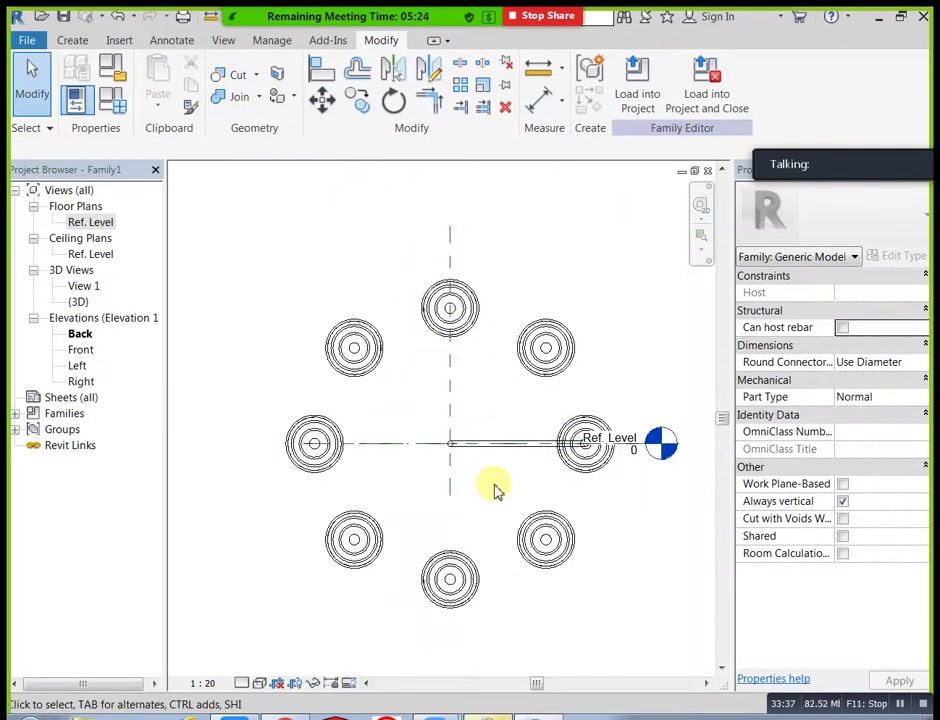
left_click(511, 443)
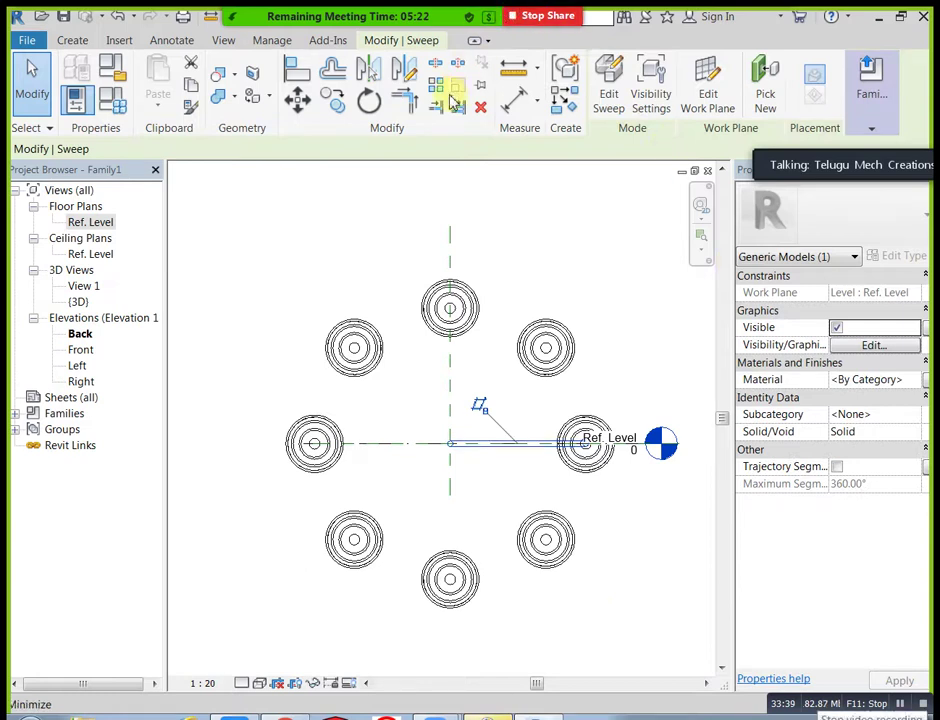
left_click(438, 96)
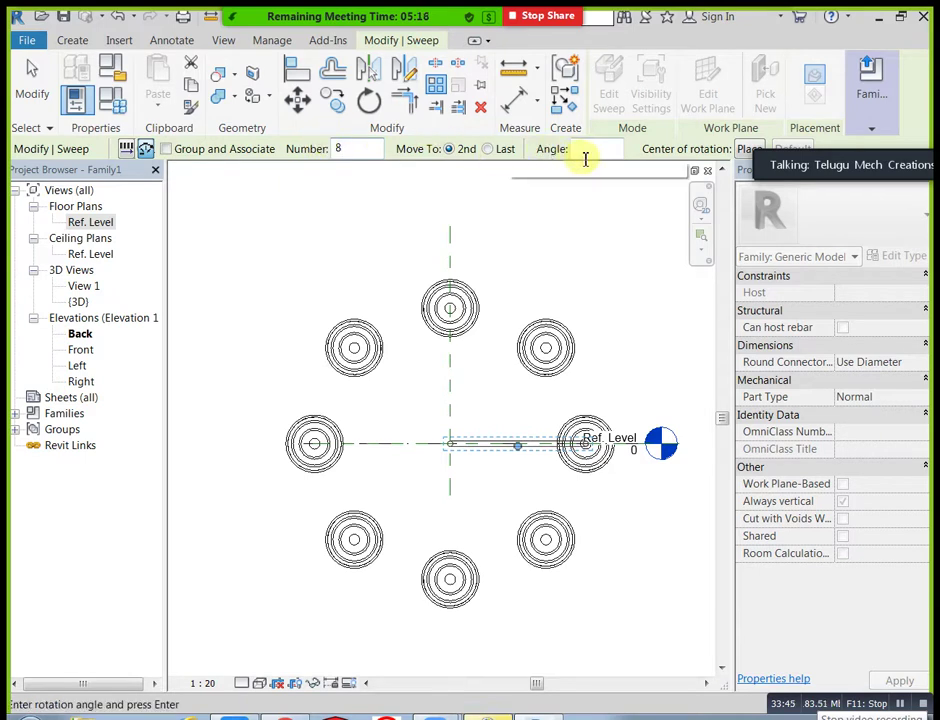
left_click(744, 150)
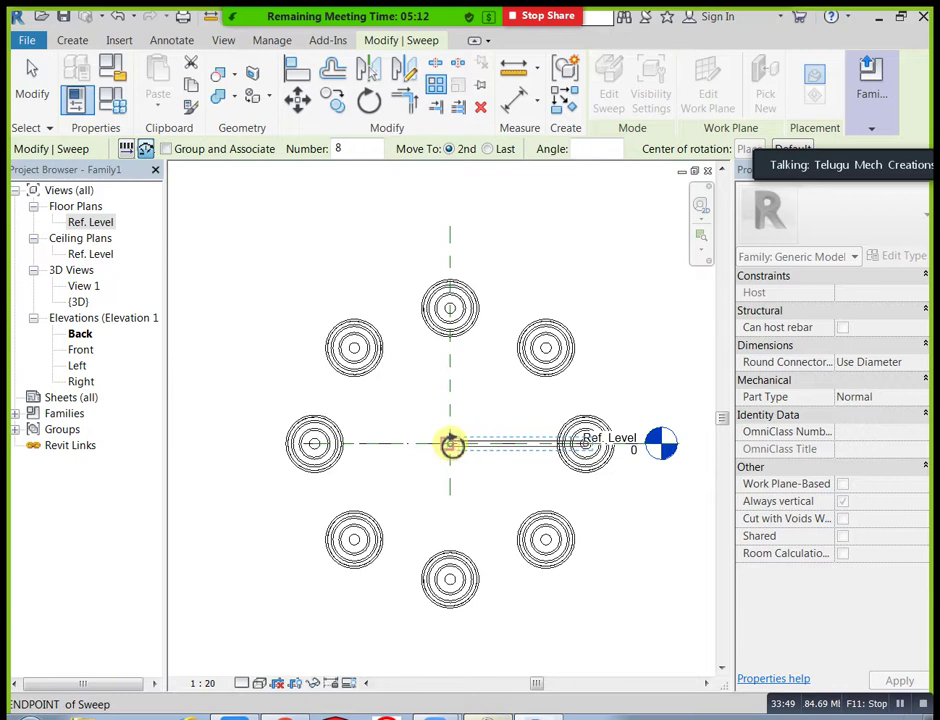
scroll(451, 443, "up", 4)
left_click(443, 428)
scroll(451, 493, "down", 5)
left_click(508, 465)
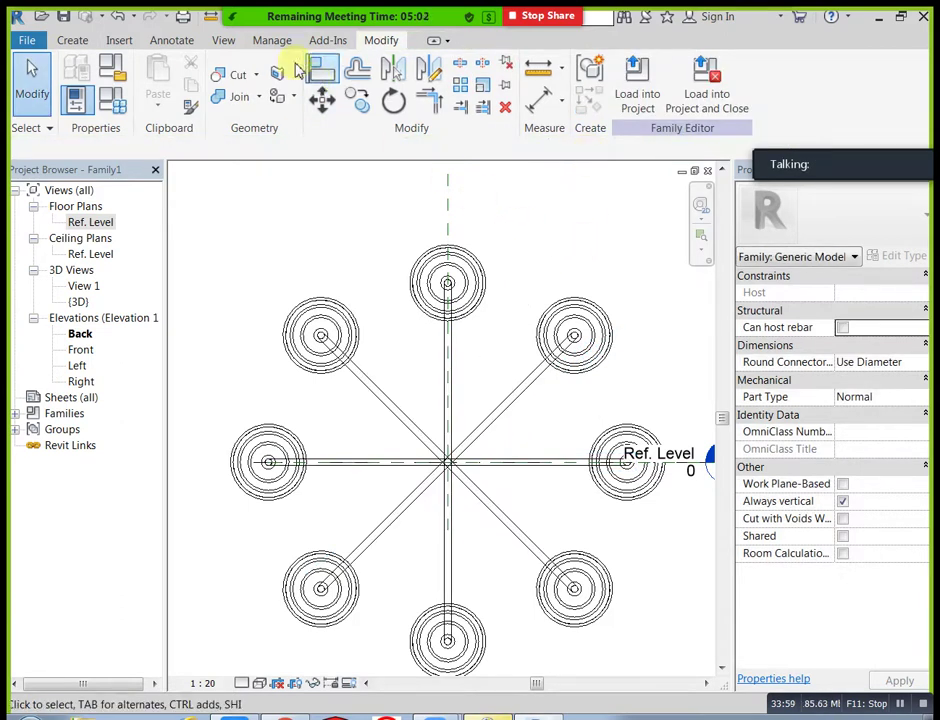
- Examine the cups and their curved connecting arms from several directions in the default 3D view
left_click(224, 40)
left_click(170, 74)
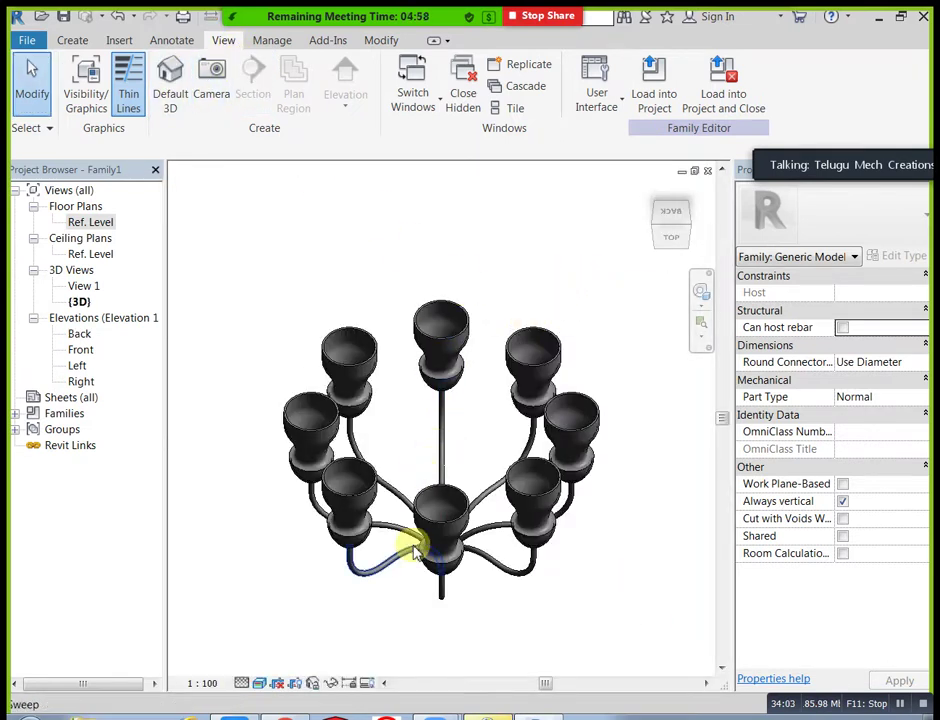
middle_click_drag(415, 550, 518, 394, "shift")
left_click_drag(674, 230, 537, 256)
left_click_drag(652, 215, 686, 185)
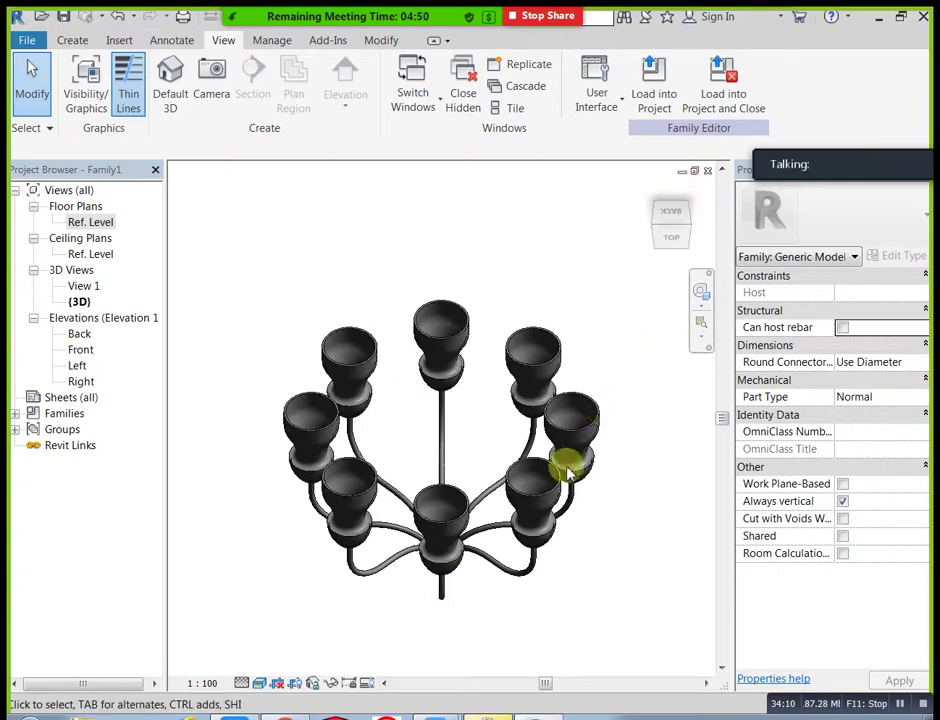
scroll(522, 497, "down", 2)
middle_click_drag(522, 611, 484, 478, "shift")
scroll(468, 408, "up", 1)
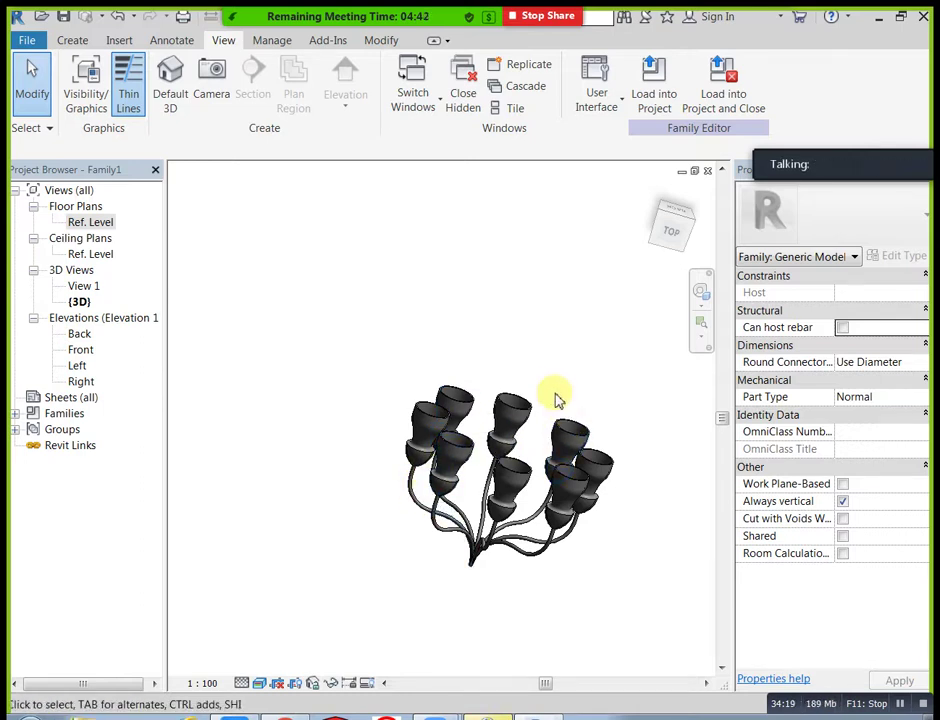
middle_click_drag(557, 388, 501, 407)
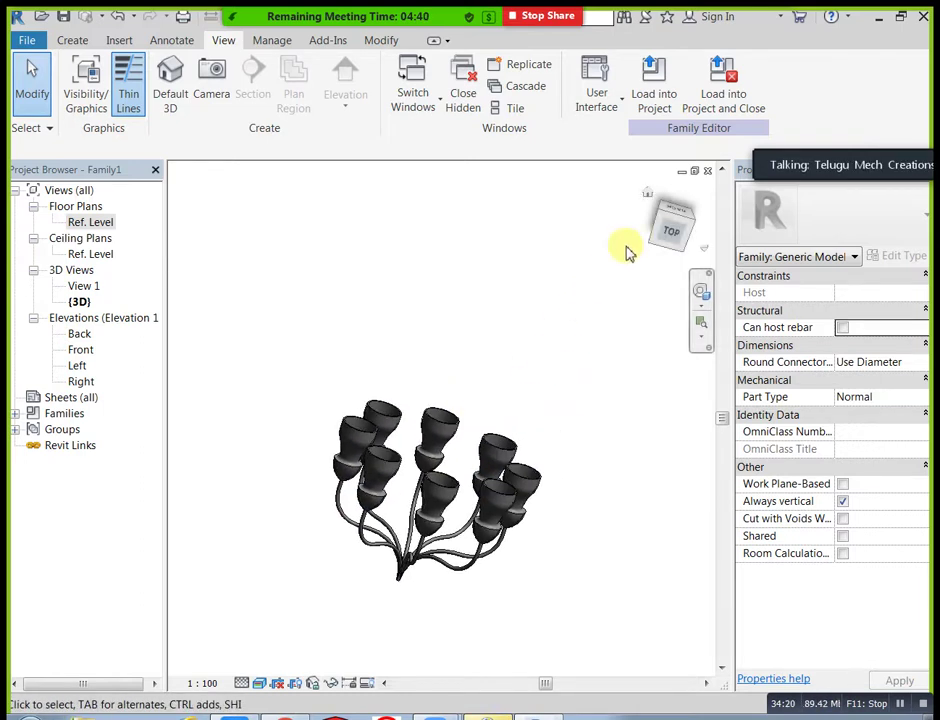
left_click(697, 228)
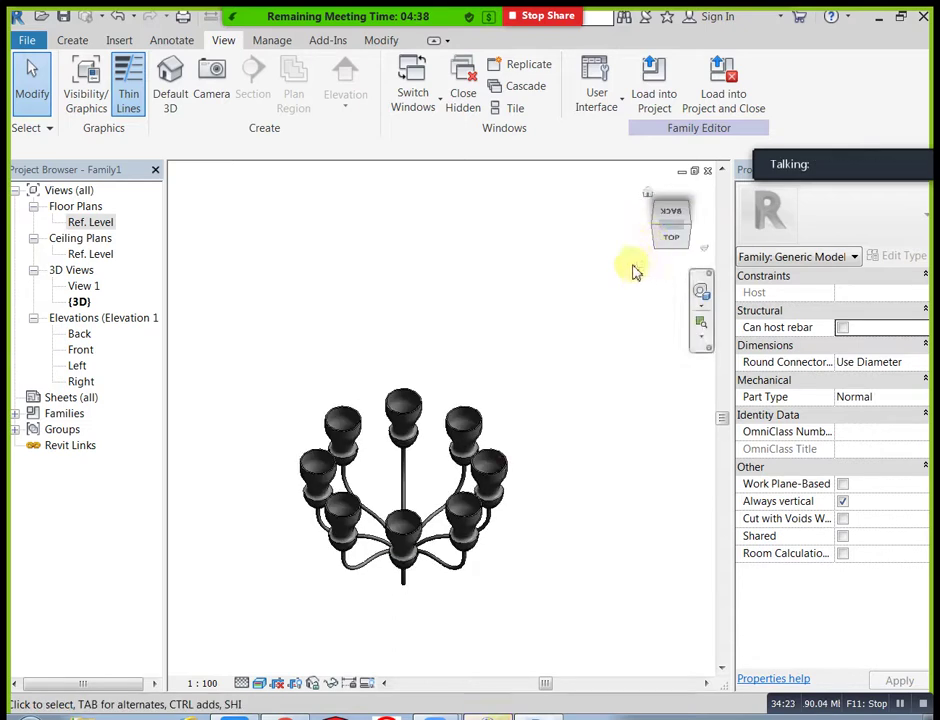
- Start a revolve in the Ref. Level plan and sketch a 35° sloping boundary line about 580 long, continued by a long vertical stem line
double_click(92, 222)
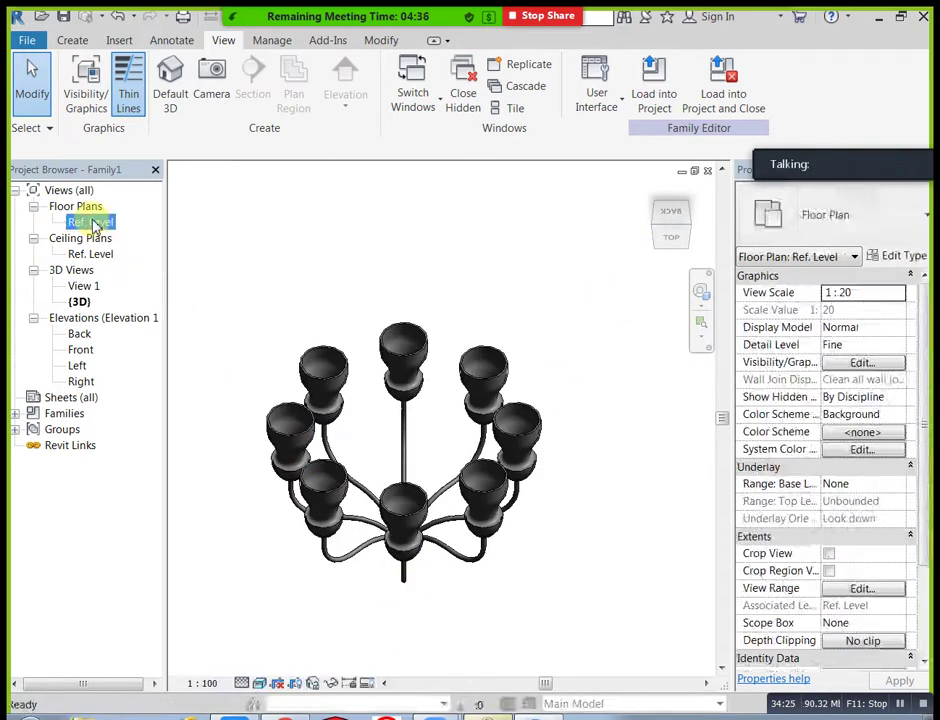
middle_click_drag(557, 475, 487, 472)
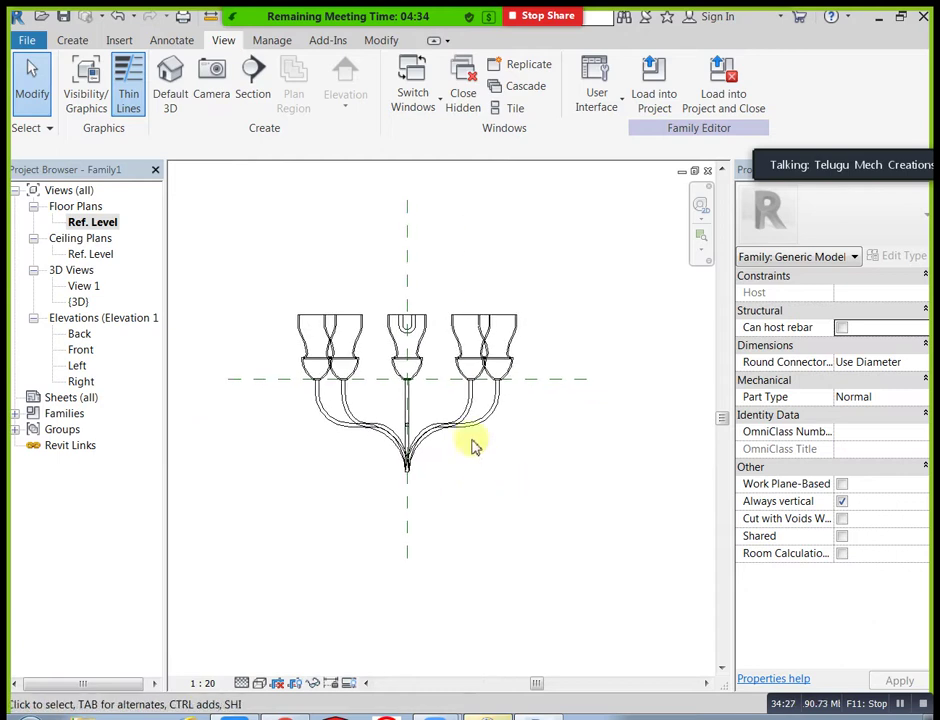
left_click(76, 40)
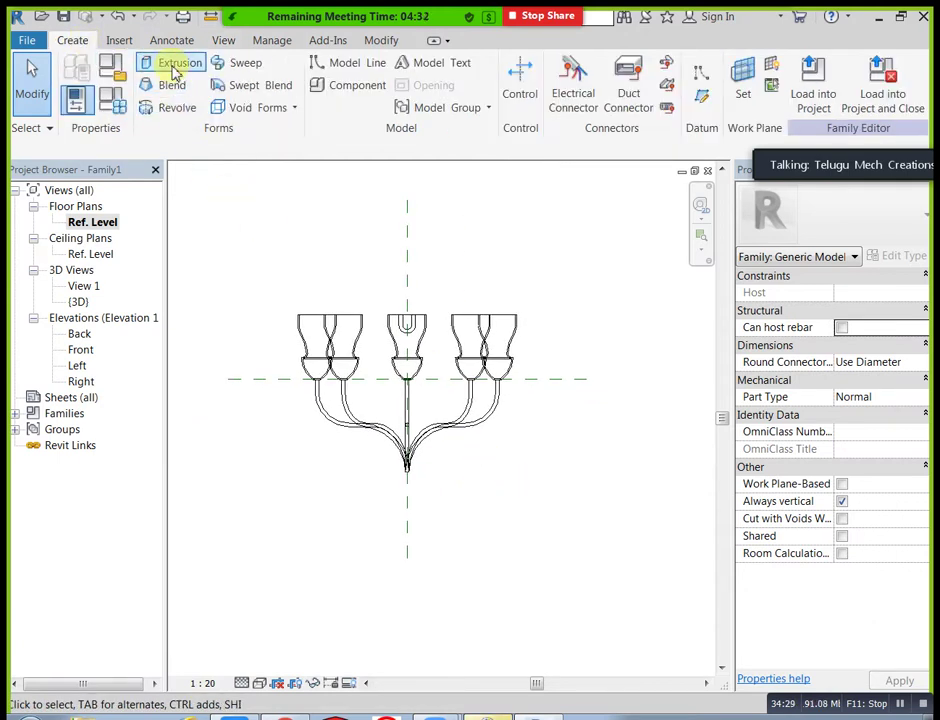
left_click(172, 108)
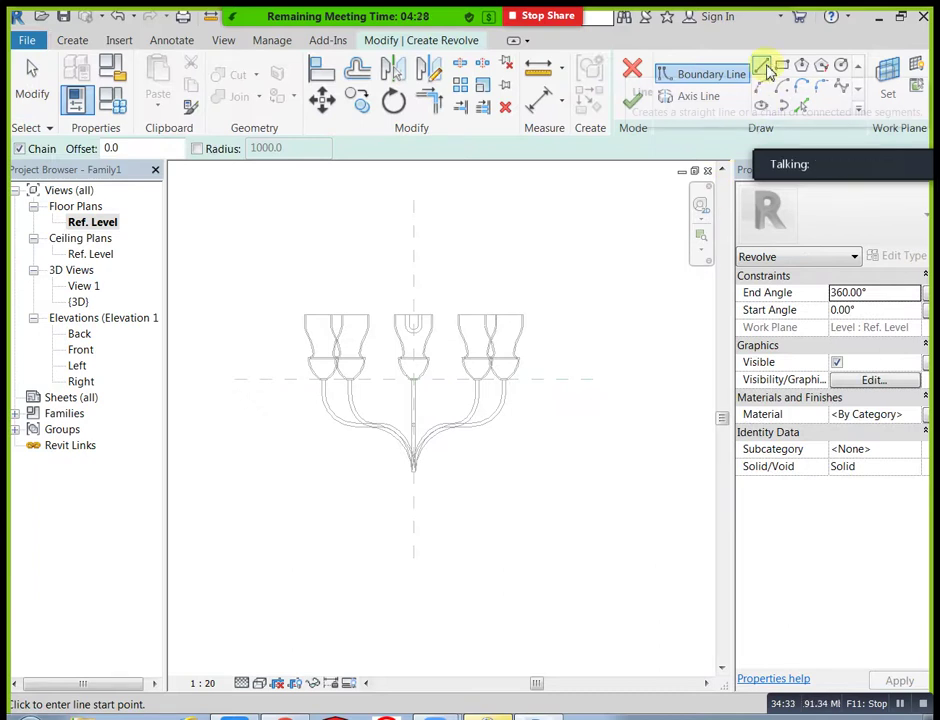
left_click(767, 71)
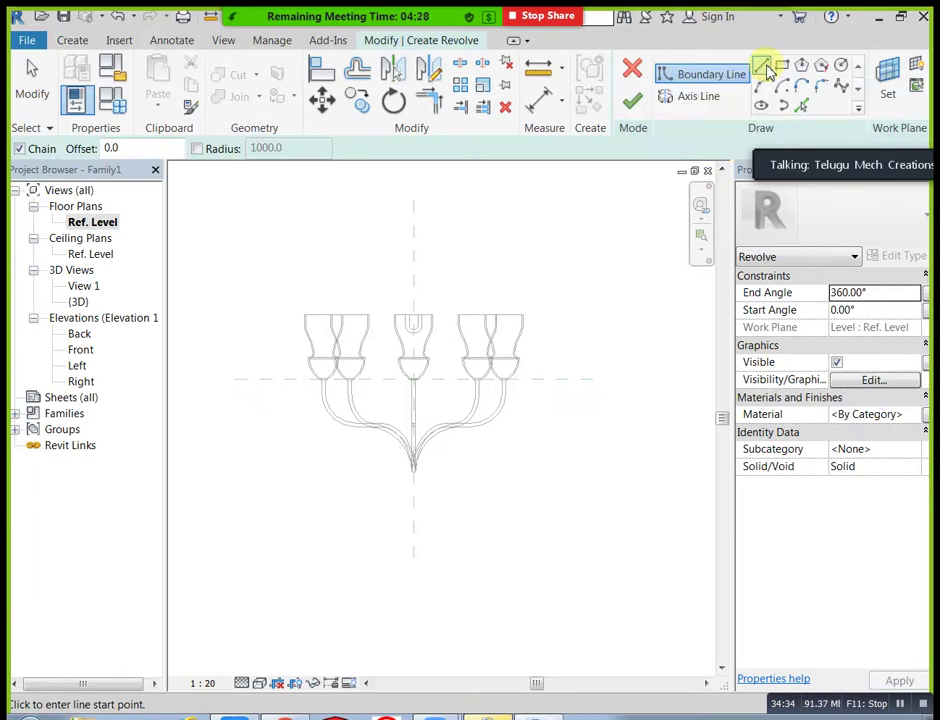
left_click(350, 443)
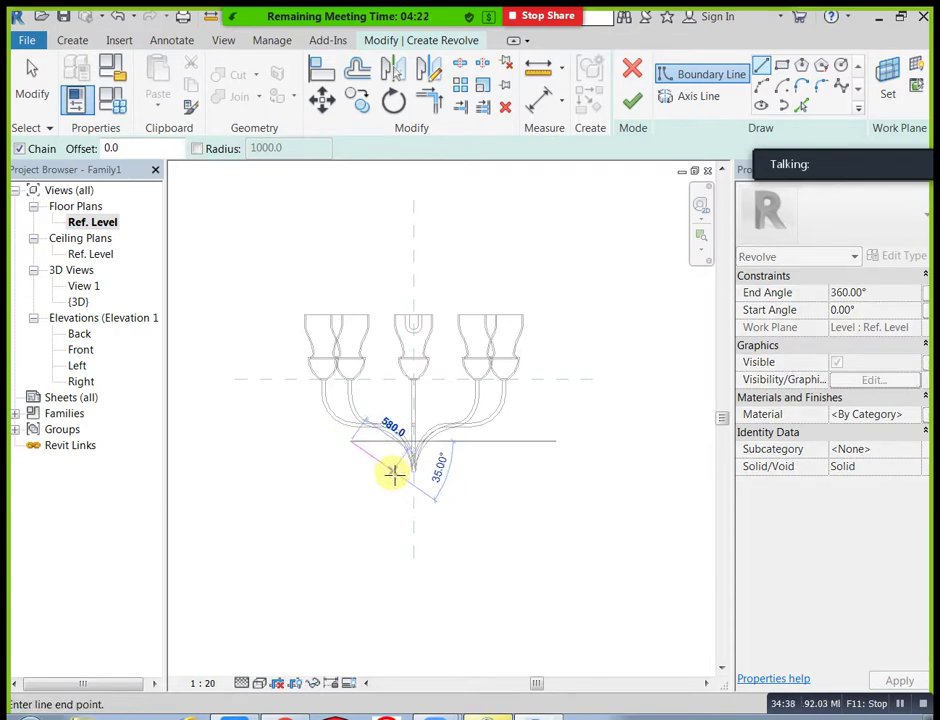
left_click(395, 473)
middle_click_drag(415, 556, 413, 482)
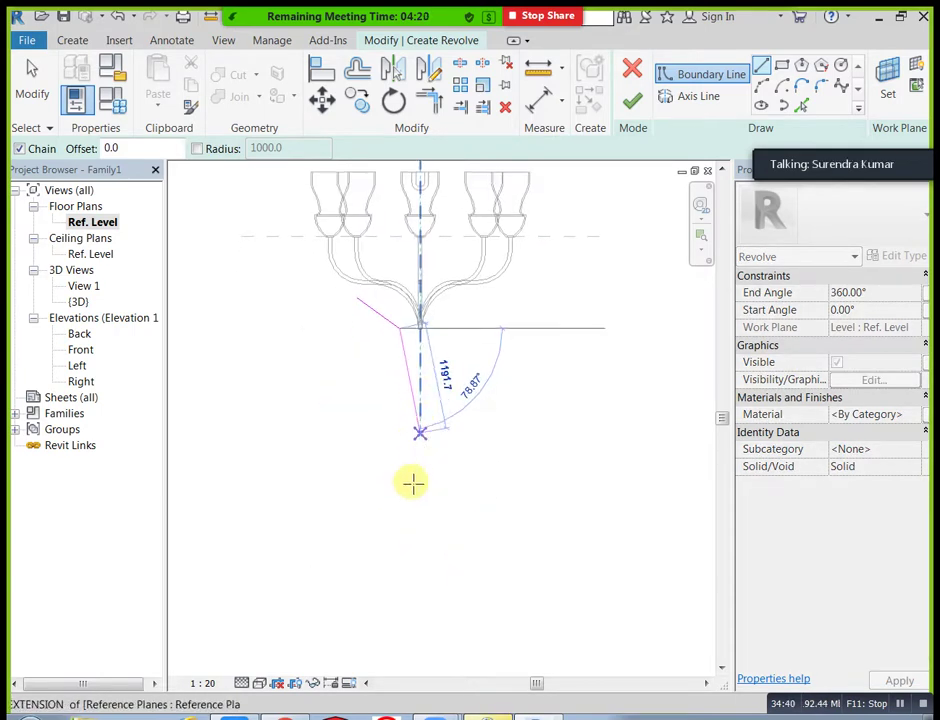
left_click(401, 562)
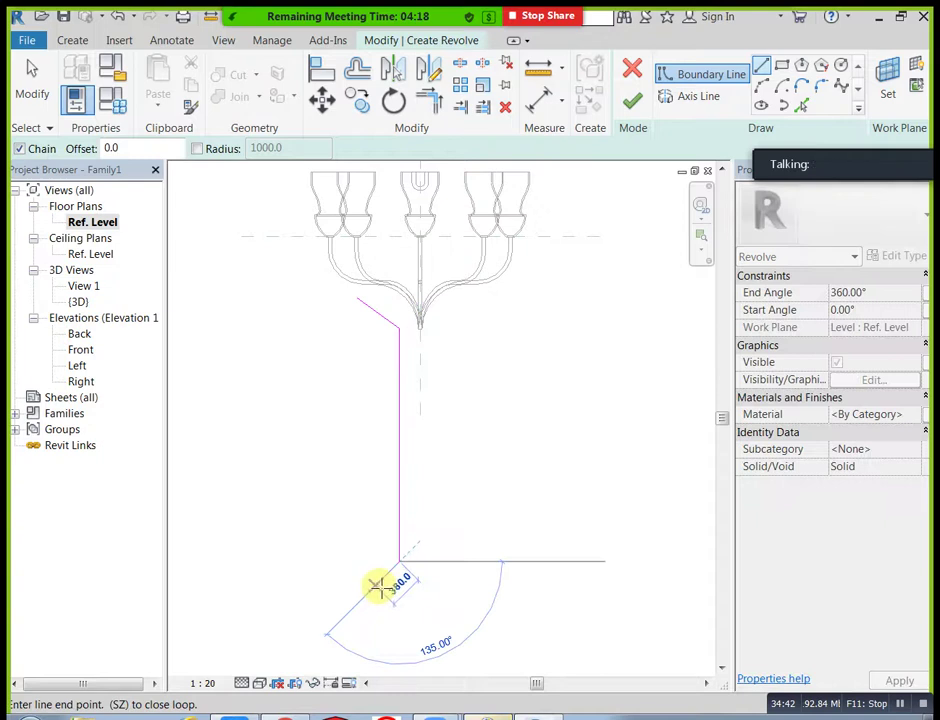
- Sketch the stem's base outline: a 45° line about 400 long, a short ledge, a short side and a closing line to the centre plane
left_click(376, 586)
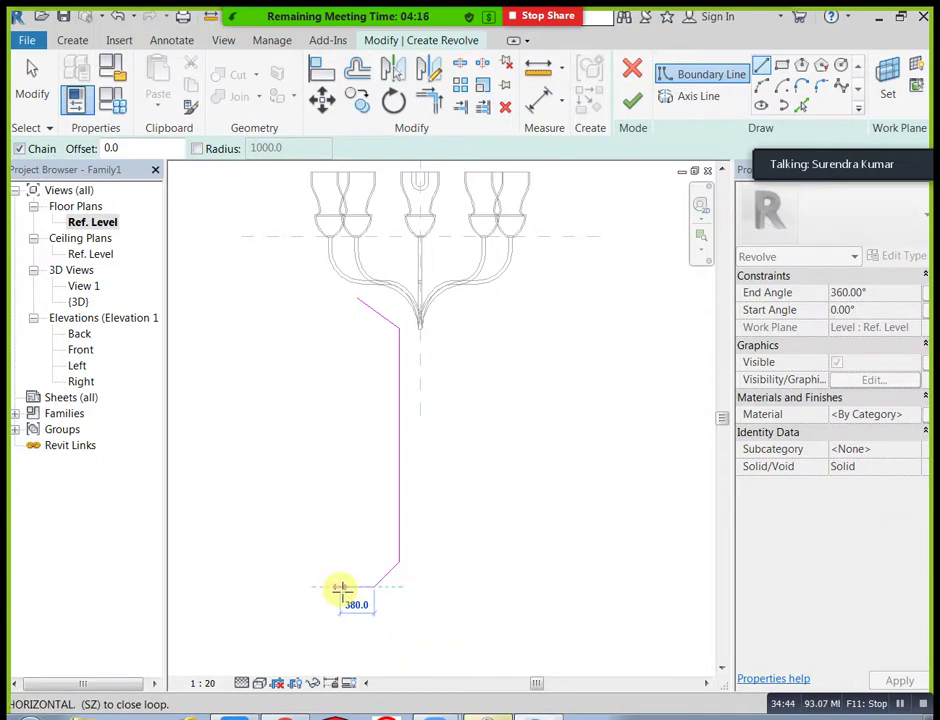
left_click(345, 587)
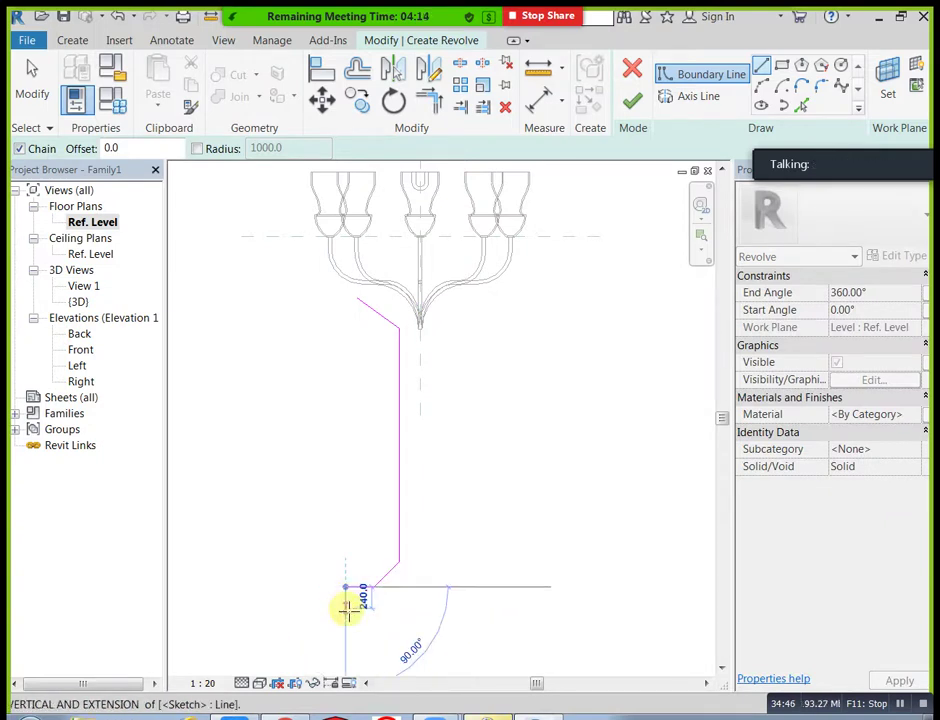
left_click(345, 615)
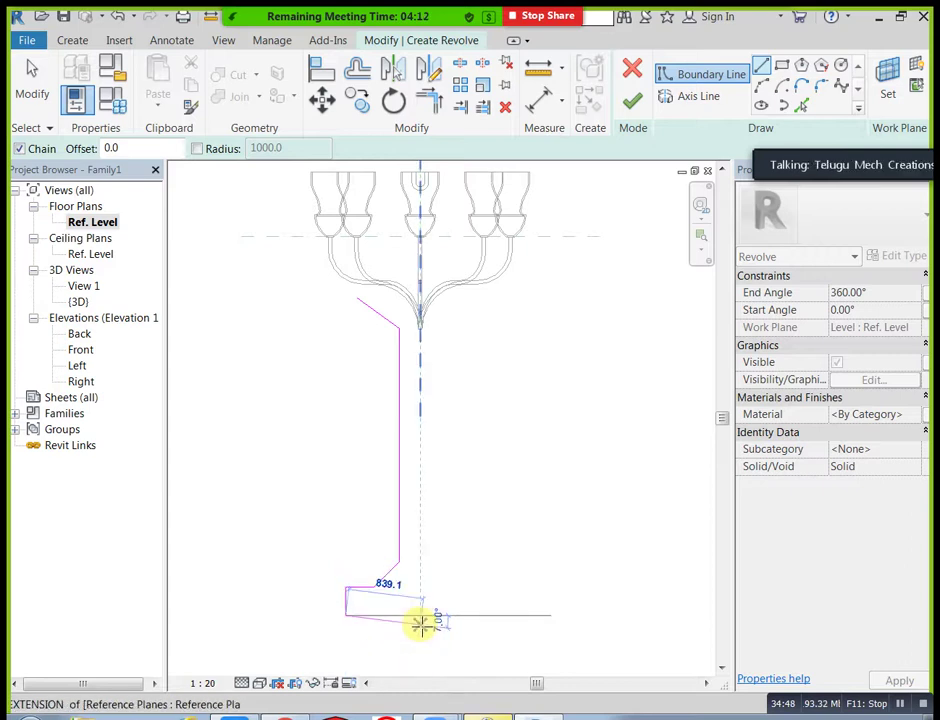
left_click(394, 615)
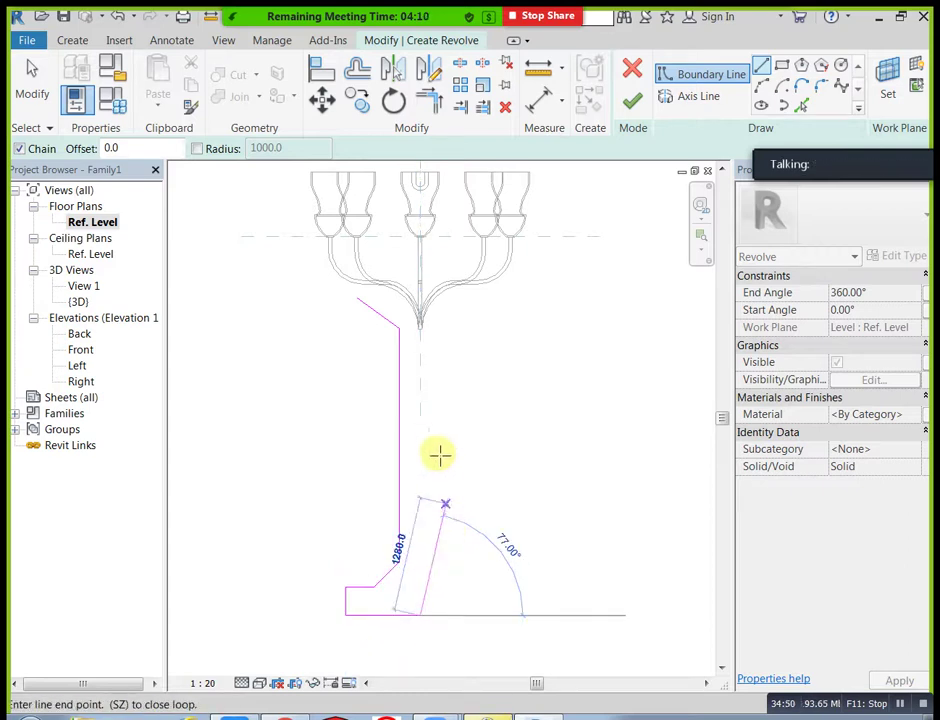
left_click(420, 376)
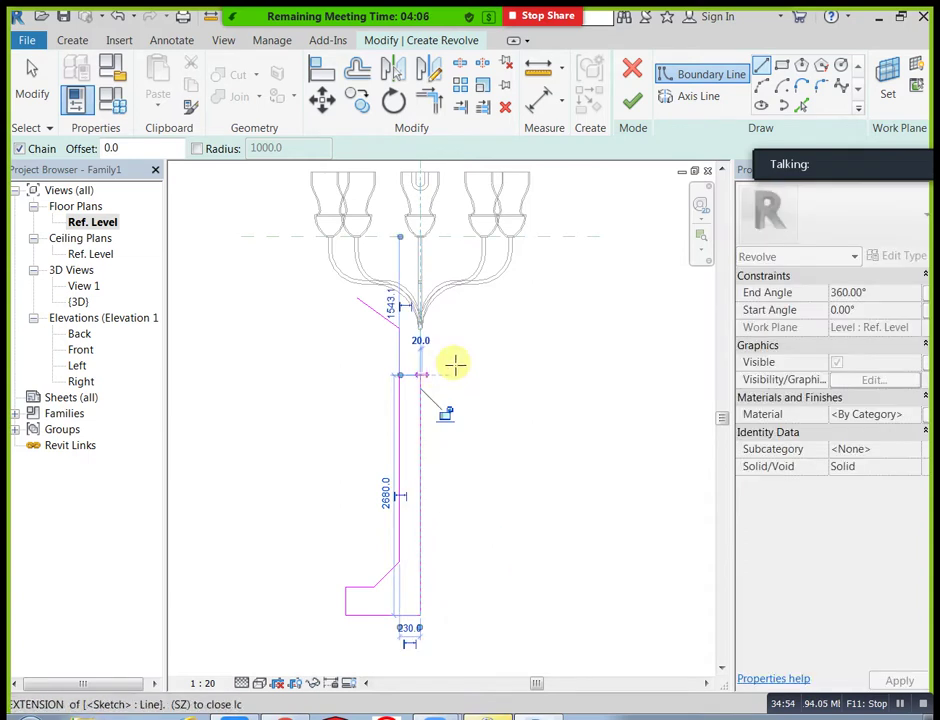
key("Escape")
key("Escape")
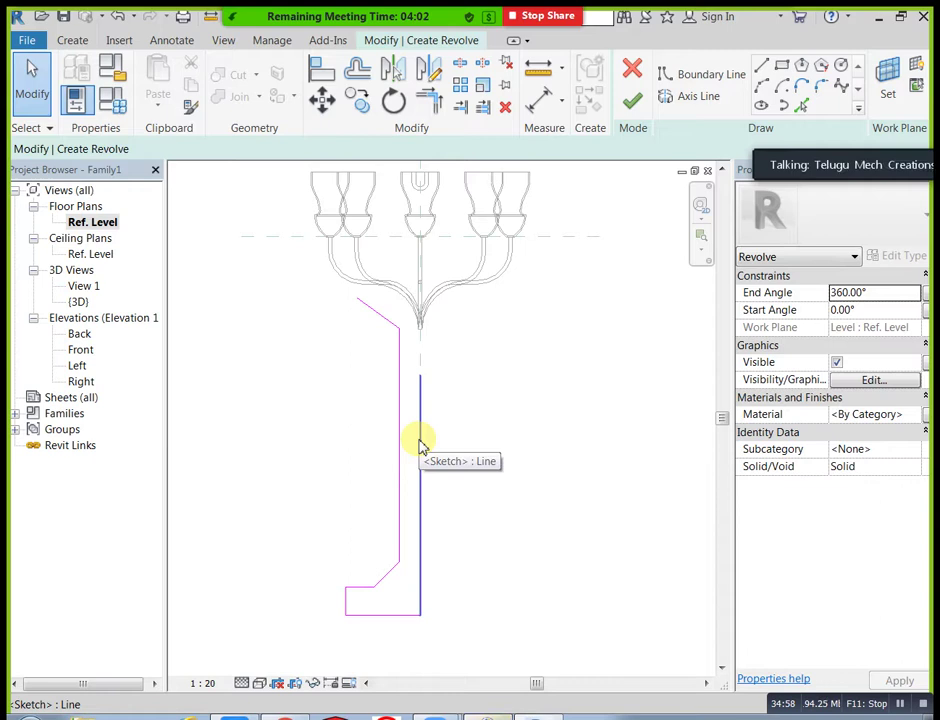
left_click(420, 446)
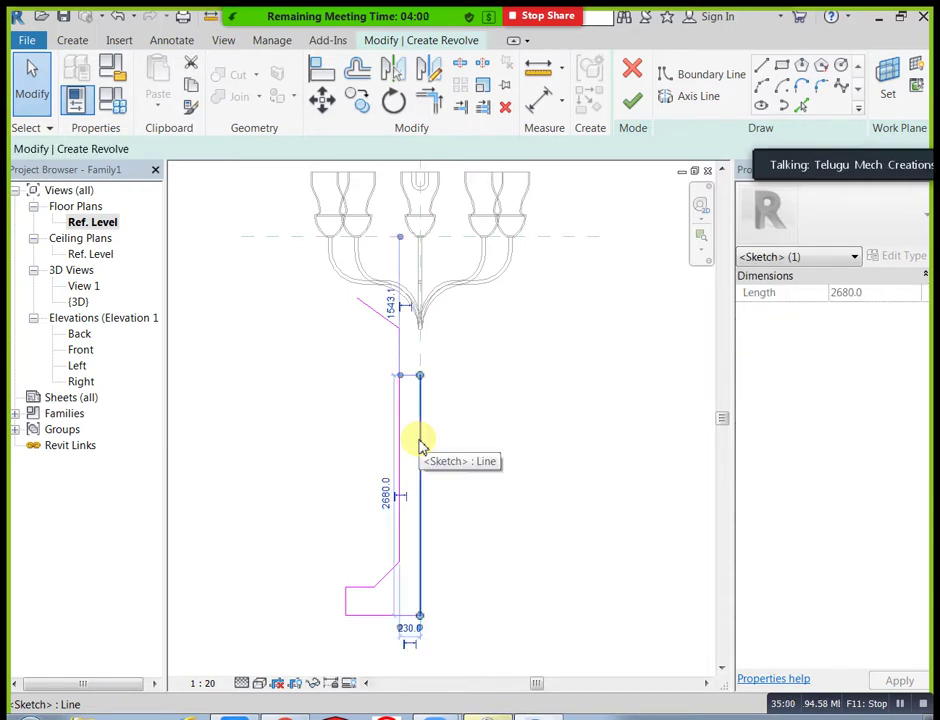
key("Delete")
- Fillet the corner between the sloping line and the vertical stem line with a radius of about 714
scroll(380, 318, "up", 1)
scroll(378, 312, "down", 1)
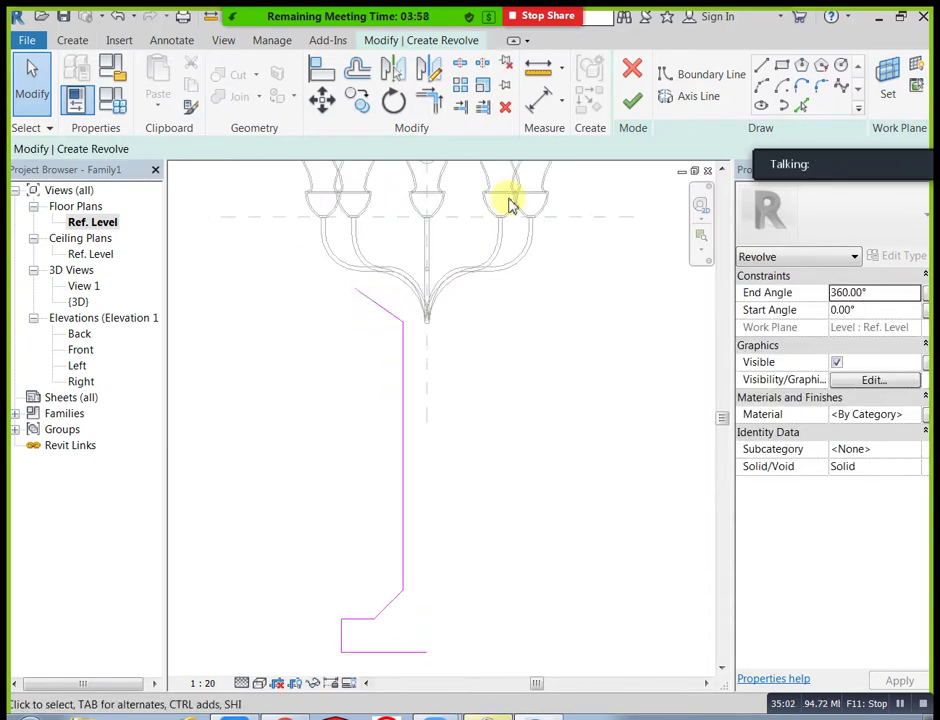
left_click(761, 88)
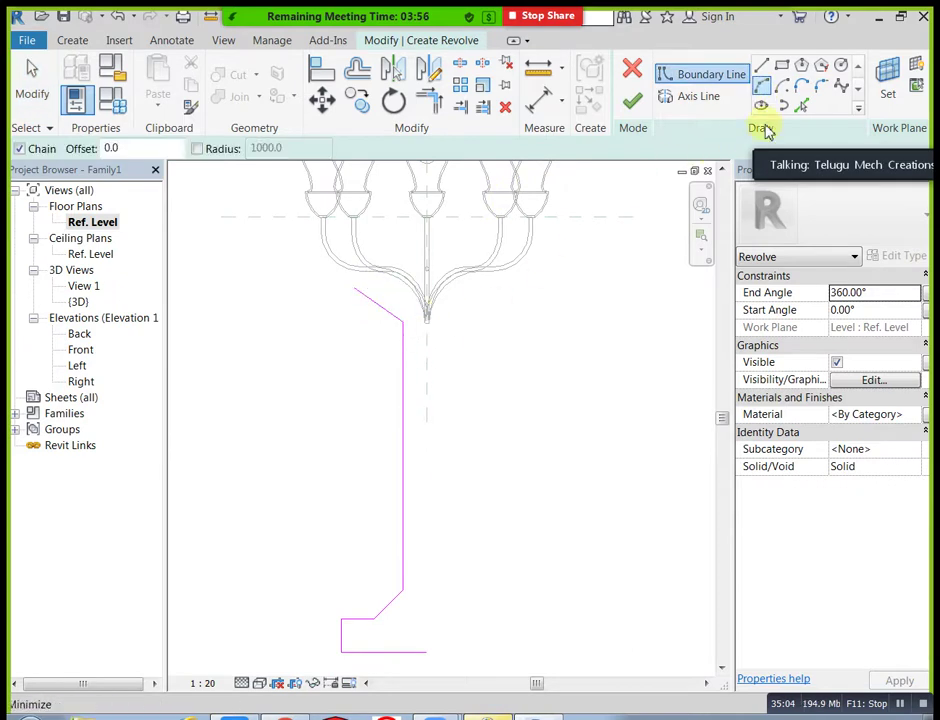
left_click(819, 88)
scroll(384, 340, "up", 1)
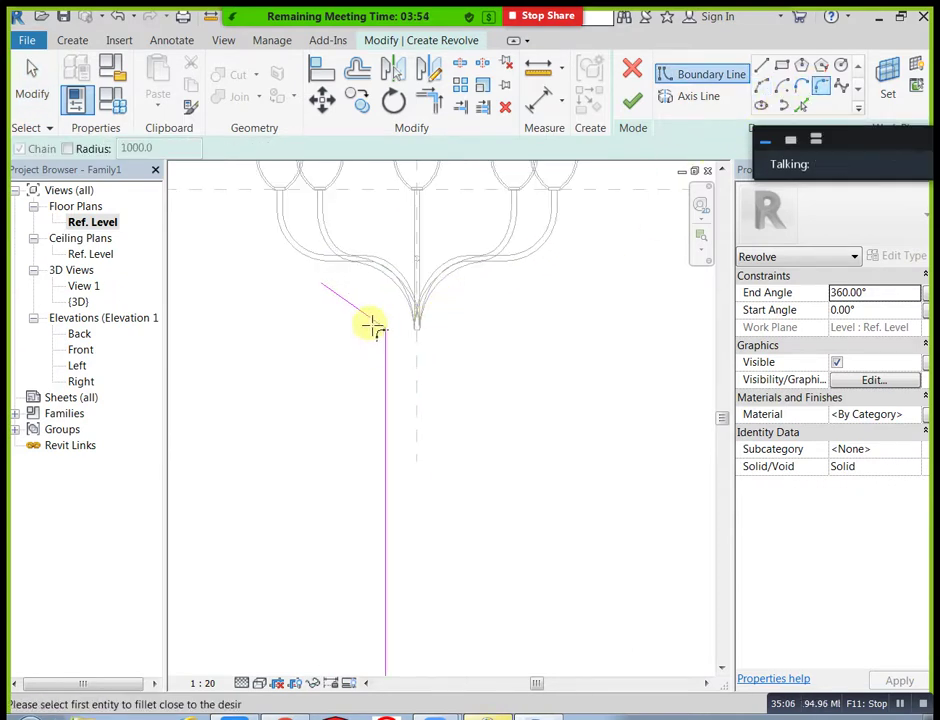
left_click(384, 334)
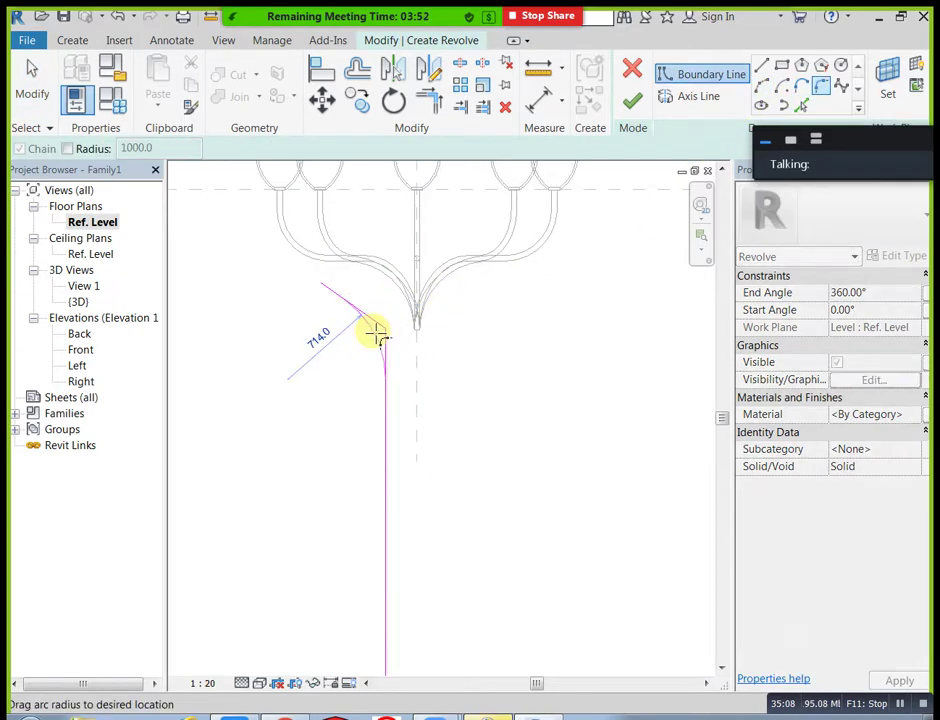
left_click(378, 333)
- Replace the 45° line between the stem and the base ledge with a 90° arc of about 283 radius
scroll(415, 308, "down", 1)
middle_click_drag(468, 477, 477, 422)
scroll(397, 537, "up", 1)
left_click(764, 90)
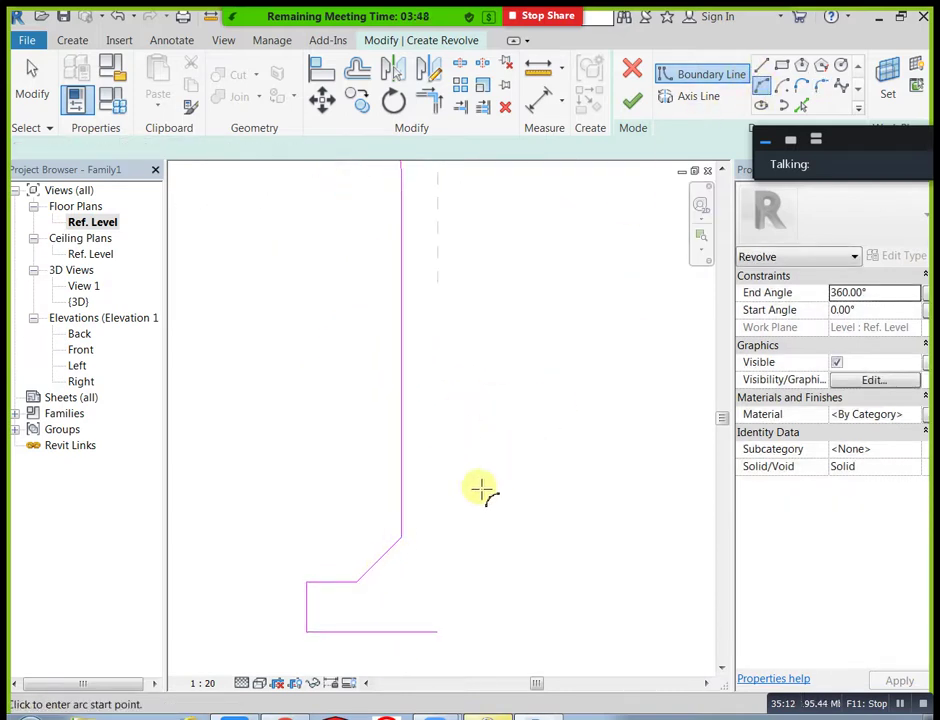
left_click(360, 582)
left_click(399, 541)
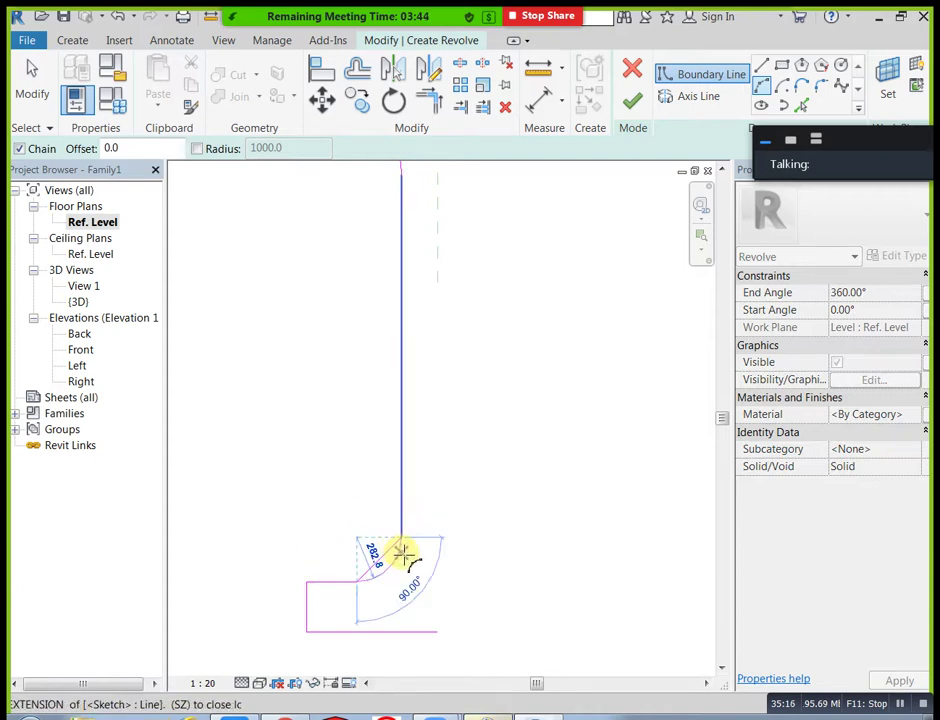
left_click(399, 525)
key("Escape")
key("Escape")
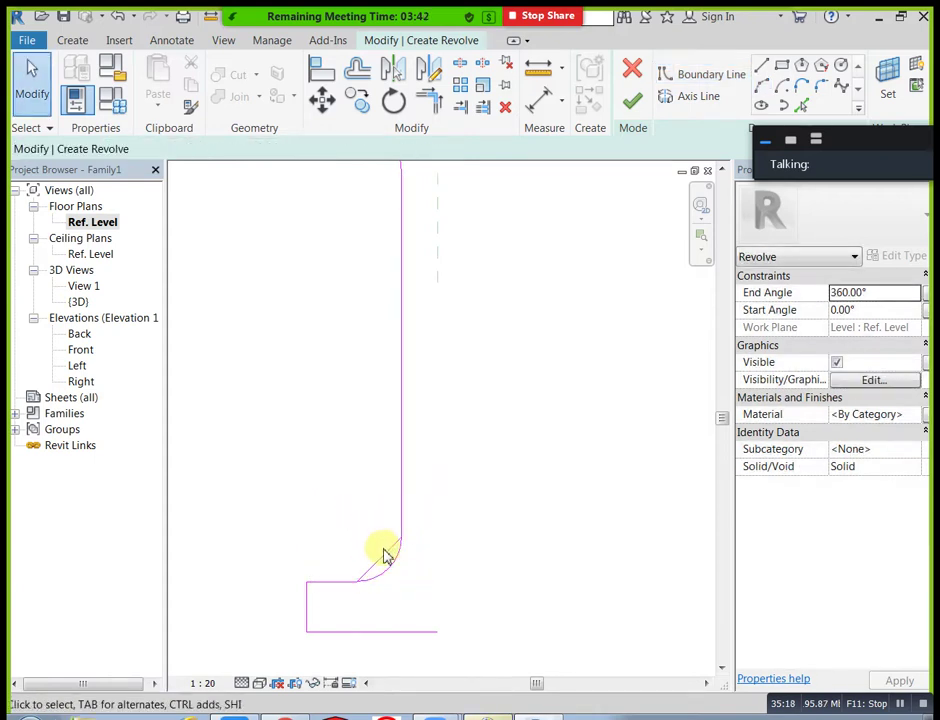
left_click(389, 564)
key("Delete")
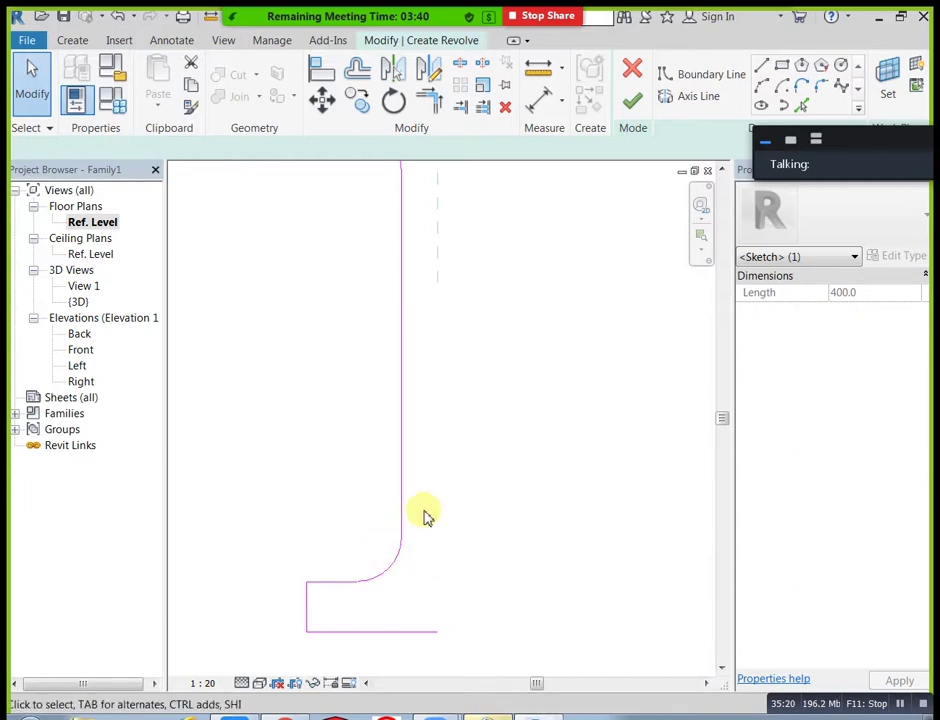
- Fillet both outer corners of the base outline, giving the corner at the ledge a radius of about 160
left_click(821, 86)
scroll(287, 653, "up", 3)
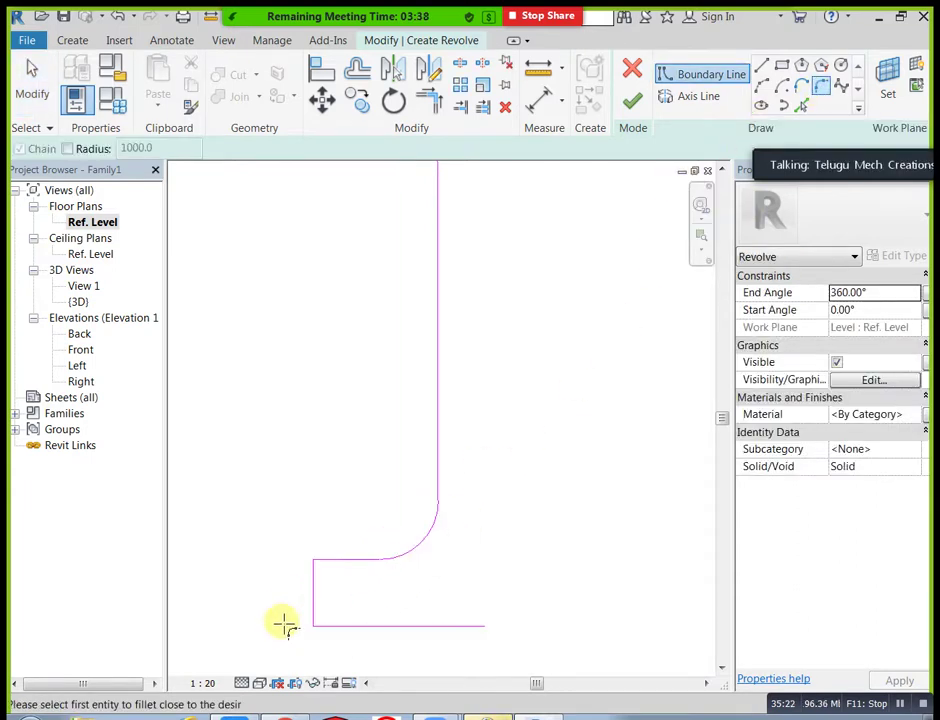
left_click(320, 572)
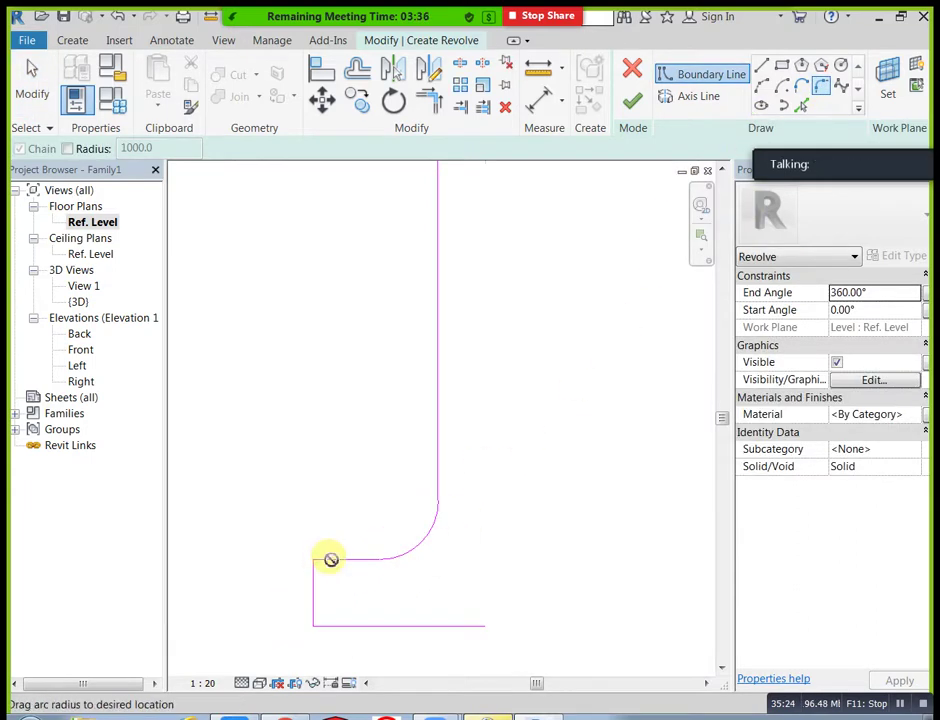
left_click(318, 572)
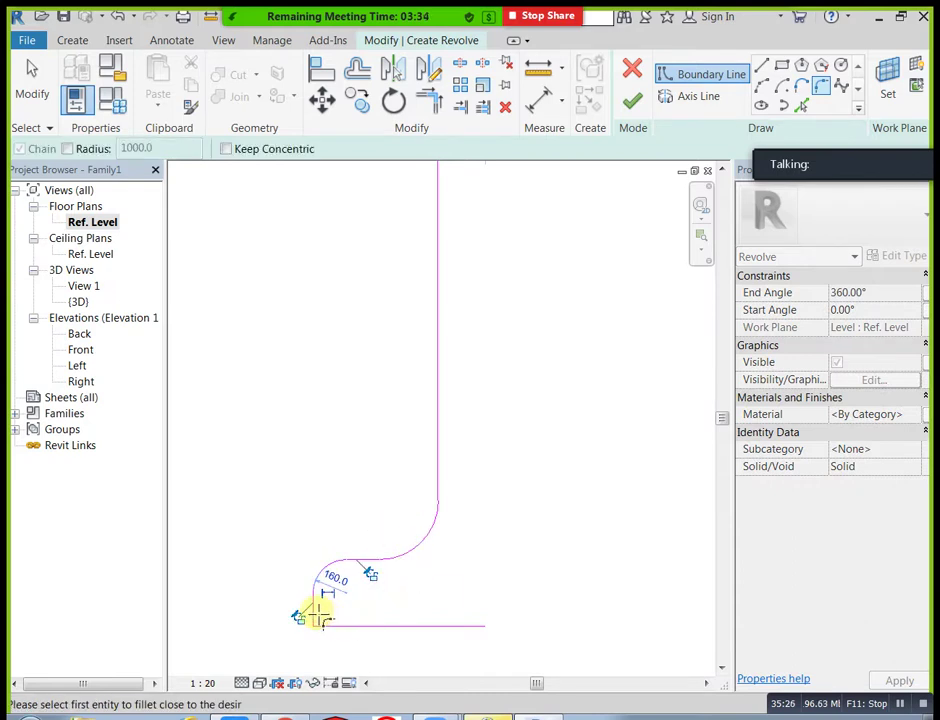
left_click(316, 615)
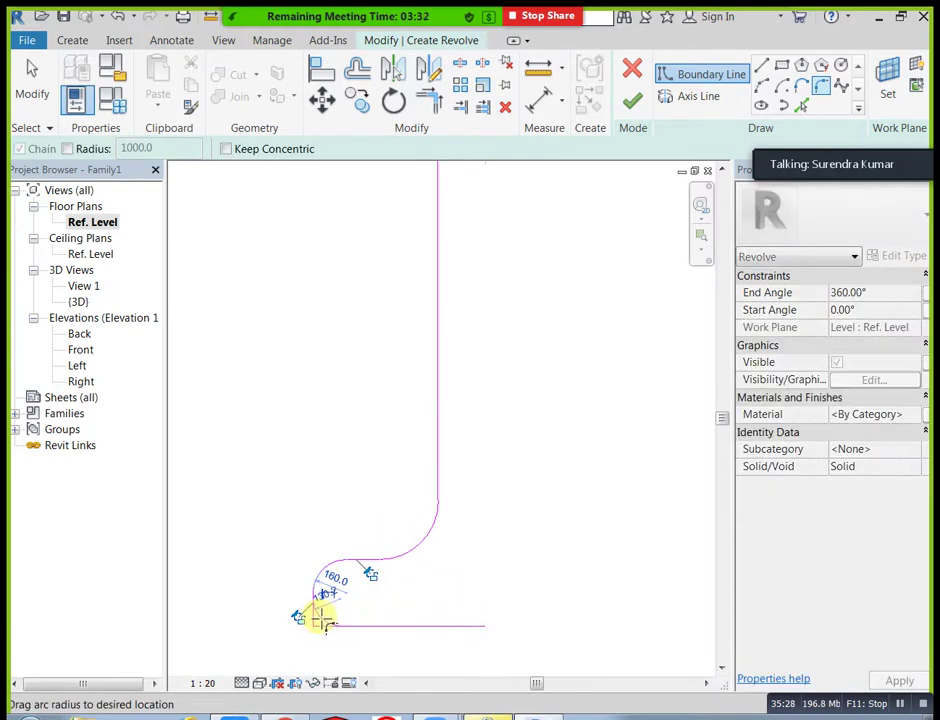
left_click(319, 616)
scroll(315, 535, "down", 2)
scroll(432, 536, "down", 1)
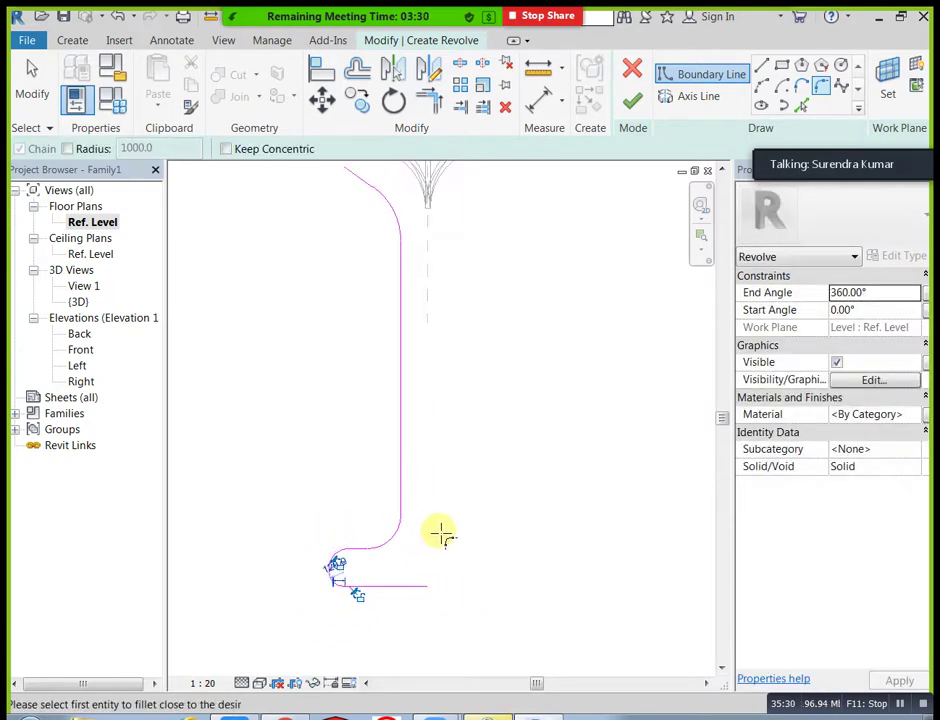
key("Escape")
key("Escape")
scroll(452, 517, "down", 2)
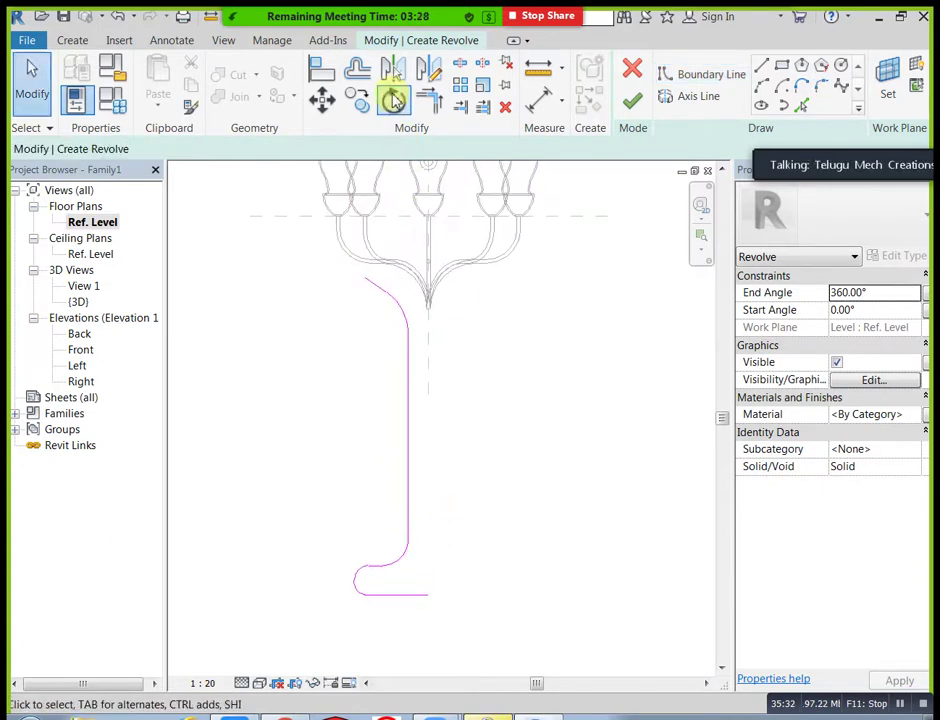
- Offset the stem and base outline inward by 30 as a copy, from the sloping top line round to the bottom line
left_click(360, 80)
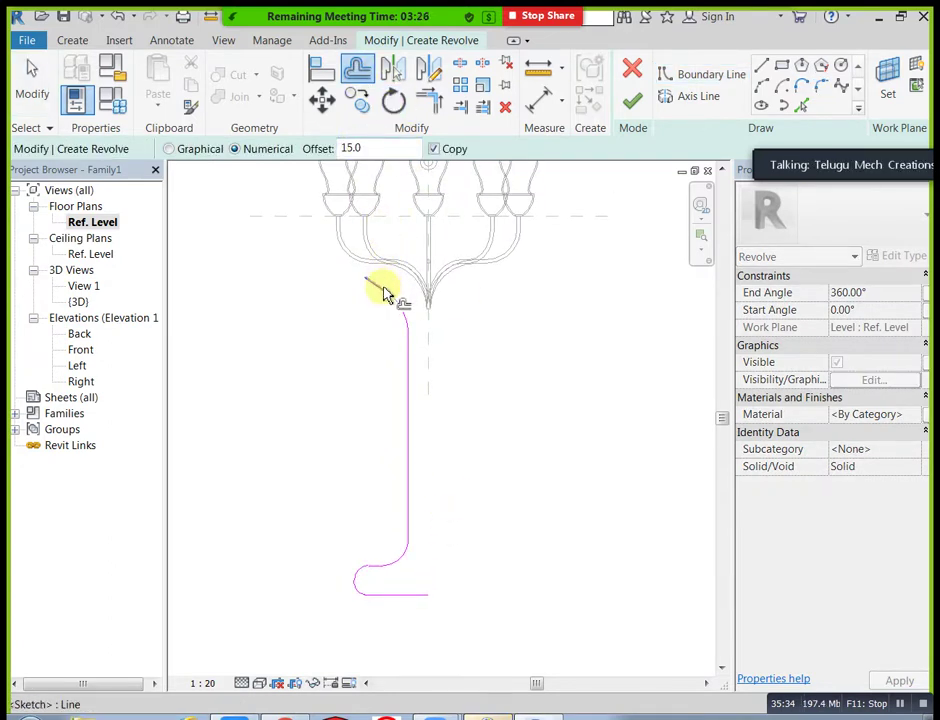
scroll(383, 295, "up", 2)
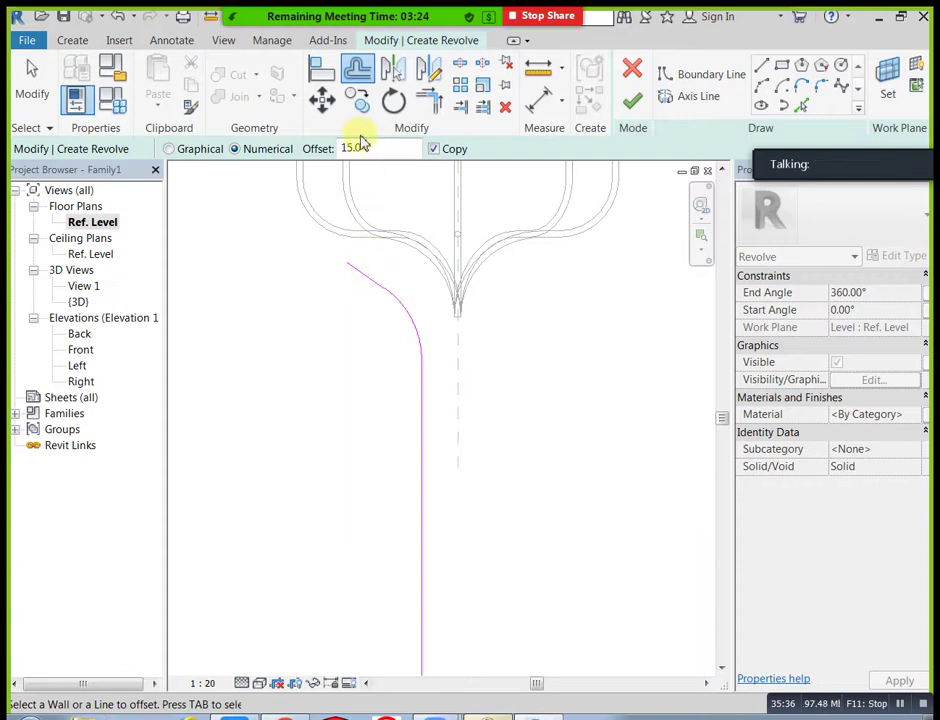
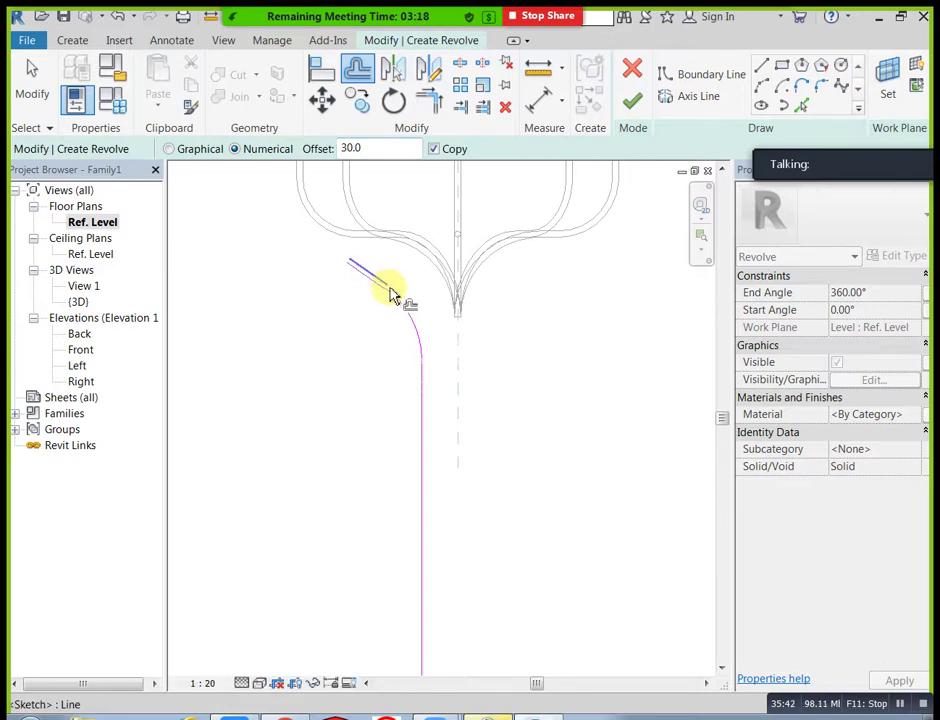
left_click(398, 303)
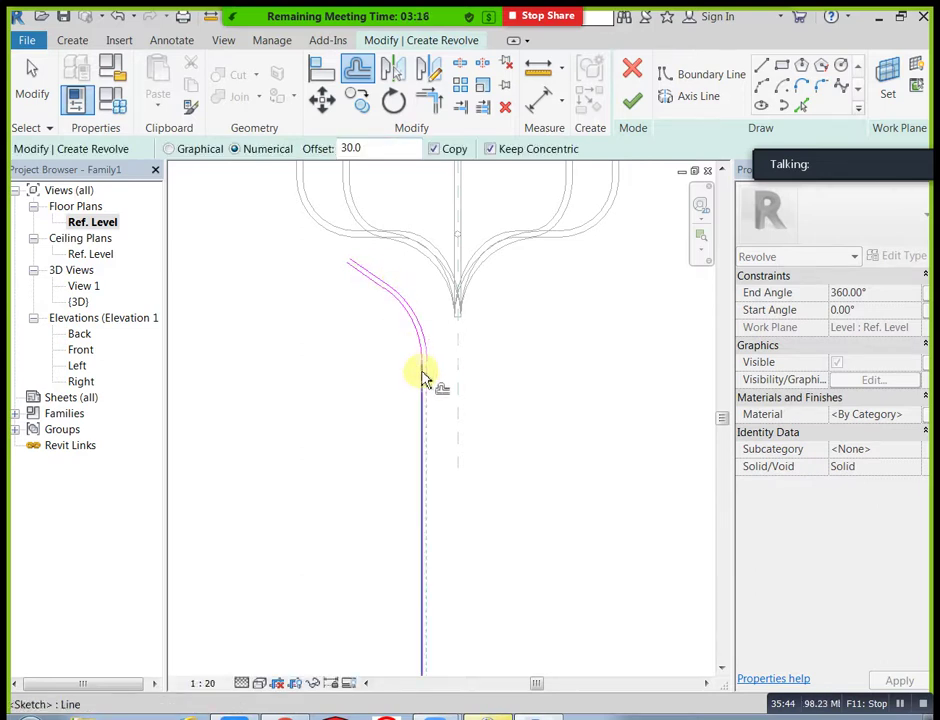
middle_click_drag(465, 458, 525, 363)
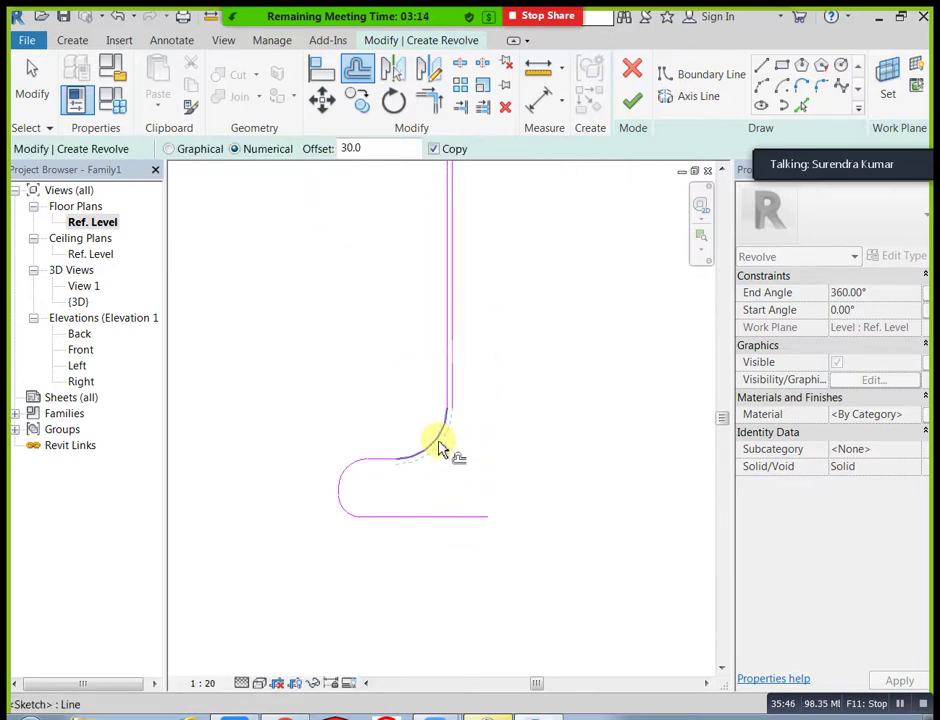
left_click(441, 463)
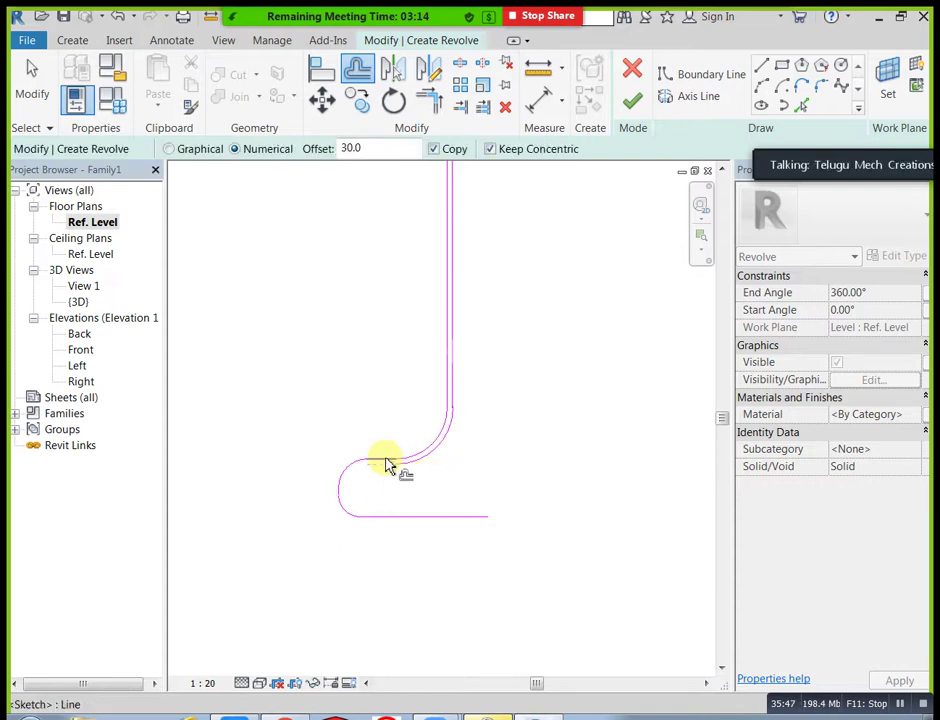
left_click(348, 495)
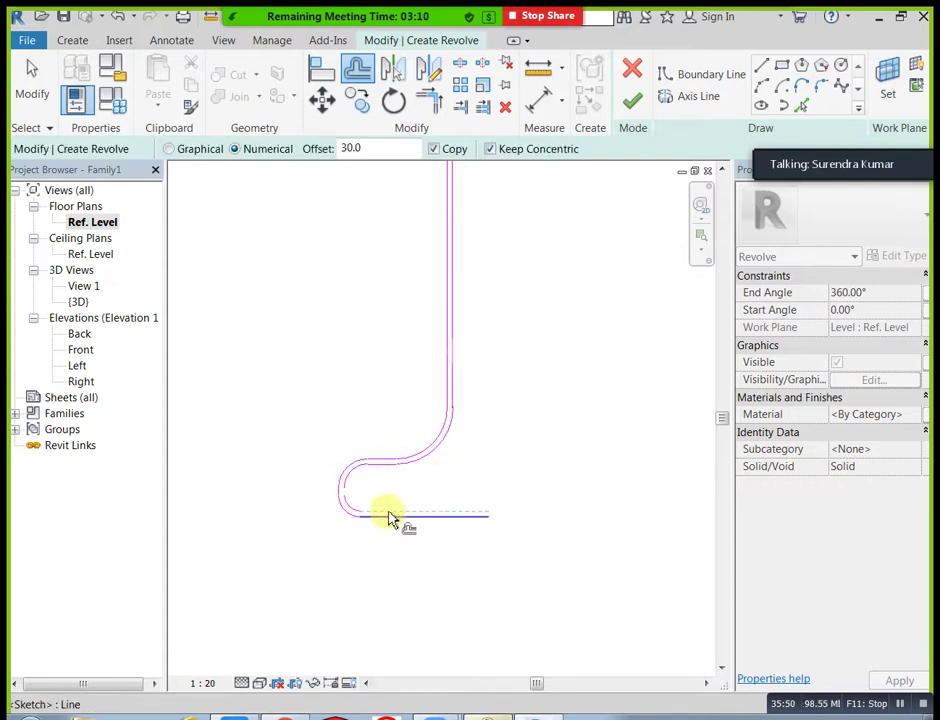
scroll(340, 500, "up", 3)
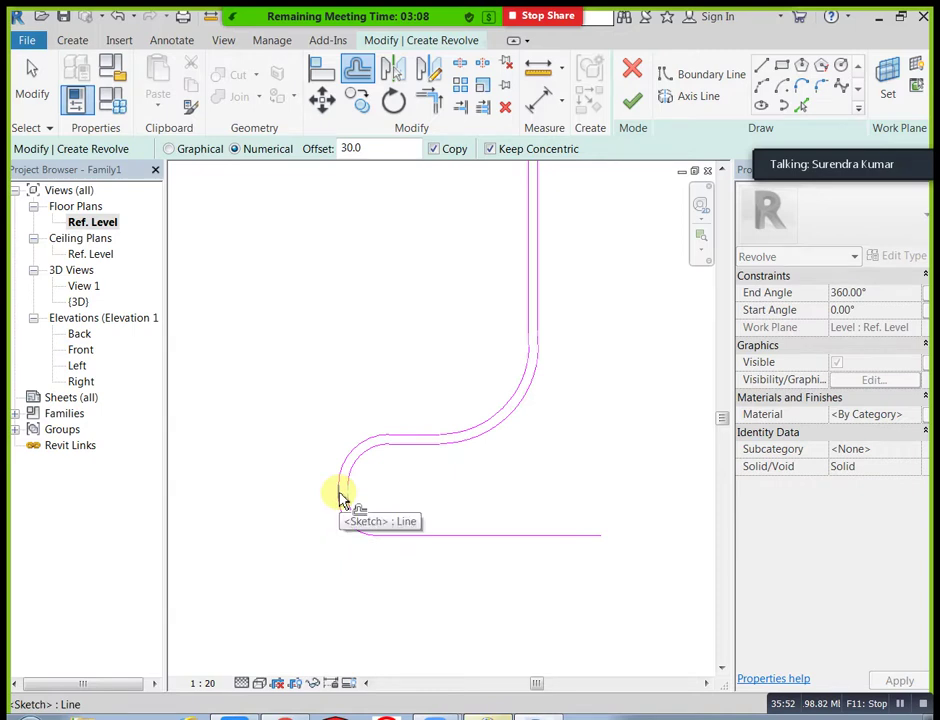
left_click(390, 538)
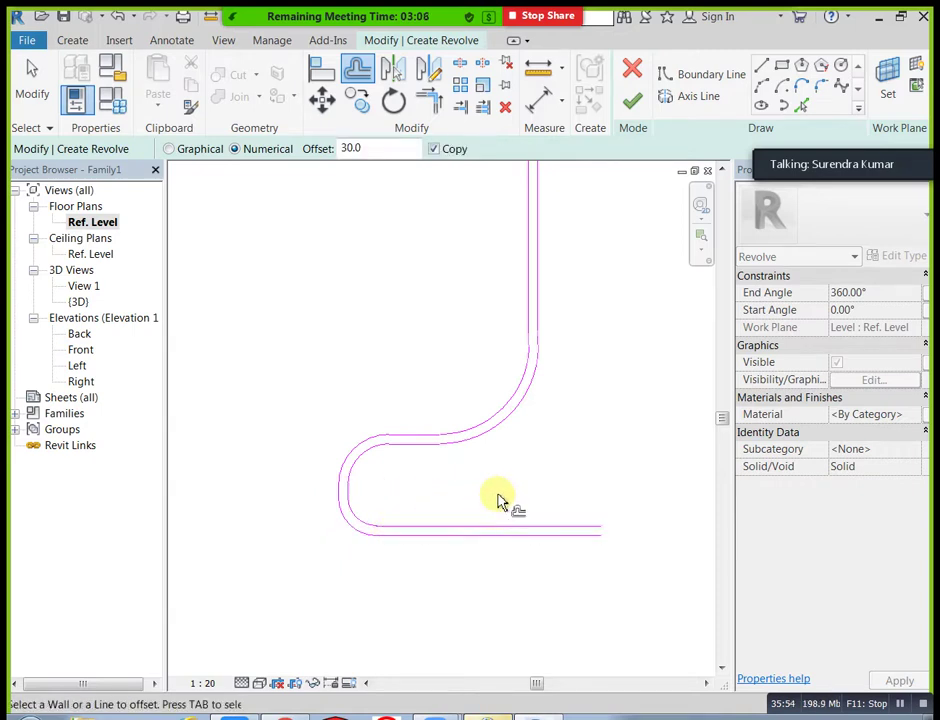
- Close the double outline with short lines across its open ends, at the base's centre end and the stem's sloping top
left_click(761, 66)
scroll(613, 508, "up", 3)
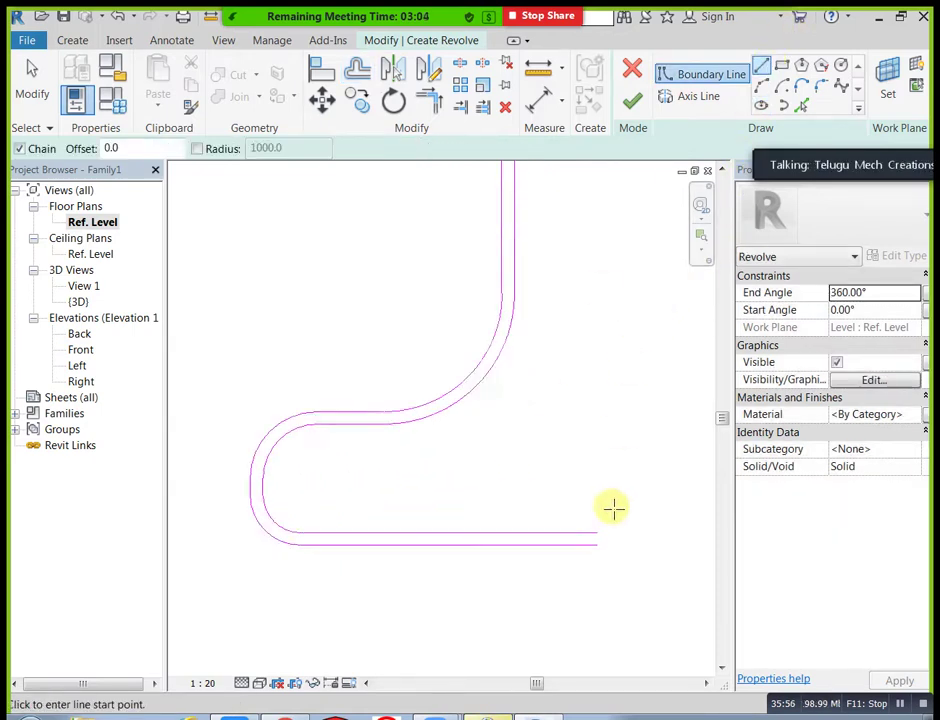
left_click(597, 550)
key("Escape")
scroll(617, 456, "down", 4)
mouse_move(609, 451)
middle_mouse_down()
mouse_move(608, 560)
mouse_move(587, 611)
mouse_move(585, 665)
middle_mouse_up()
scroll(455, 303, "up", 2)
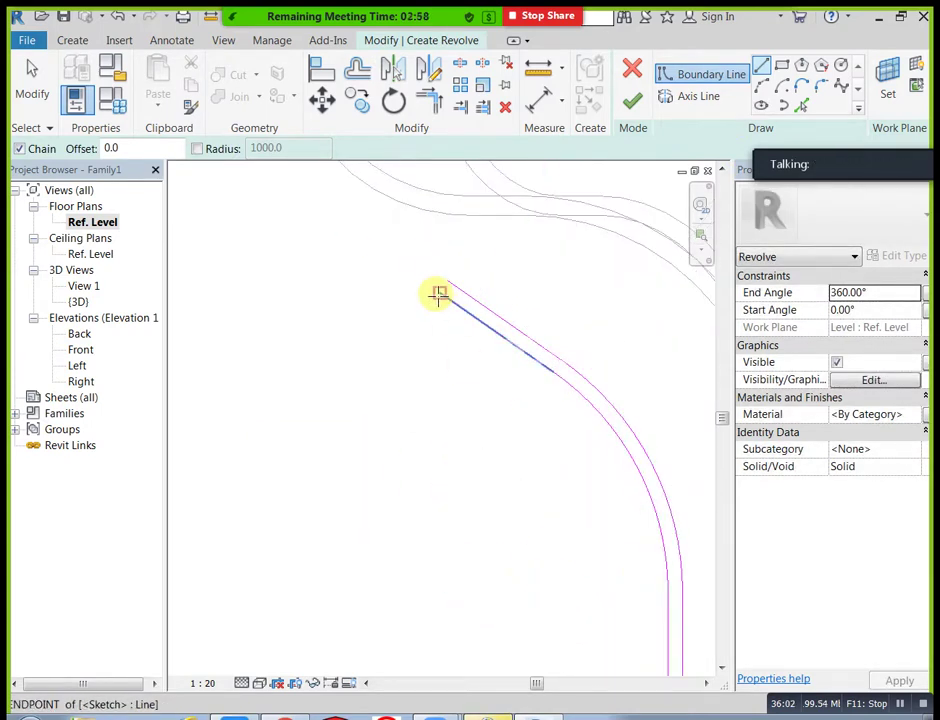
left_click(437, 293)
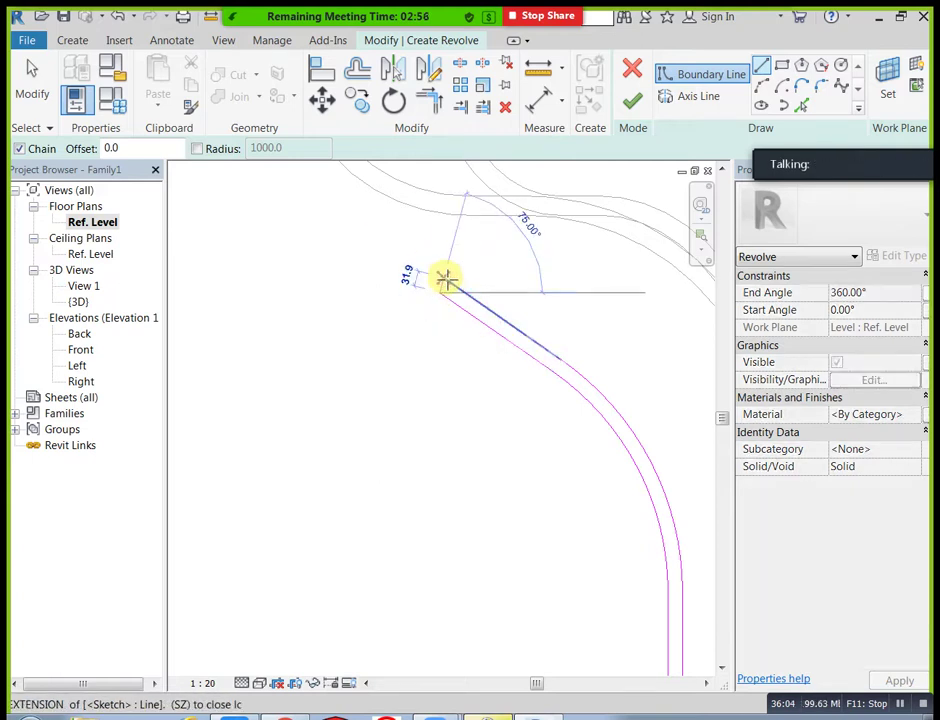
scroll(465, 280, "up", 5)
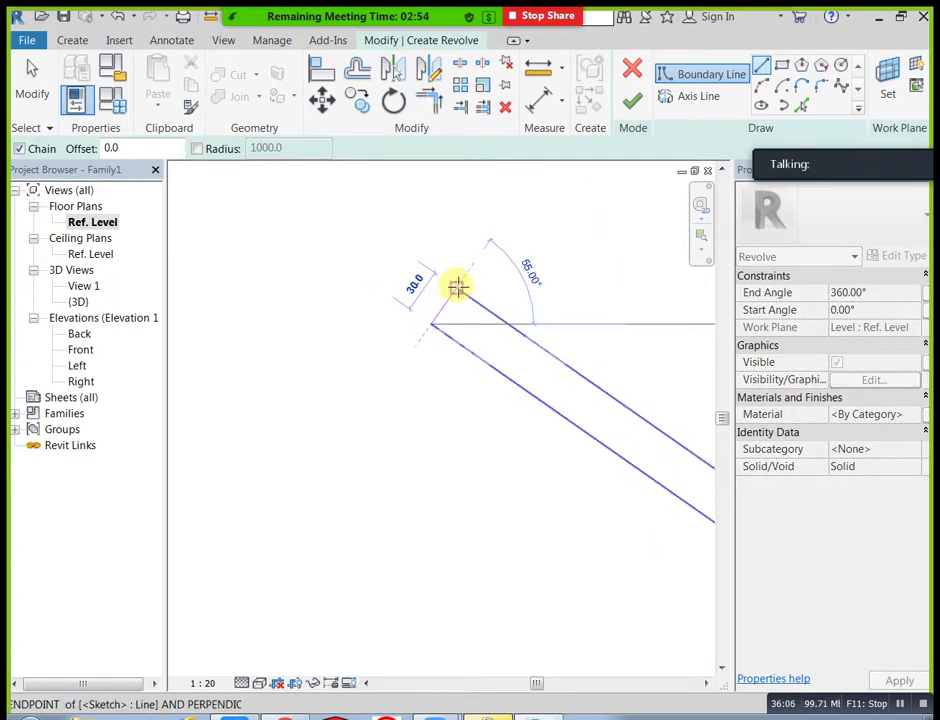
left_click(457, 287)
scroll(439, 312, "down", 2)
scroll(411, 352, "down", 6)
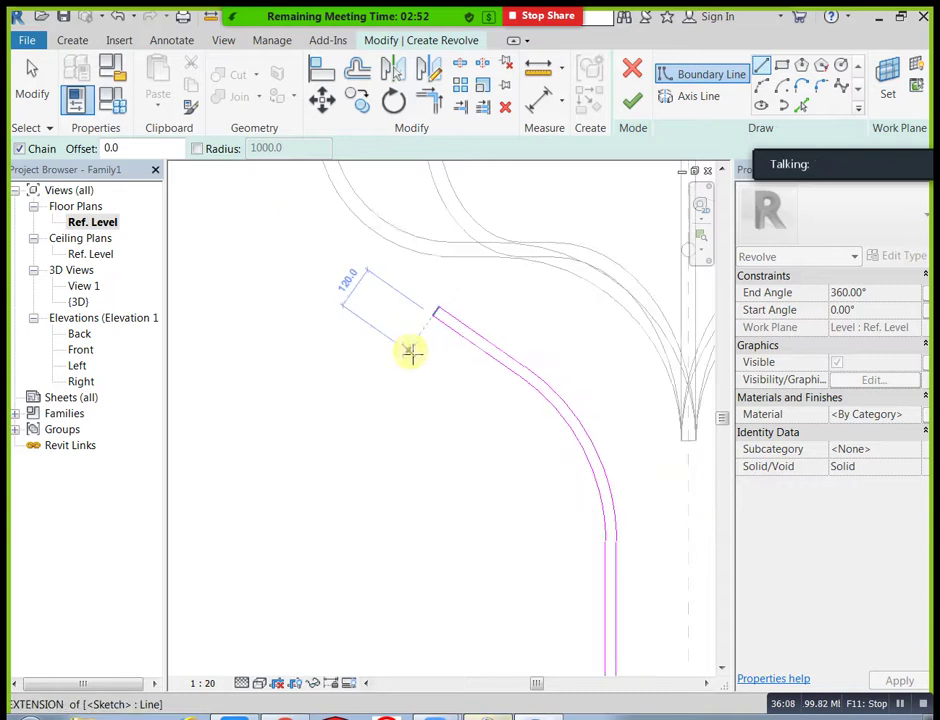
- Try to finish the stem's revolve sketch without an axis line
left_click(643, 107)
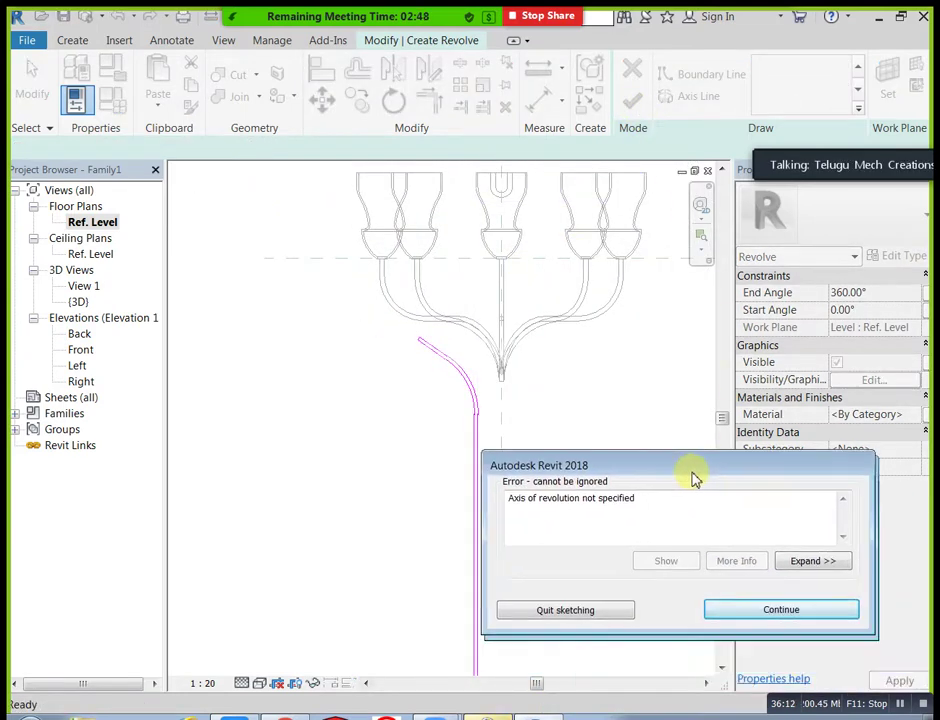
left_click(743, 590)
scroll(640, 555, "down", 2)
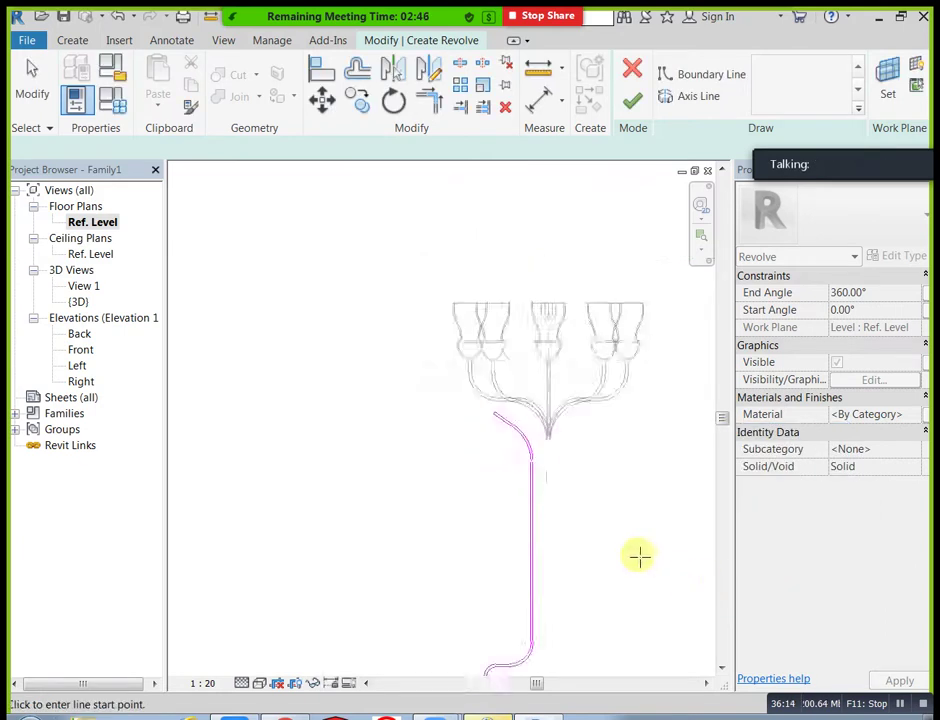
middle_click_drag(604, 535, 533, 476)
scroll(537, 545, "up", 1)
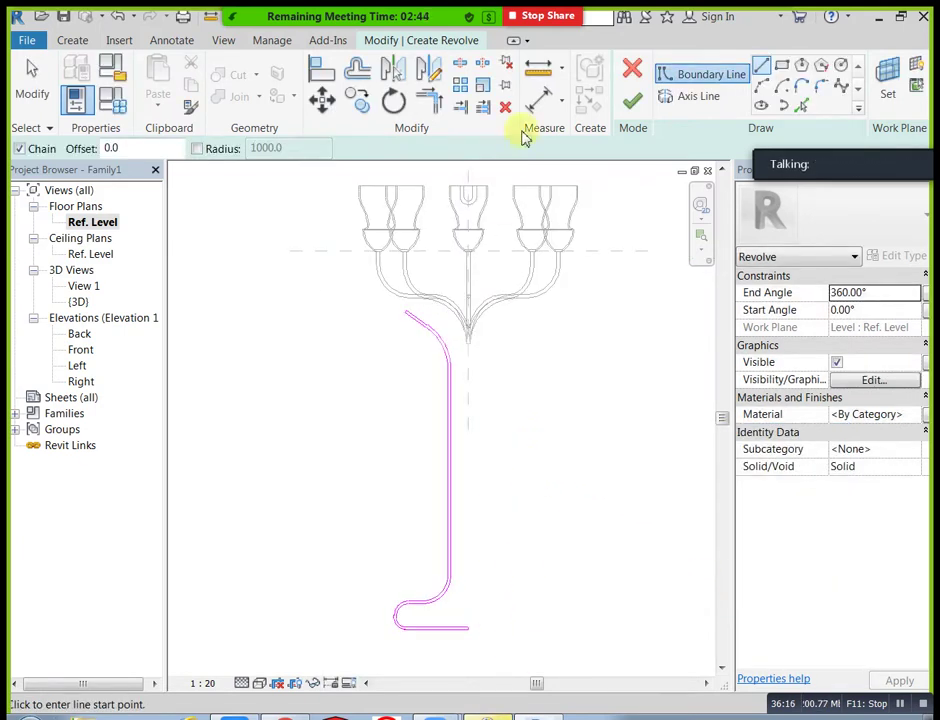
left_click(636, 104)
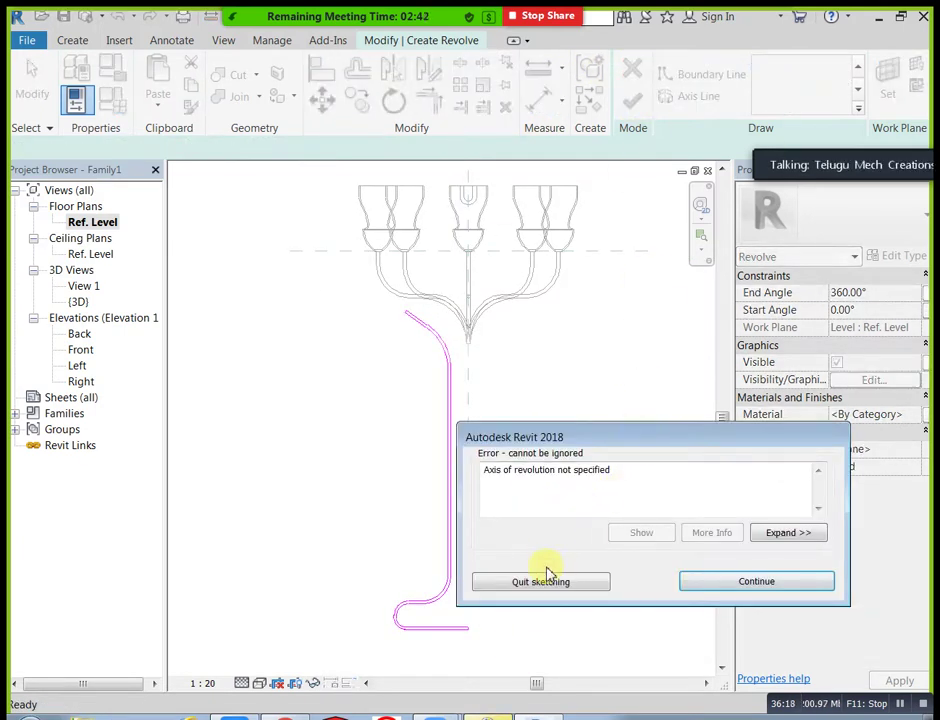
left_click(715, 582)
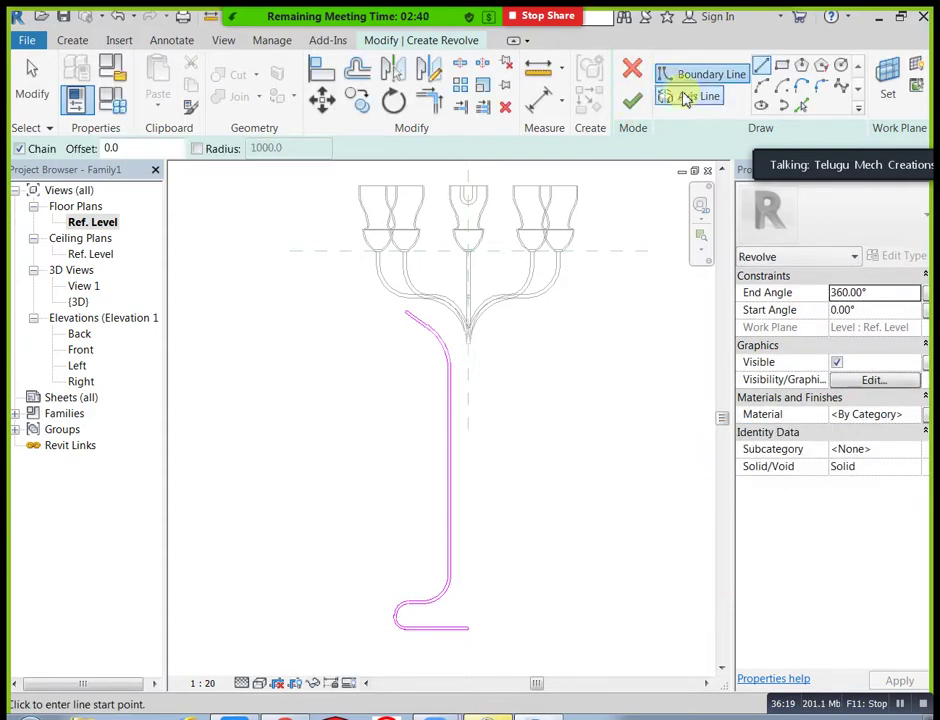
- Draw a vertical axis line about 670 long from the base's centre end and finish the 360° revolve of the stem
left_click(697, 97)
scroll(488, 630, "up", 4)
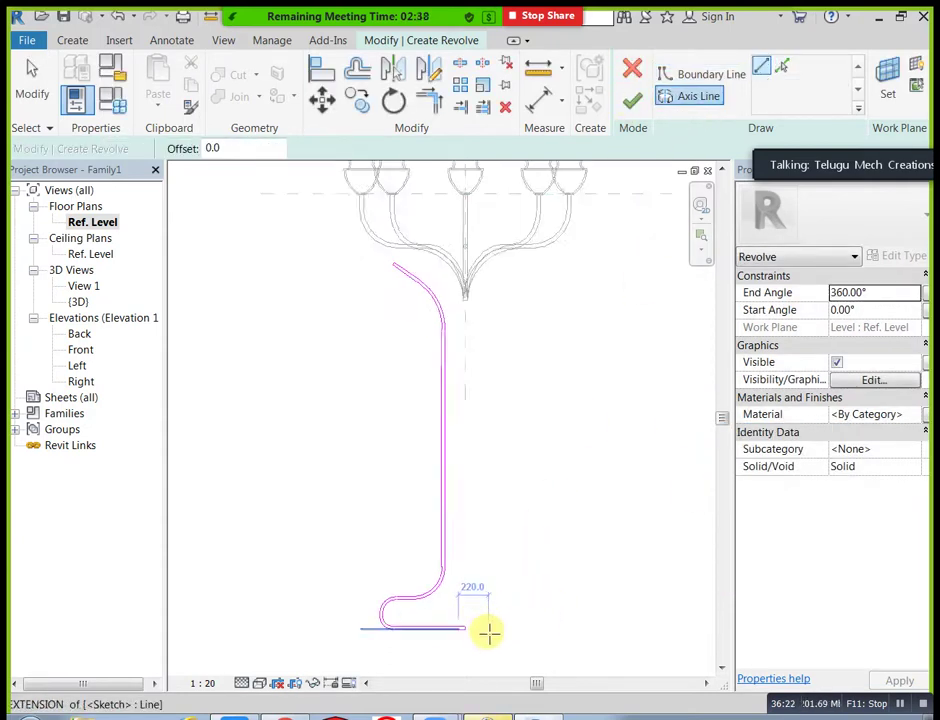
left_click(443, 620)
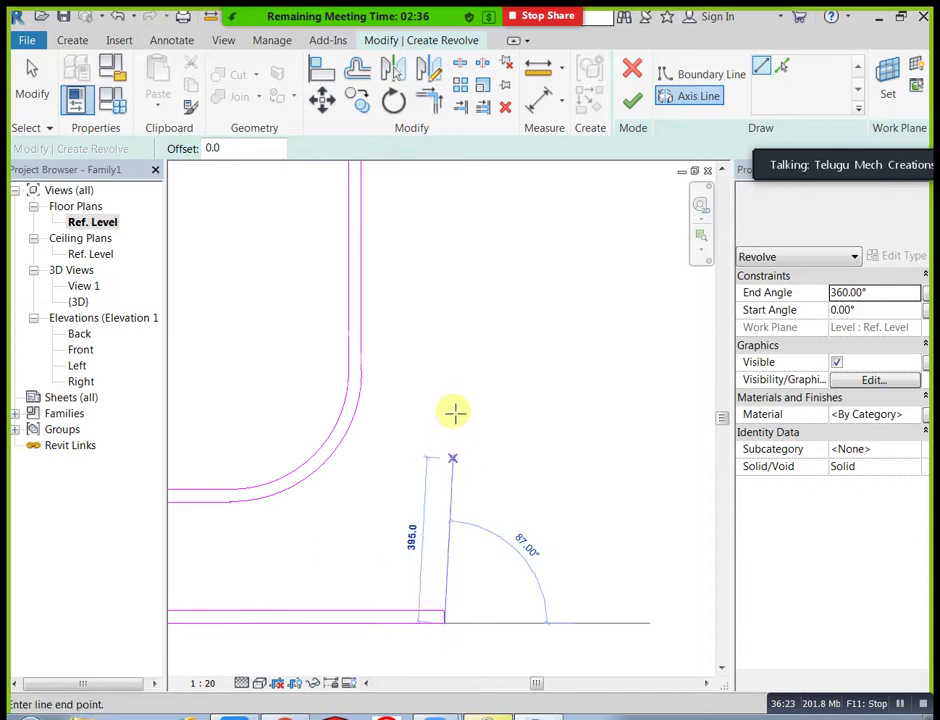
left_click(444, 343)
scroll(565, 345, "down", 3)
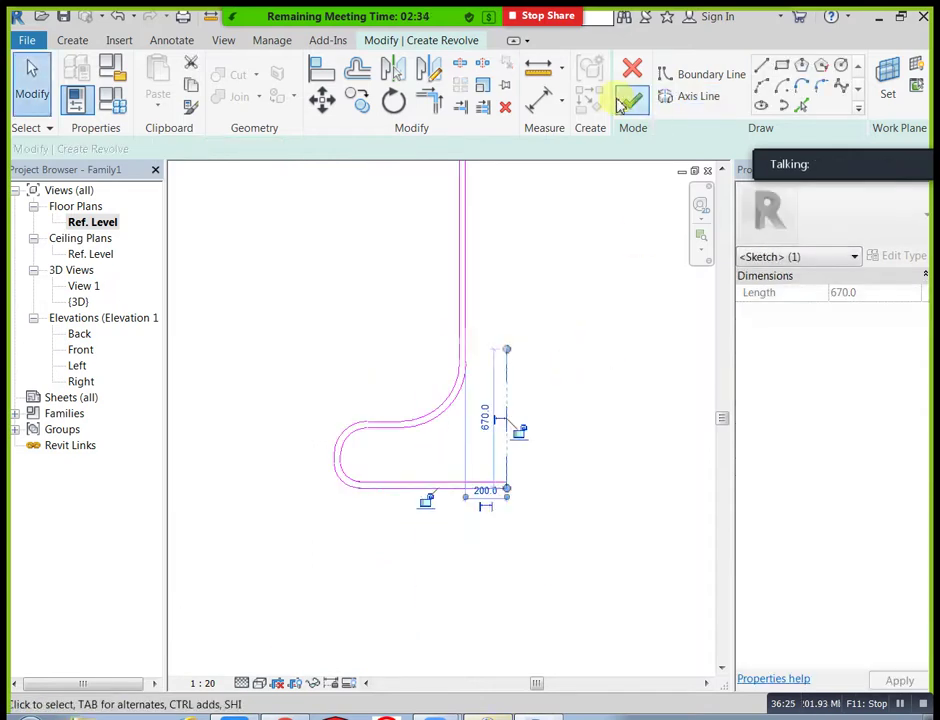
left_click(632, 100)
left_click(583, 361)
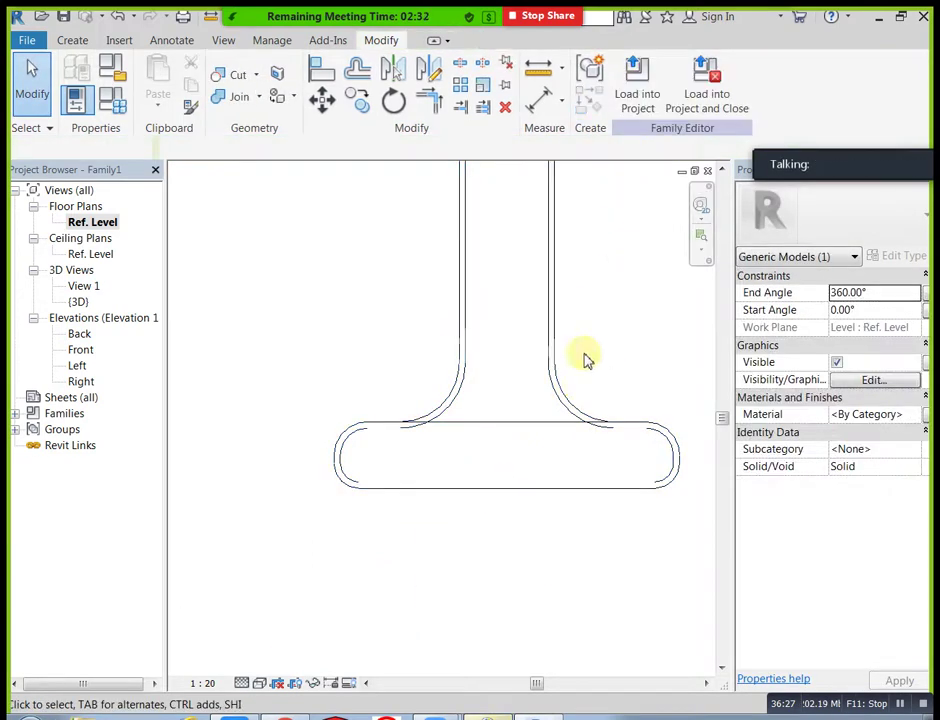
scroll(583, 218, "down", 4)
scroll(478, 457, "down", 2)
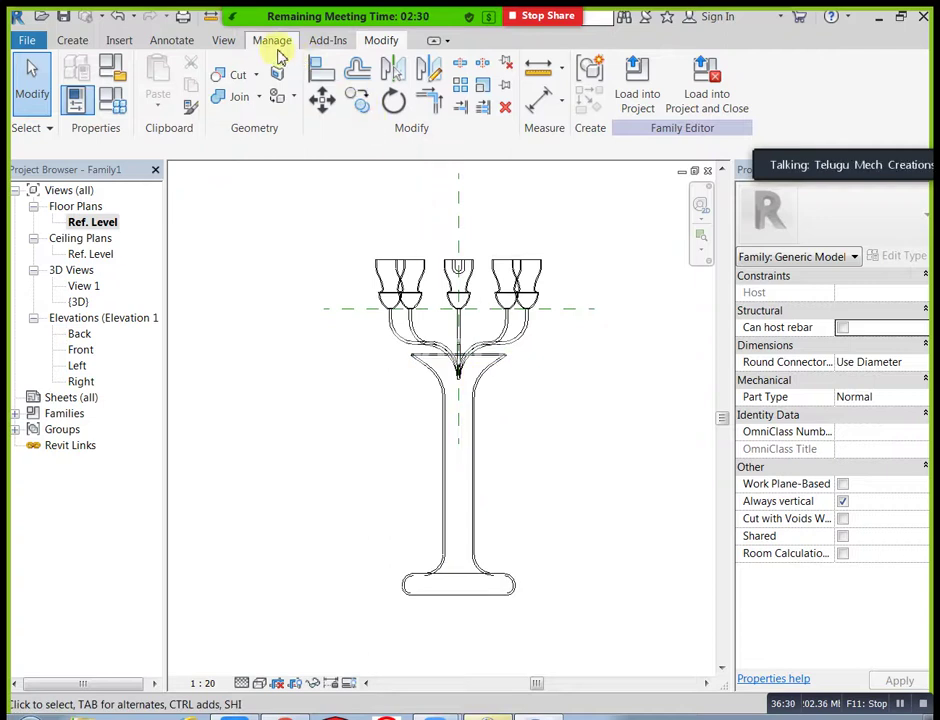
- Open the default 3D view and examine the stem, base, arms and cups from several angles
left_click(224, 41)
left_click(166, 95)
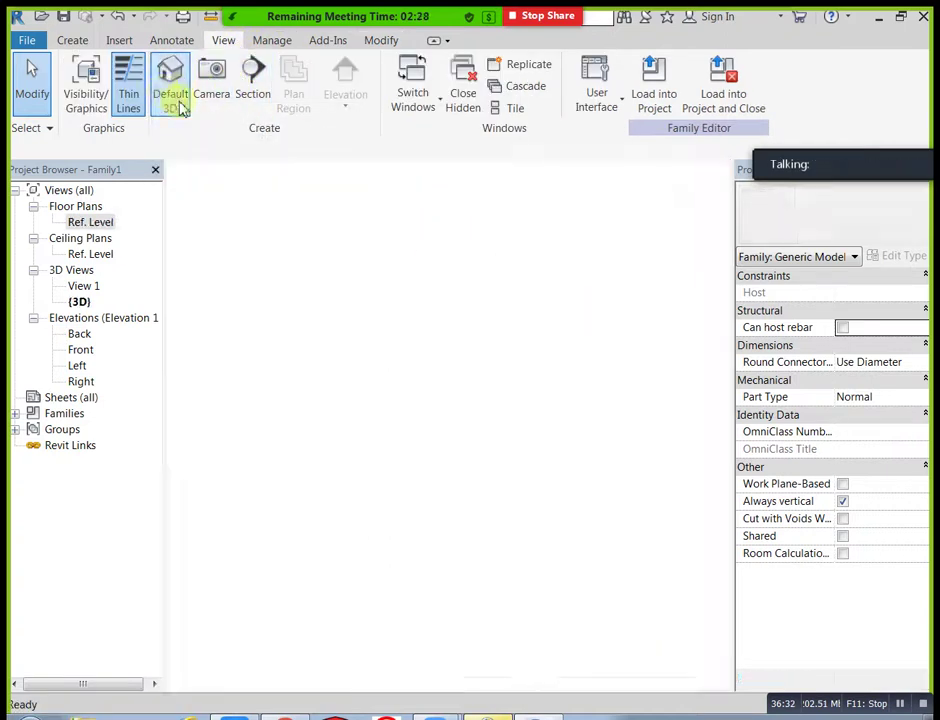
middle_click_drag(510, 298, 566, 366, "shift")
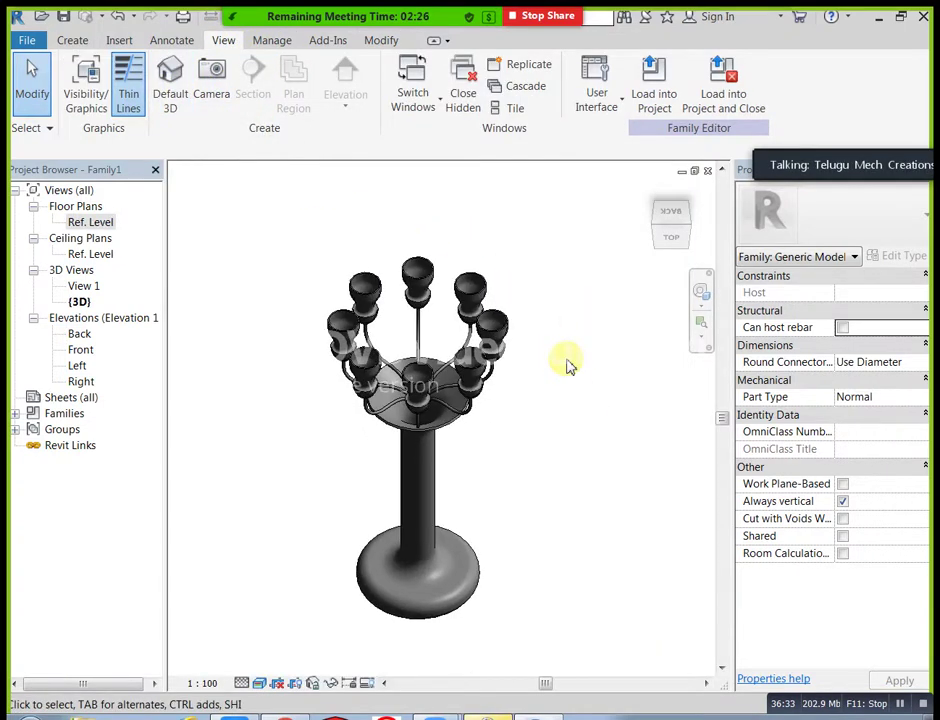
middle_click_drag(516, 449, 540, 437, "shift")
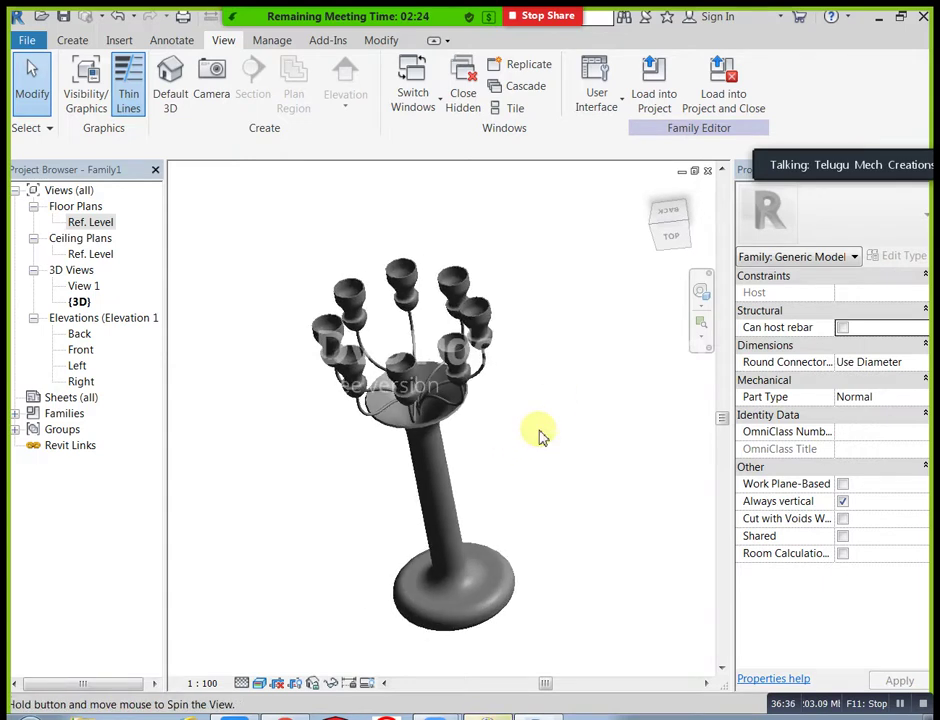
left_click(657, 230)
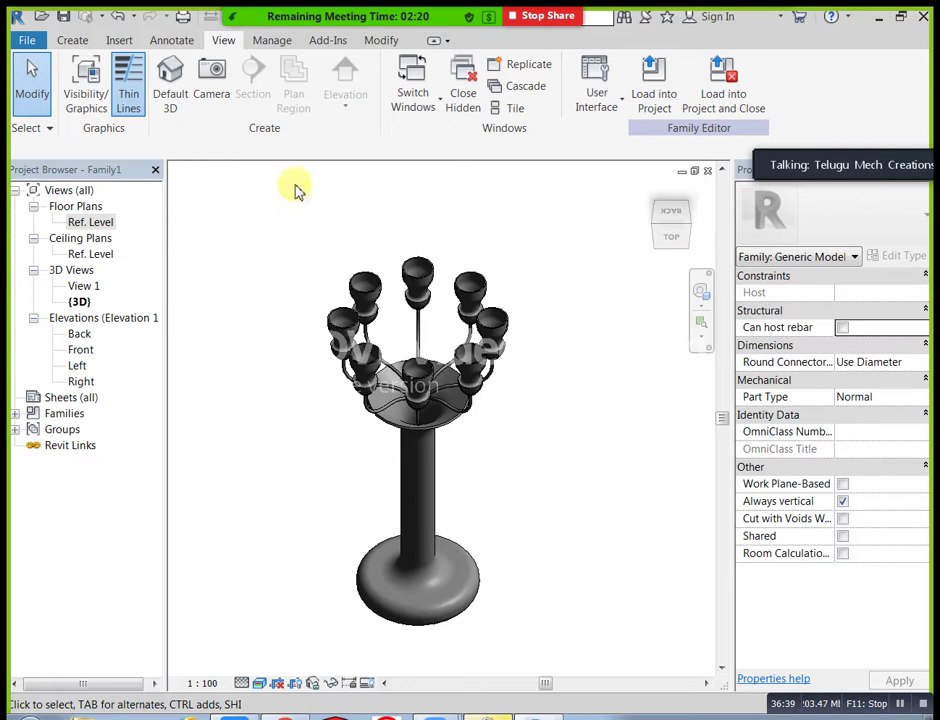
left_click(376, 42)
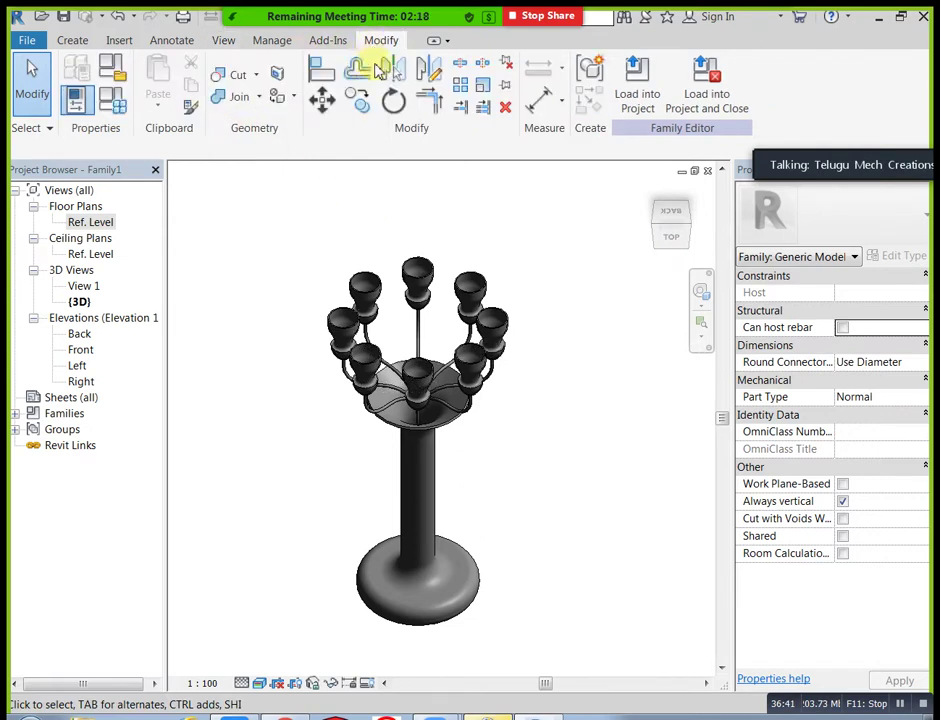
left_click(293, 98)
left_click(298, 126)
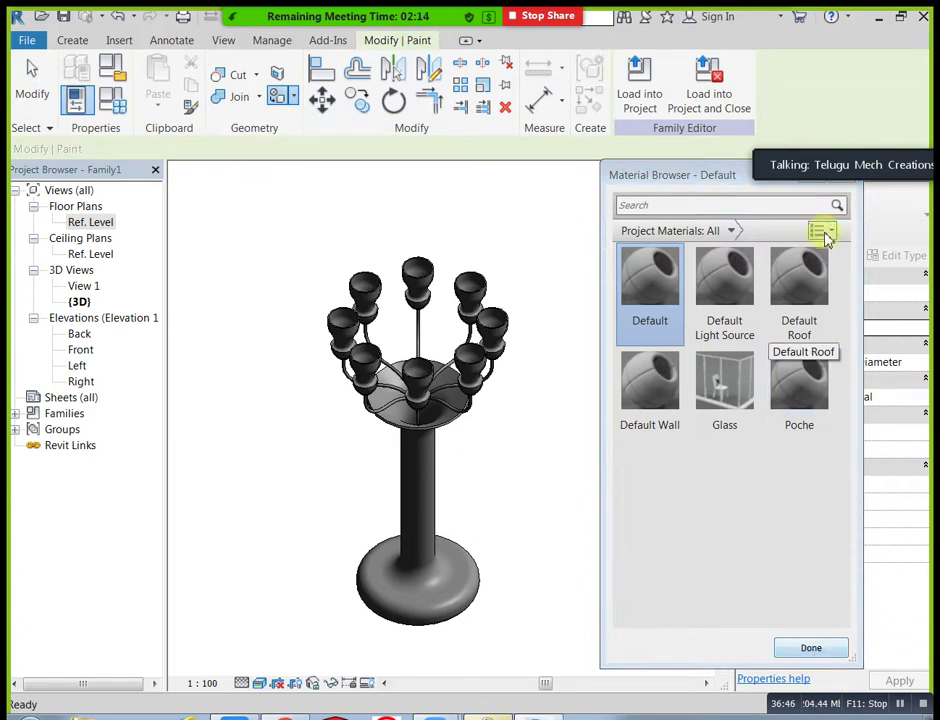
left_click(809, 651)
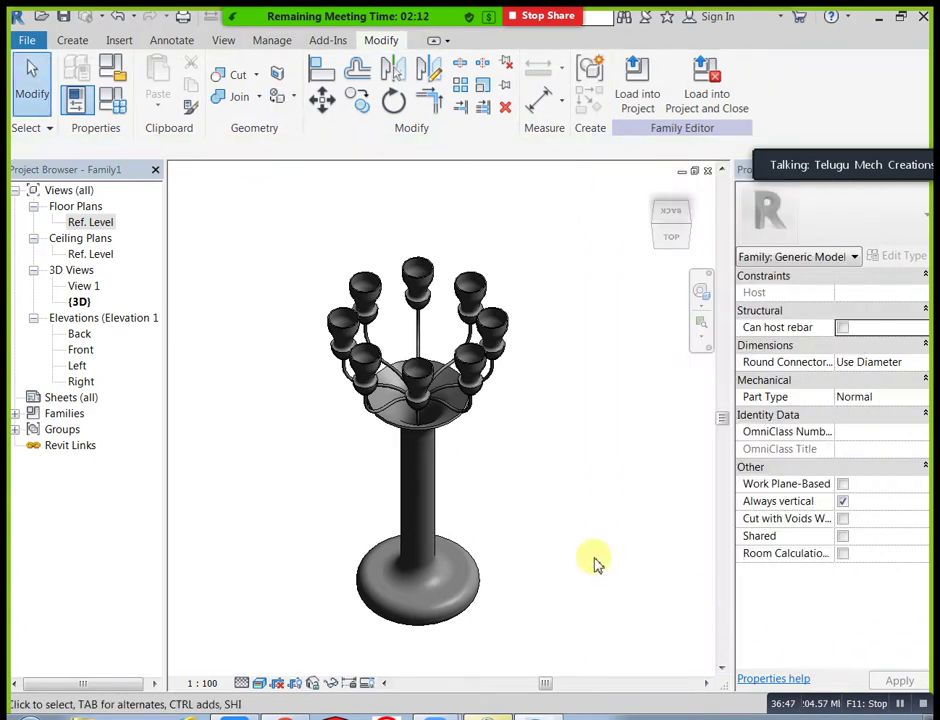
- Open the project's material settings and create a new material
left_click(257, 45)
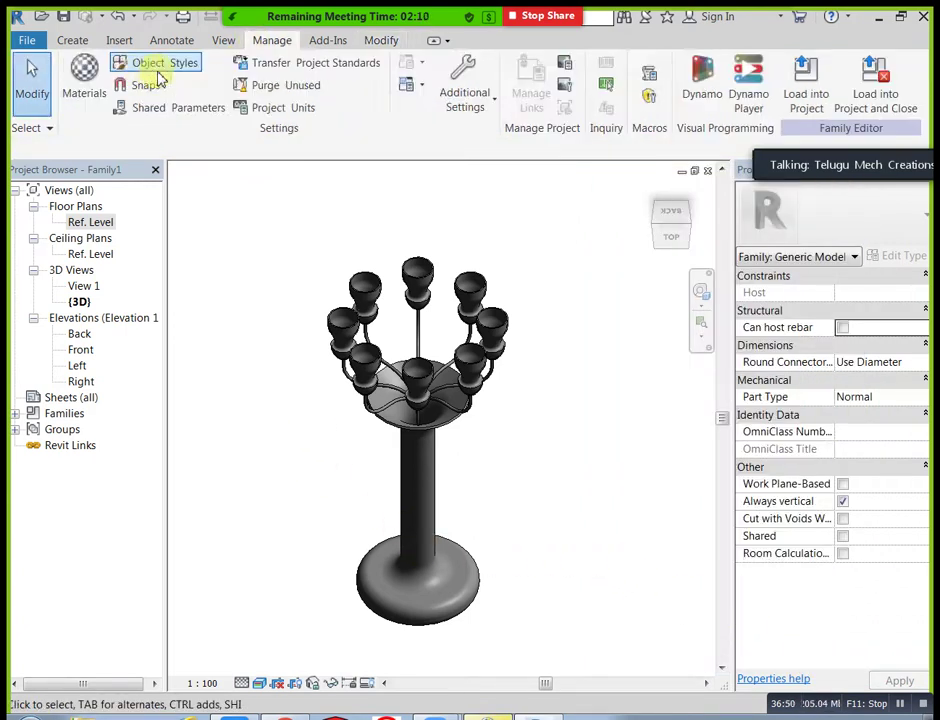
left_click(92, 84)
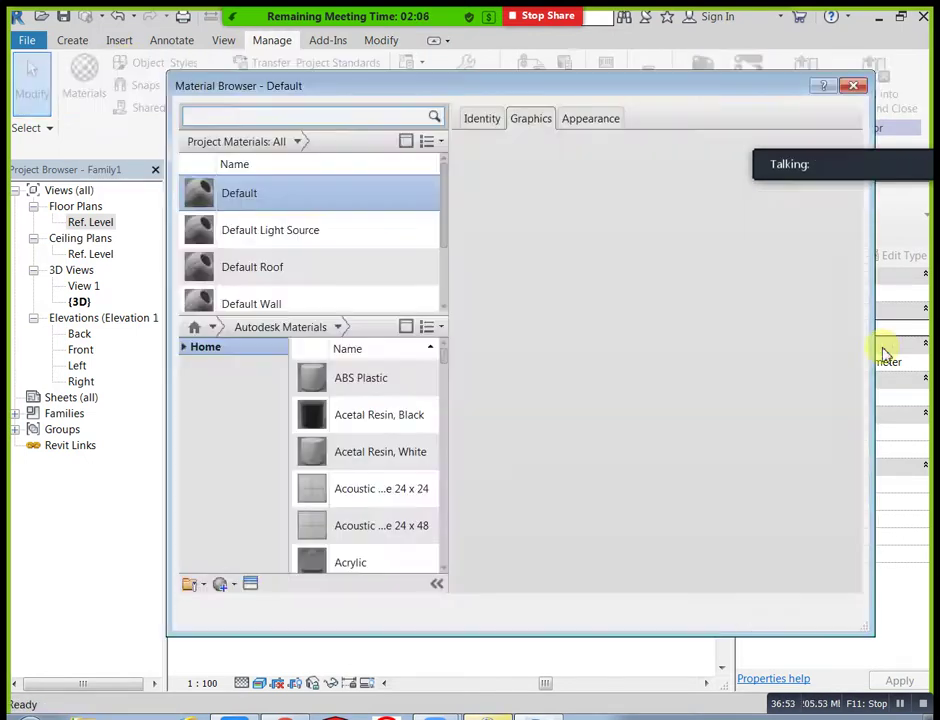
left_click(230, 587)
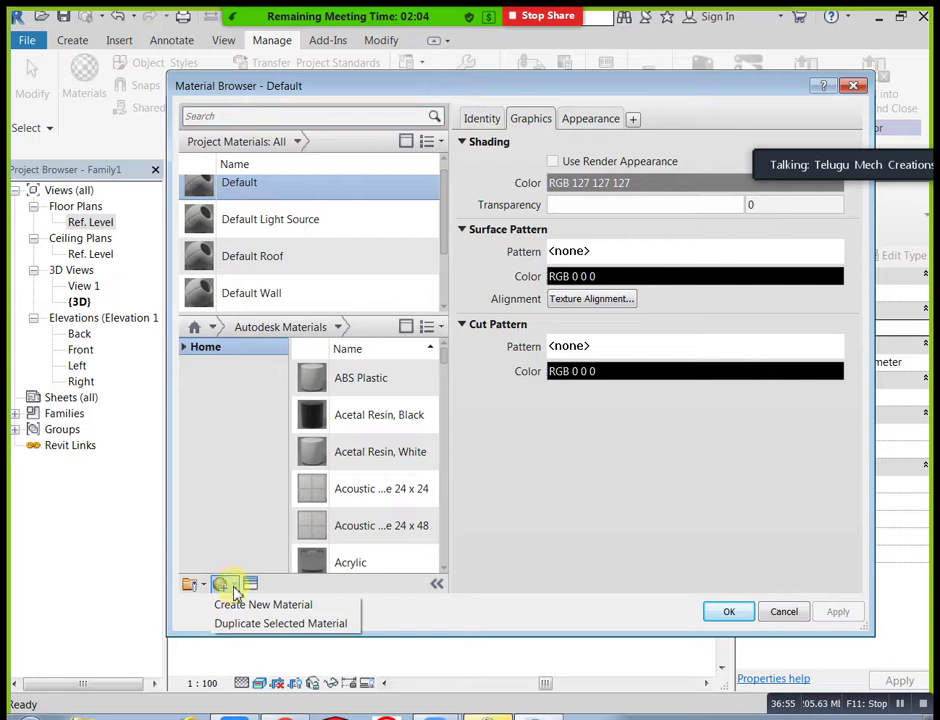
left_click(241, 603)
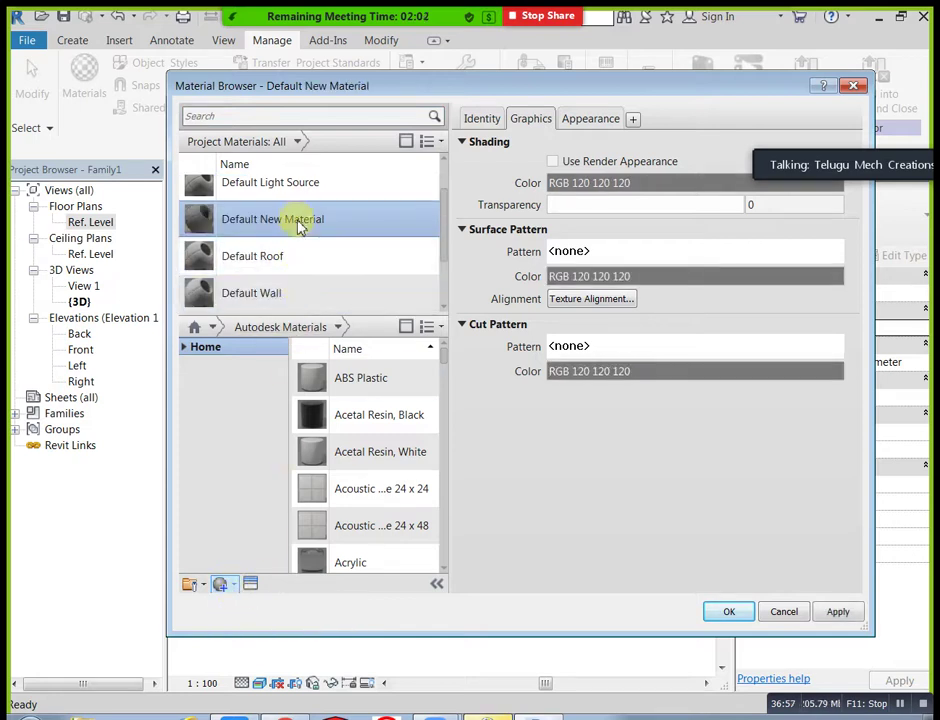
- Rename the newly created material as "plastic"
right_click(298, 220)
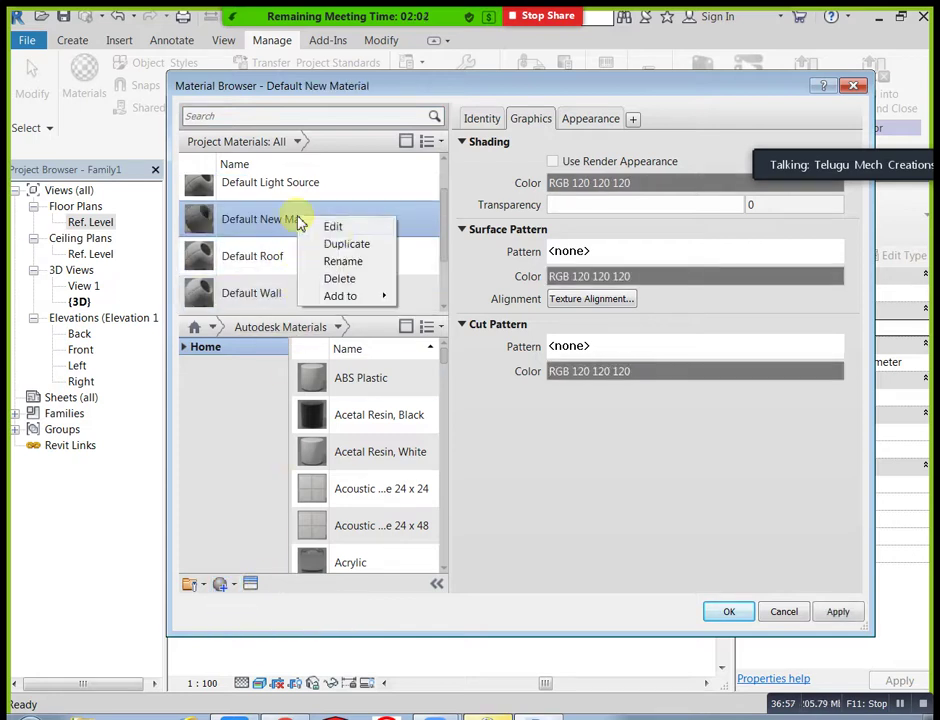
left_click(343, 261)
key("BackSpace")
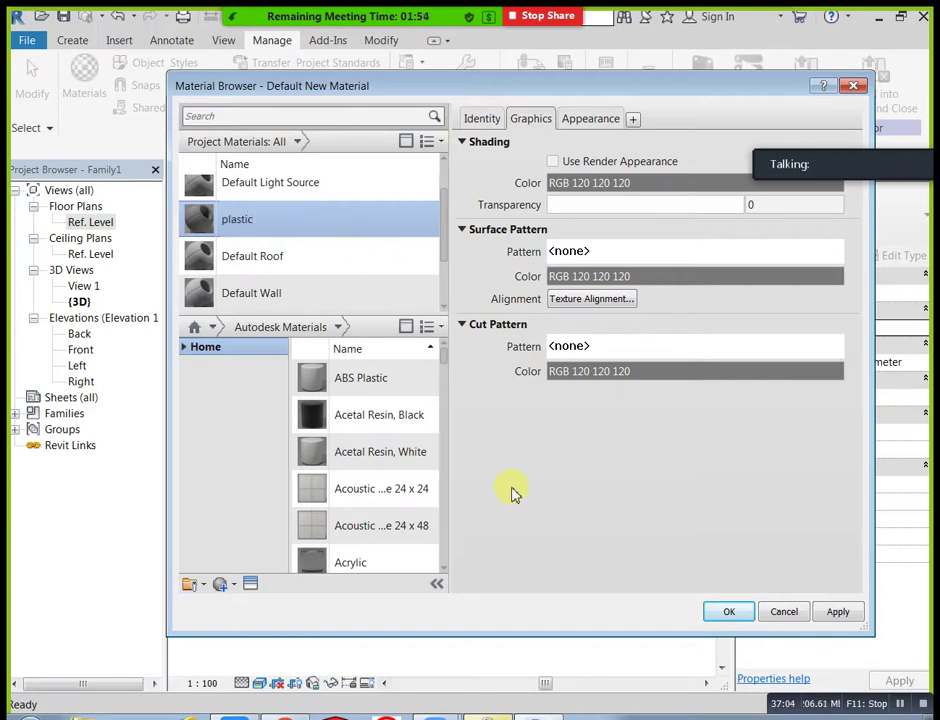
key("Return")
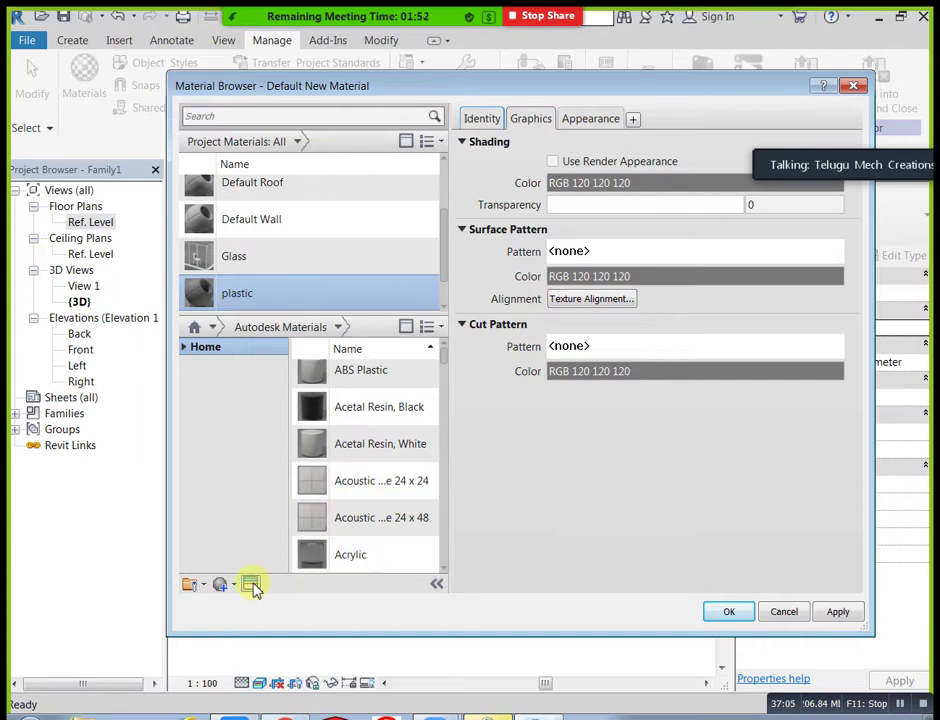
- Search the asset library for "plastic" and list the Plastic category of the Appearance Library
left_click(251, 585)
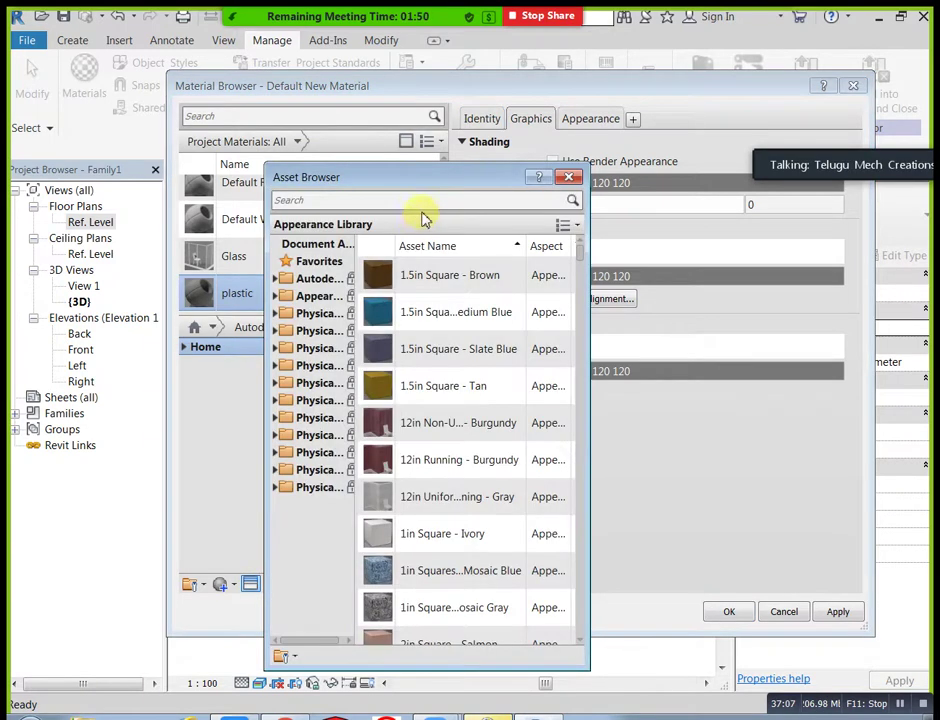
left_click(428, 202)
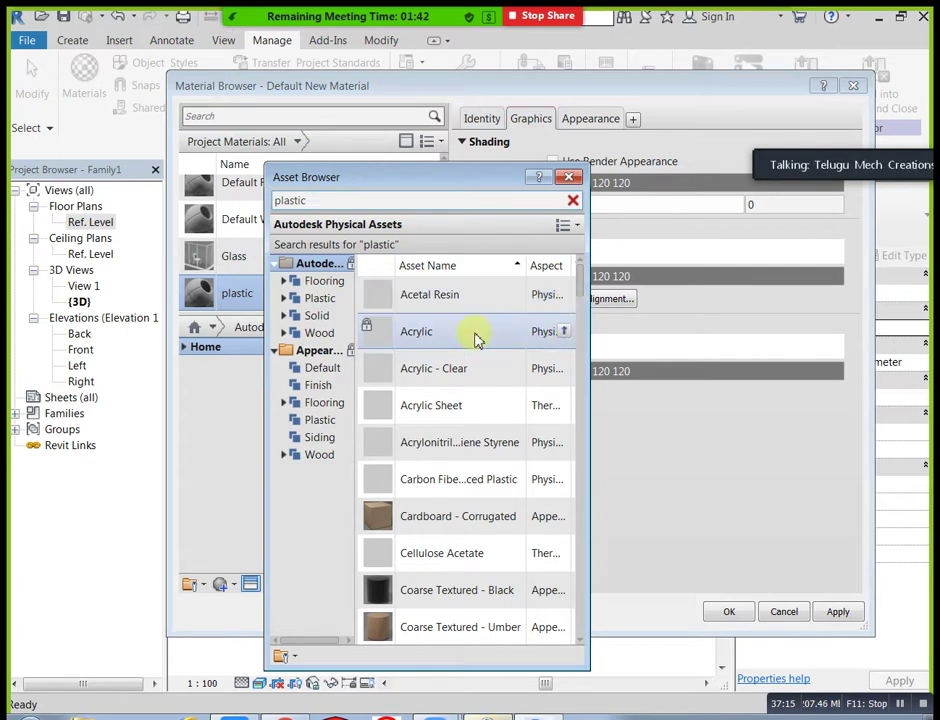
left_click(330, 370)
left_click(328, 387)
left_click(330, 403)
left_click(326, 420)
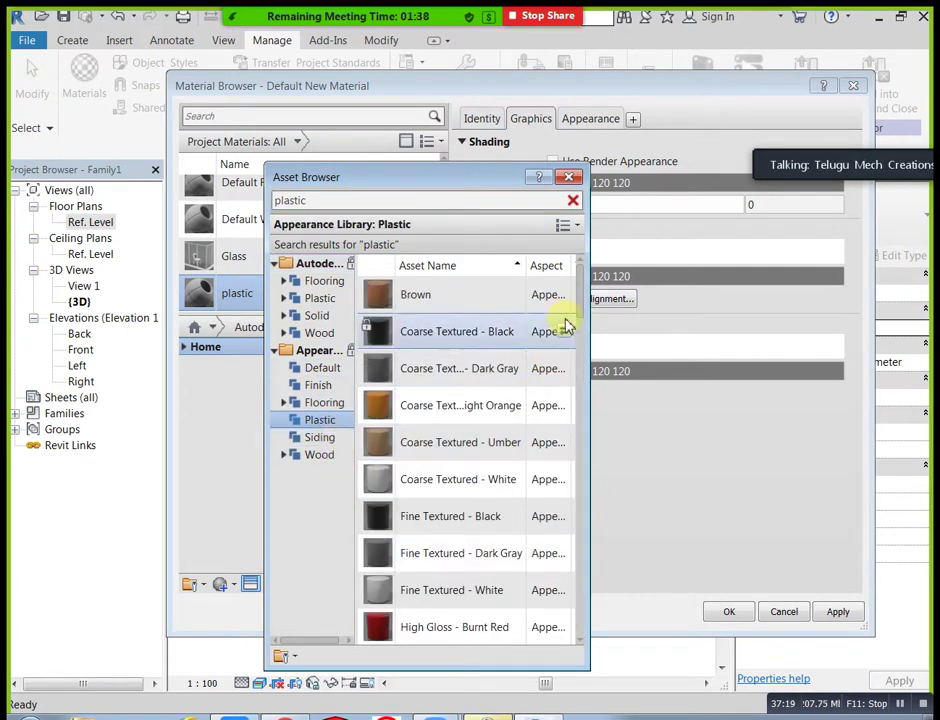
- Try the High Gloss - Burnt Red appearance on the plastic material, replace it with Latex, and save the material
scroll(580, 315, "down", 2)
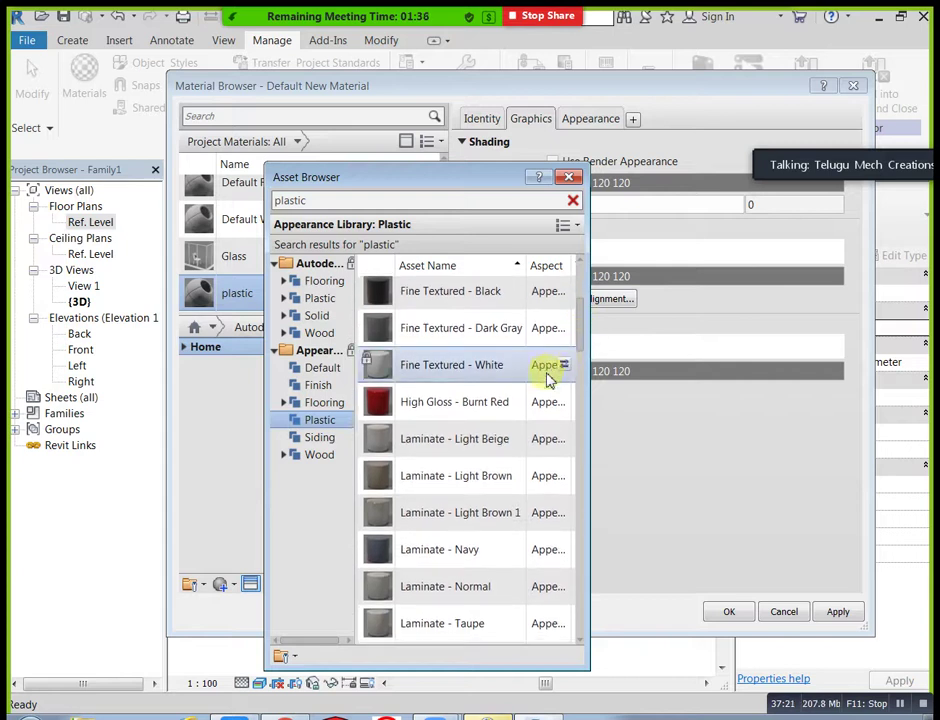
left_click(563, 402)
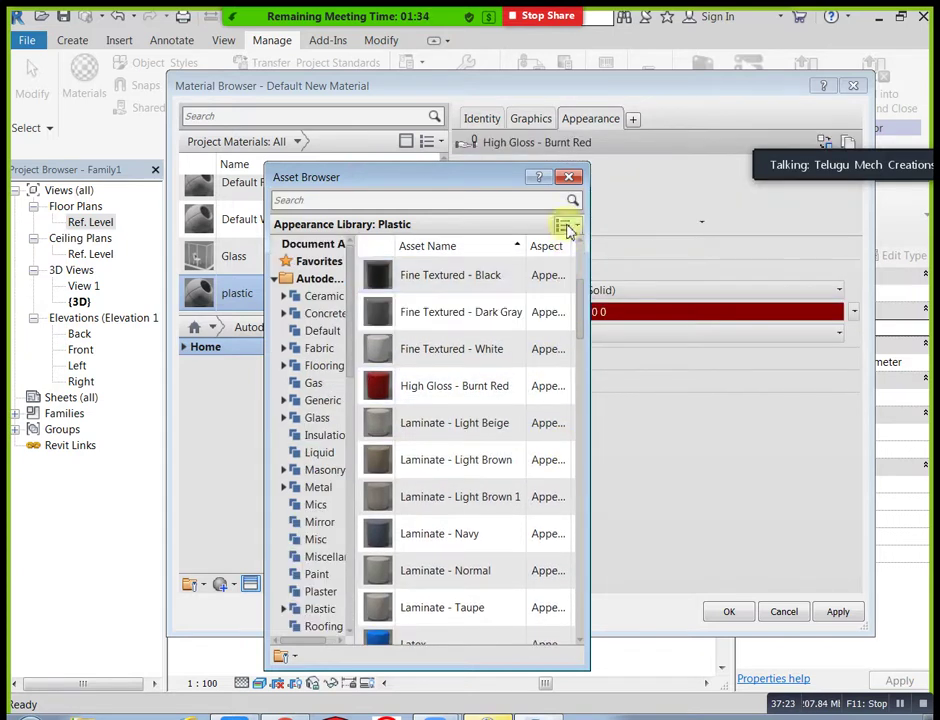
left_click(560, 632)
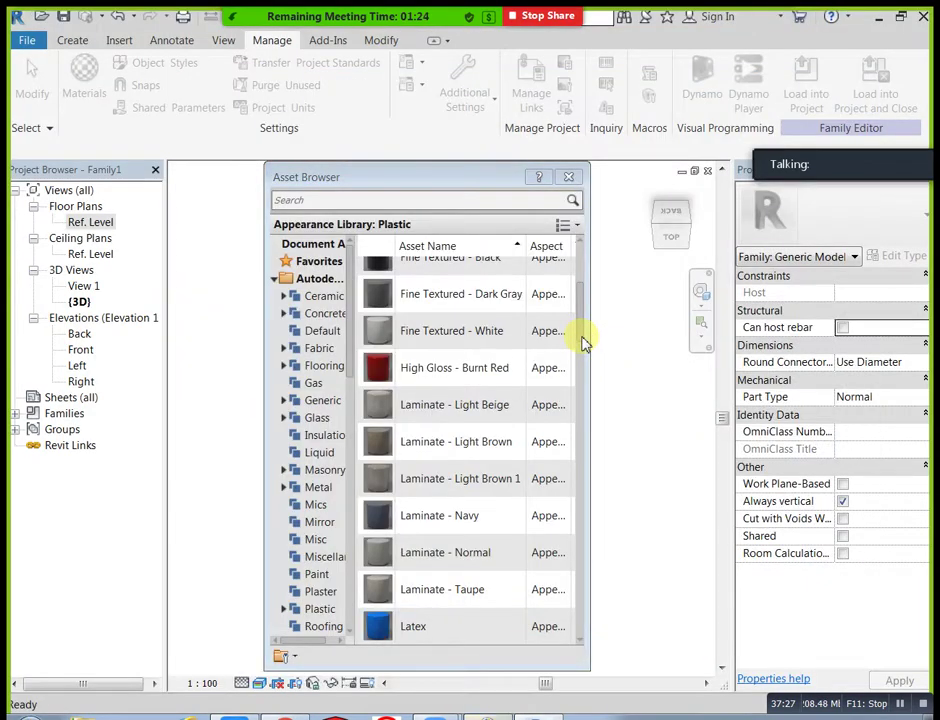
scroll(581, 382, "down", 3)
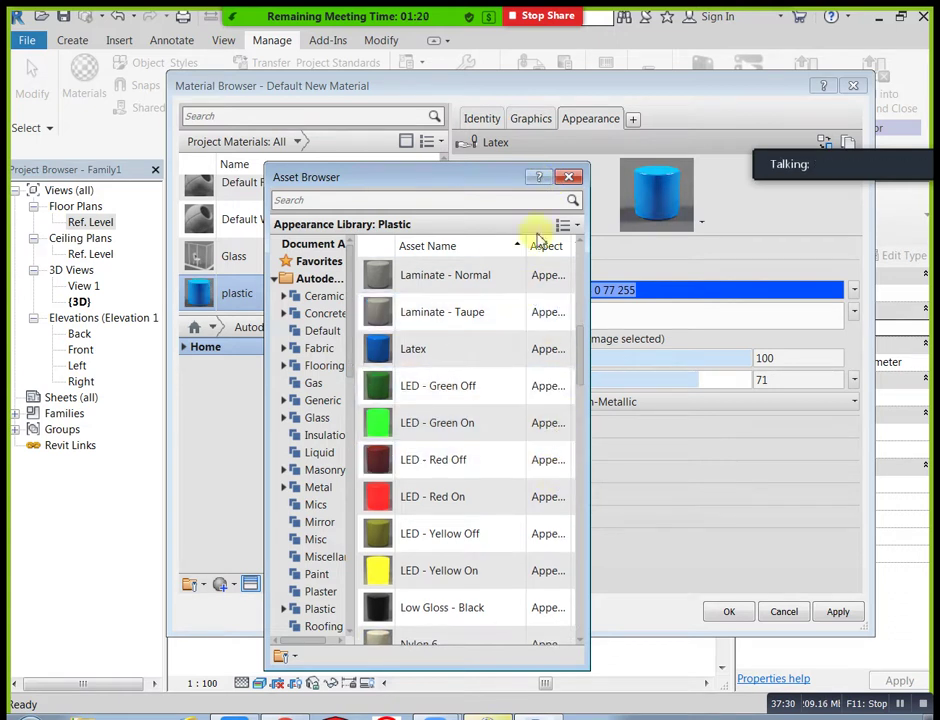
left_click(568, 180)
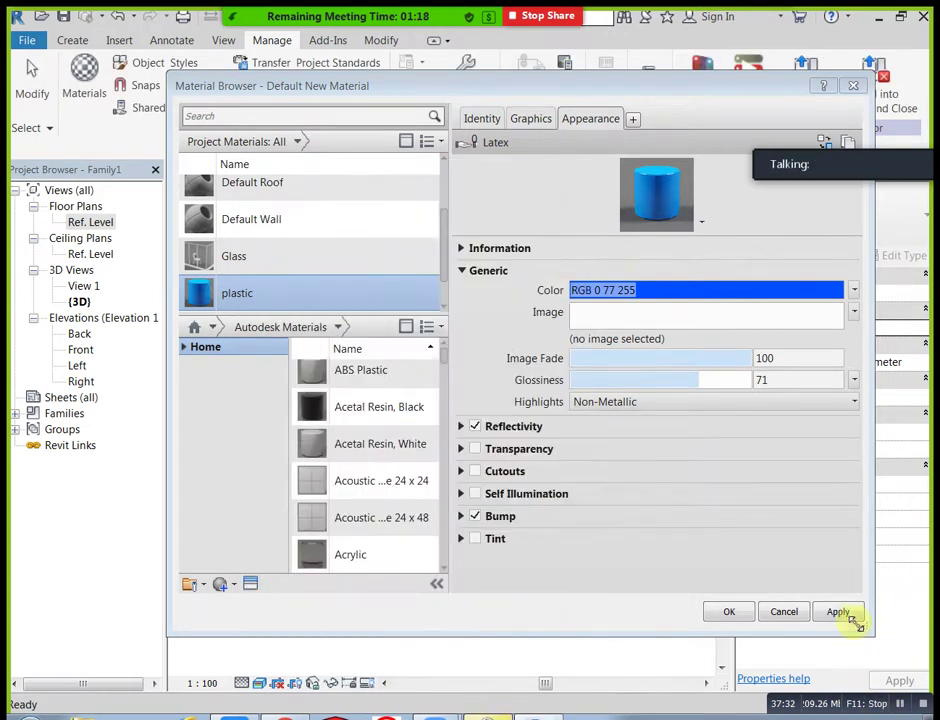
left_click(845, 612)
left_click(748, 612)
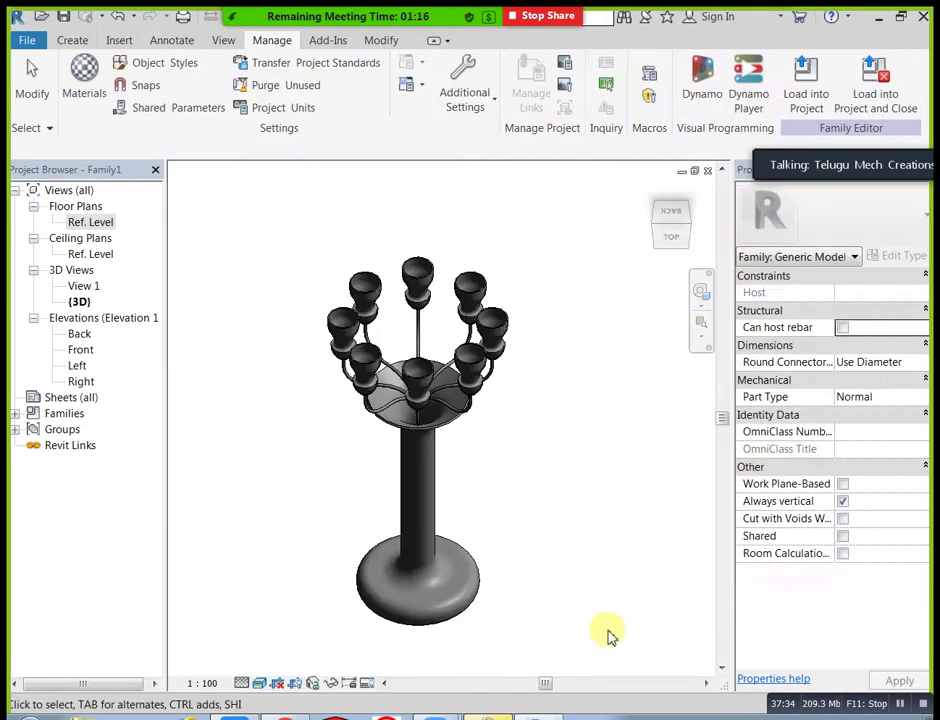
- Reopen the project's material settings and create another new material
left_click(84, 75)
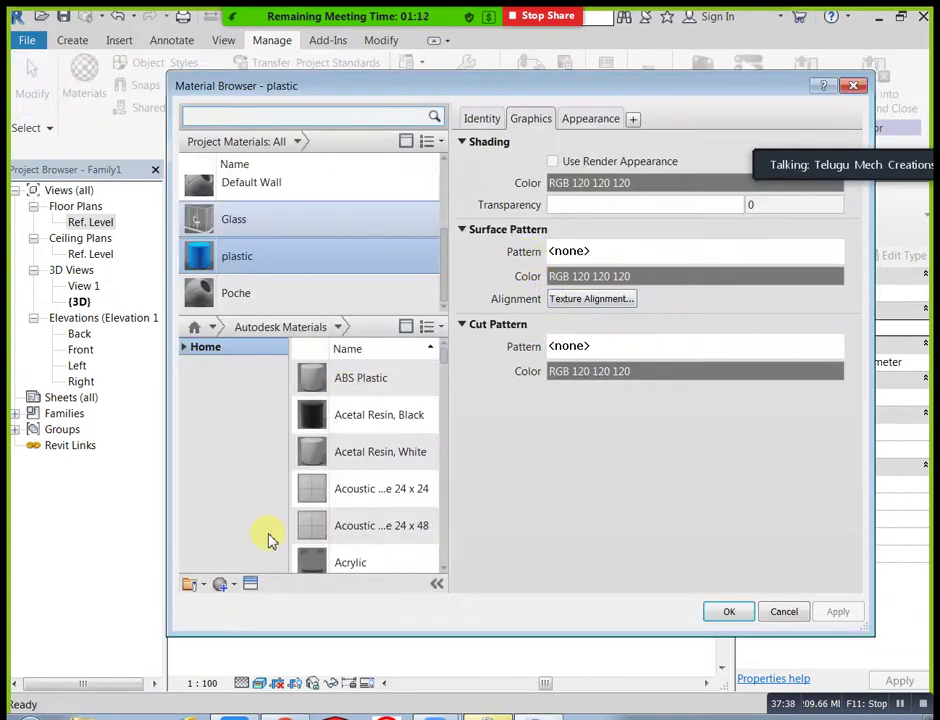
left_click(233, 588)
left_click(237, 602)
- Try to rename the second new material as "glass"
right_click(292, 236)
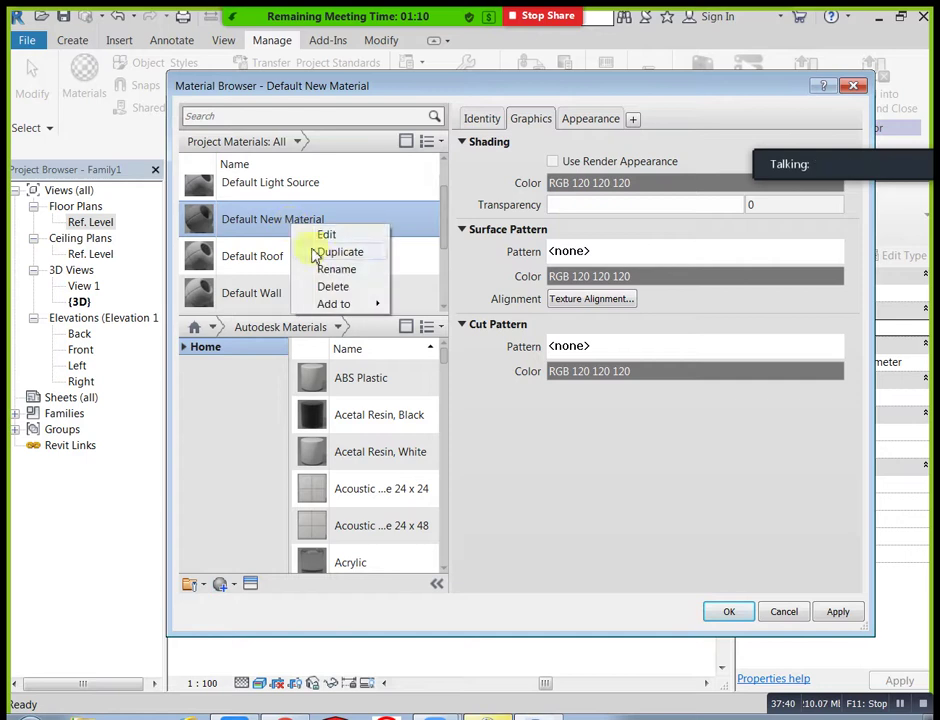
left_click(330, 269)
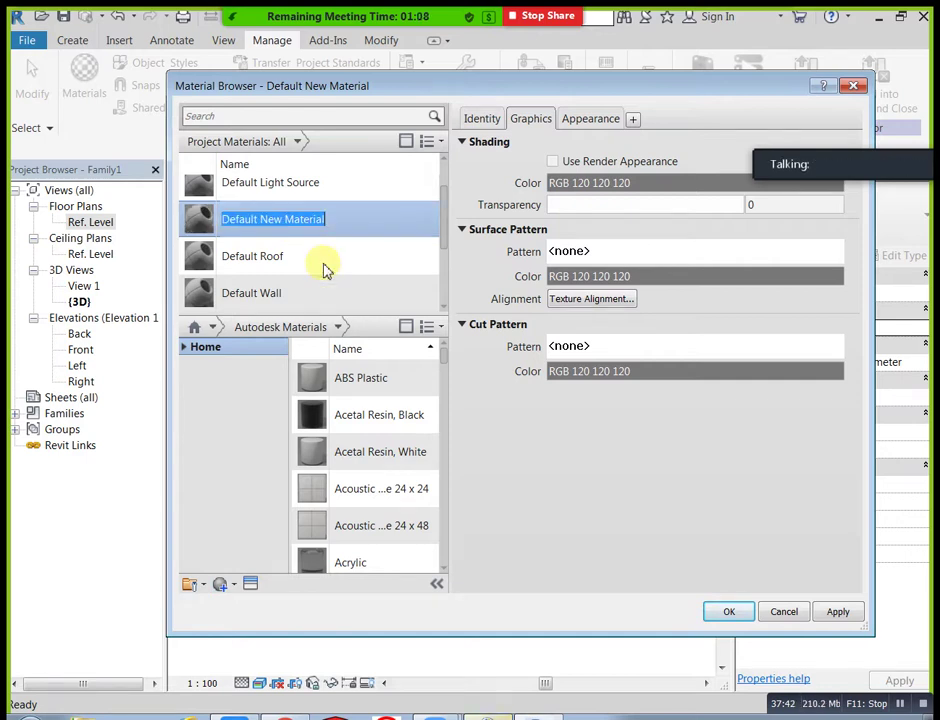
key("BackSpace")
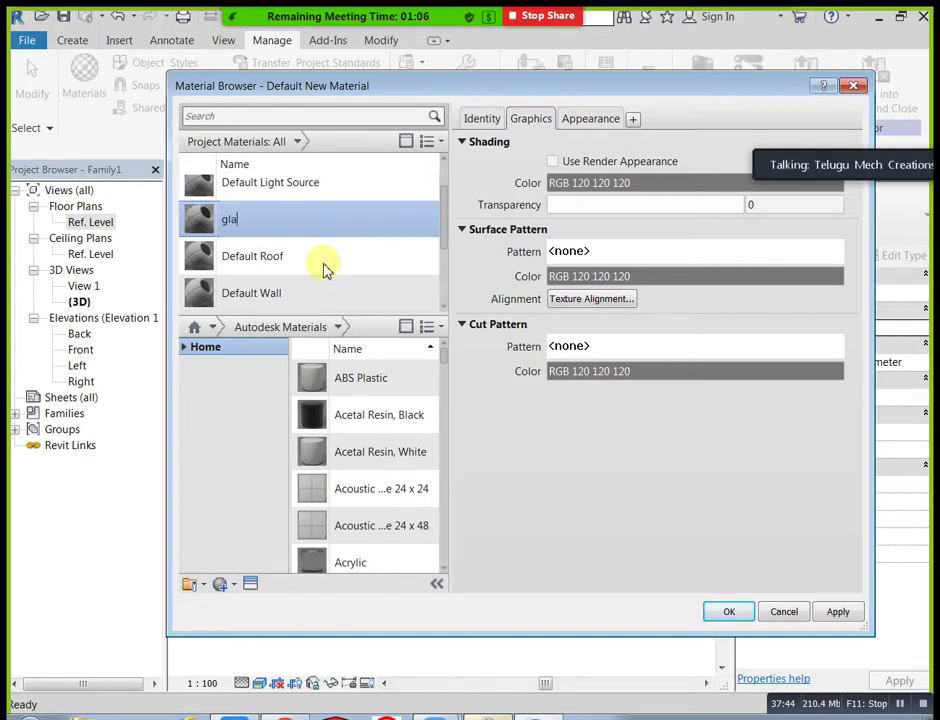
type("glass")
key("Return")
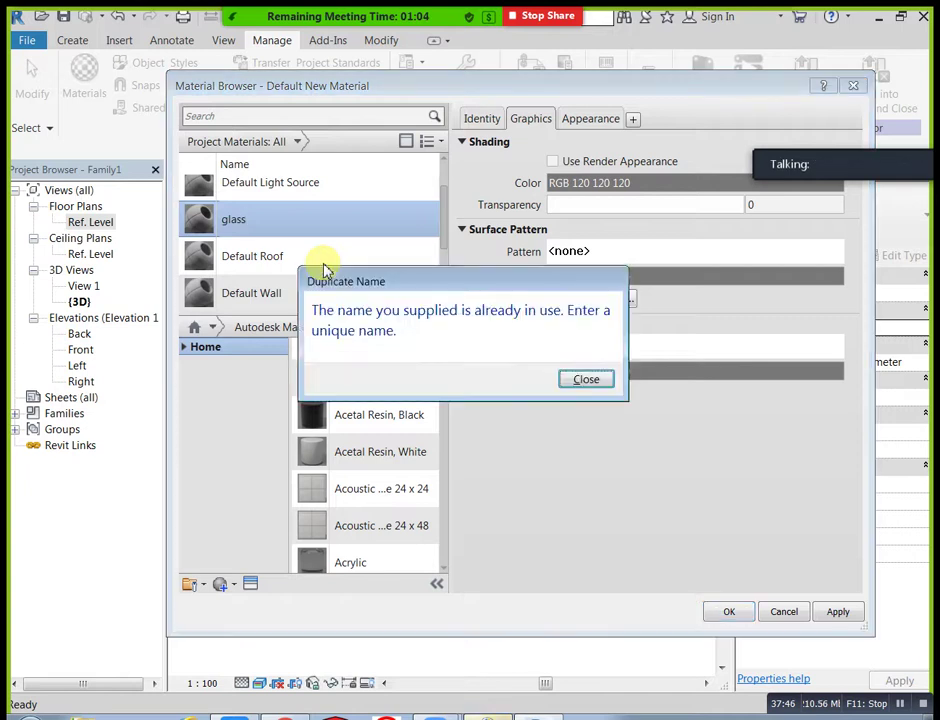
left_click(573, 379)
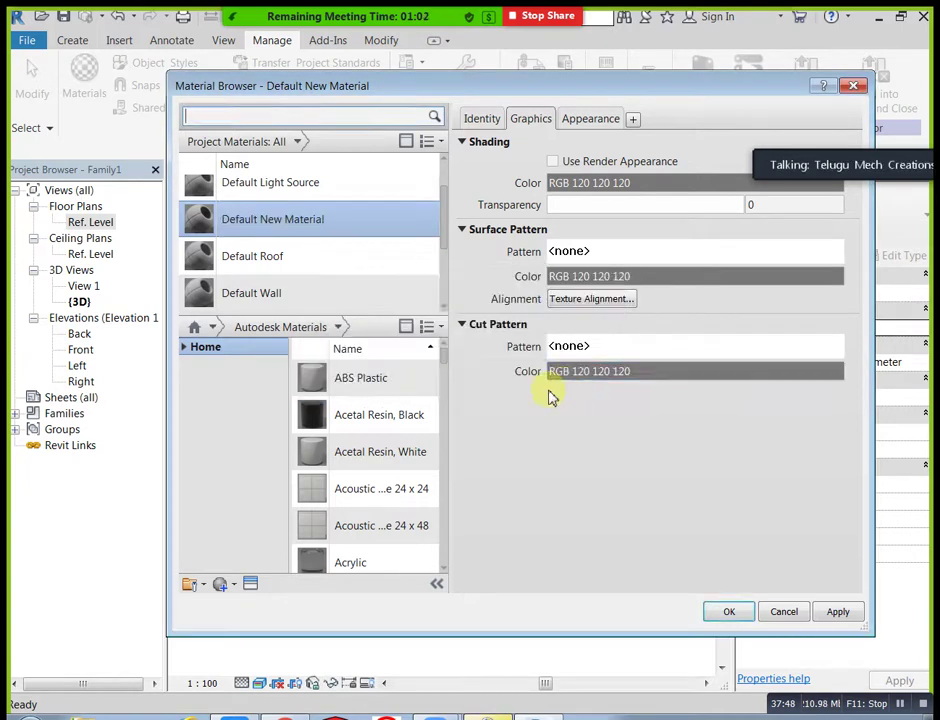
- Search the appearance assets for "glass", assign the Glass asset to Default New Material, and apply it
left_click(231, 586)
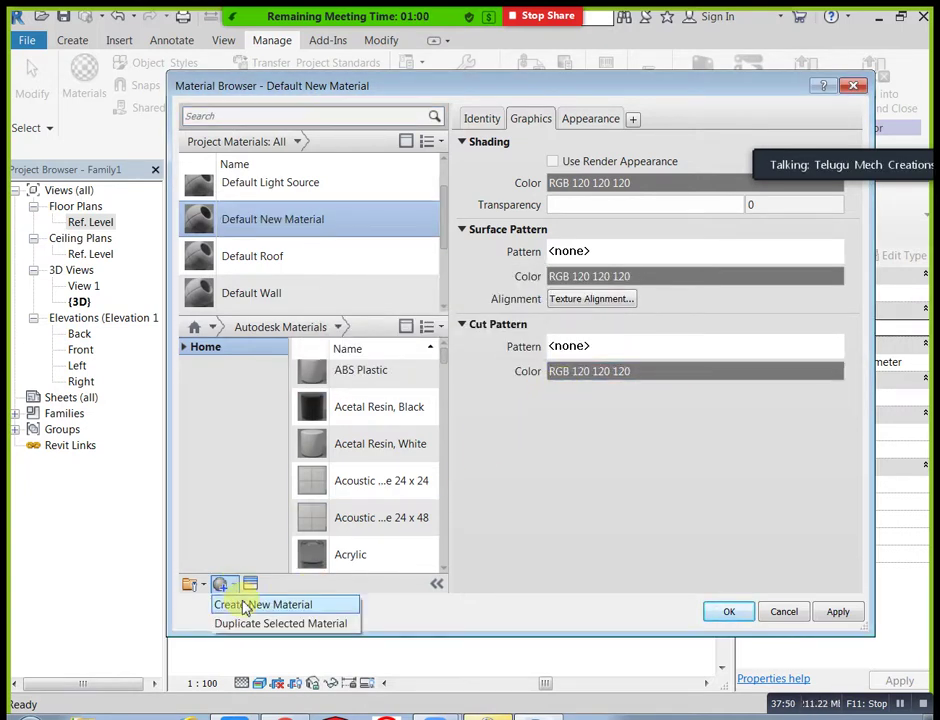
left_click(252, 587)
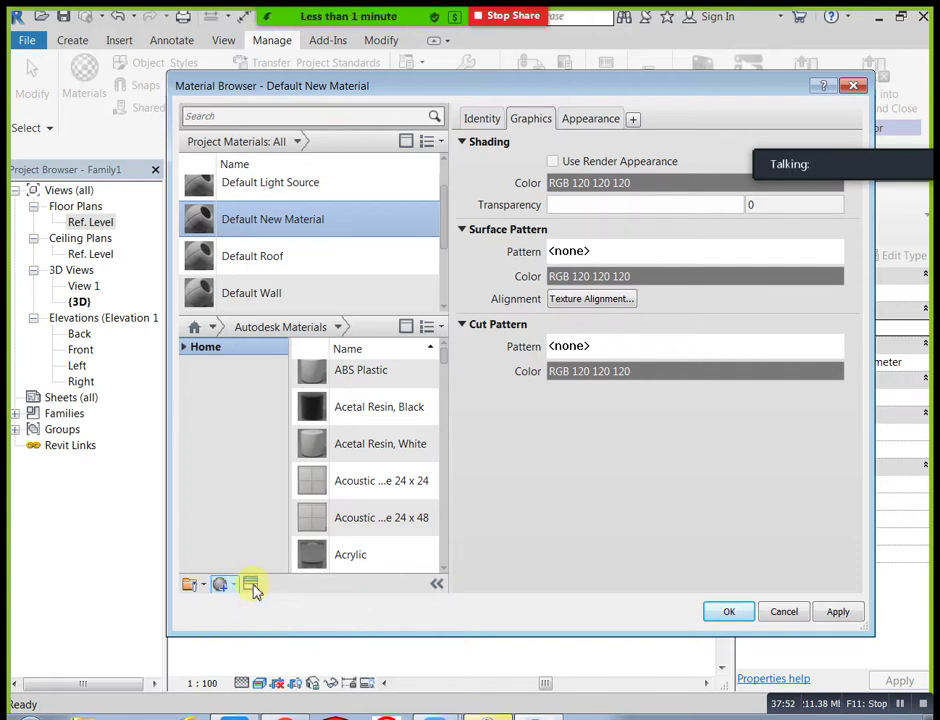
left_click(251, 586)
left_click(433, 199)
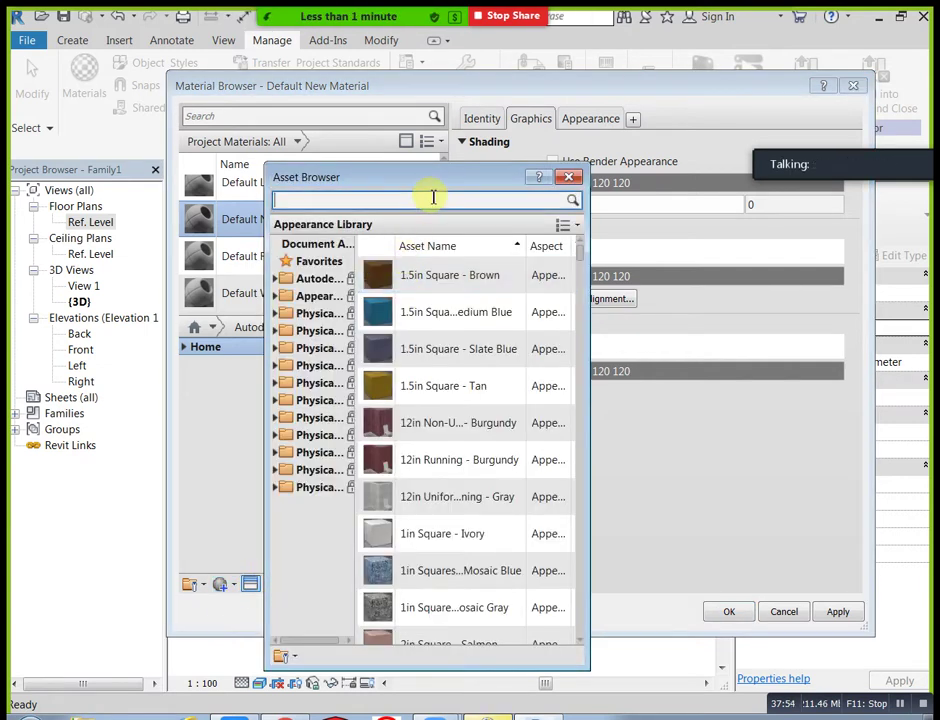
type("glass")
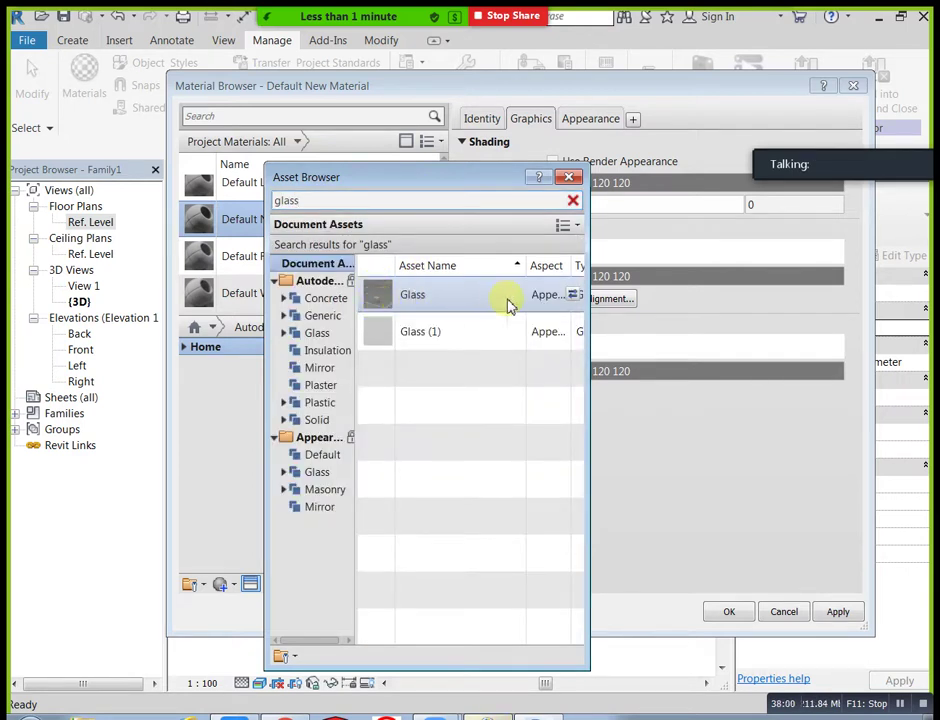
left_click(573, 298)
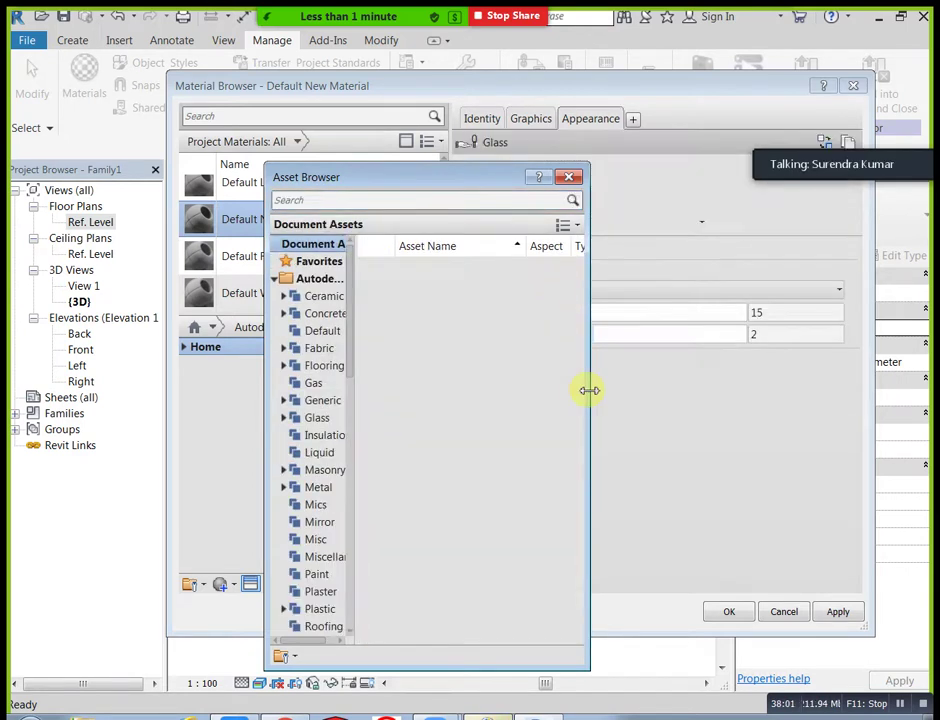
left_click(569, 178)
left_click(838, 612)
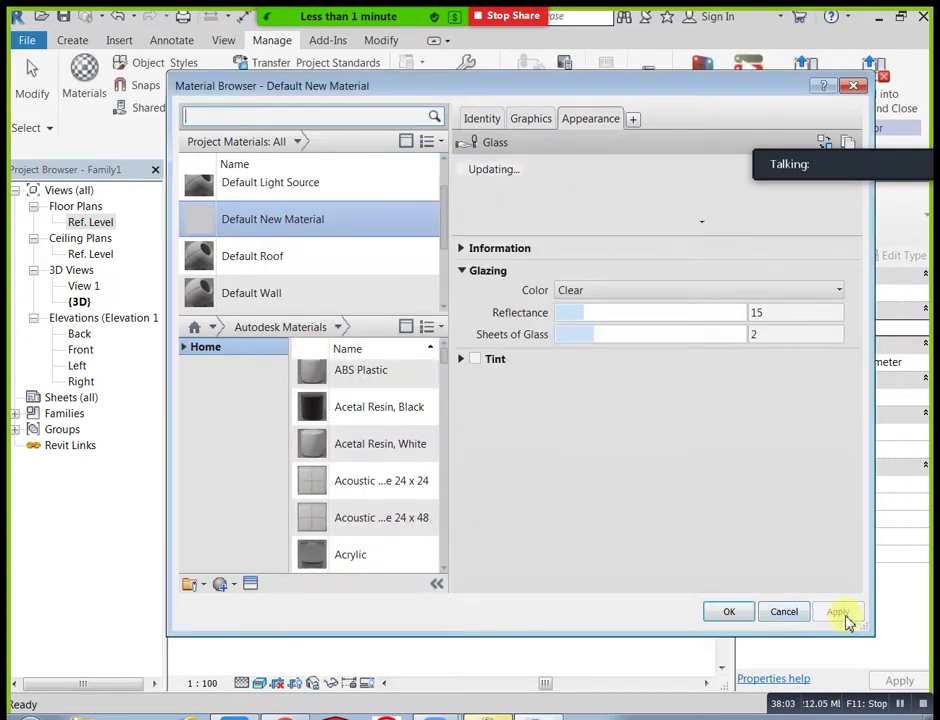
- Make Default New Material's shading use its render appearance and save the material settings
left_click(532, 120)
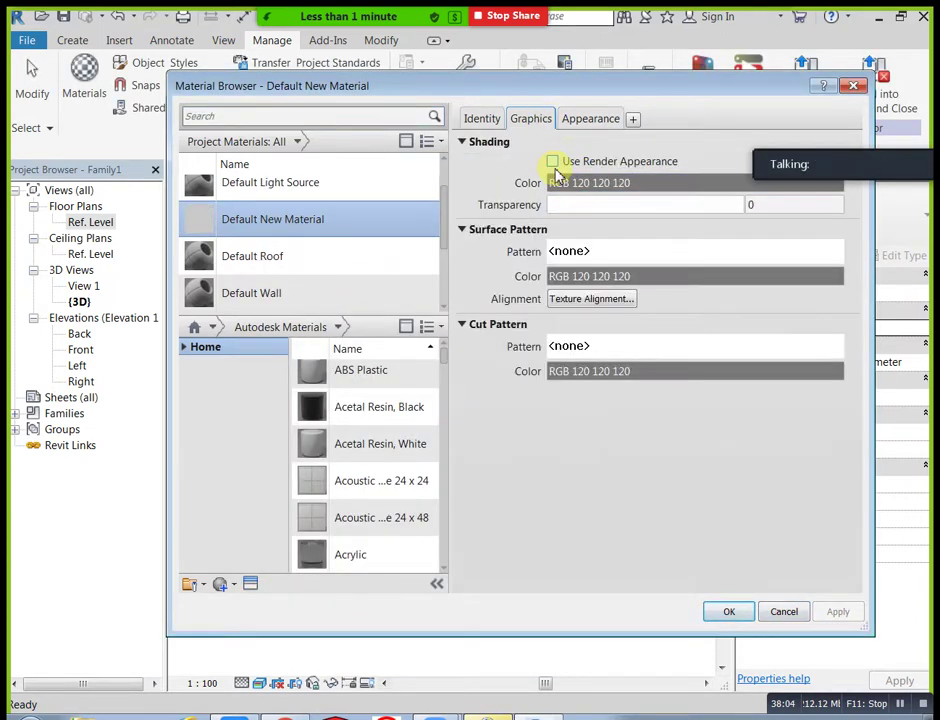
left_click(553, 161)
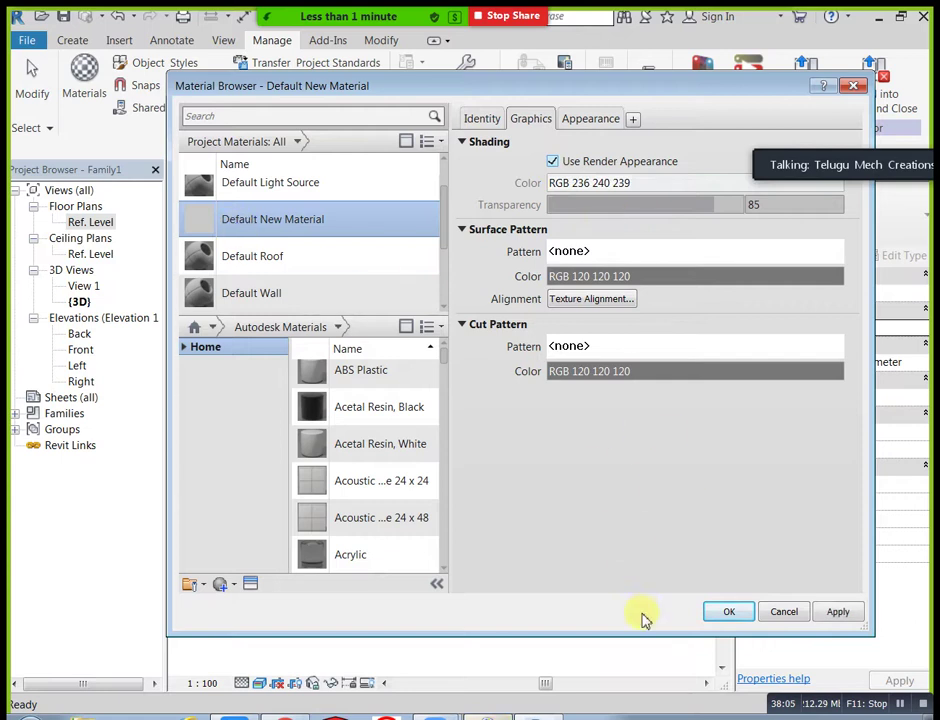
left_click(727, 616)
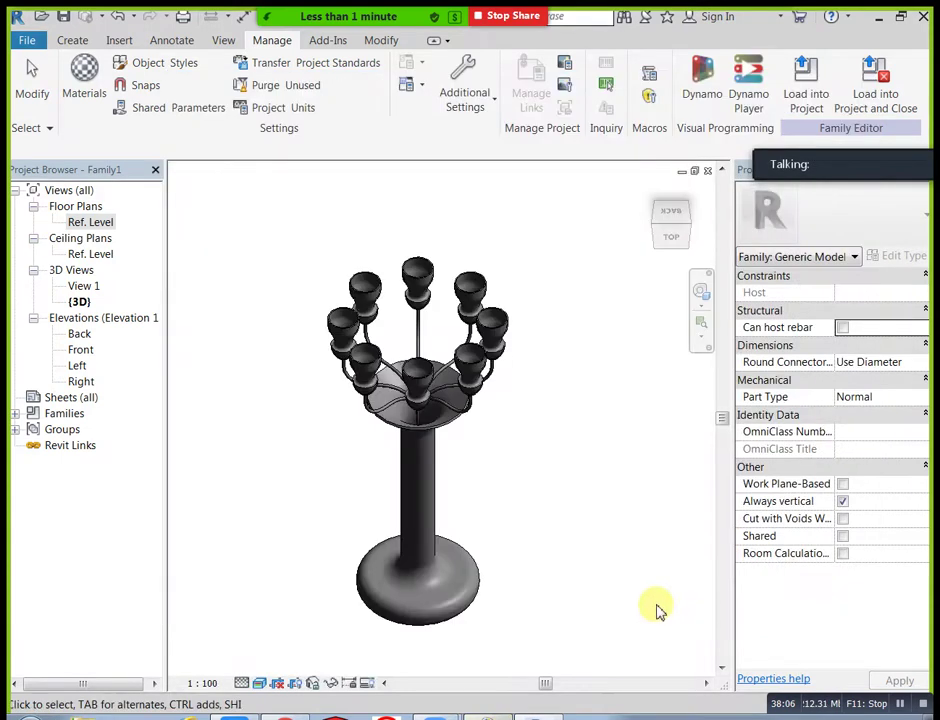
- Reopen the material settings and make the plastic material's shading use its render appearance
left_click(84, 88)
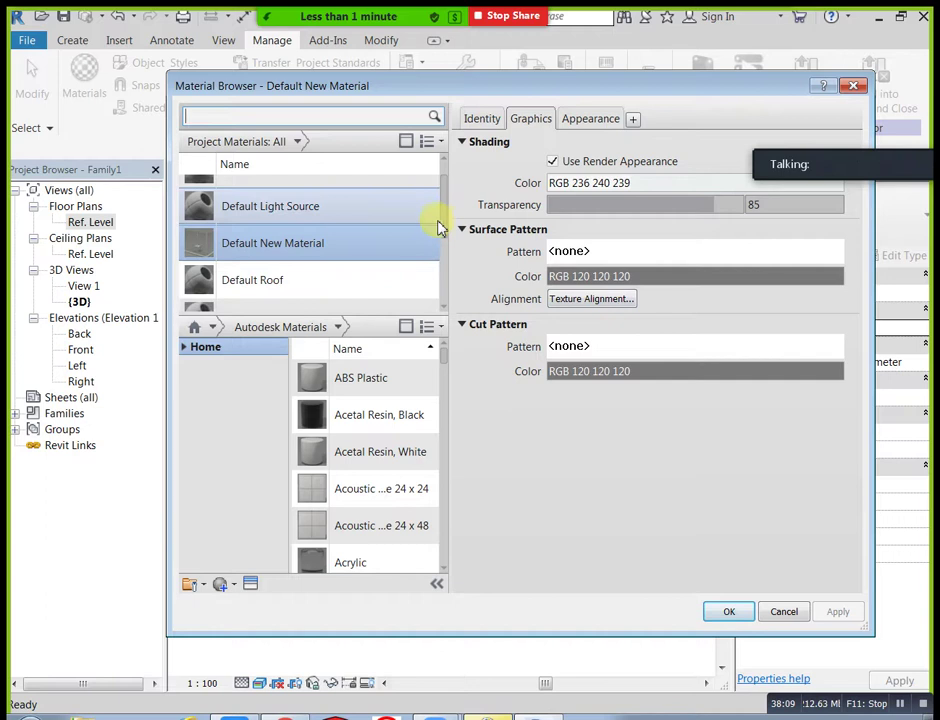
left_click_drag(446, 229, 447, 279)
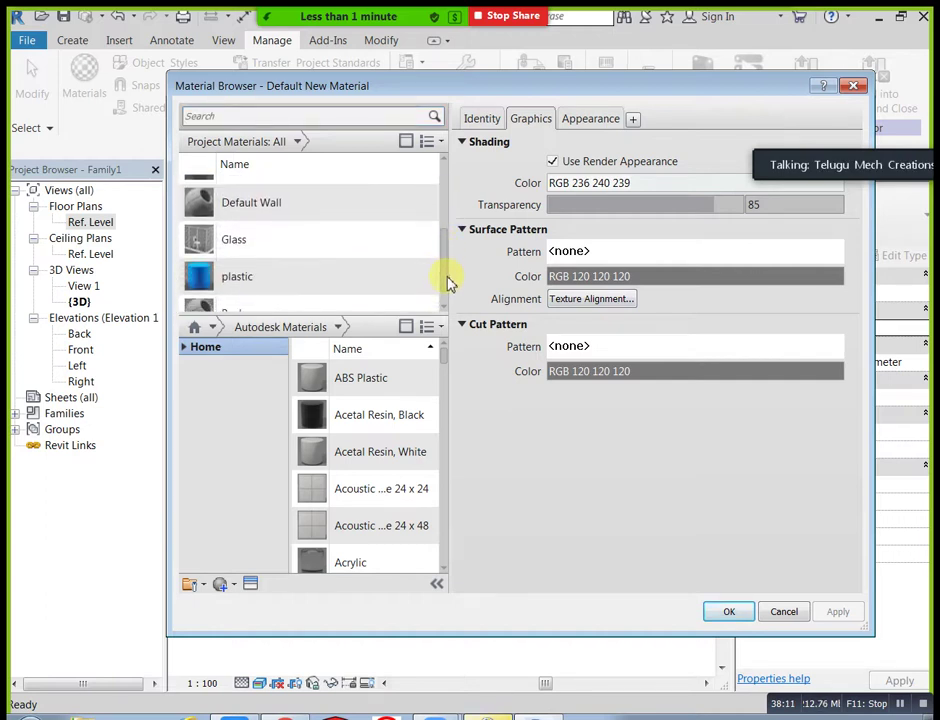
left_click(418, 285)
left_click(552, 161)
left_click(552, 161)
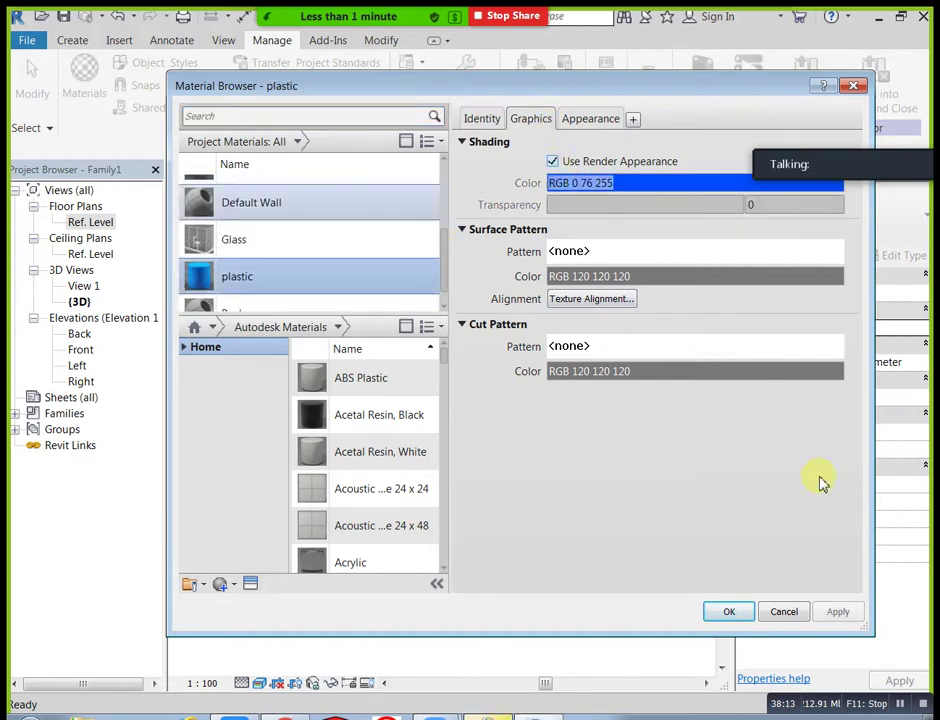
left_click(838, 611)
left_click(729, 612)
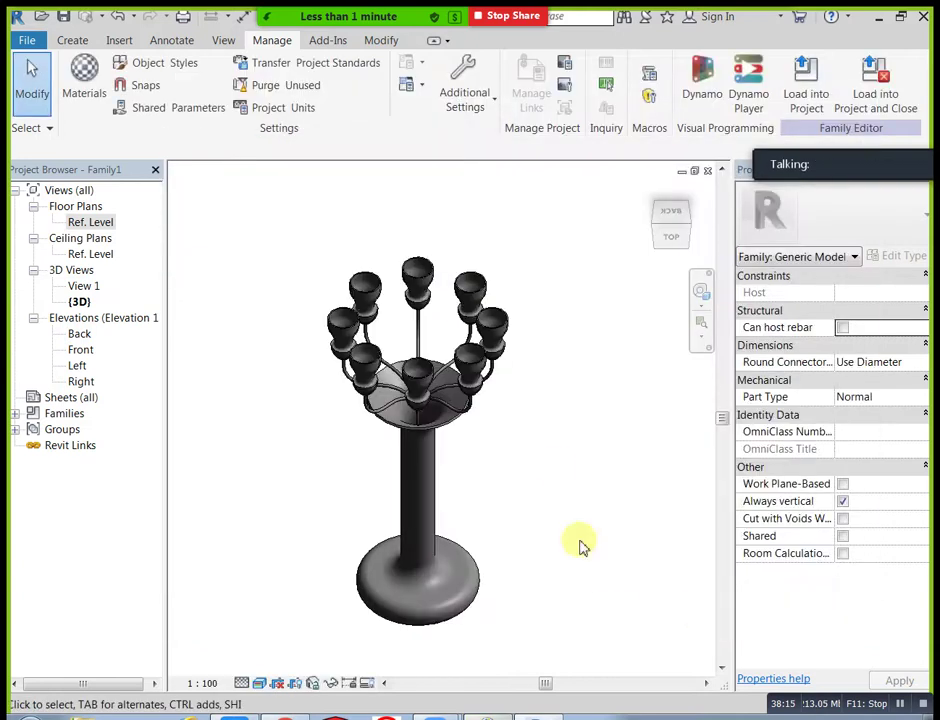
- Paint the faces of the stem and the upper faces of the round base with the plastic material
left_click(372, 44)
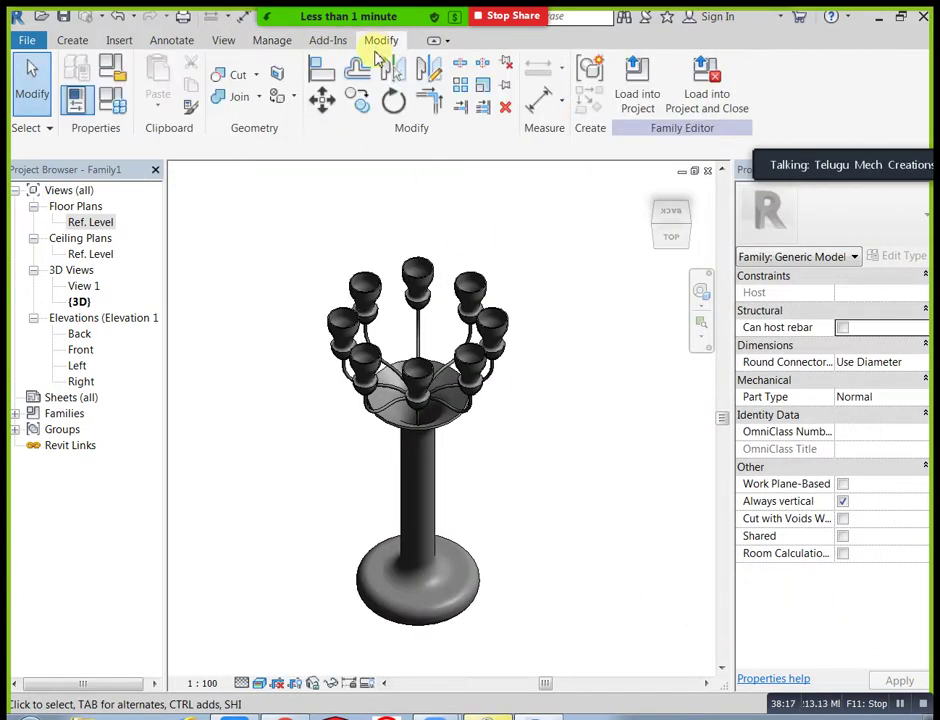
left_click(279, 97)
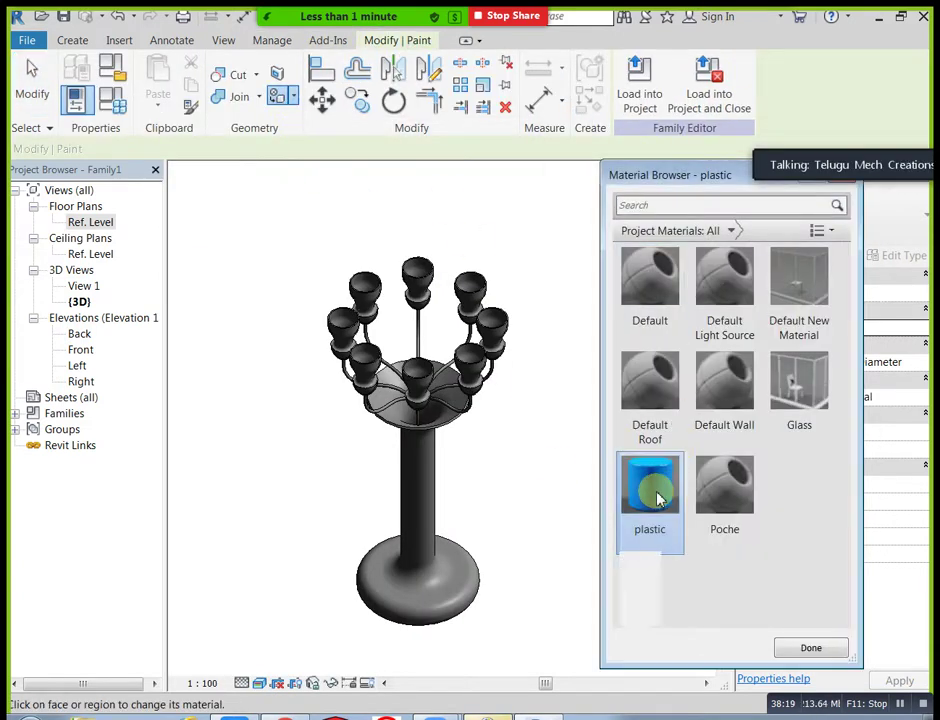
left_click(445, 575)
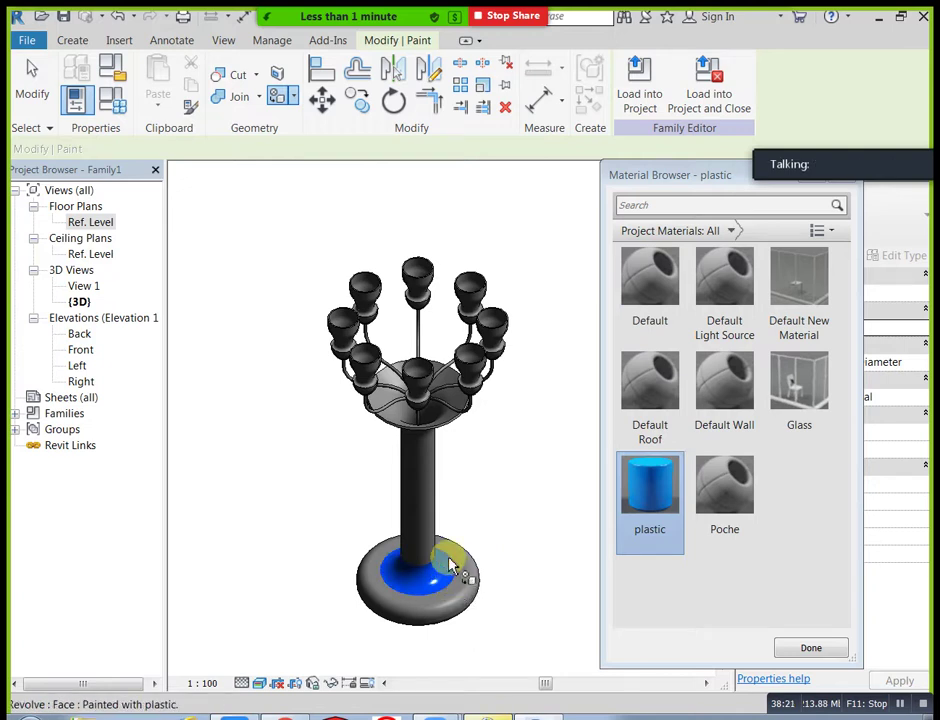
left_click(448, 562)
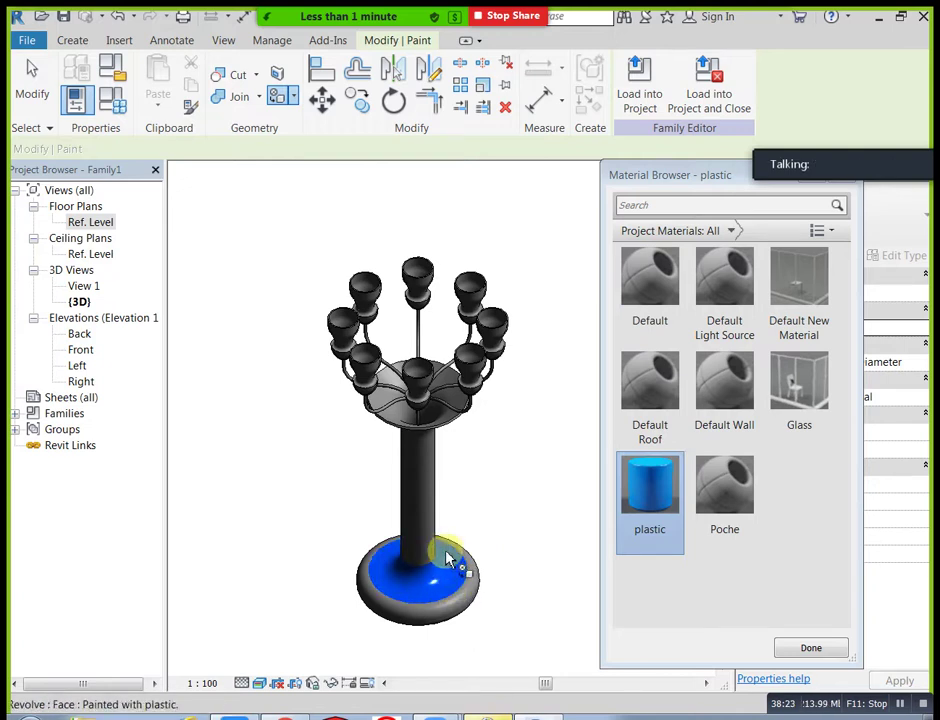
left_click(428, 538)
left_click(458, 616)
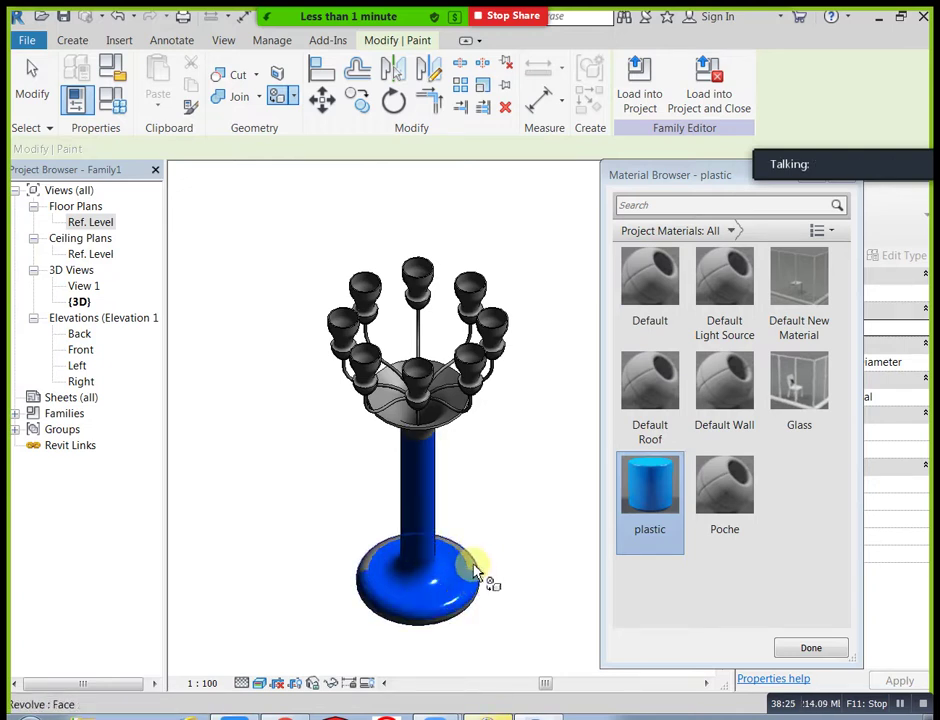
left_click(433, 438)
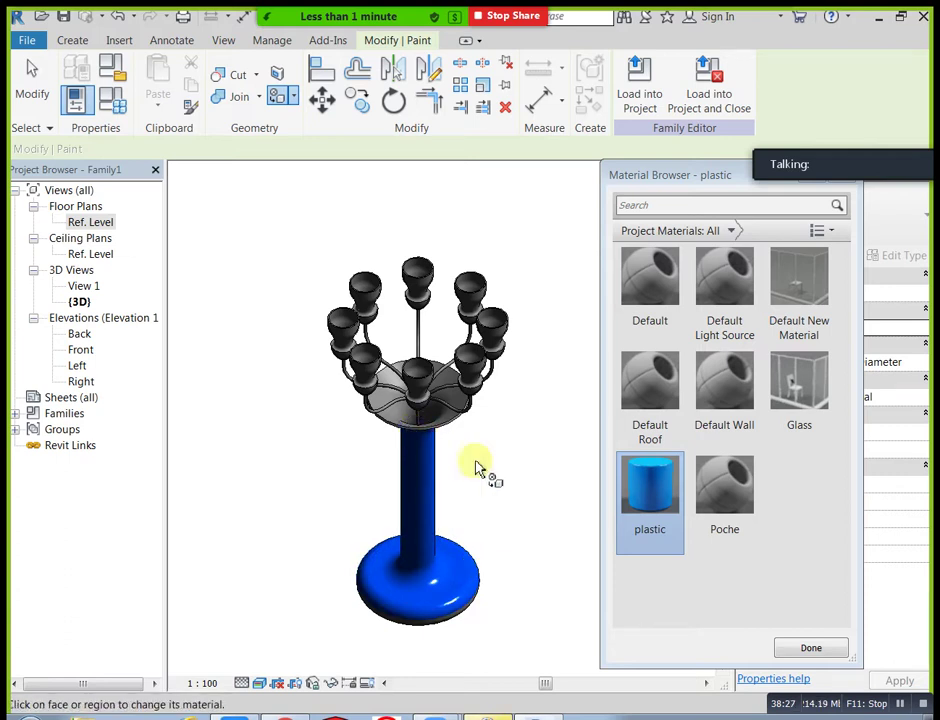
- Paint the underside of the flared dish and the outer side faces of the base with the plastic material
mouse_move(500, 570)
middle_mouse_down("shift")
mouse_move(392, 581)
mouse_move(380, 518)
mouse_move(290, 350)
mouse_move(478, 240)
mouse_move(529, 321)
middle_mouse_up("shift")
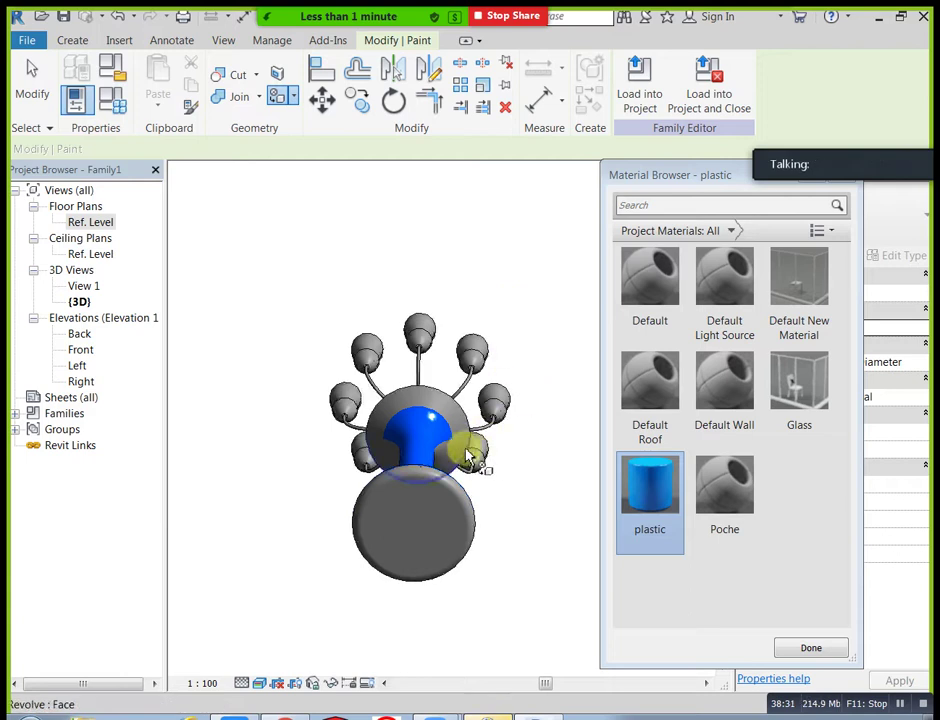
left_click(452, 415)
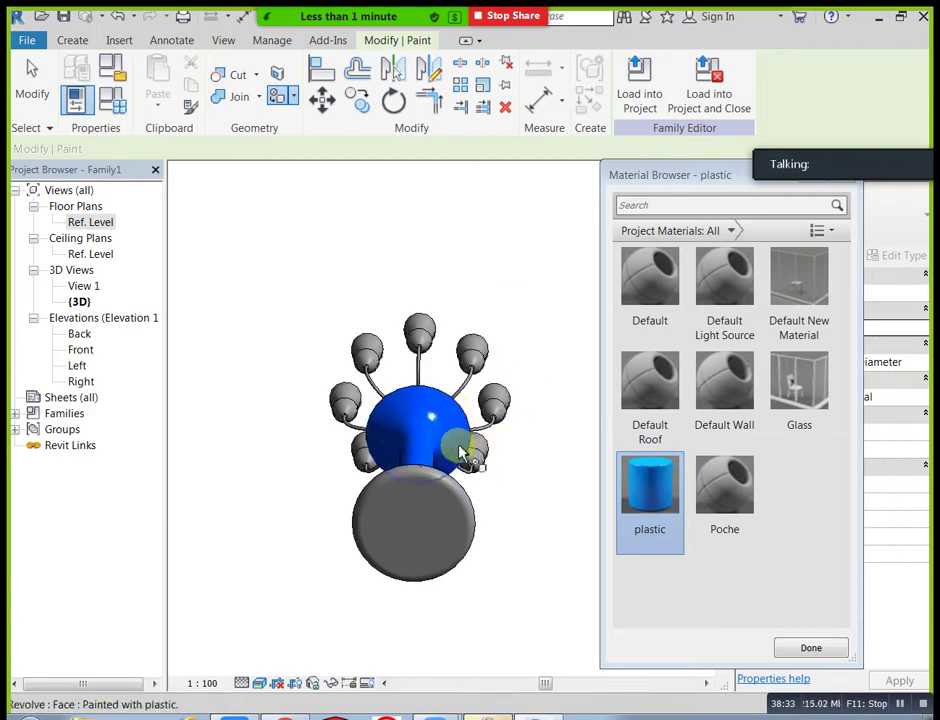
middle_click_drag(483, 497, 558, 541, "shift")
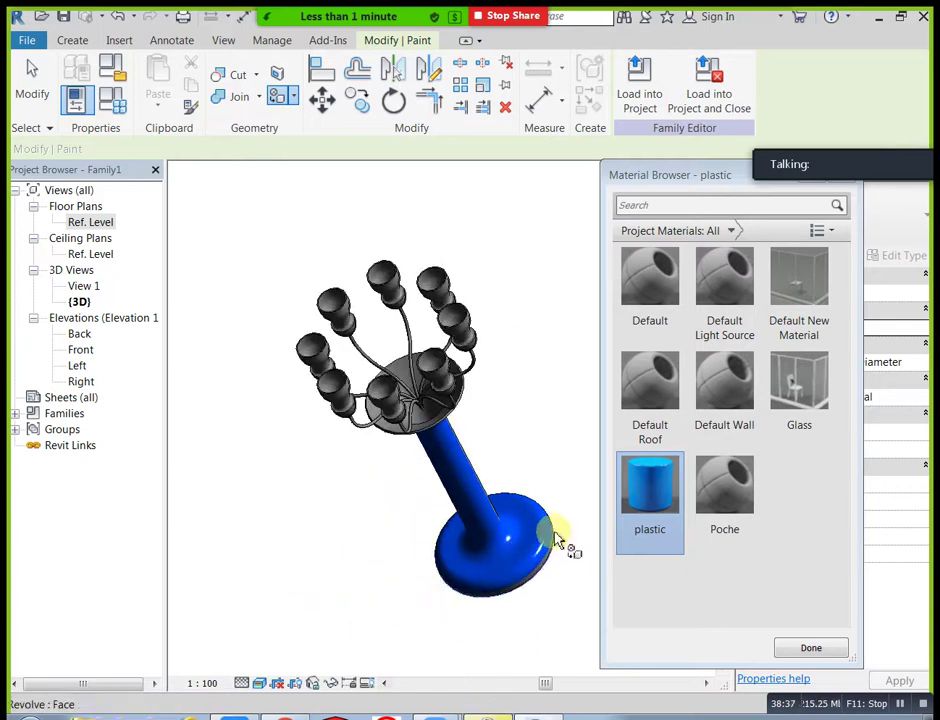
middle_click_drag(533, 472, 495, 506, "shift")
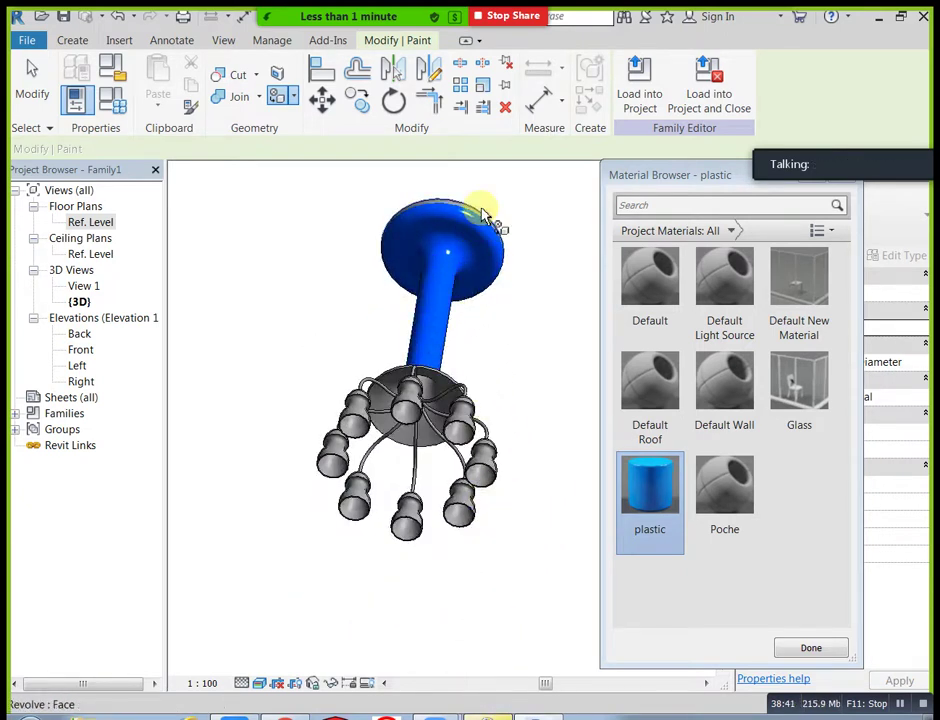
left_click(505, 235)
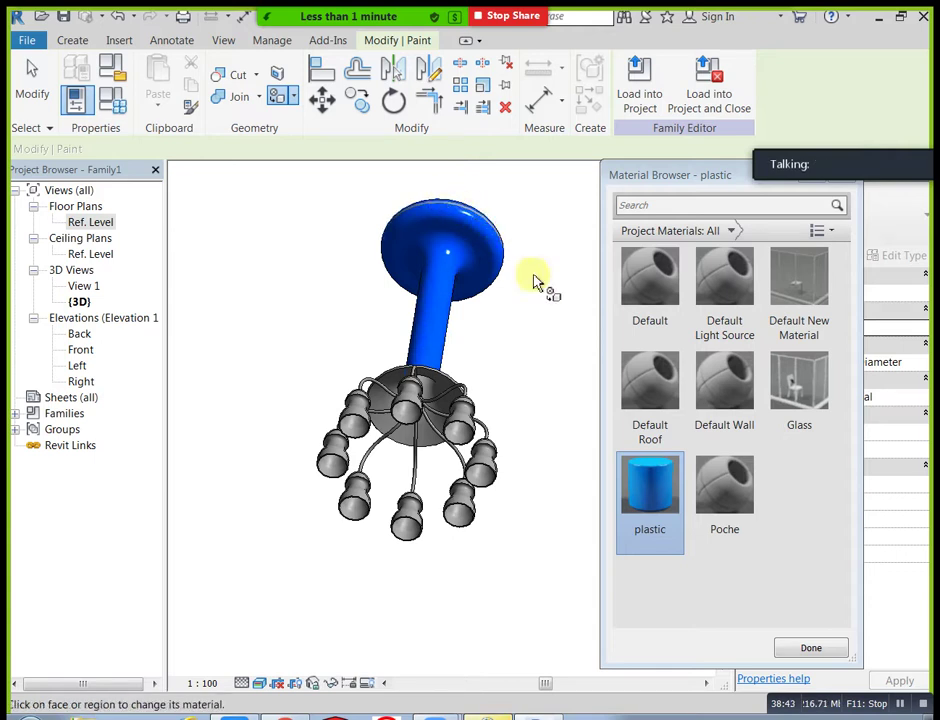
mouse_move(481, 545)
middle_mouse_down("shift")
mouse_move(445, 357)
mouse_move(388, 203)
mouse_move(403, 483)
middle_mouse_up("shift")
left_click(403, 483)
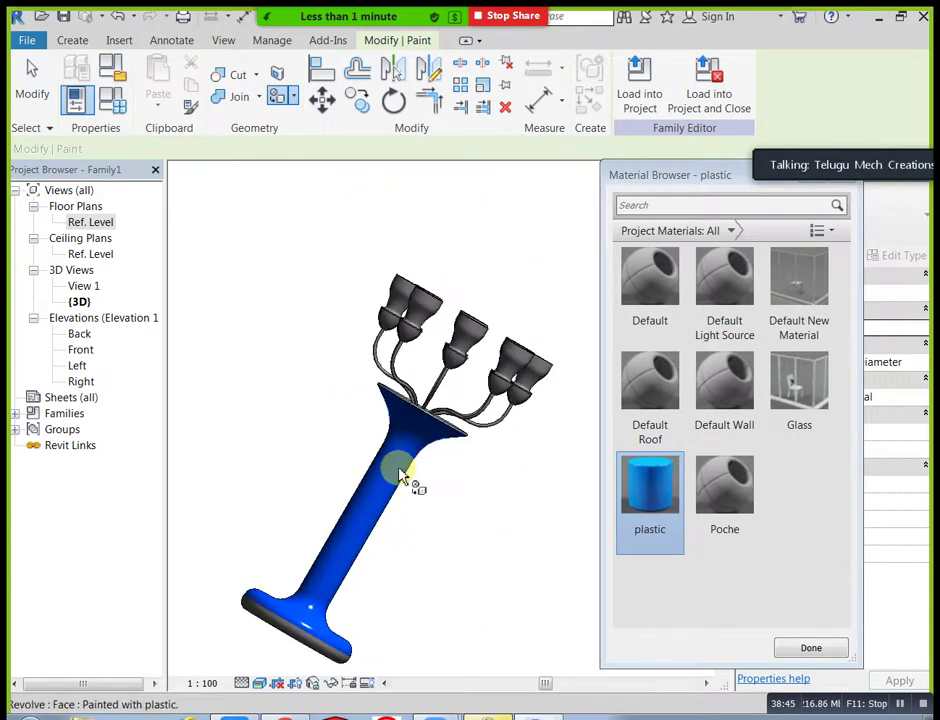
left_click(312, 645)
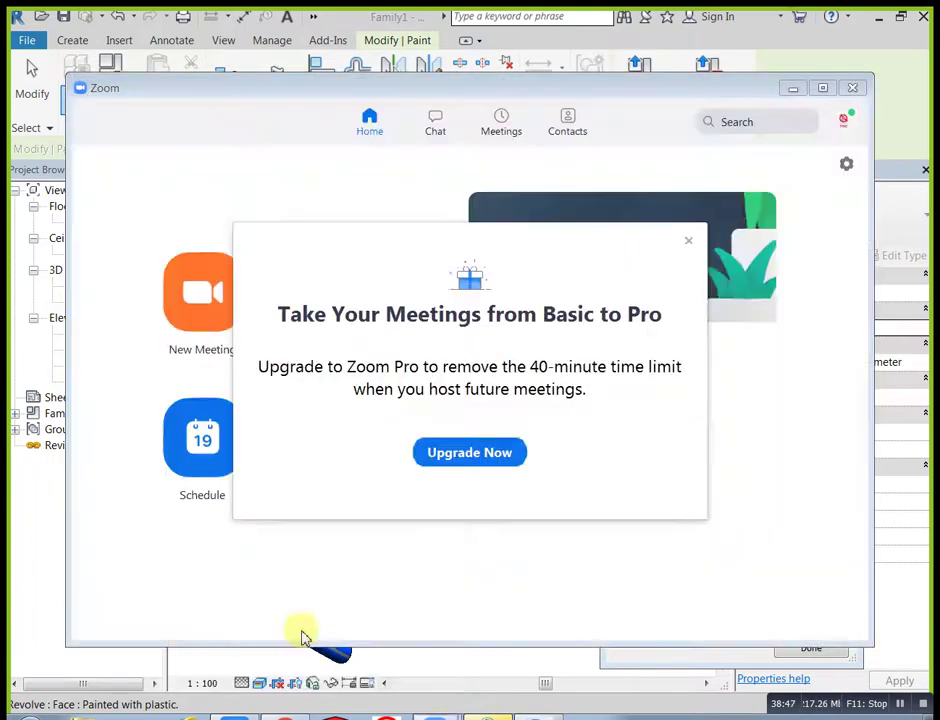
- Dismiss the Zoom upgrade offer and minimize the Zoom window to return to the Revit model
left_click(693, 238)
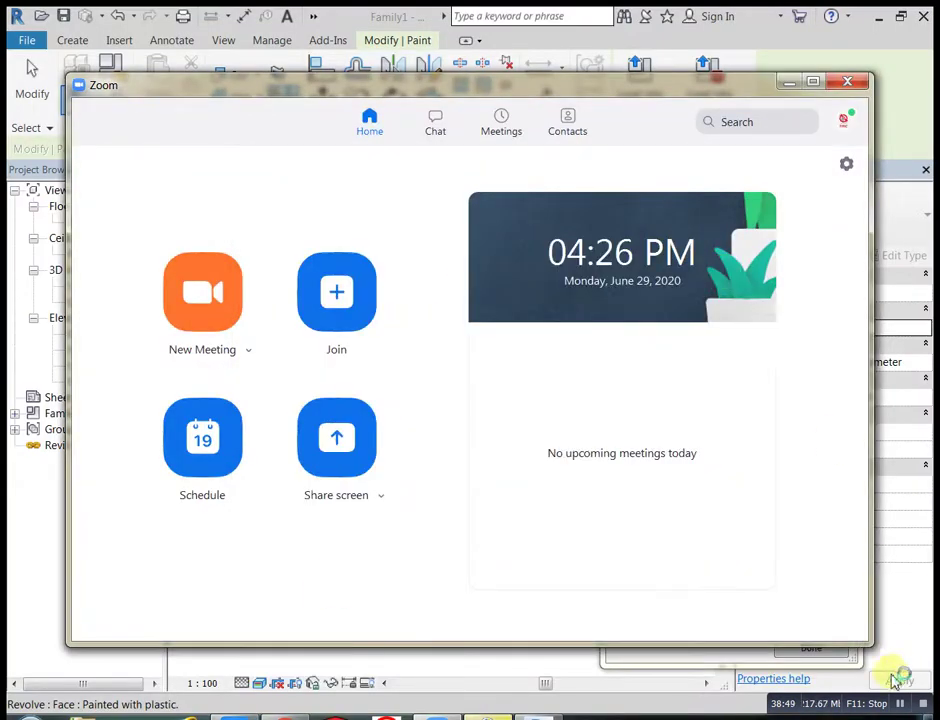
left_click(790, 84)
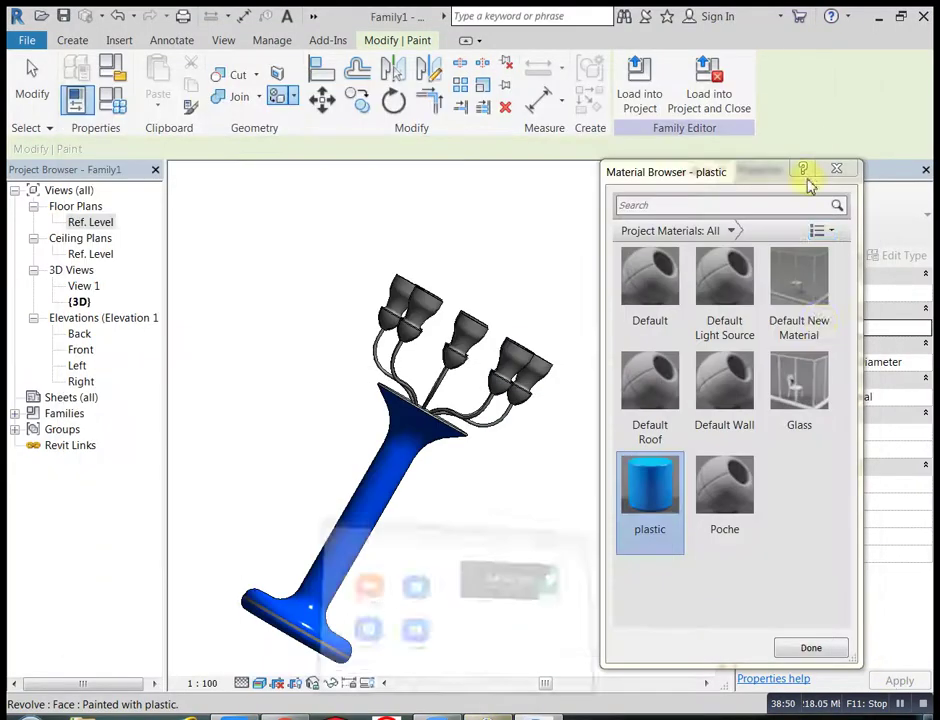
left_click(901, 704)
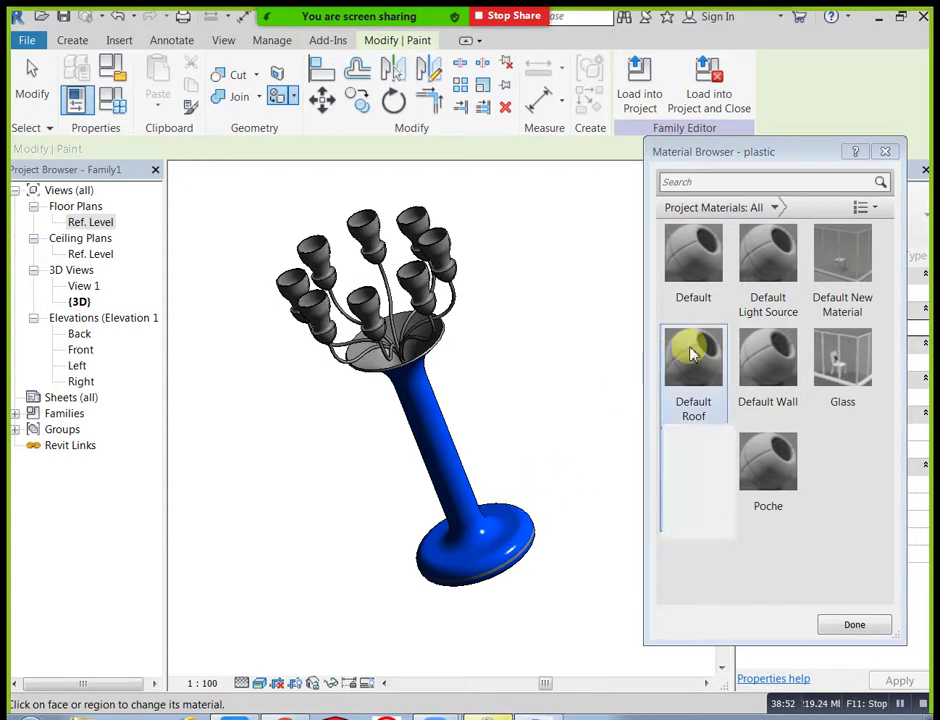
left_click(841, 362)
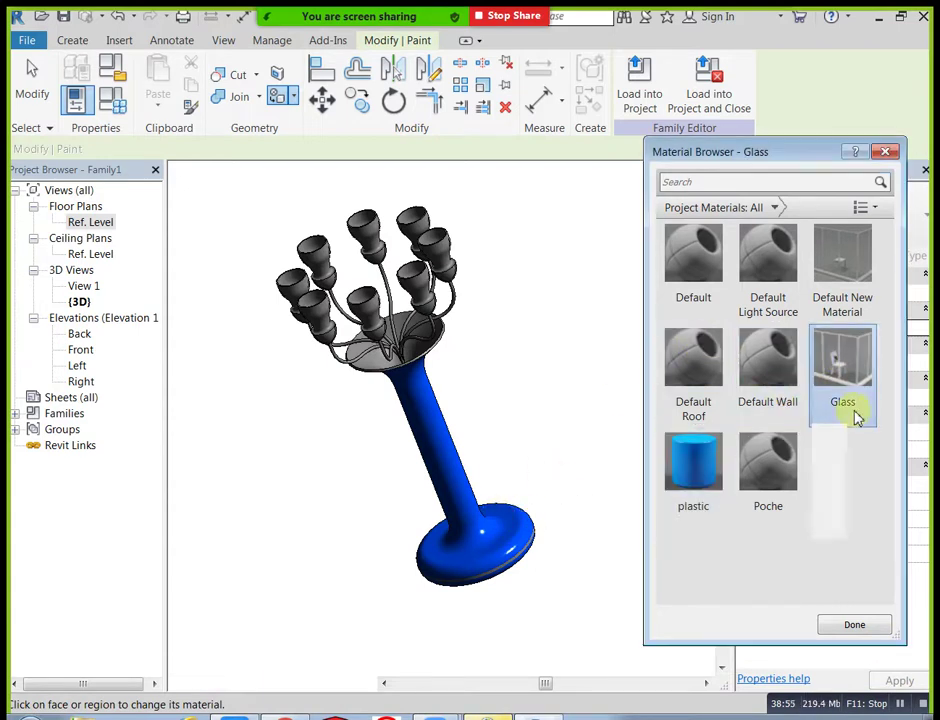
left_click(852, 266)
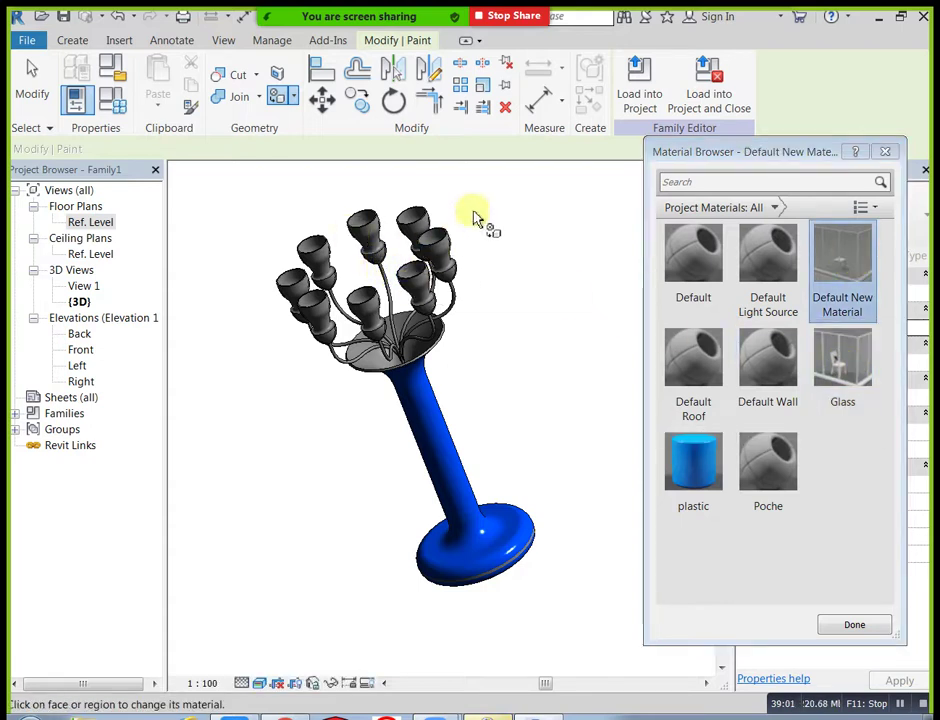
left_click(866, 630)
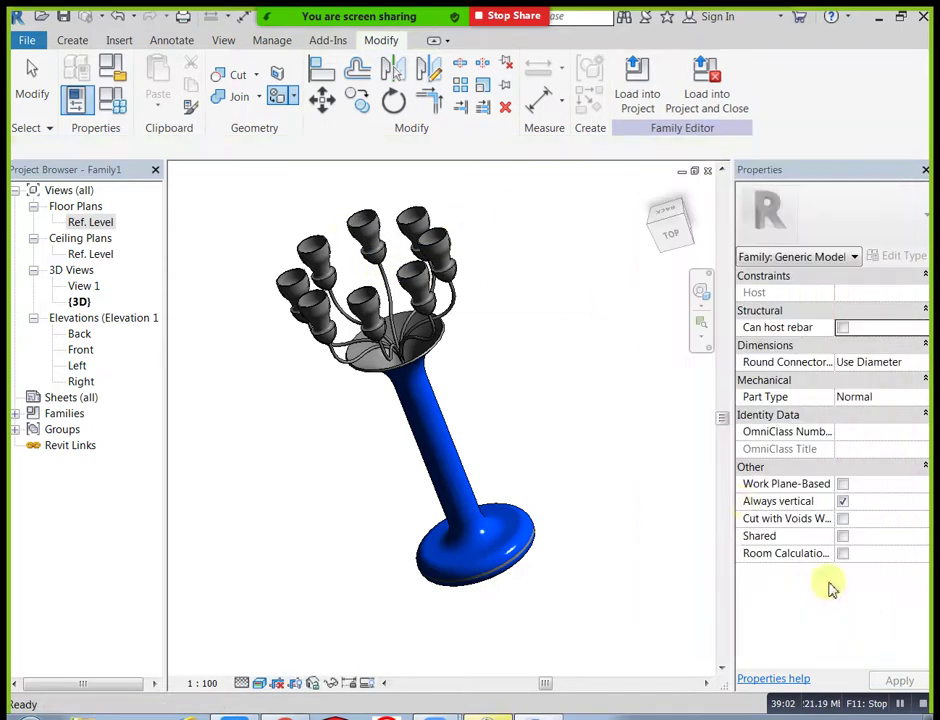
- Select all the cups at the ends of the arms together
left_click(445, 248)
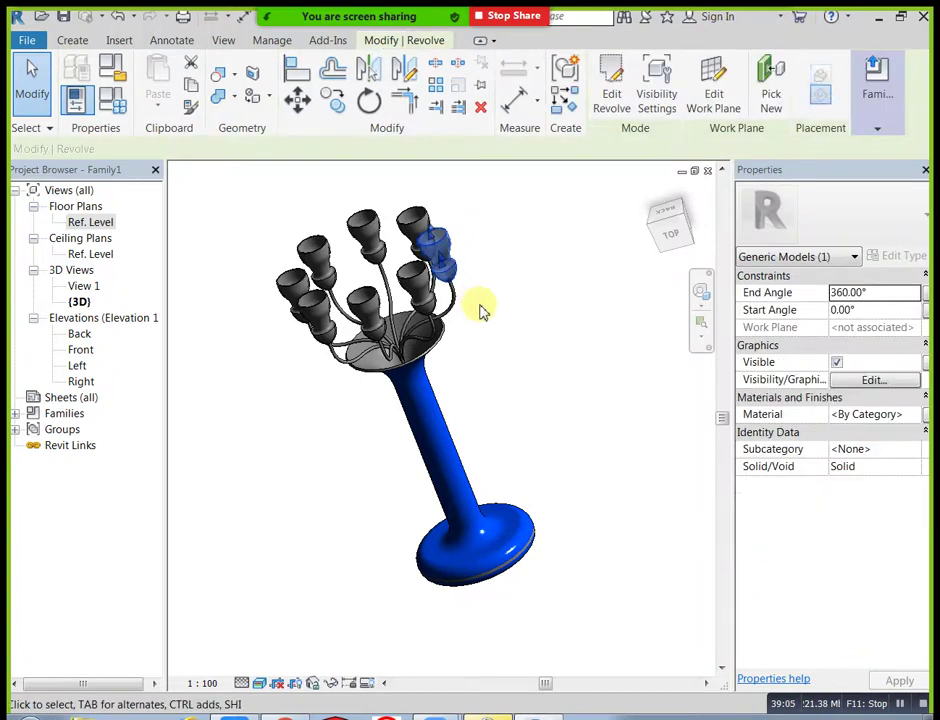
left_click(413, 290, "ctrl")
left_click(361, 300, "ctrl")
left_click(306, 289, "ctrl")
left_click(315, 248, "ctrl")
left_click(360, 232, "ctrl")
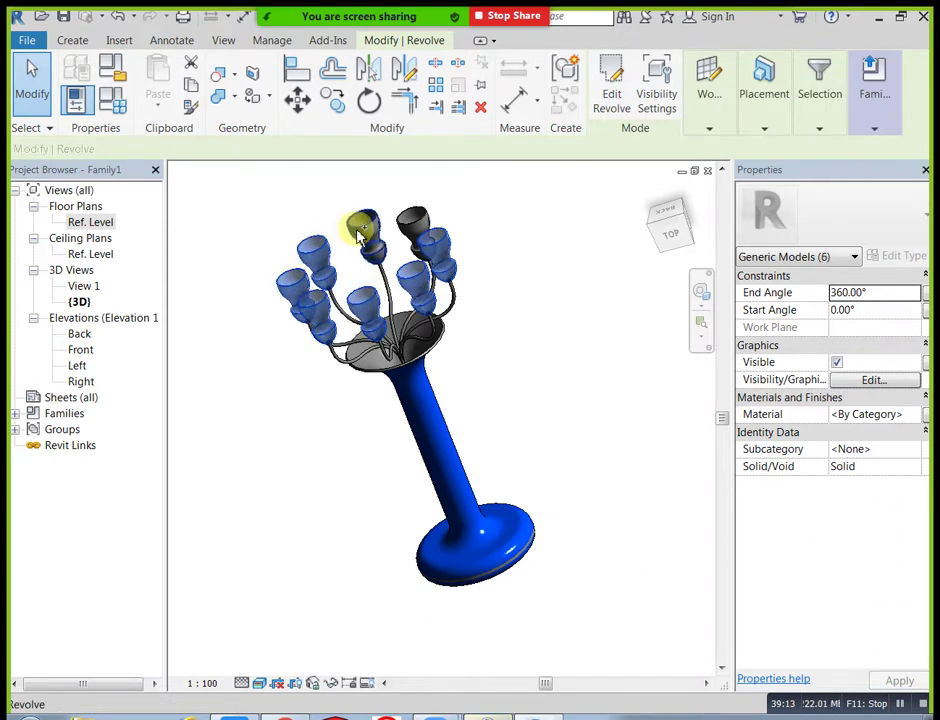
left_click(359, 232, "ctrl")
left_click(411, 216, "ctrl")
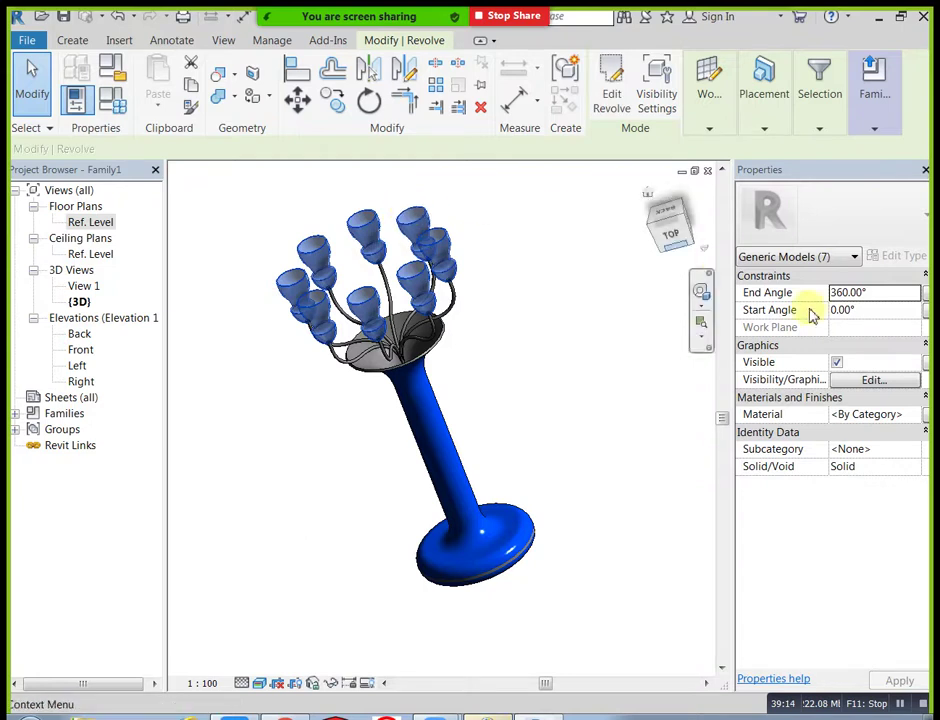
- Open the selected cups' material setting, create a new material, and make its shading use the render appearance
left_click(913, 416)
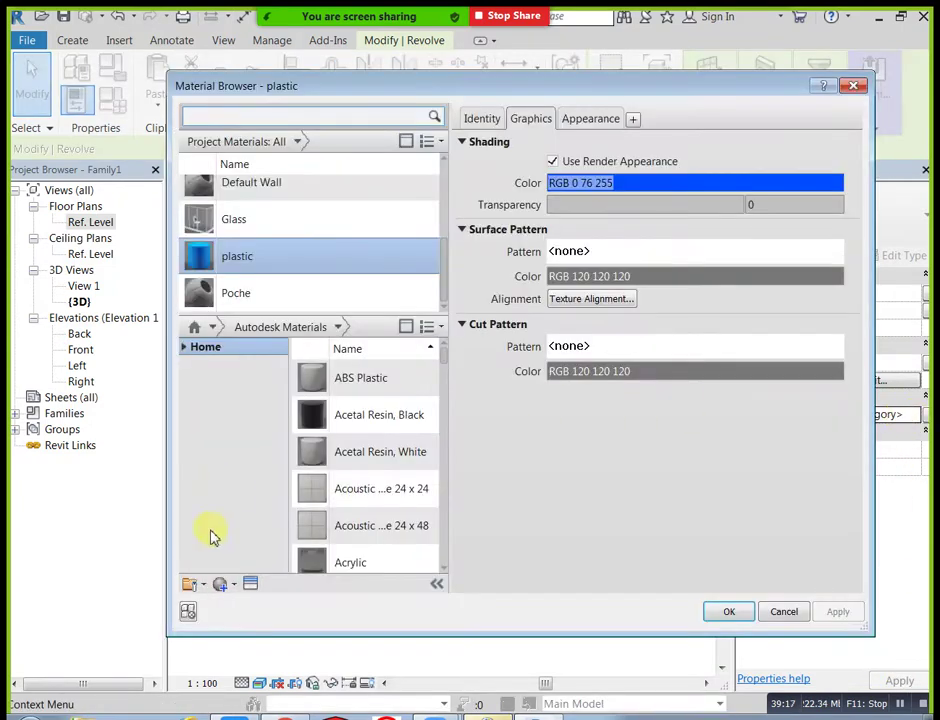
left_click(236, 586)
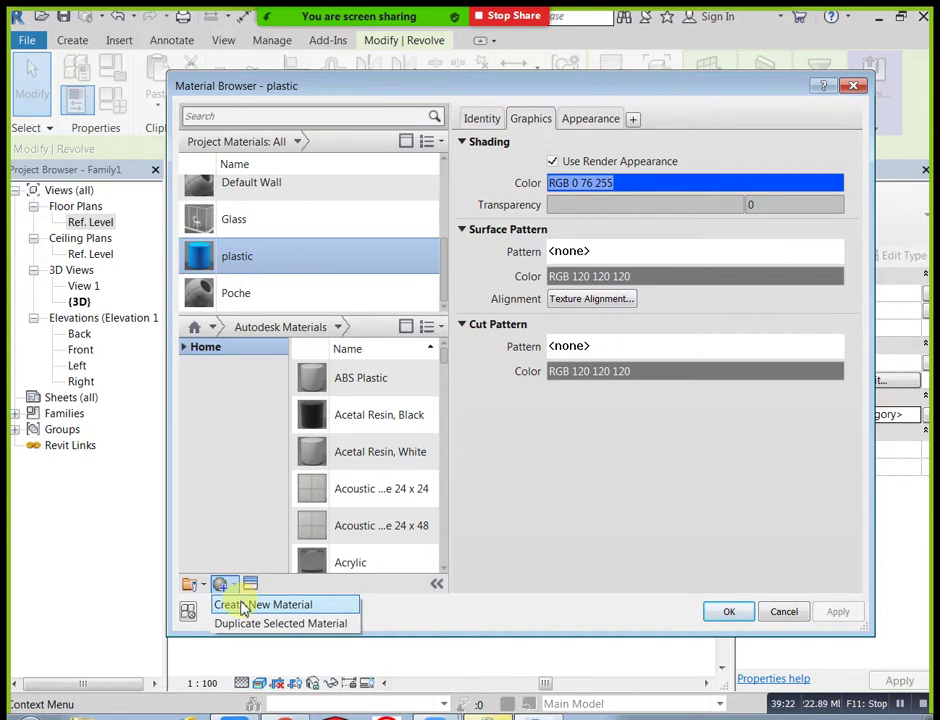
left_click(243, 605)
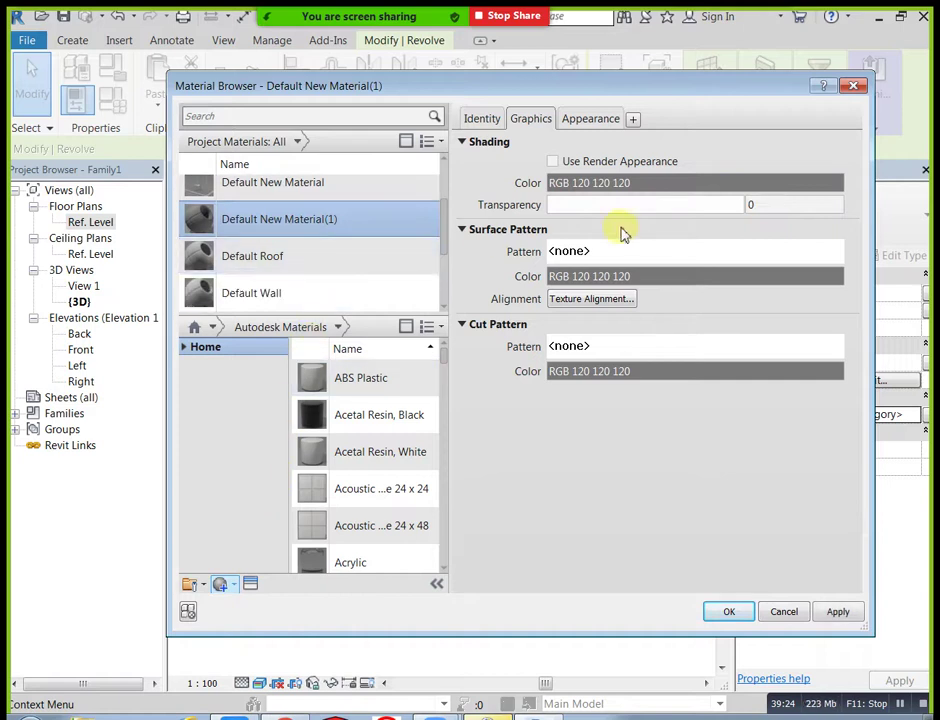
left_click(553, 162)
left_click(592, 120)
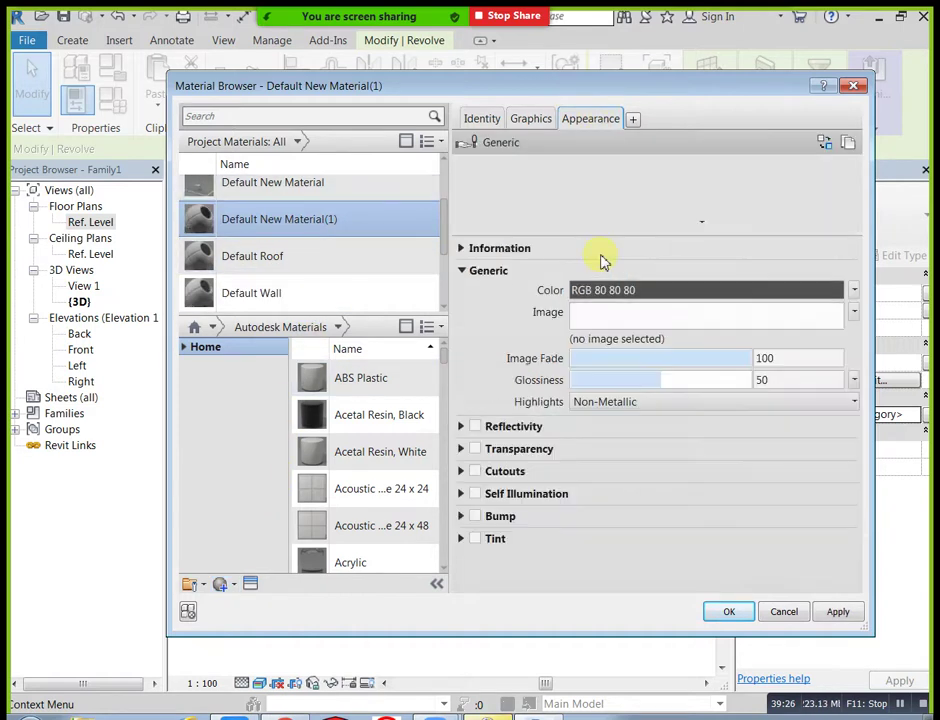
left_click(703, 221)
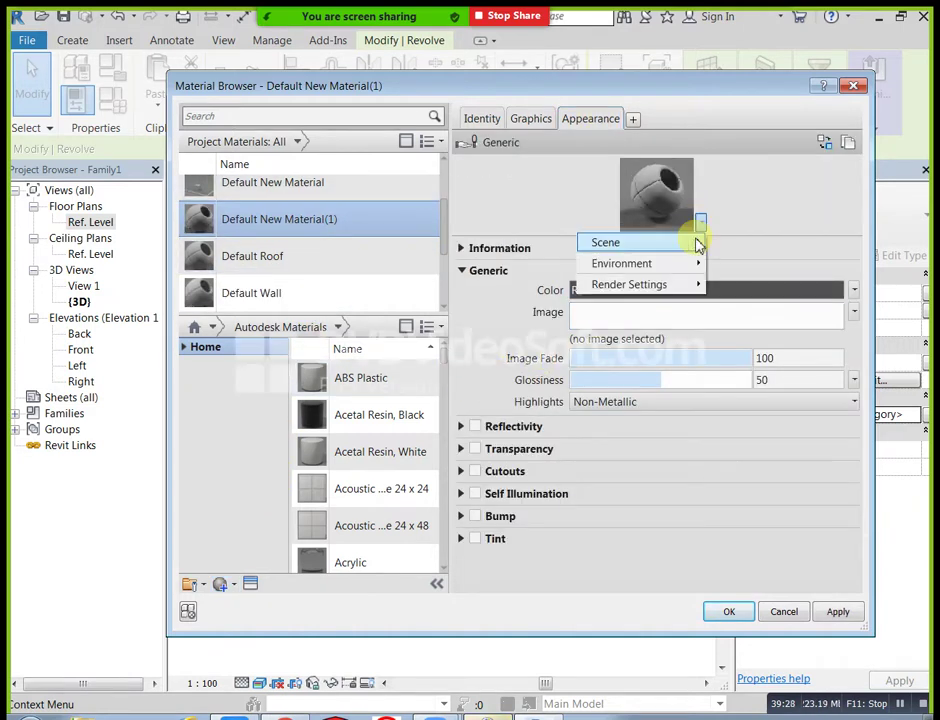
mouse_move(695, 243)
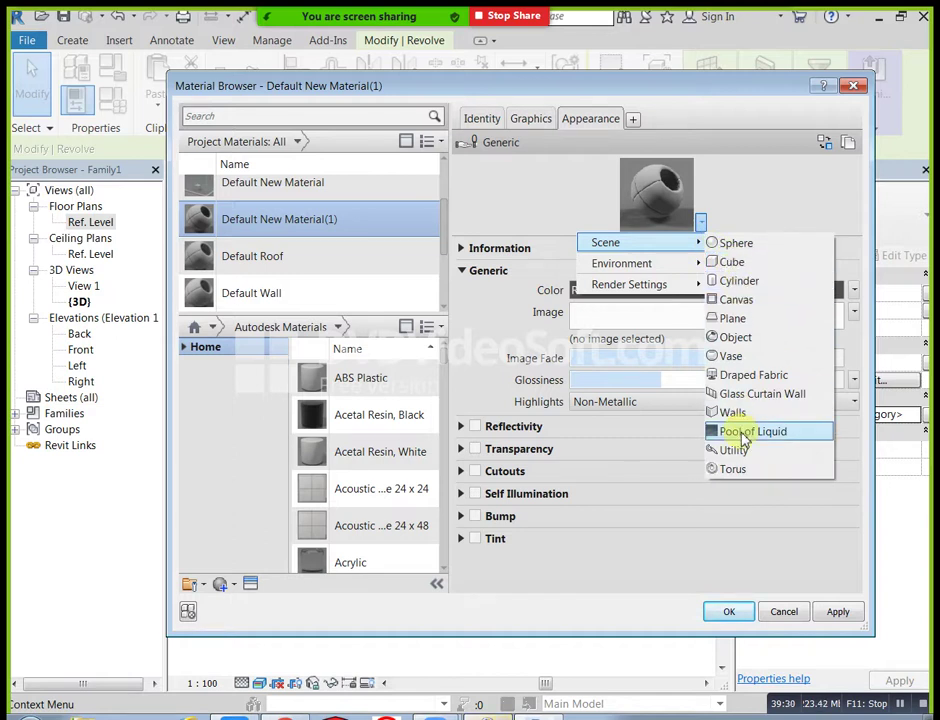
key("Escape")
key("Escape")
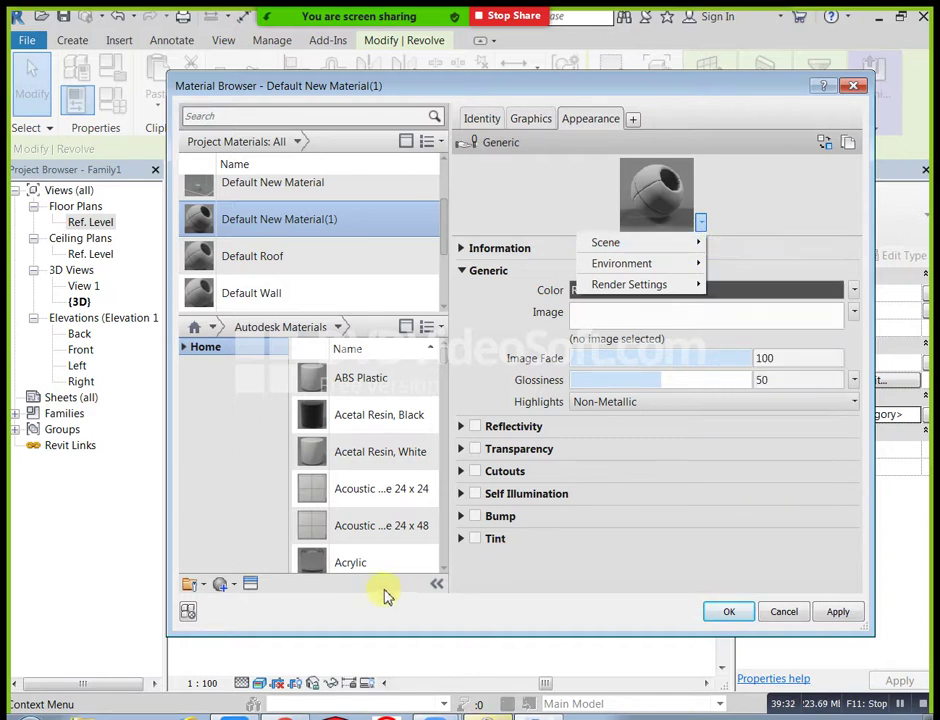
left_click(231, 586)
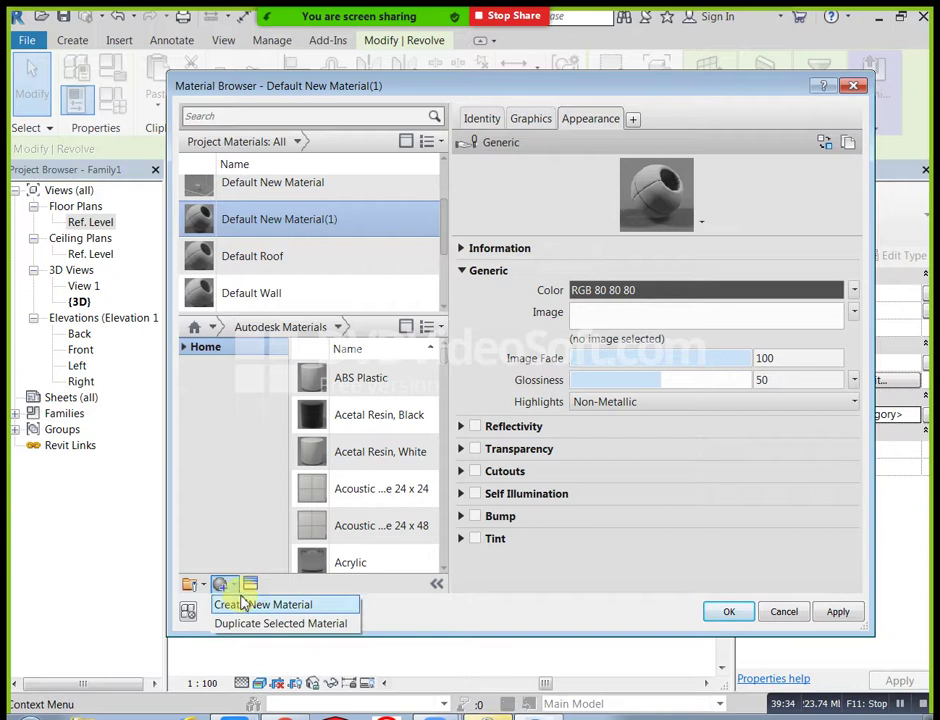
left_click(222, 612)
- Search the appearance assets for "glass" and assign the Clear - Amber asset from the Glass category to the new material
left_click(251, 585)
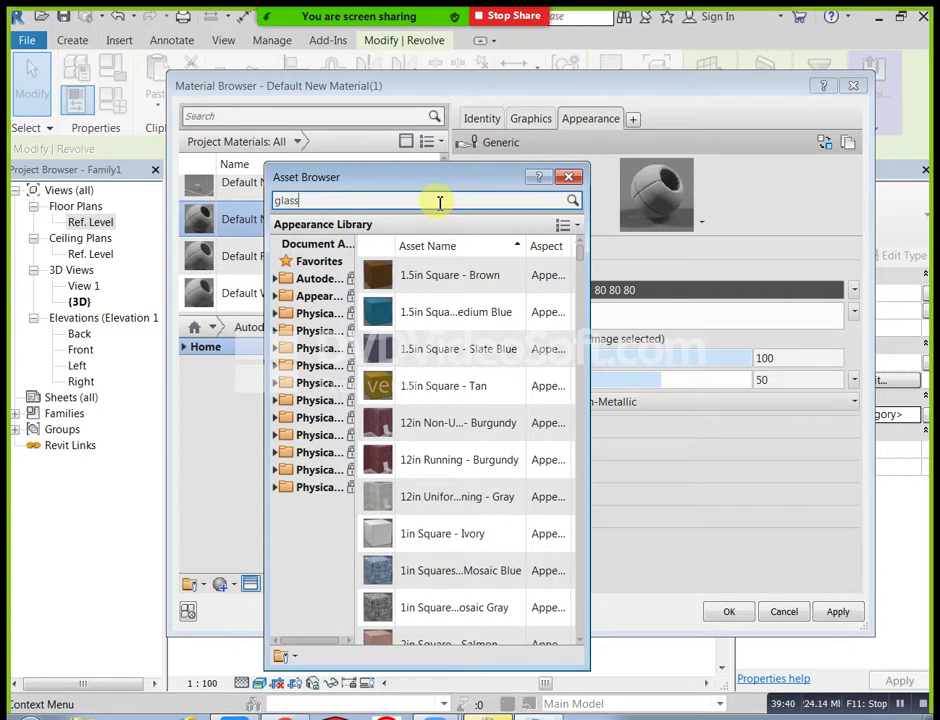
key("Return")
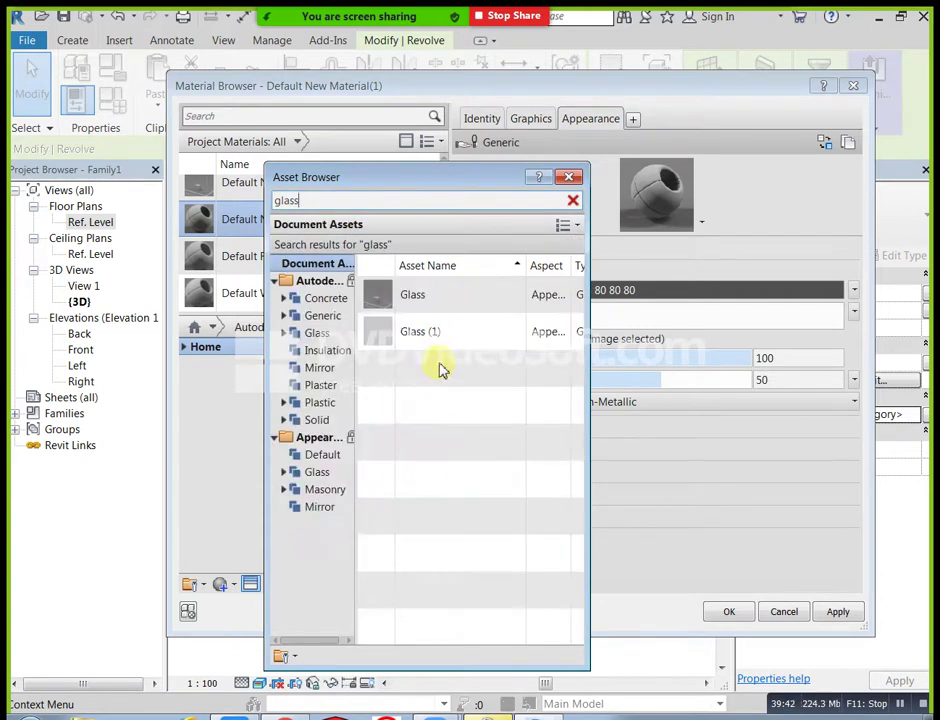
left_click(328, 454)
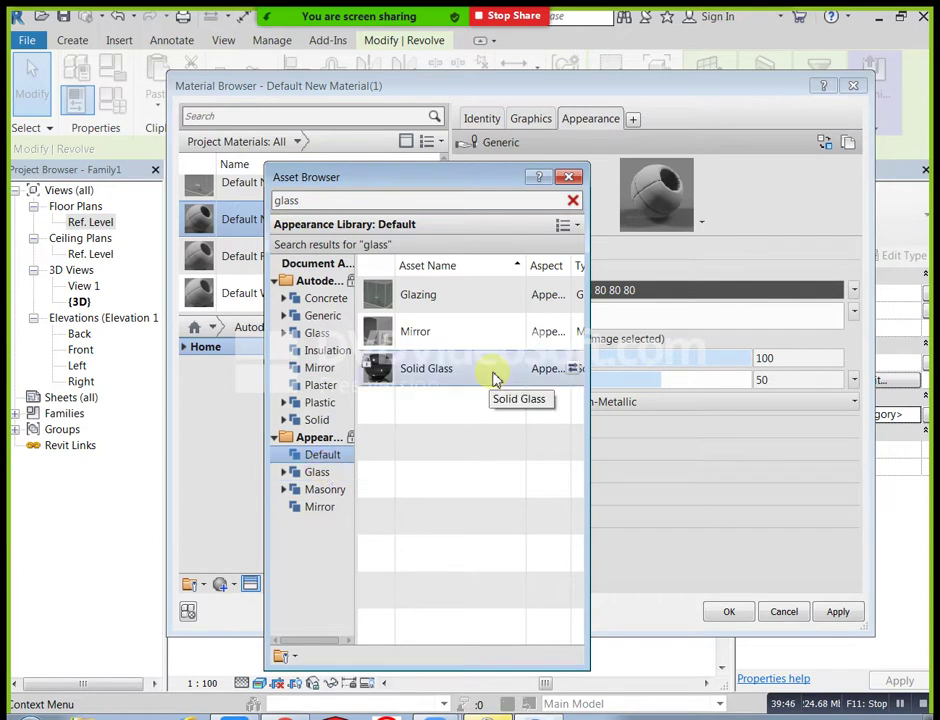
left_click(318, 473)
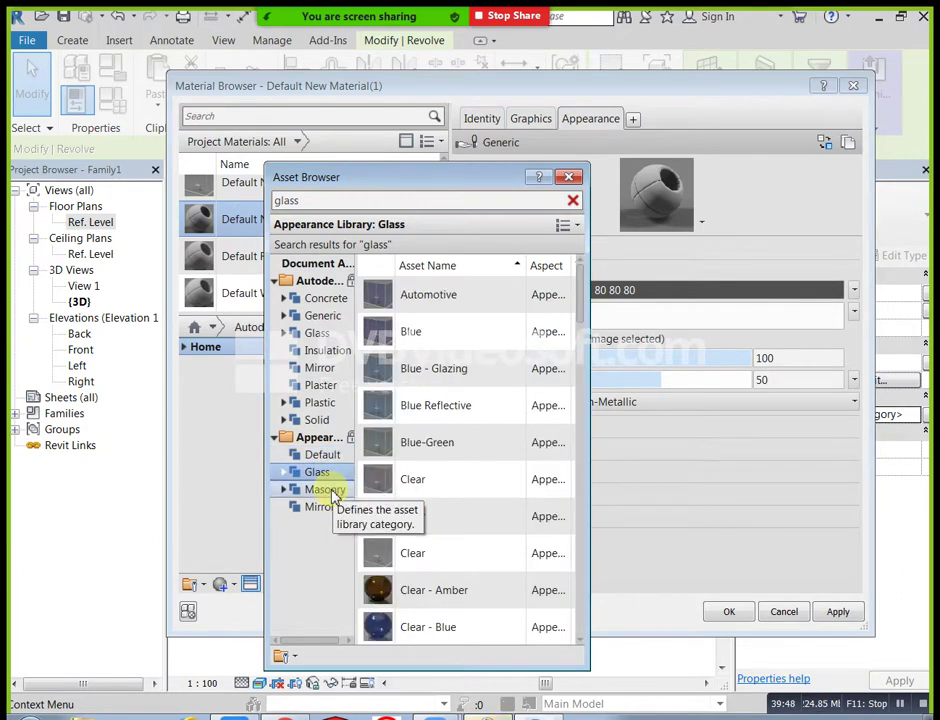
left_click(566, 592)
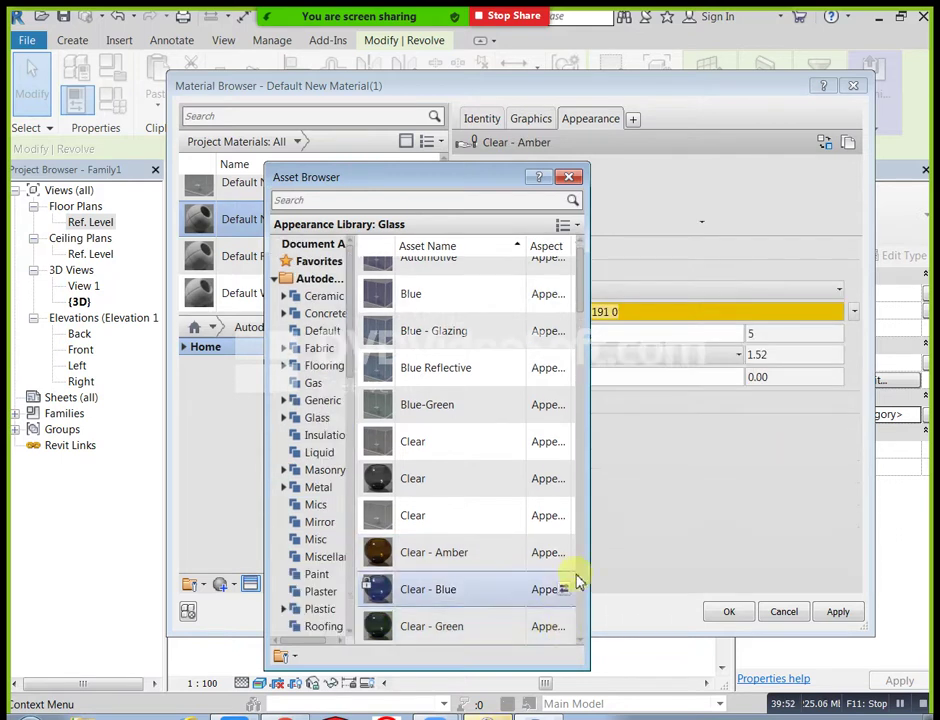
- Close the asset library, accept the new Clear - Amber glass material, and clear the selection
left_click(570, 179)
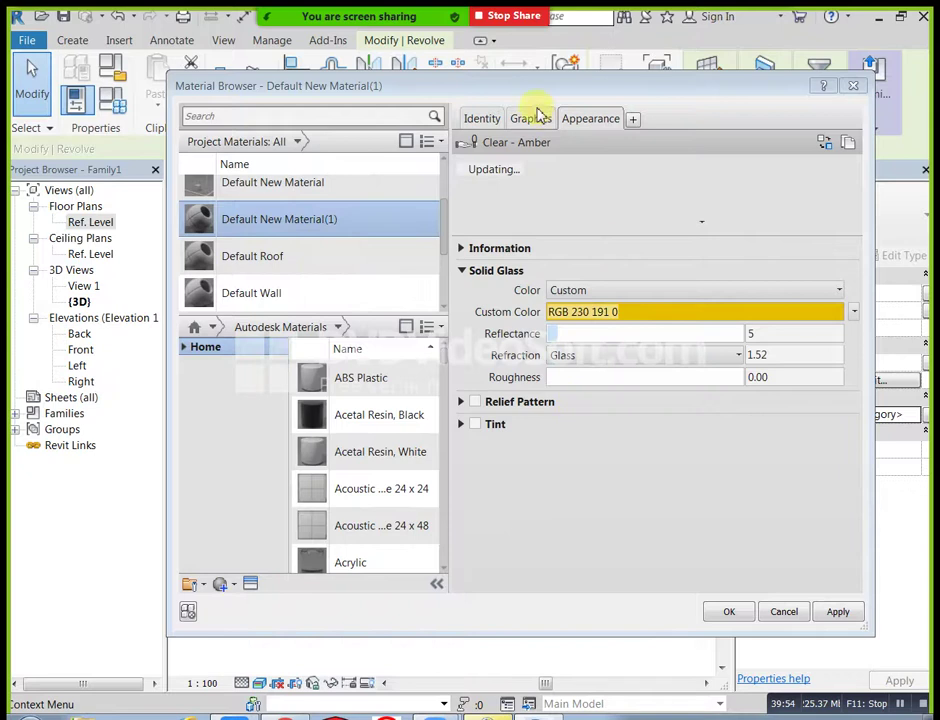
left_click(536, 118)
left_click(591, 124)
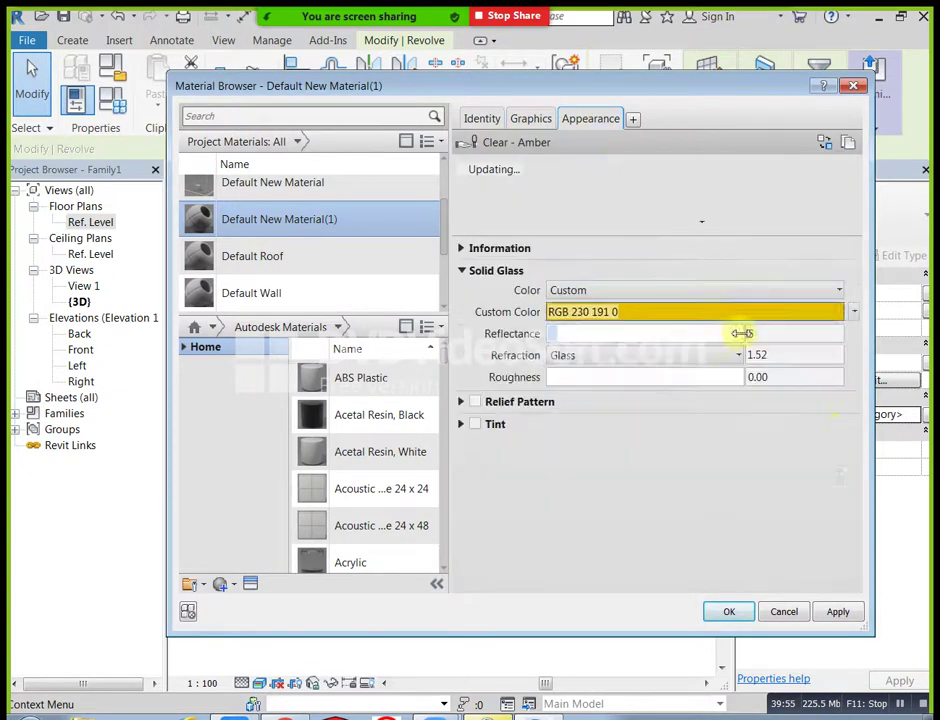
left_click(729, 611)
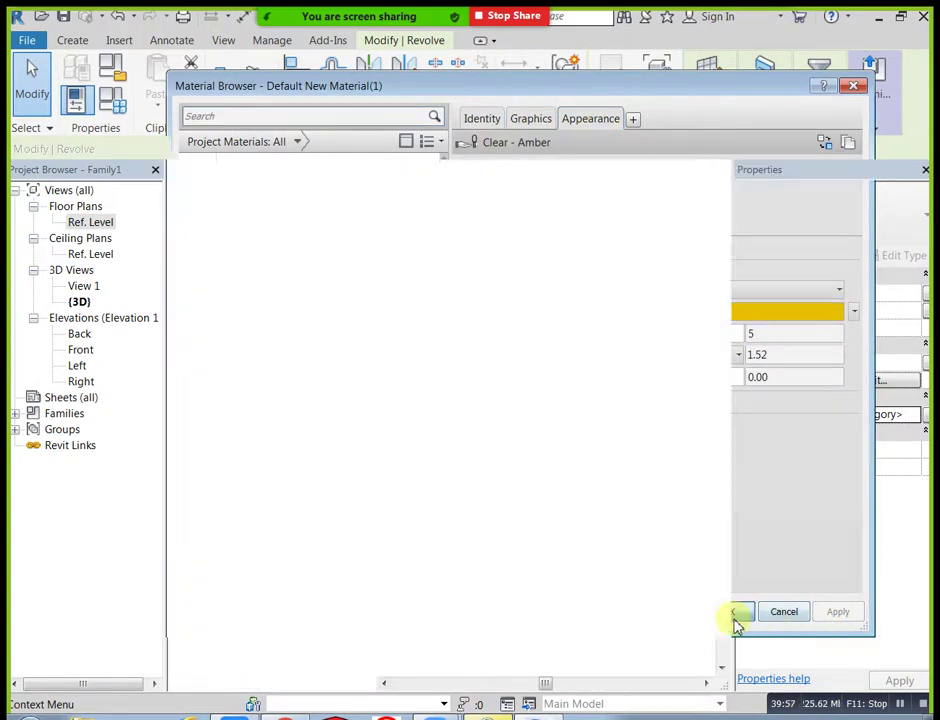
left_click(597, 530)
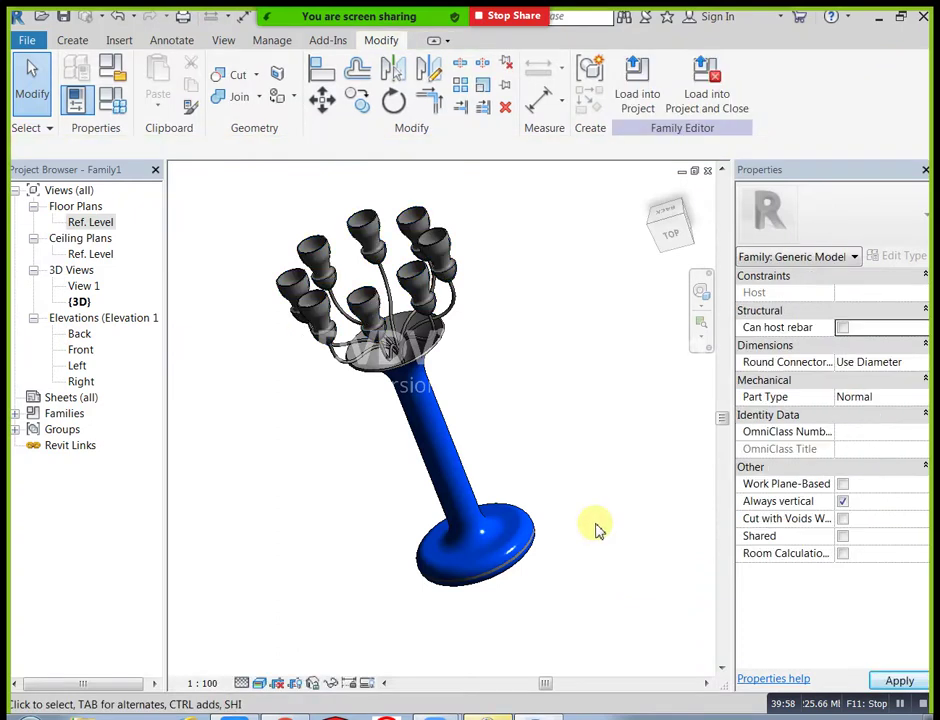
- Select all eight cups at the ends of the arms together
left_click(425, 218)
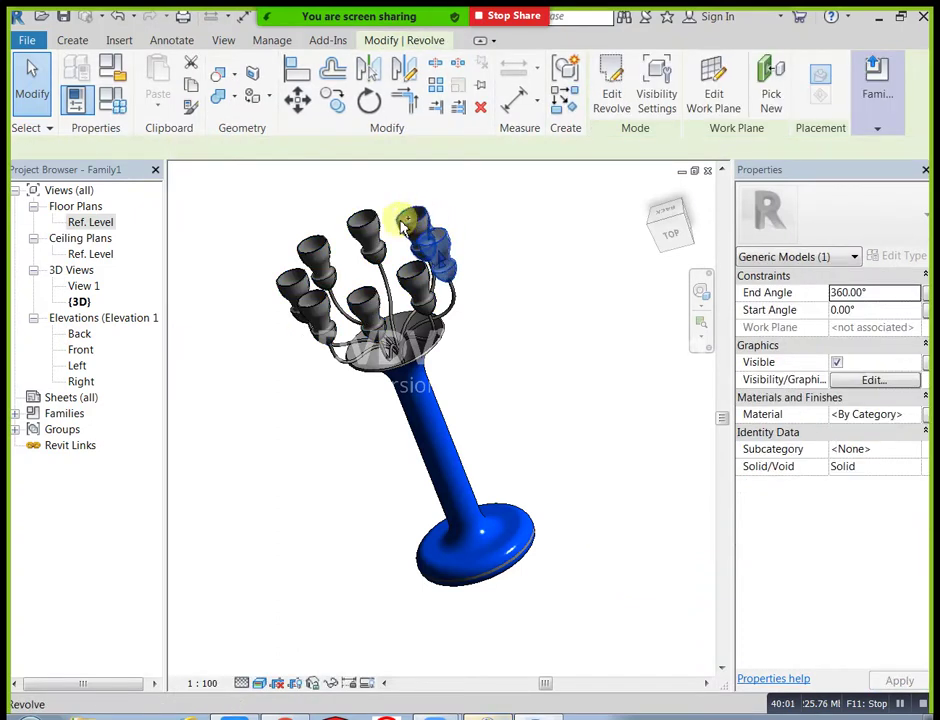
left_click(372, 229, "ctrl")
left_click(320, 248, "ctrl")
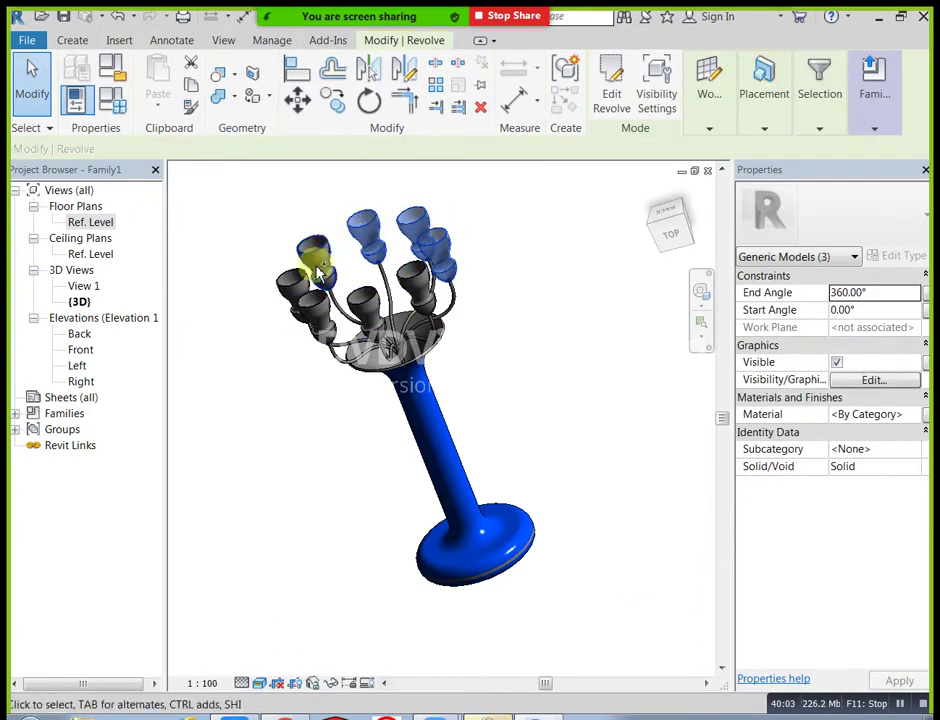
left_click(312, 283, "ctrl")
left_click(318, 305, "ctrl")
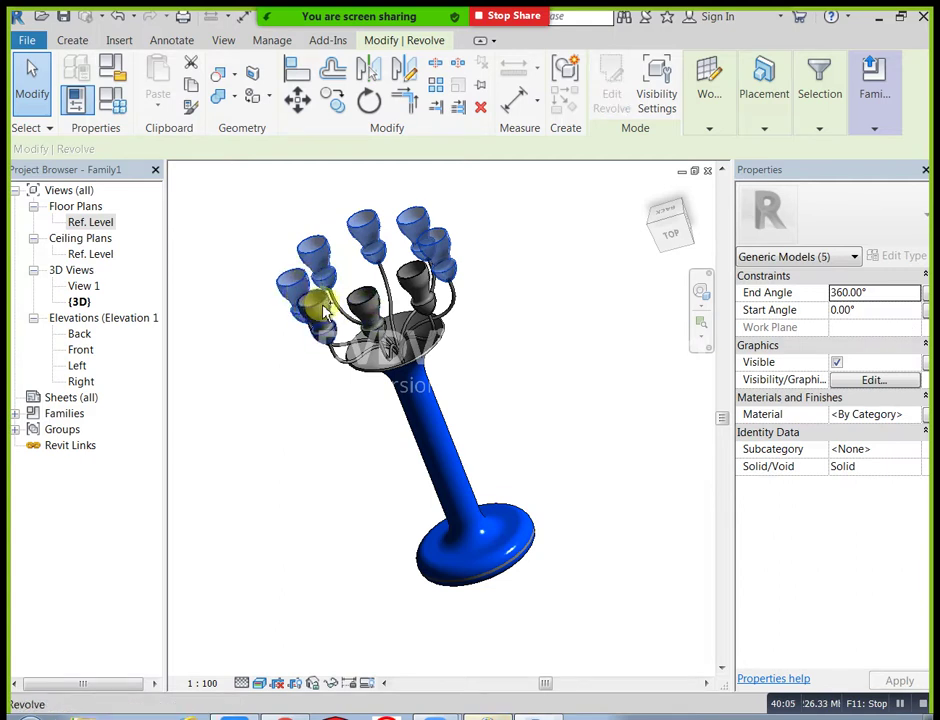
left_click(321, 305, "ctrl")
left_click(366, 308, "ctrl")
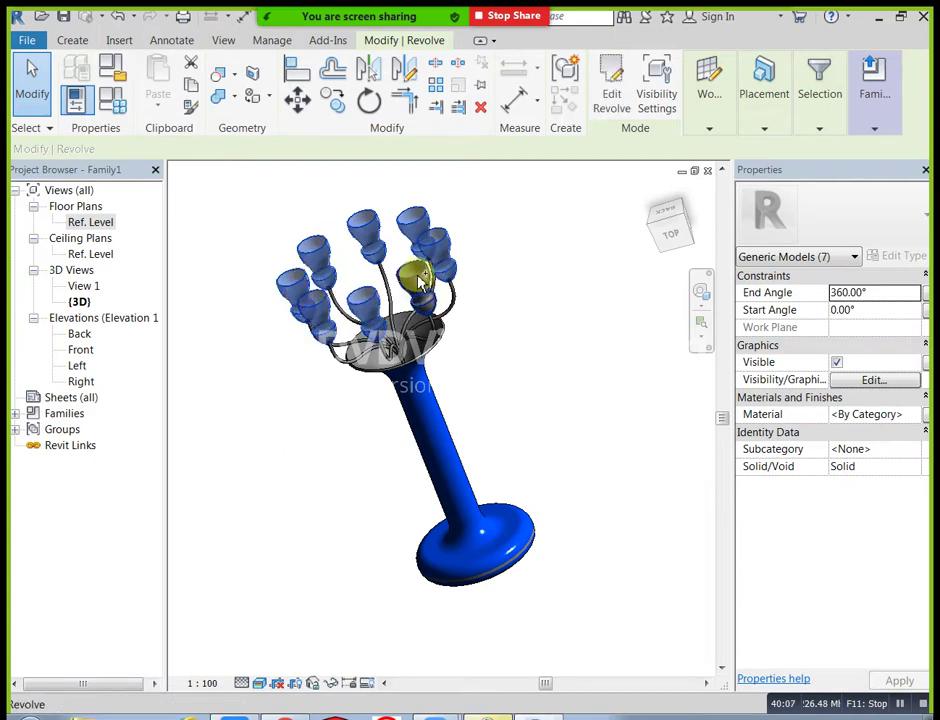
left_click(419, 277, "ctrl")
- Assign the amber glass material Default New Material(1) to the selected cups and clear the selection
left_click(915, 414)
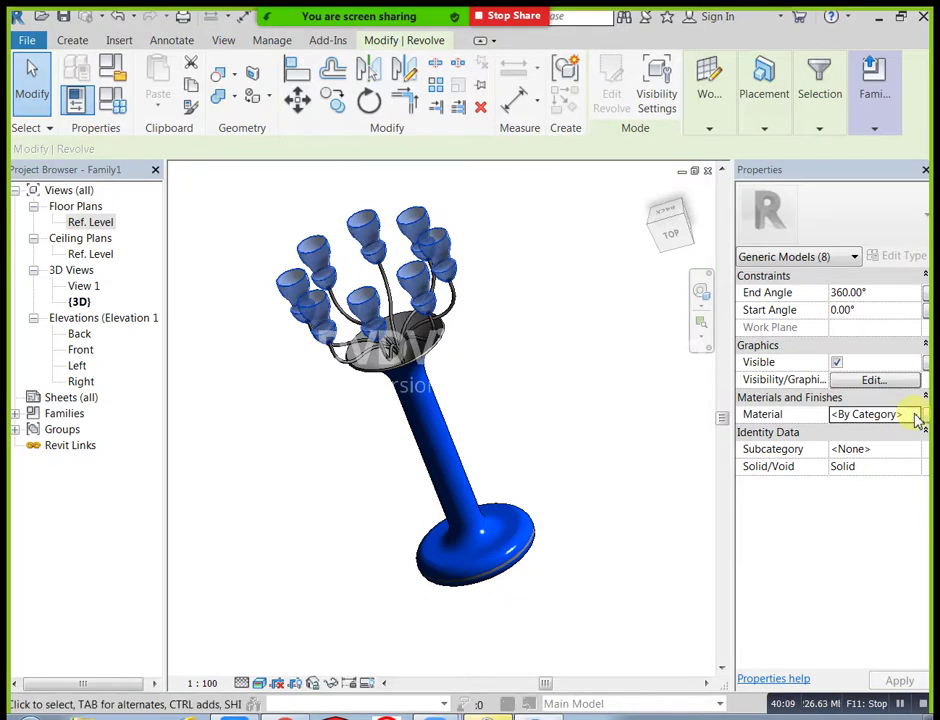
left_click(915, 414)
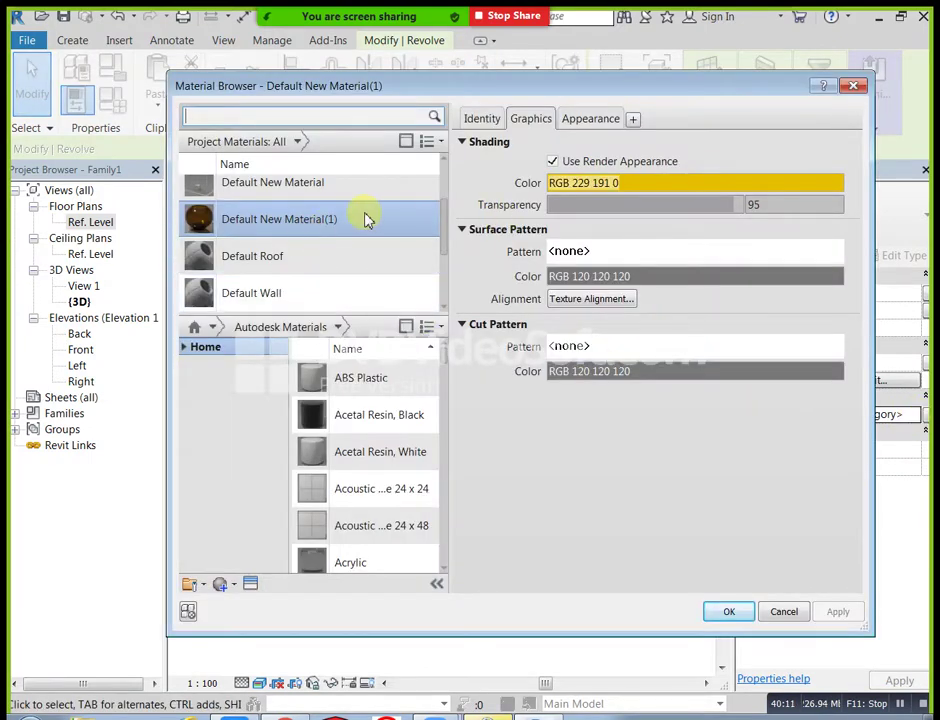
left_click(733, 611)
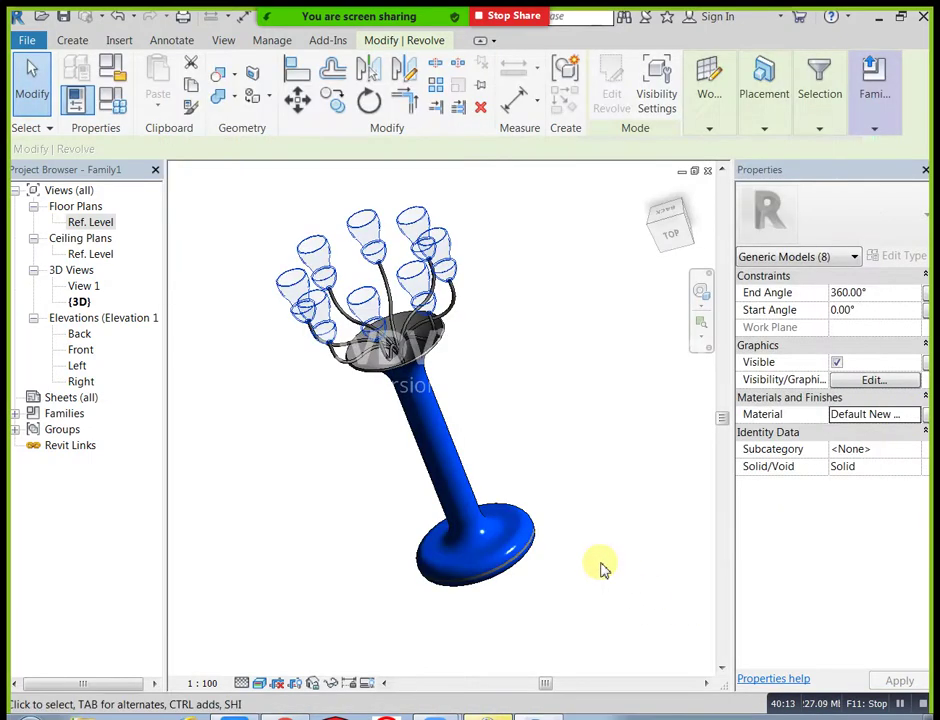
left_click(602, 566)
middle_click_drag(262, 273, 333, 328, "shift")
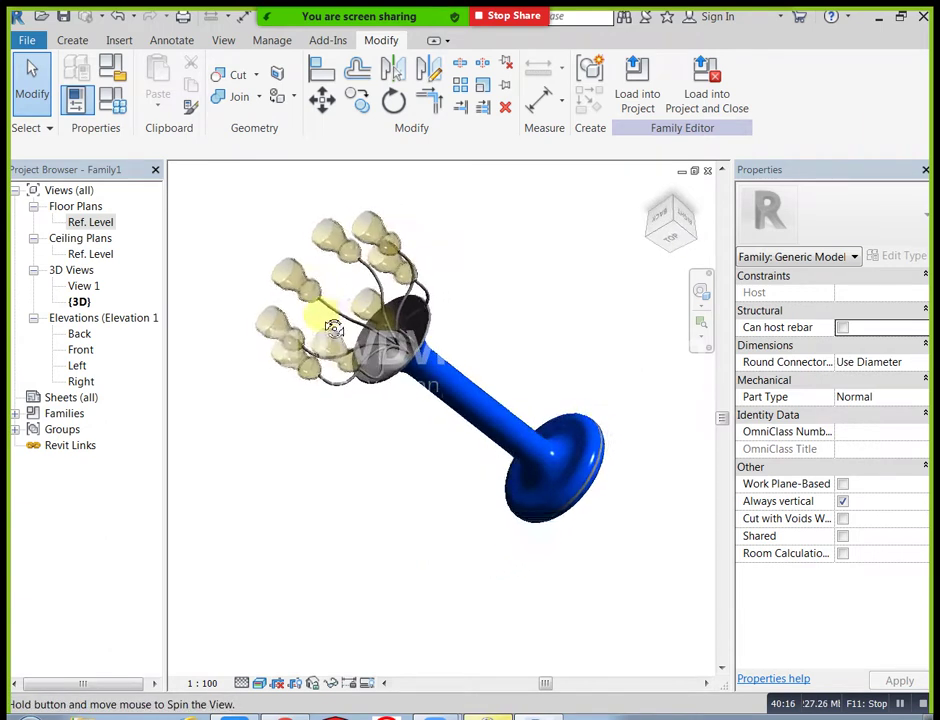
- Select one of the curved arms and admit the participant waiting to enter the Zoom meeting
left_click(432, 294)
scroll(437, 414, "up", 2)
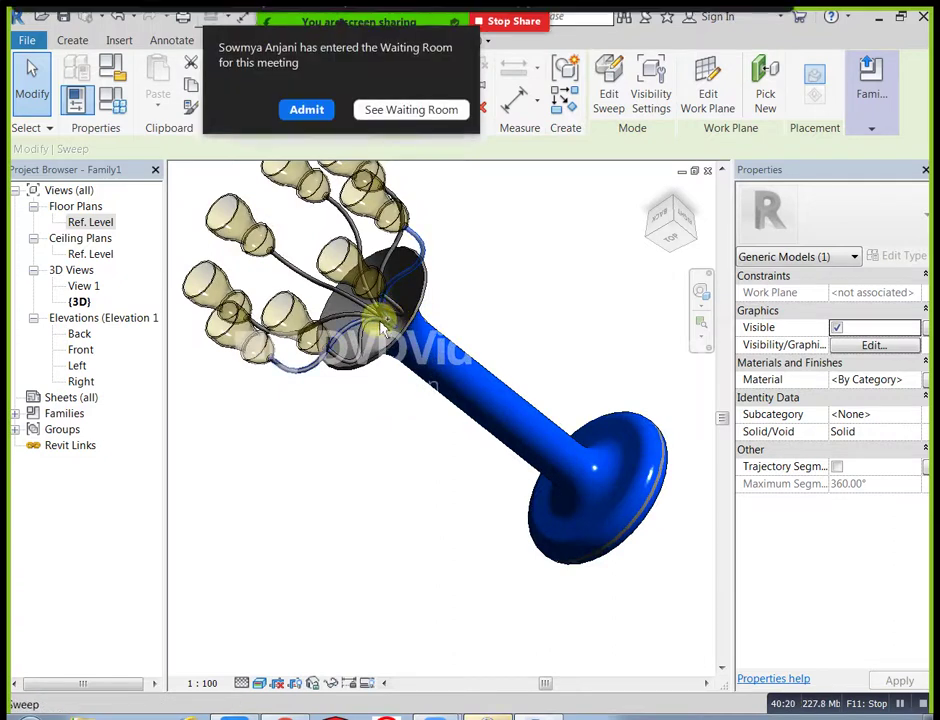
left_click(308, 153)
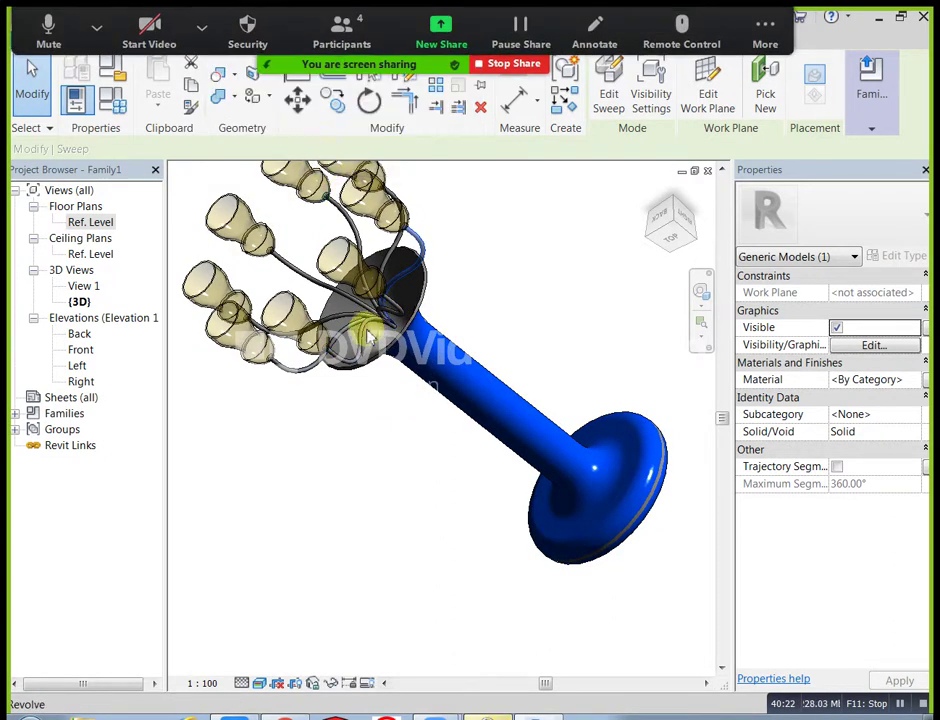
- Open the Ref. Level floor plan and display the model with shaded surfaces
double_click(92, 222)
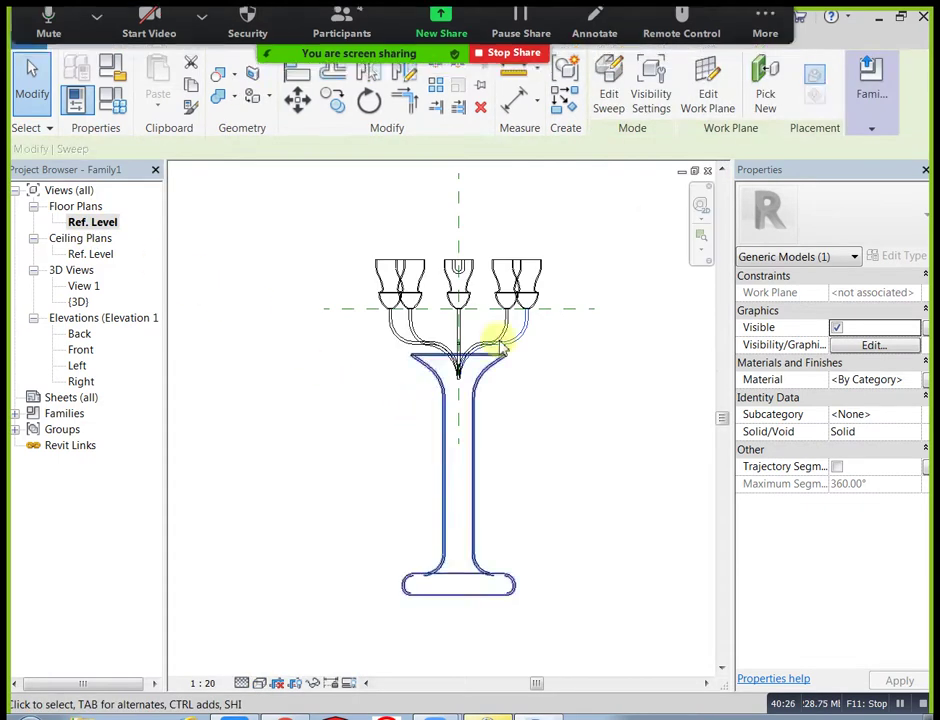
left_click(261, 690)
left_click(285, 644)
- Try to select all the arms together in the floor plan, without the reference planes
left_click(585, 355)
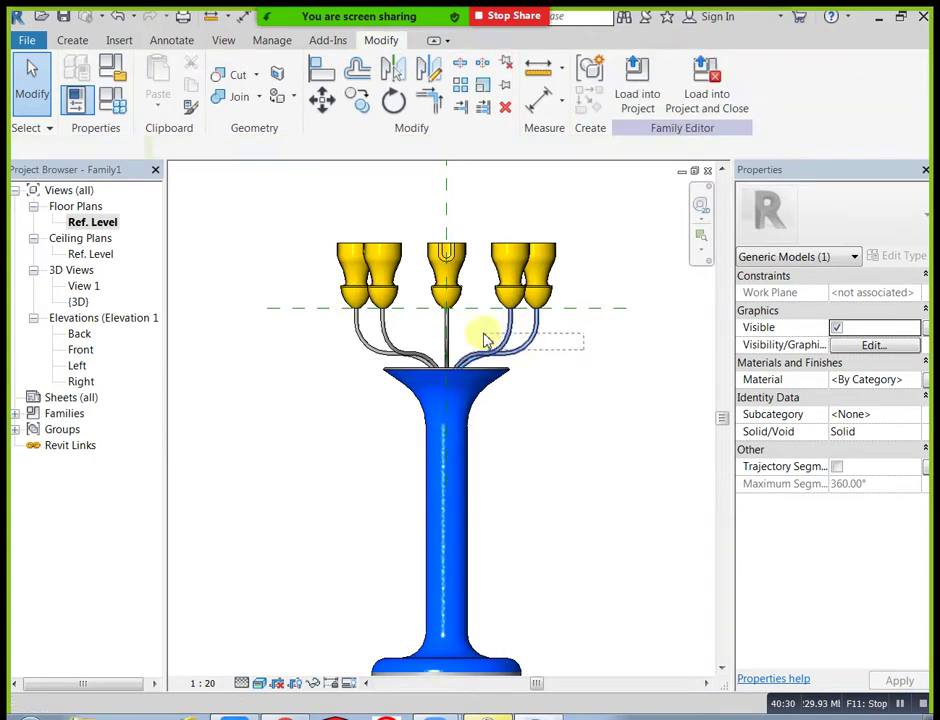
left_click_drag(341, 346, 343, 347)
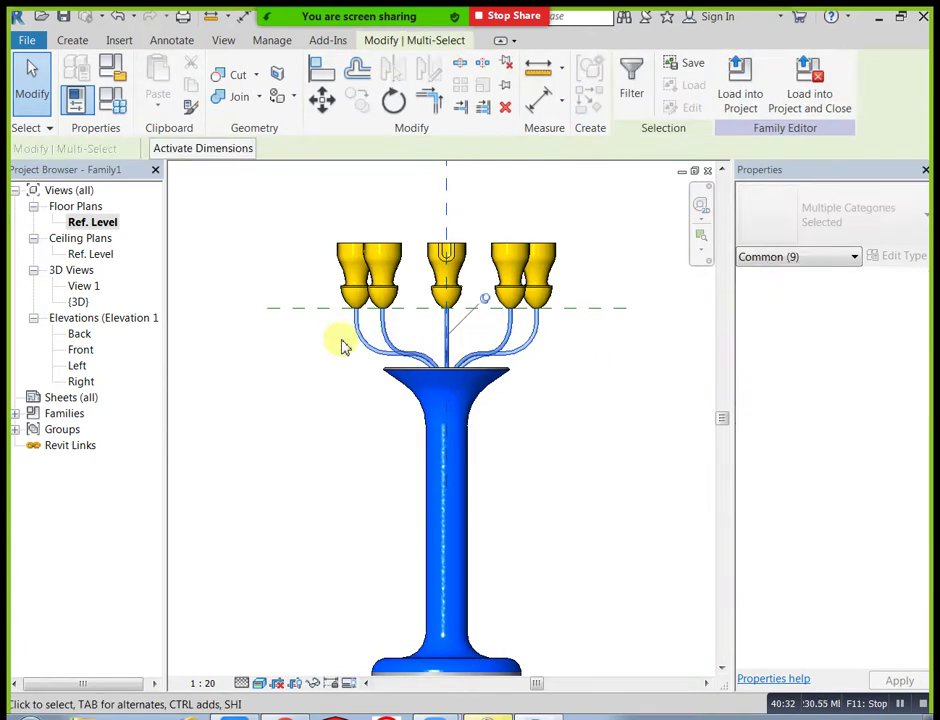
left_click(581, 459)
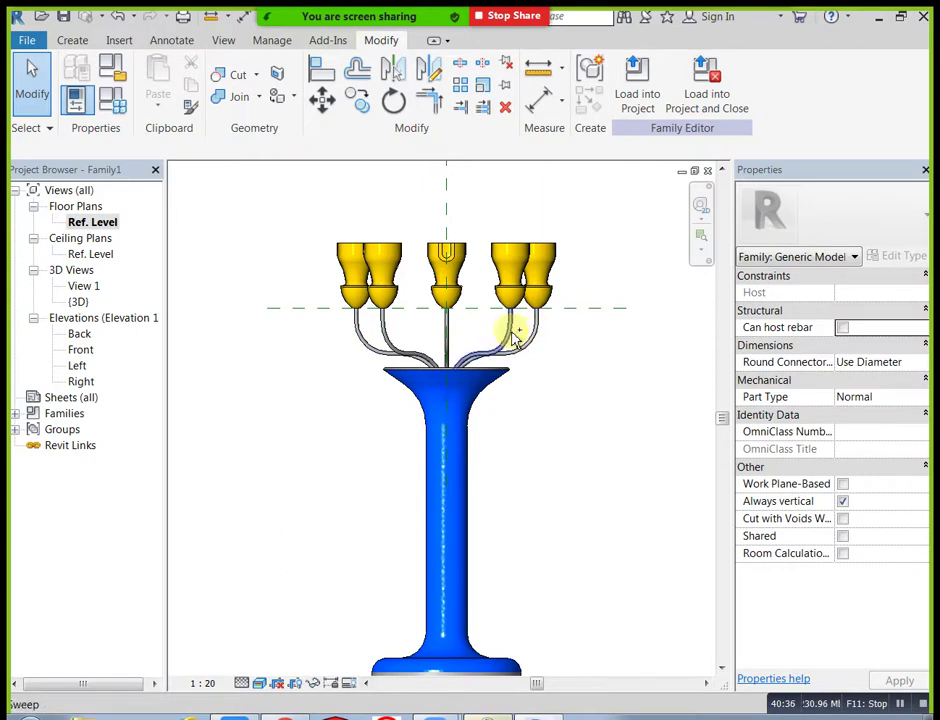
left_click(470, 340)
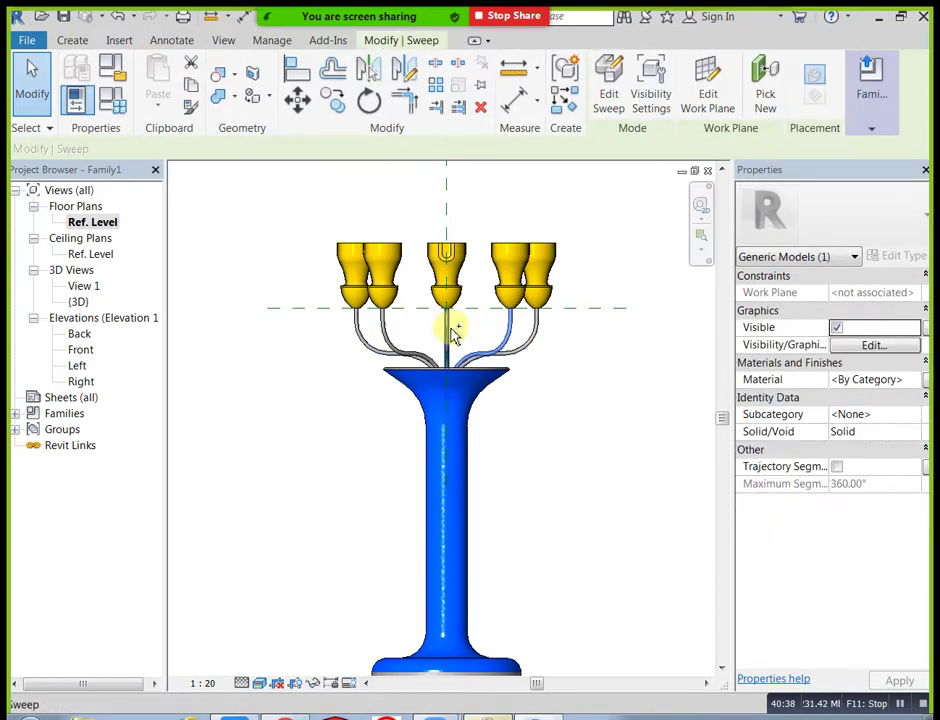
left_click(403, 345, "ctrl")
left_click_drag(403, 338, 333, 346, "ctrl")
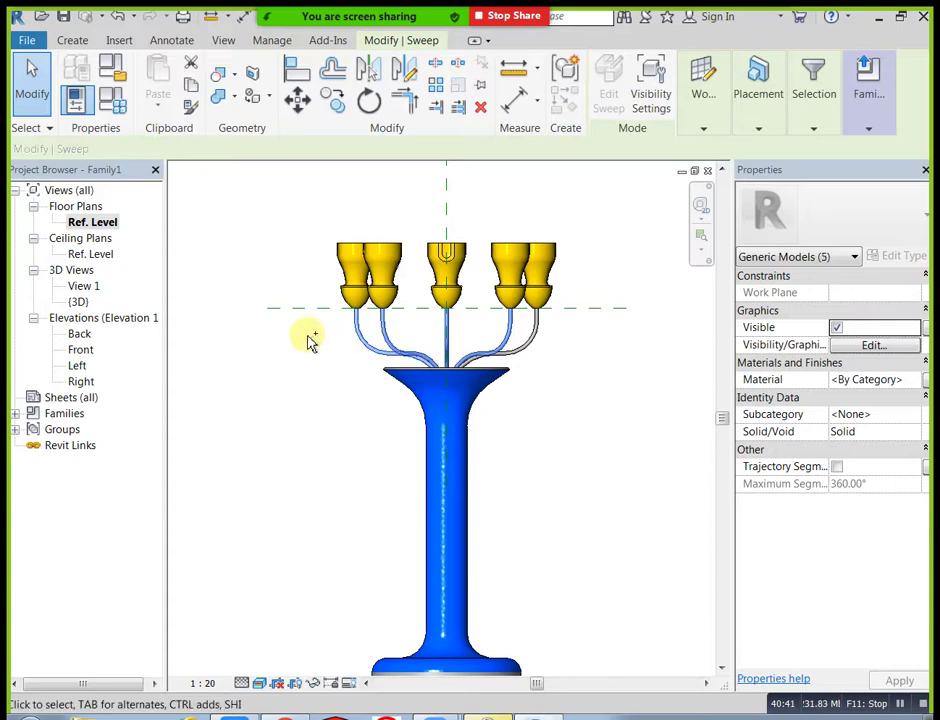
left_click(535, 345, "ctrl")
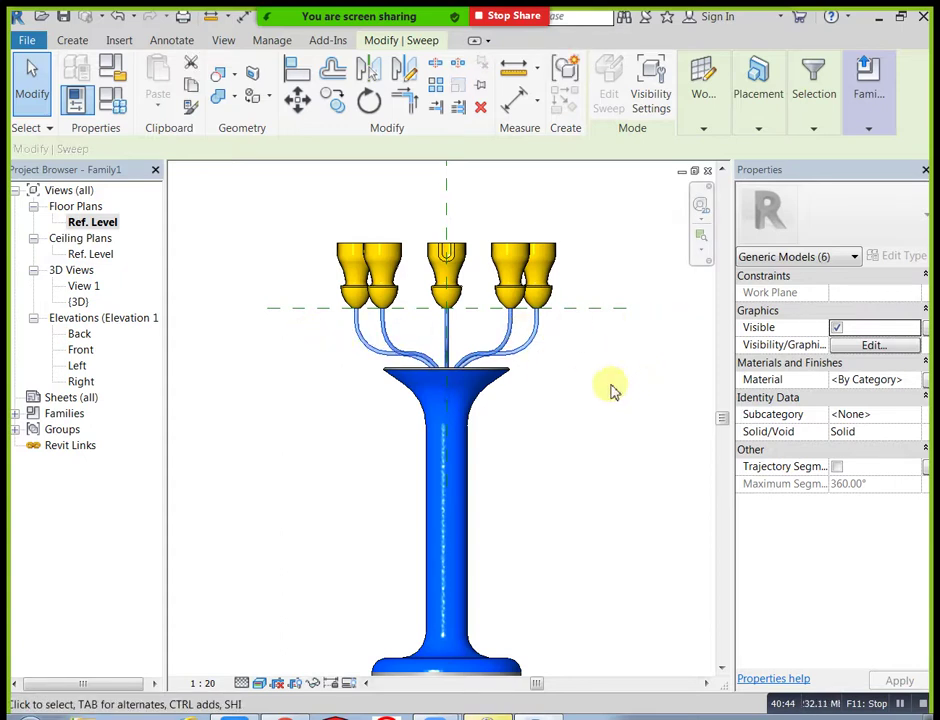
- Return to the default 3D view and select all eight curved arms together
left_click(226, 42)
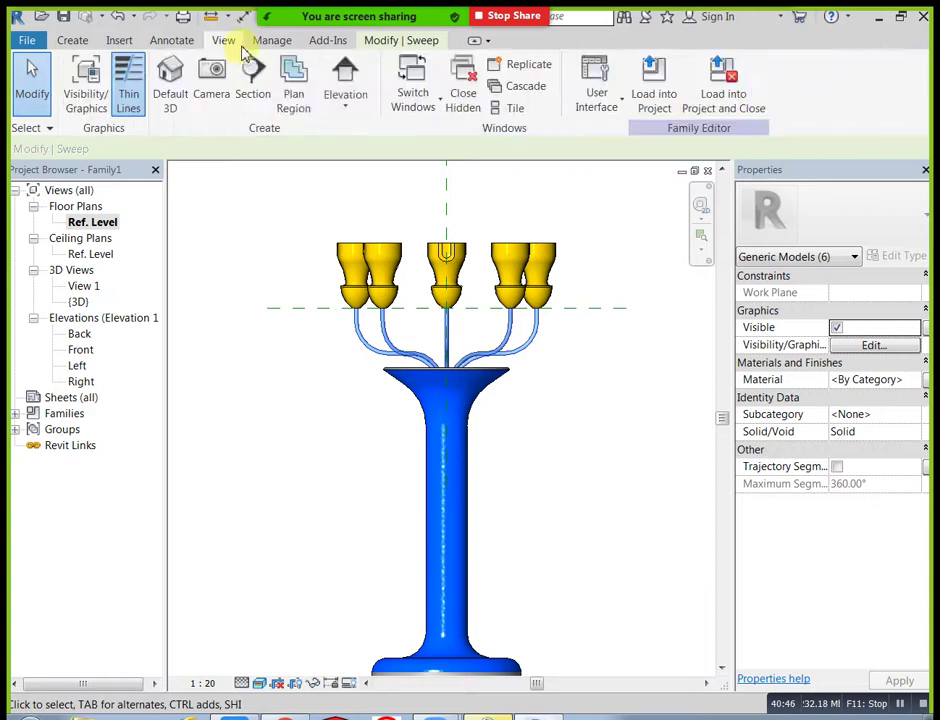
left_click(176, 76)
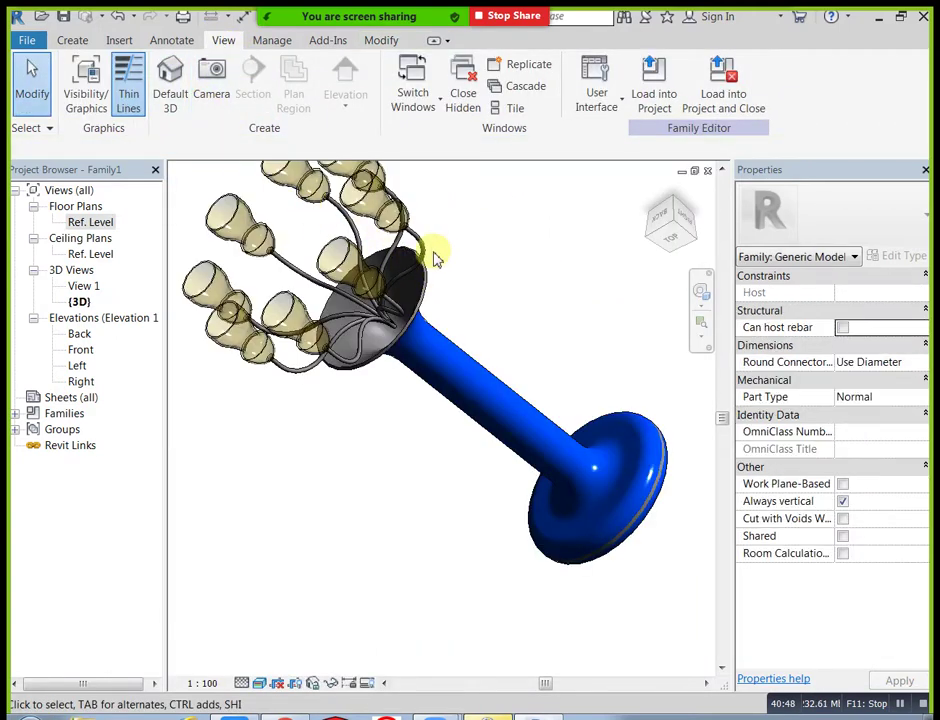
left_click_drag(451, 204, 420, 250)
left_click(273, 241, "ctrl")
left_click(283, 257, "ctrl")
left_click(349, 319, "ctrl")
left_click(342, 321, "ctrl")
left_click(365, 336, "ctrl")
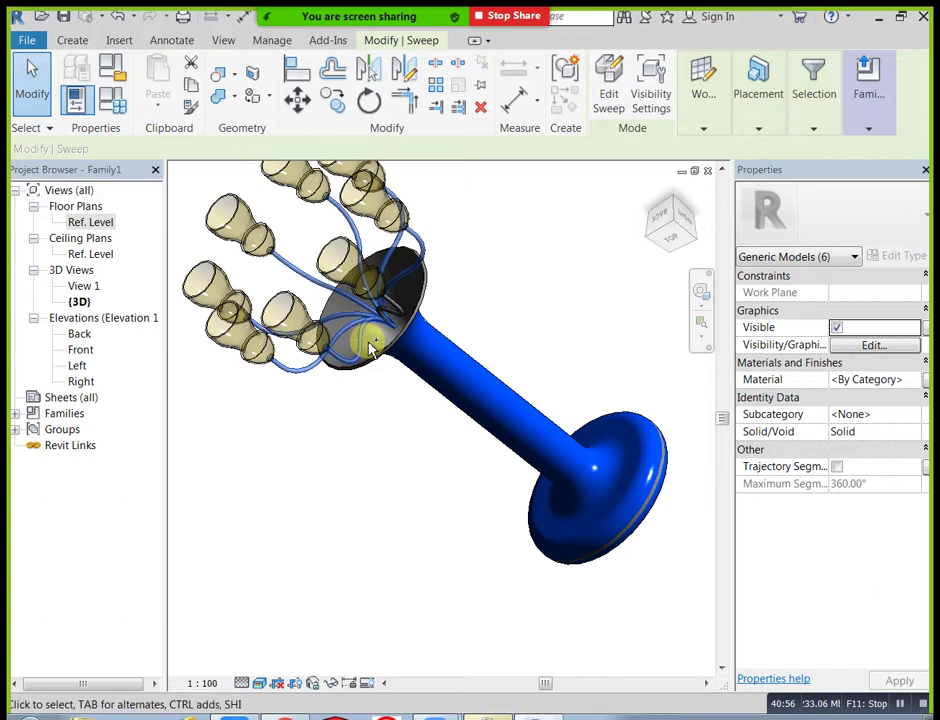
left_click(372, 344, "ctrl")
left_click(394, 316, "ctrl")
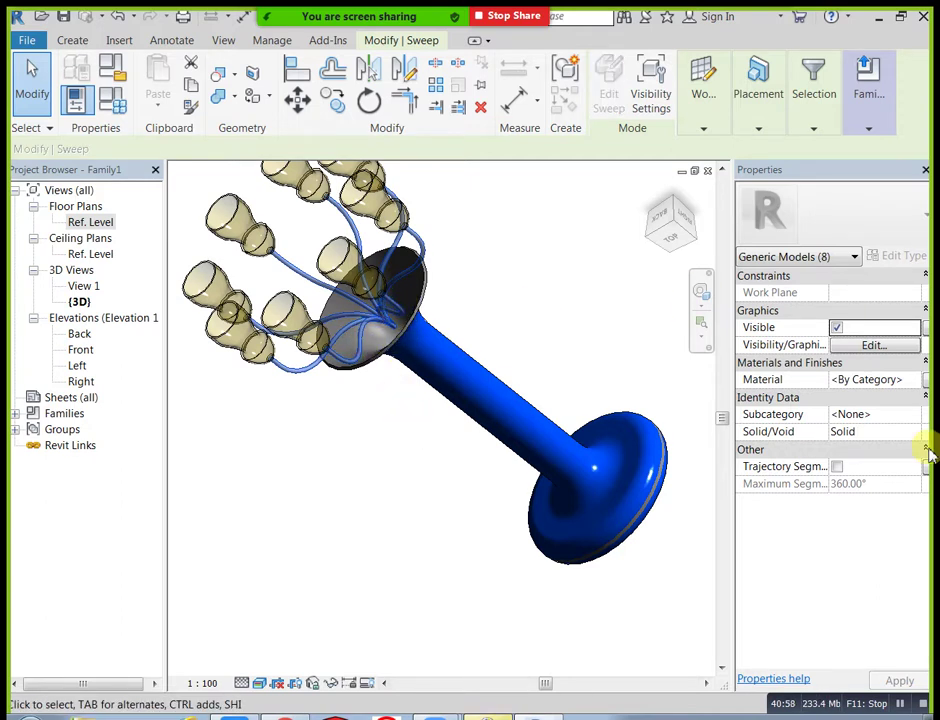
- Create a new material for the selected arms and make its shading use the render appearance
left_click(920, 382)
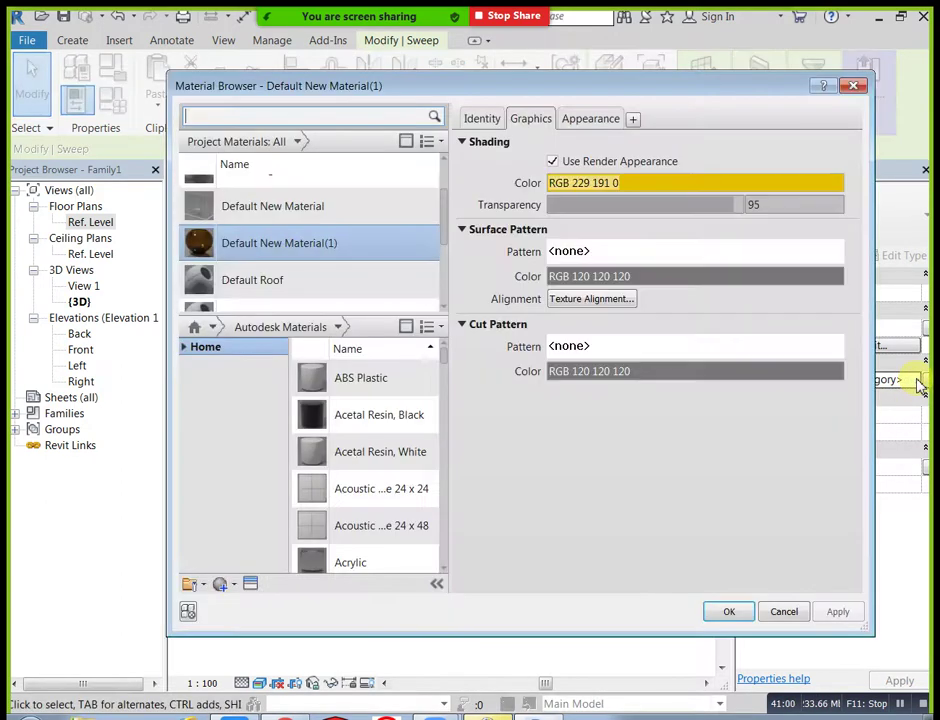
left_click(229, 584)
left_click(232, 605)
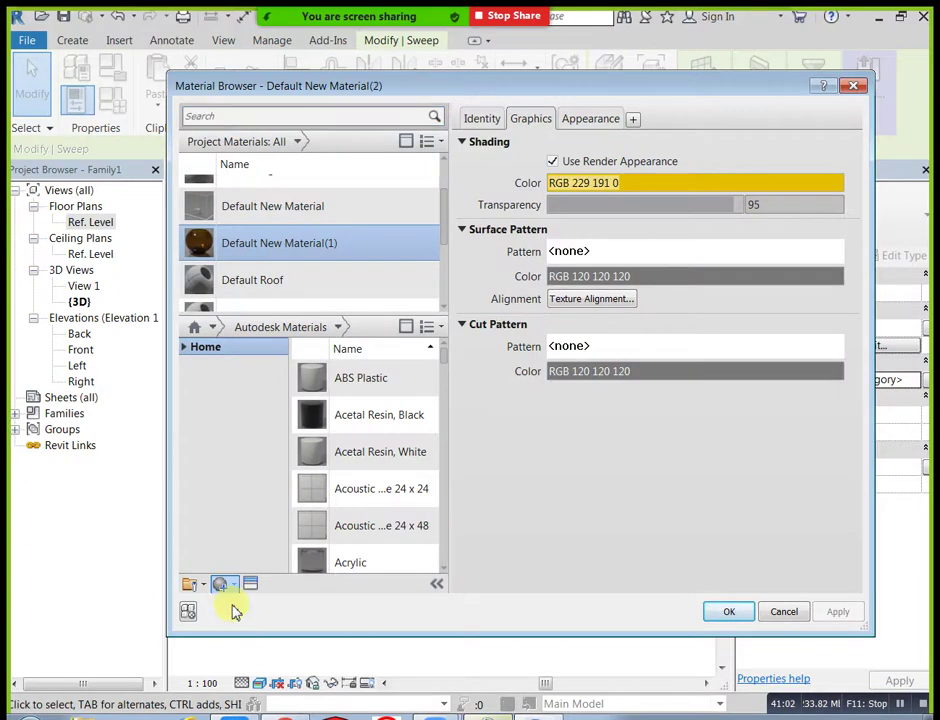
left_click(553, 162)
left_click(592, 120)
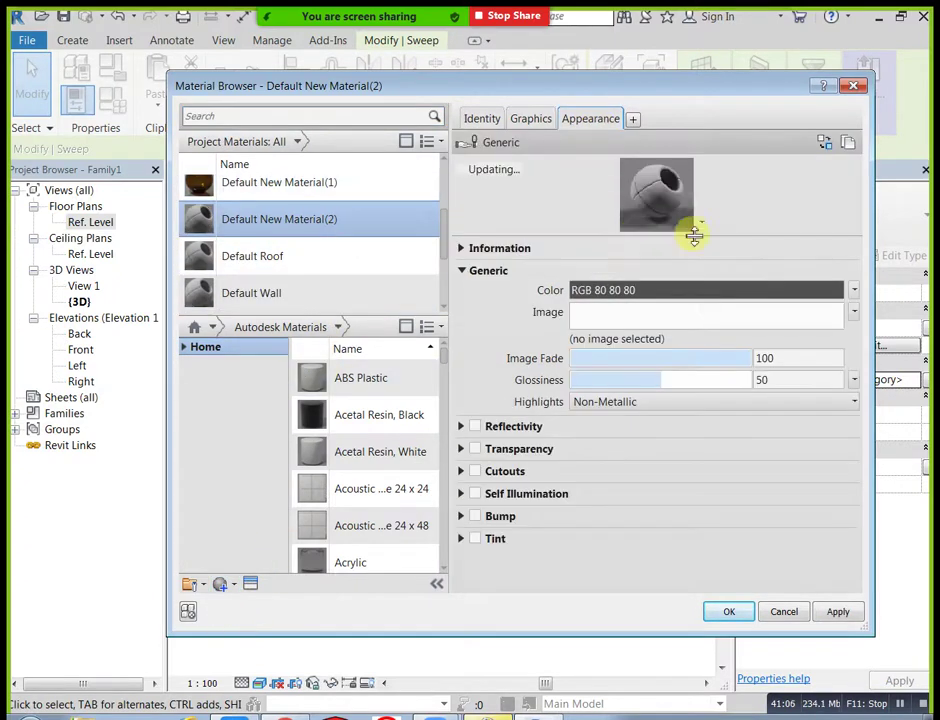
- Search the appearance assets for "metal" and assign the Aluminum - Polished asset to the new material
left_click(250, 585)
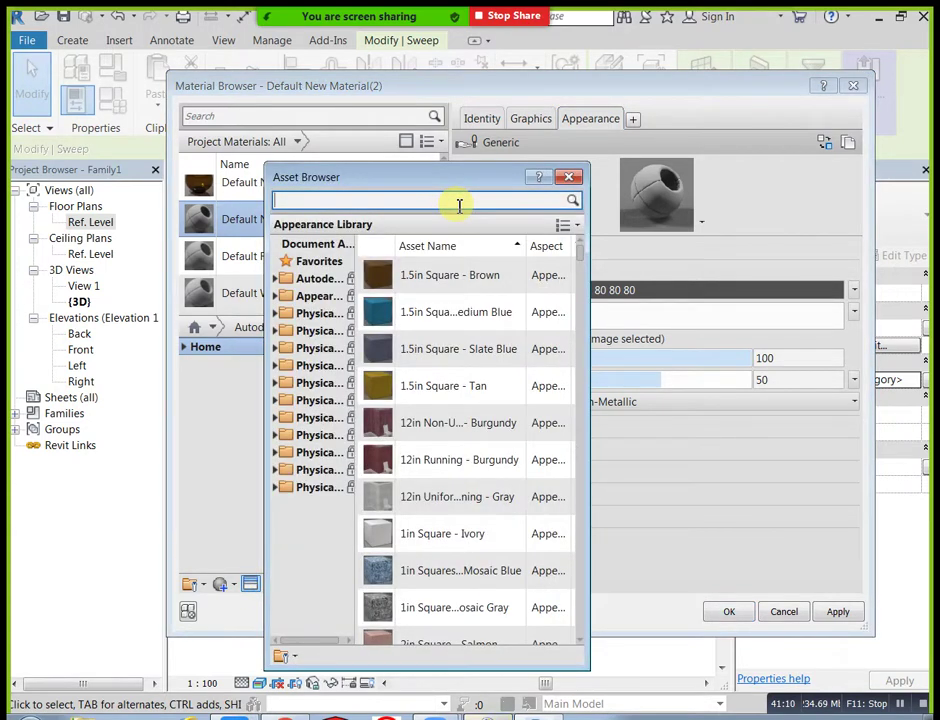
type("metal")
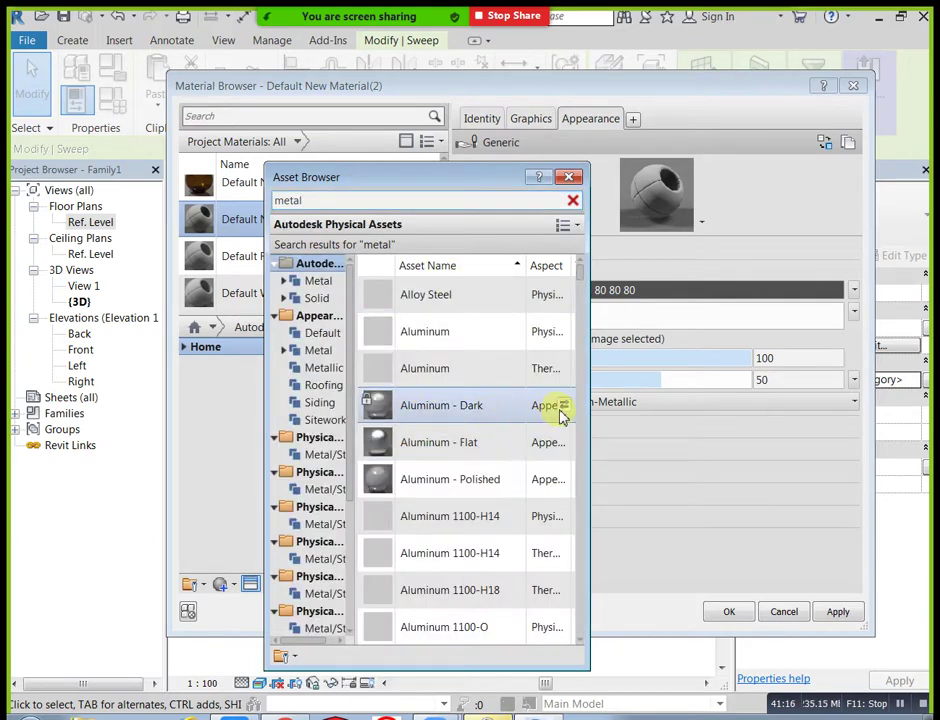
left_click(562, 482)
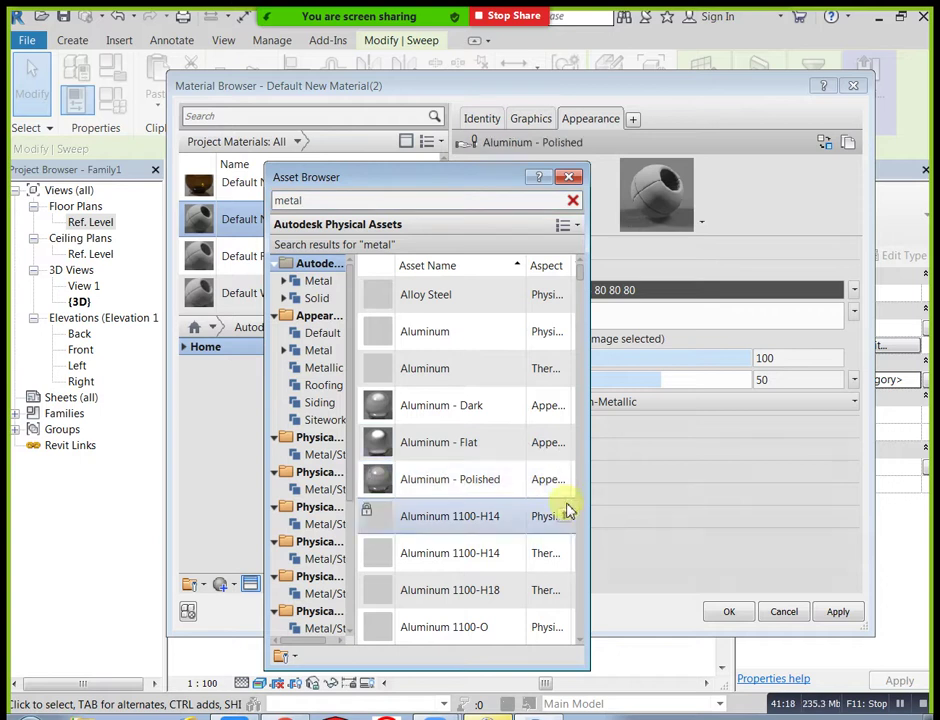
left_click(568, 180)
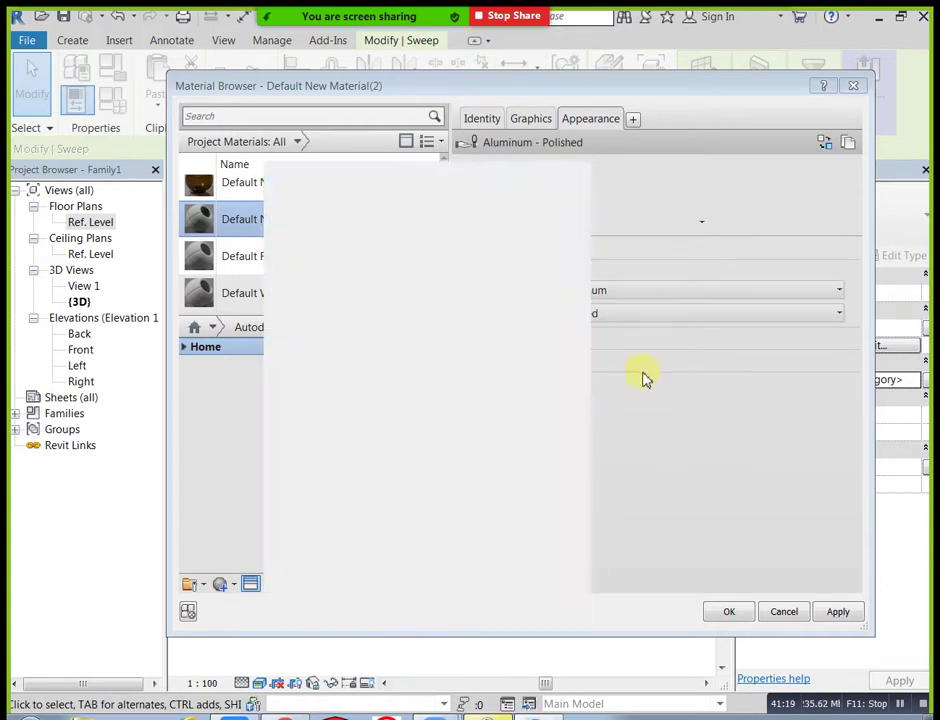
- Review the new material's shading and appearance settings, and apply the polished aluminum material to the selected arms
left_click(531, 118)
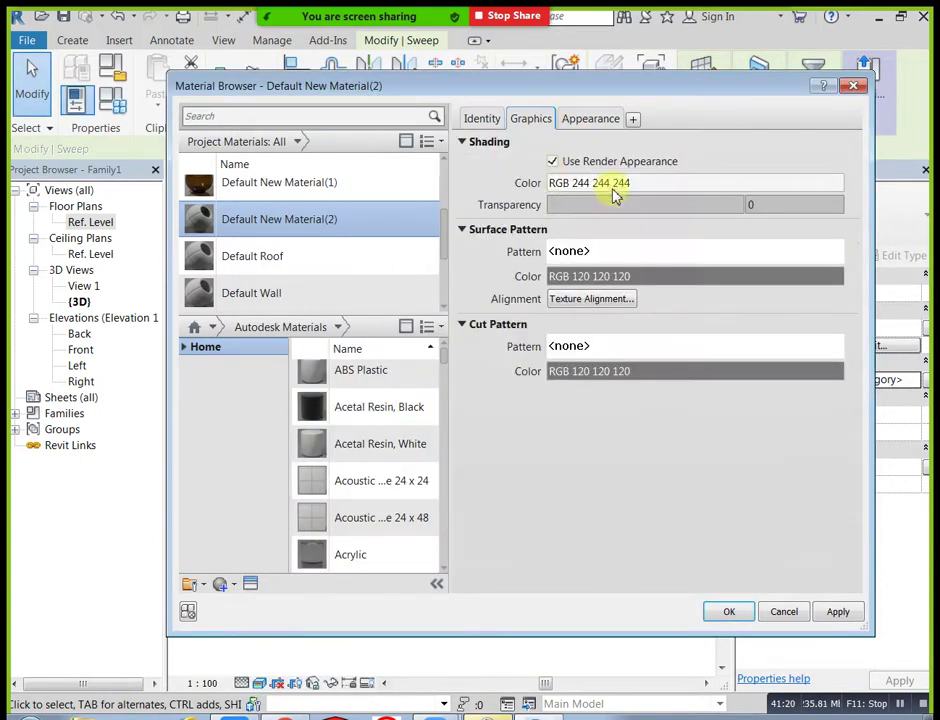
left_click(590, 119)
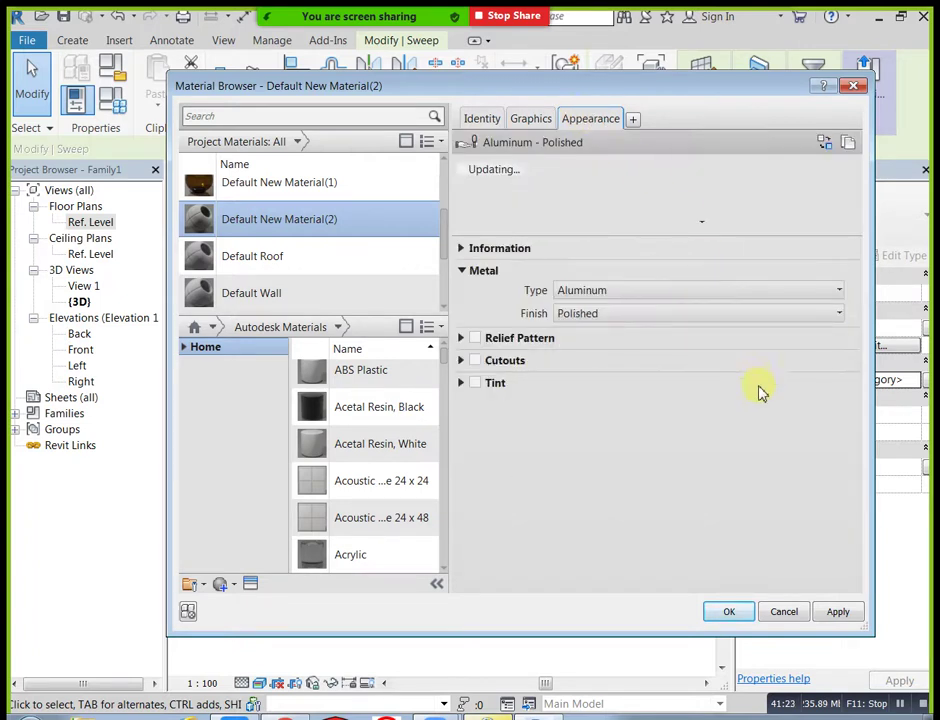
left_click(838, 612)
left_click(731, 612)
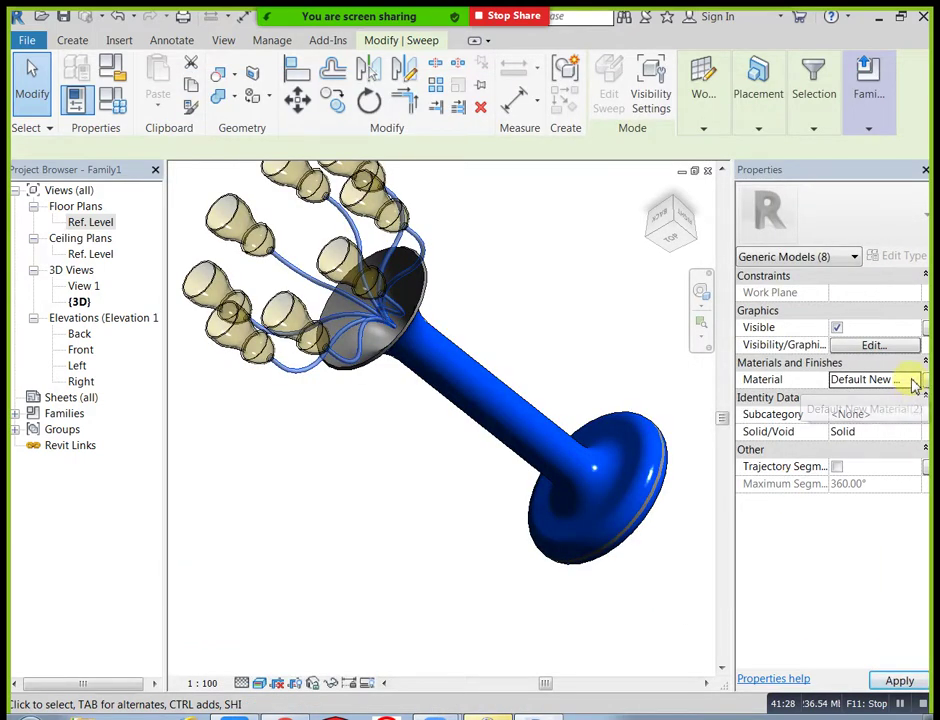
- Select all eight curved arms around the stem together and assign them the existing Default New Material(2)
left_click(640, 592)
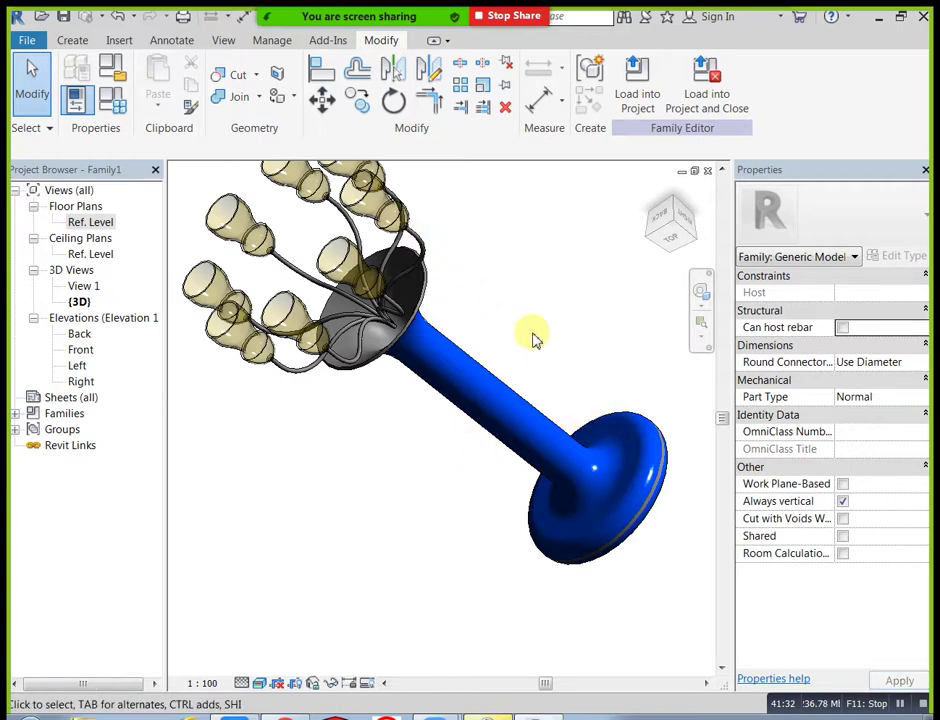
scroll(430, 248, "up", 8)
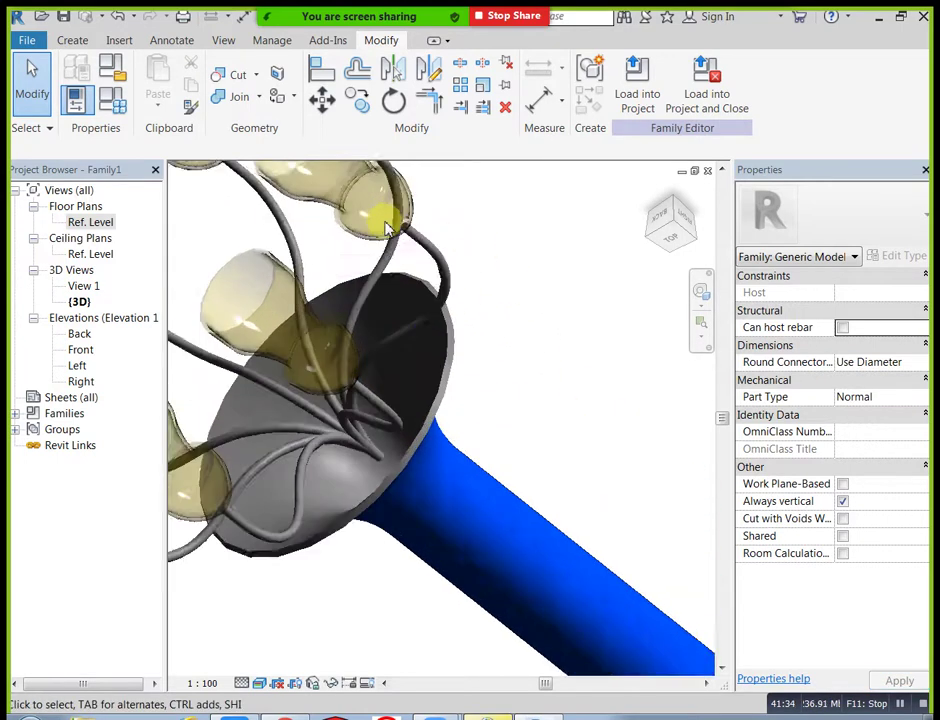
middle_click_drag(484, 248, 430, 290, "shift")
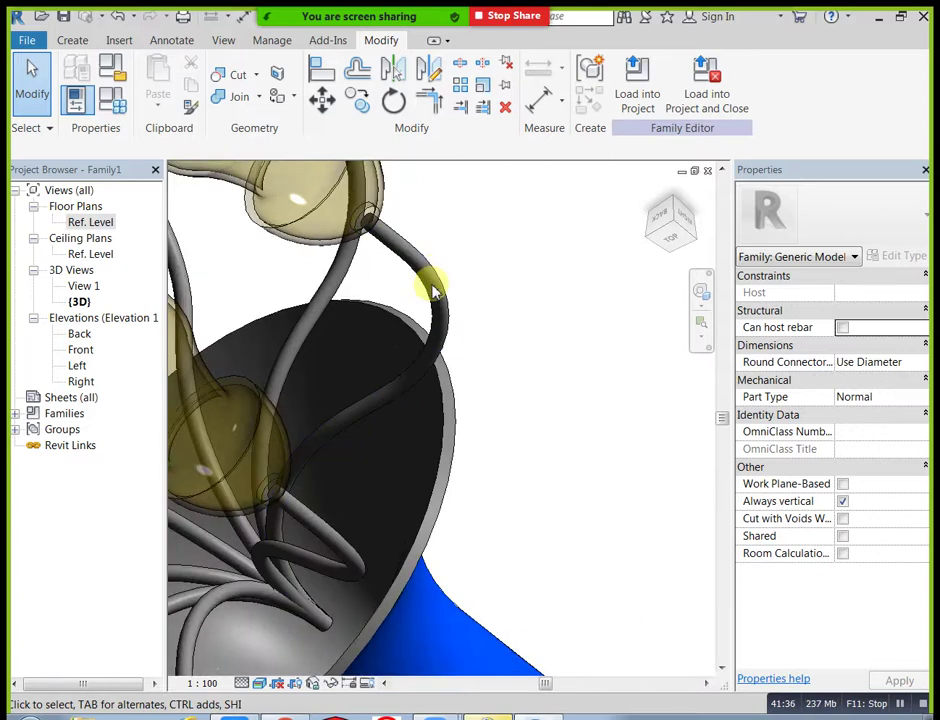
left_click(438, 282)
scroll(508, 304, "down", 2)
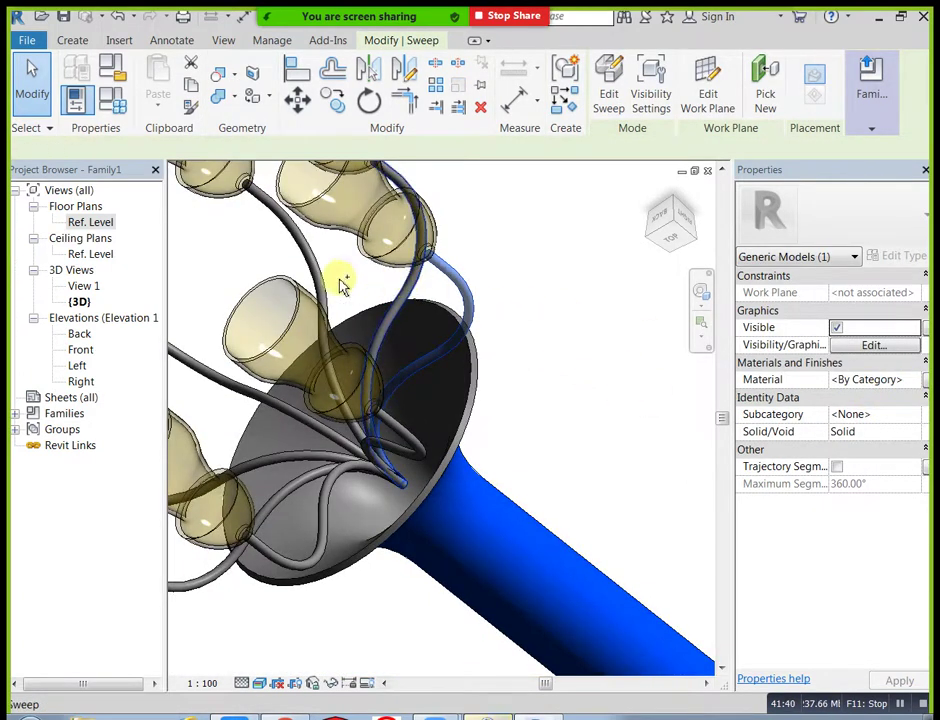
left_click(310, 264, "ctrl")
left_click(252, 329, "ctrl")
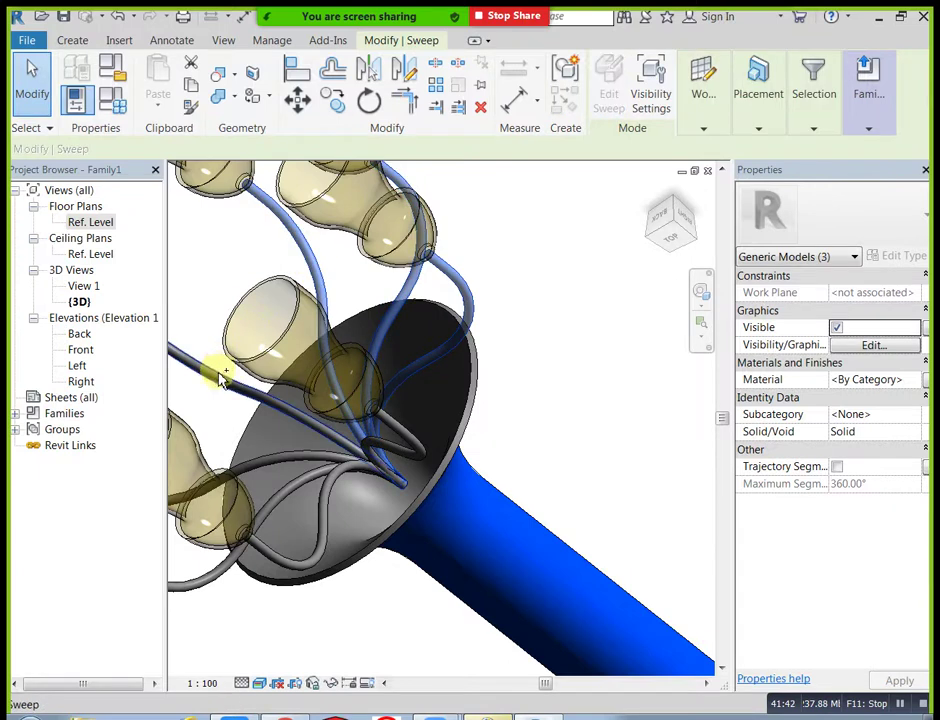
left_click(270, 472, "ctrl")
left_click(285, 497, "ctrl")
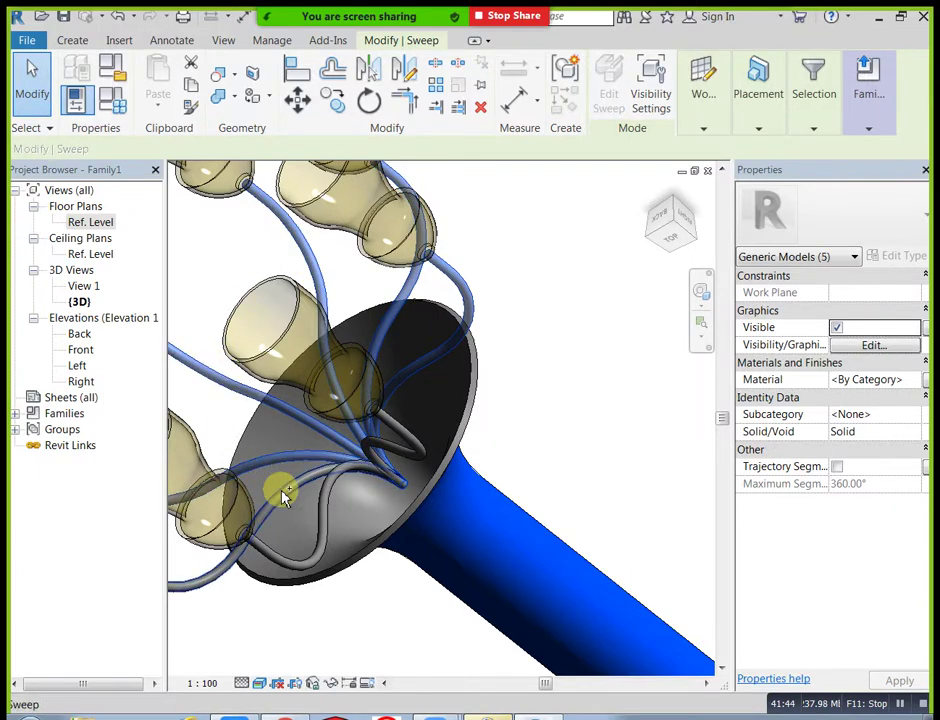
left_click(352, 499, "ctrl")
left_click(371, 478, "ctrl")
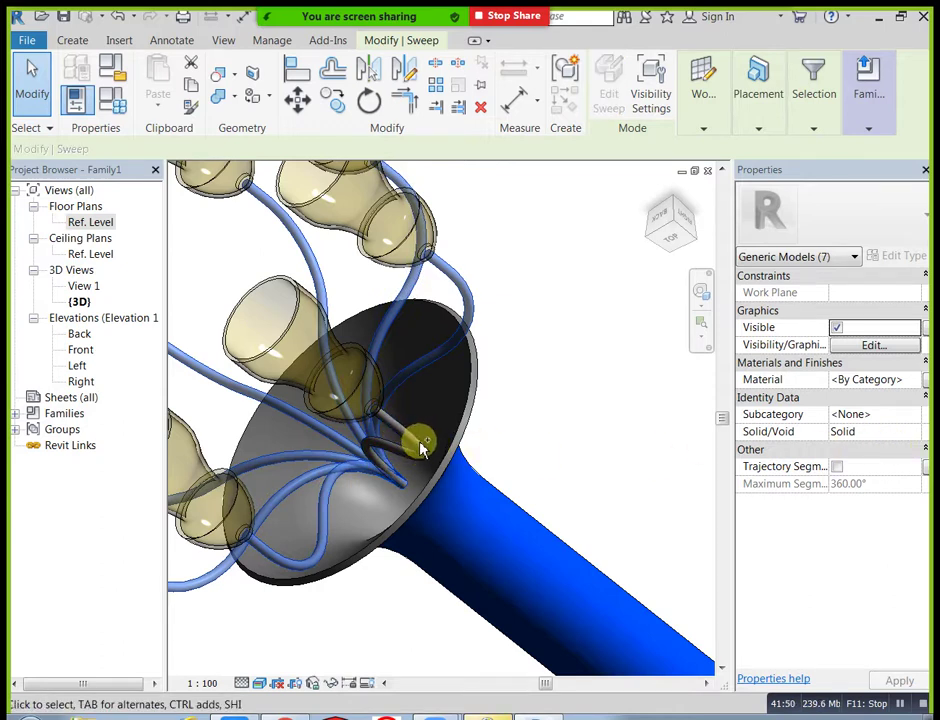
left_click(406, 440, "ctrl")
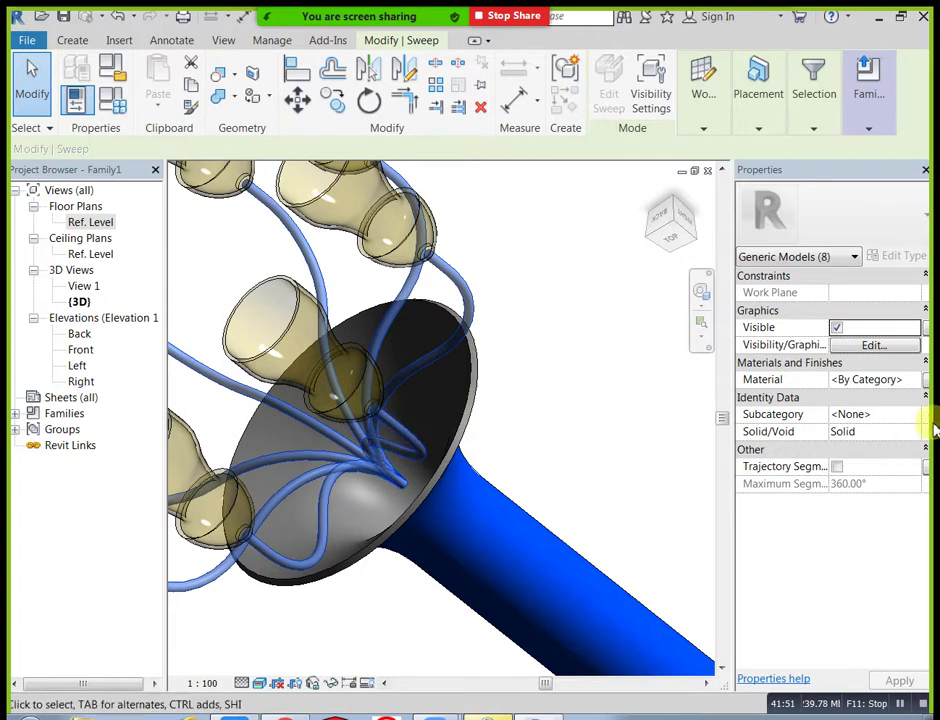
left_click(917, 381)
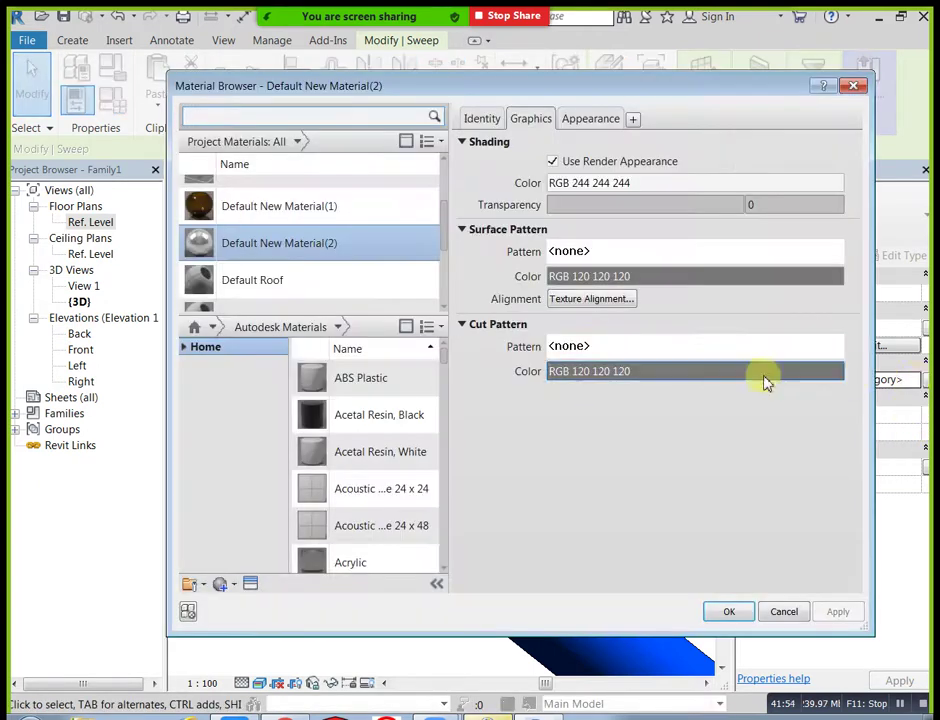
left_click(727, 611)
left_click(604, 447)
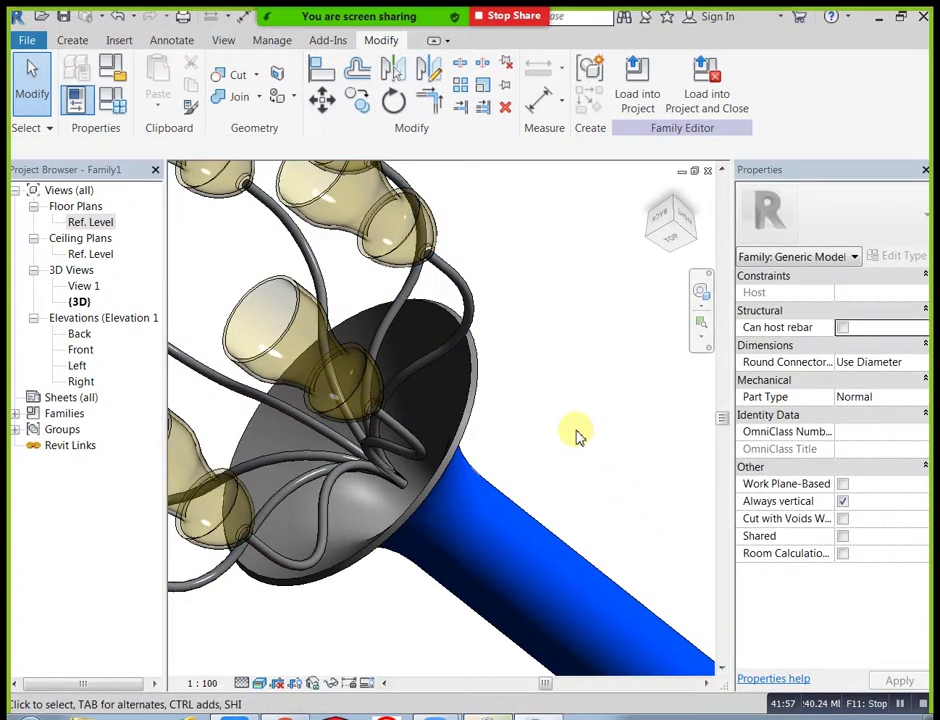
- Orient the 3D view toward the stem's open flared end and paint its inner faces with the plastic material
scroll(348, 443, "up", 5)
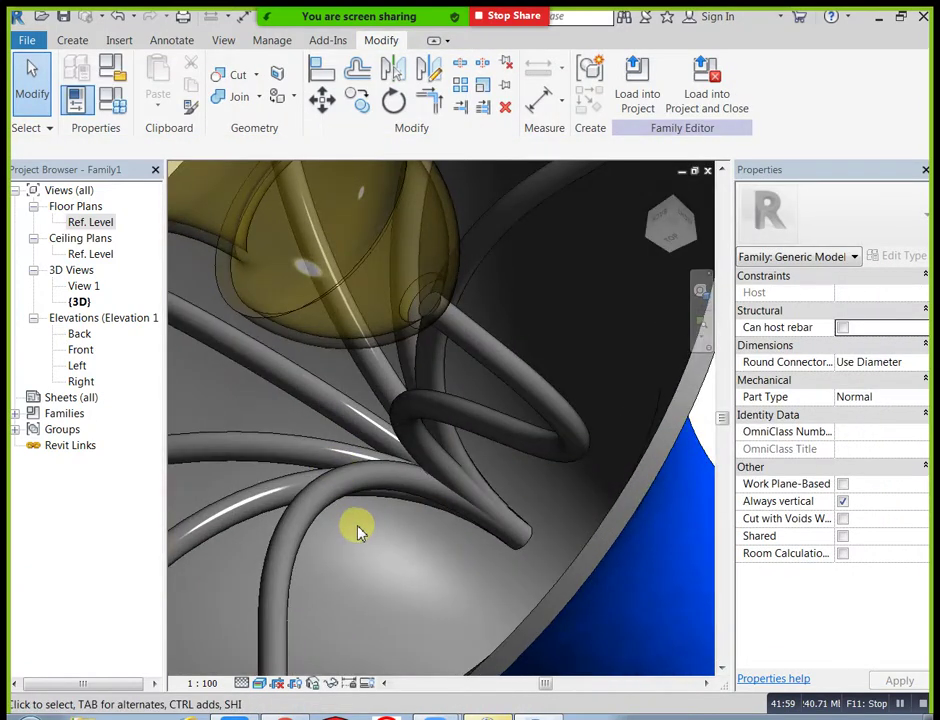
scroll(478, 476, "down", 6)
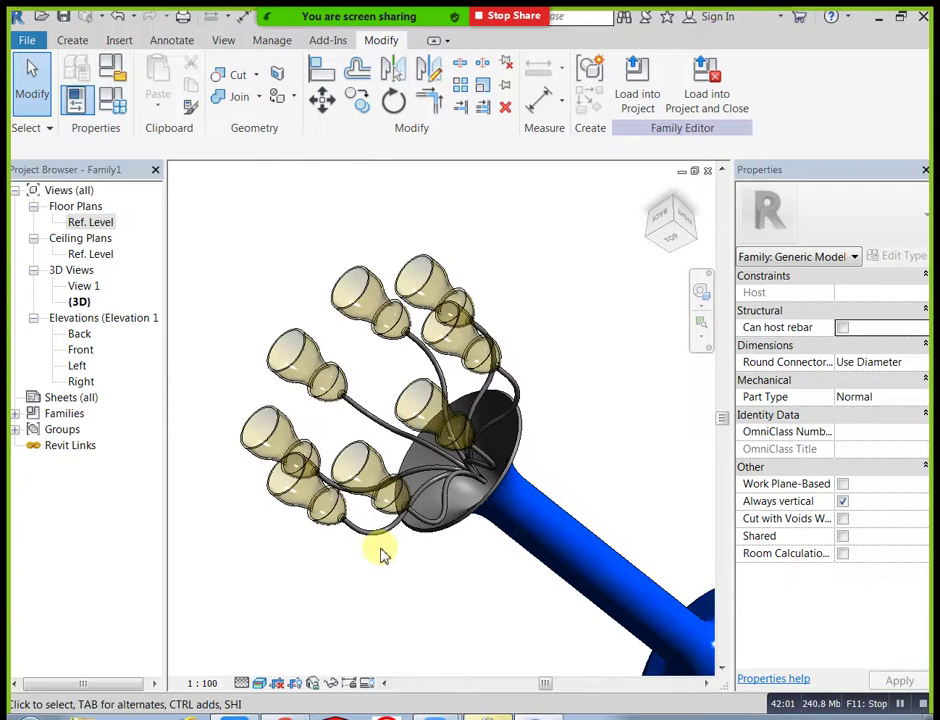
middle_click_drag(283, 493, 607, 553, "shift")
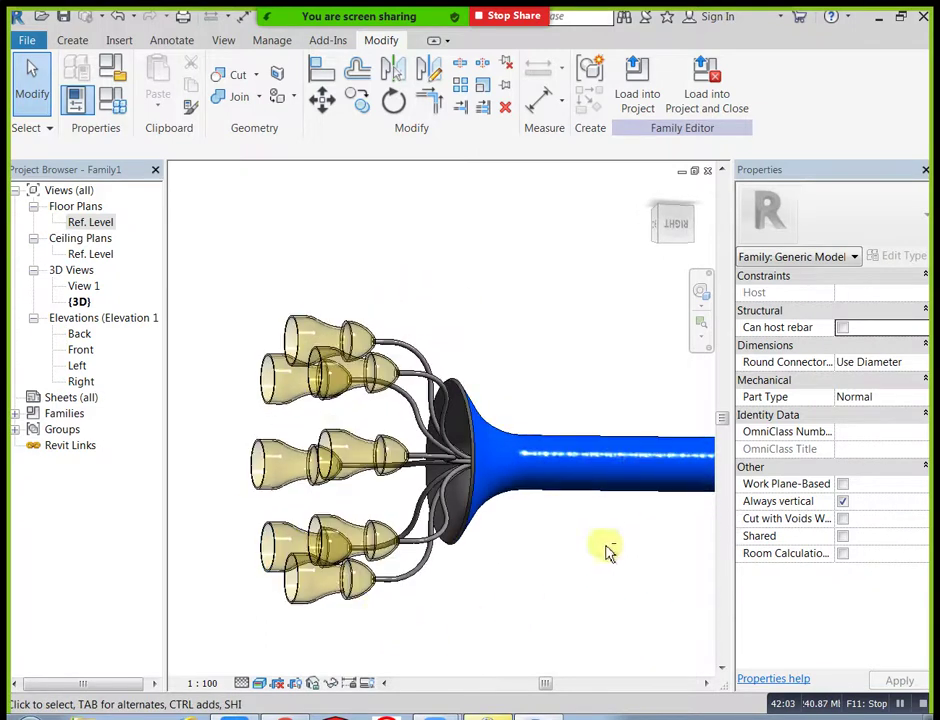
middle_click_drag(457, 266, 520, 480, "shift")
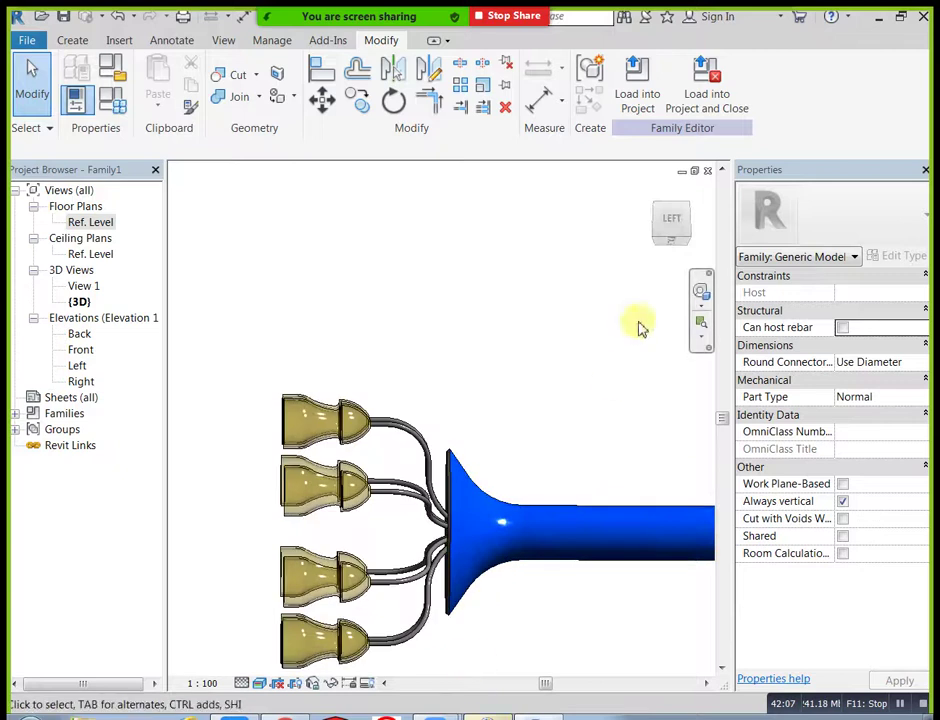
left_click(652, 207)
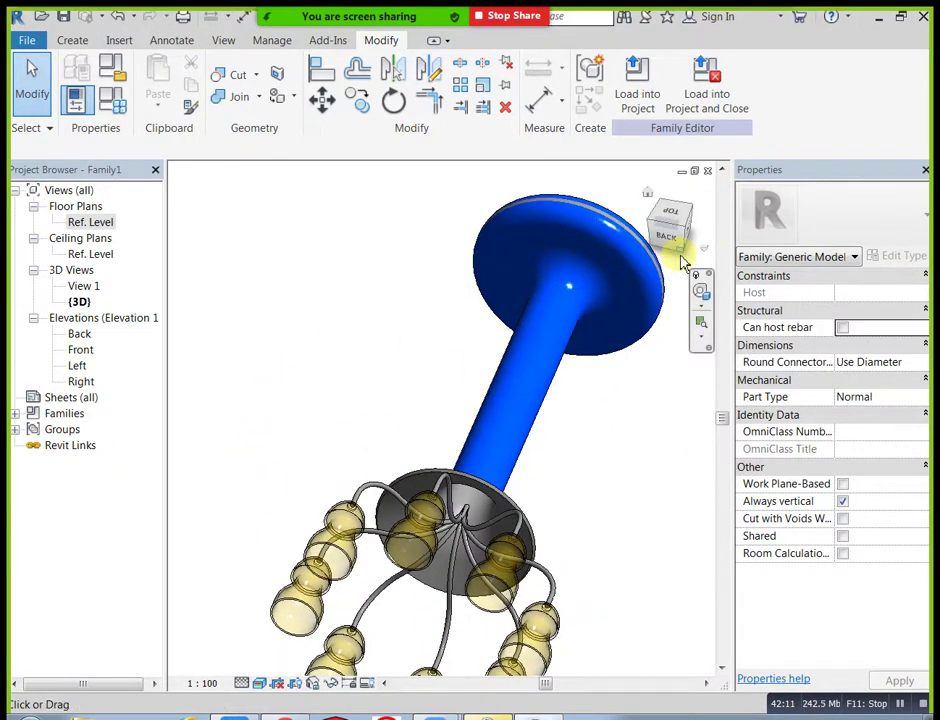
left_click(684, 195)
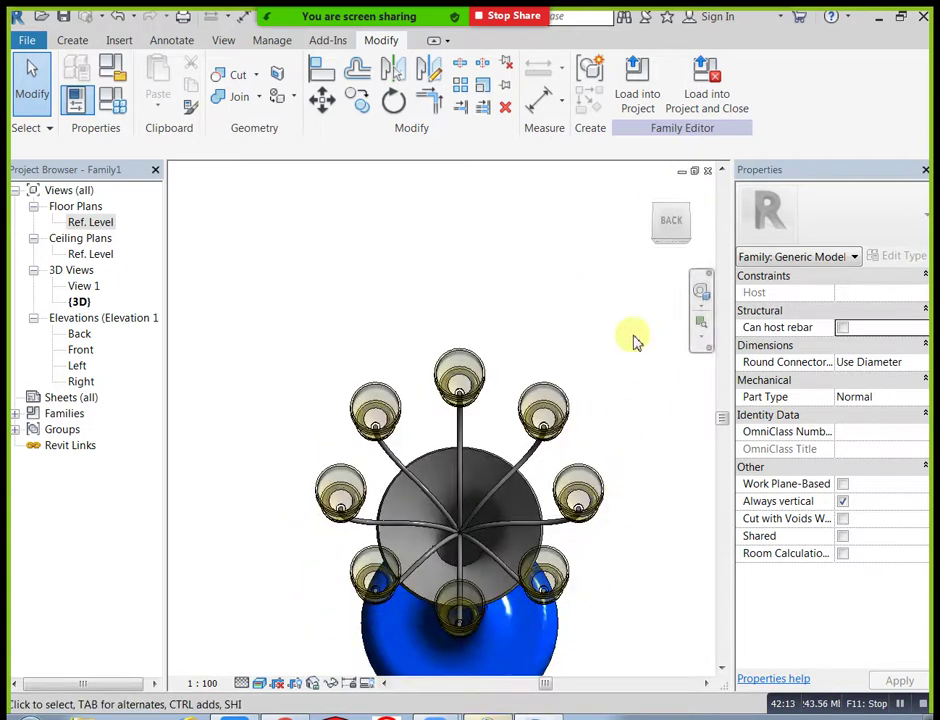
mouse_move(664, 228)
left_mouse_down()
mouse_move(660, 205)
mouse_move(672, 212)
left_mouse_up()
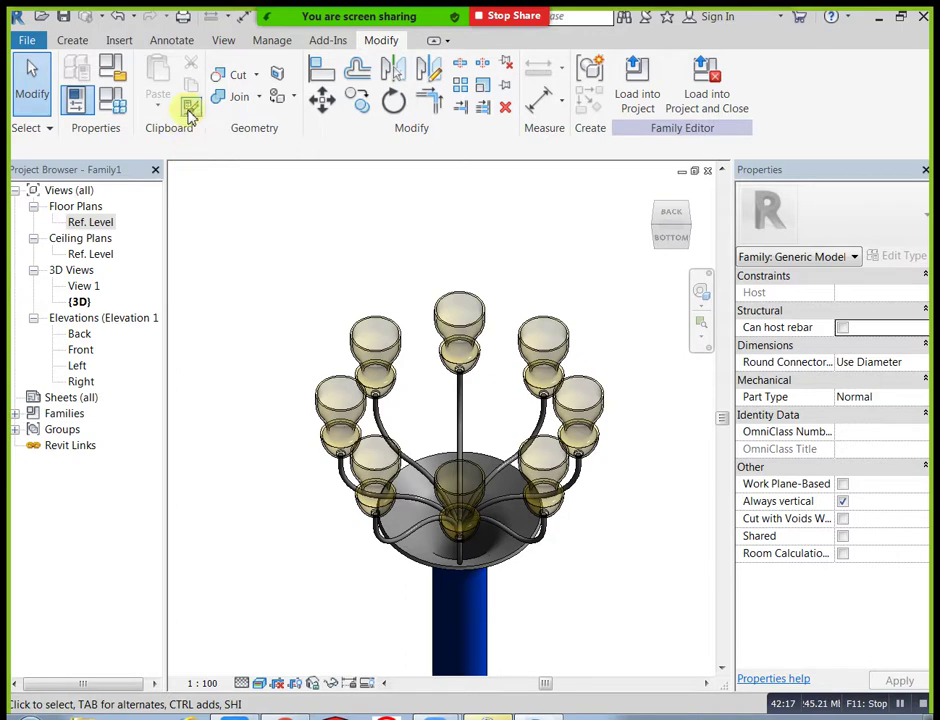
left_click(278, 96)
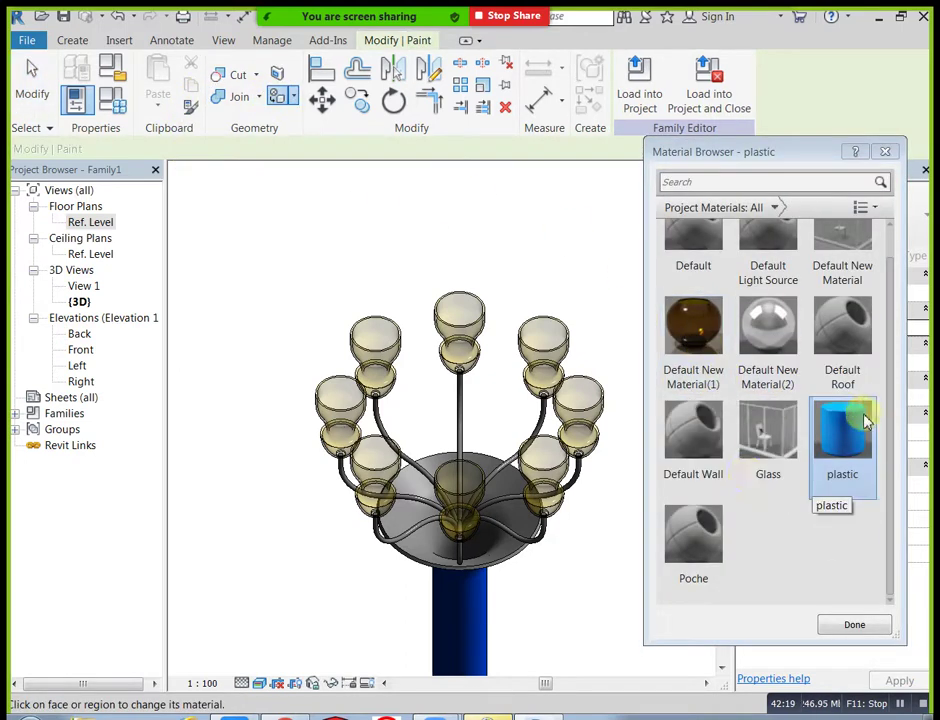
left_click(510, 545)
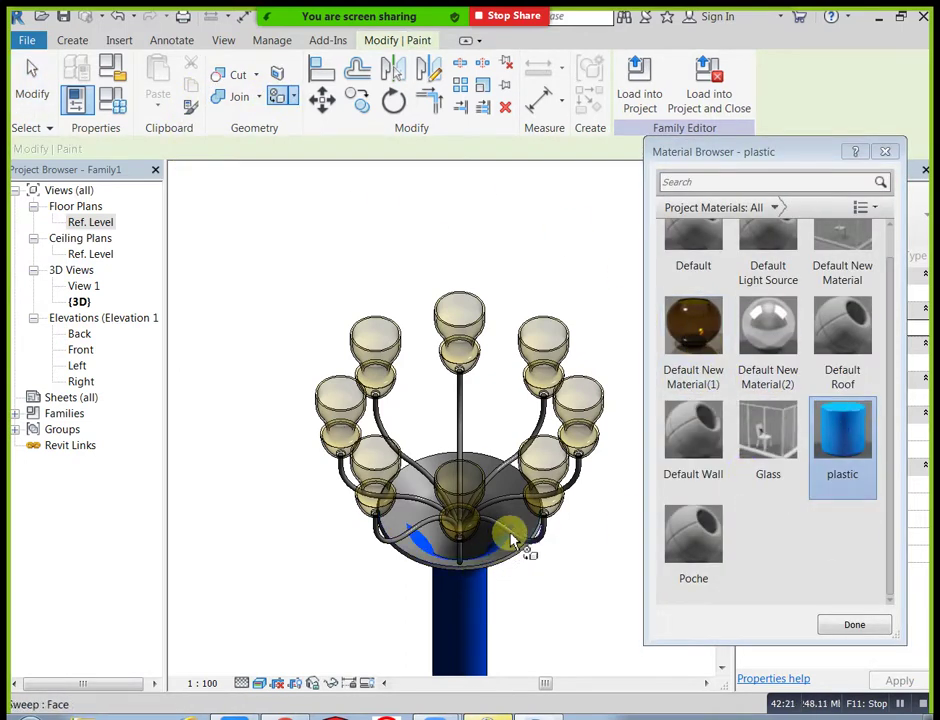
left_click(515, 506)
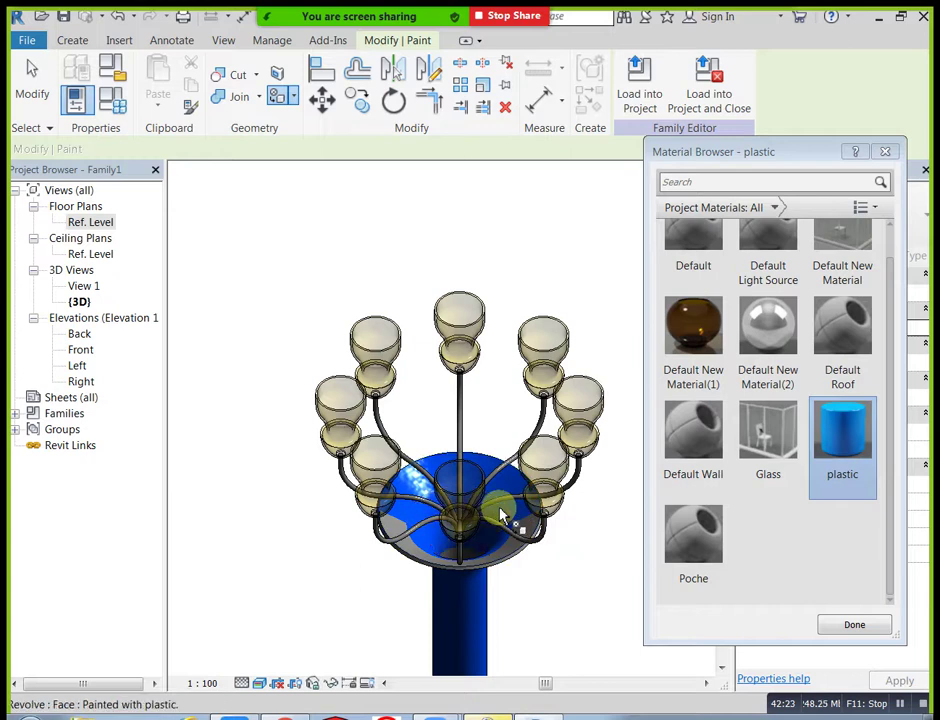
left_click(512, 560)
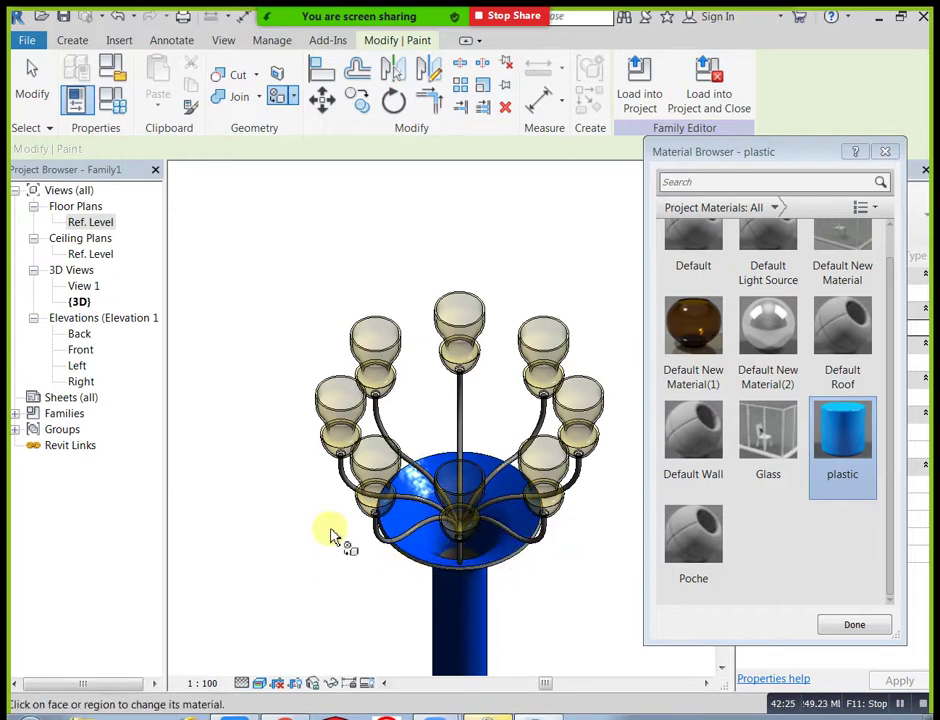
- Paint the thin rim face of the flared end with the plastic material and finish painting
scroll(319, 441, "down", 4)
scroll(403, 412, "up", 2)
left_click(395, 480)
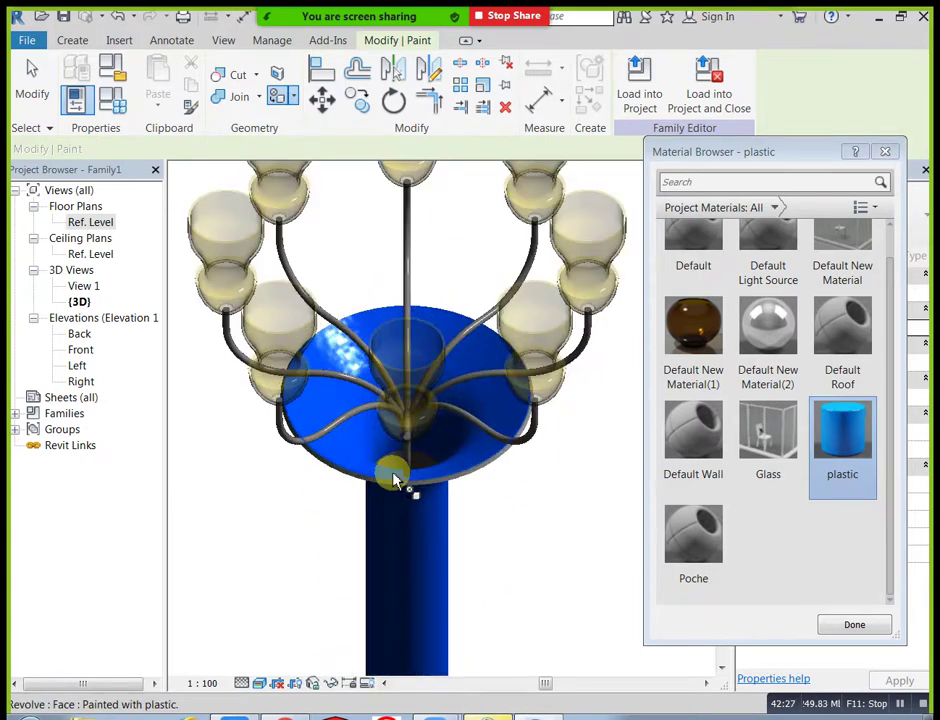
scroll(396, 470, "up", 3)
left_click(398, 458)
scroll(399, 466, "down", 4)
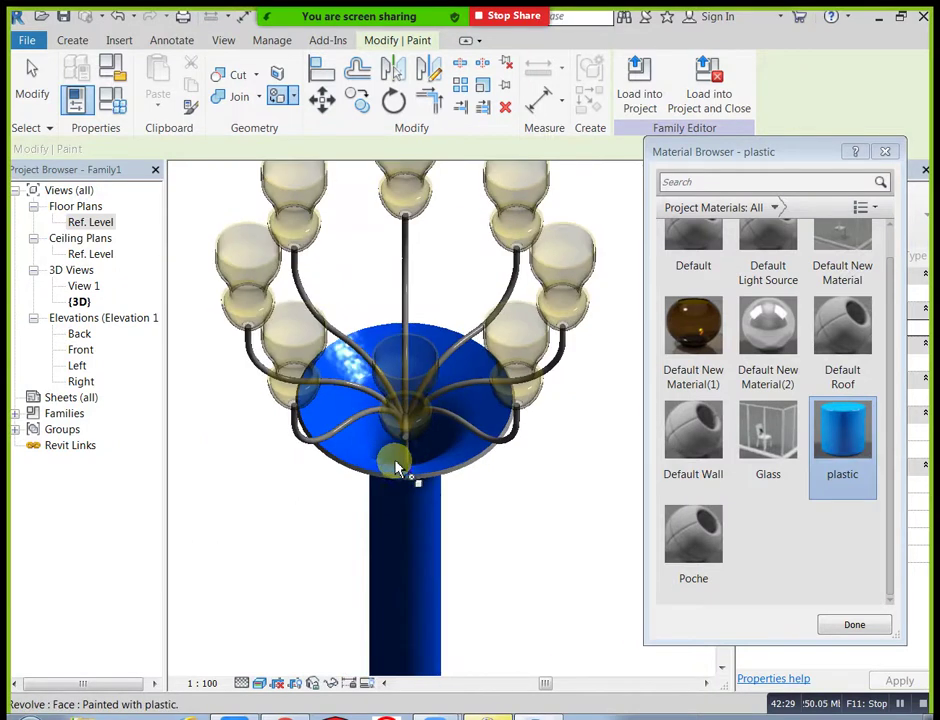
scroll(440, 475, "up", 5)
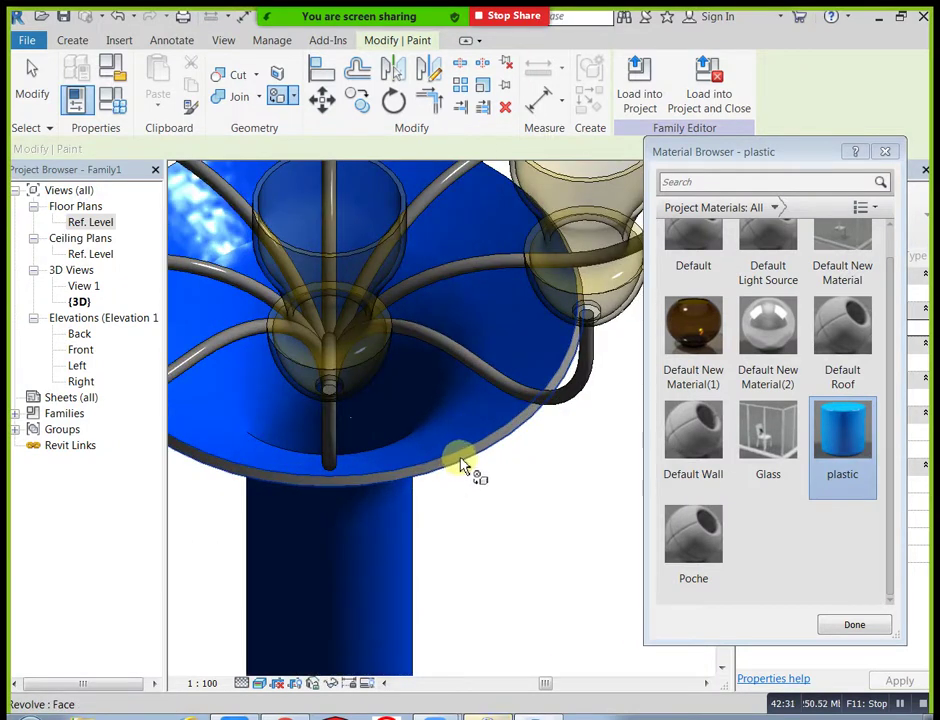
left_click(458, 463)
scroll(490, 480, "down", 4)
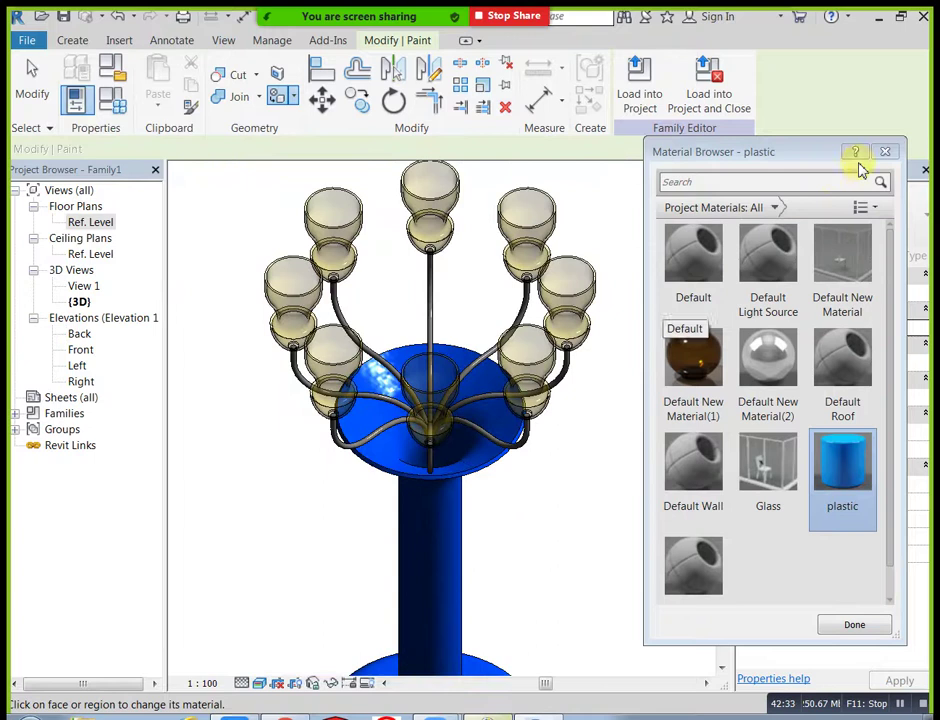
left_click(885, 151)
key("Escape")
- Look over the painted model in 3D and open the Ref. Level floor plan
scroll(514, 392, "down", 3)
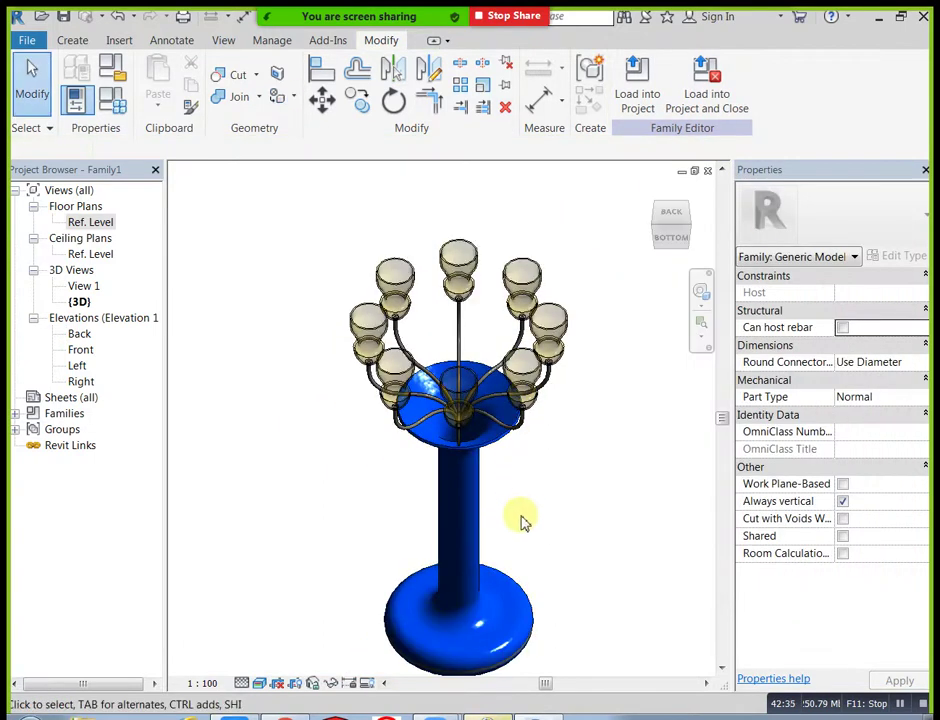
scroll(487, 499, "up", 3)
middle_click_drag(511, 506, 505, 470, "shift")
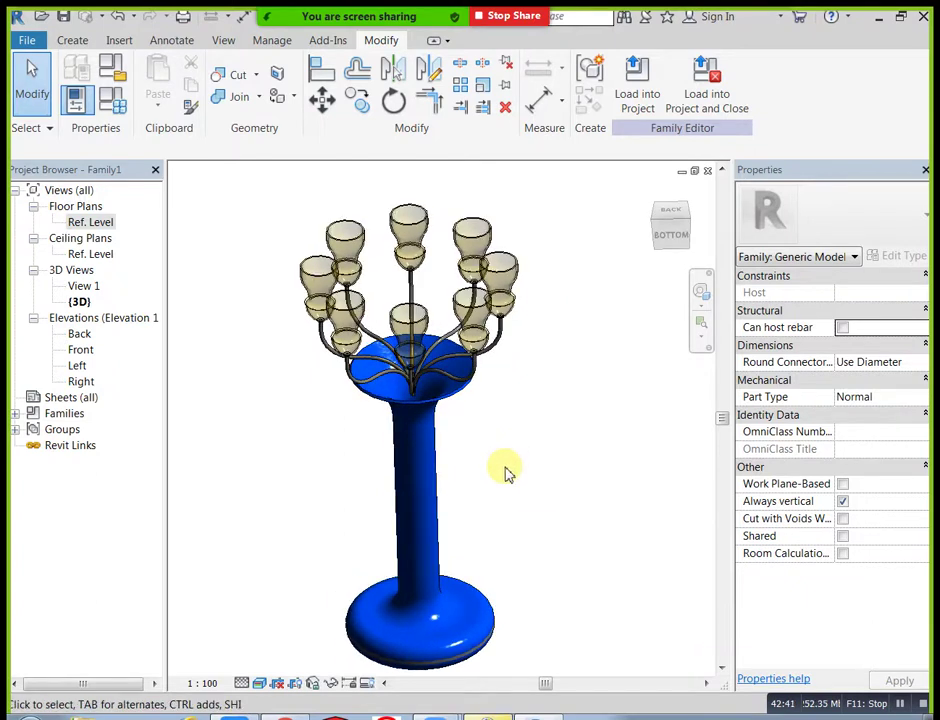
left_click(72, 40)
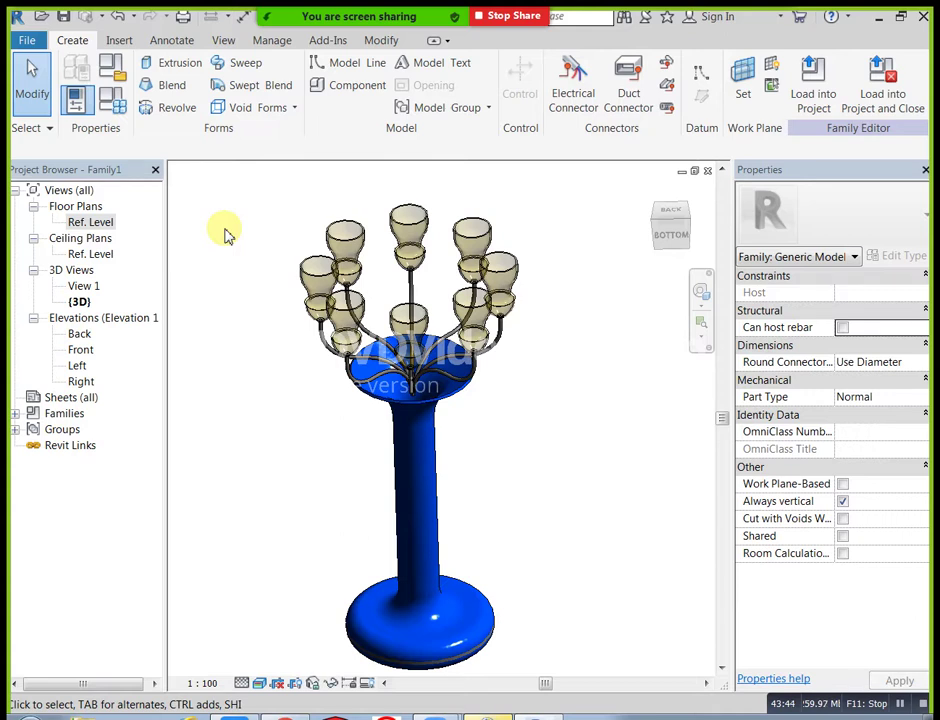
double_click(92, 221)
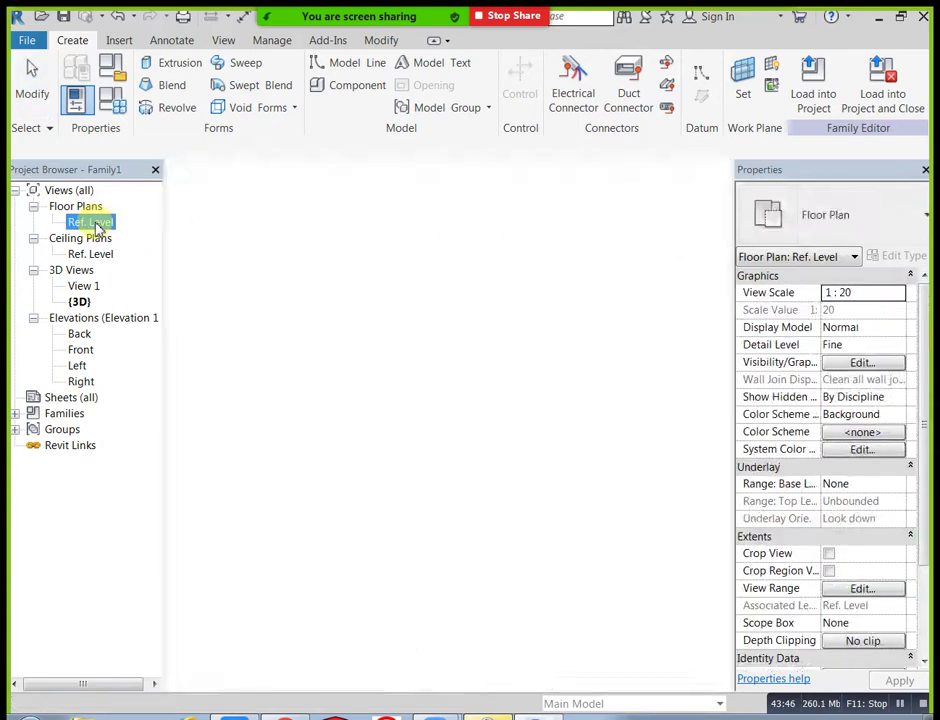
scroll(318, 302, "down", 1)
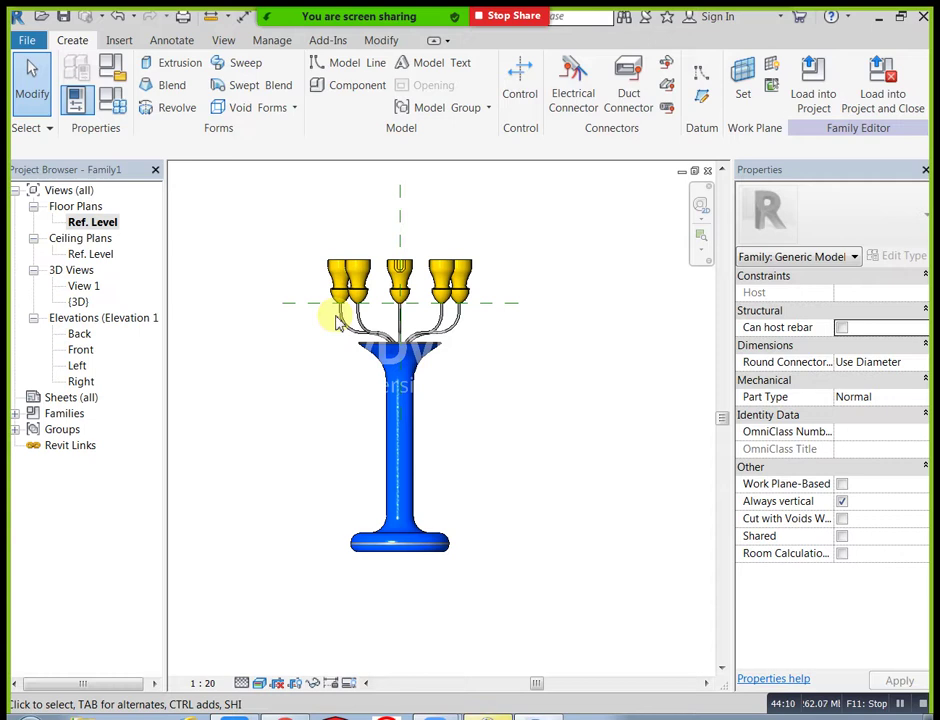
- Start a new sweep and sketch a rectangular path of about 3500 by 2700 in the empty area beside the chandelier
left_click(243, 63)
mouse_move(481, 364)
middle_mouse_down()
mouse_move(520, 388)
mouse_move(499, 388)
middle_mouse_up()
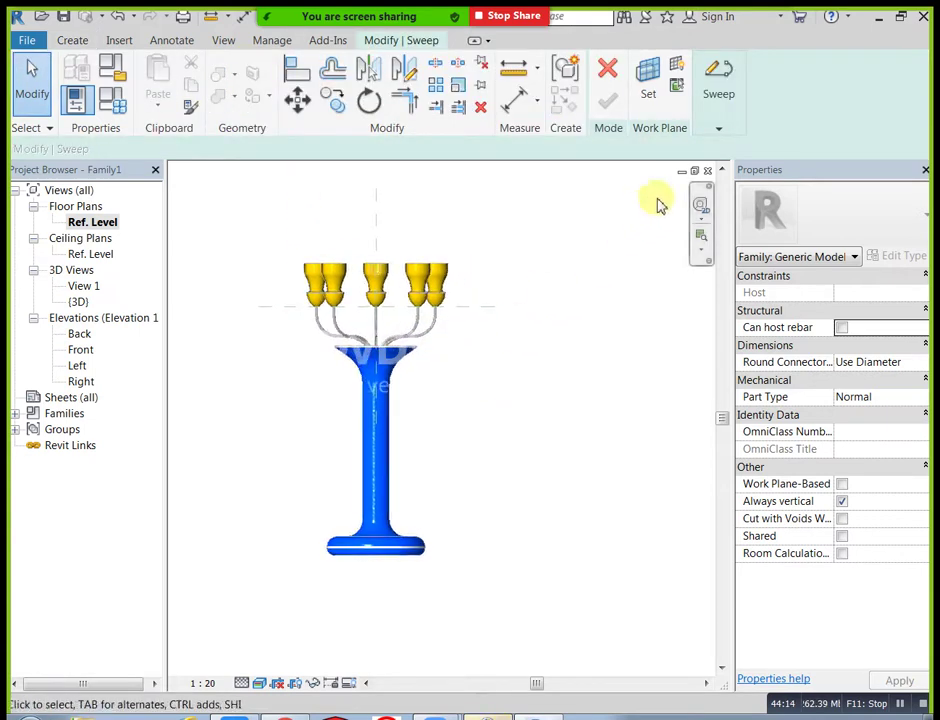
left_click(718, 128)
left_click(680, 162)
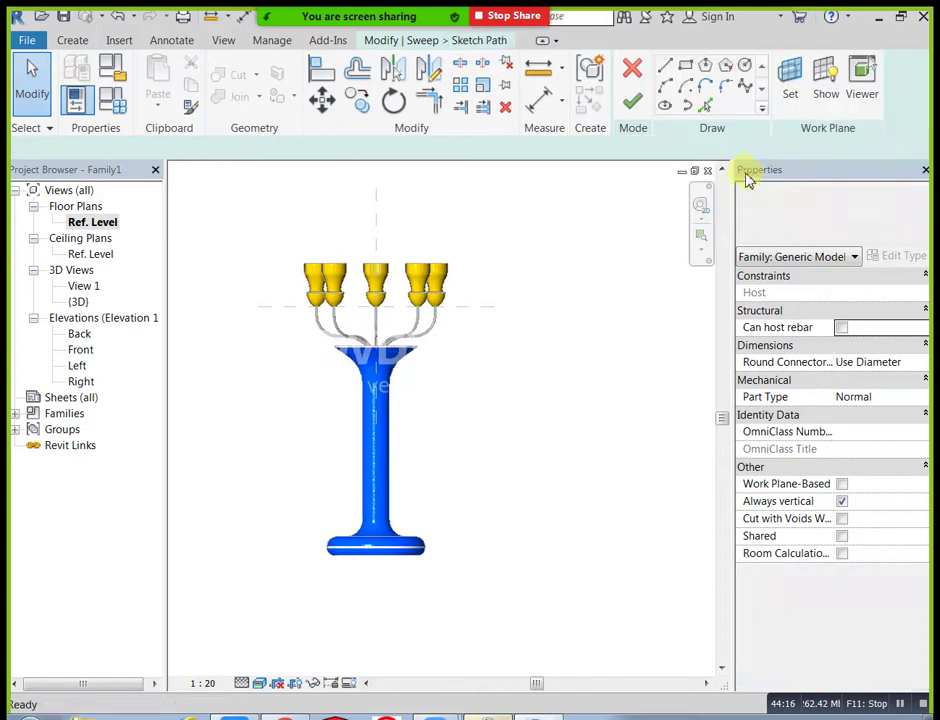
left_click(686, 66)
middle_click_drag(610, 346, 470, 366)
left_click(410, 309)
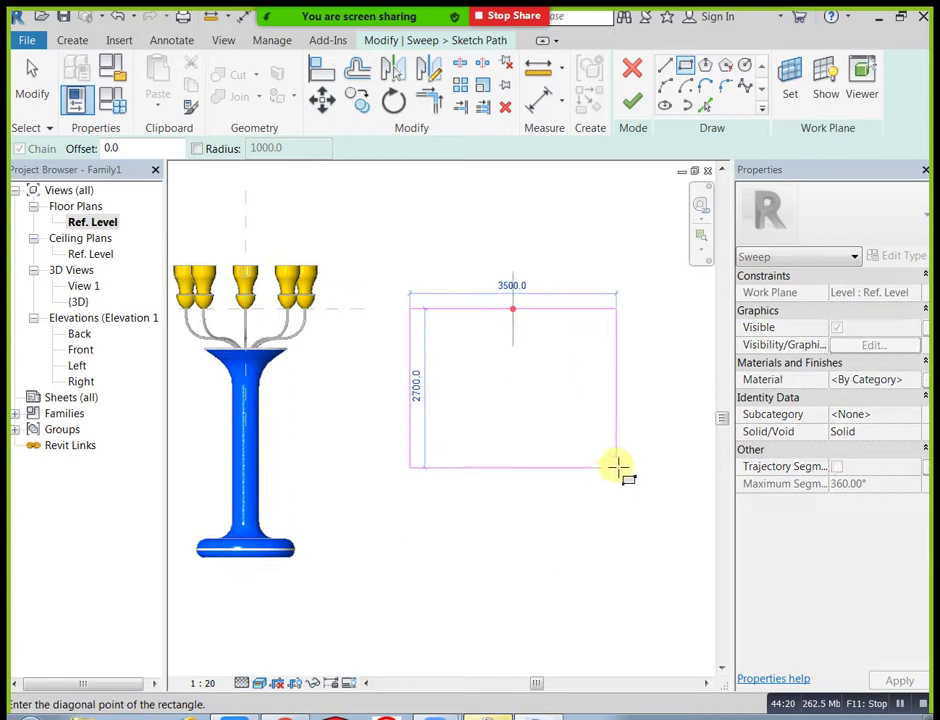
left_click(610, 474)
- Replace the rectangular path's straight top edge with a shallow upward arc of about 2520 radius and finish the path
left_click(661, 84)
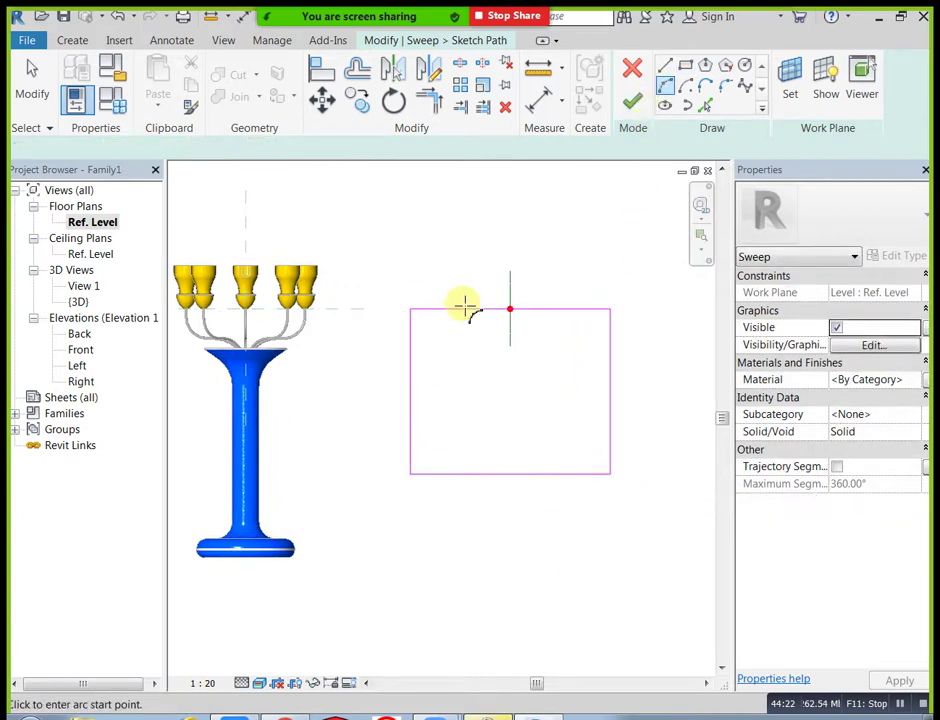
left_click(510, 309)
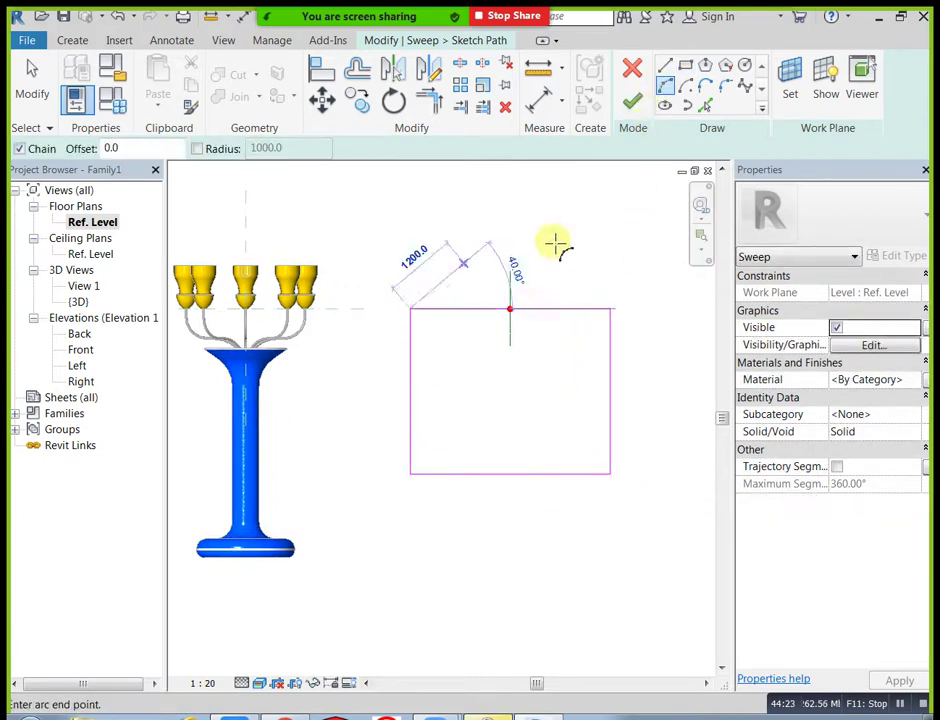
left_click(610, 309)
left_click(577, 287)
key("Escape")
key("Escape")
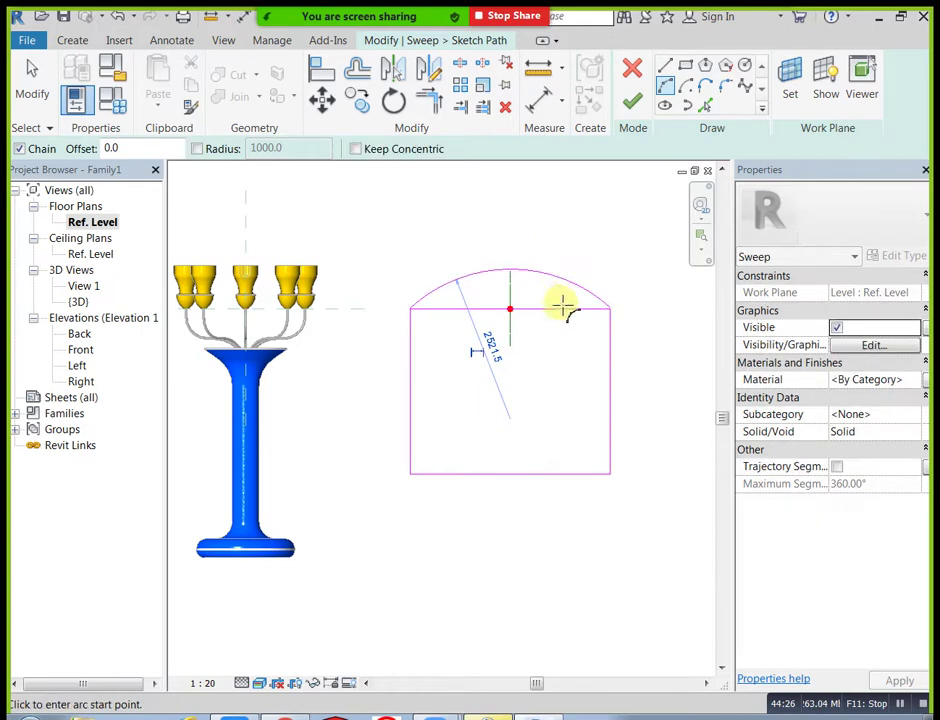
left_click(562, 317)
key("Delete")
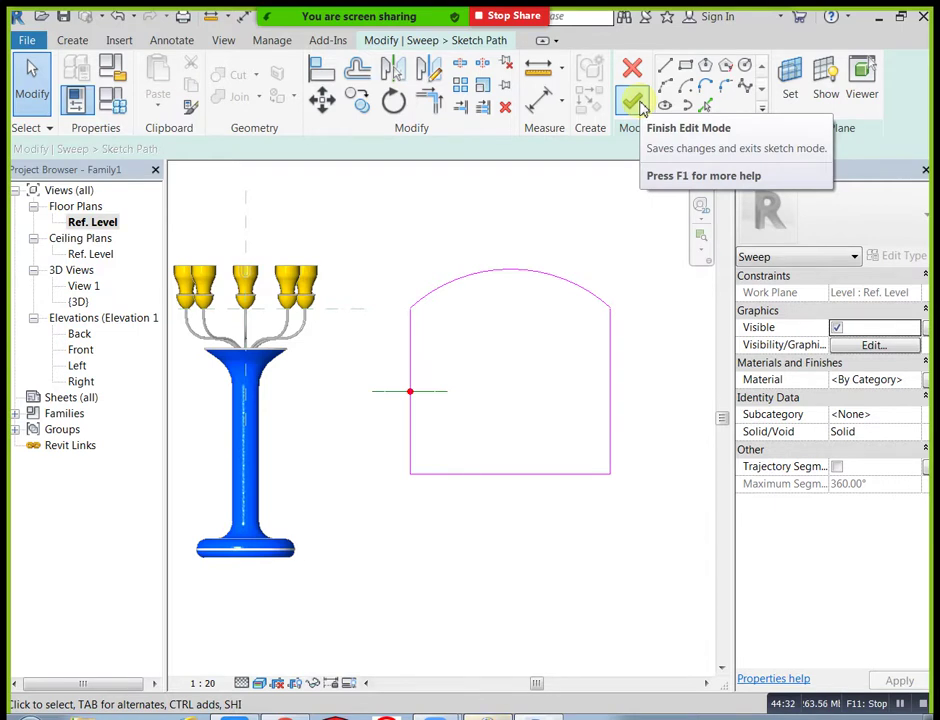
left_click(636, 102)
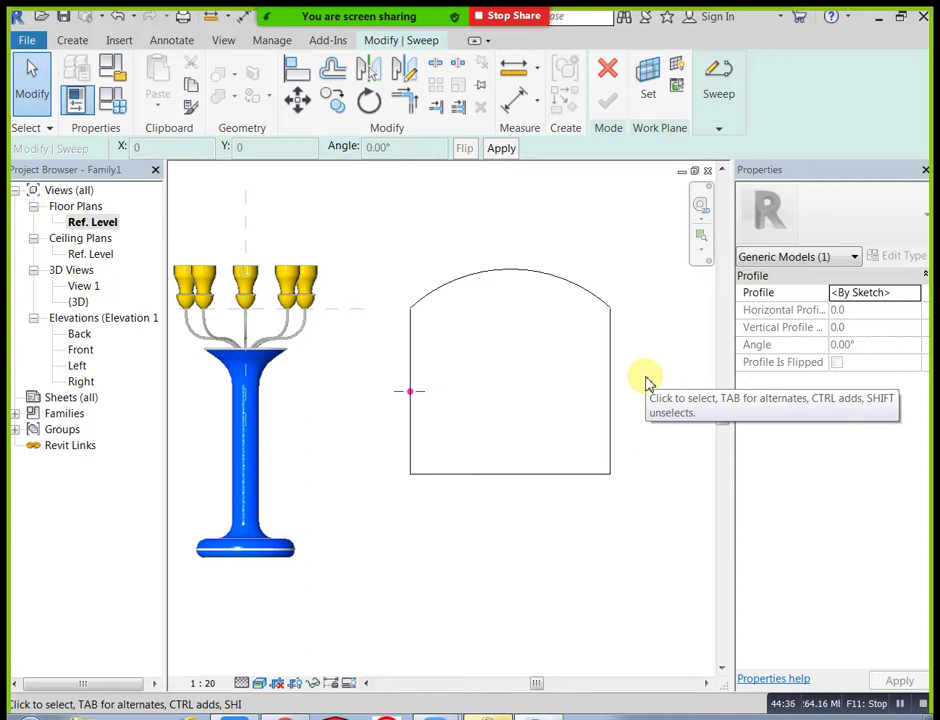
- Open the sweep's profile for sketching in the Back elevation, centred on the path's profile plane
left_click(718, 118)
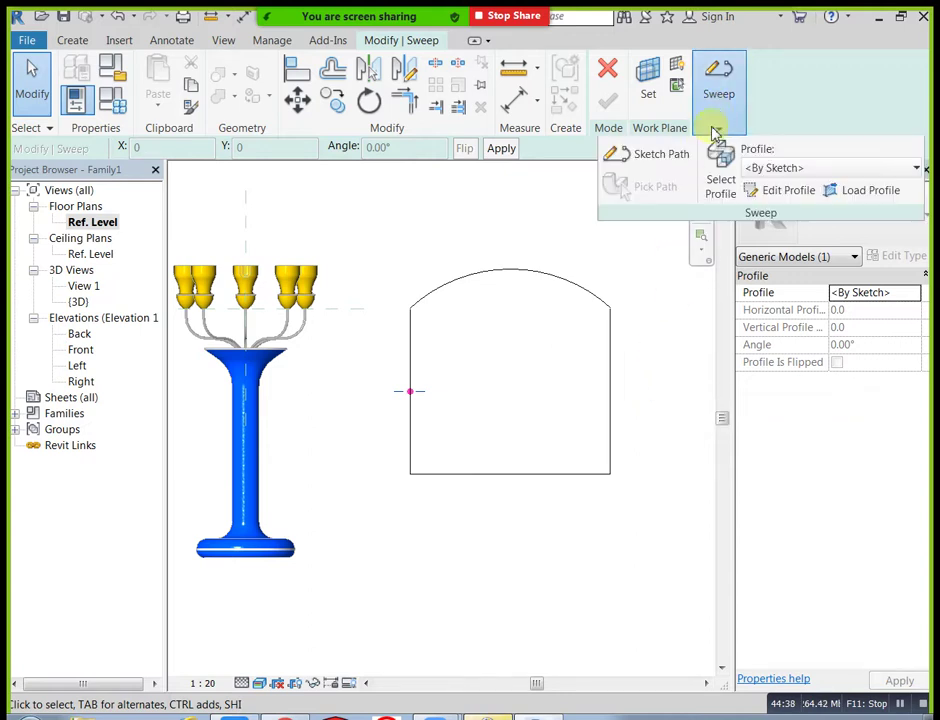
left_click(765, 191)
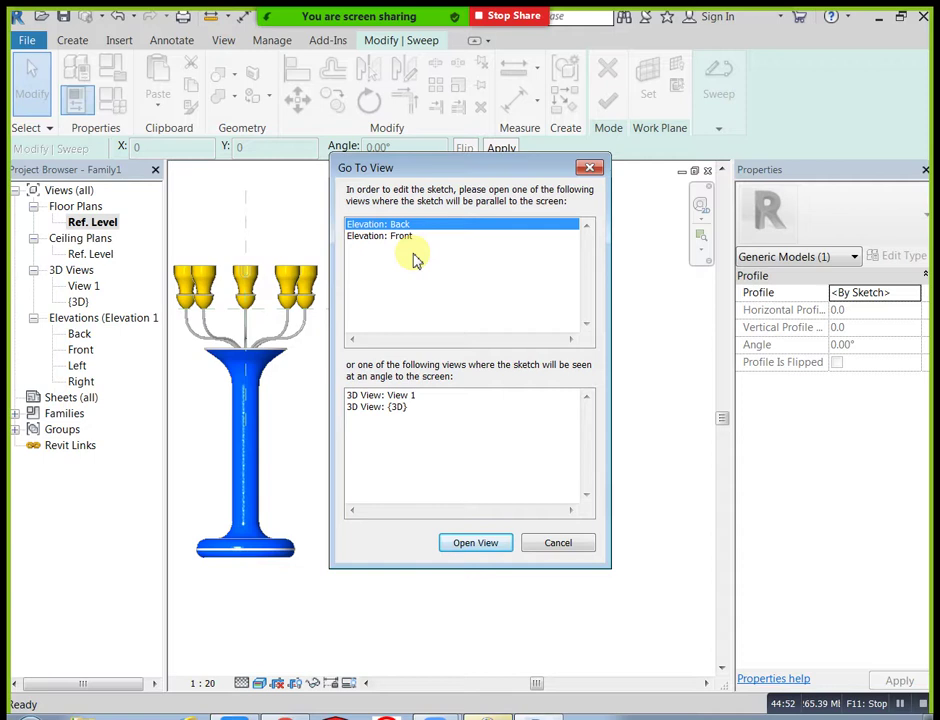
left_click(490, 545)
scroll(501, 464, "down", 3)
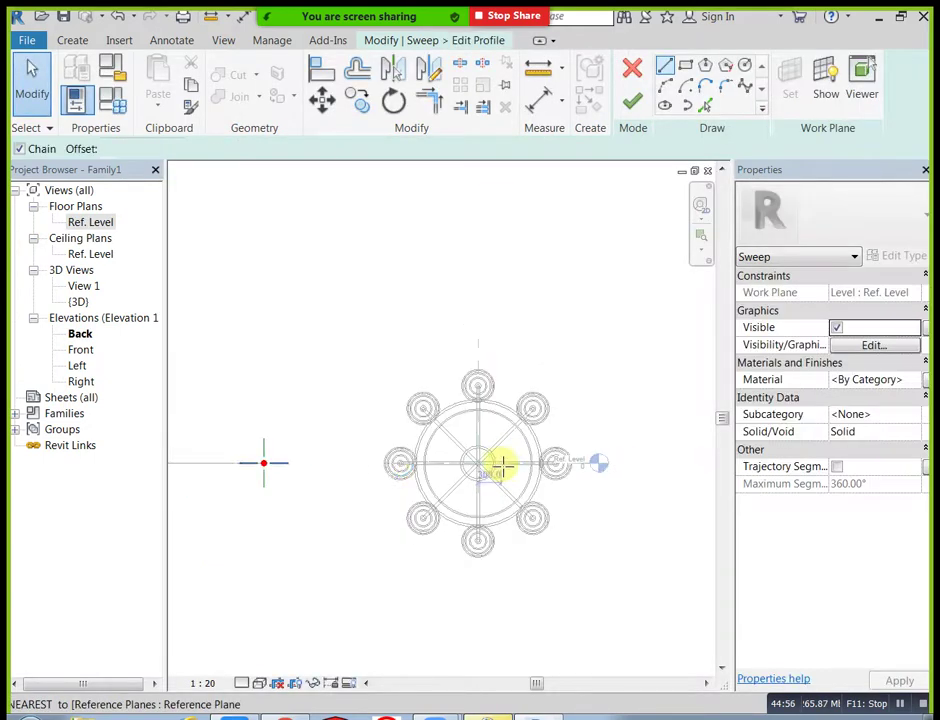
middle_click_drag(279, 470, 499, 536)
scroll(499, 536, "up", 3)
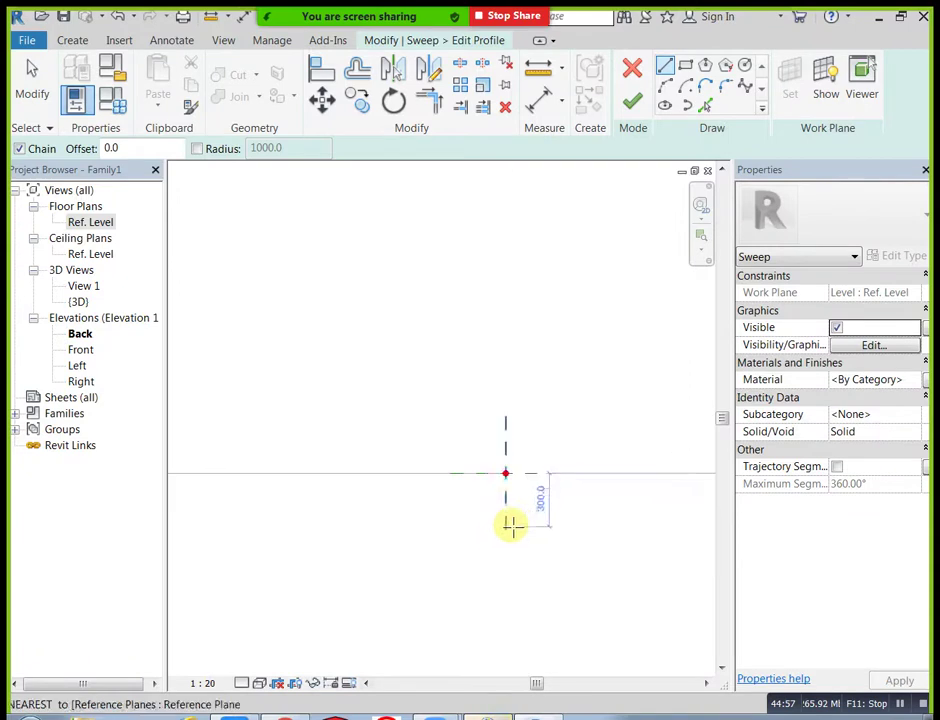
- Sketch the upper half of a stepped profile from the path point, with steps about 40 and 45 wide, ending on the horizontal reference line
left_click(664, 67)
scroll(506, 453, "up", 4)
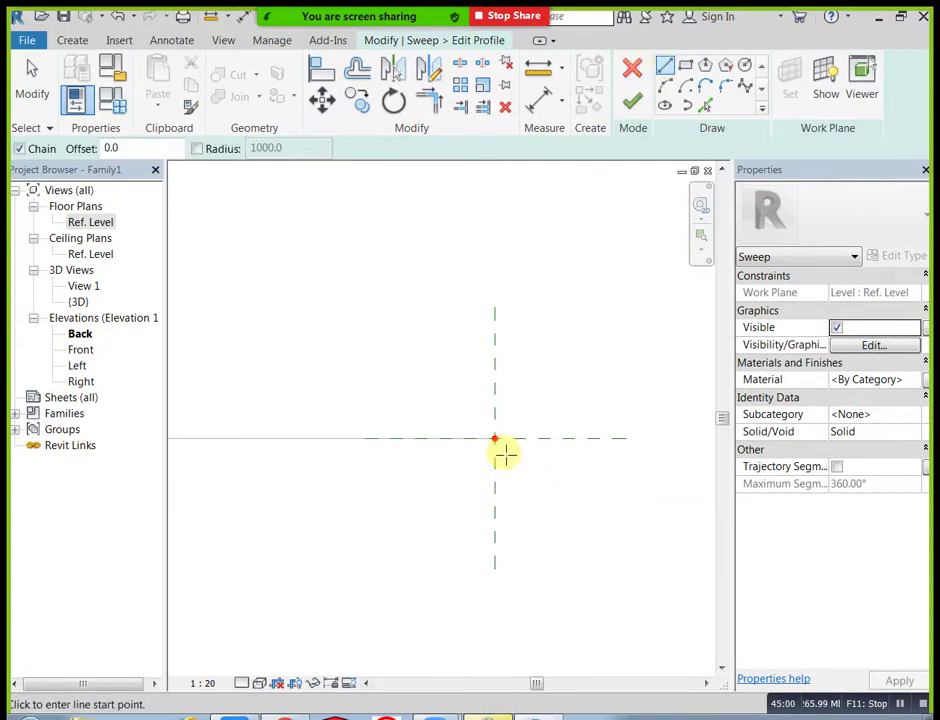
left_click(496, 445)
left_click(497, 400)
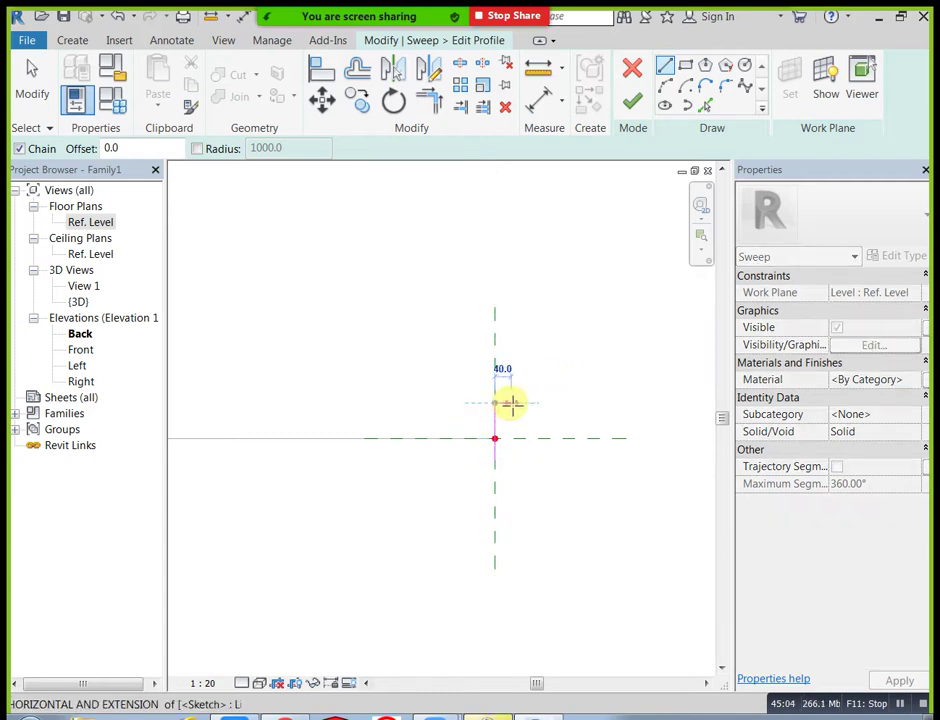
left_click(508, 401)
left_click(529, 420)
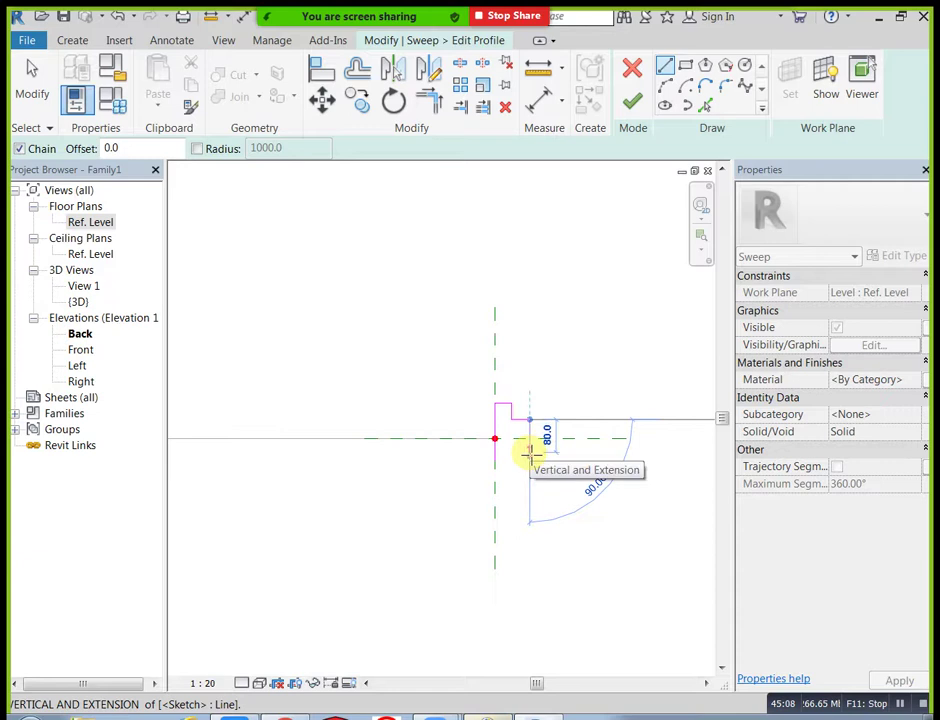
left_click(530, 437)
key("Escape")
key("Escape")
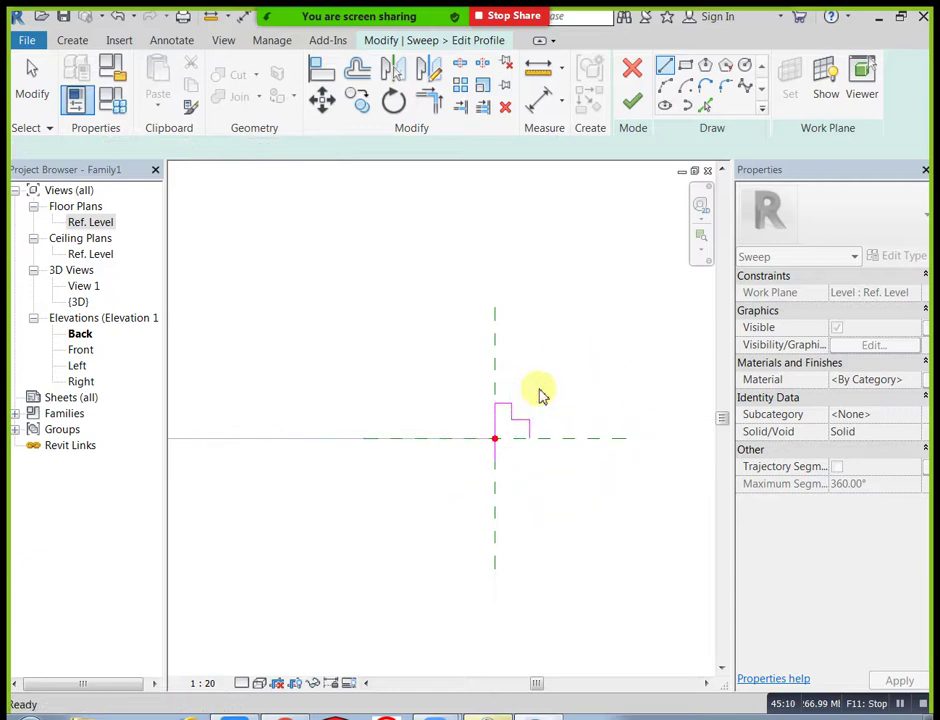
- Mirror the stepped half profile about the horizontal reference line
mouse_move(482, 395)
left_mouse_down()
mouse_move(516, 409)
mouse_move(546, 447)
left_mouse_up()
left_click(395, 67)
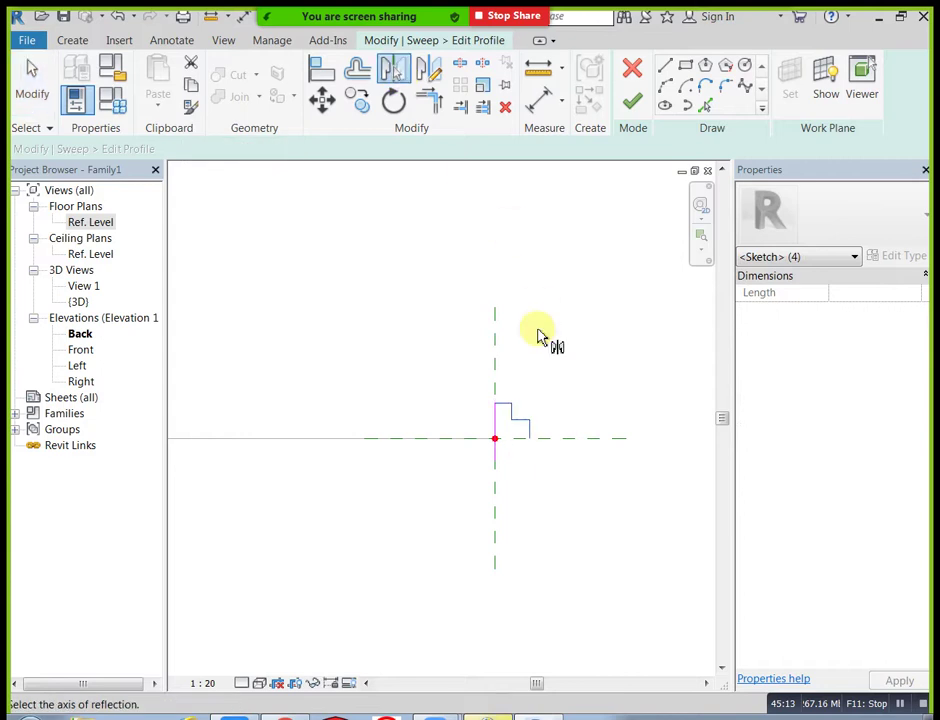
left_click(556, 437)
left_click(562, 387)
scroll(550, 422, "up", 2)
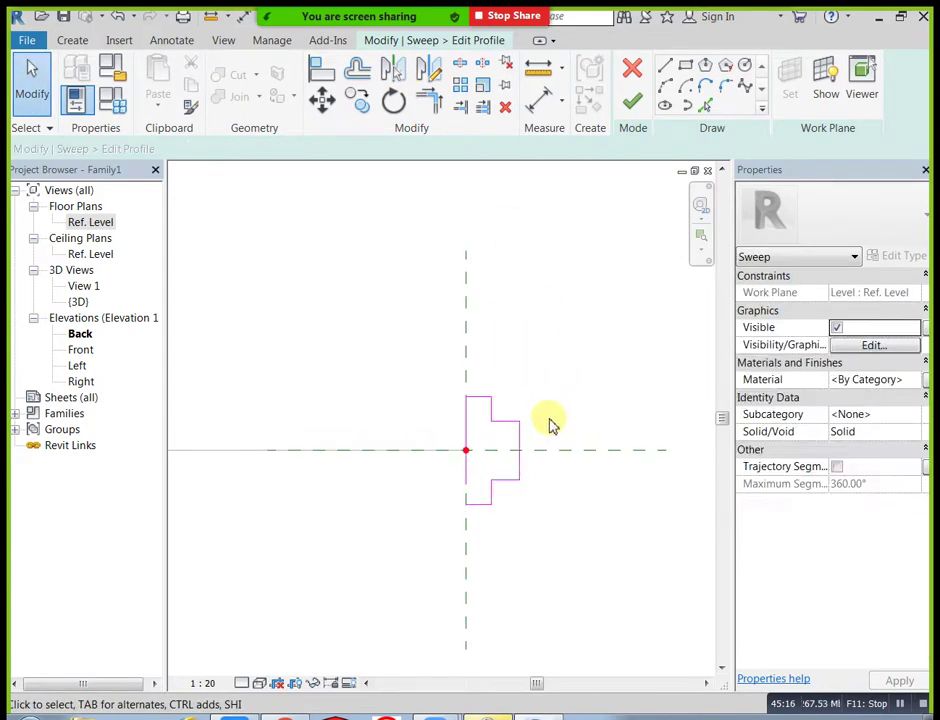
- Replace the split outer vertical edge of the profile with a single line joining the two outer corners
left_click(430, 101)
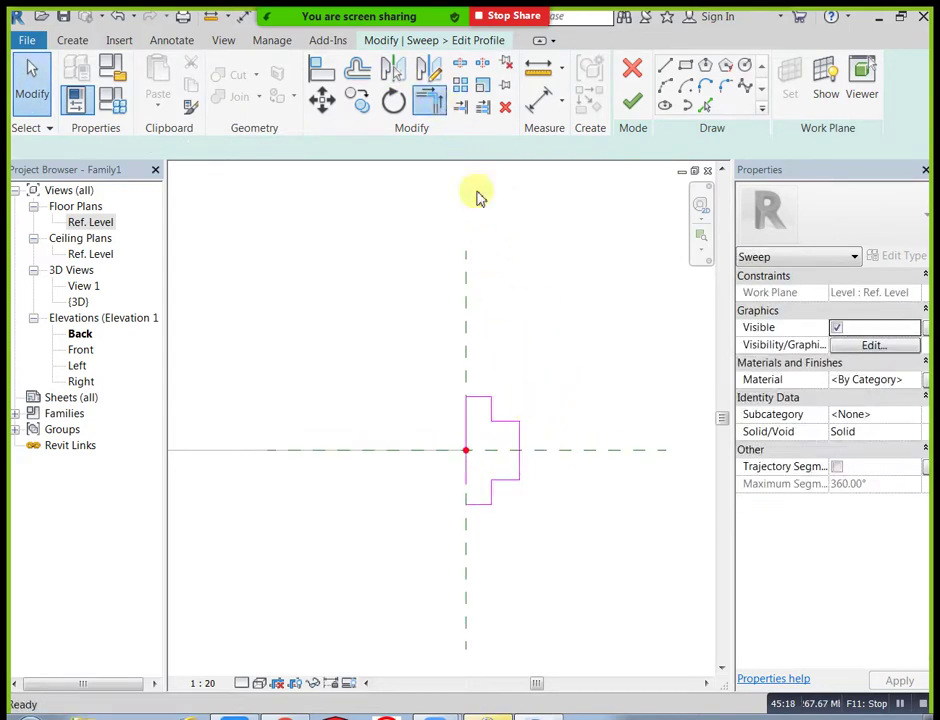
left_click(517, 447)
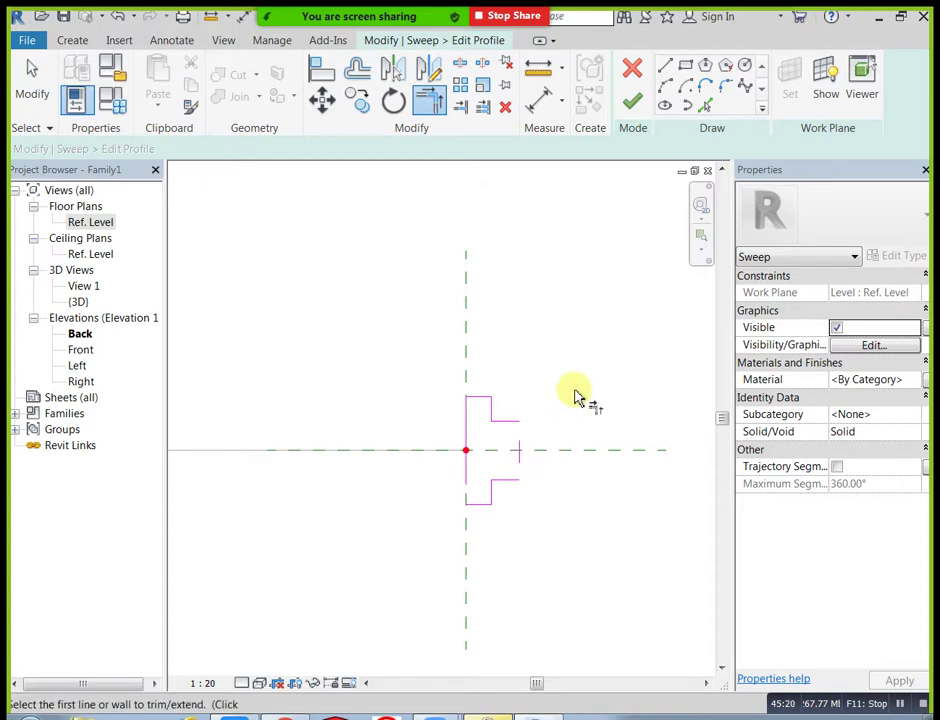
key("Escape")
key("Escape")
left_click_drag(505, 435, 541, 472)
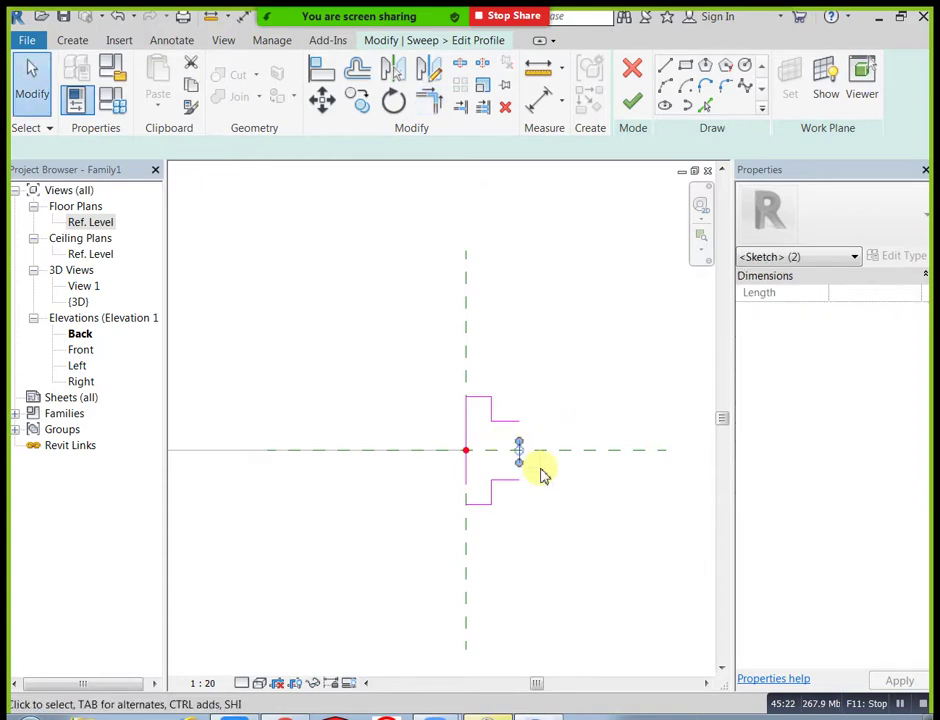
key("Delete")
left_click(665, 66)
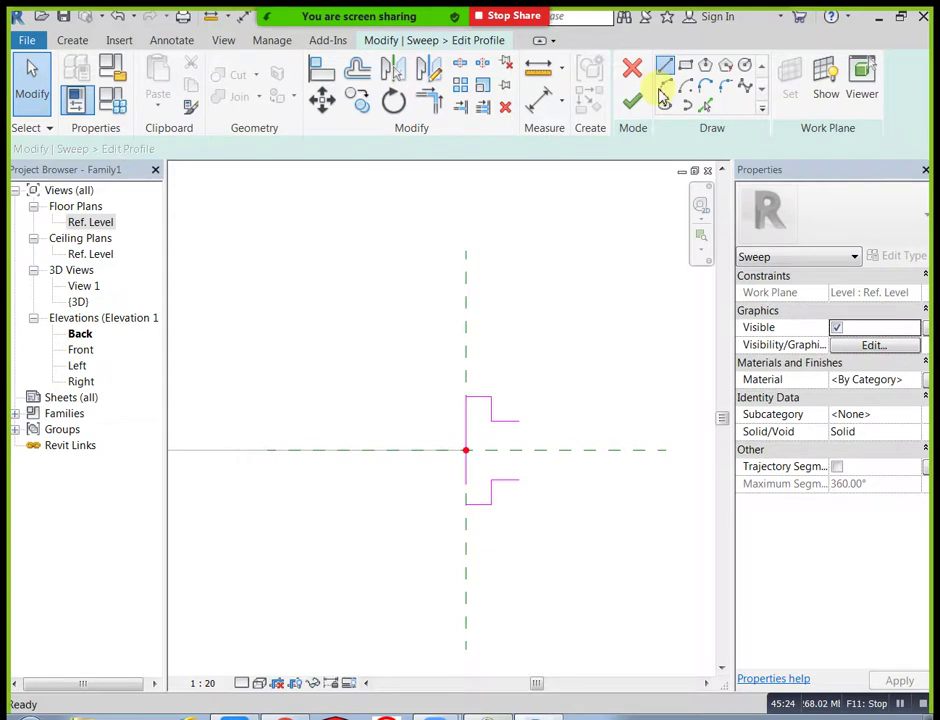
left_click(519, 481)
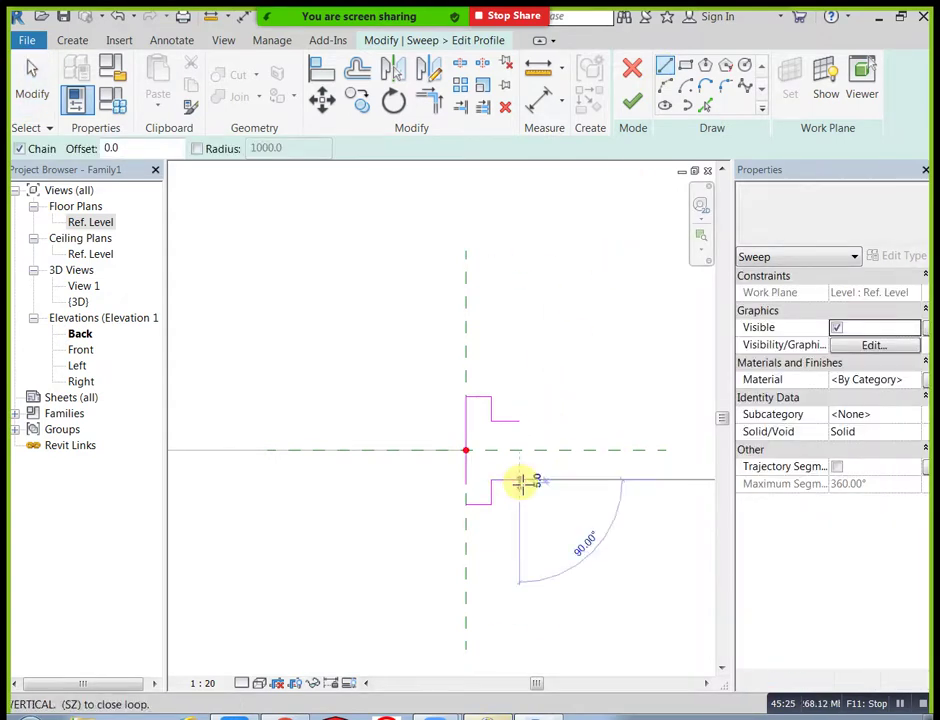
left_click(519, 418)
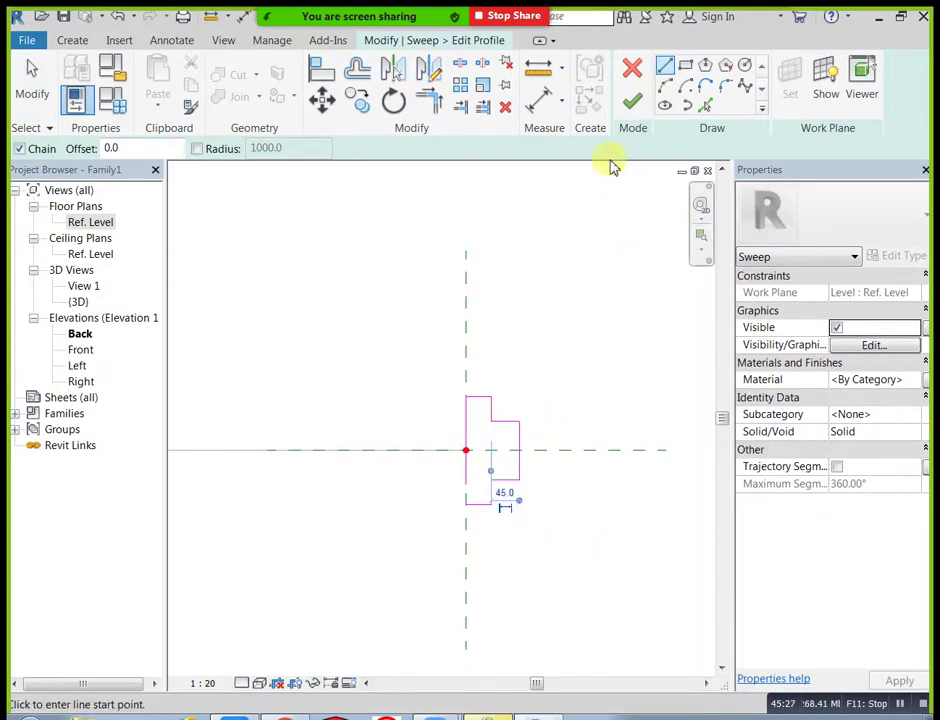
- Trim the profile's inner vertical line and bottom edge to a closed corner, and finish the profile and the sweep
left_click(633, 104)
left_click(732, 583)
scroll(552, 492, "up", 3)
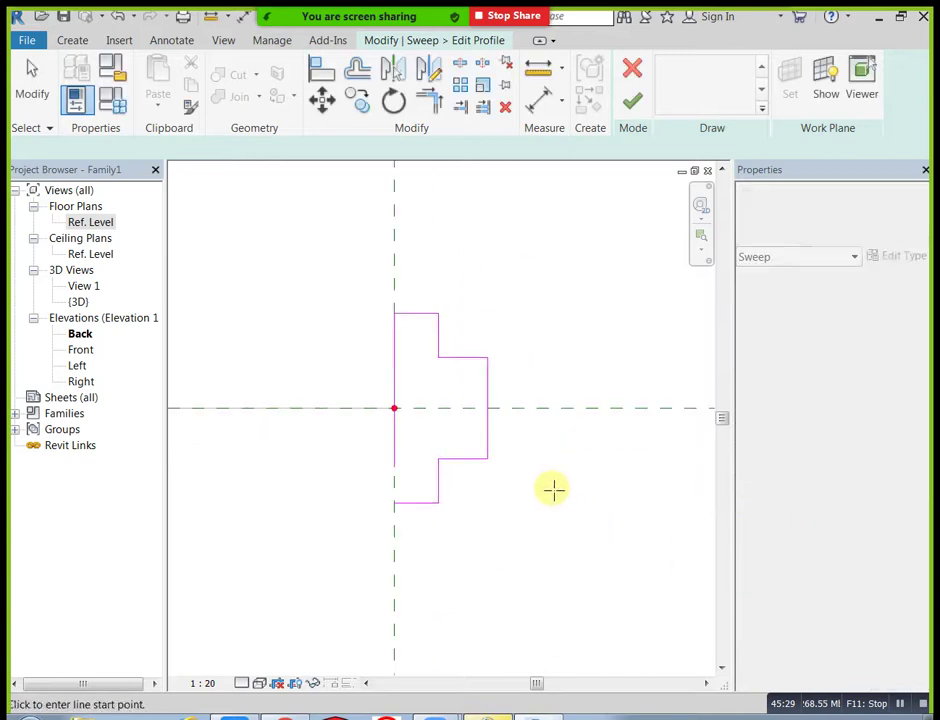
key("Escape")
key("Escape")
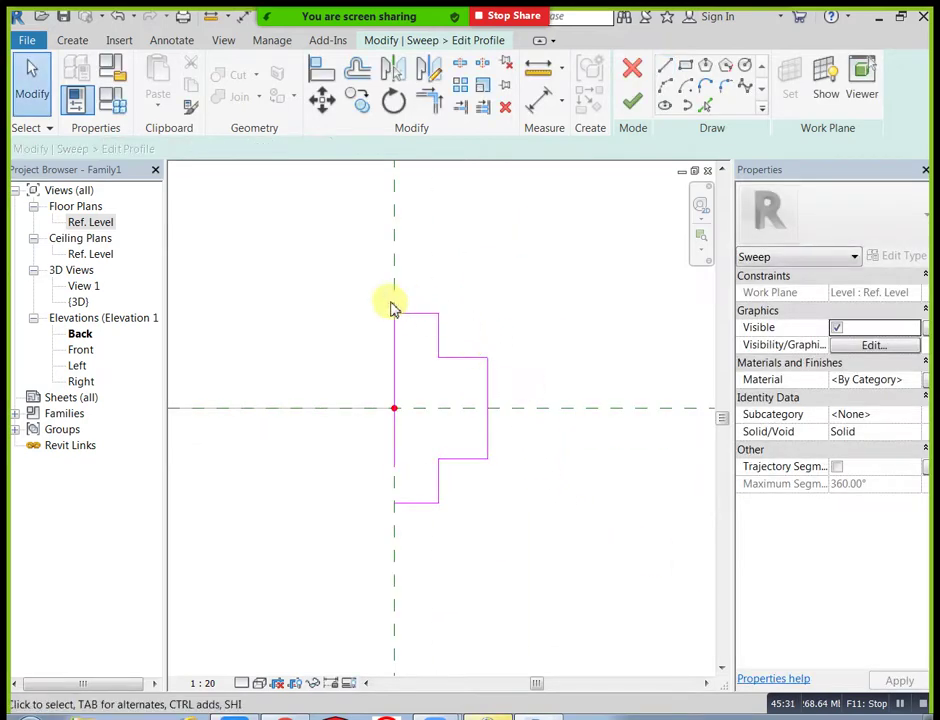
scroll(395, 500, "up", 2)
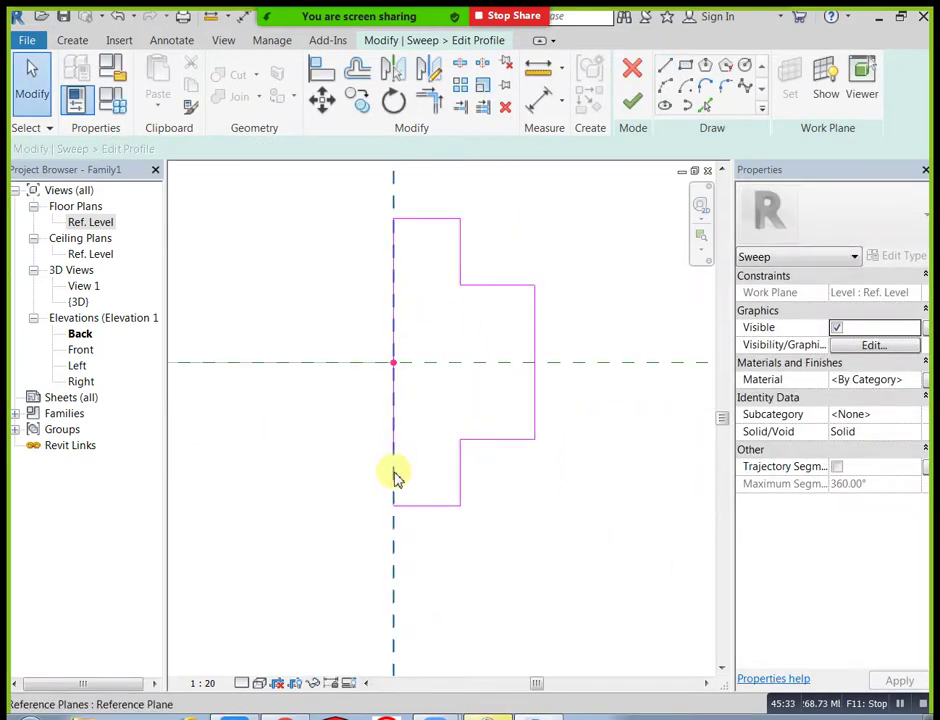
left_click(428, 100)
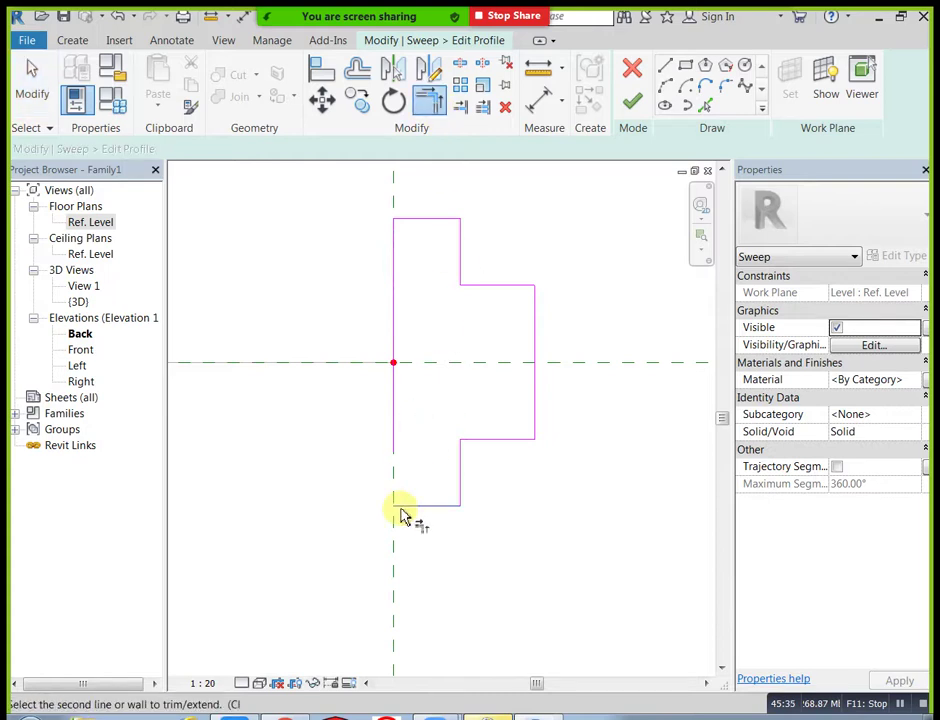
scroll(527, 420, "down", 2)
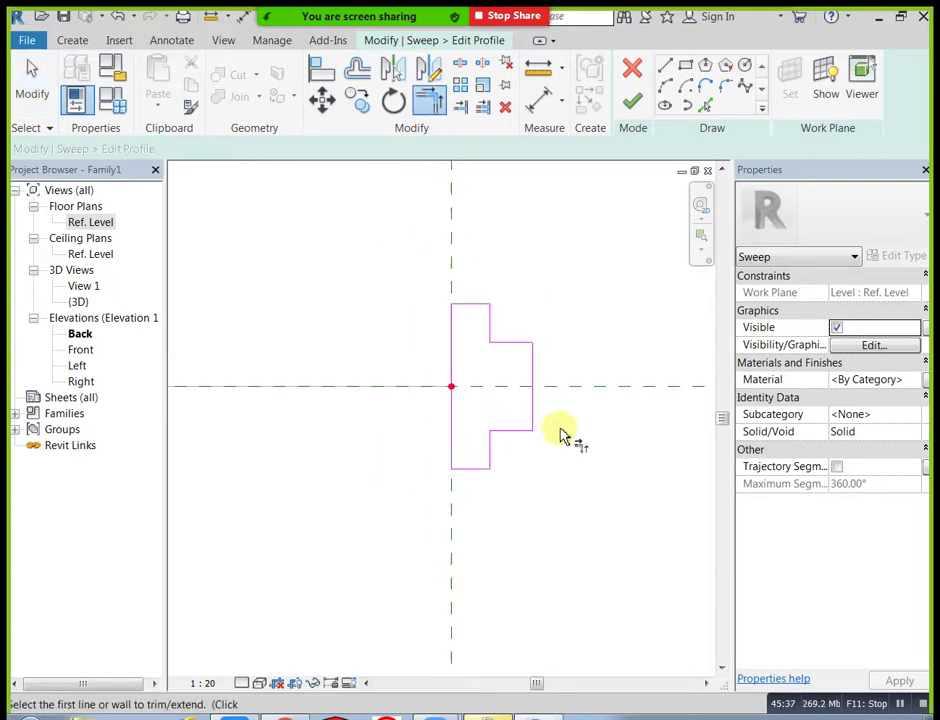
left_click(638, 112)
left_click(610, 104)
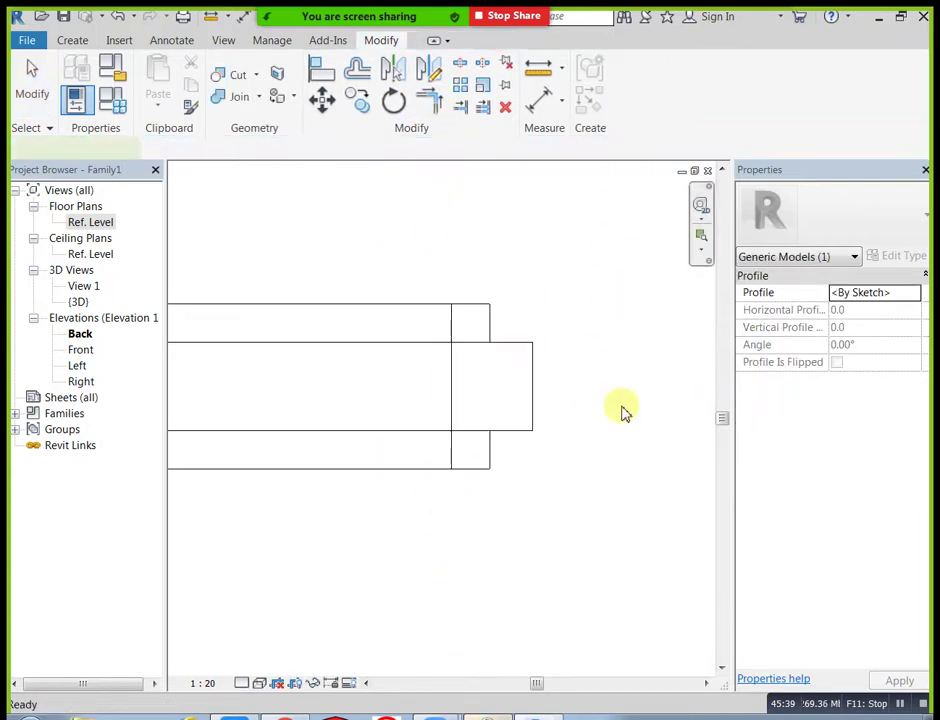
- Inspect the arched frame sweep and its stepped moulding beside the chandelier in the default 3D view
scroll(621, 411, "down", 2)
left_click(221, 41)
left_click(169, 72)
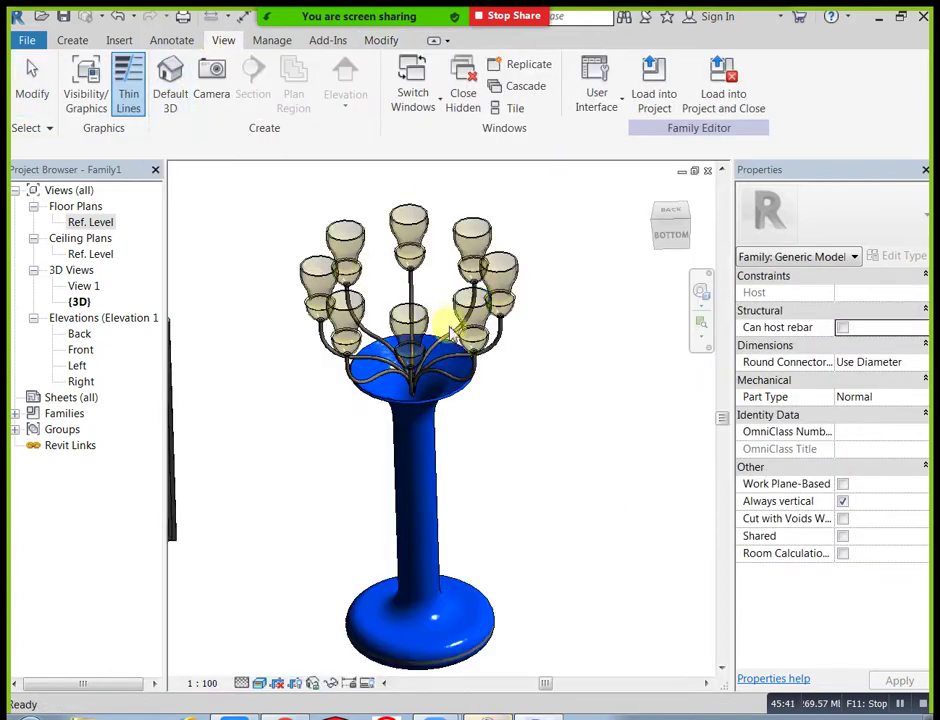
scroll(430, 400, "down", 2)
middle_click_drag(336, 438, 453, 446)
scroll(313, 345, "up", 5)
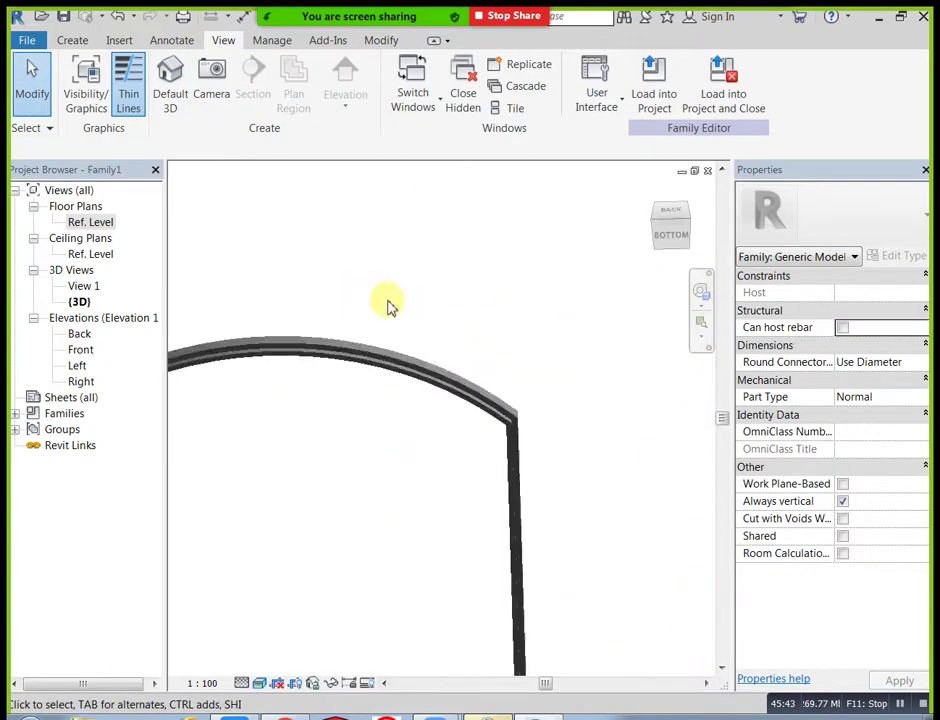
scroll(550, 395, "down", 4)
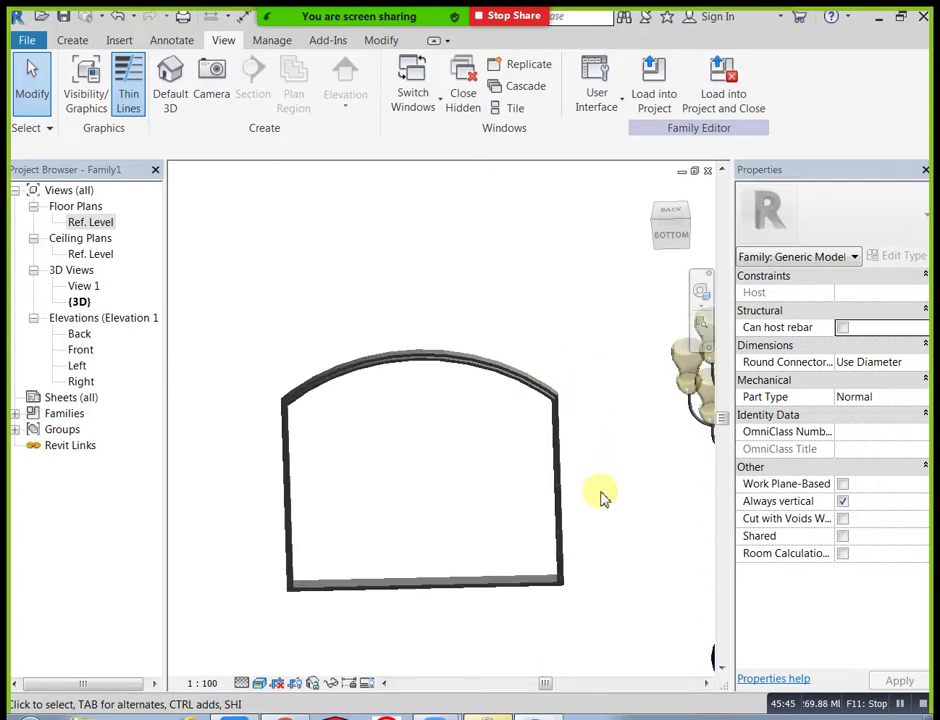
middle_click_drag(595, 533, 612, 551, "shift")
scroll(520, 540, "down", 2)
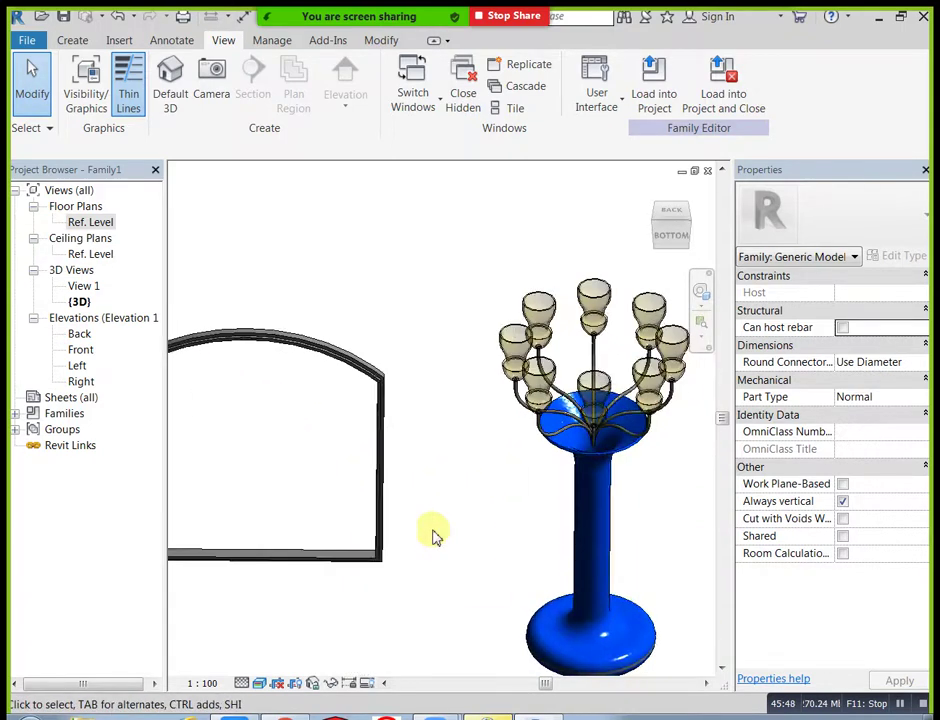
- Sketch a closed T-shaped Revolve boundary over the arched frame in the Ref. Level plan: flange about 2700 by 700, stem about 1100 by 800
double_click(92, 222)
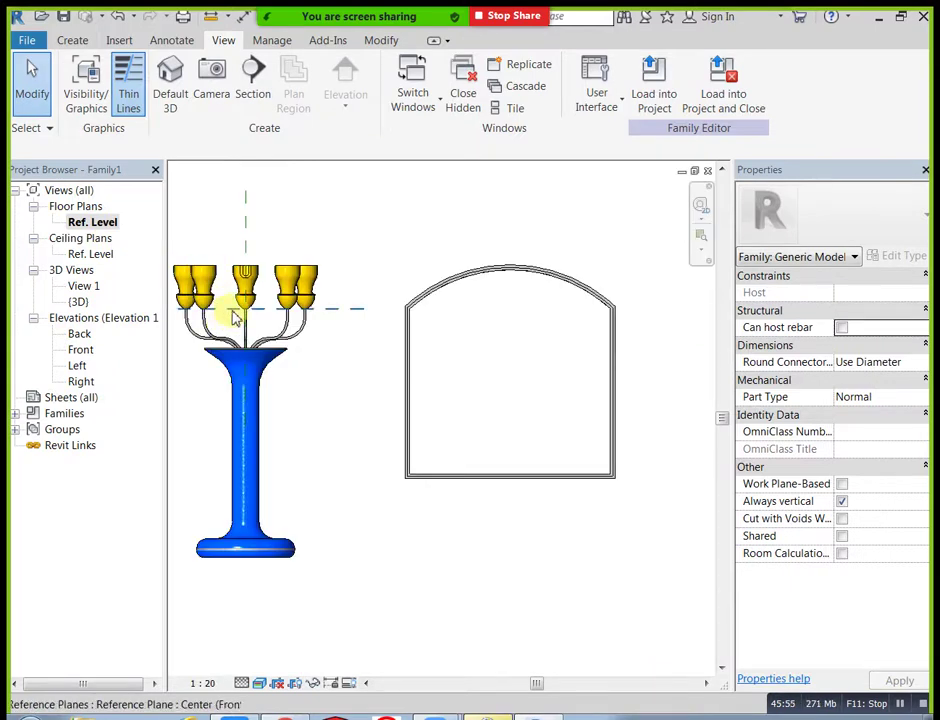
left_click(72, 40)
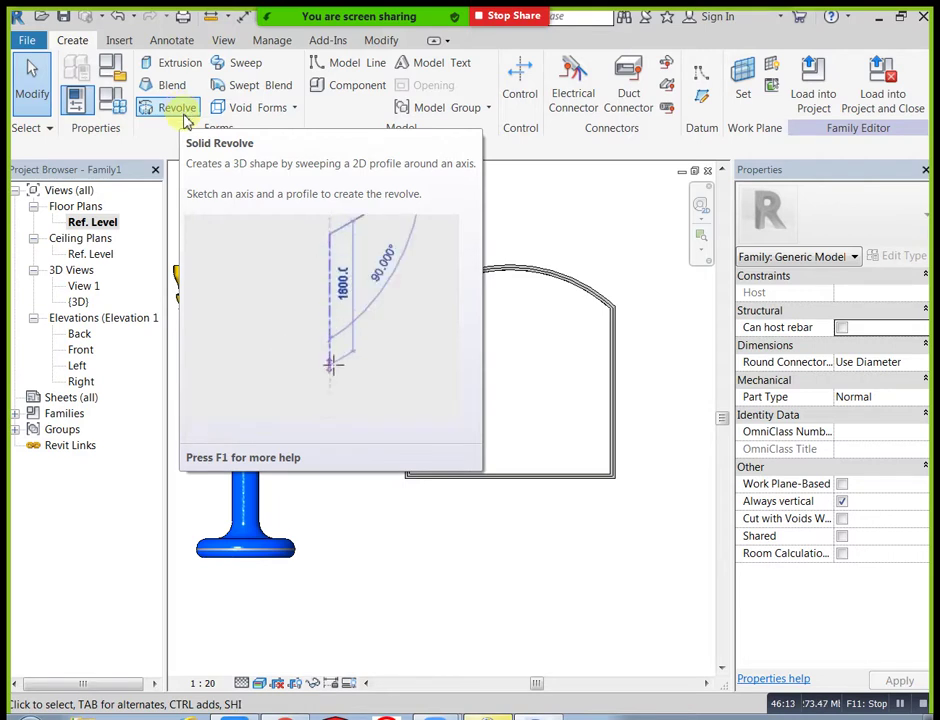
left_click(175, 107)
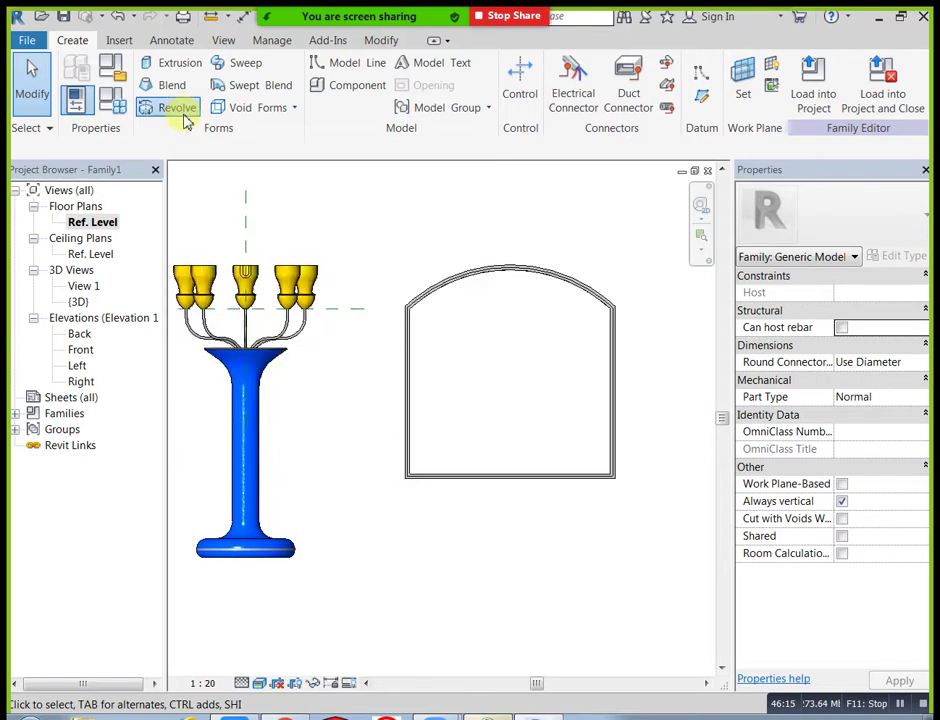
left_click(762, 66)
left_click(483, 370)
left_click(512, 371)
left_click(512, 418)
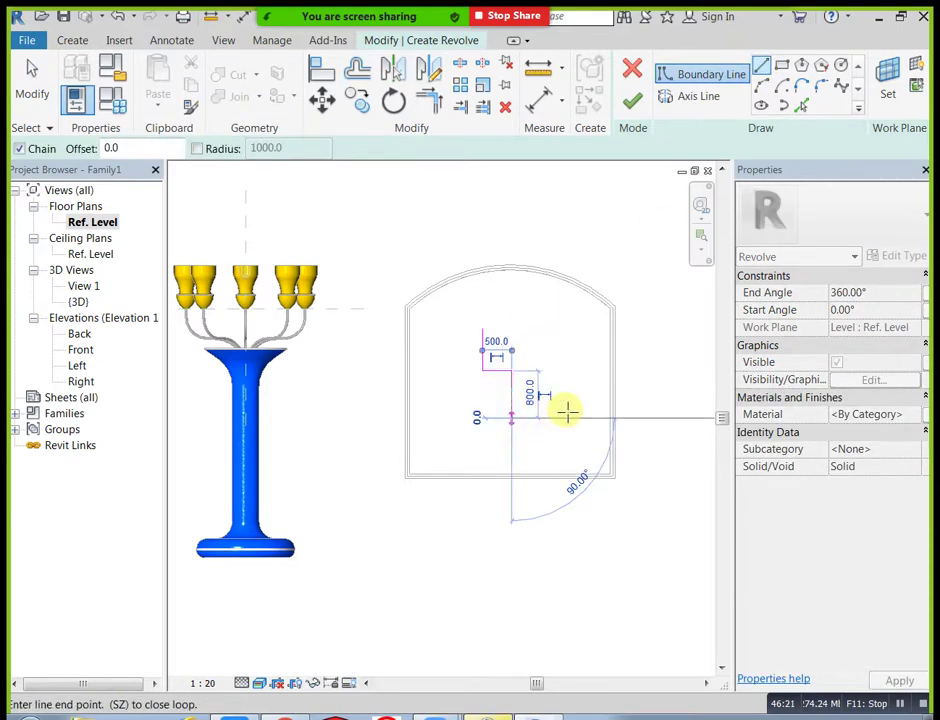
left_click(576, 418)
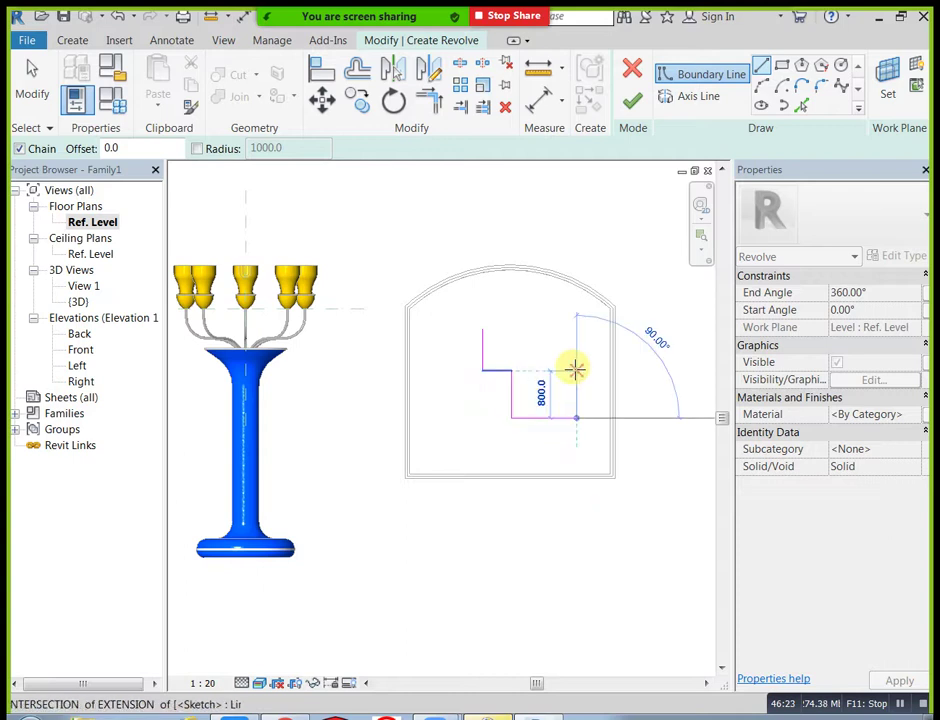
left_click(575, 369)
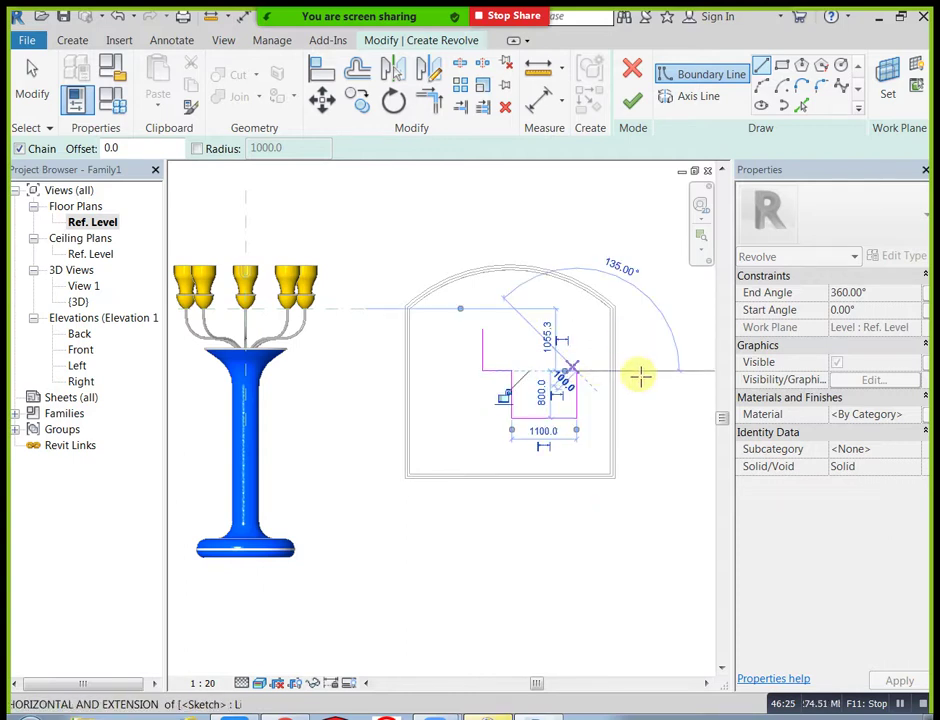
left_click(641, 370)
left_click(640, 330)
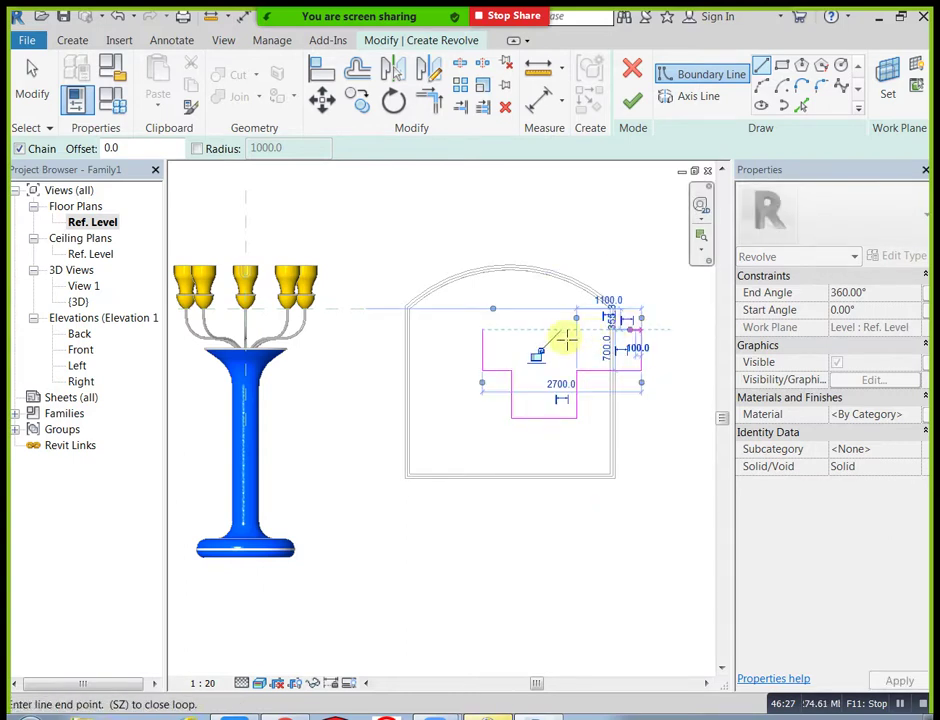
left_click(482, 330)
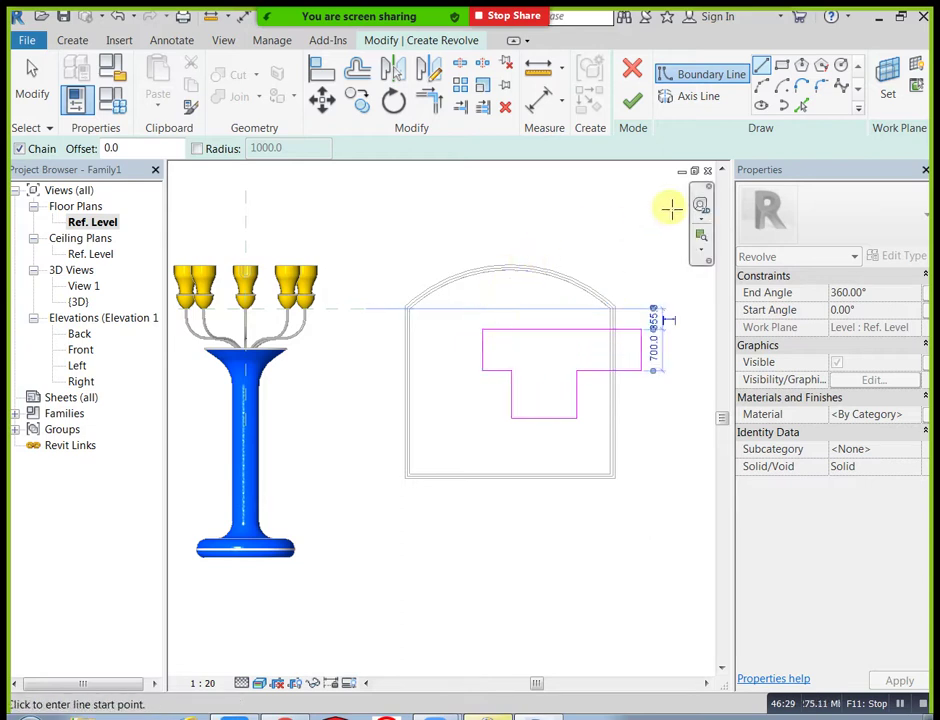
- Draw a vertical axis line about 3000 long, about 443 to the right of the T profile, and finish the revolve
left_click(699, 97)
middle_click_drag(564, 426, 458, 426)
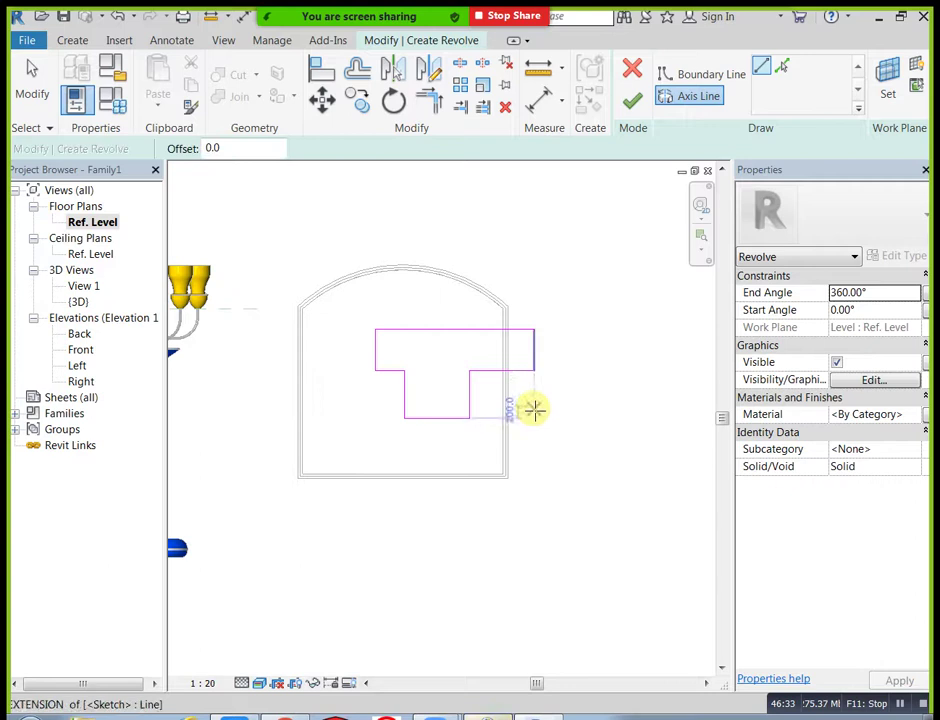
scroll(537, 413, "down", 1)
left_click(557, 452)
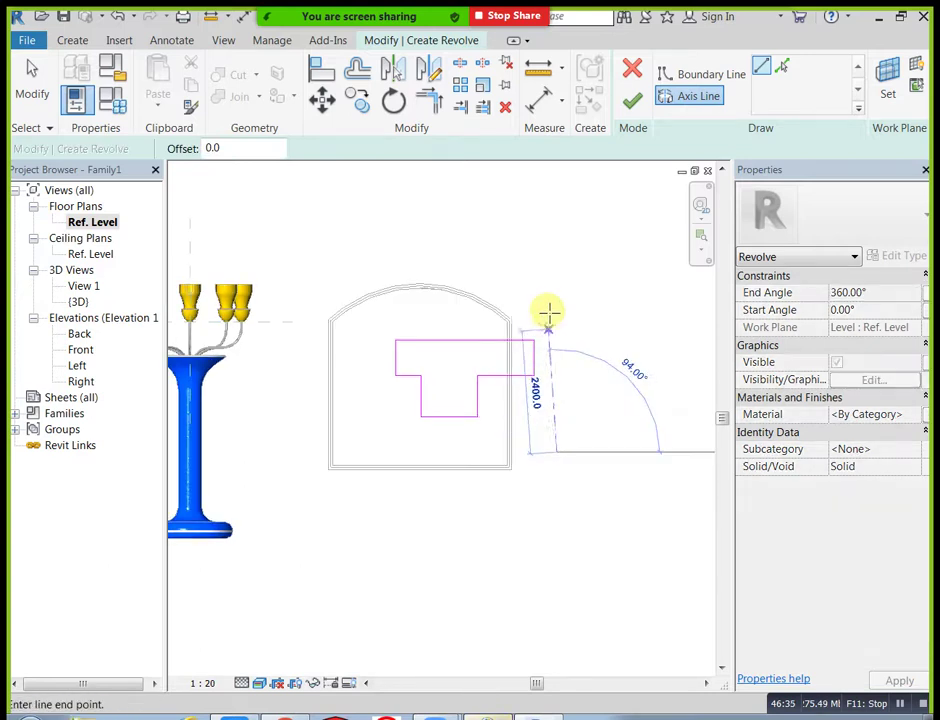
left_click(557, 298)
key("Escape")
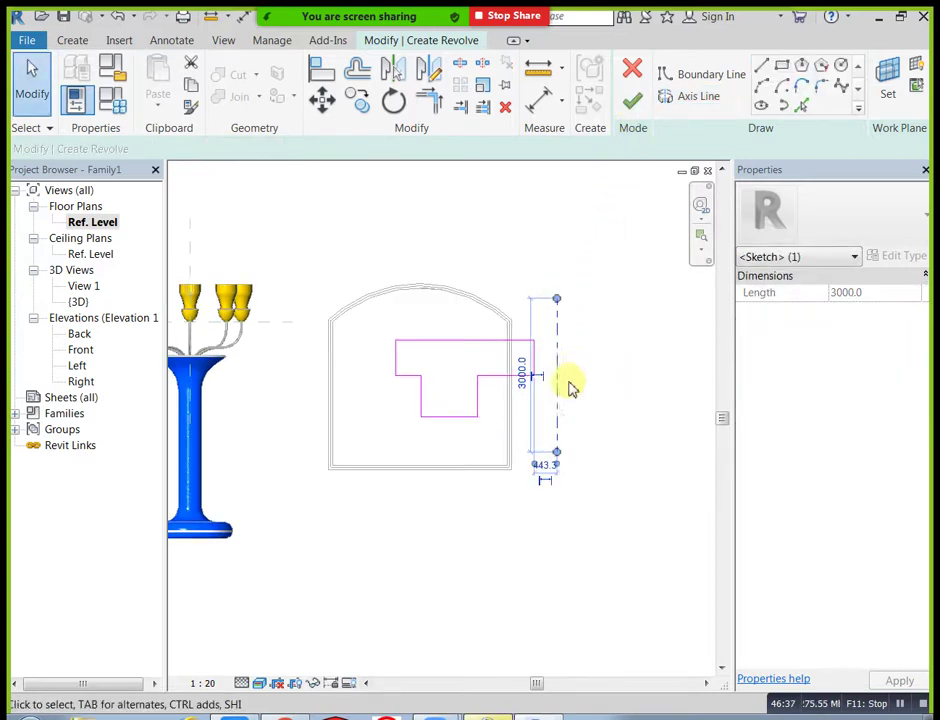
scroll(569, 386, "up", 1)
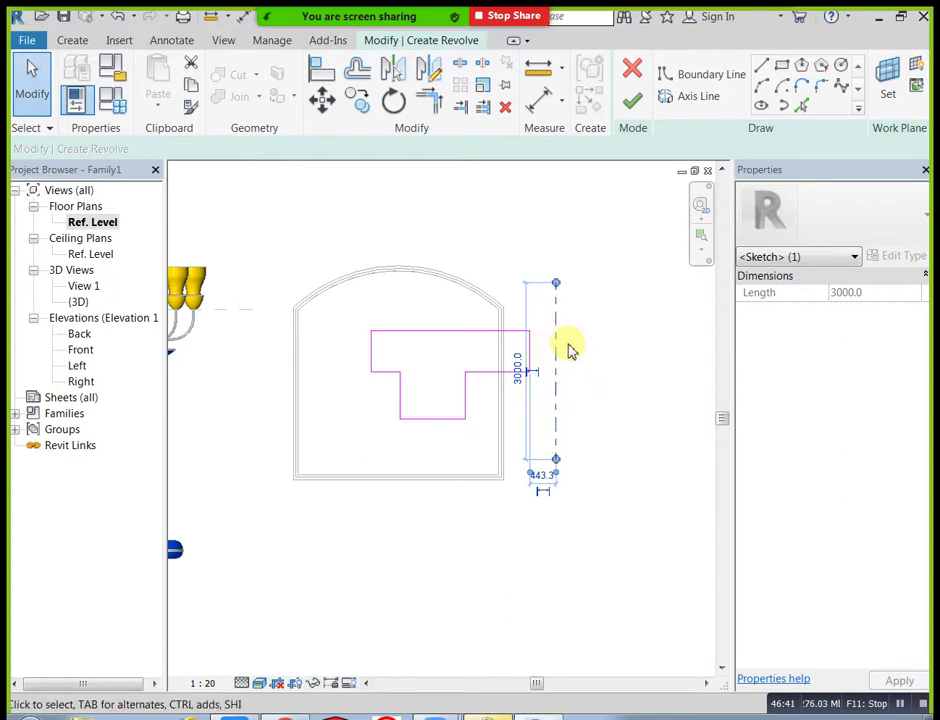
left_click(631, 112)
left_click(458, 199)
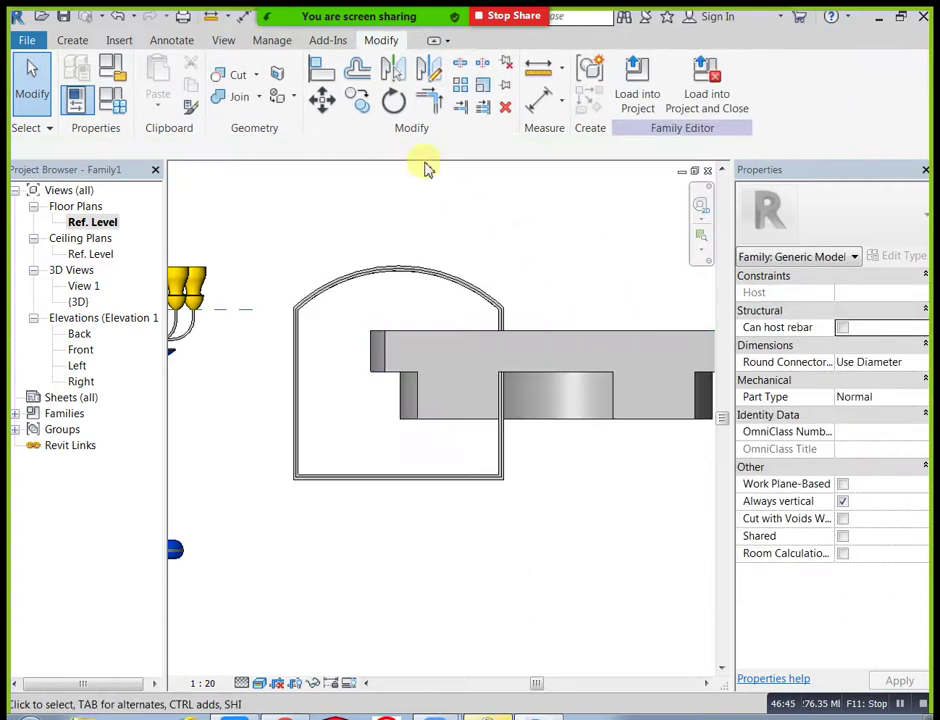
- Replace the revolve's axis with a vertical one about 1800 long running down along the T flange's right edge, and finish the edit
left_click(222, 40)
left_click(180, 76)
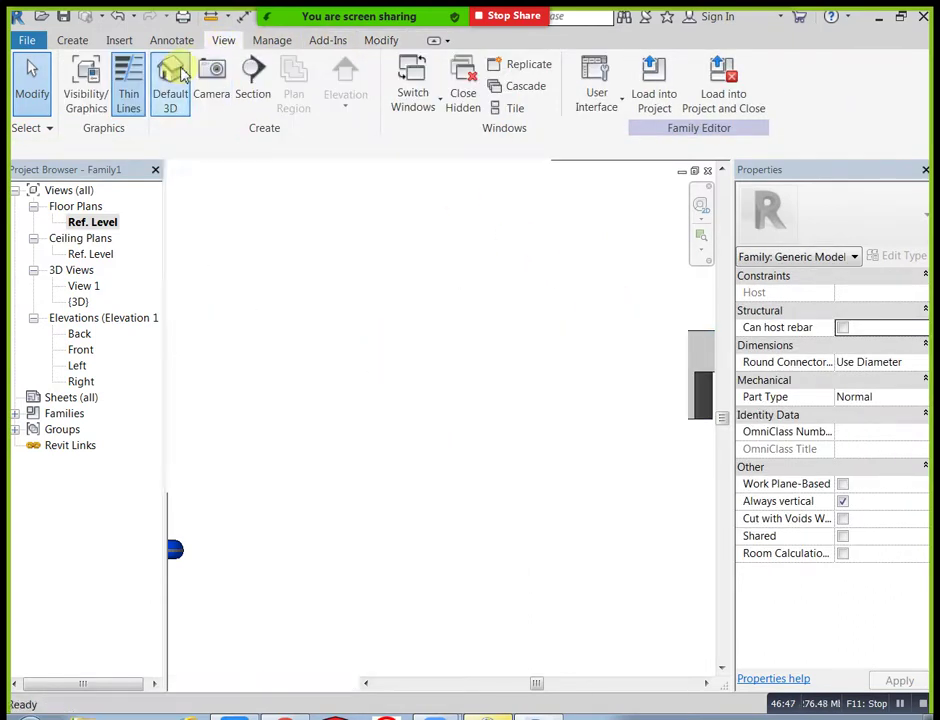
middle_click_drag(445, 306, 331, 486, "shift")
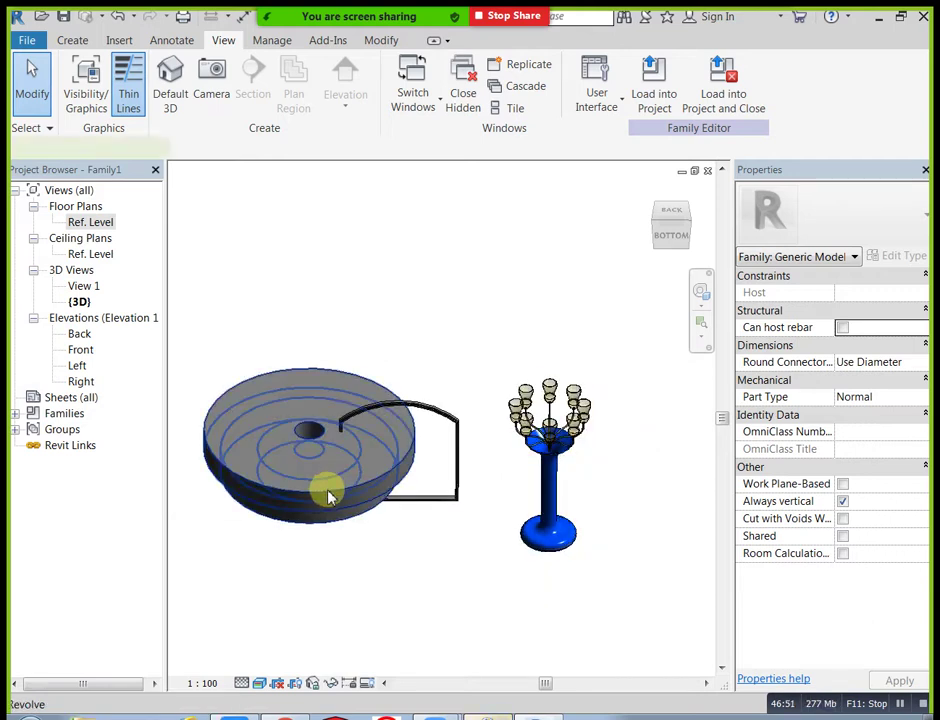
left_click(325, 489)
left_click(612, 92)
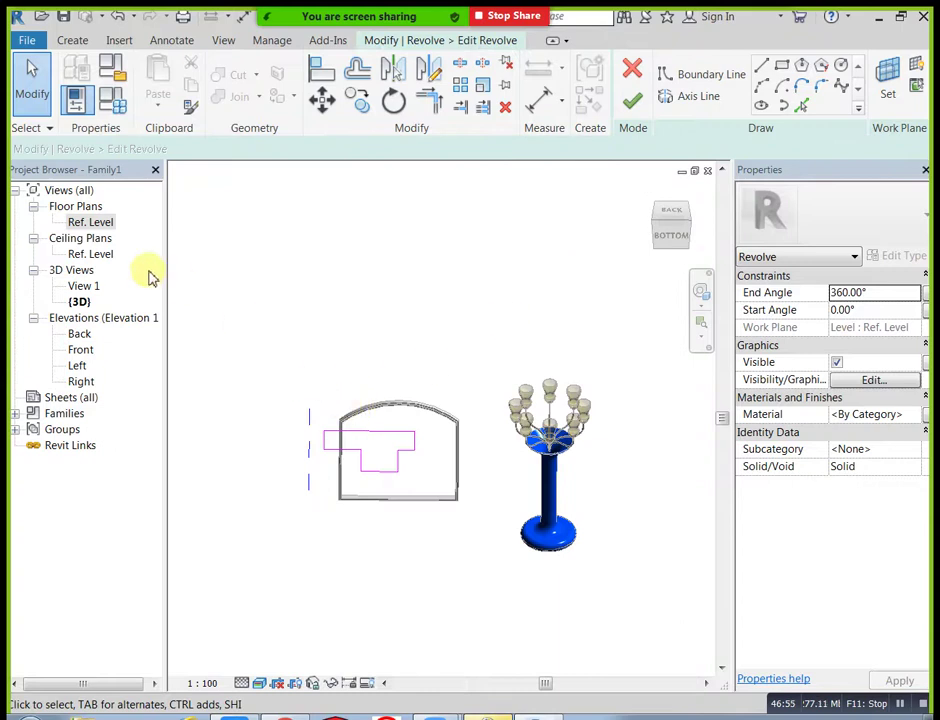
double_click(103, 223)
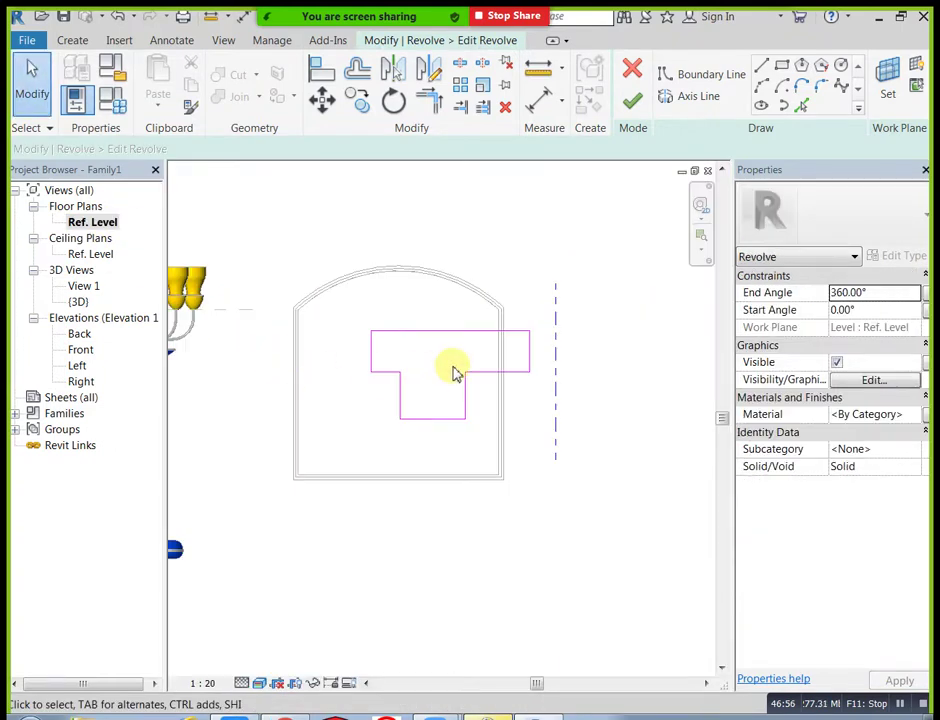
left_click(556, 342)
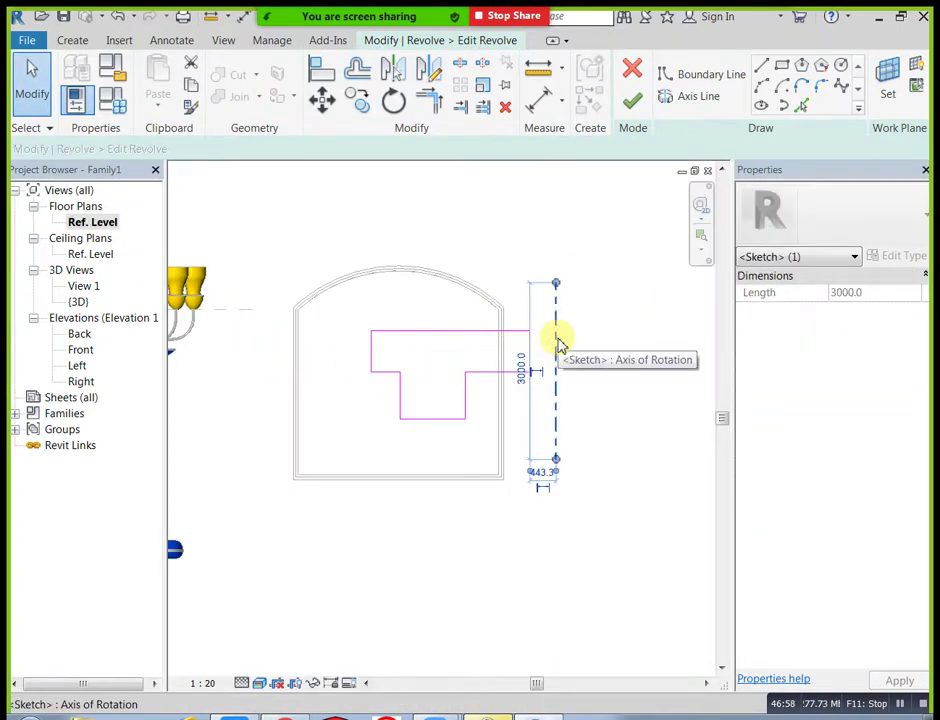
key("Delete")
left_click(690, 97)
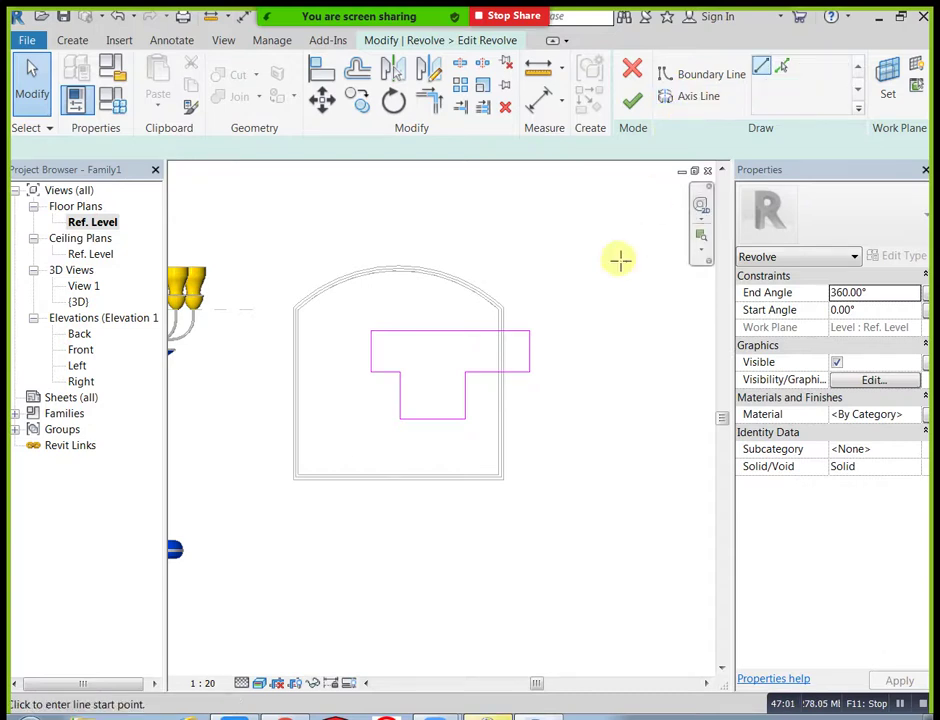
left_click(530, 331)
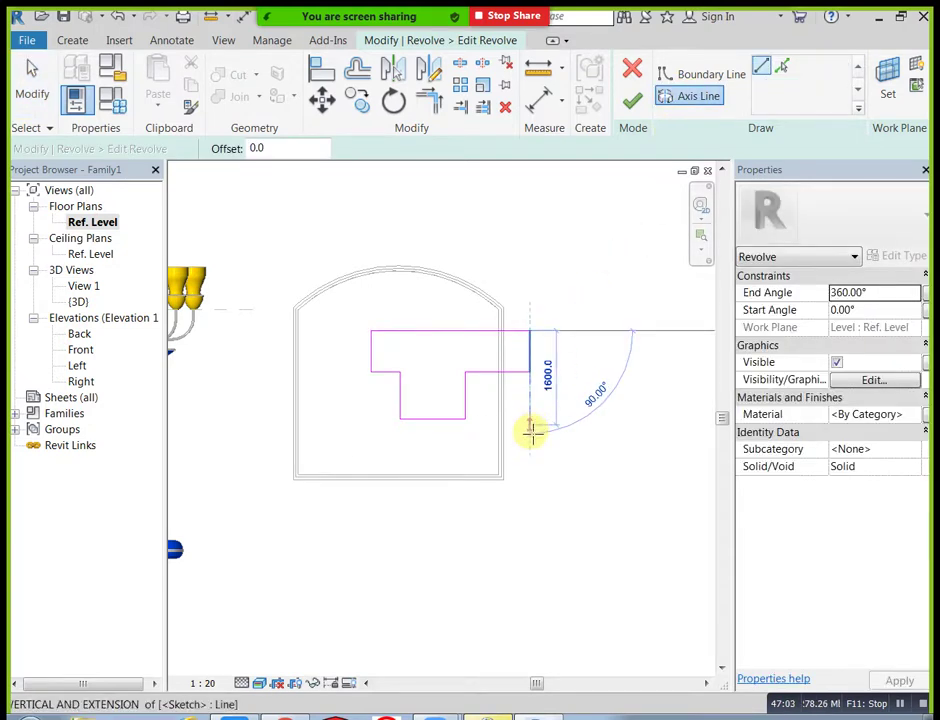
left_click(531, 437)
left_click(636, 108)
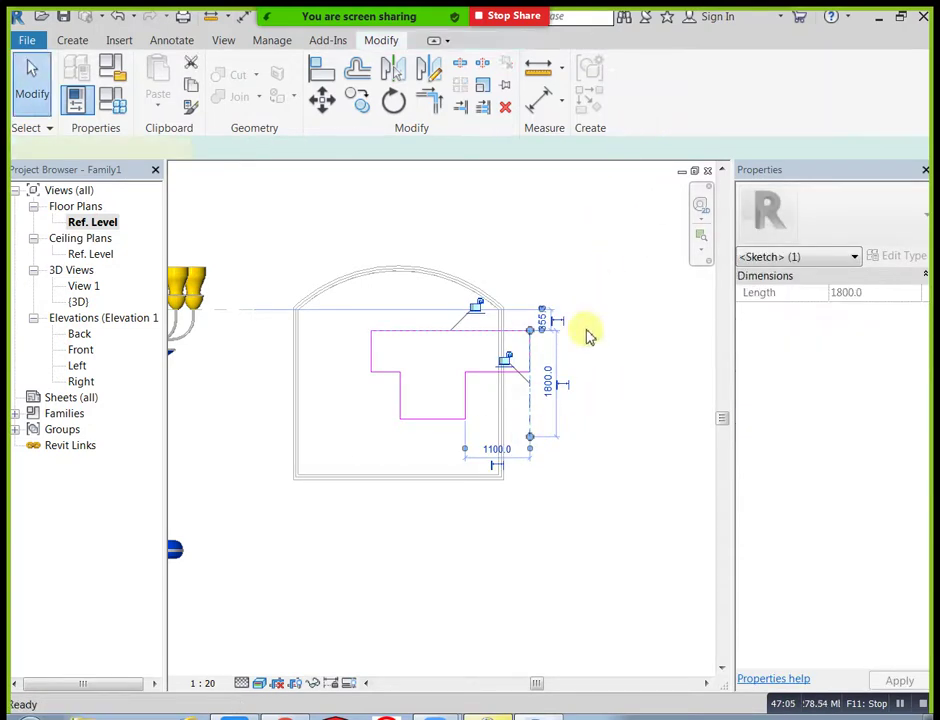
left_click(525, 193)
- Replace the revolve's axis with a horizontal one about 2400 long along the T stem's bottom edge, and finish the edit
left_click(218, 41)
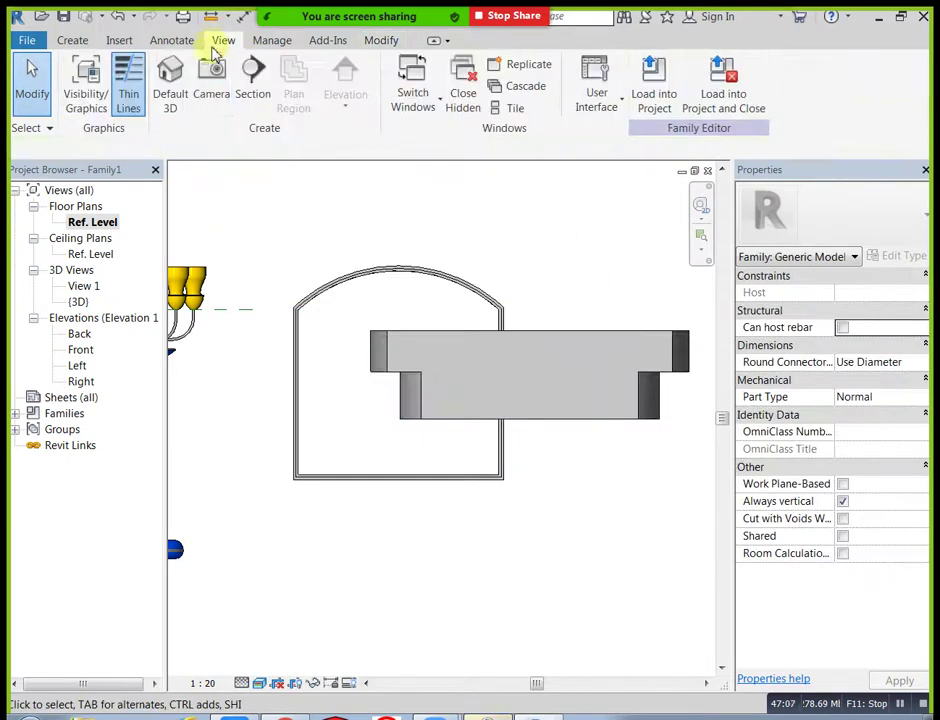
left_click(172, 82)
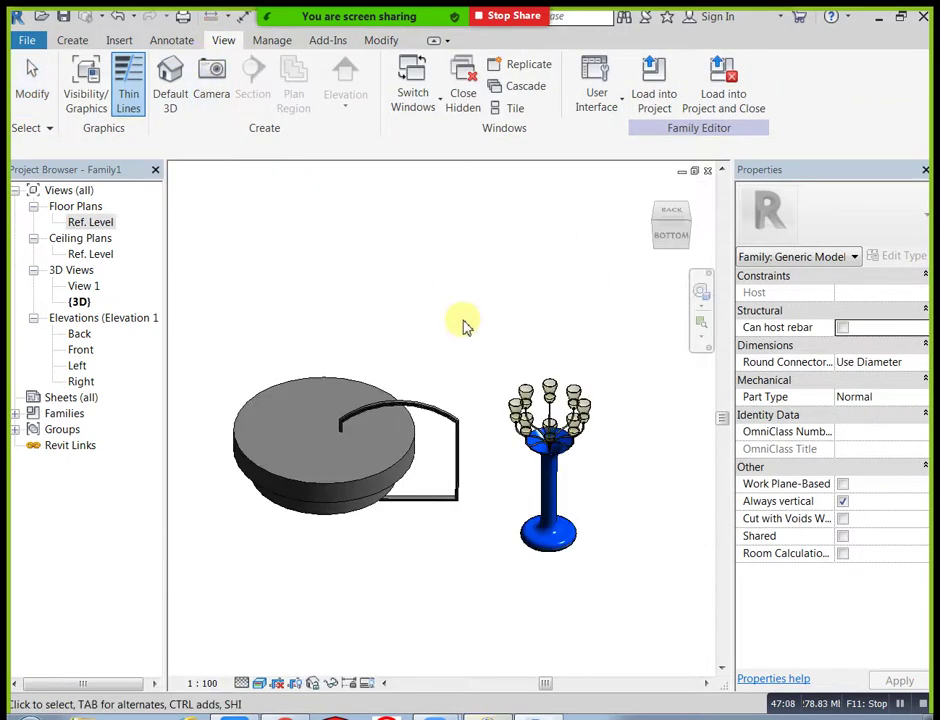
left_click(400, 449)
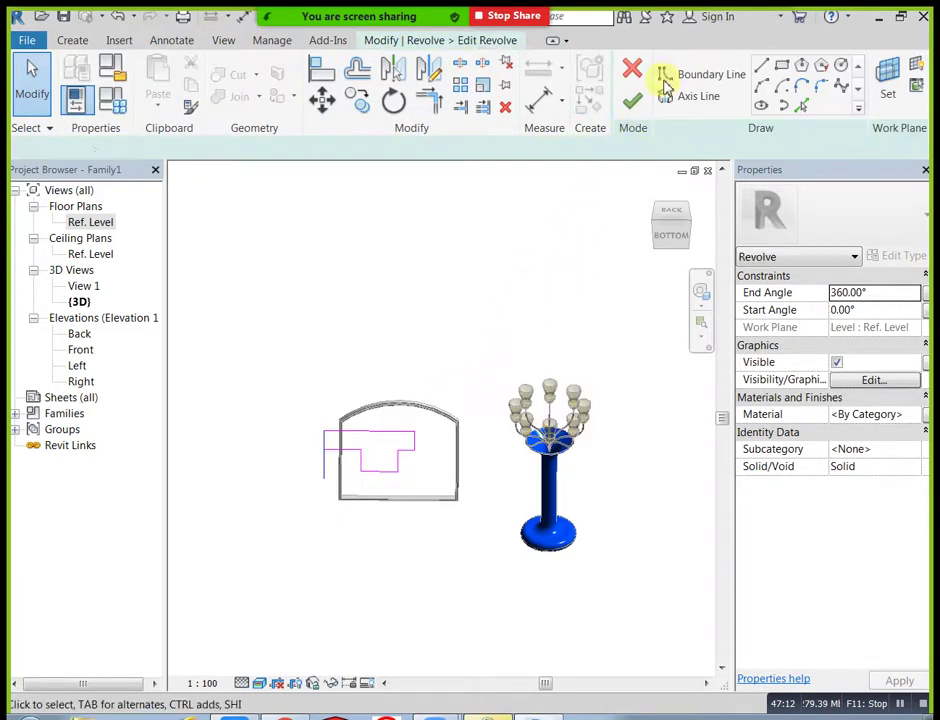
double_click(105, 222)
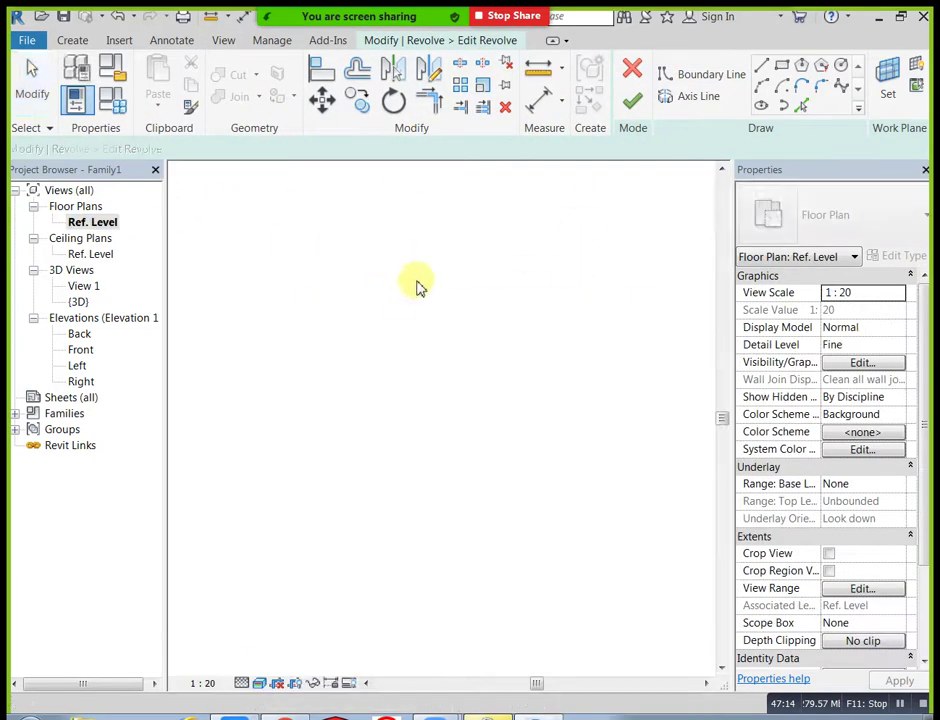
left_click(531, 400)
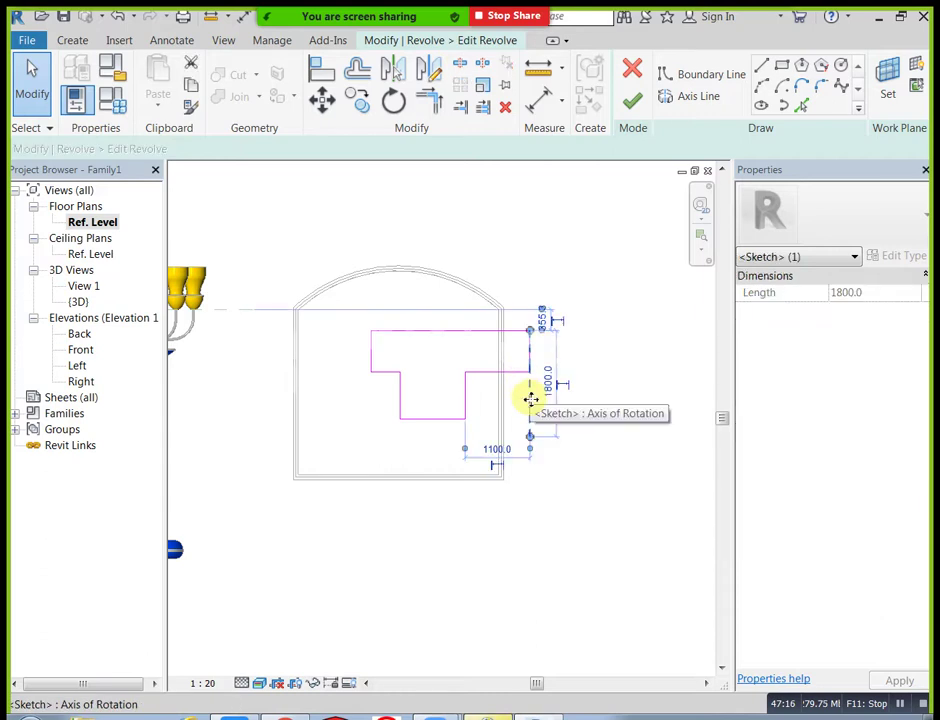
key("Delete")
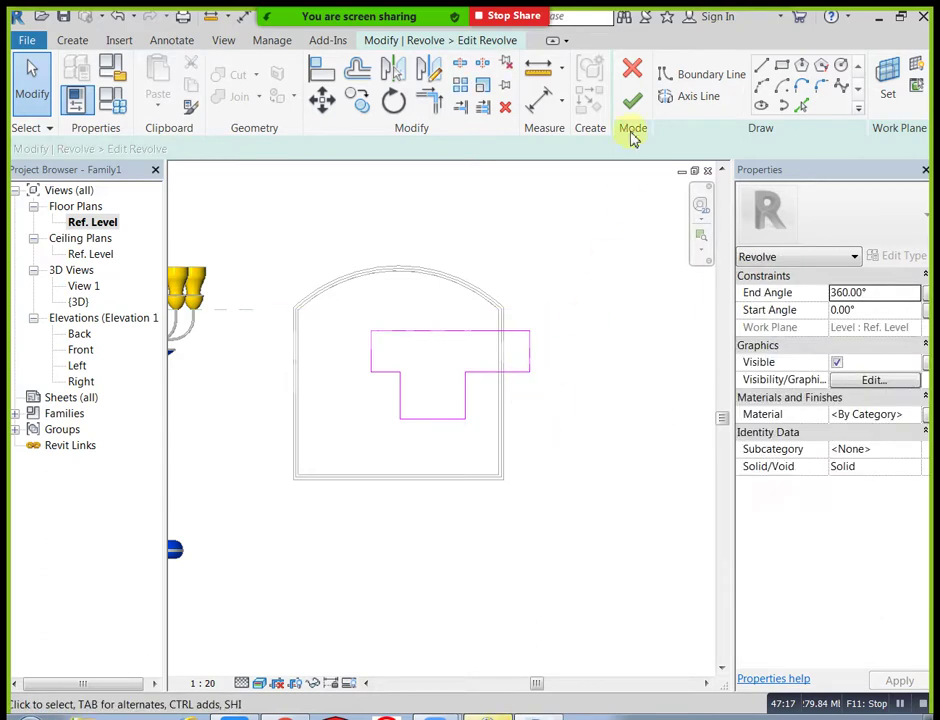
left_click(688, 97)
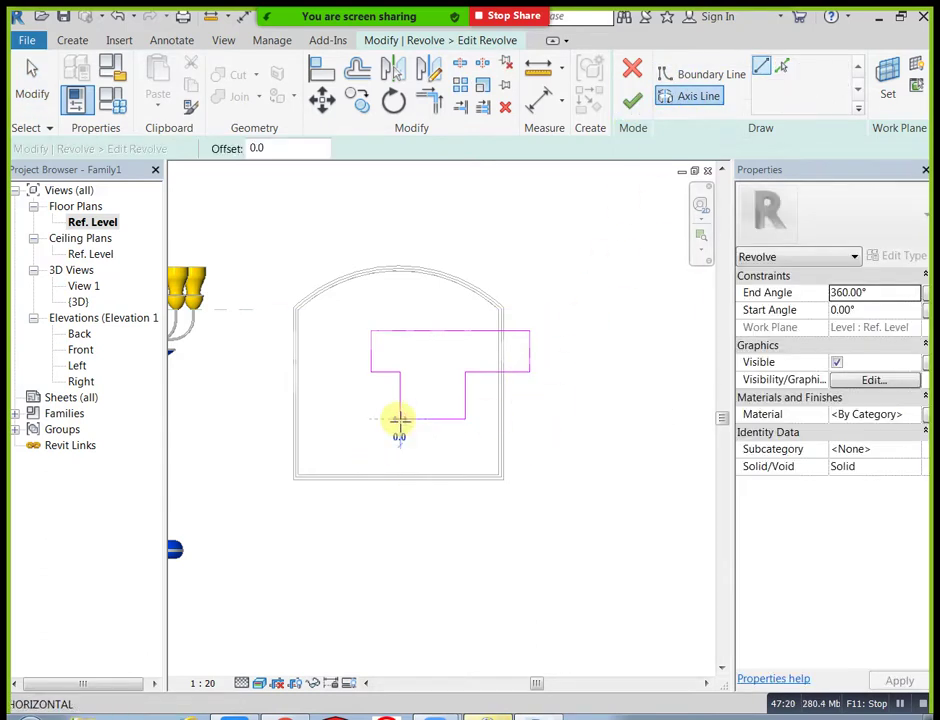
left_click(541, 418)
left_click(633, 102)
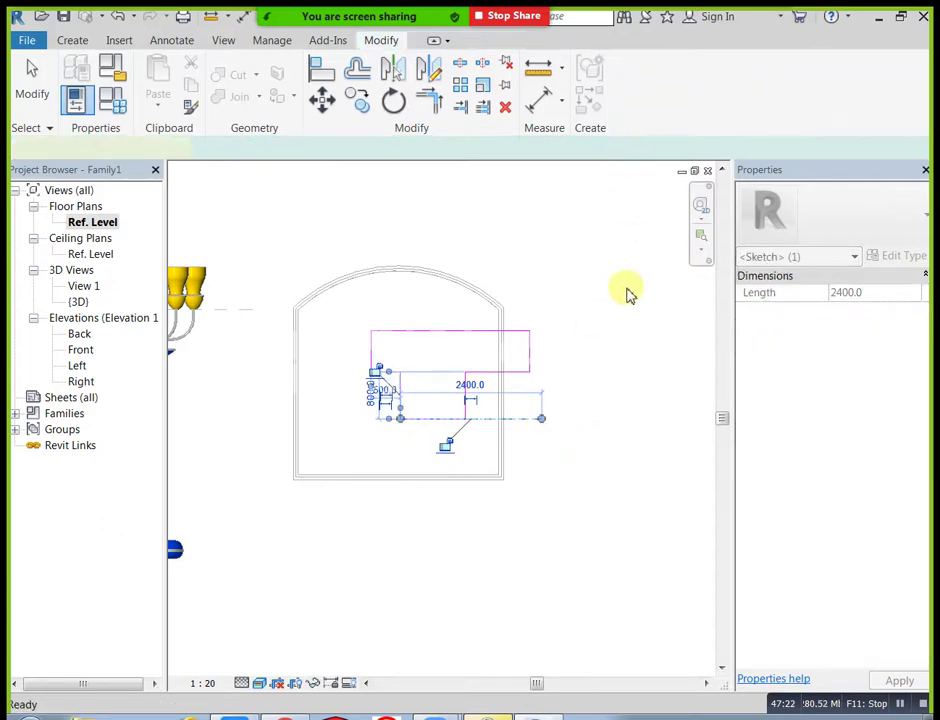
left_click(625, 297)
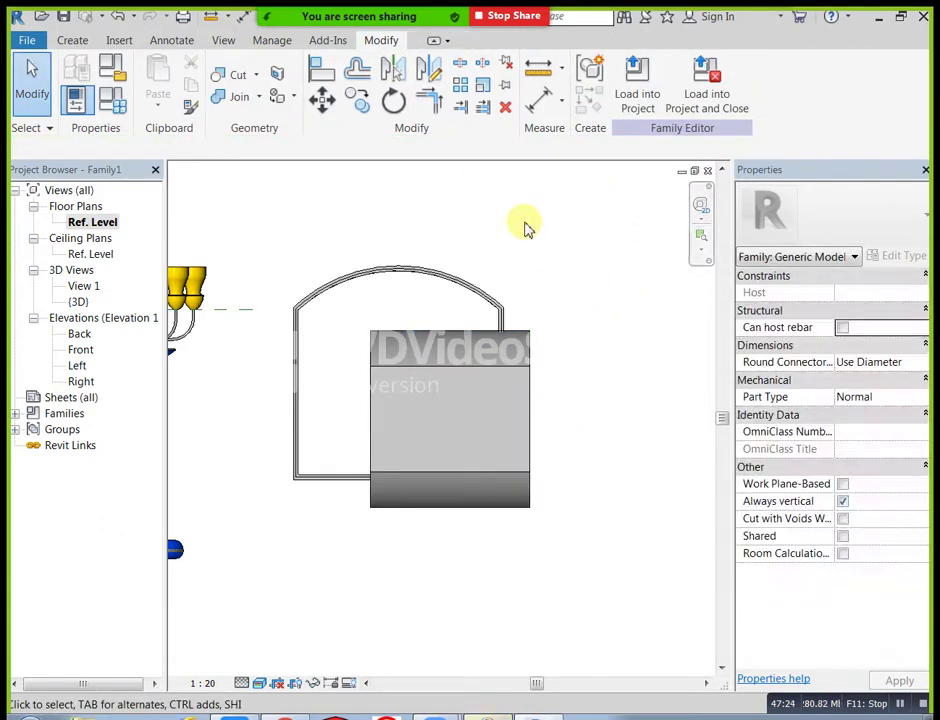
- Replace the revolve's axis with an inclined one about 4600 long at 33° below the T profile, and finish the edit
left_click(530, 350)
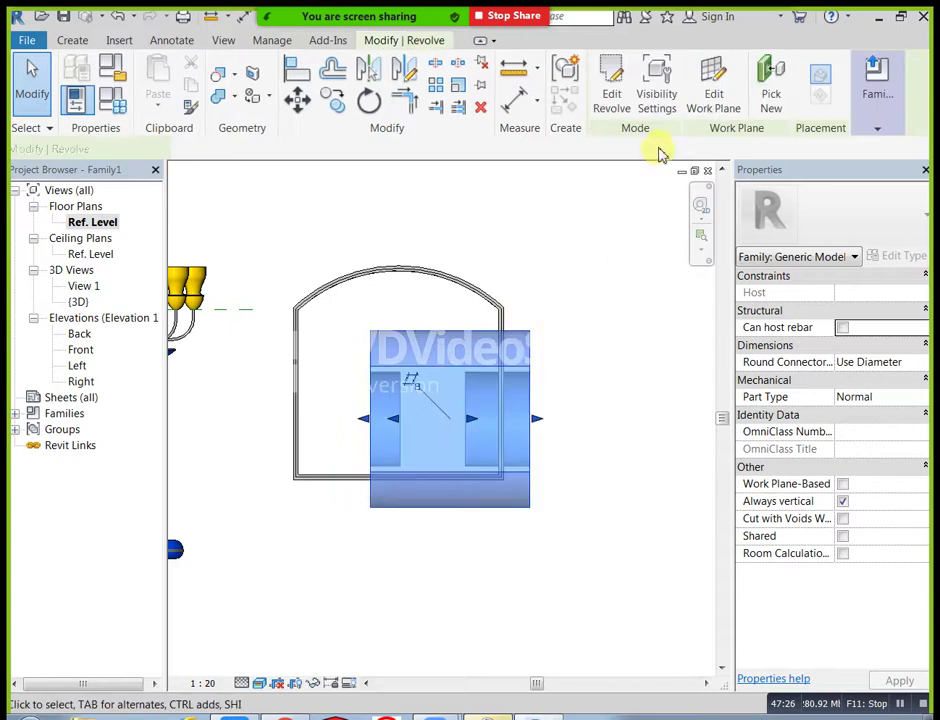
left_click(614, 88)
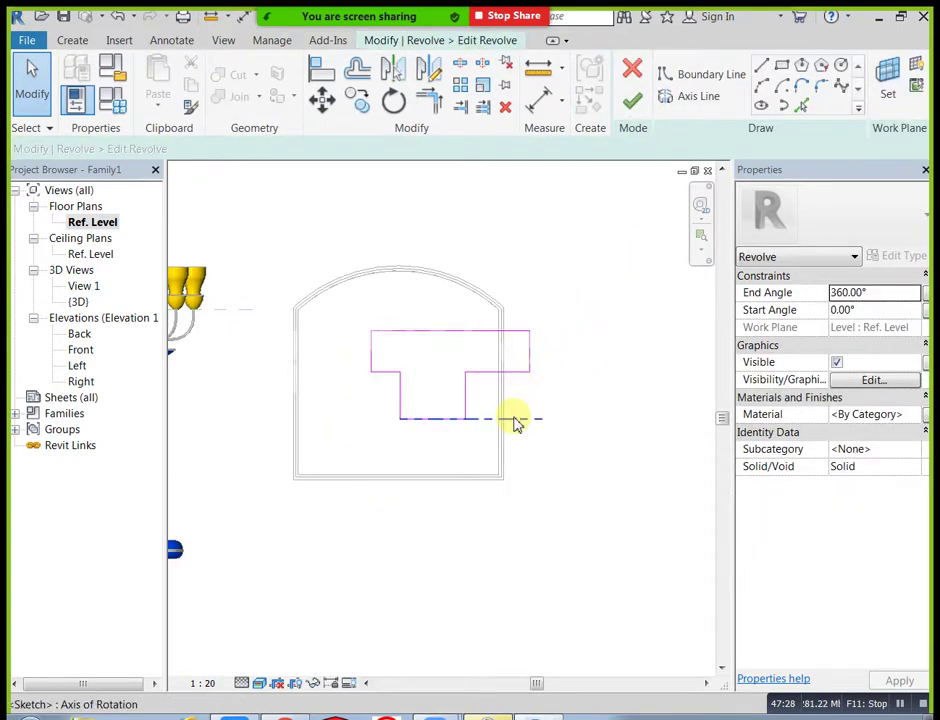
left_click(512, 418)
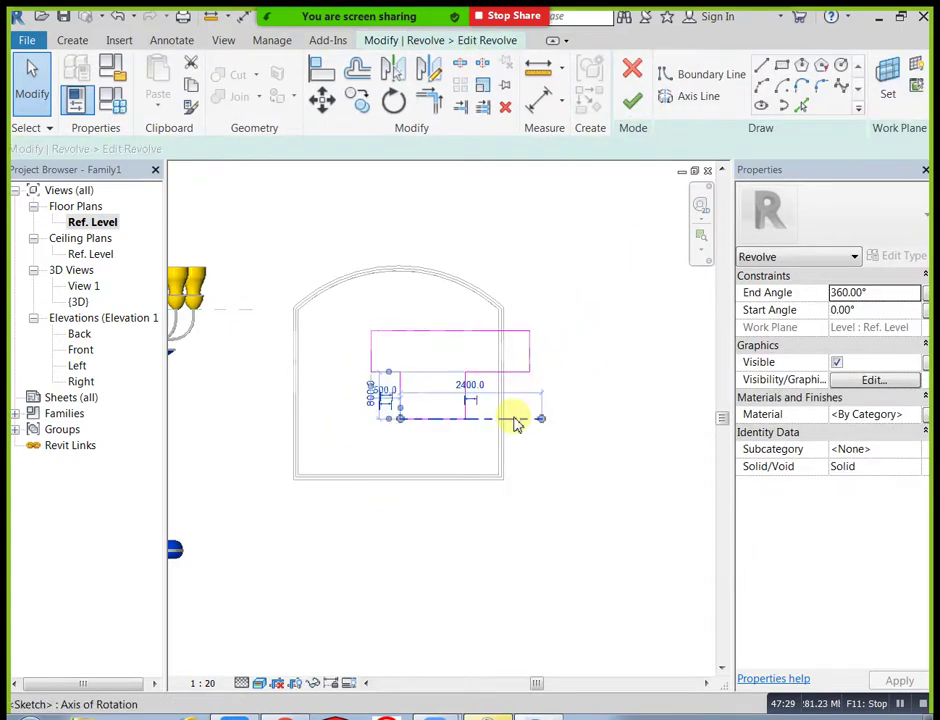
left_click(692, 98)
left_click(352, 543)
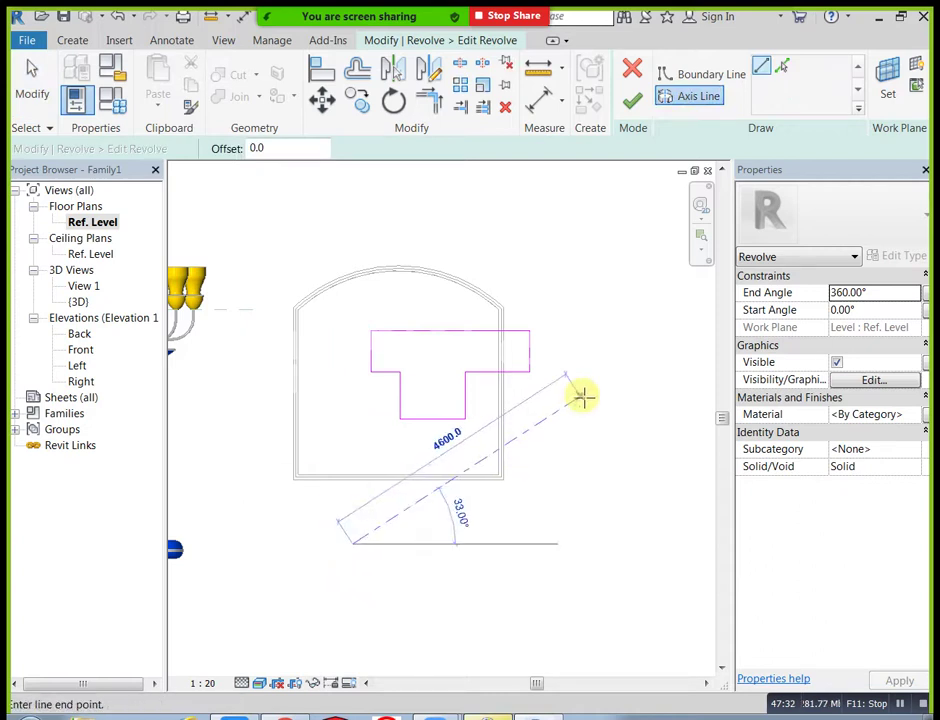
left_click(579, 396)
left_click(634, 104)
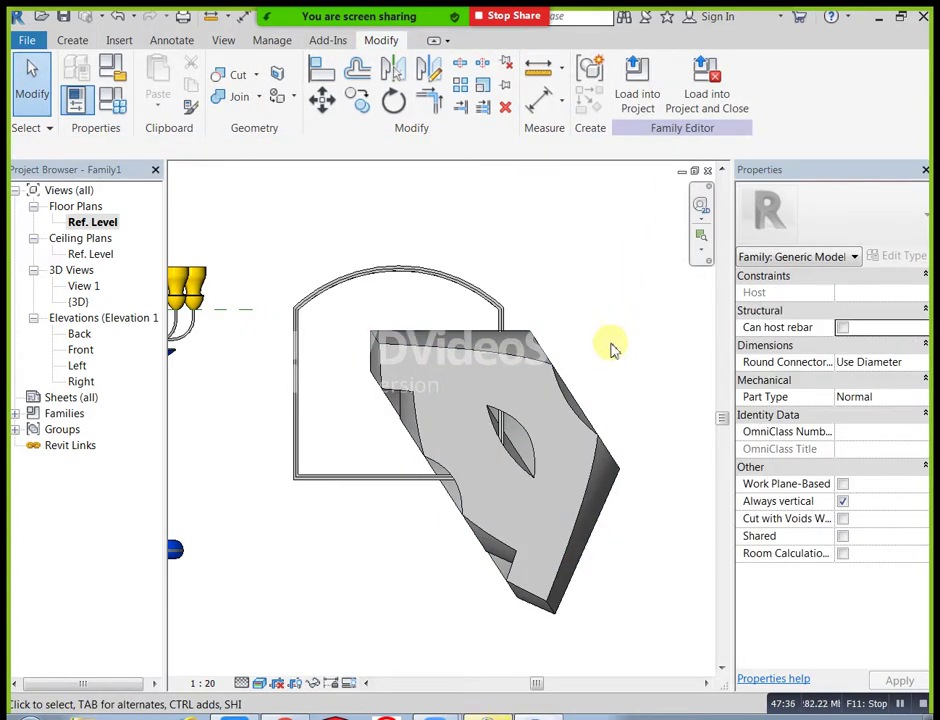
- Open the default 3D view and delete the revolved T-profile solid
mouse_move(603, 354)
middle_mouse_down()
mouse_move(512, 384)
mouse_move(606, 370)
middle_mouse_up()
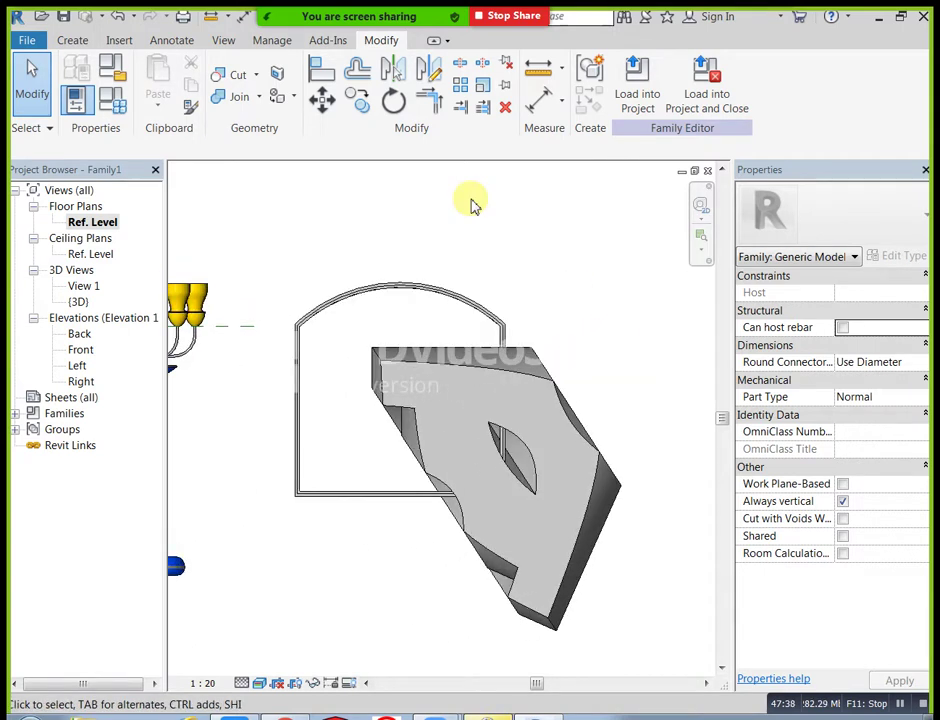
left_click(222, 41)
left_click(170, 75)
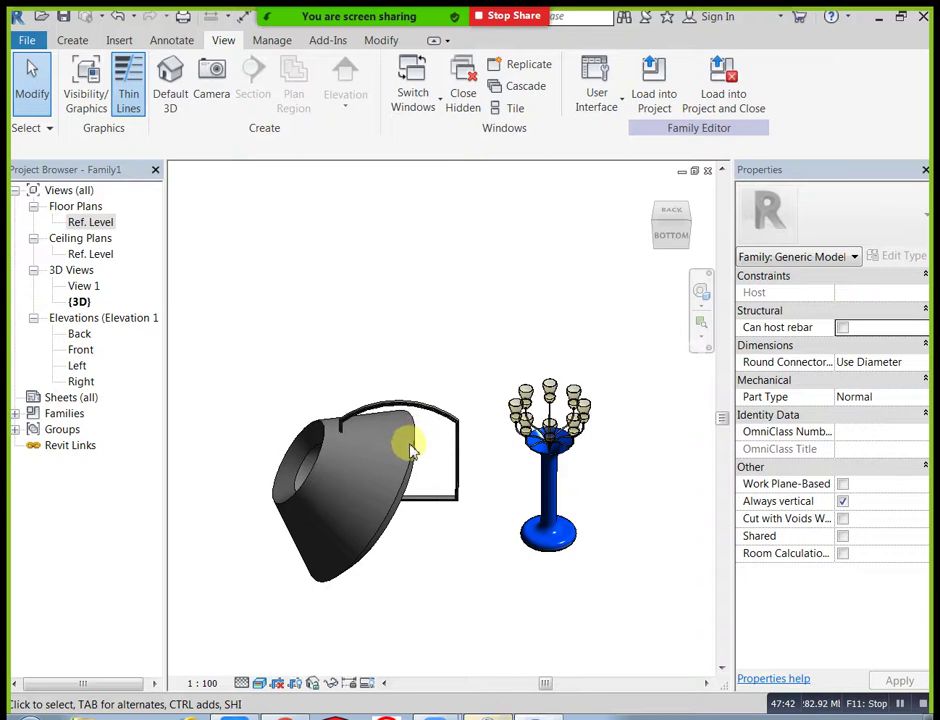
left_click(316, 537)
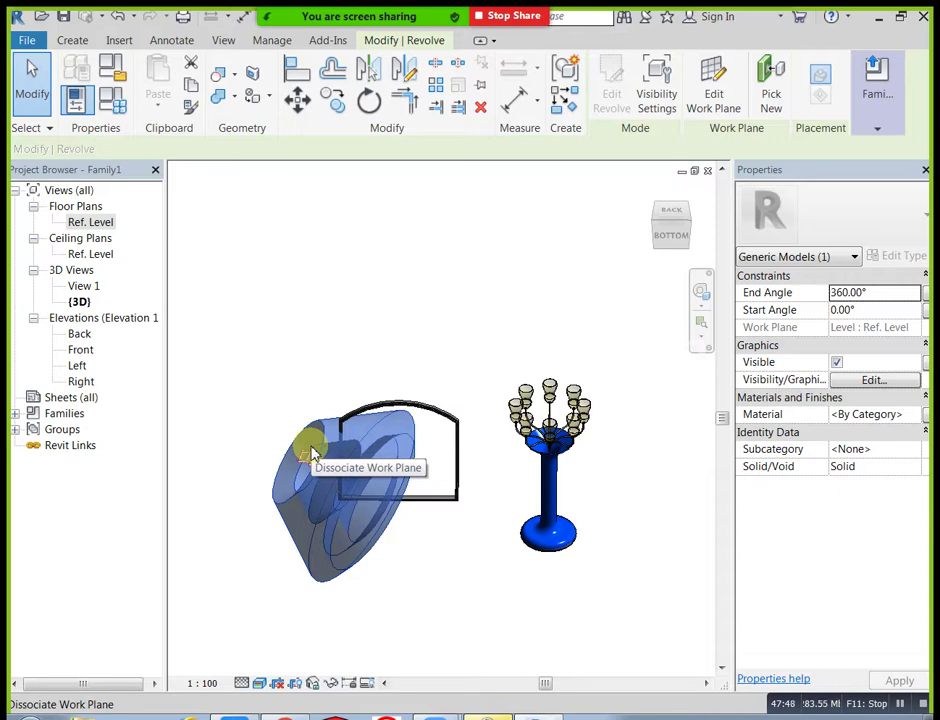
key("Delete")
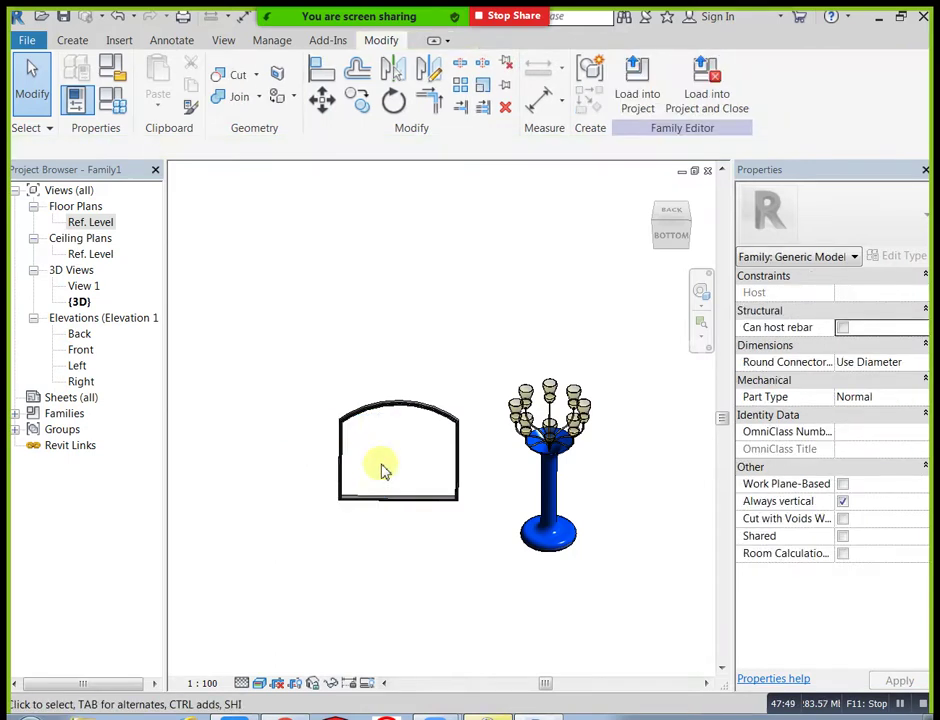
- Delete the arched frame sweep beside the chandelier
left_click(457, 464)
key("Delete")
middle_click_drag(456, 499, 460, 474)
scroll(520, 497, "up", 5)
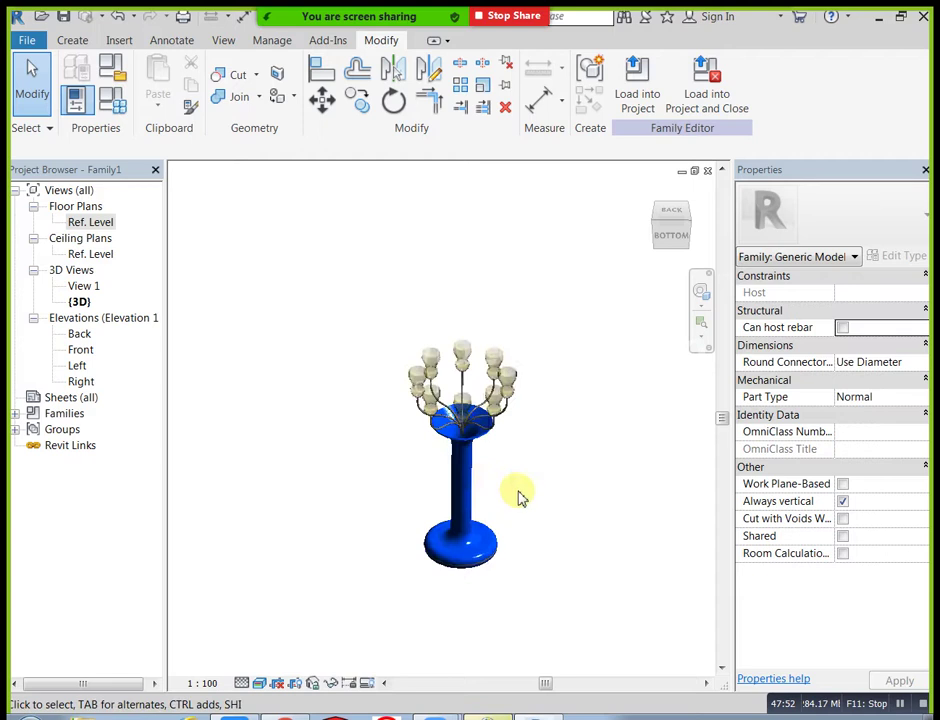
left_click(80, 44)
scroll(495, 449, "up", 3)
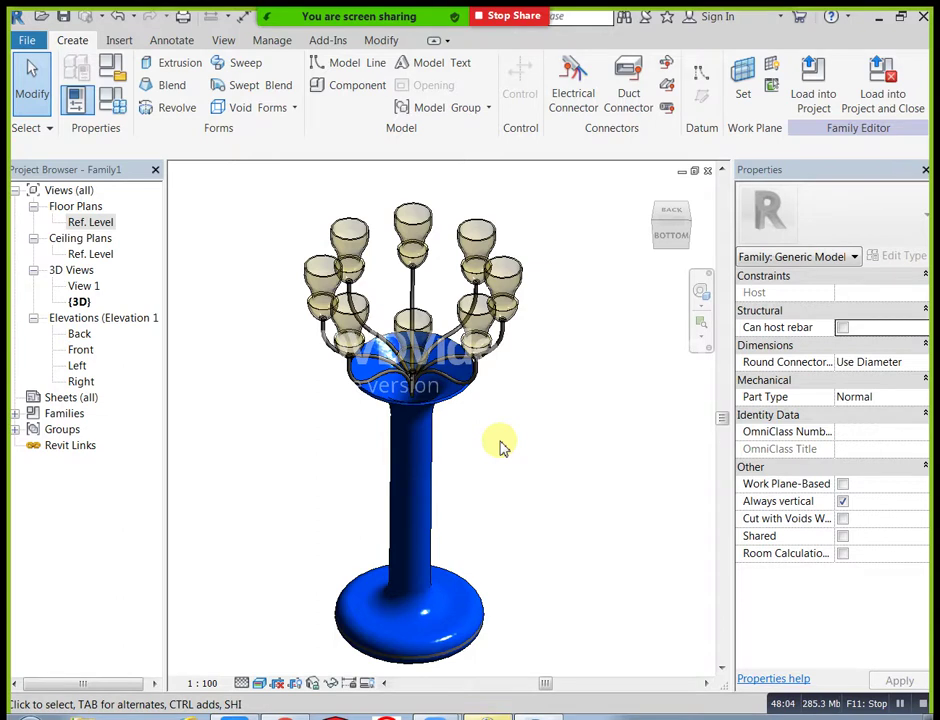
left_click(295, 108)
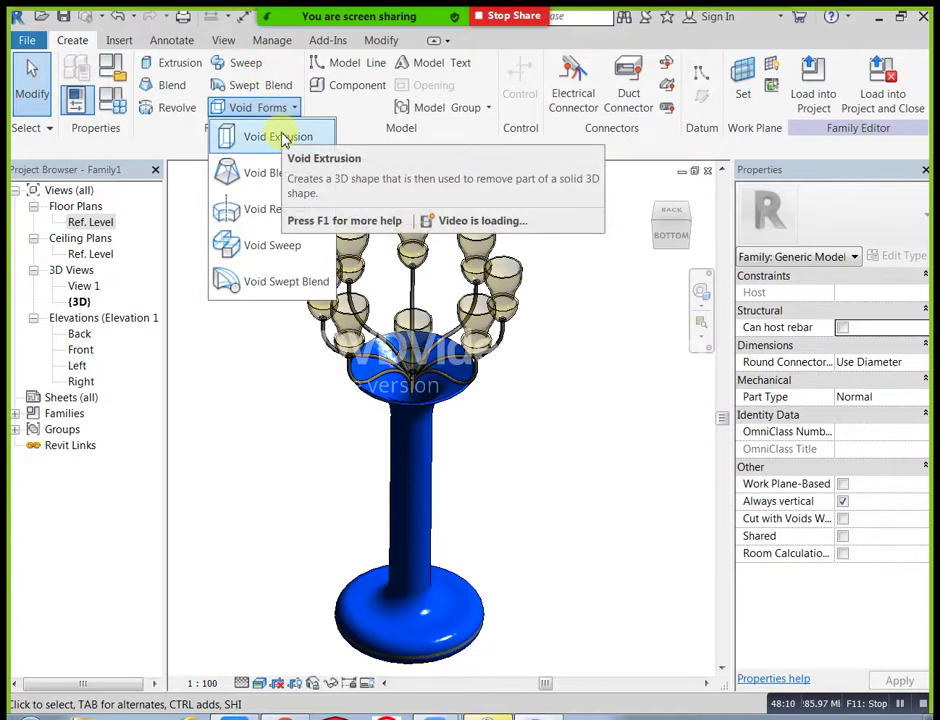
left_click(262, 376)
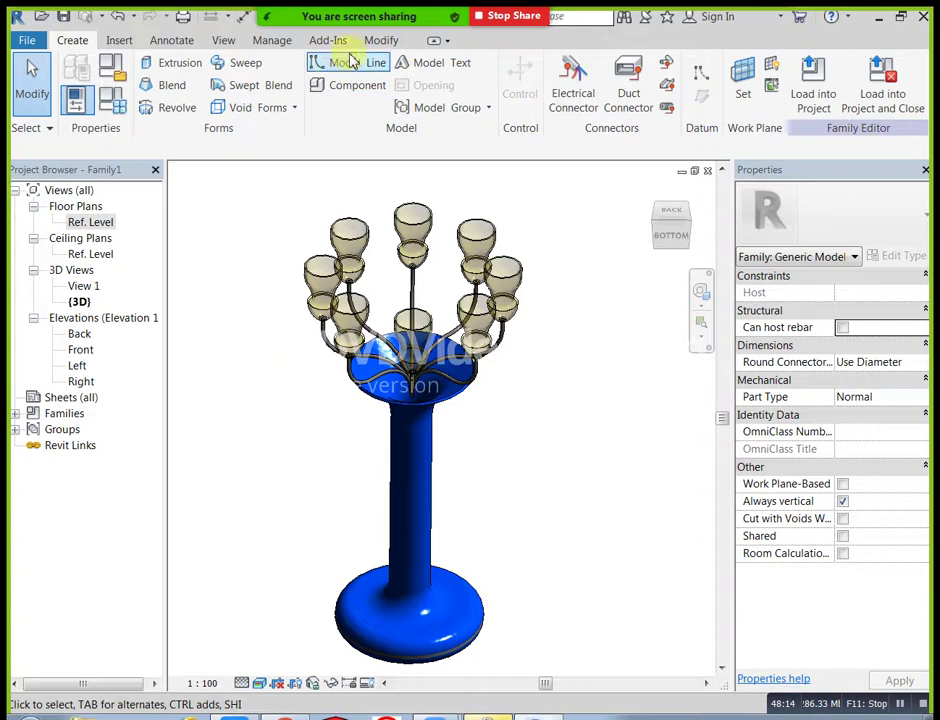
mouse_move(365, 22)
left_click(762, 27)
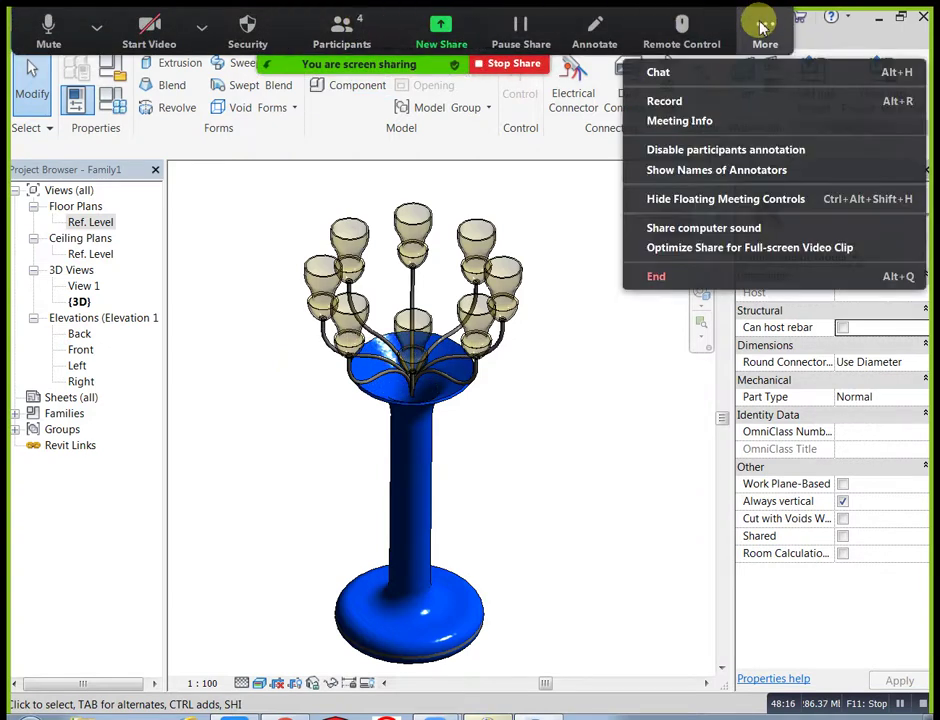
left_click(350, 31)
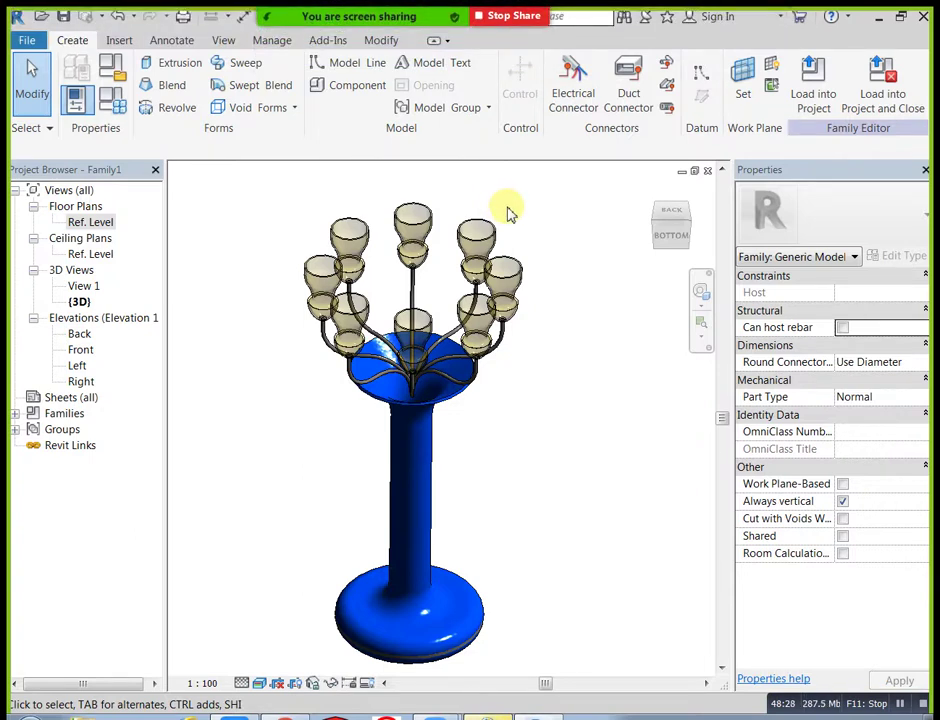
left_click(765, 44)
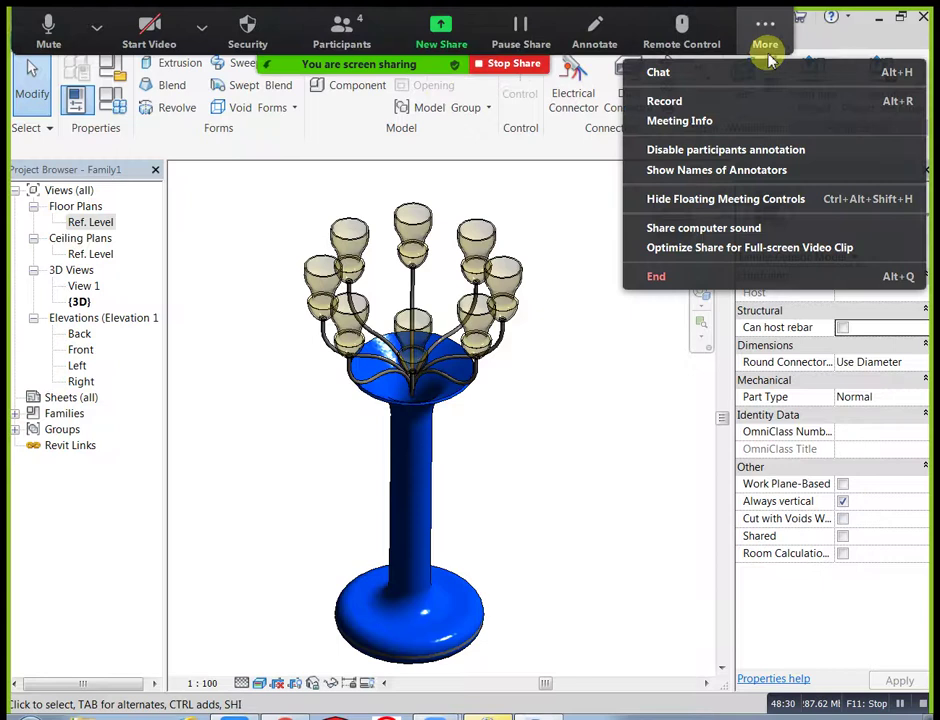